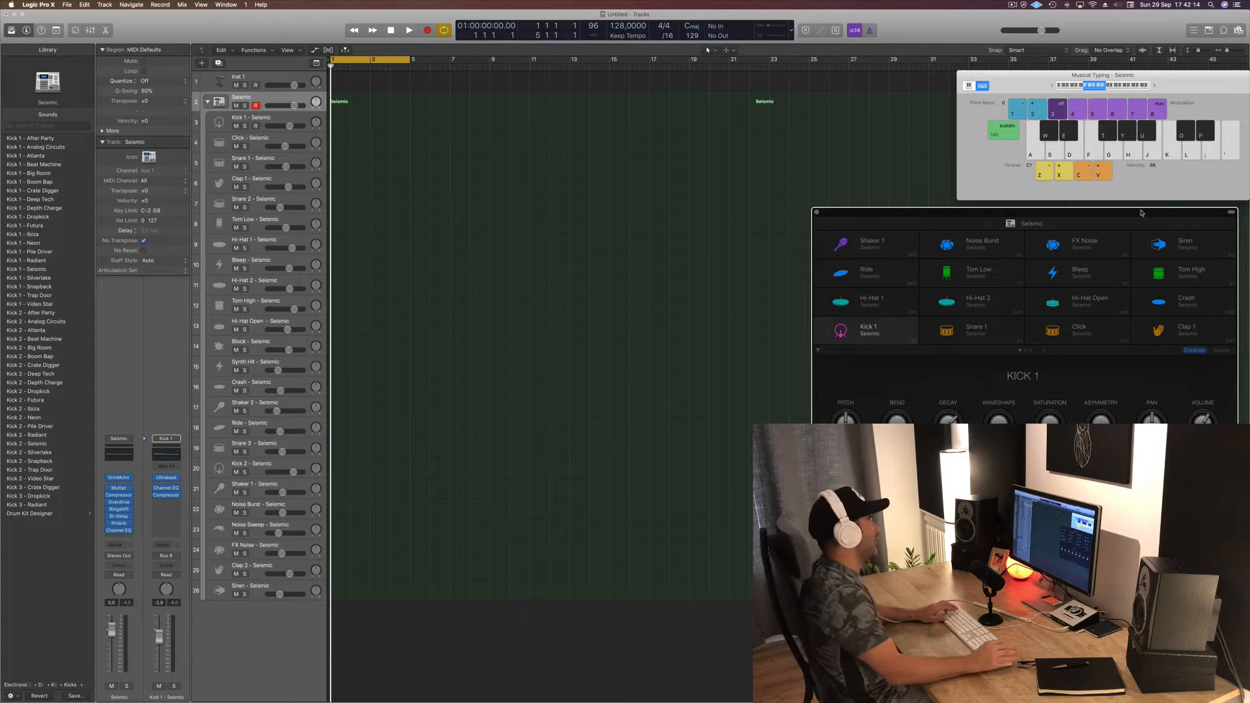
Step: Audition the Kick 1 sound and move the Musical Typing window fully into view
key(a)
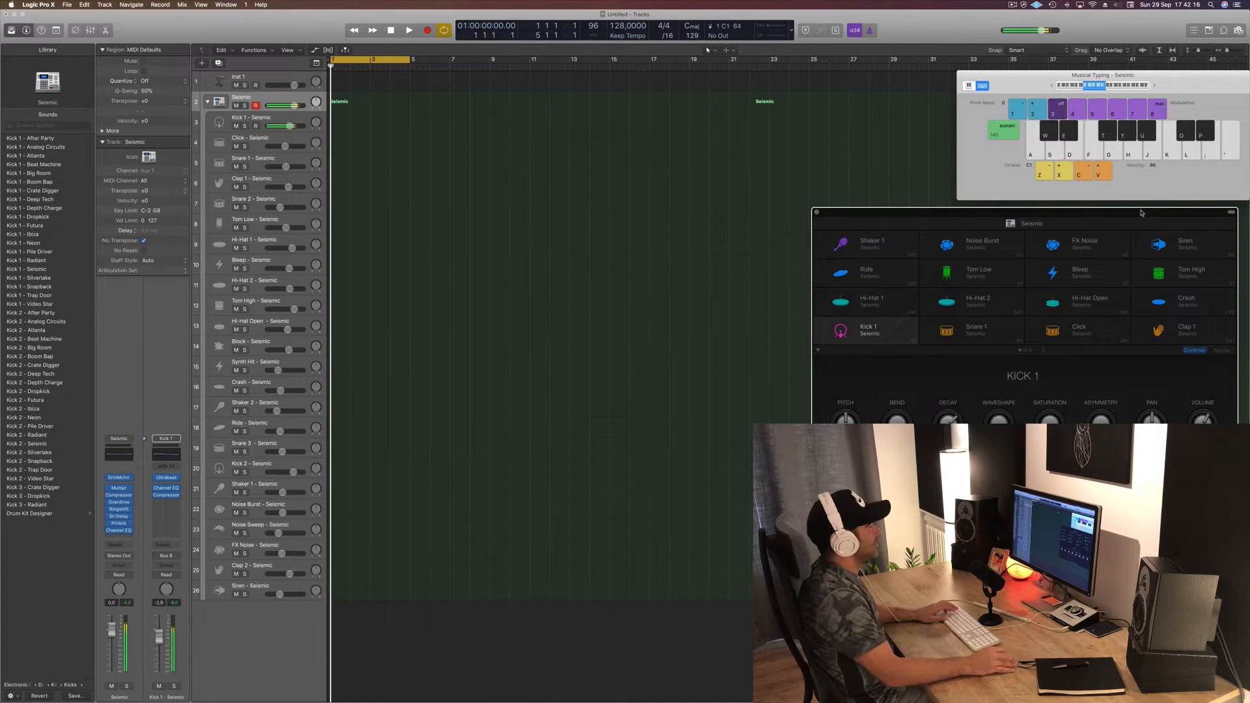
mouse_move(1139, 218)
mouse_down()
mouse_move(1110, 220)
mouse_move(1138, 218)
mouse_up()
drag(1169, 84, 1121, 82)
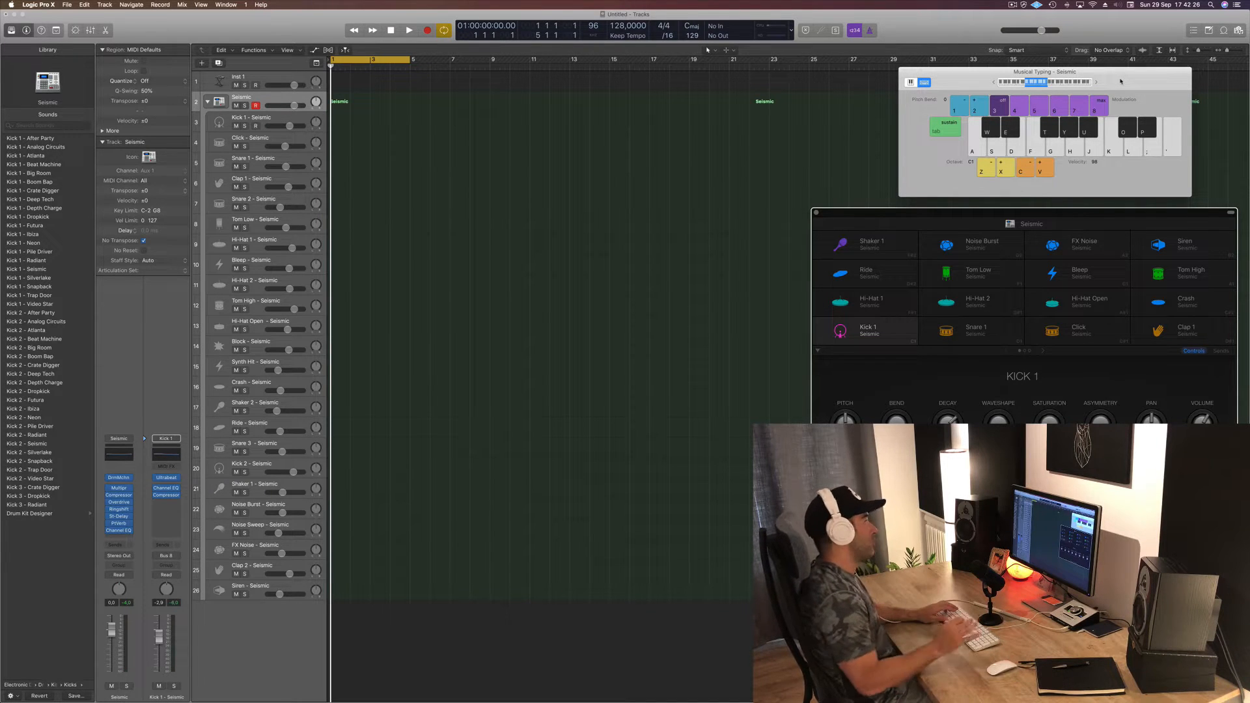
Step: Record a four-bar kick pattern on the Seismic track with the Musical Typing keyboard
key(space)
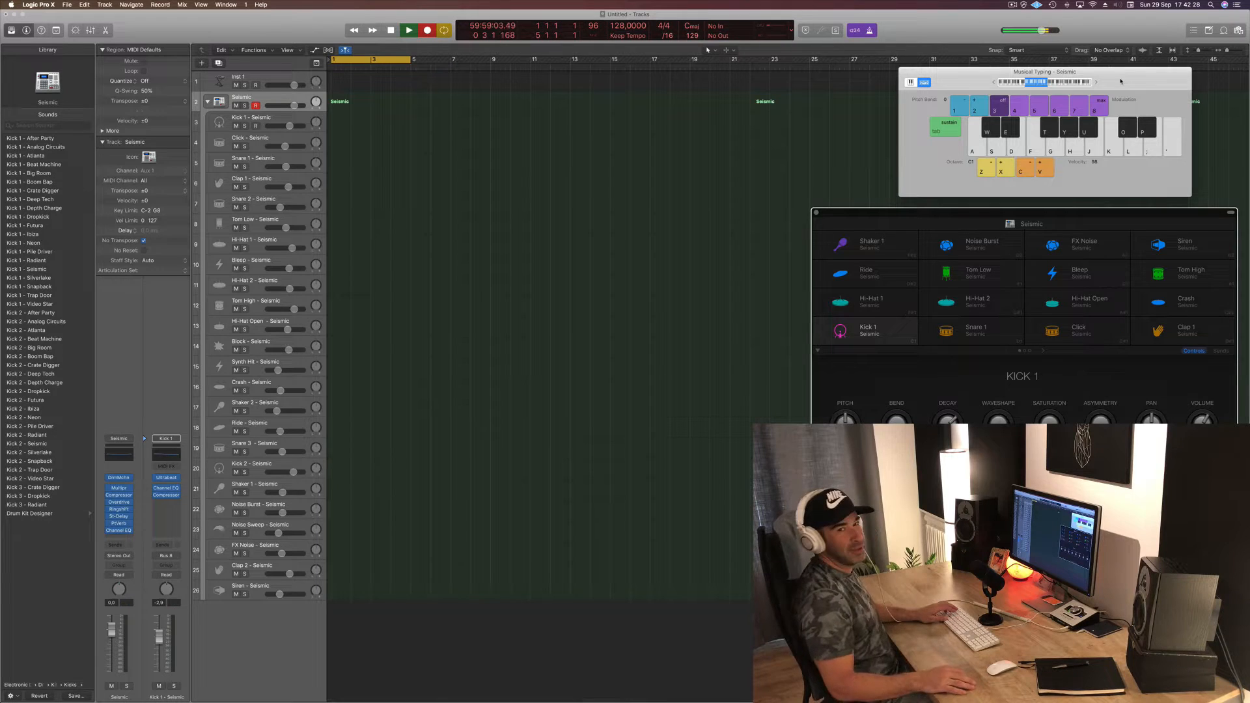
key(a)
key(a)
key(a)
key(a)
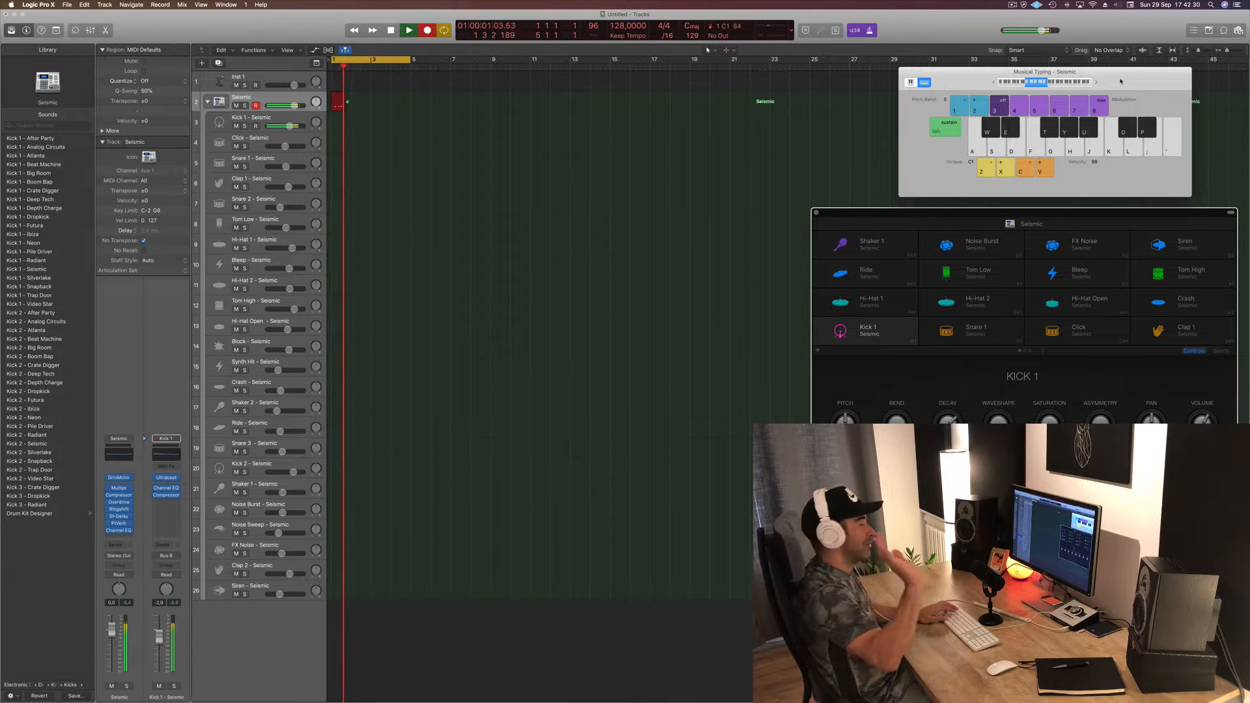
key(a)
key(a)
key(a)
key(a)
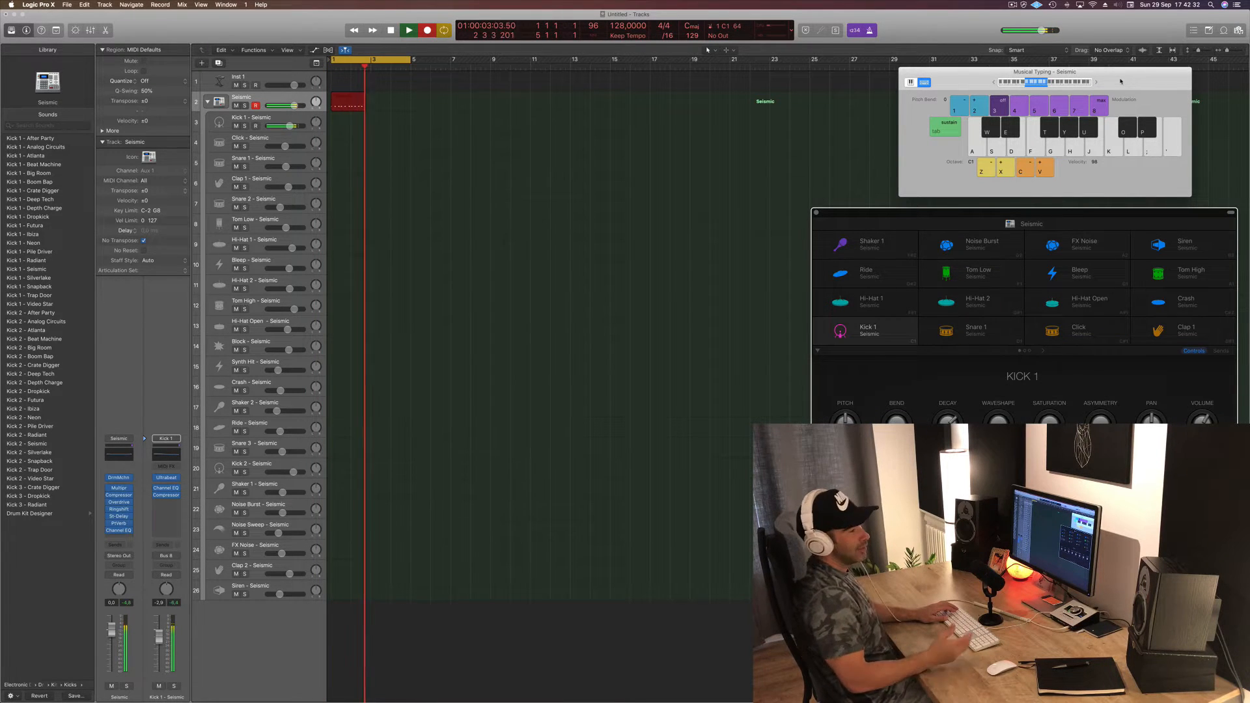
key(a)
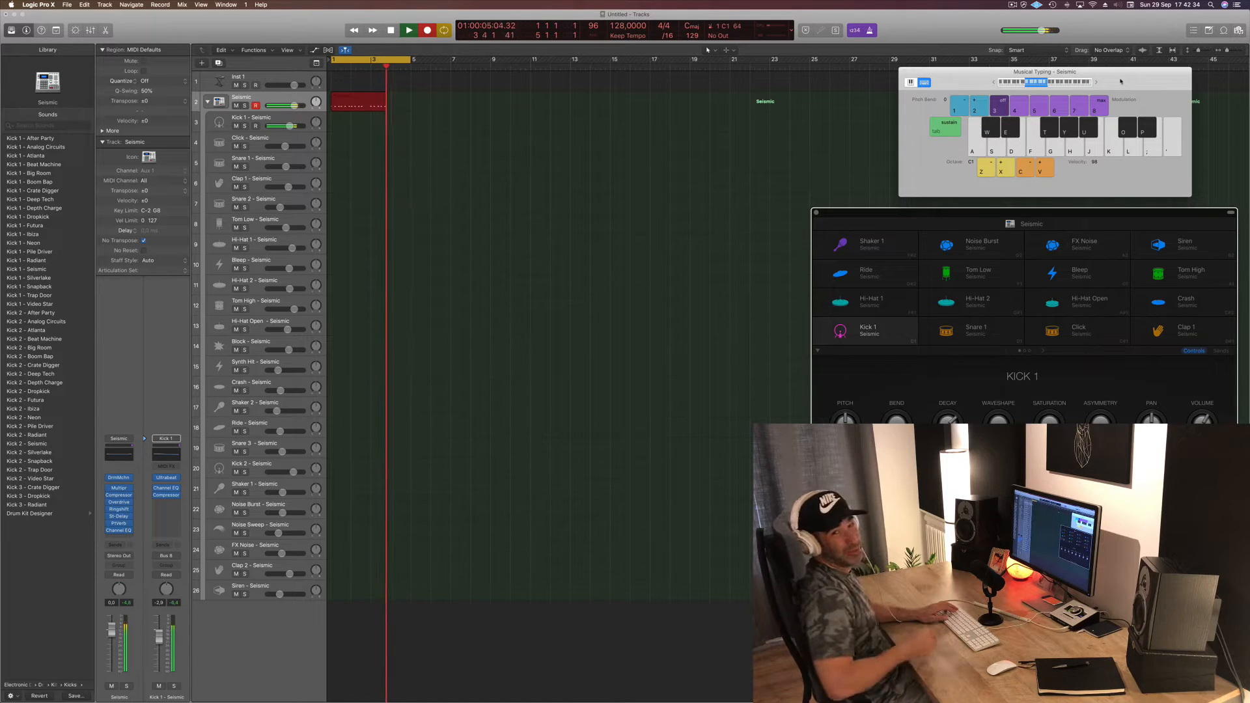
key(a)
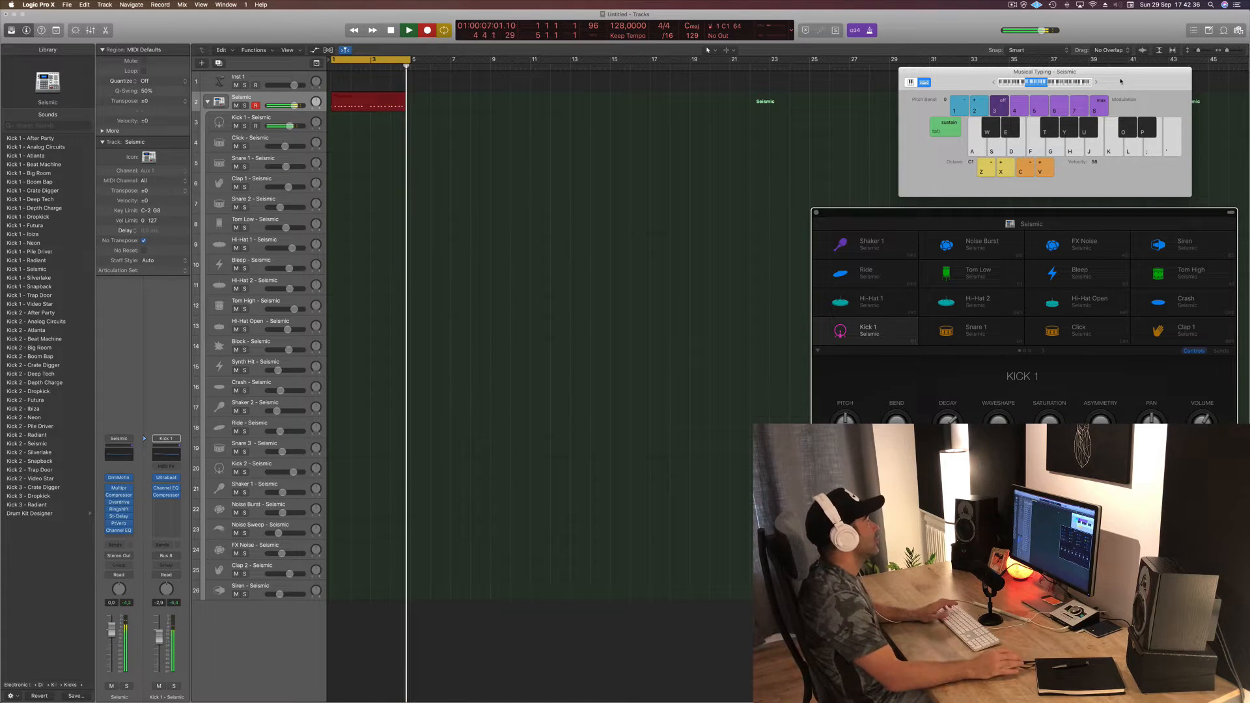
key(space)
click(411, 92)
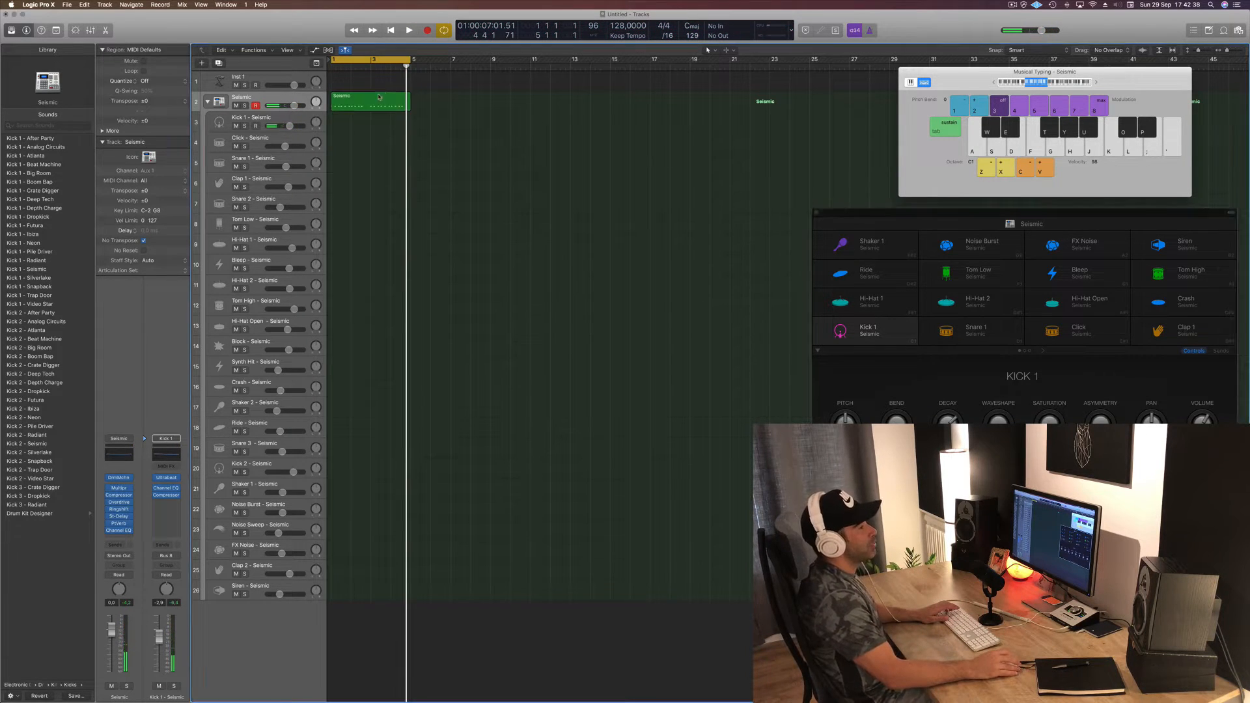
Step: Open the recorded kick region in the Piano Roll, quantize all its notes to 1/16 Note, and play it back
double_click(378, 97)
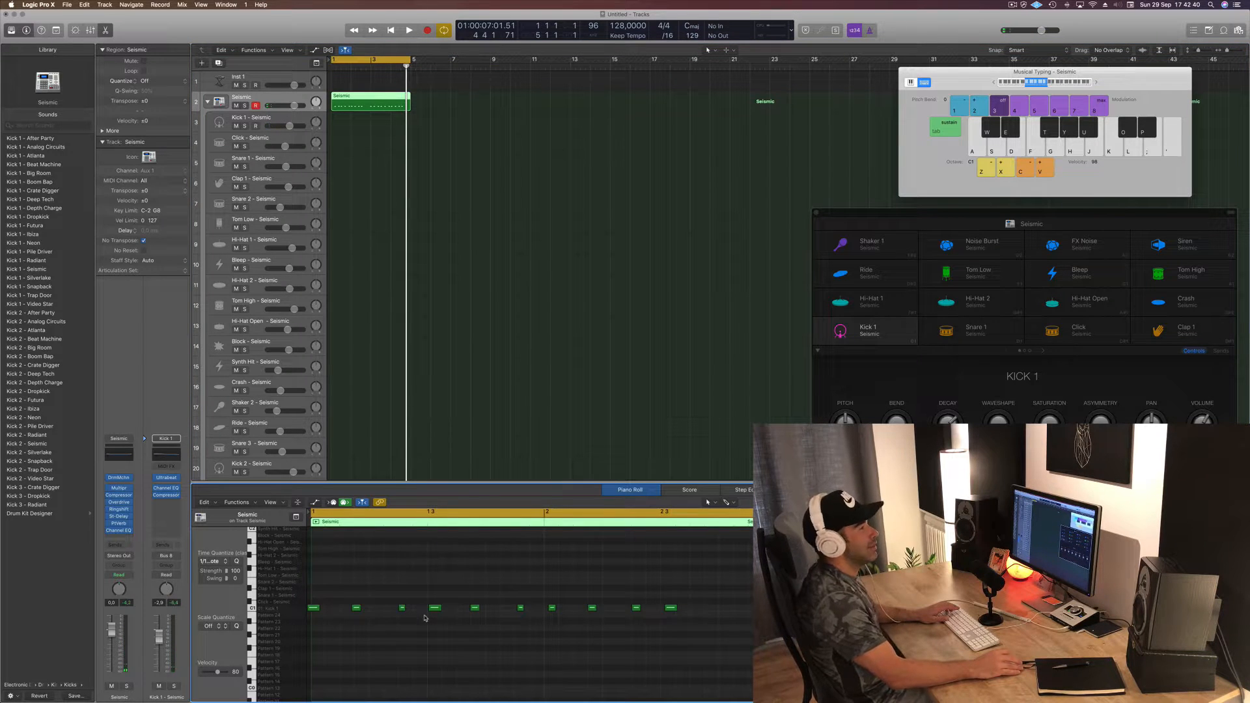
key(super+a)
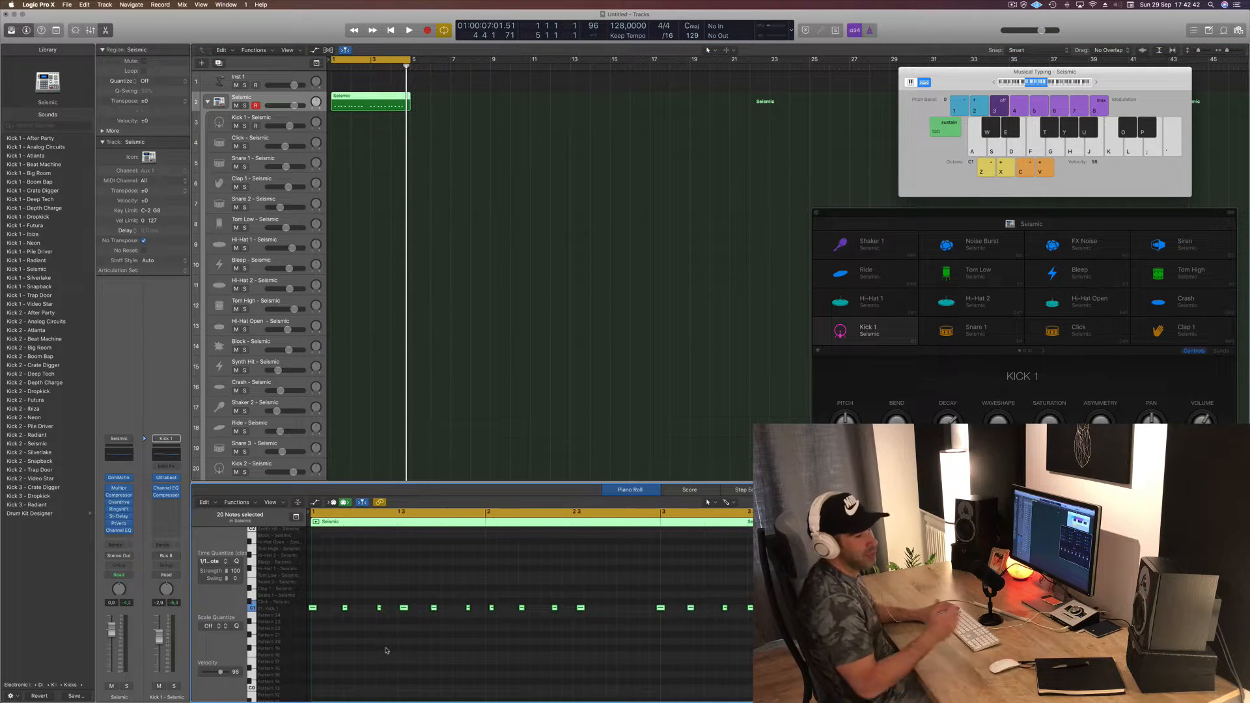
key(space)
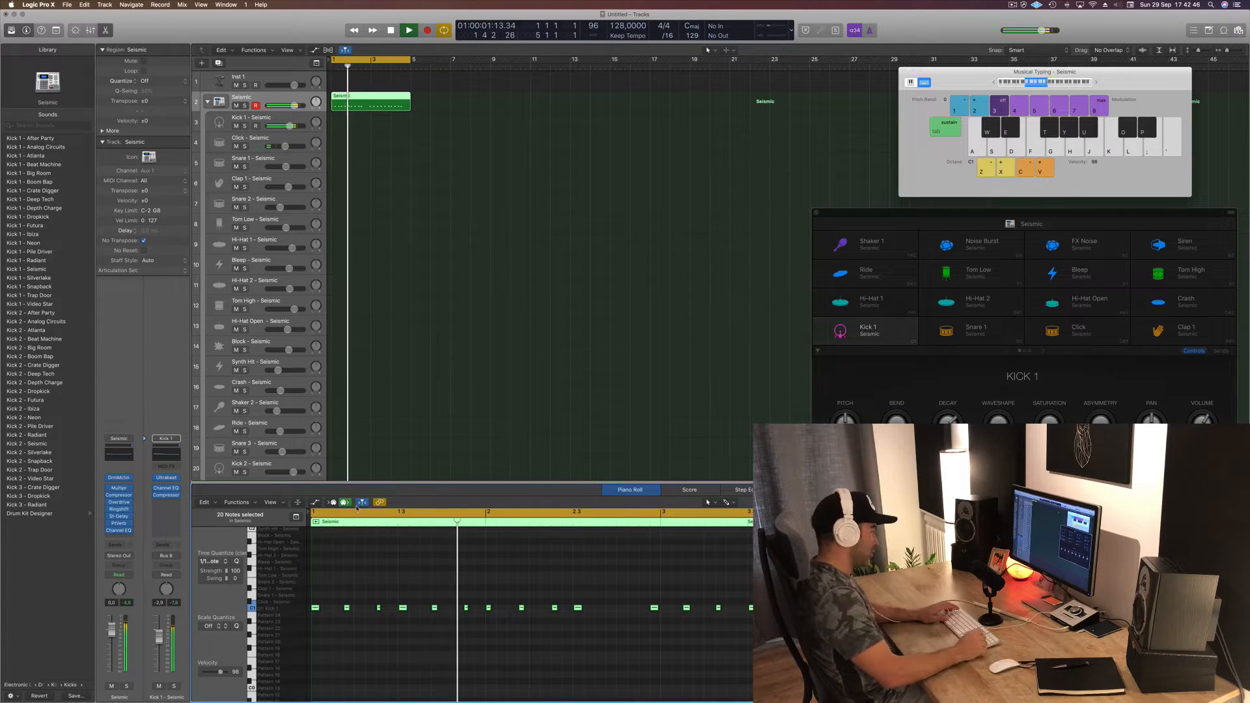
key(space)
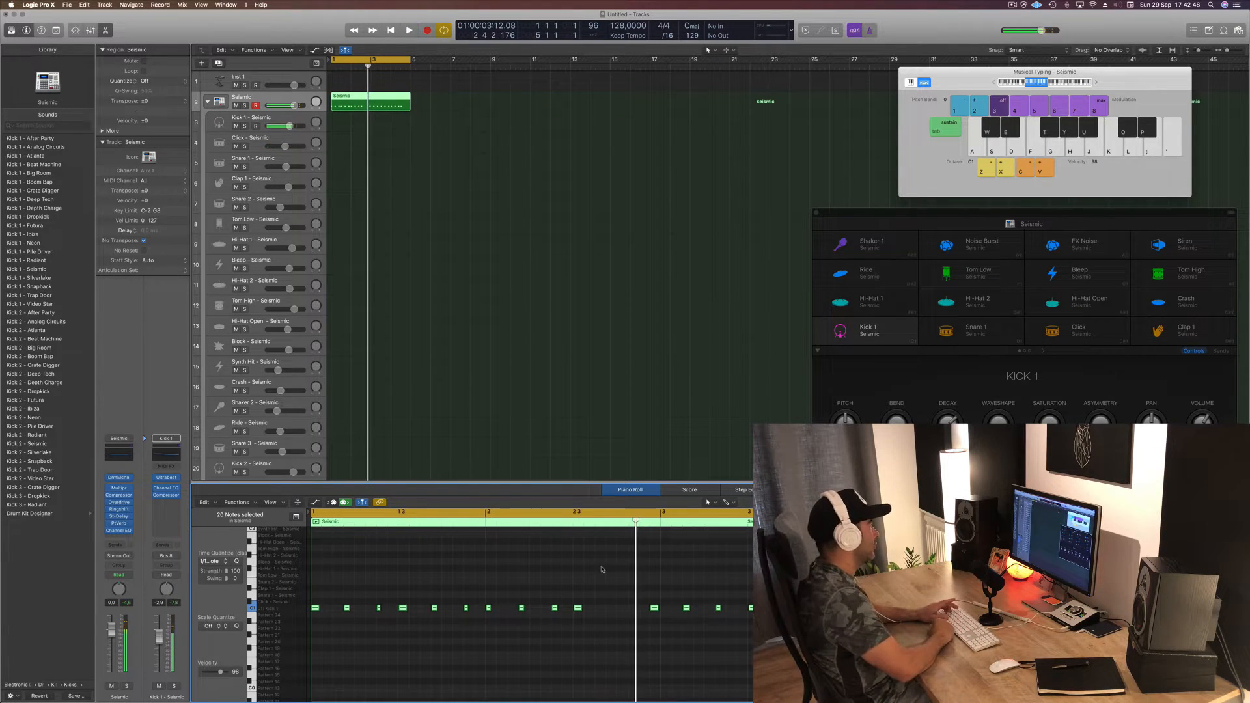
Step: Trim the kick region to its first two bars and remove the stray last note just before bar 3
key(super+t)
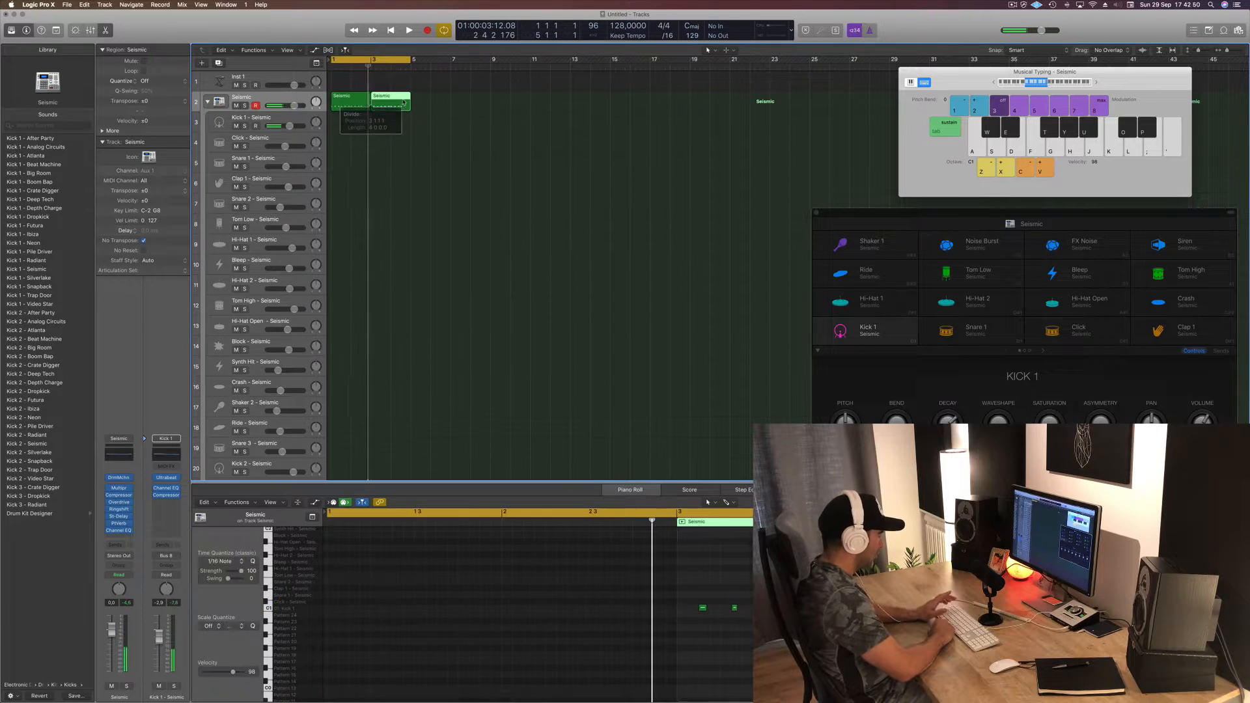
key(Delete)
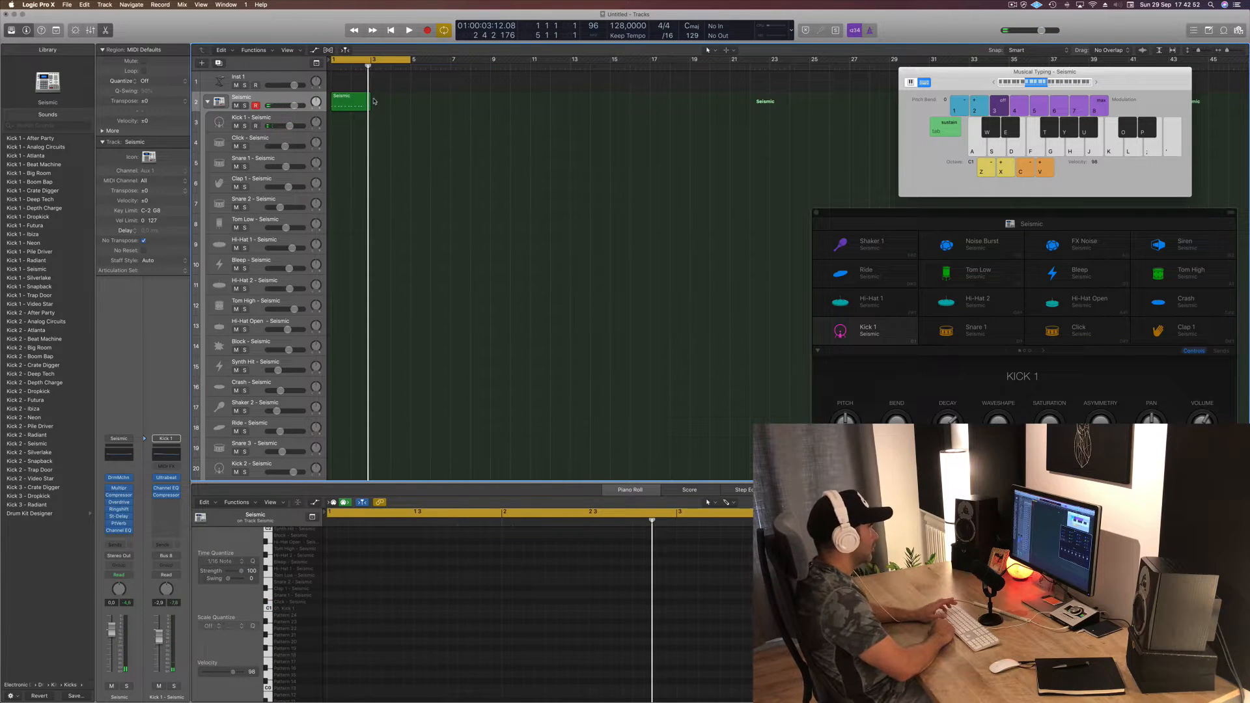
click(343, 99)
key(space)
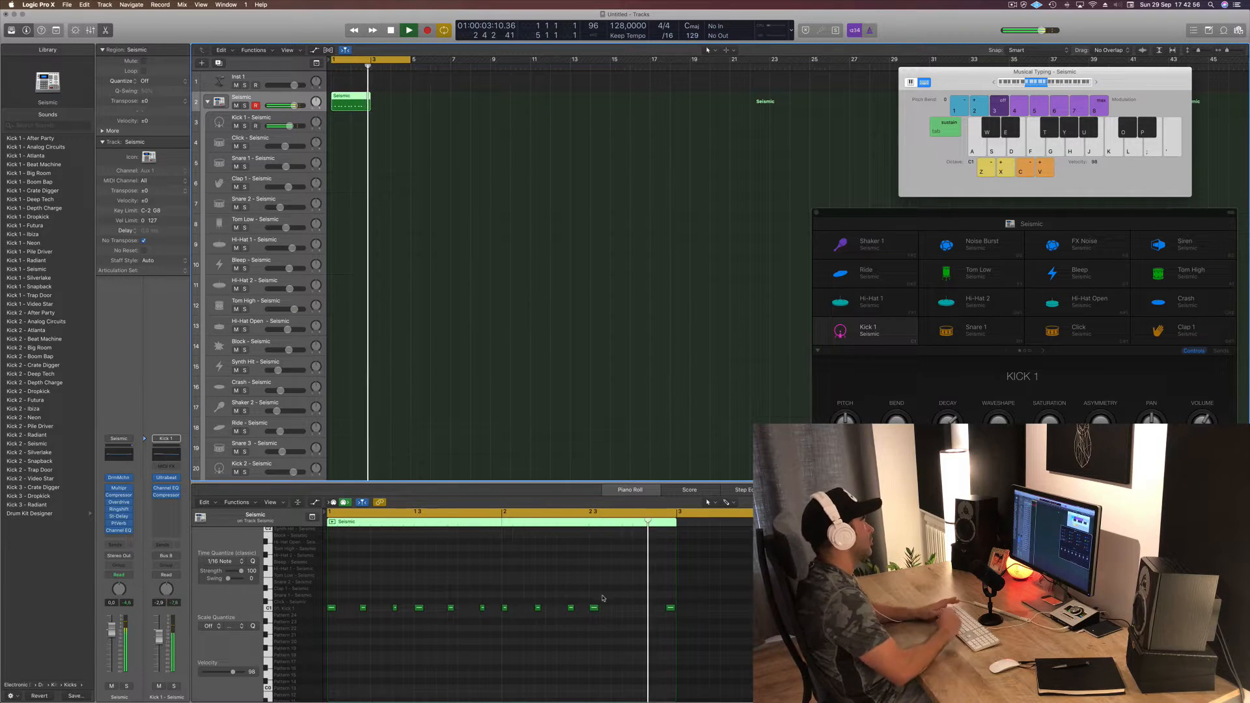
key(space)
drag(652, 592, 674, 622)
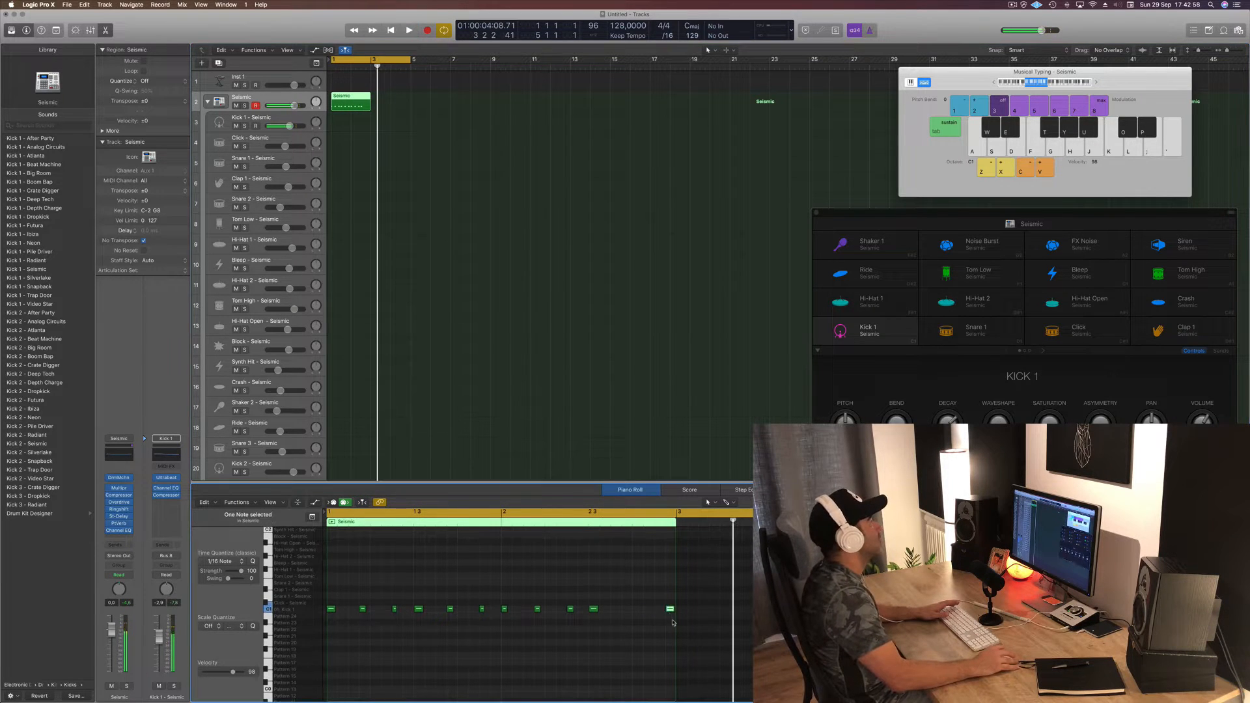
Step: Copy the two-bar kick region to bar 3 on the same track
click(338, 98)
drag(338, 98, 379, 99)
click(396, 85)
click(365, 98)
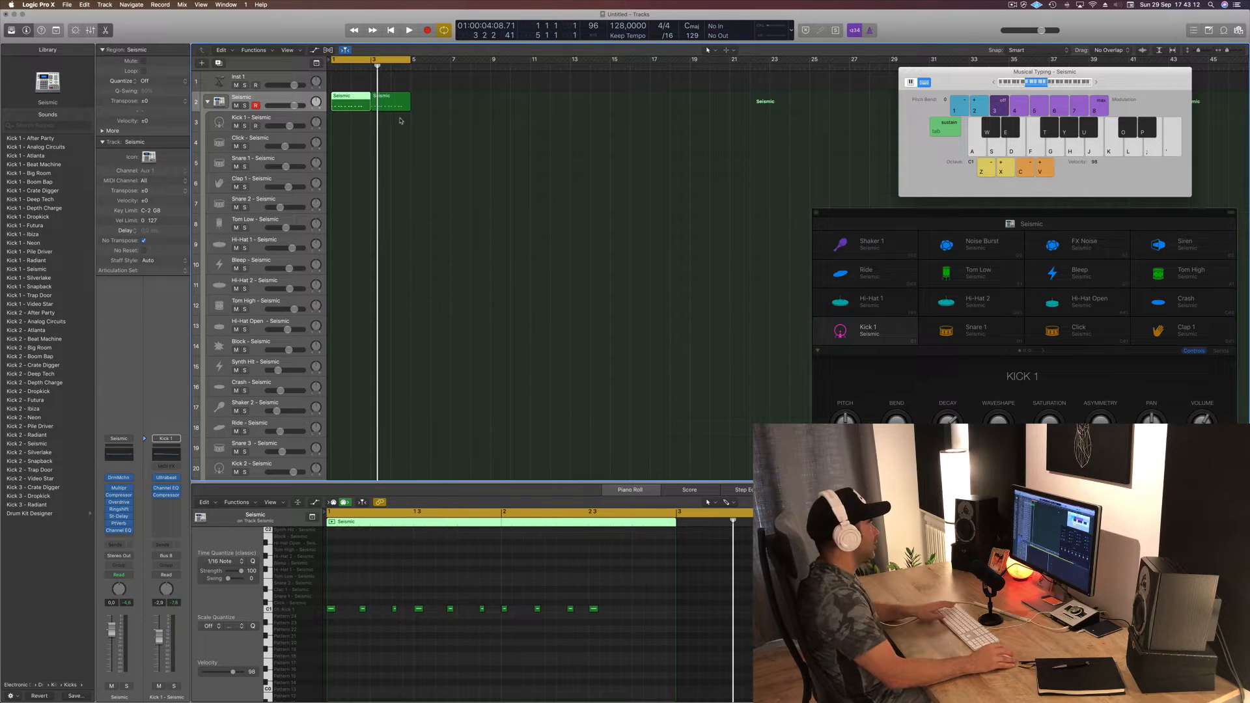
Step: Move both kick regions to the Kick 1 track and lower that track's volume slightly during playback
click(390, 138)
key(space)
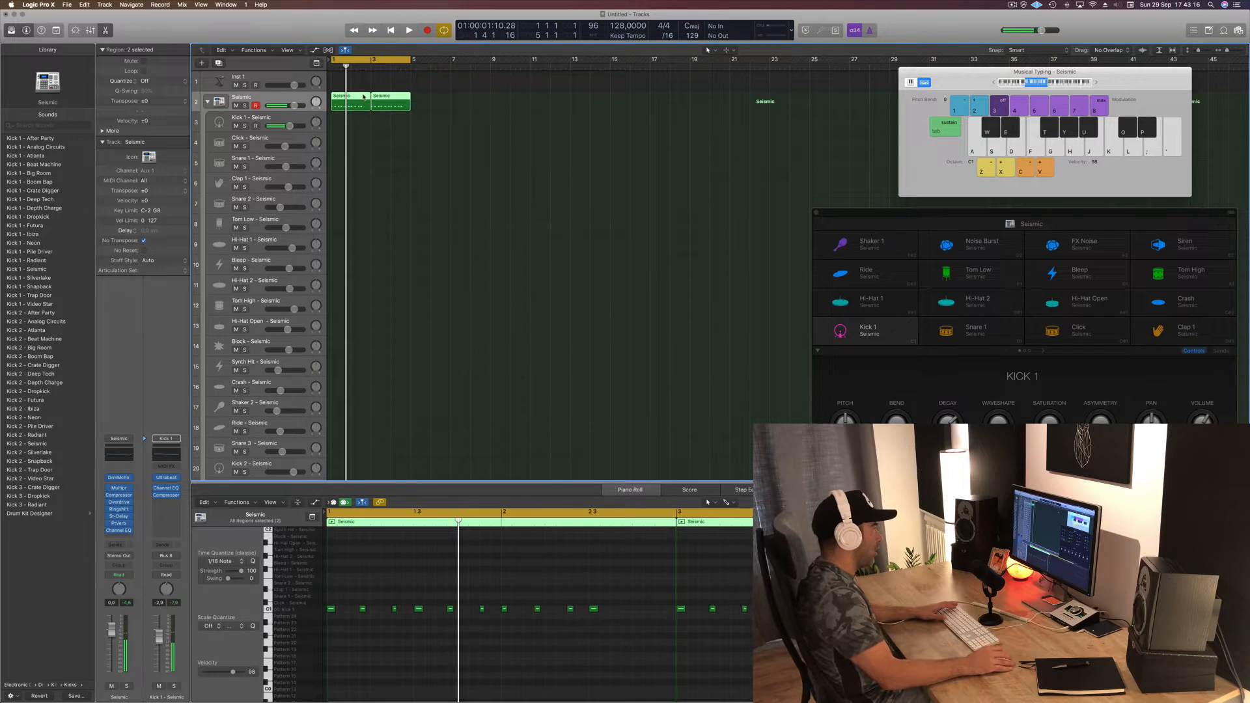
drag(362, 112, 362, 132)
key(space)
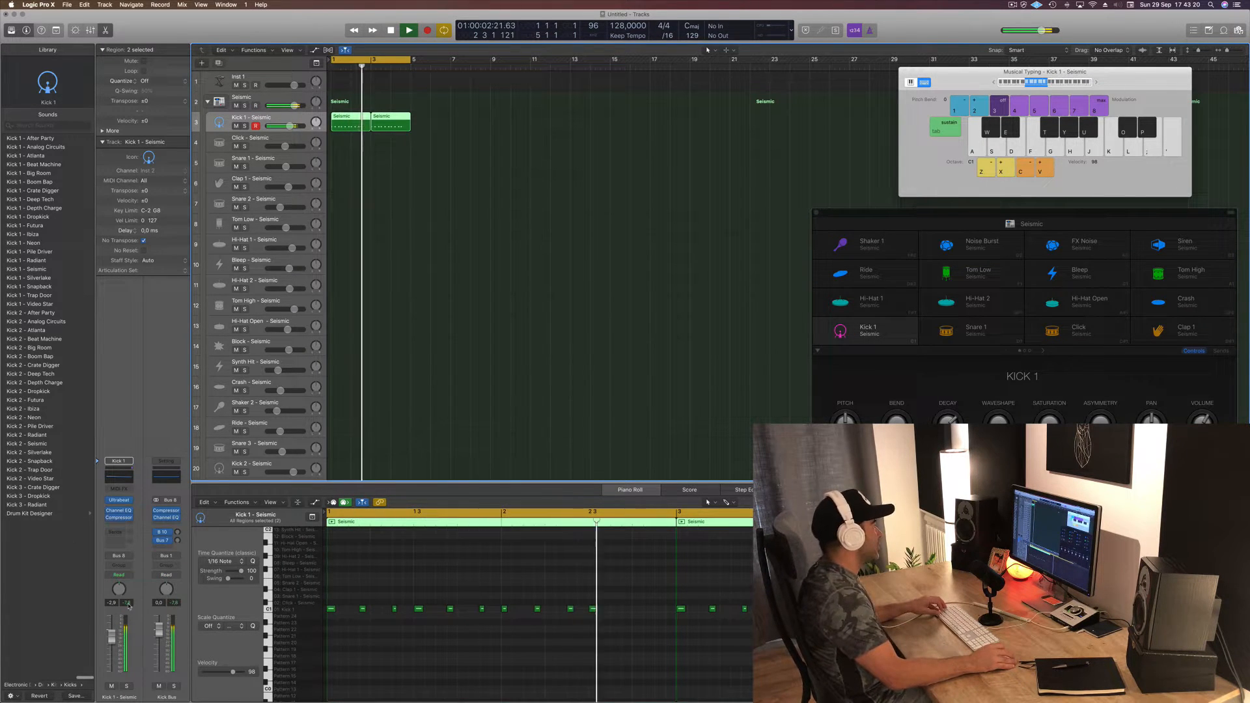
drag(111, 637, 111, 642)
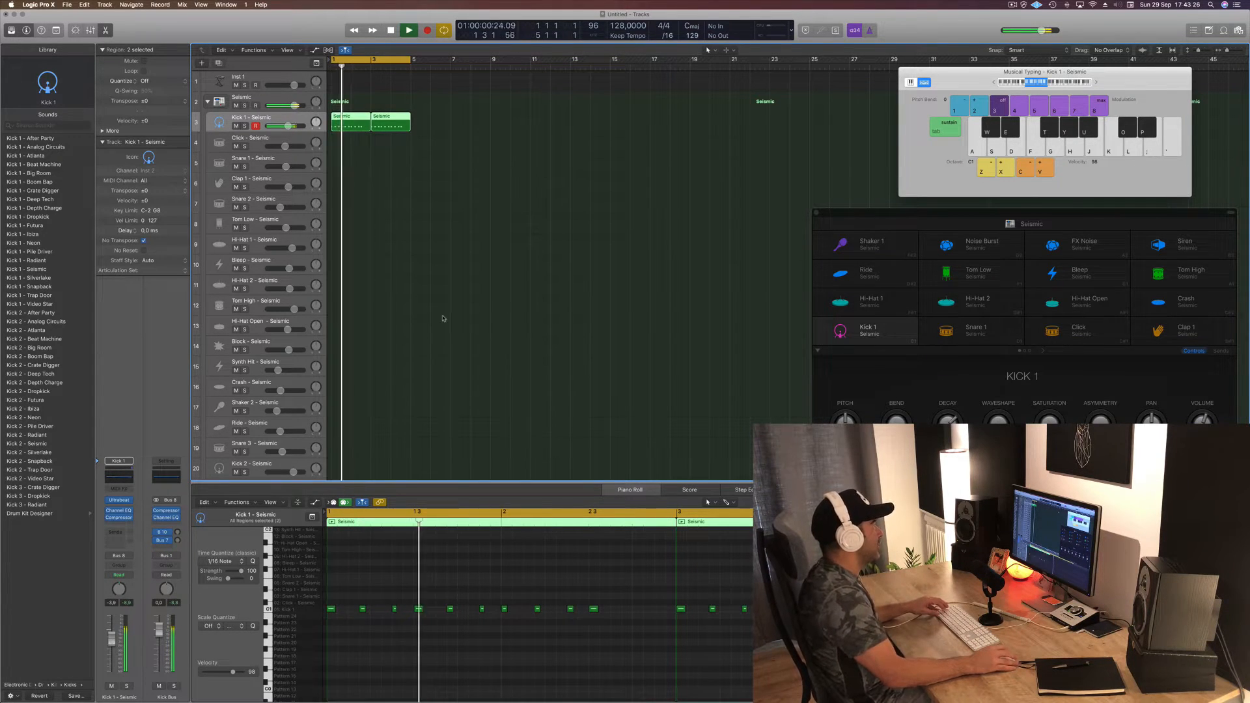
Step: Bring the Drum Machine Designer window fully into view and select the Kick 1 pad of the Seismic kit
click(457, 348)
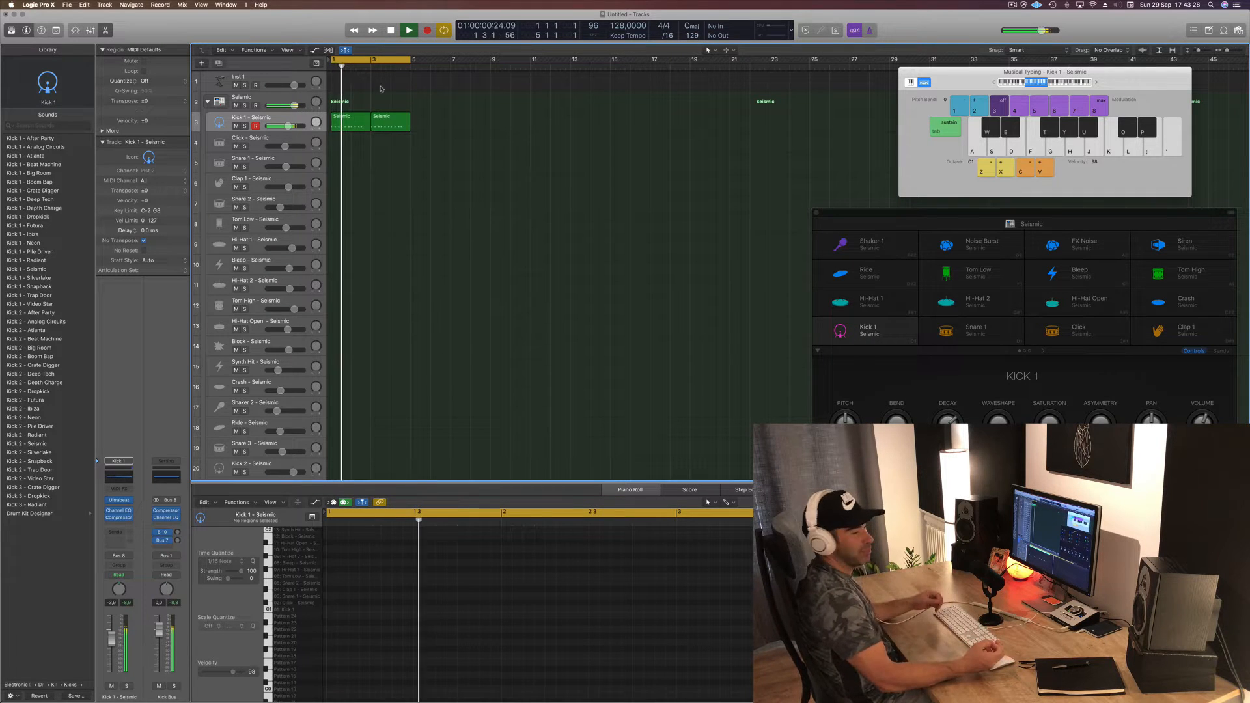
click(355, 121)
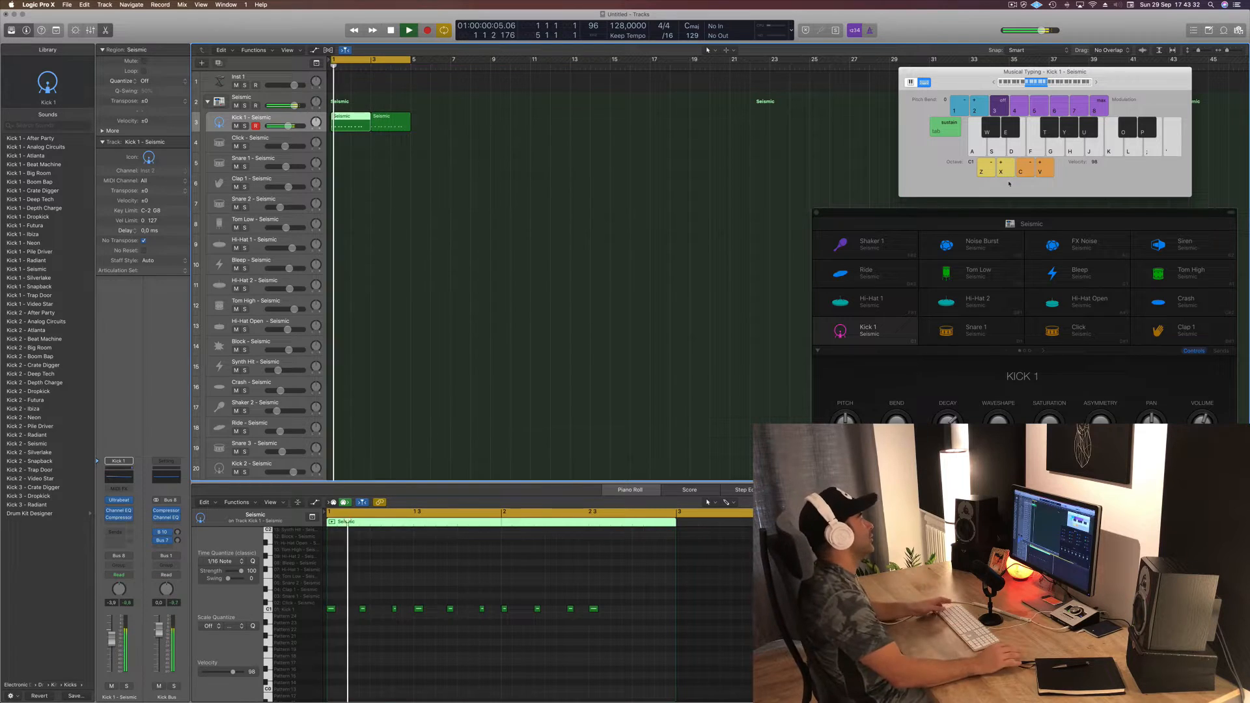
drag(991, 213, 731, 141)
click(802, 156)
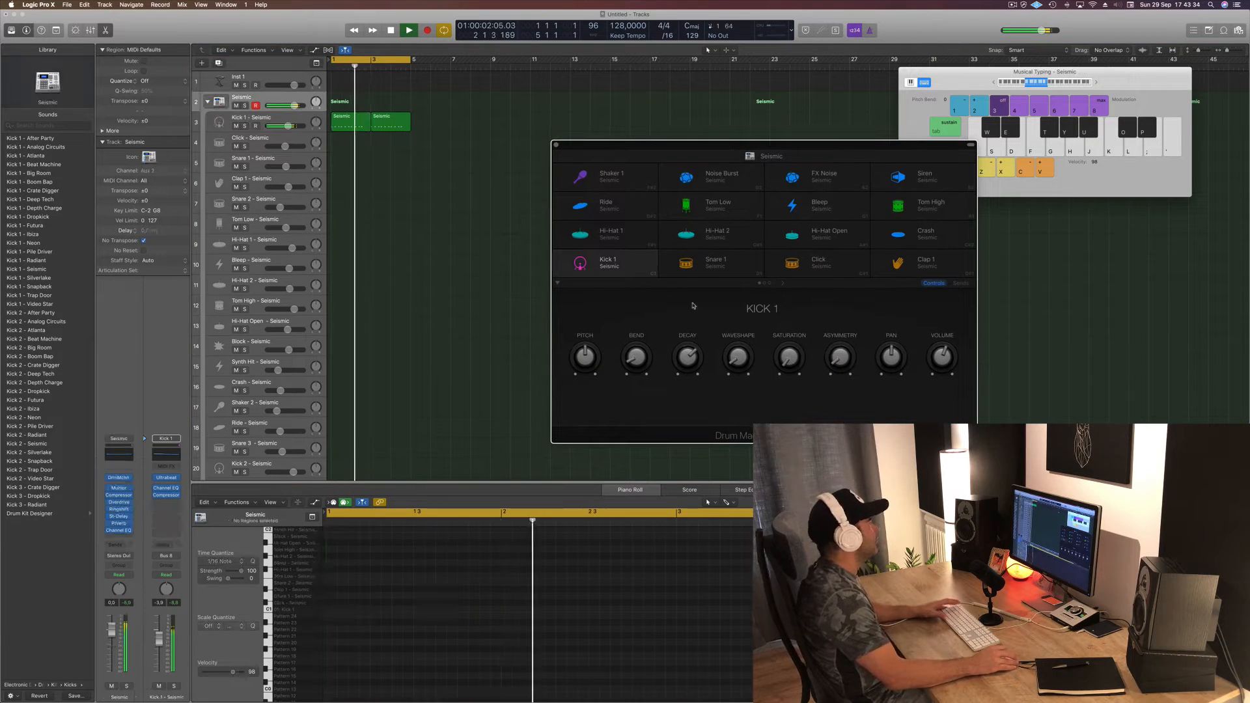
click(608, 268)
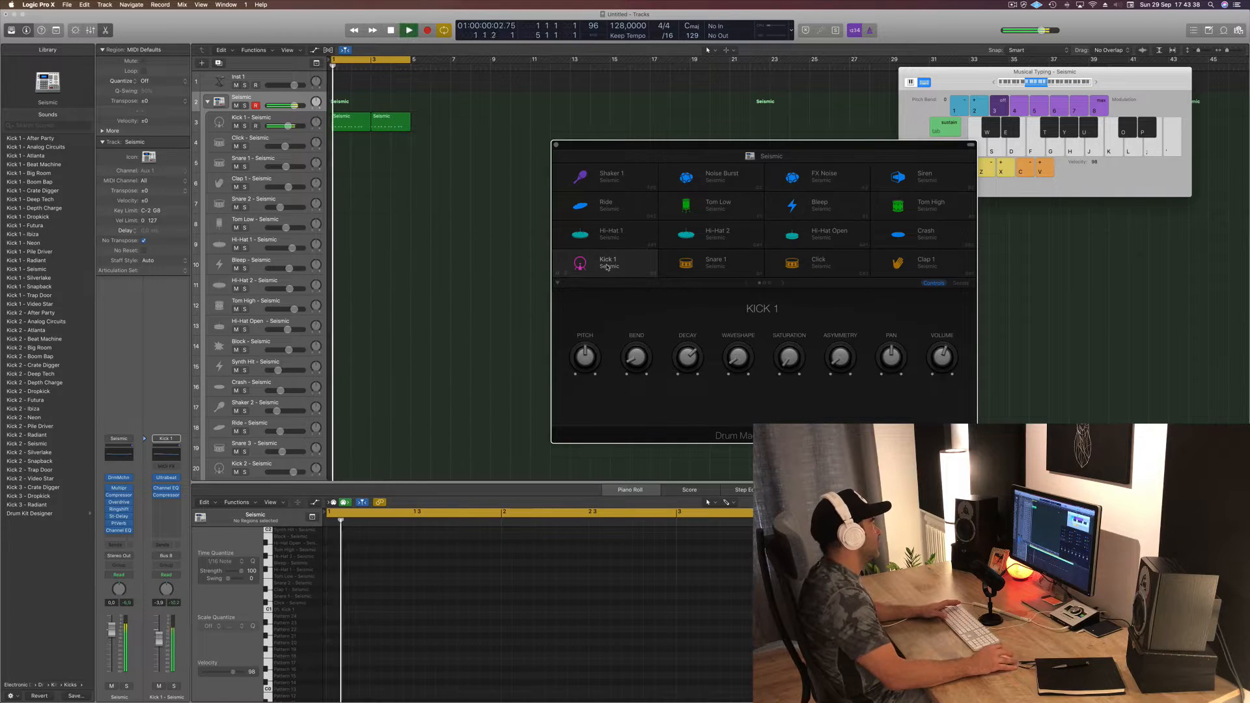
Step: Shorten Kick 1's Decay to around mid-range while listening to the looped pattern
drag(688, 385, 689, 390)
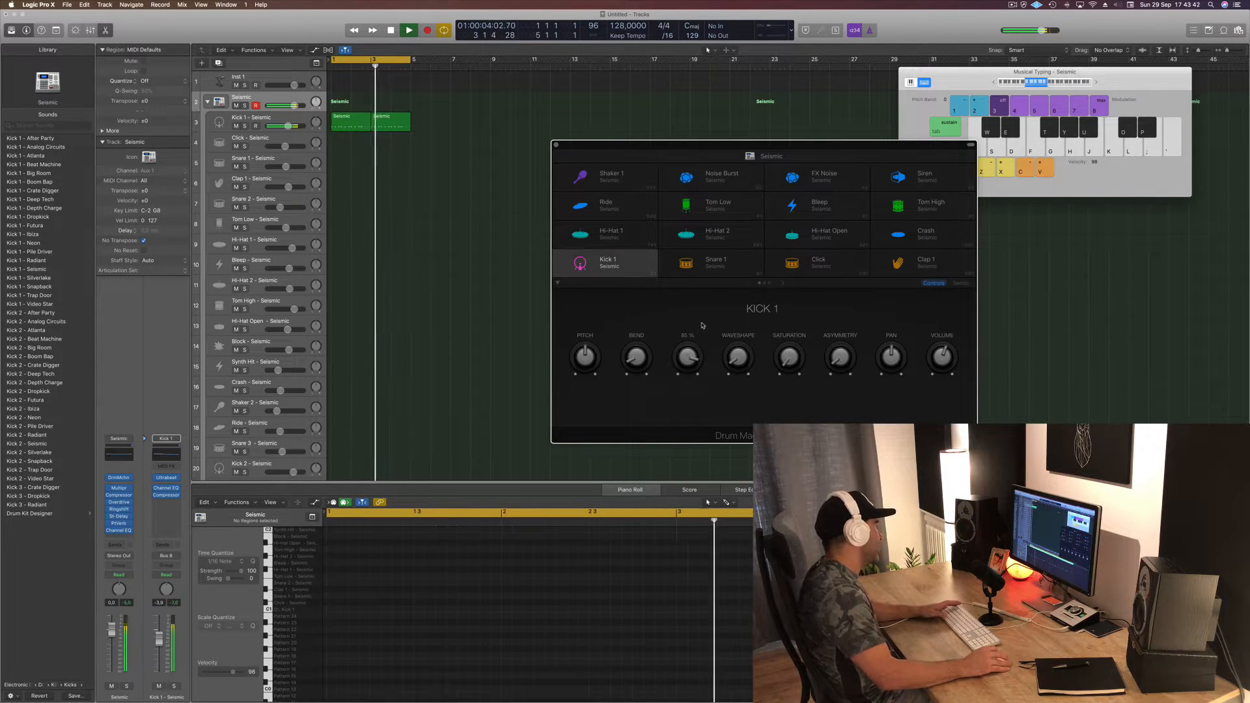
drag(696, 360, 694, 364)
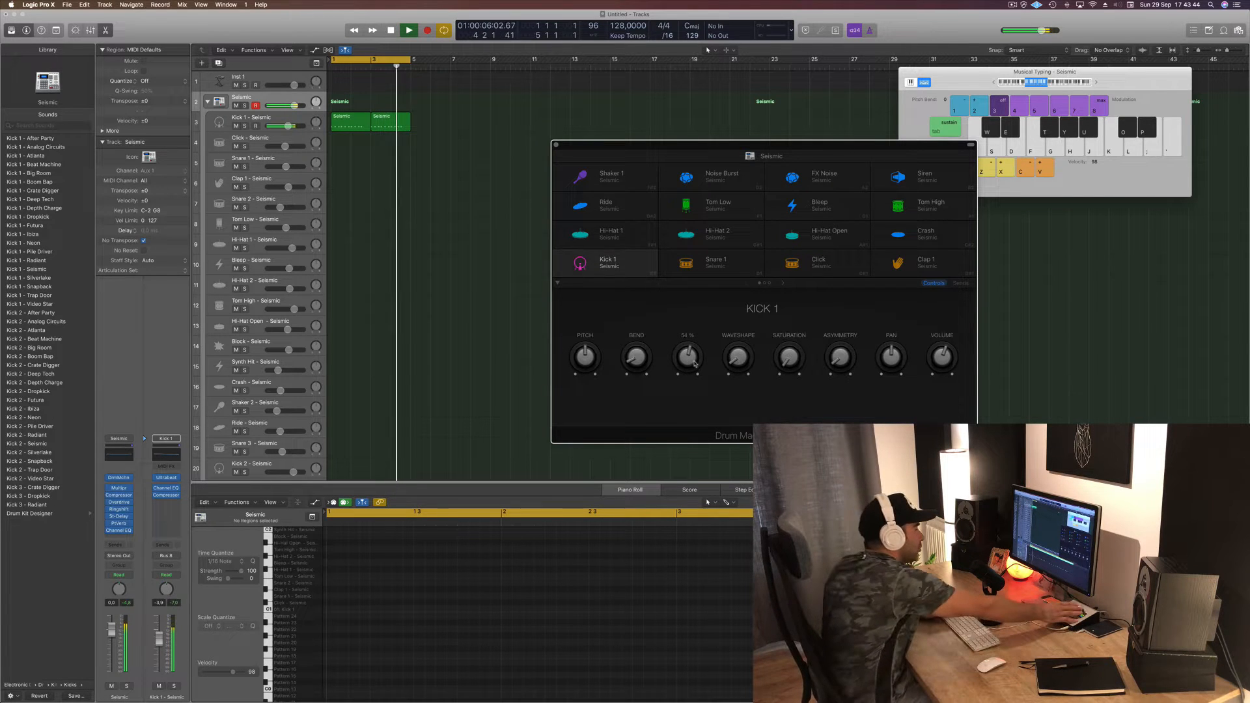
key(space)
key(space)
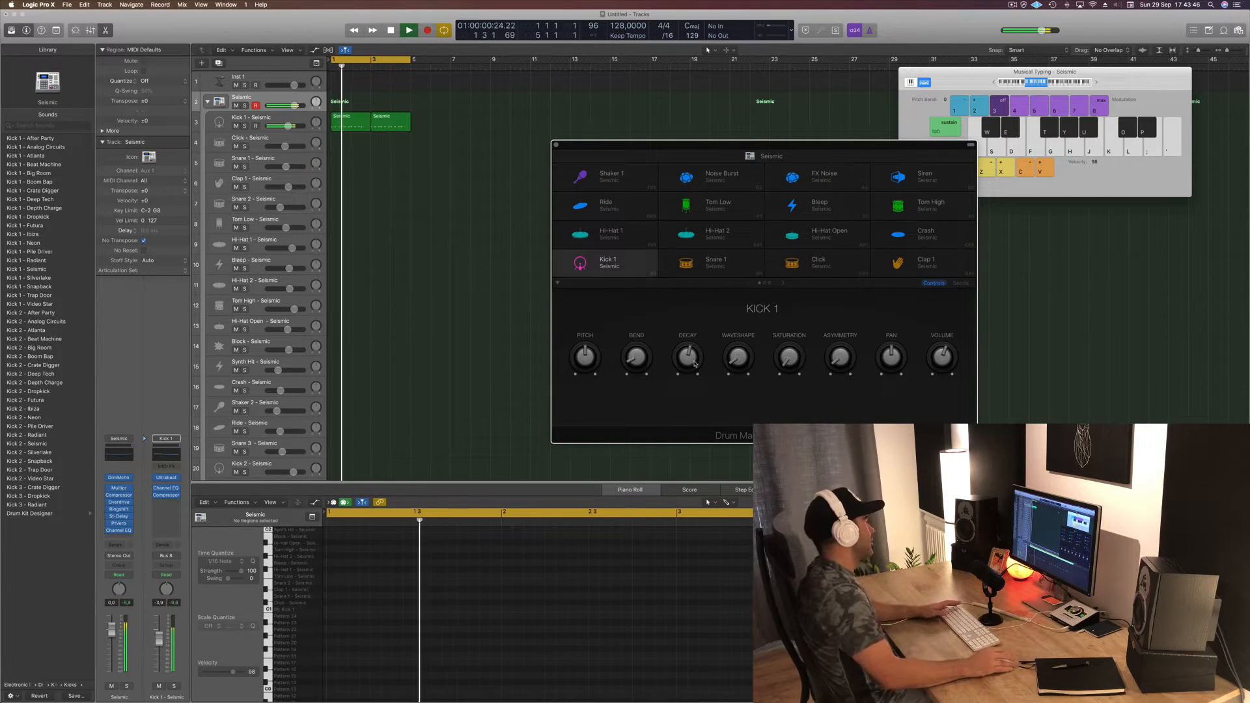
mouse_move(694, 364)
mouse_down()
mouse_move(693, 410)
mouse_move(696, 348)
mouse_up()
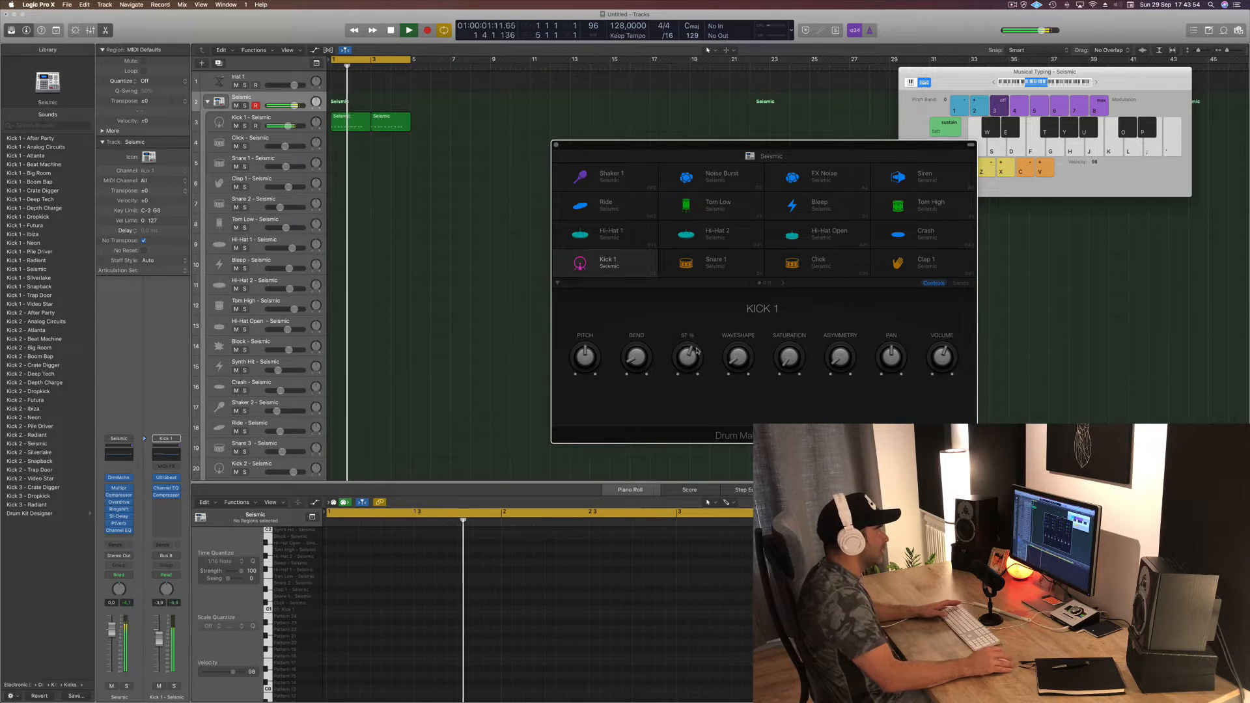
drag(689, 357, 686, 363)
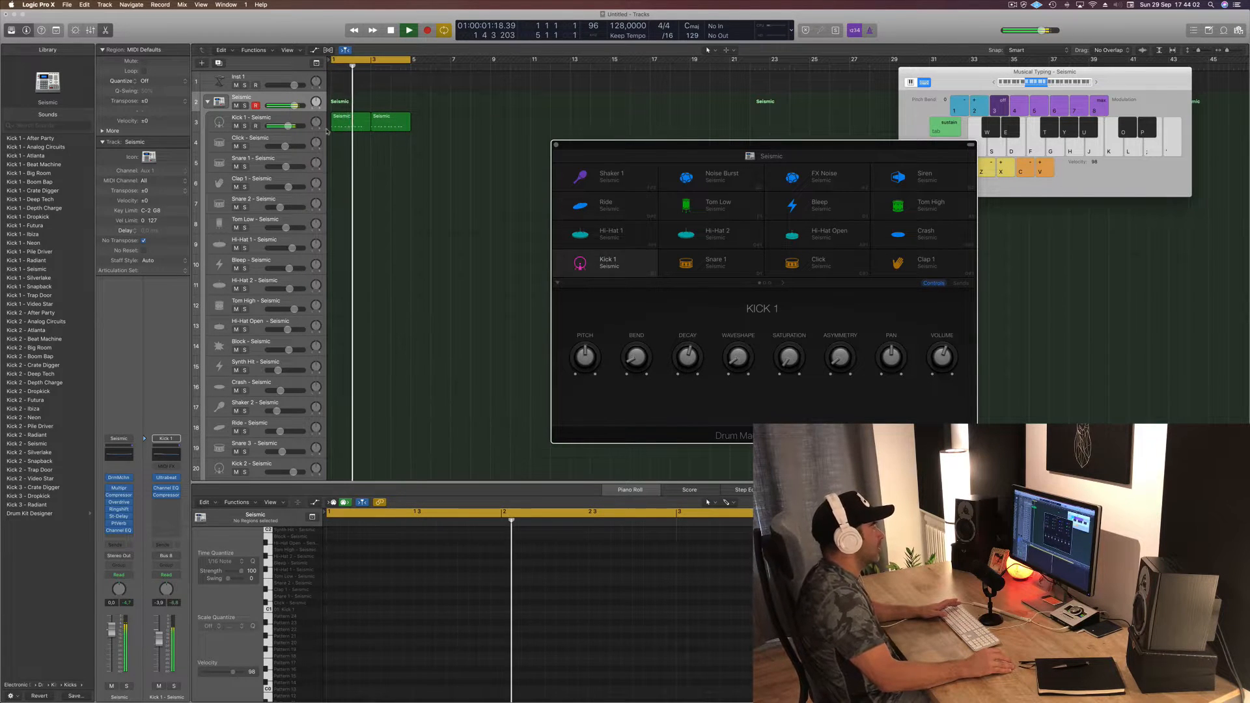
Step: Stop playback and copy the first kick region to the Snare 1 track
click(301, 159)
click(346, 126)
key(space)
drag(352, 134, 351, 175)
Step: Delete the surplus kick-pattern notes from the region copied to Snare 1
click(363, 612)
drag(357, 596, 400, 638)
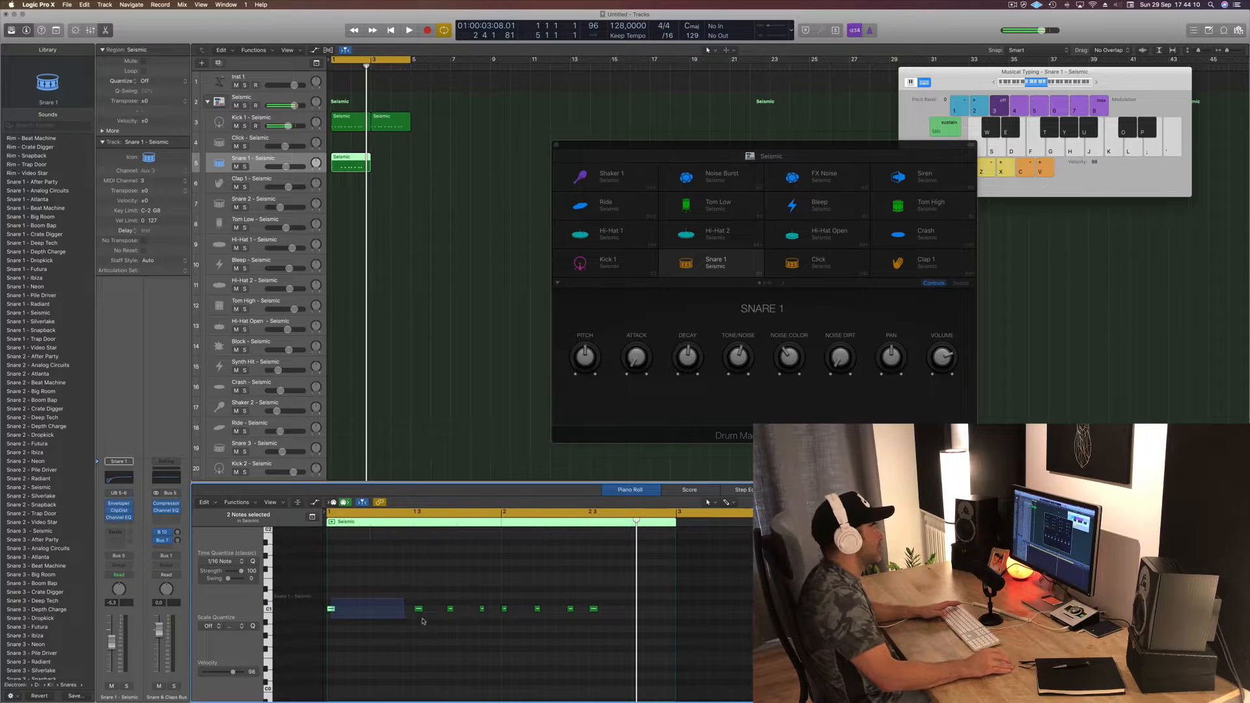
drag(446, 596, 625, 635)
key(Delete)
Step: Arrange the Snare 1 notes so that hits fall on beats 2 and 4 of both bars, and play the result
drag(553, 586, 377, 614)
key(space)
key(space)
drag(529, 577, 332, 621)
drag(429, 599, 548, 599)
key(space)
Step: Copy the two-bar Snare 1 region to bar 3 and stop playback
drag(348, 161, 389, 162)
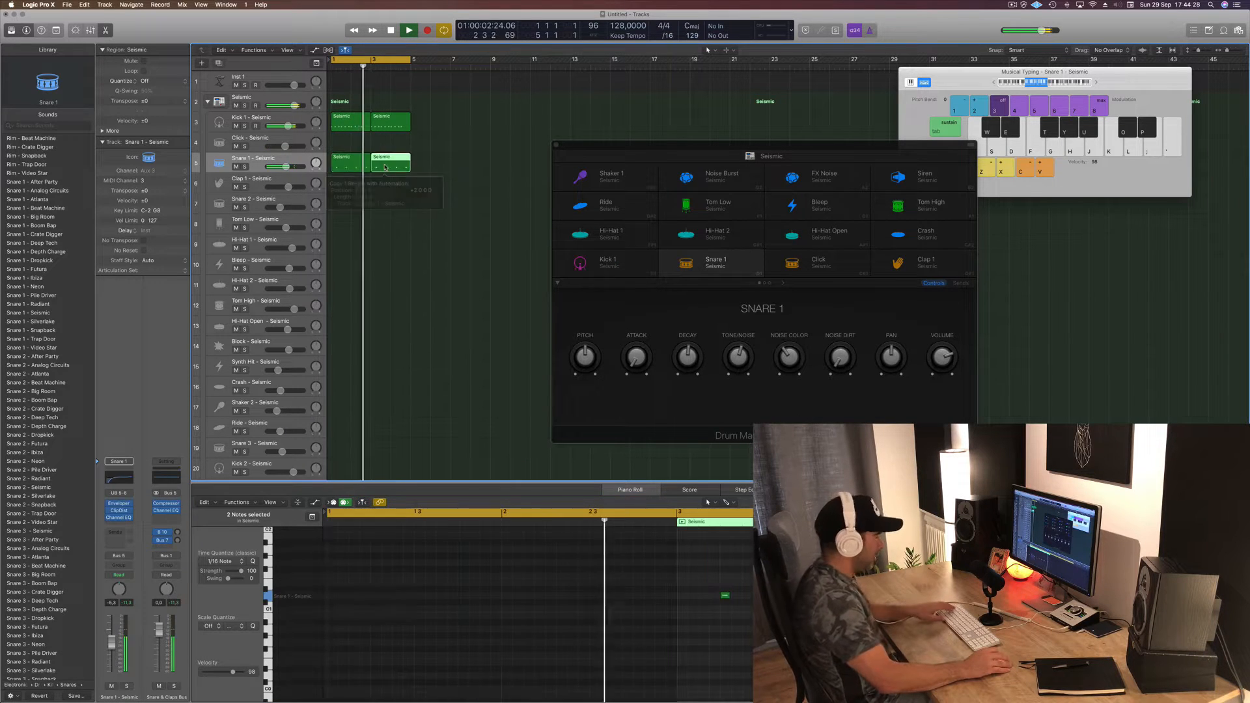
click(455, 166)
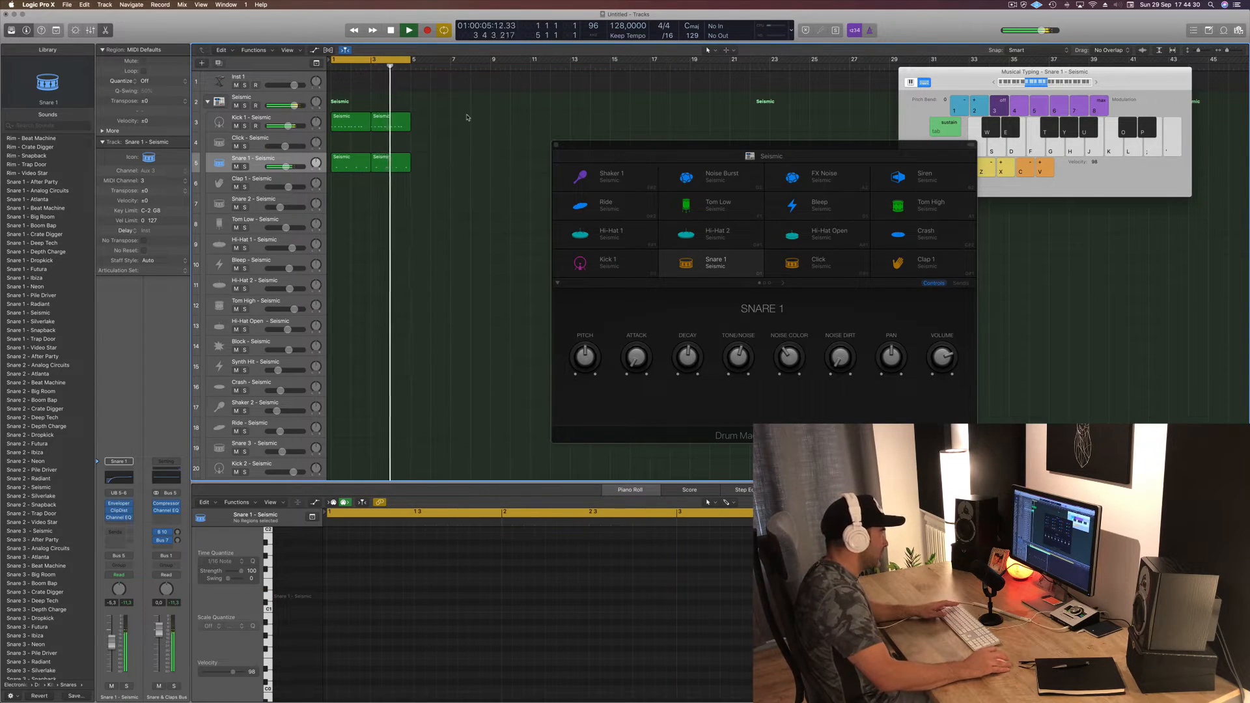
key(space)
Step: Build a clap fill on Clap 1 from a copy of the first snare region, with two hits two sixteenths apart in bar 2, beat 4
click(352, 168)
drag(352, 168, 352, 188)
drag(362, 576, 557, 662)
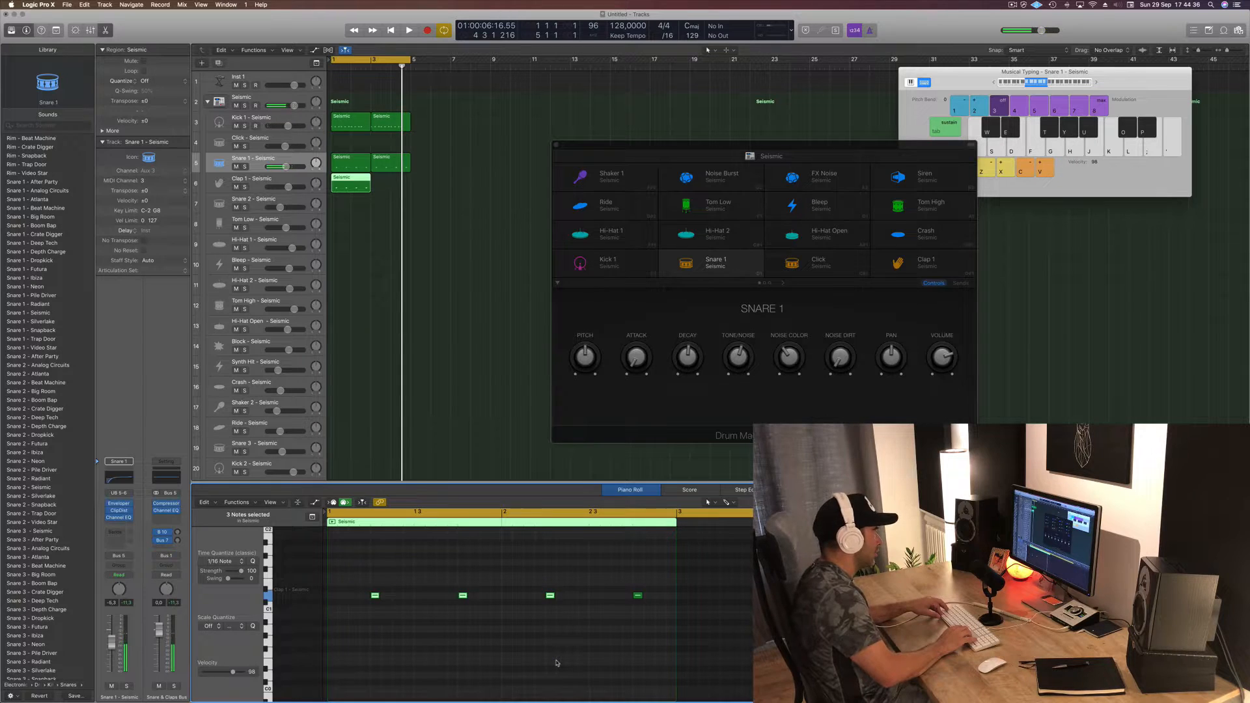
key(BackSpace)
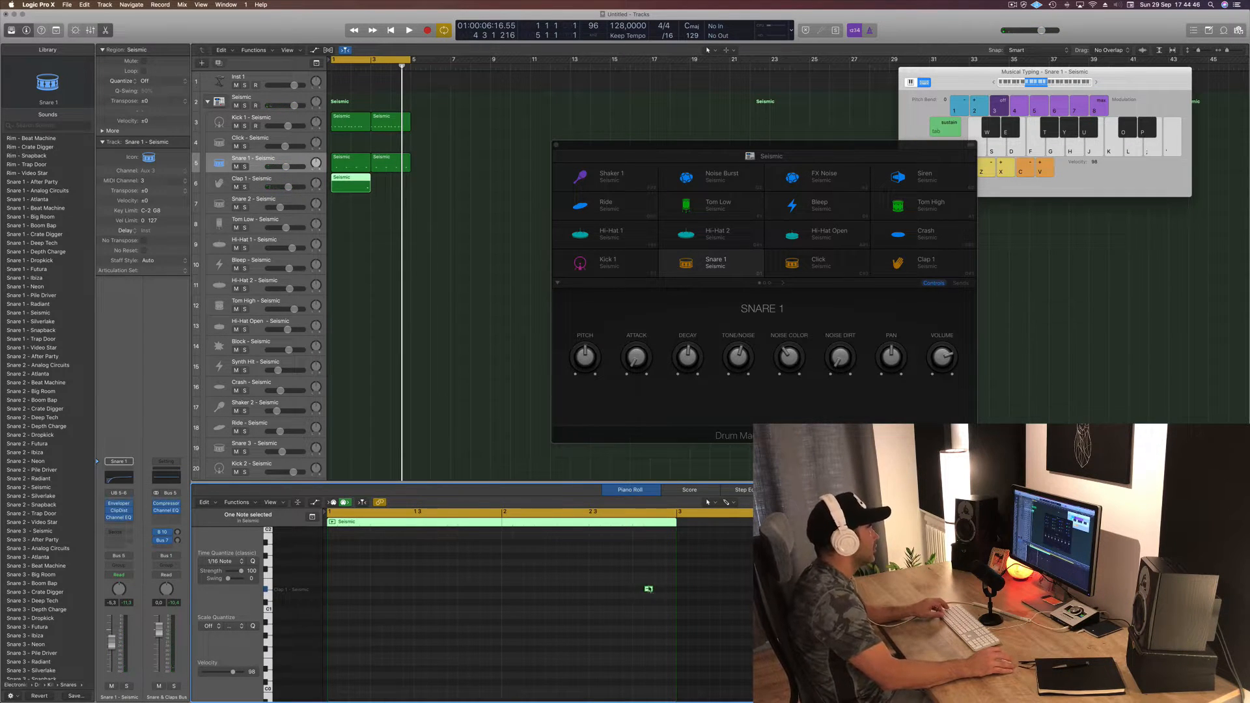
drag(648, 589, 671, 592)
key(space)
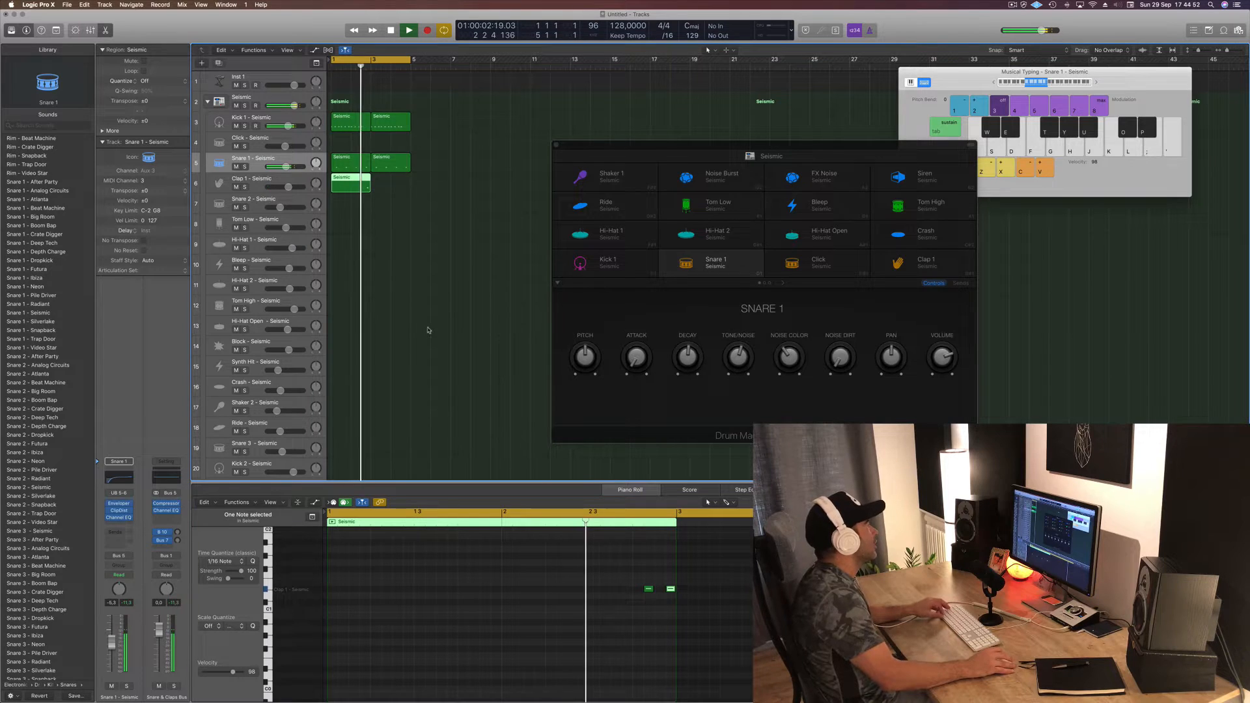
Step: Play the loop and copy the two-bar Clap 1 region to bar 3
key(space)
key(space)
drag(356, 181, 396, 182)
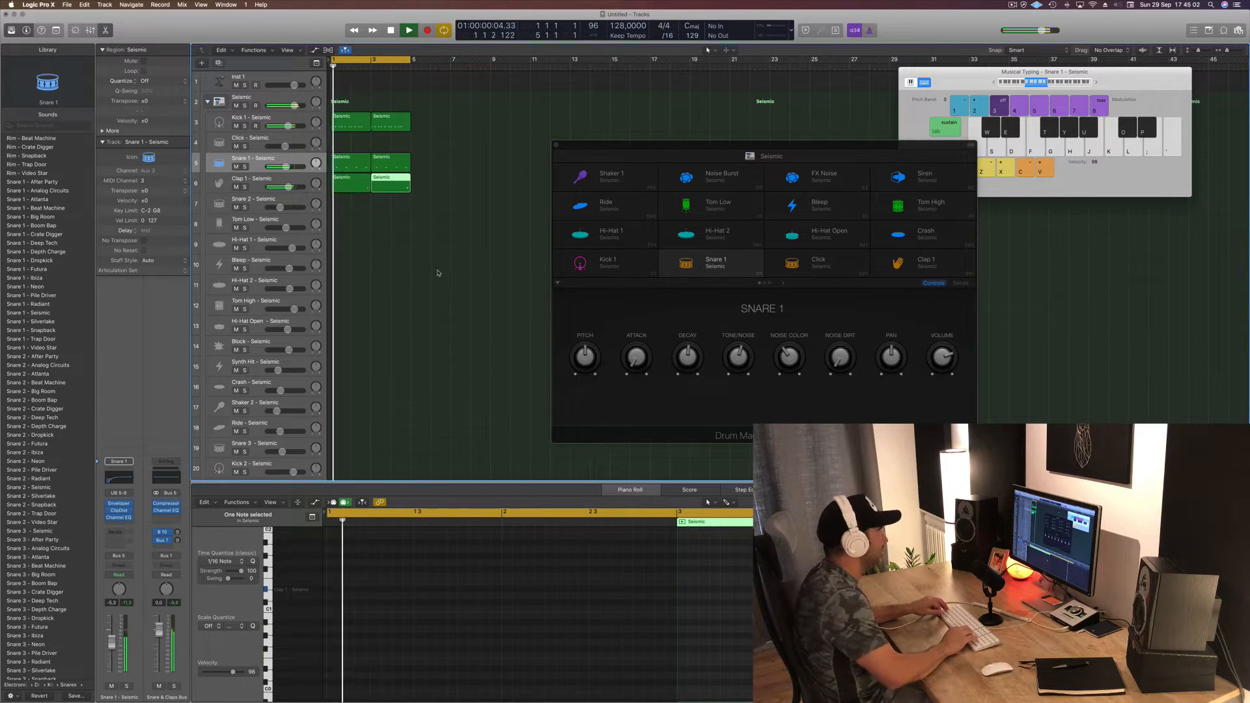
Step: Copy the first Snare 1 region to the Click track, transpose its notes down to the Click pitch, and audition the result
click(269, 141)
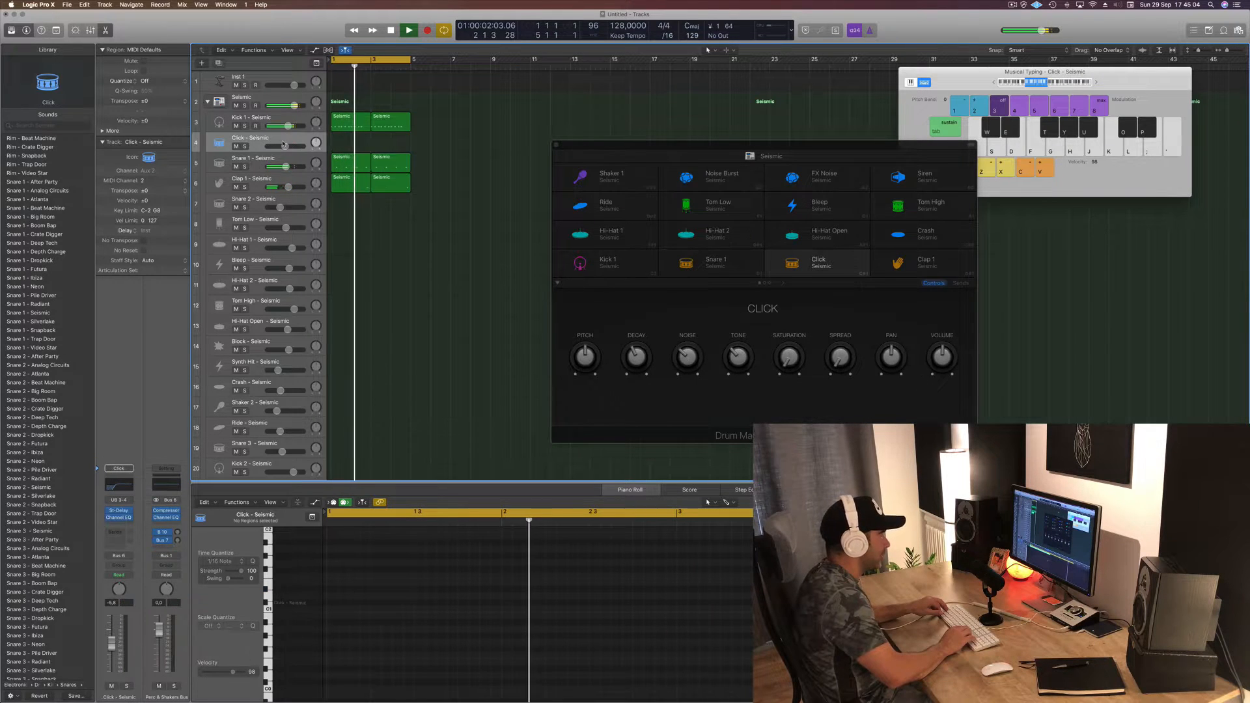
drag(343, 165, 342, 145)
drag(366, 583, 664, 622)
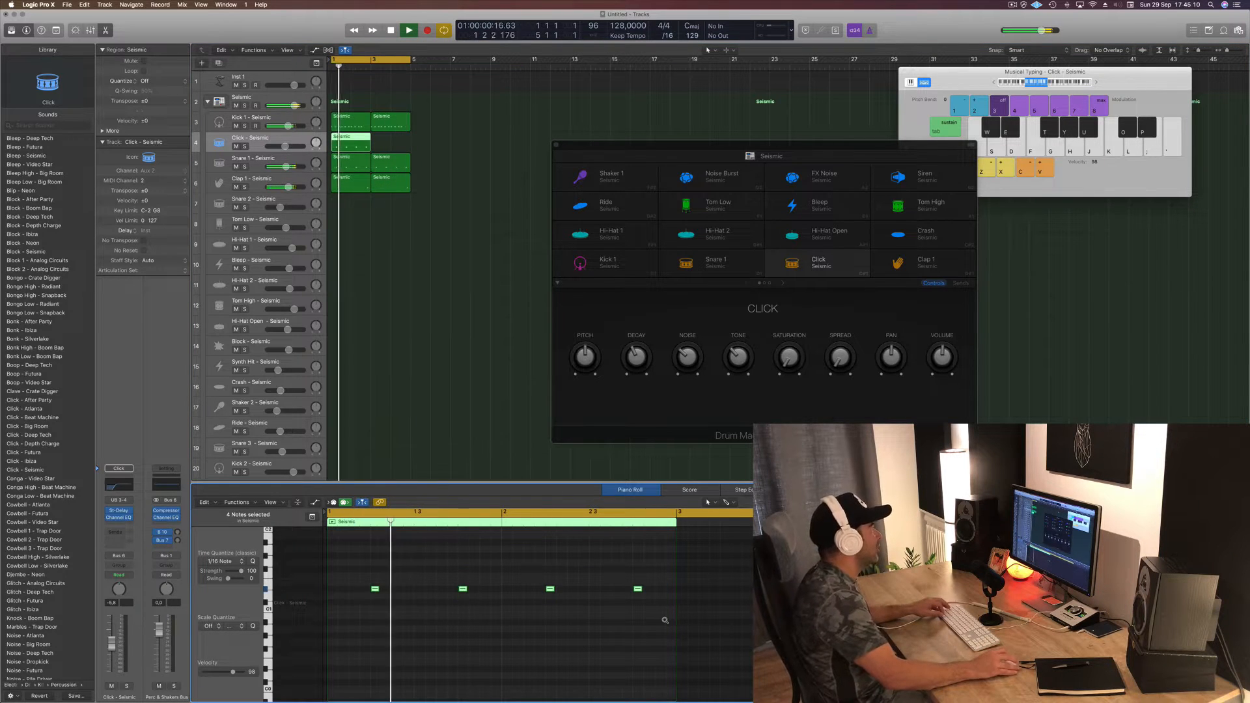
key(alt+Down)
key(alt+Down)
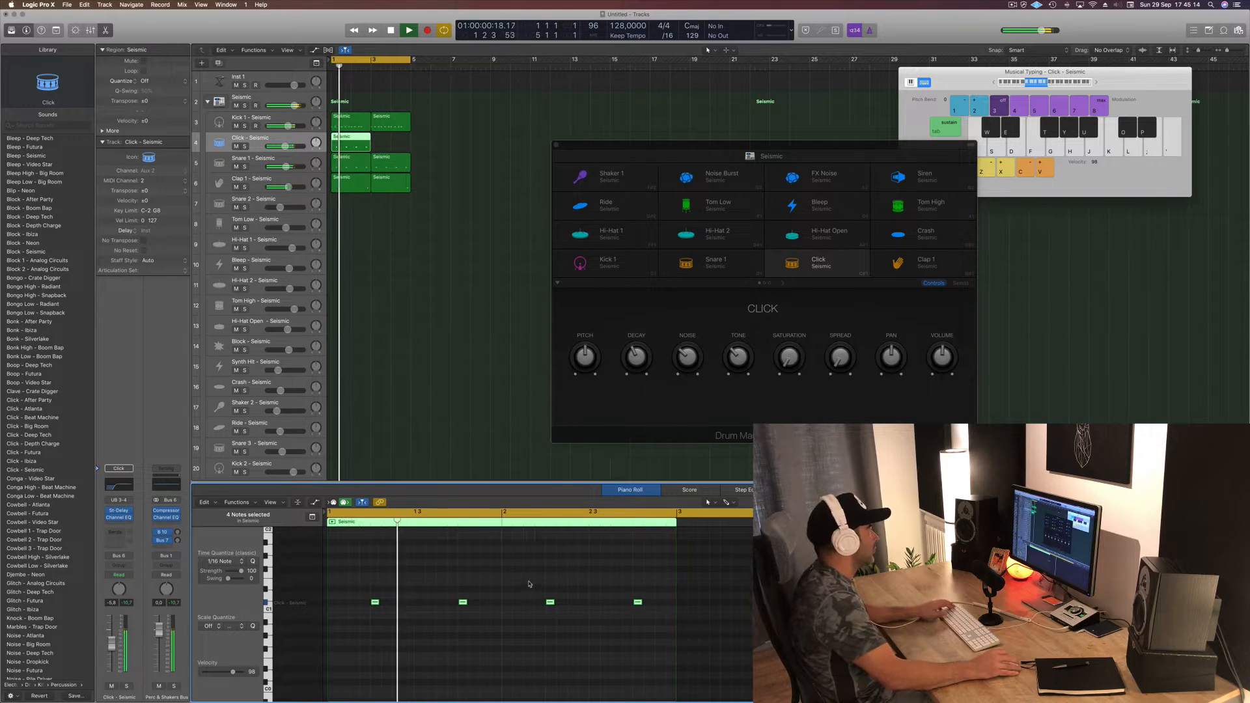
key(space)
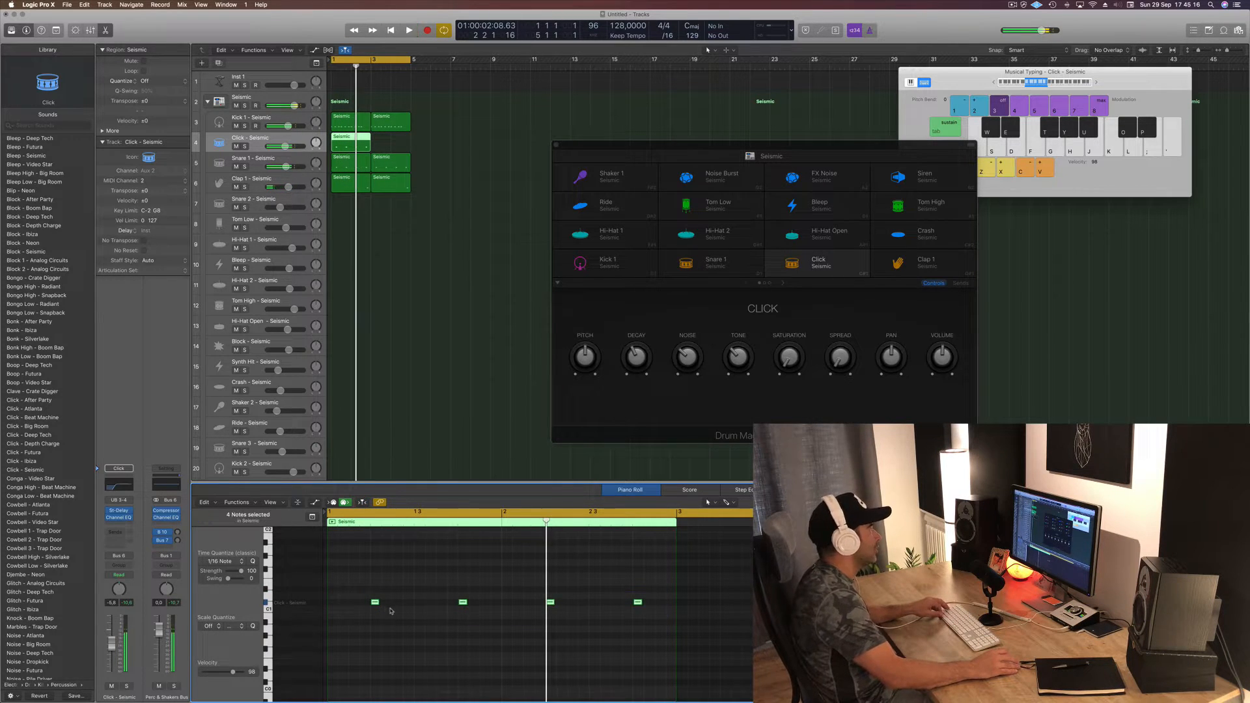
Step: Shift all the Click notes half a beat earlier and copy the region to bar 3
drag(374, 603, 353, 605)
key(space)
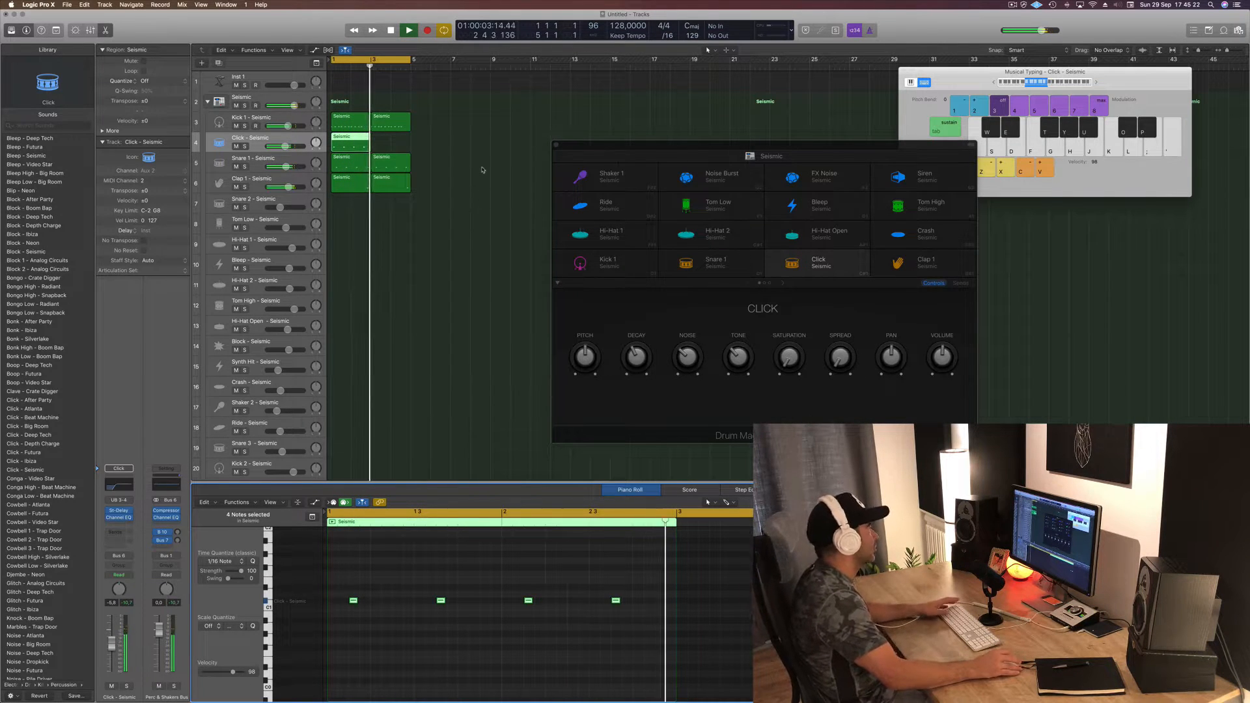
key(space)
drag(349, 139, 389, 140)
Step: Copy the first Kick 1 region to the Tom High track and transpose all its notes up to the Kick 2 pitch, F2
click(352, 127)
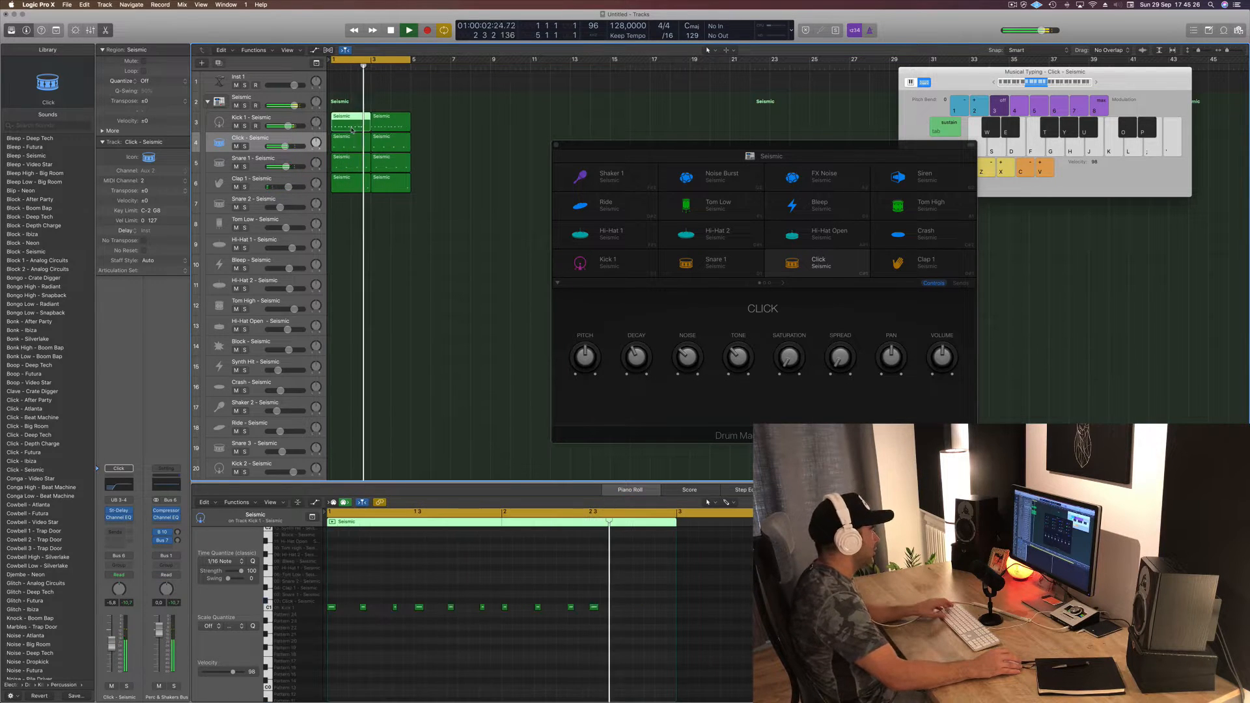
drag(351, 129, 352, 310)
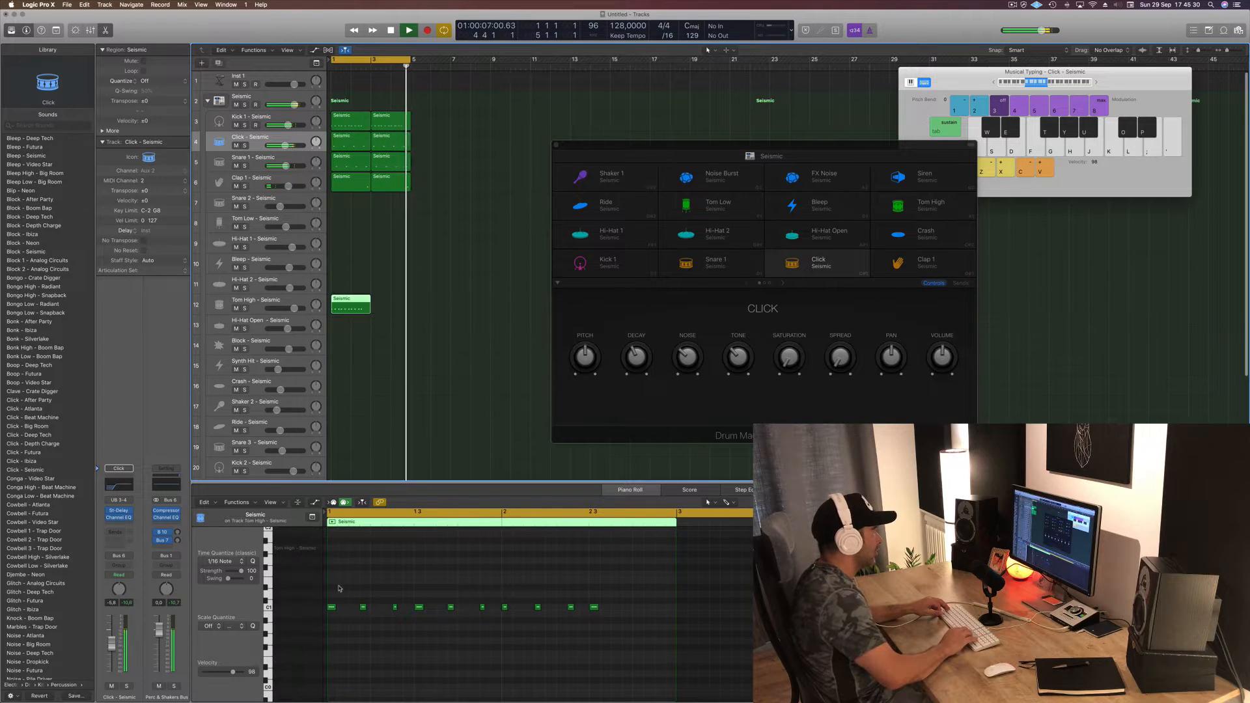
drag(625, 596, 377, 619)
drag(315, 621, 319, 618)
key(space)
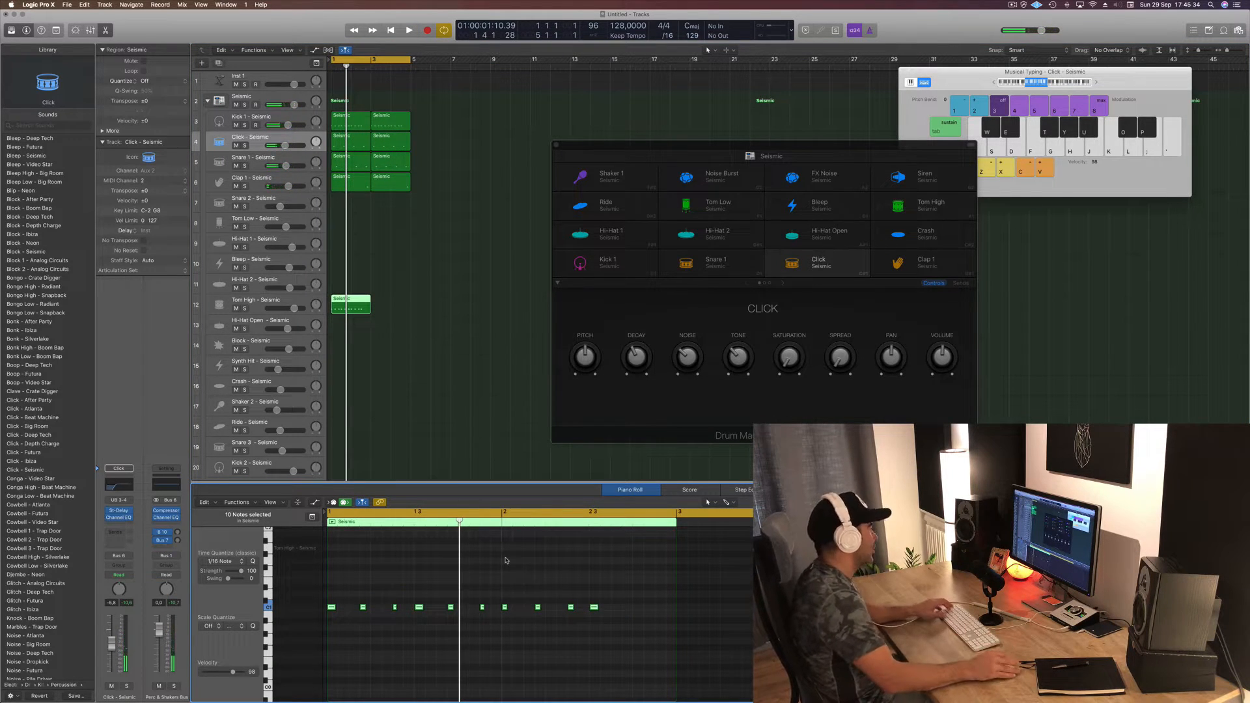
key(alt+Up)
key(alt+Up)
key(alt+Up)
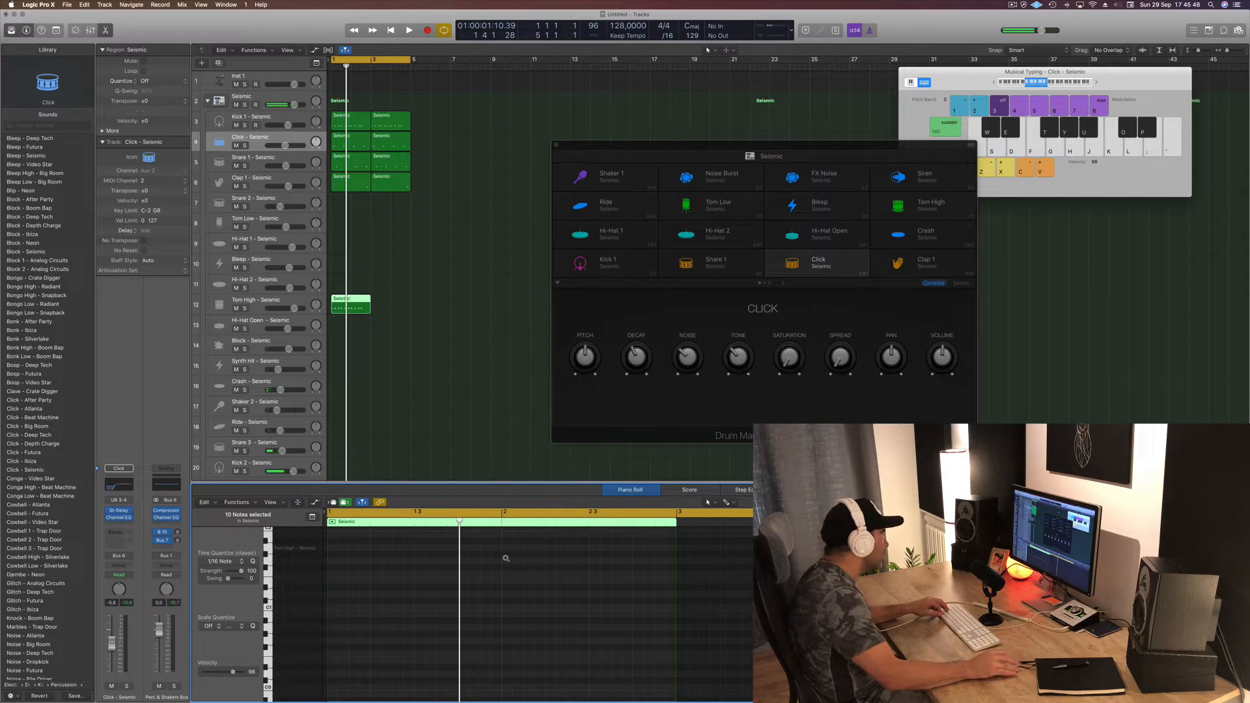
Step: Move the transposed kick region from Tom High to the Kick 2 track at bar 1 and show its notes
drag(352, 302, 342, 467)
key(space)
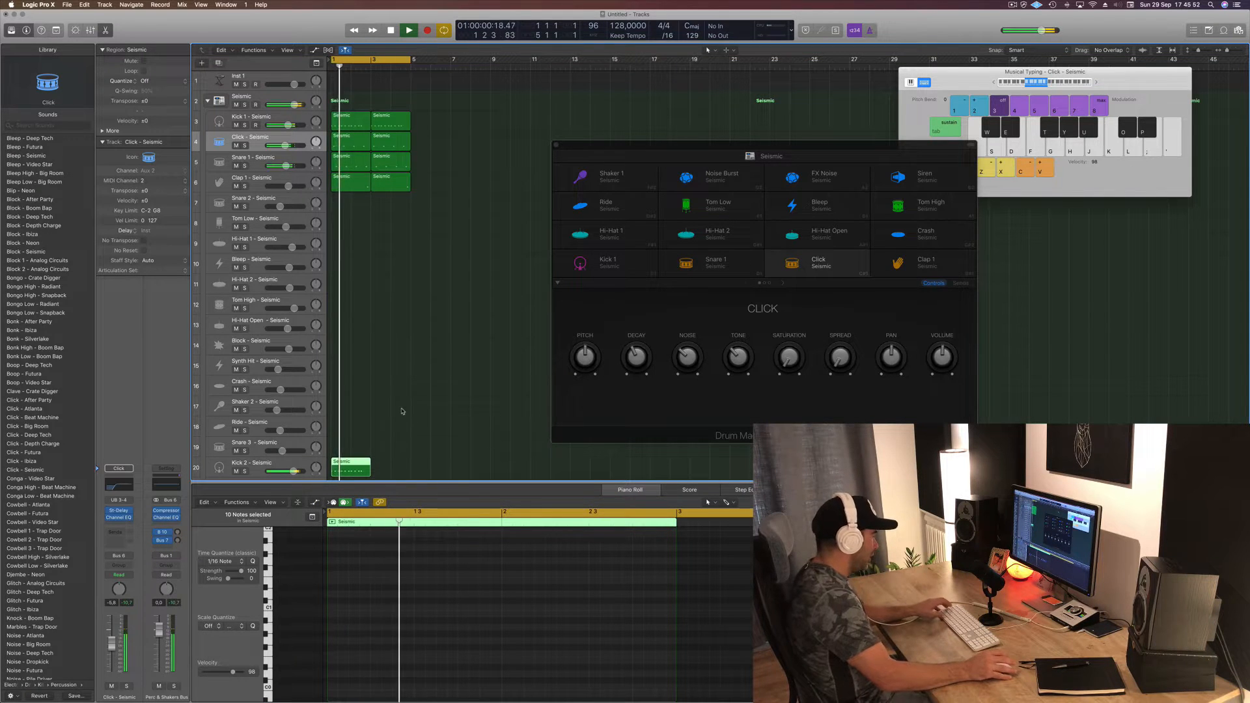
scroll(446, 332, down, 4)
scroll(447, 332, down, 1)
key(space)
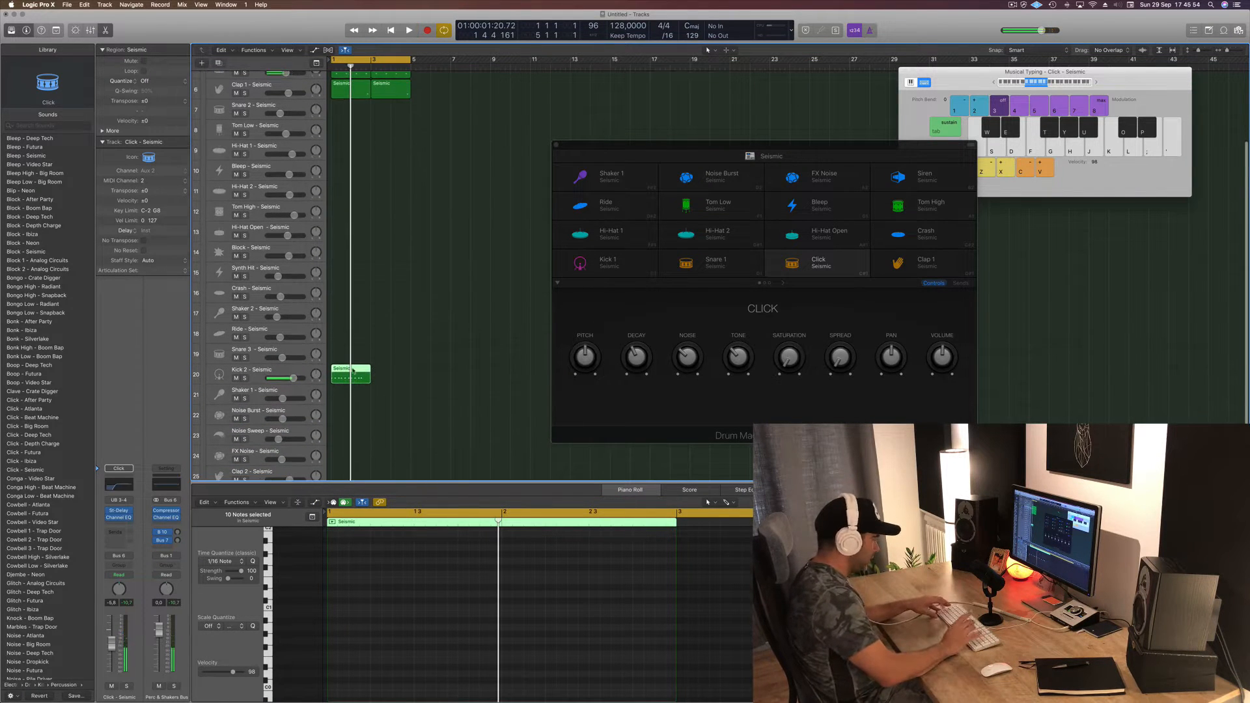
key(p)
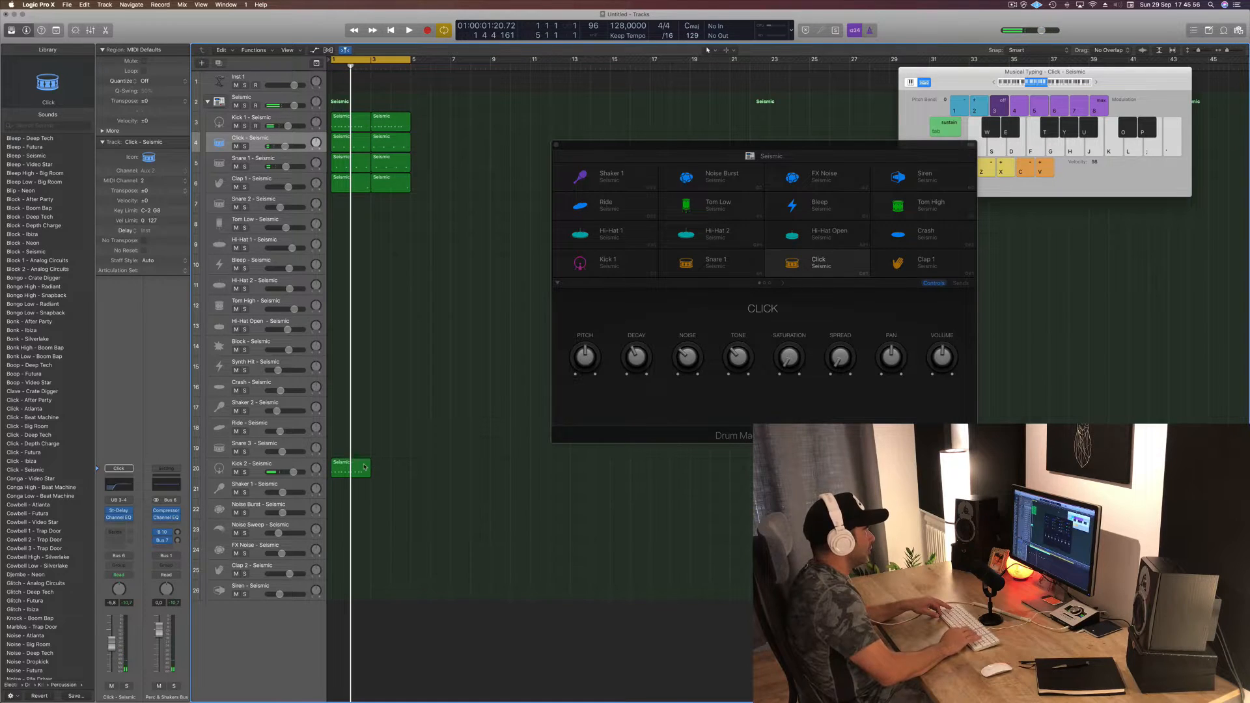
key(p)
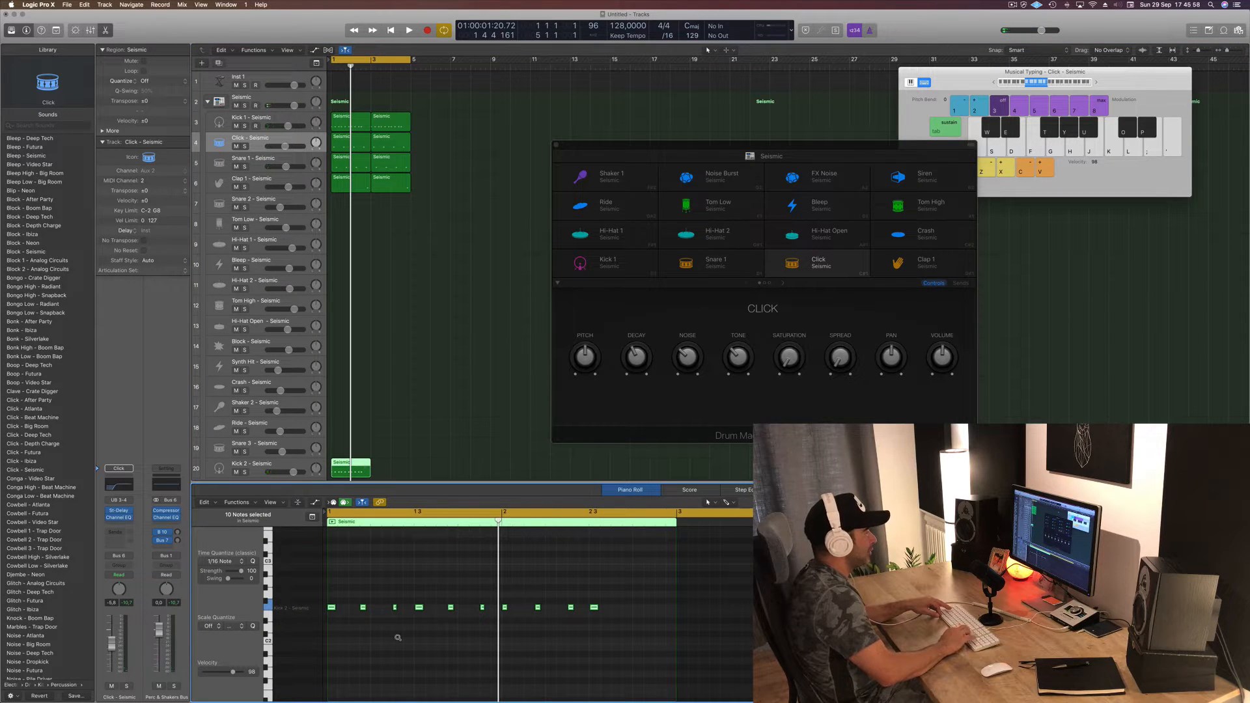
Step: Try the Kick 2 notes one sixteenth late against the loop and shift them back
key(space)
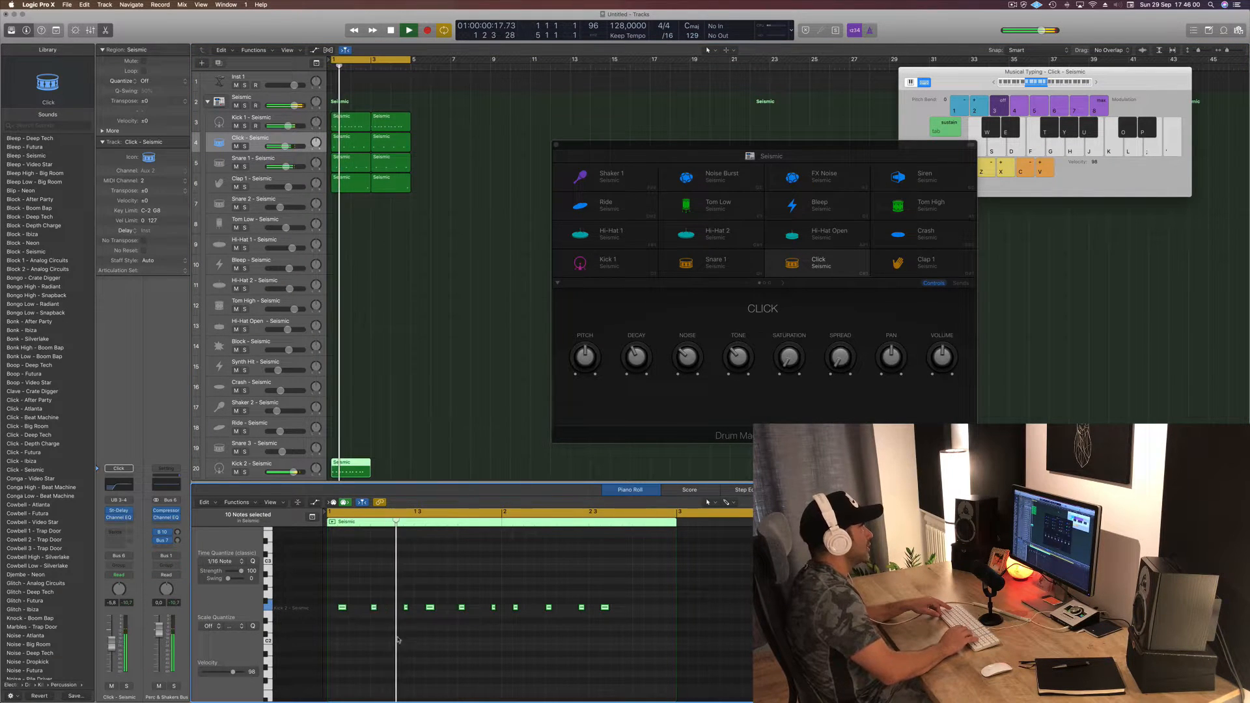
key(space)
key(space)
key(space)
key(alt+Left)
key(space)
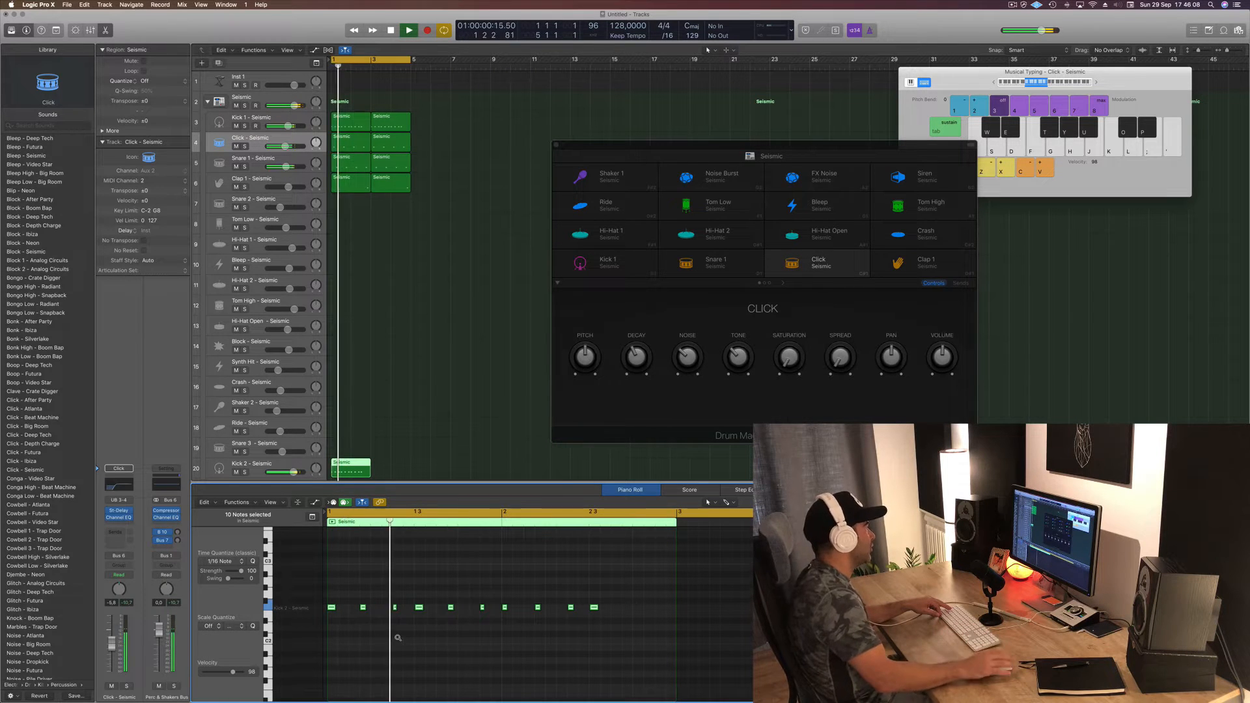
Step: Replace the Kick 2 pattern with four consecutive sixteenth hits starting halfway through beat 3 of bar 2, and play it
key(space)
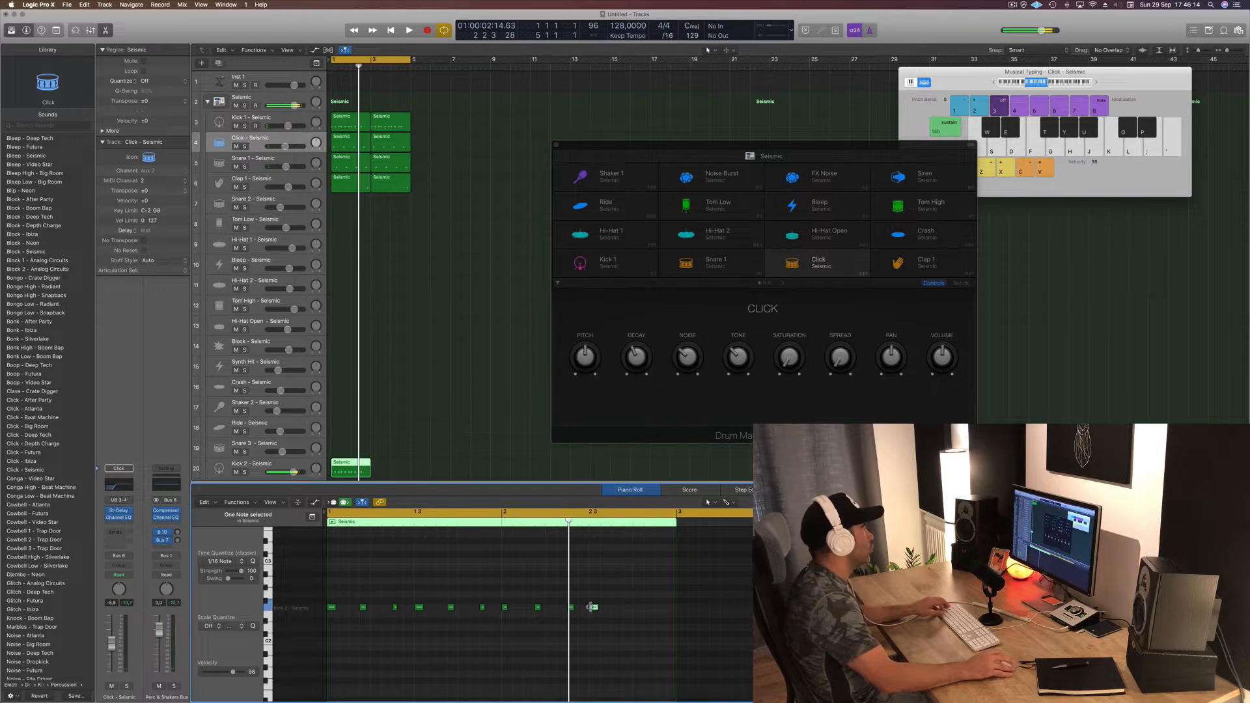
mouse_move(593, 610)
mouse_down()
mouse_move(639, 610)
mouse_move(327, 625)
mouse_up()
key(Delete)
key(space)
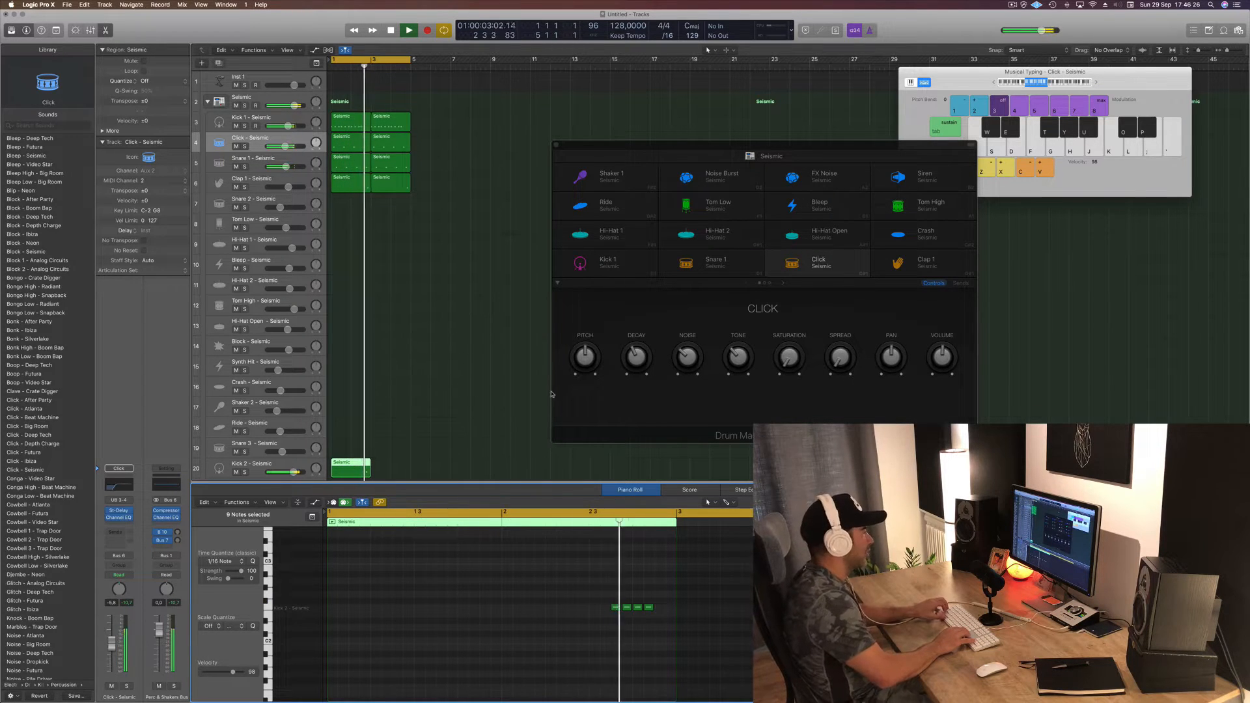
Step: Rearrange the Kick 2 fill into two consecutive sixteenths from the middle of beat 3 and one hit halfway through beat 4
key(space)
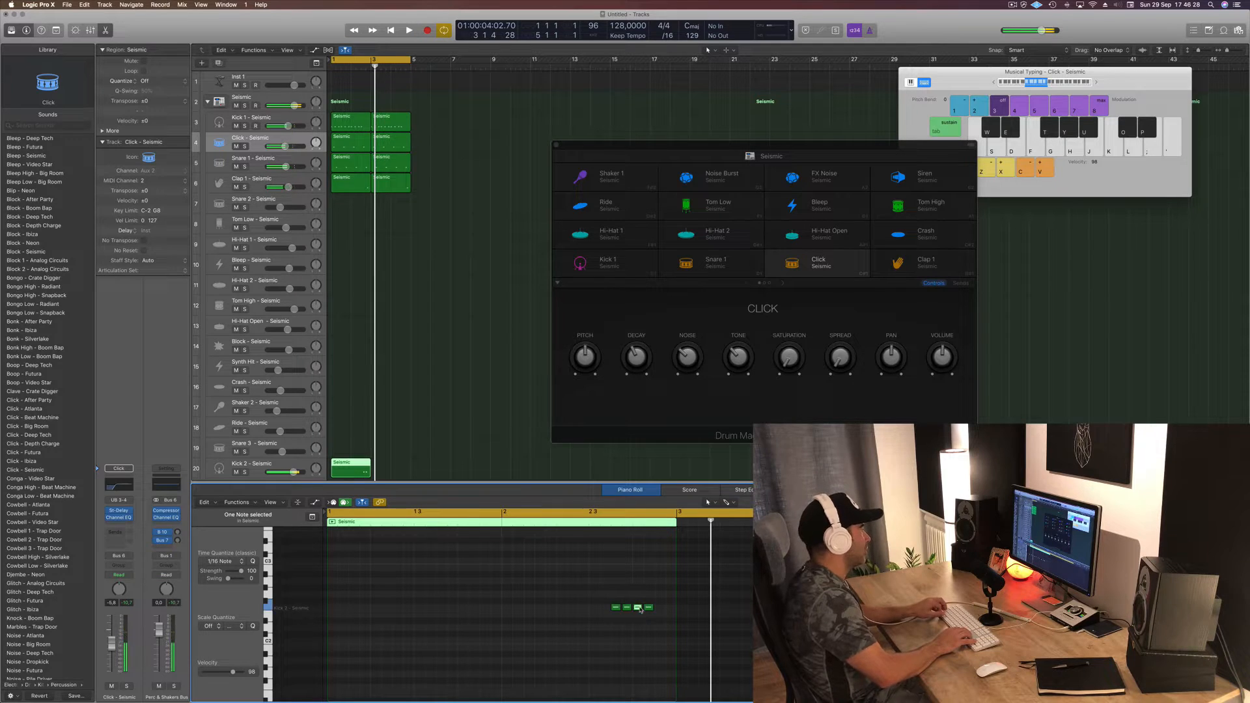
drag(657, 608, 667, 608)
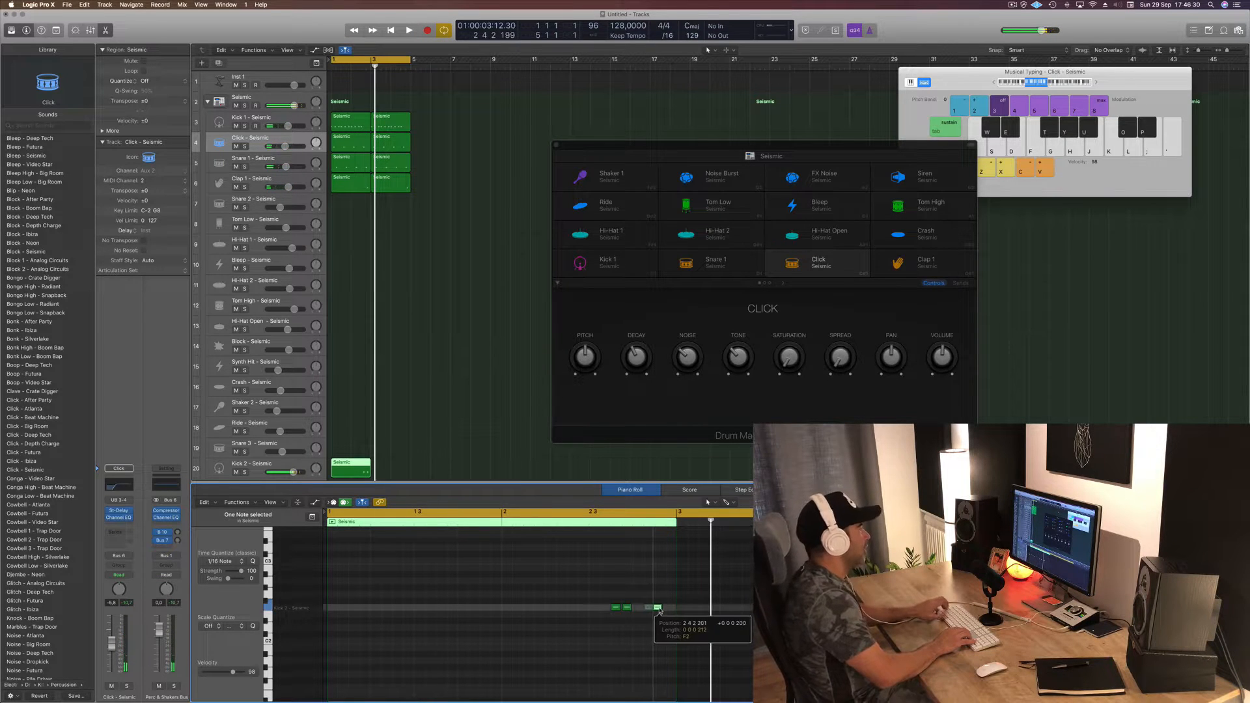
key(space)
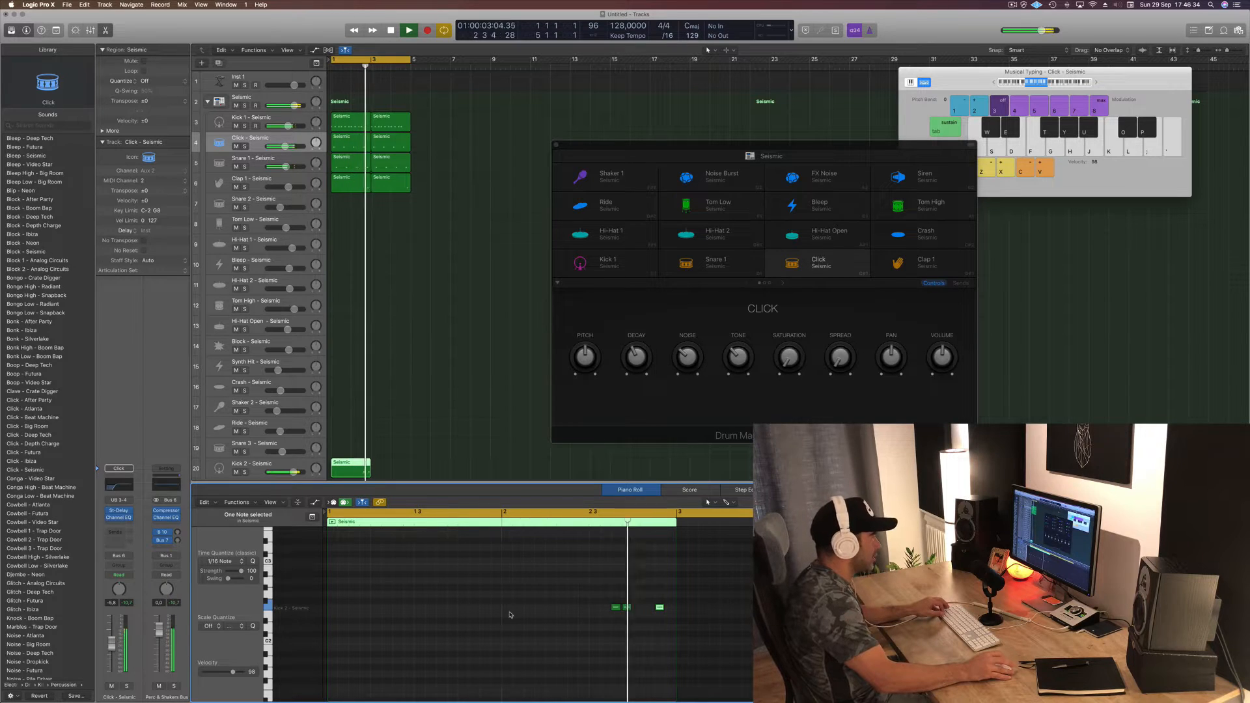
key(space)
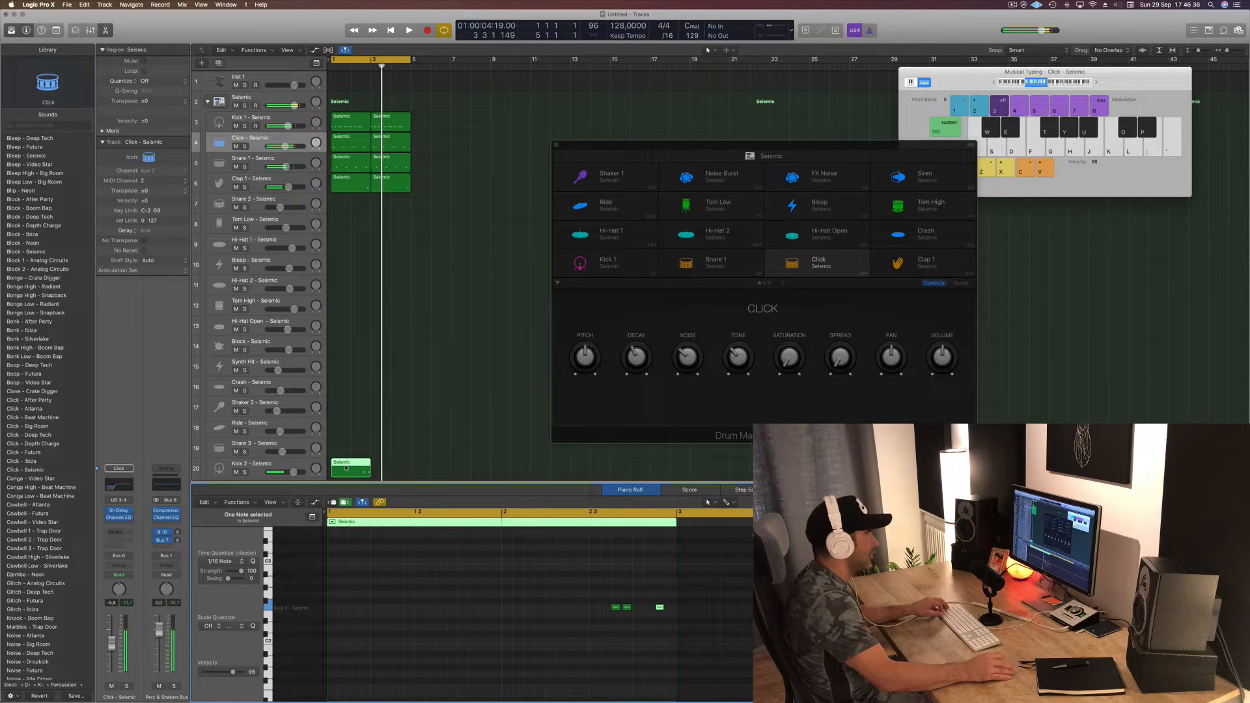
Step: Copy the Kick 2 region to bar 3 and lower the Kick 2 track volume to -3.7 dB during playback
drag(348, 468, 389, 473)
key(space)
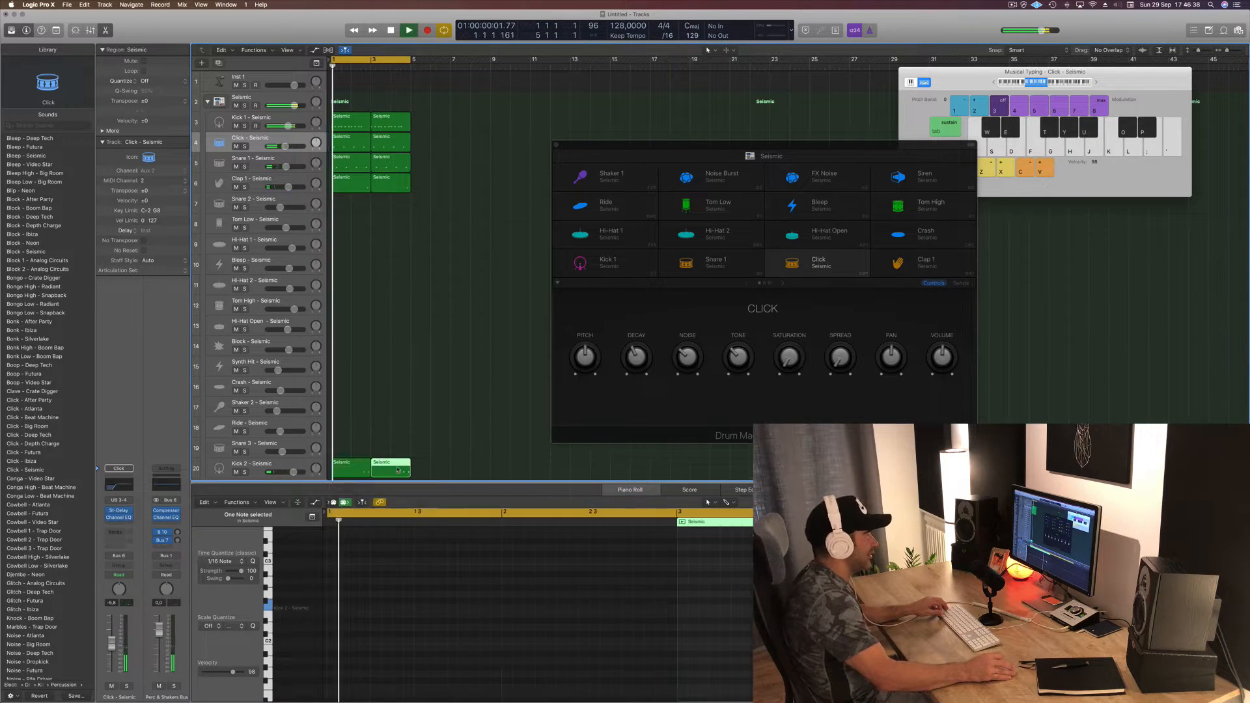
drag(293, 471, 284, 473)
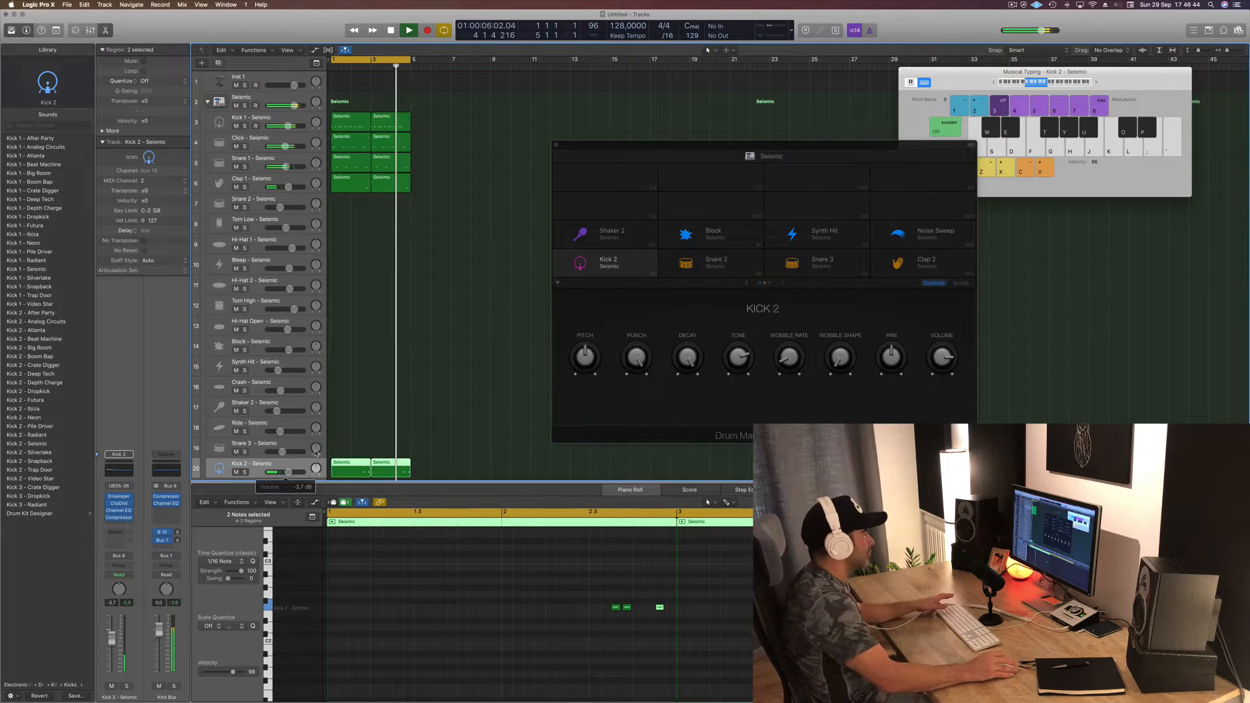
Step: Open the Channel EQ of Kick 1 and switch its low shelf off and on to compare the sound
click(278, 119)
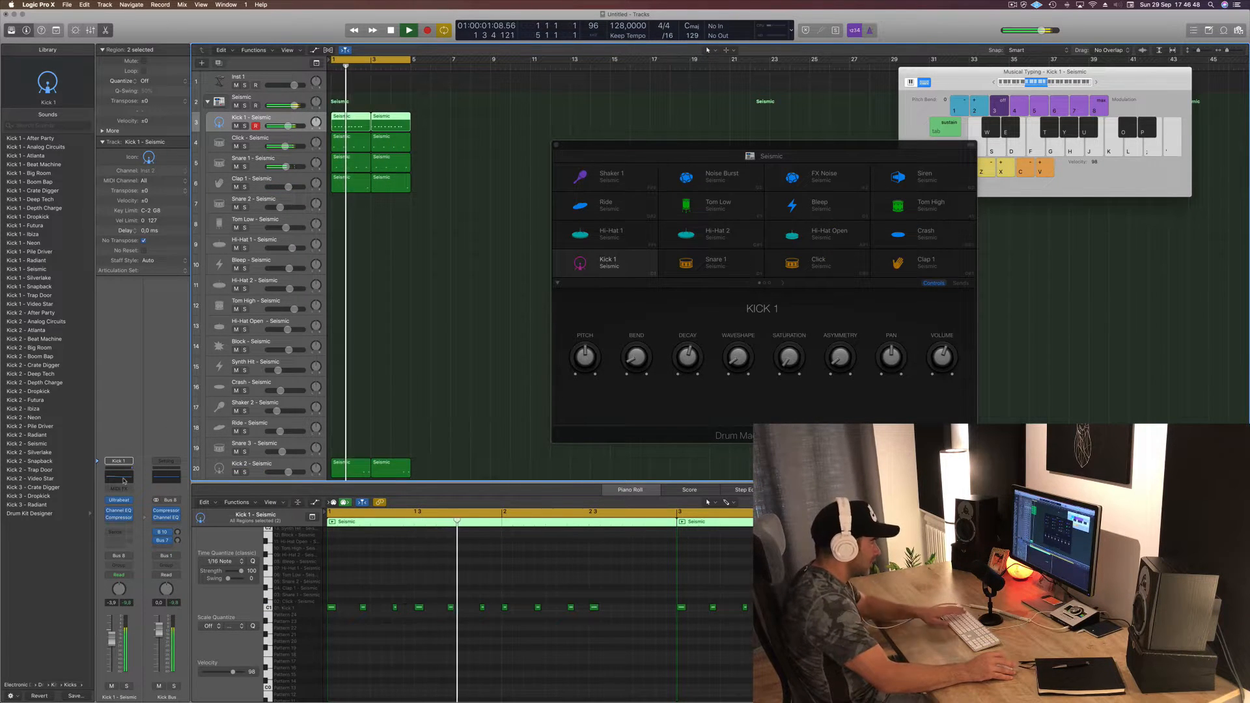
click(118, 510)
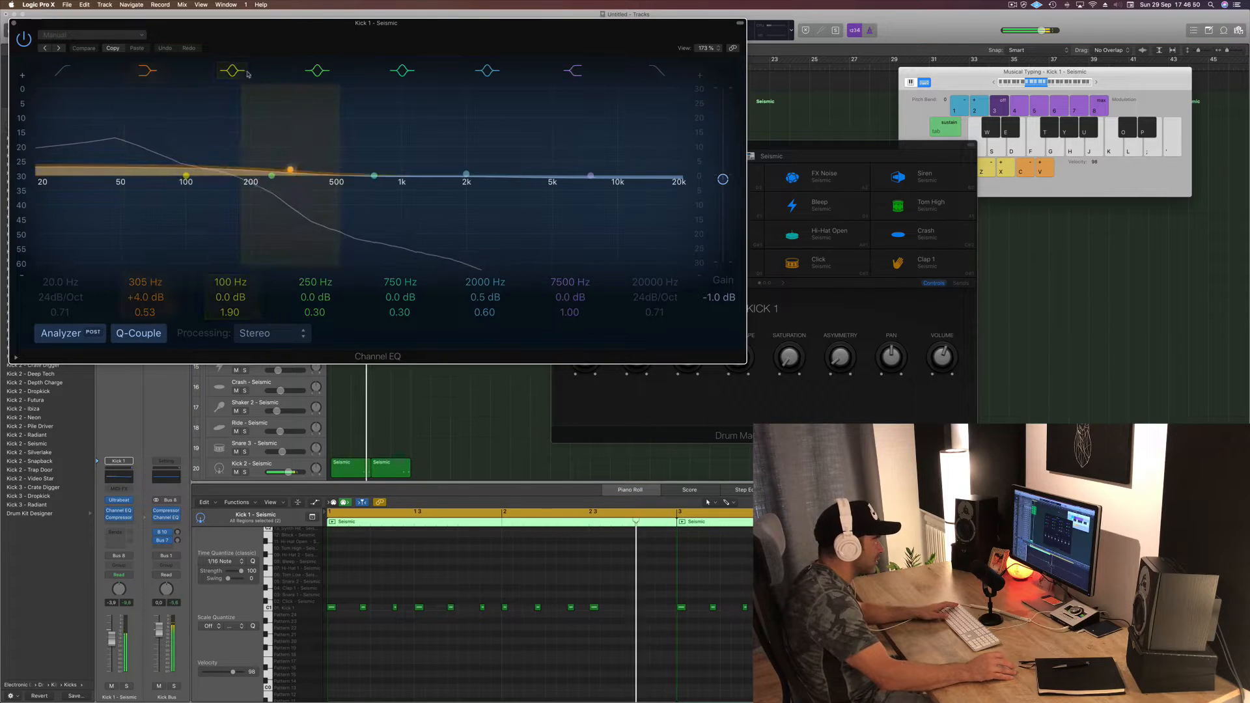
click(155, 73)
drag(331, 36, 408, 53)
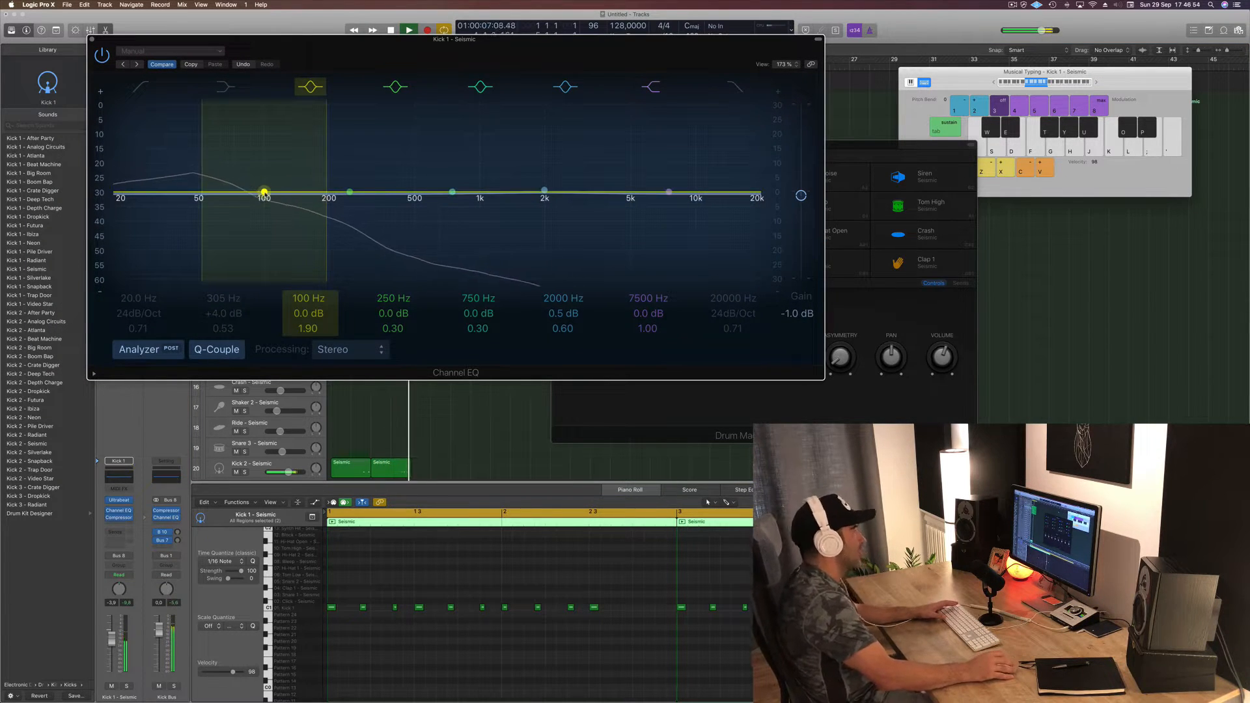
click(227, 85)
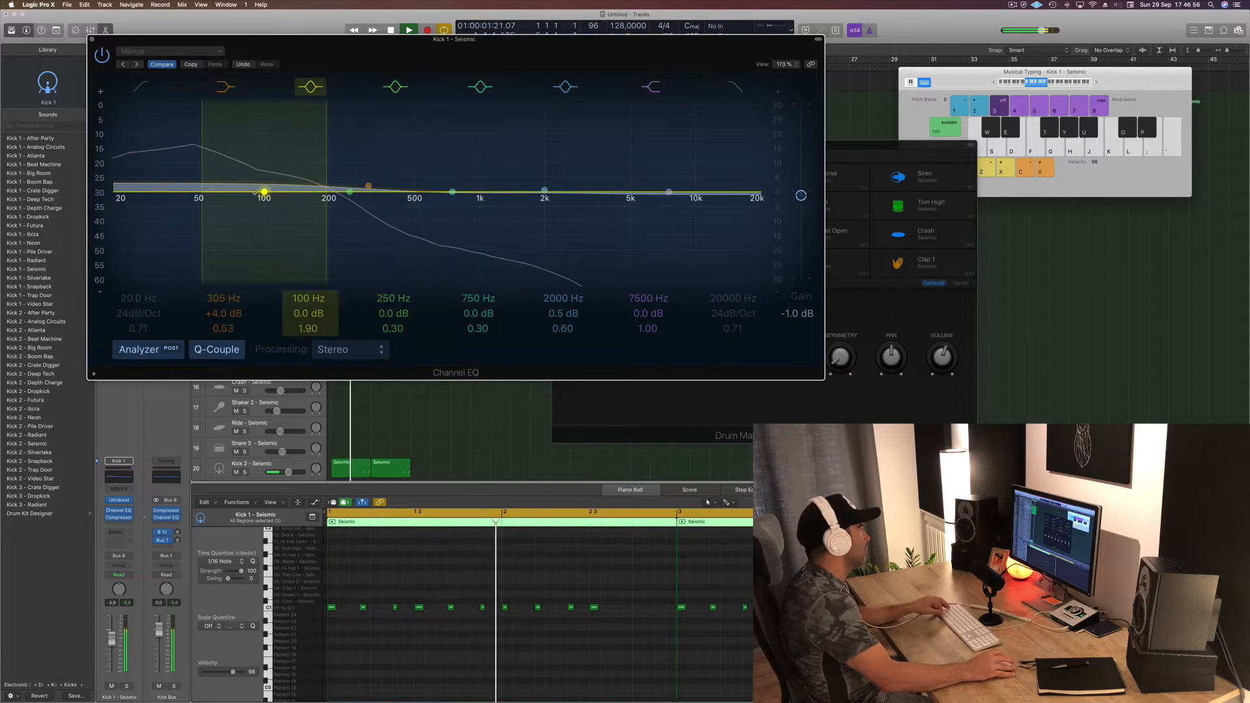
Step: Set Kick 1's low shelf to -2.5 dB at 295 Hz and its 100 Hz band to 102 Hz, and close the EQ
drag(263, 194, 266, 194)
drag(369, 186, 367, 208)
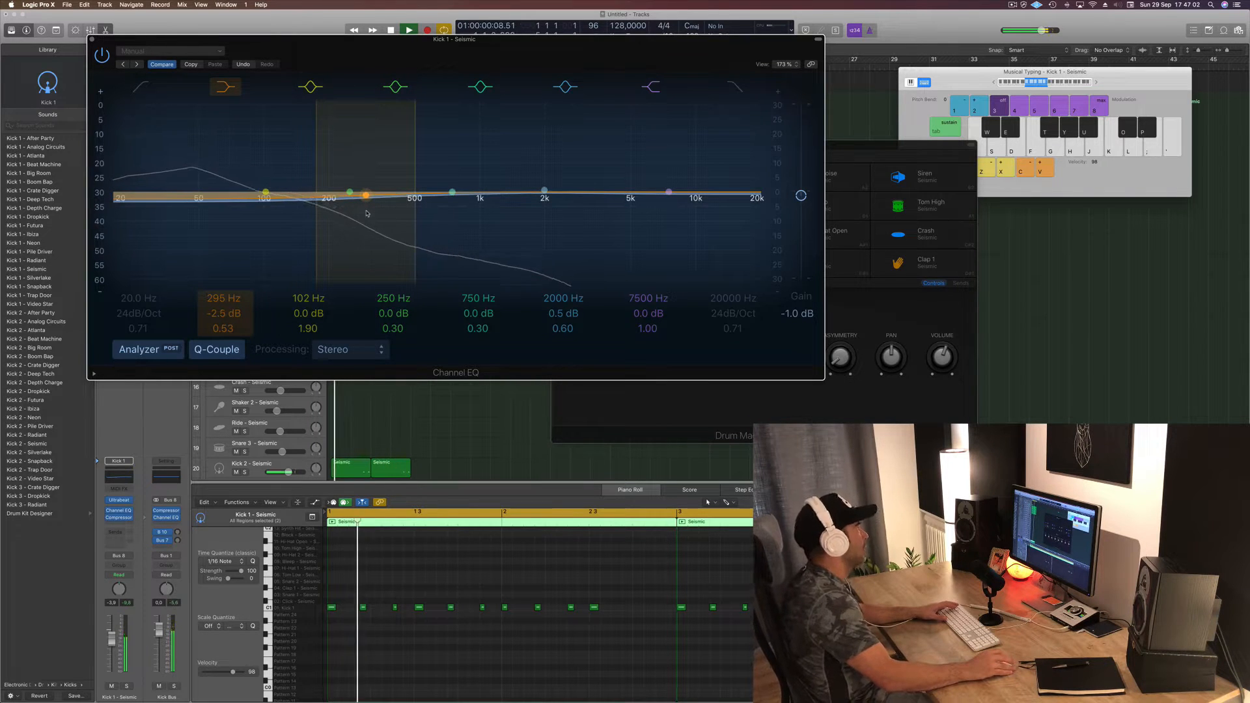
key(space)
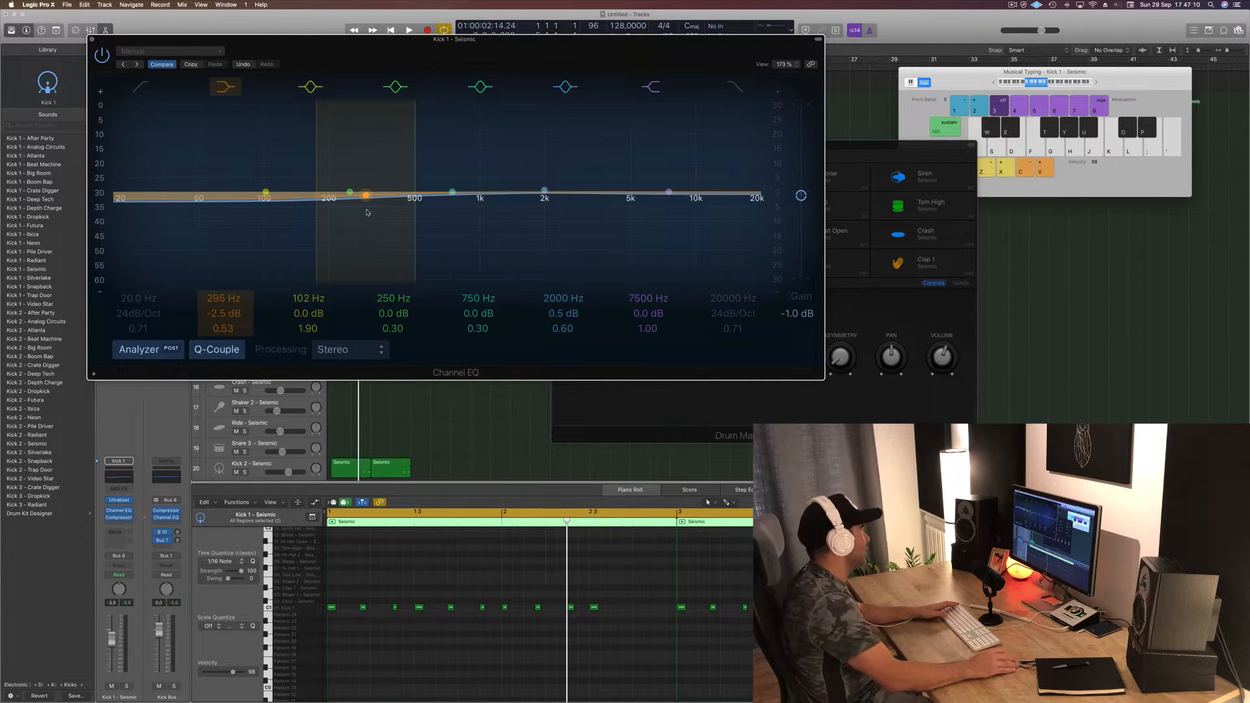
drag(573, 49, 611, 49)
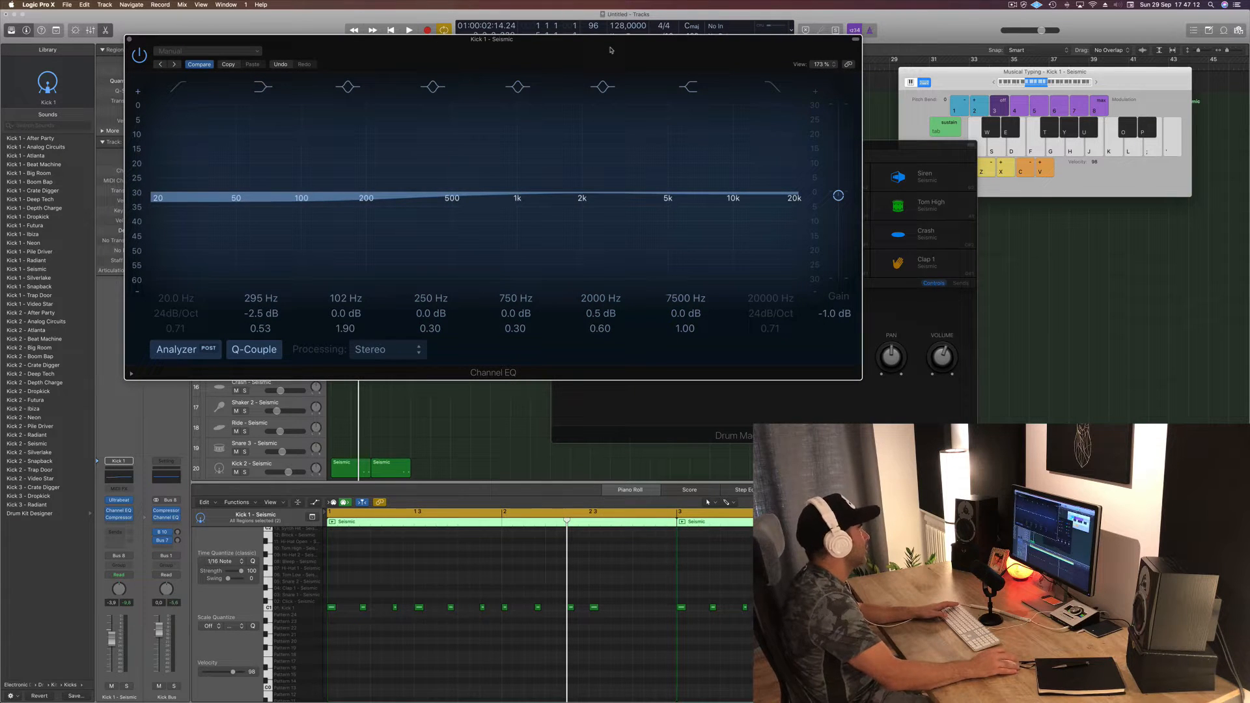
drag(413, 46, 418, 46)
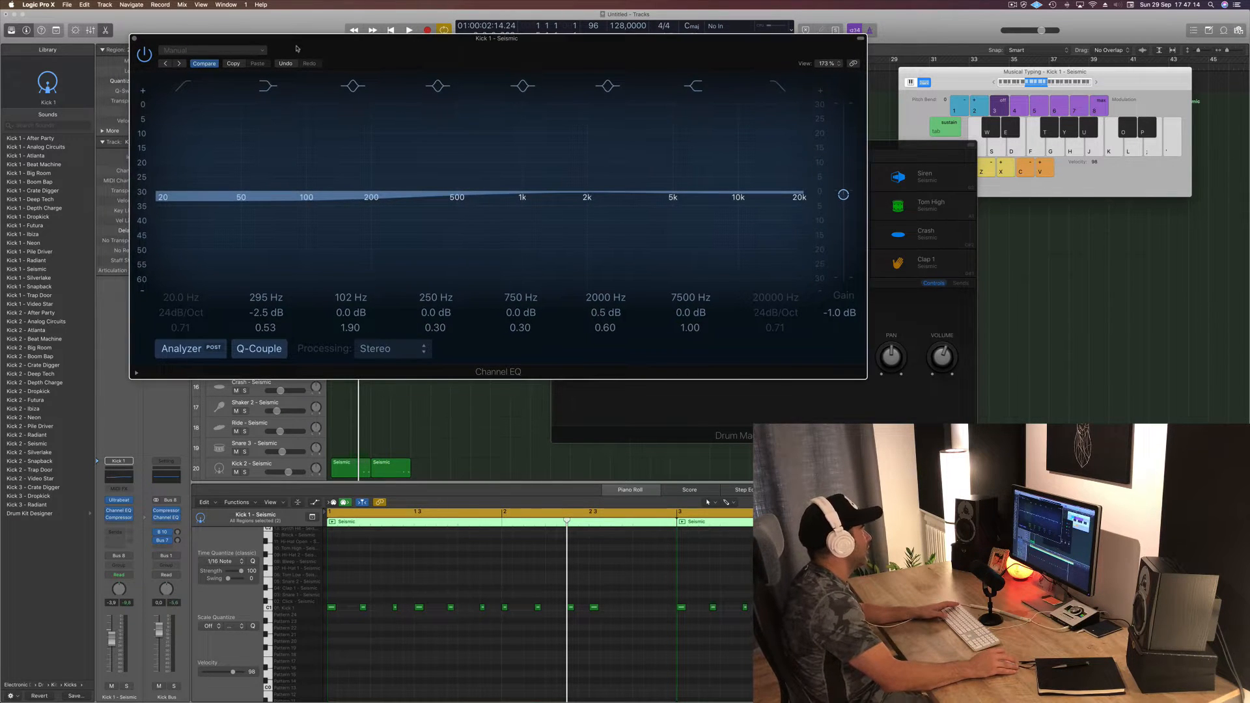
click(134, 41)
key(space)
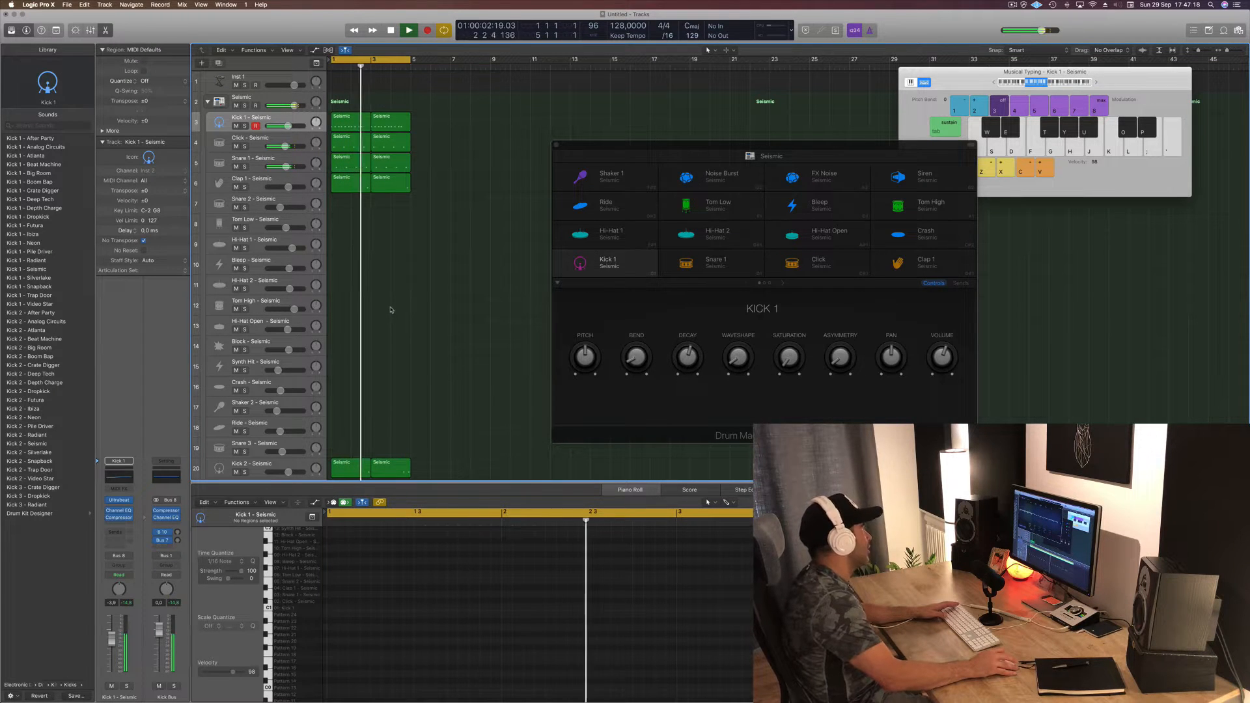
Step: Copy the bar 1 Snare 1 region to the Hi-Hat 1 track, transpose its four notes up four semitones and play the result
click(350, 183)
key(space)
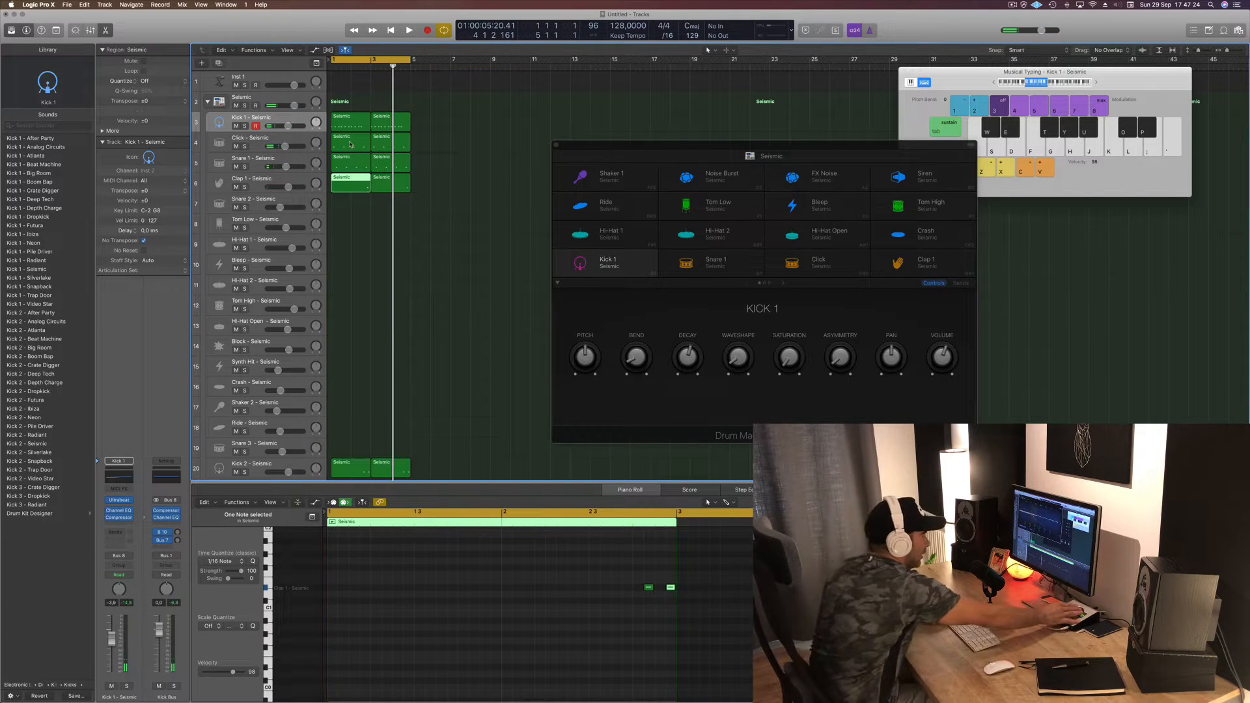
click(348, 160)
drag(348, 161, 348, 243)
drag(358, 575, 642, 631)
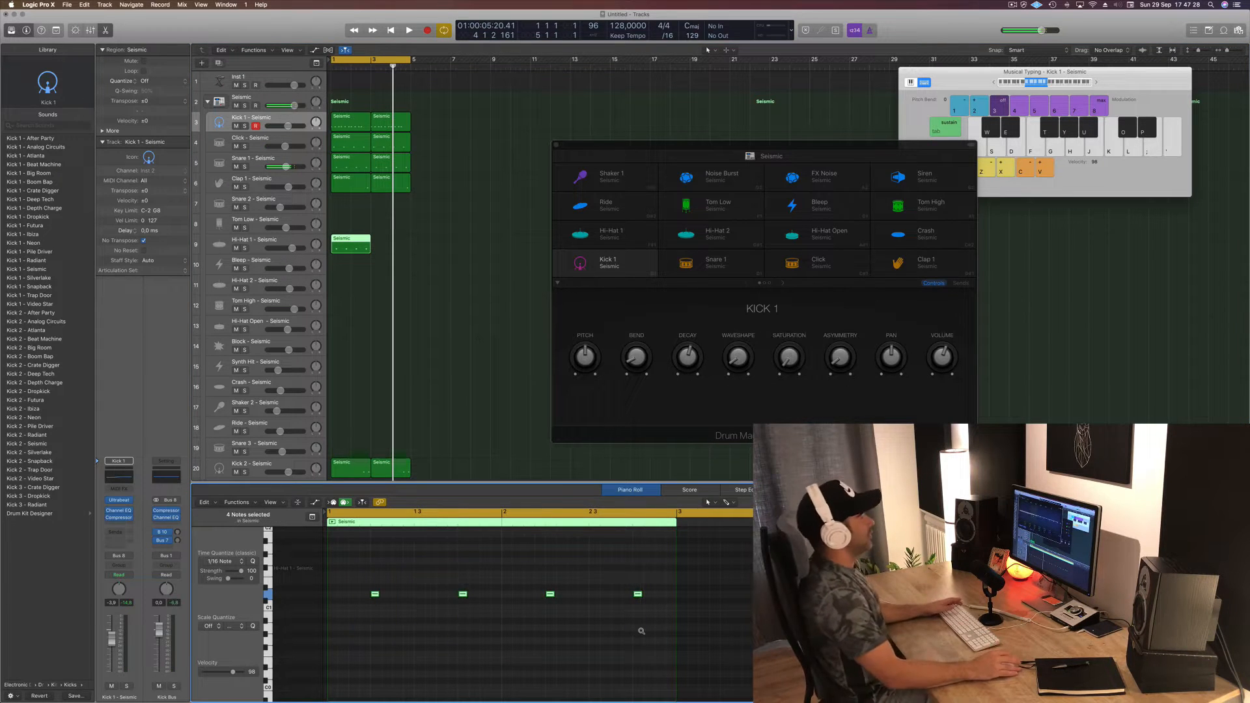
key(alt+Up)
key(alt+Up)
key(alt+Up)
key(alt+Up)
key(space)
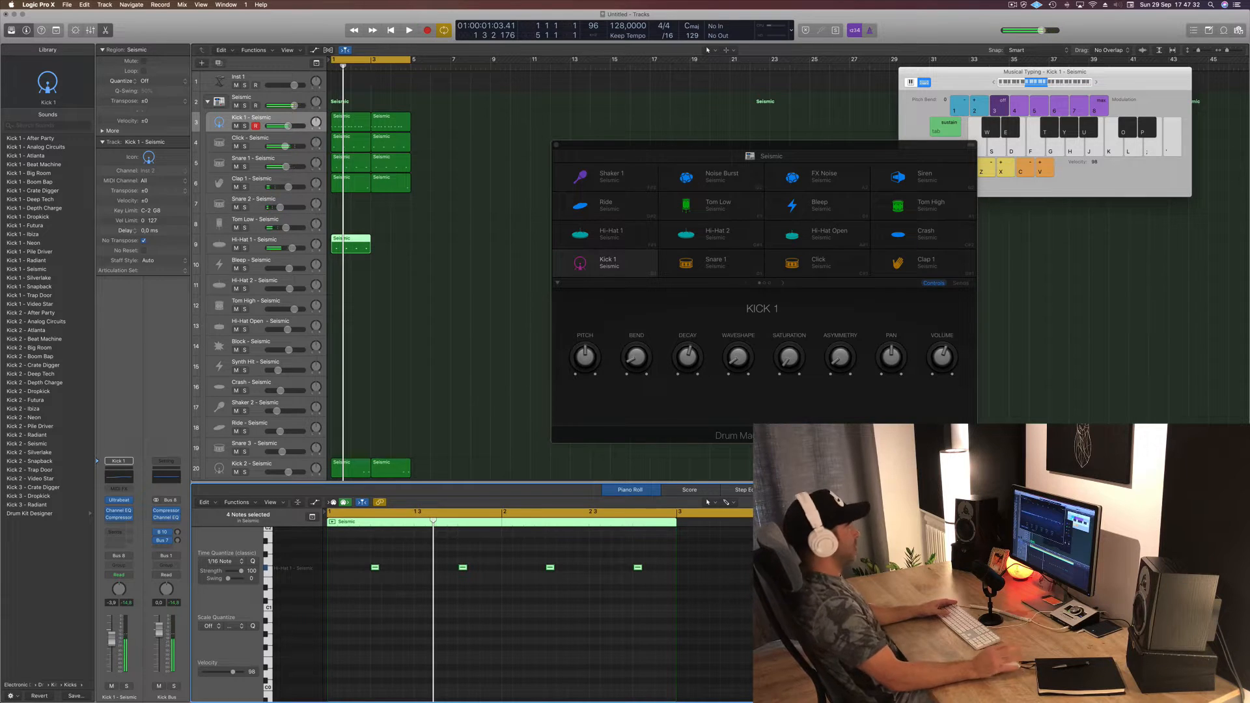
Step: Shift the four Hi-Hat 1 notes three sixteenths earlier and duplicate them one sixteenth later, checking the pattern in playback
drag(370, 568, 342, 571)
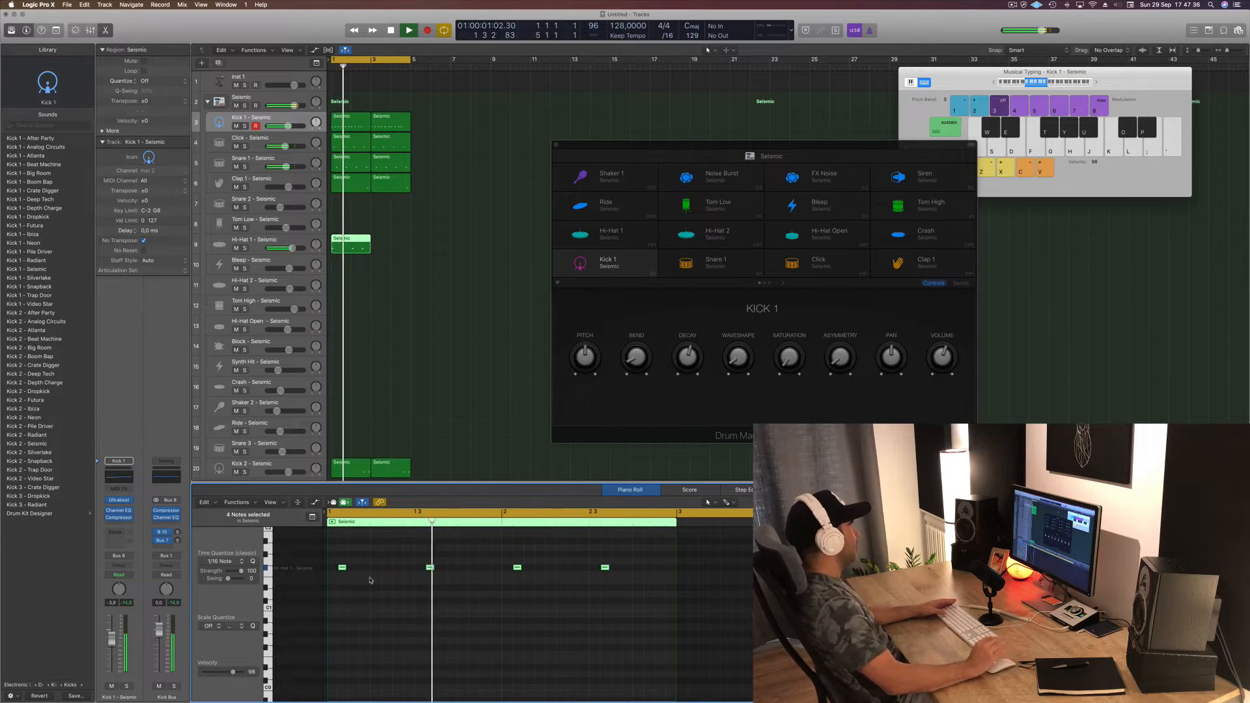
key(space)
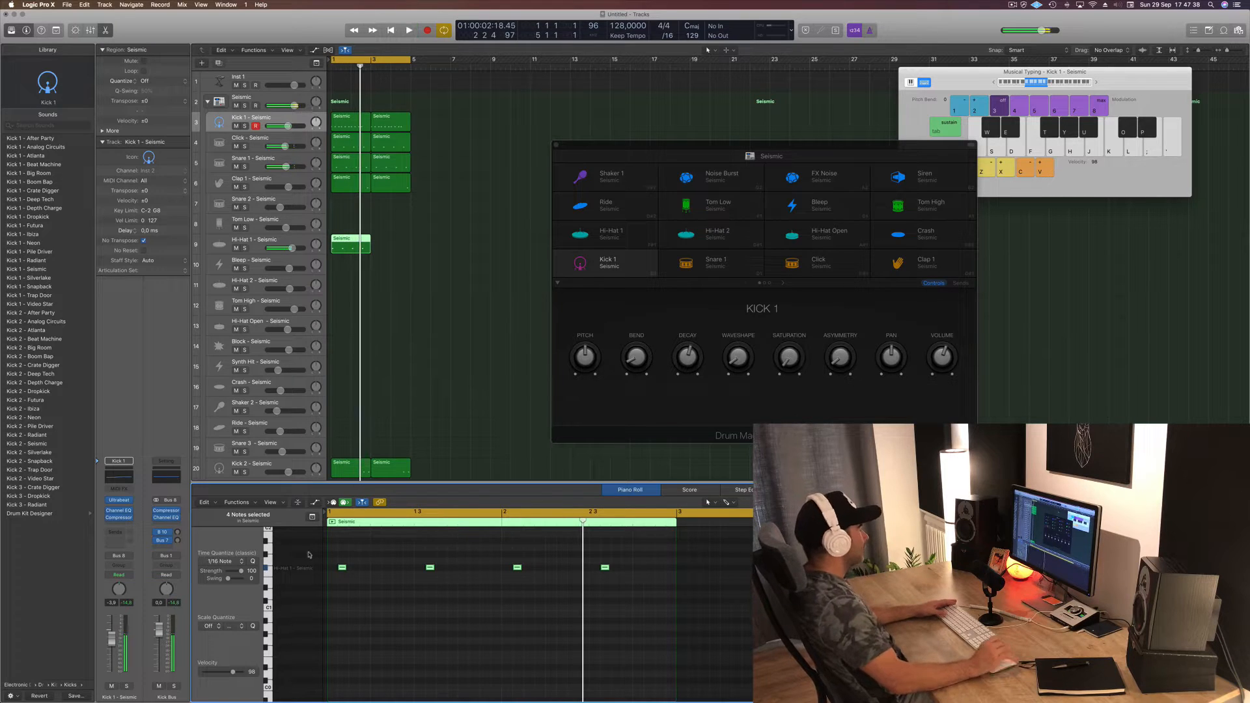
drag(337, 558, 640, 590)
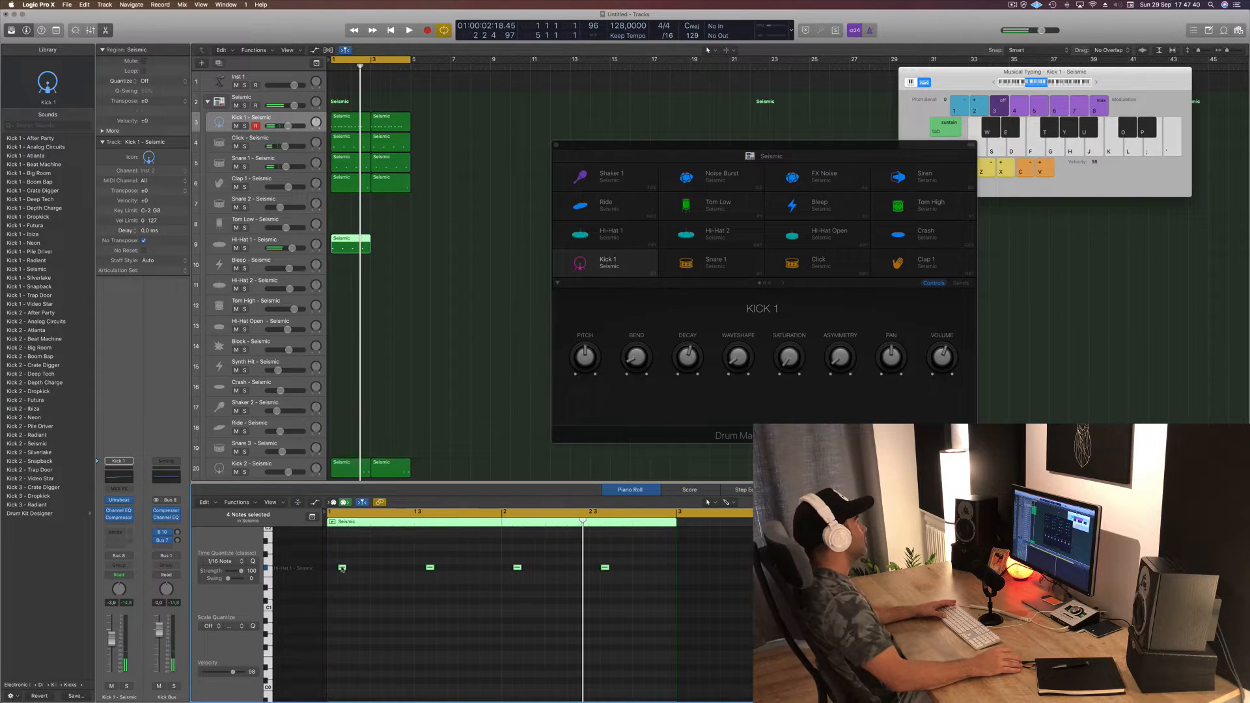
drag(347, 571, 354, 571)
key(space)
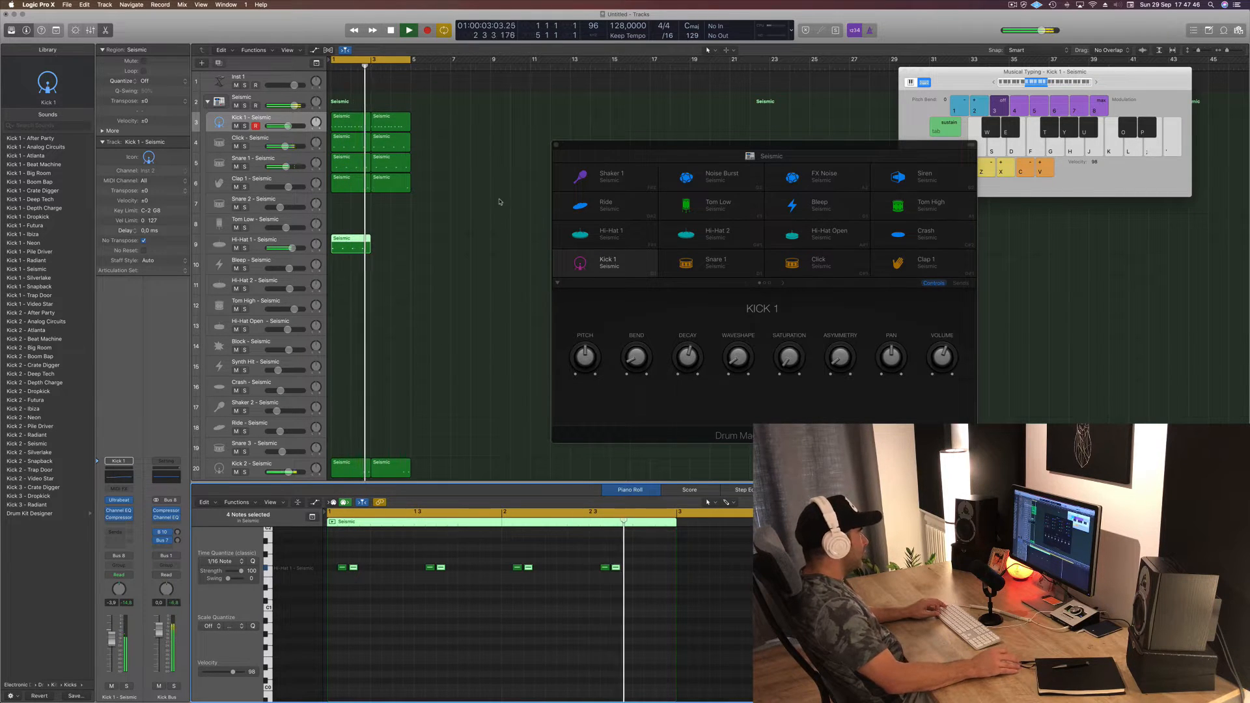
Step: Copy the Hi-Hat 1 region to bar 3 and stop playback
drag(349, 238, 388, 238)
click(423, 313)
key(space)
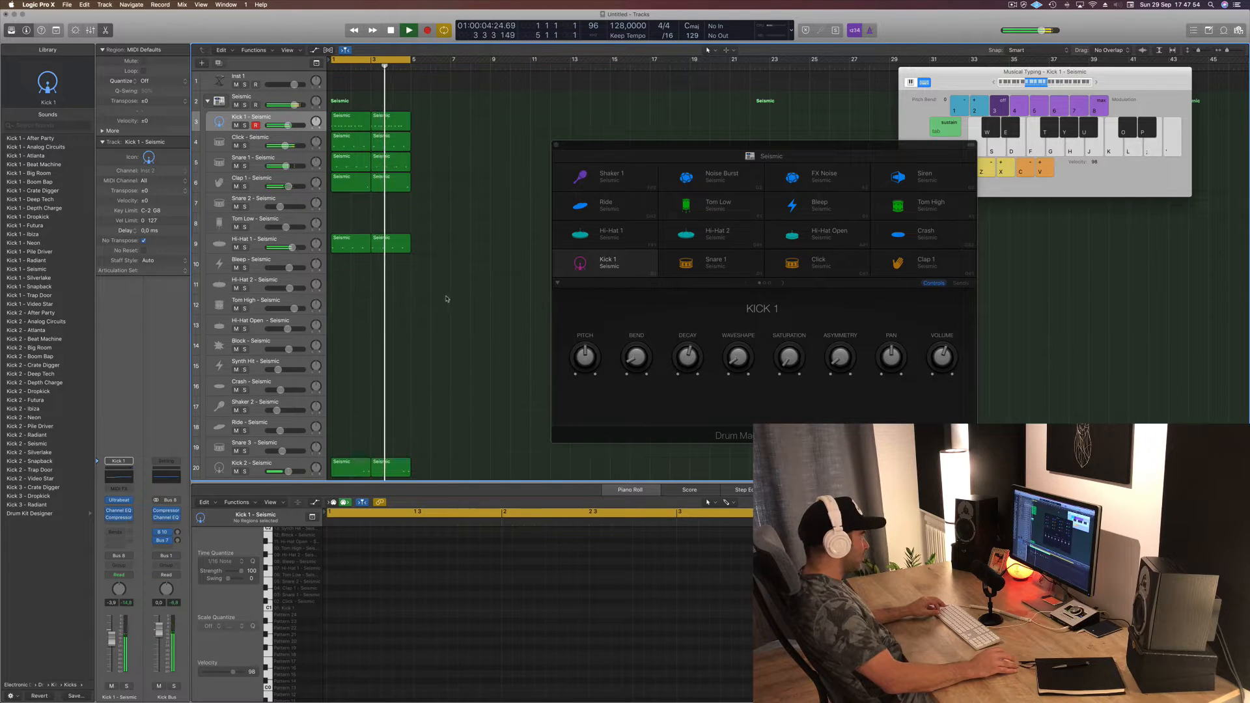
Step: Copy the bar 1 Hi-Hat 1 region to the Hi-Hat 2 track, keep only its first note and raise that note to A#1
drag(340, 237, 339, 279)
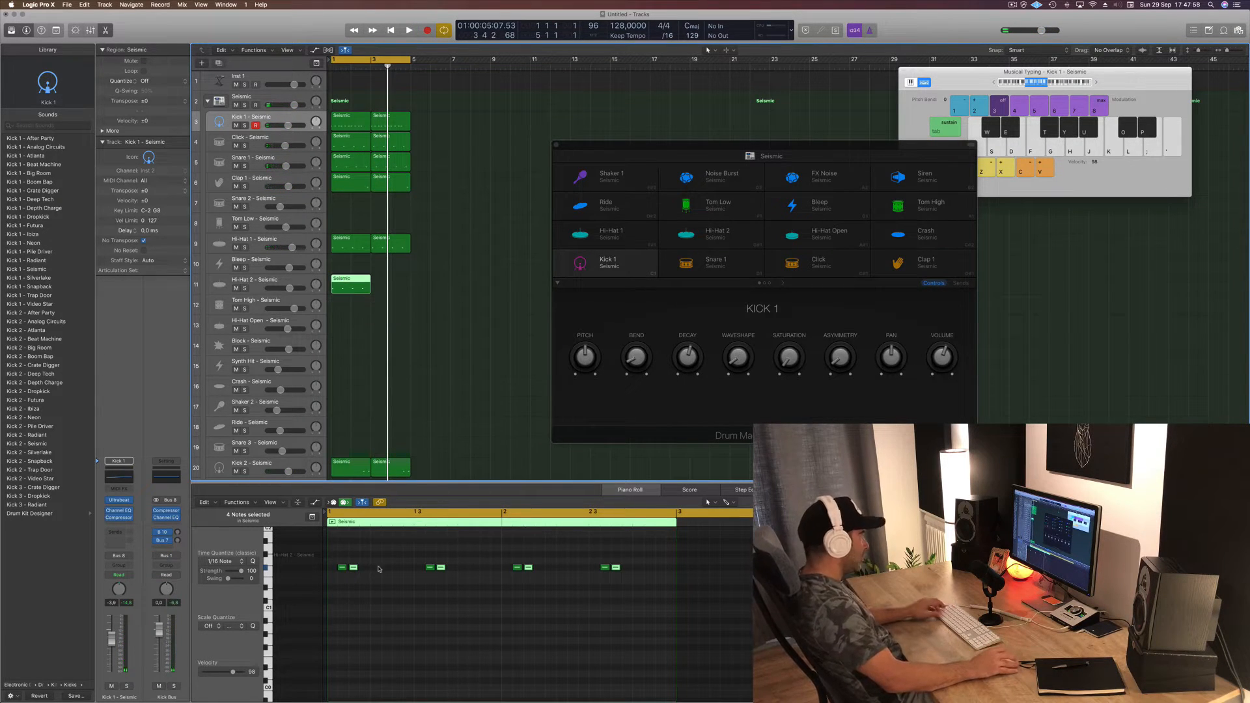
drag(349, 558, 622, 574)
key(Delete)
drag(345, 570, 344, 558)
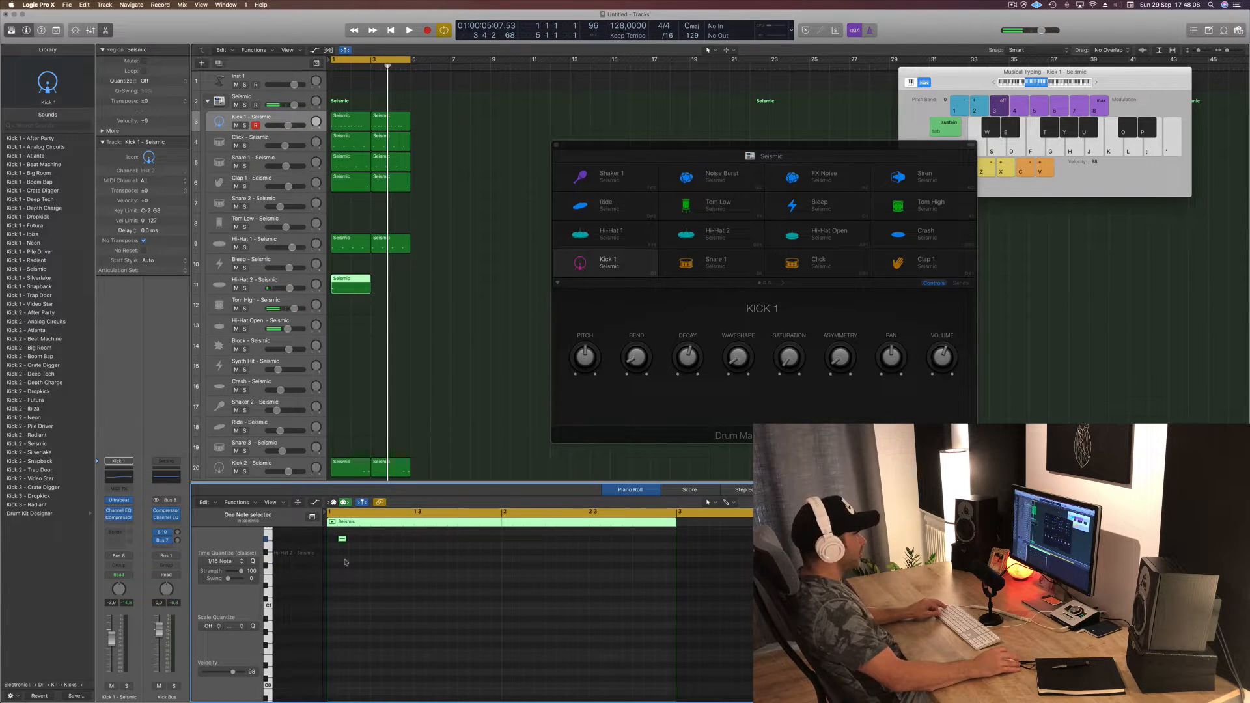
Step: Build a Hi-Hat 2 pattern with hits at the start and halfway through beats 1 and 3 of both bars
scroll(342, 582, up, 3)
drag(341, 608, 419, 612)
key(space)
key(space)
mouse_move(494, 605)
mouse_down()
mouse_move(331, 616)
mouse_move(501, 617)
mouse_up()
key(space)
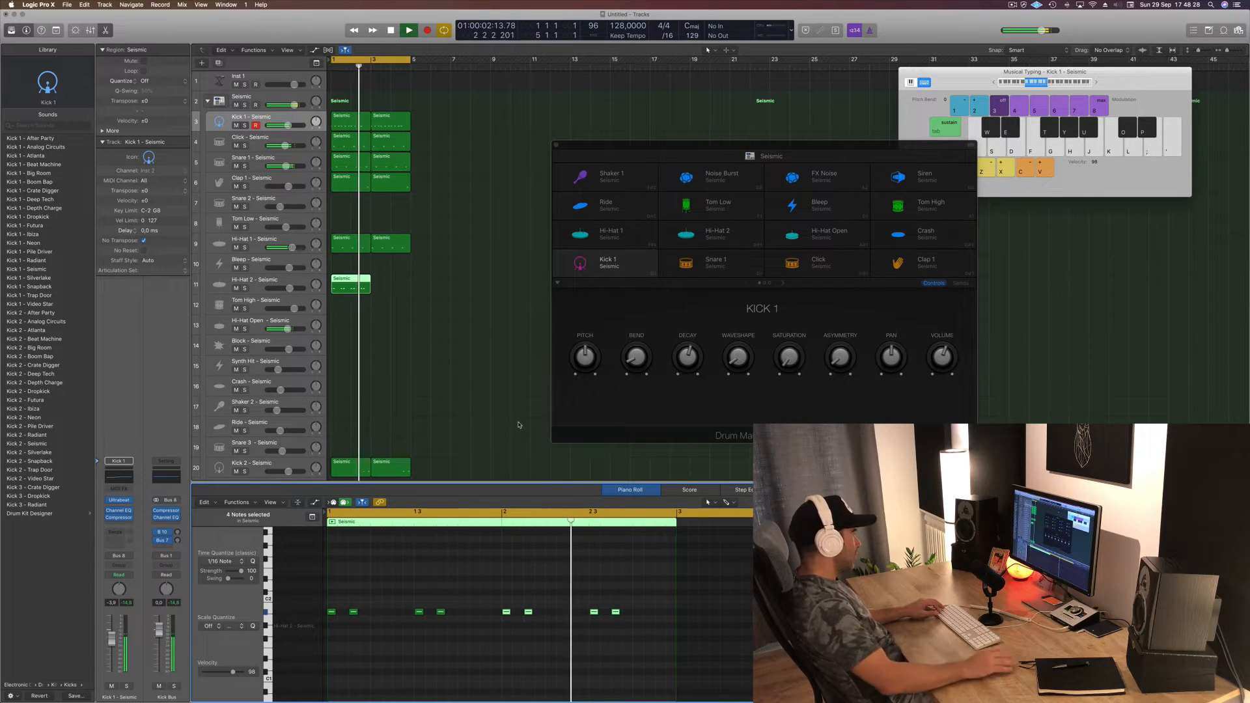
key(space)
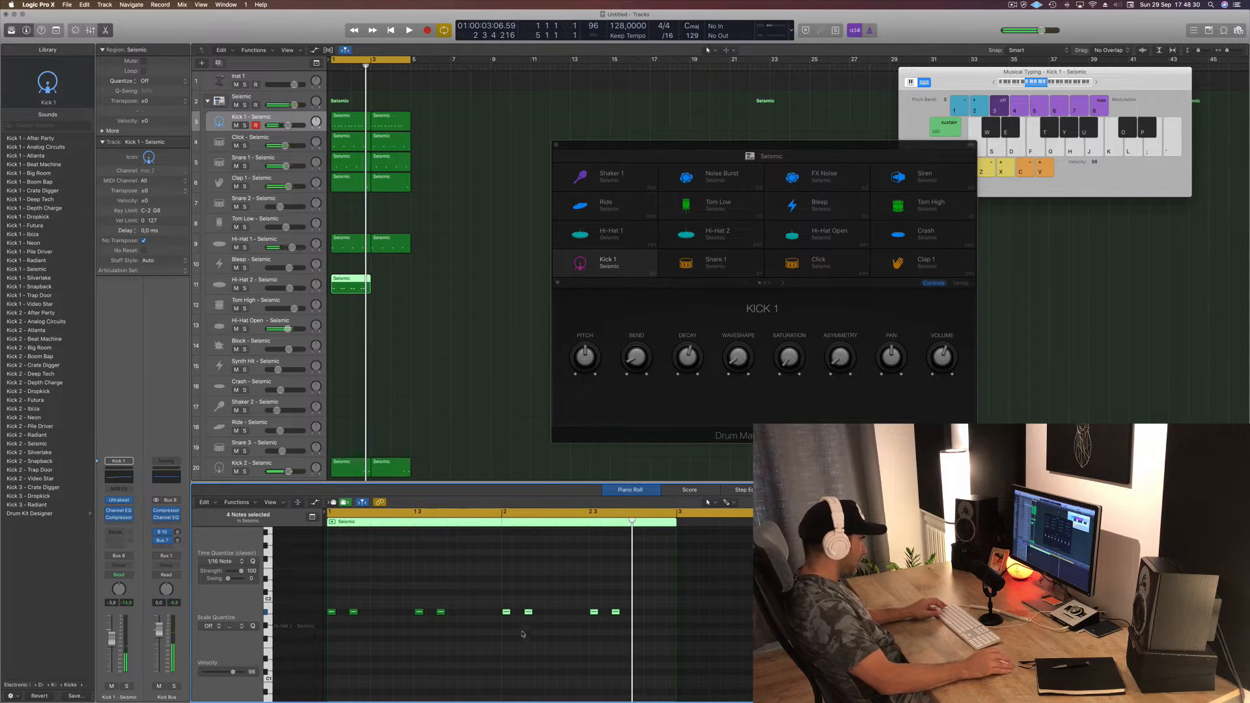
Step: Add extra Hi-Hat 2 hits on beats 2 and 4 of bar 2, auditioning the pattern
drag(529, 613, 550, 613)
key(space)
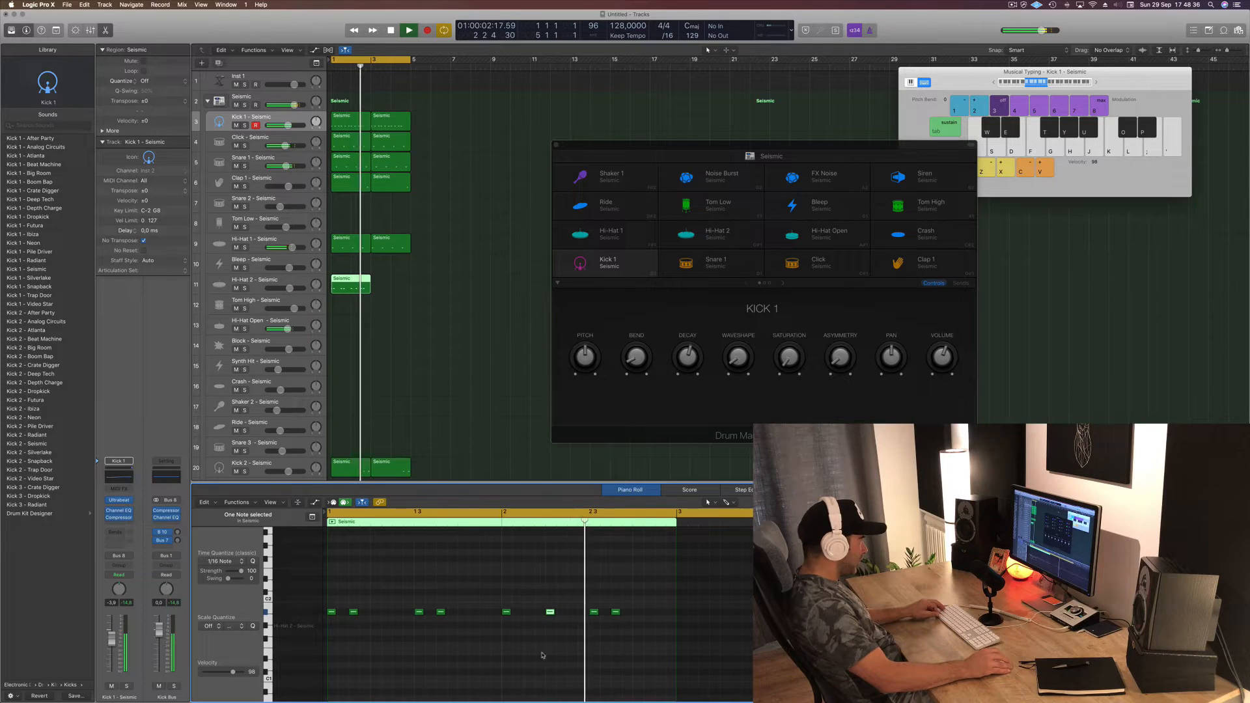
drag(550, 614, 529, 614)
key(space)
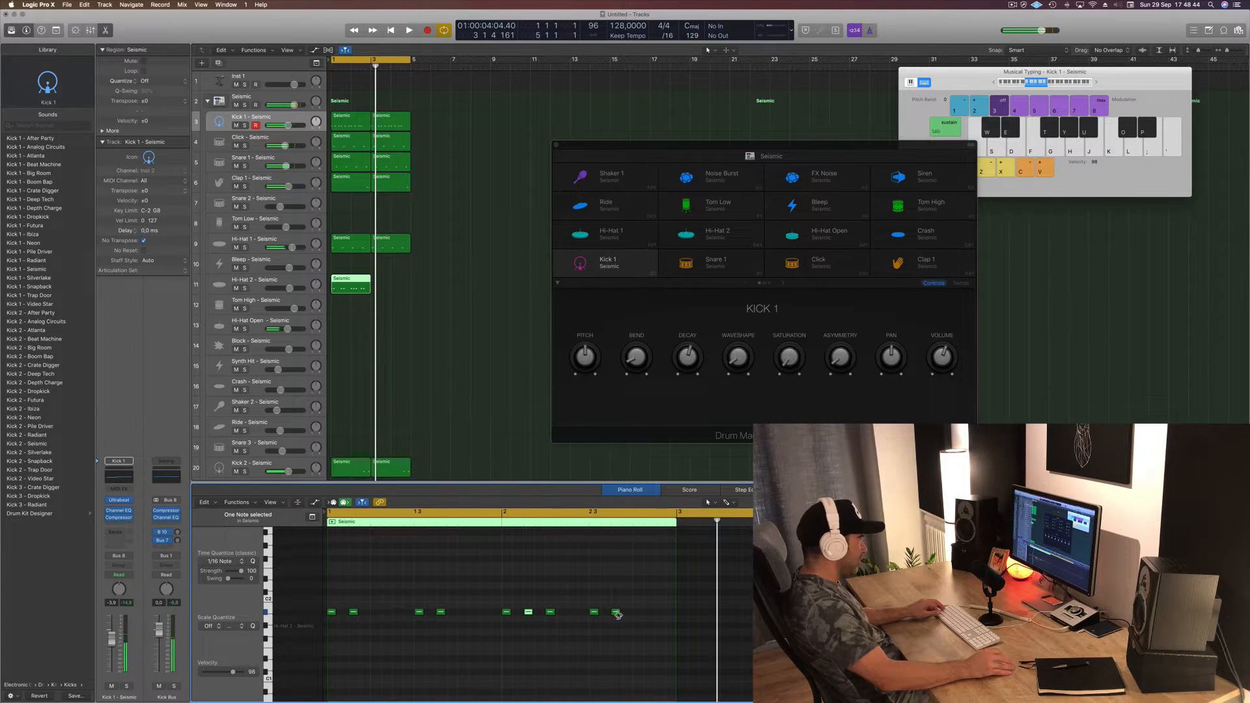
drag(617, 614, 637, 612)
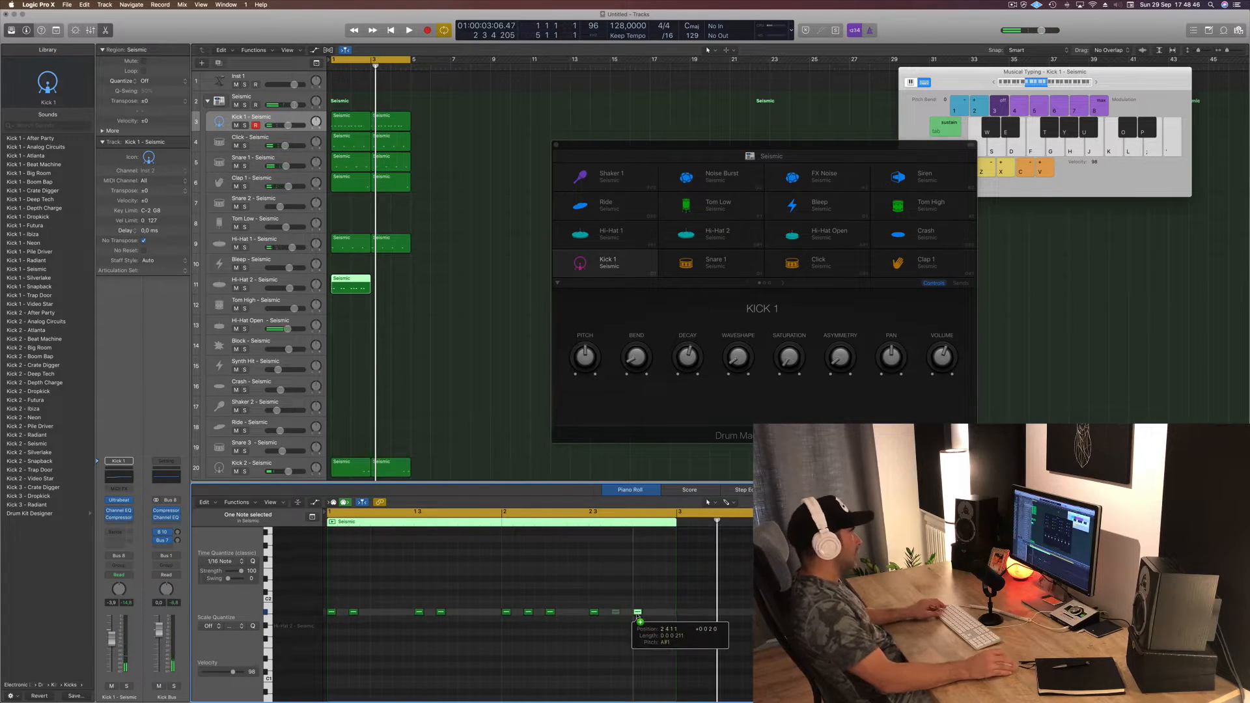
key(space)
Step: Copy the Hi-Hat 2 region to bar 3 and listen to the full loop
drag(345, 280, 385, 284)
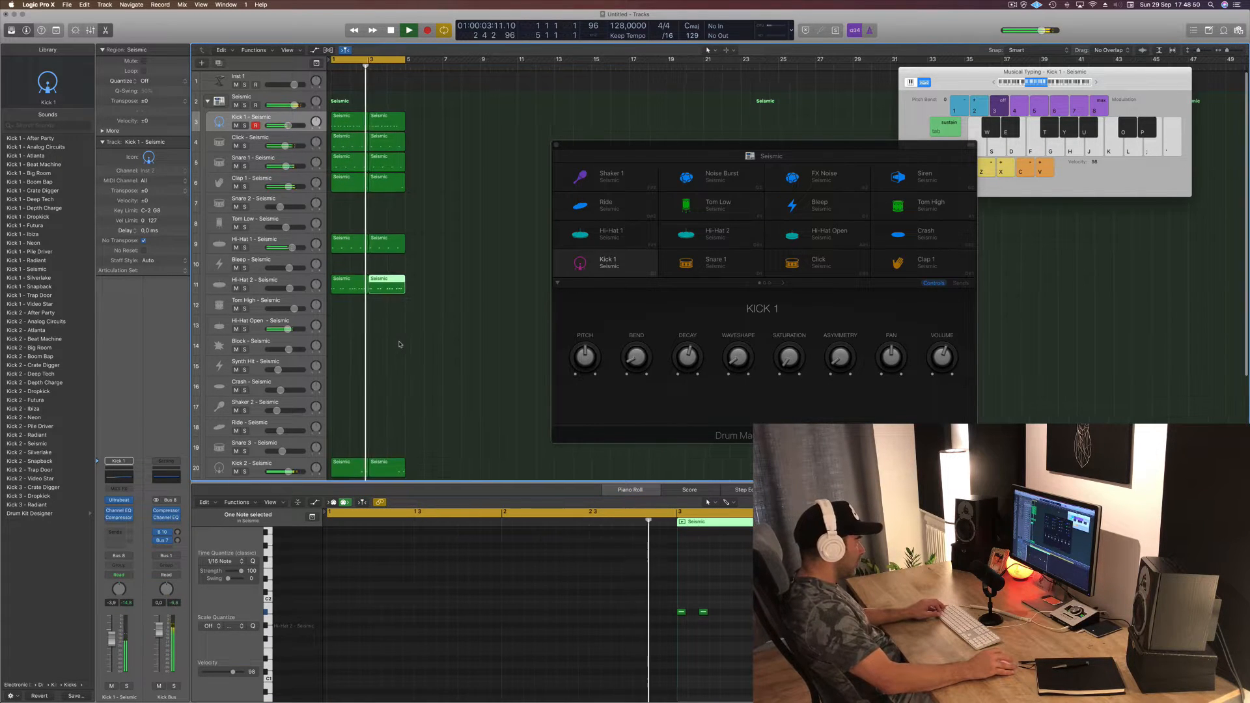
key(super+Left)
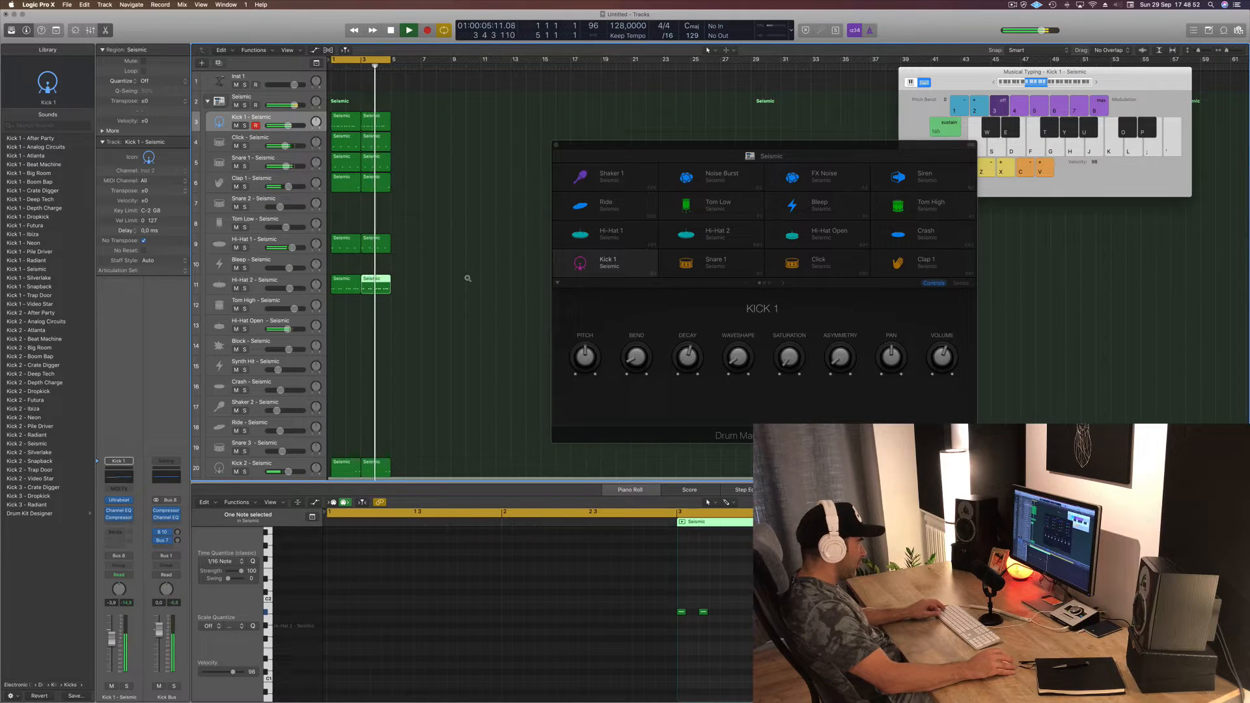
scroll(464, 276, down, 5)
scroll(457, 287, down, 2)
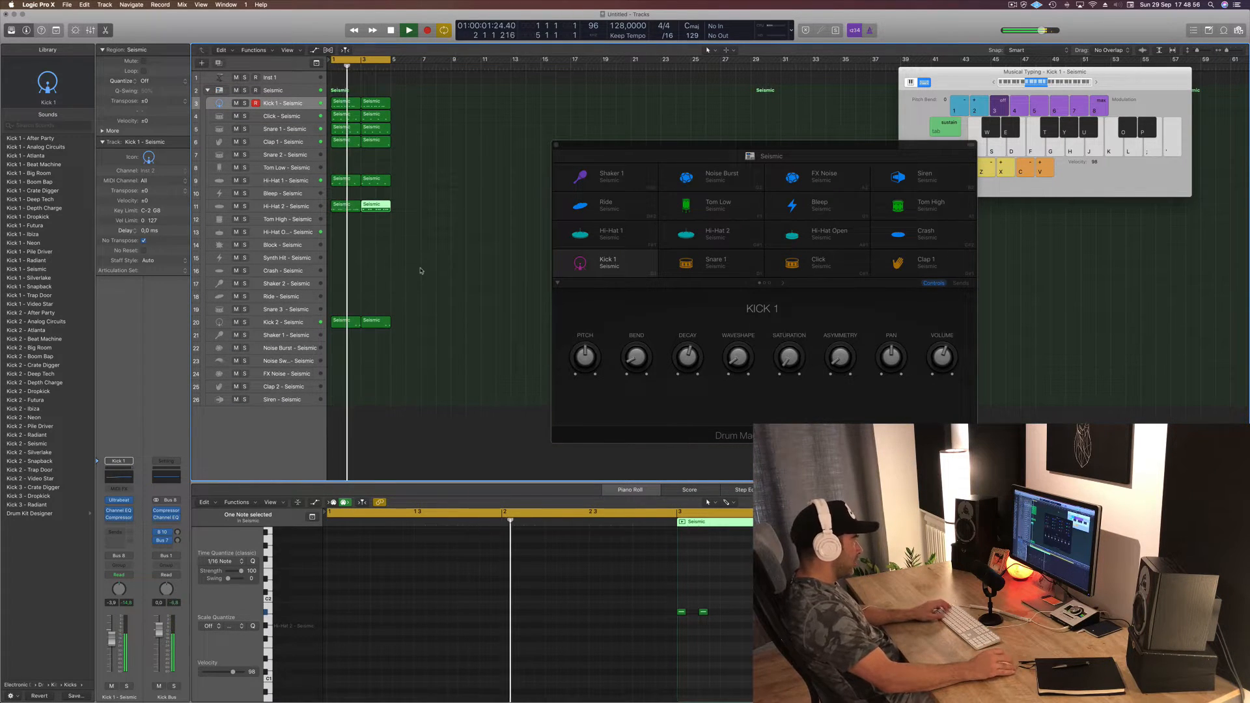
key(space)
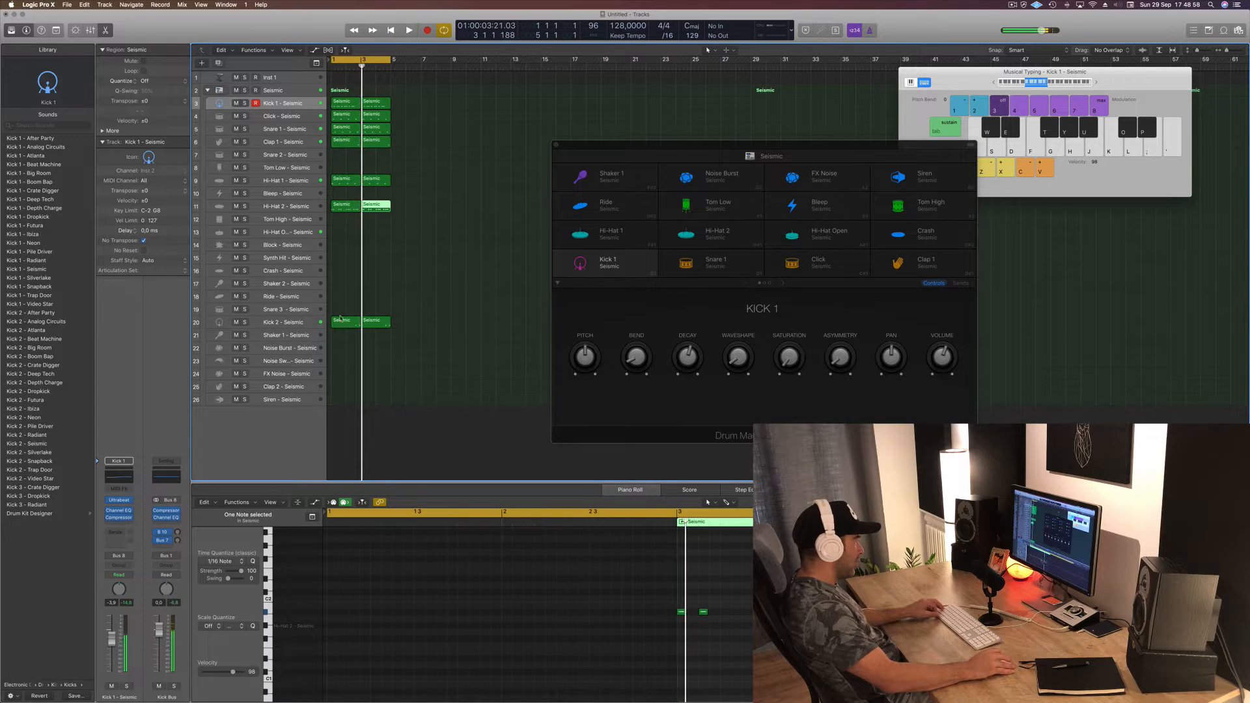
Step: Copy the bar 1 Hi-Hat 2 region to the Snare 3 track and delete every note except the first
drag(345, 206, 340, 260)
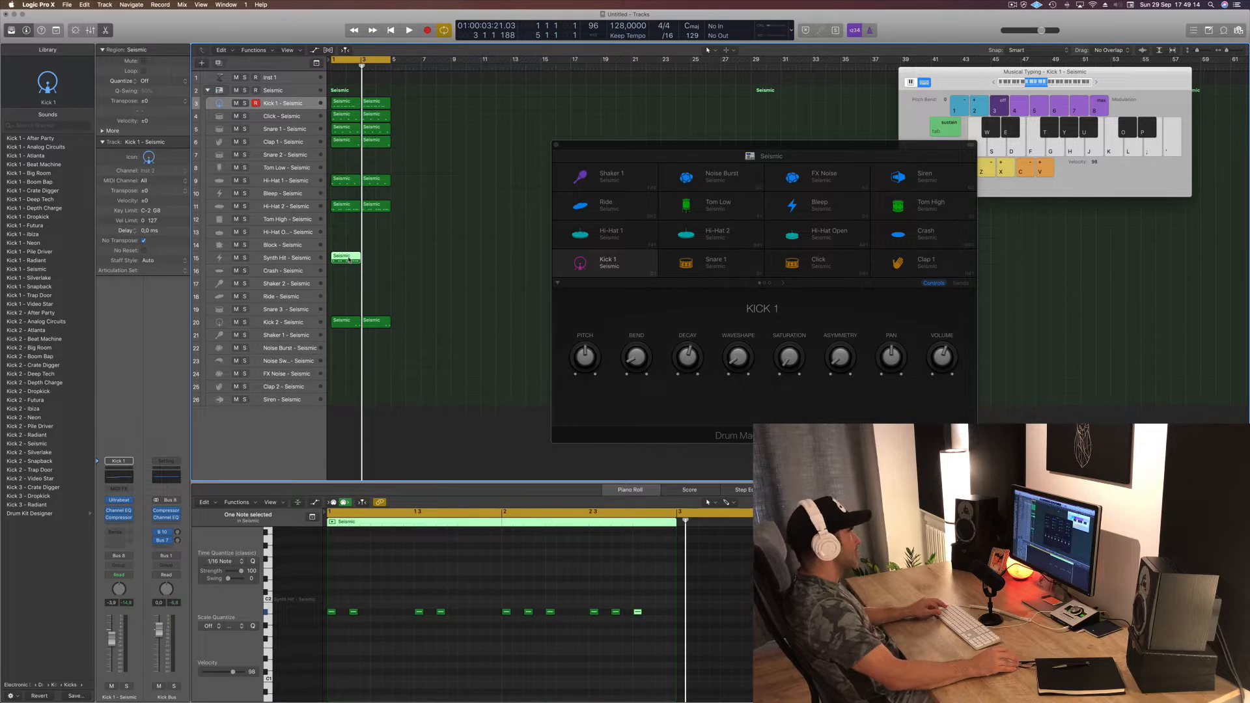
drag(348, 259, 349, 310)
drag(345, 606, 661, 643)
key(Delete)
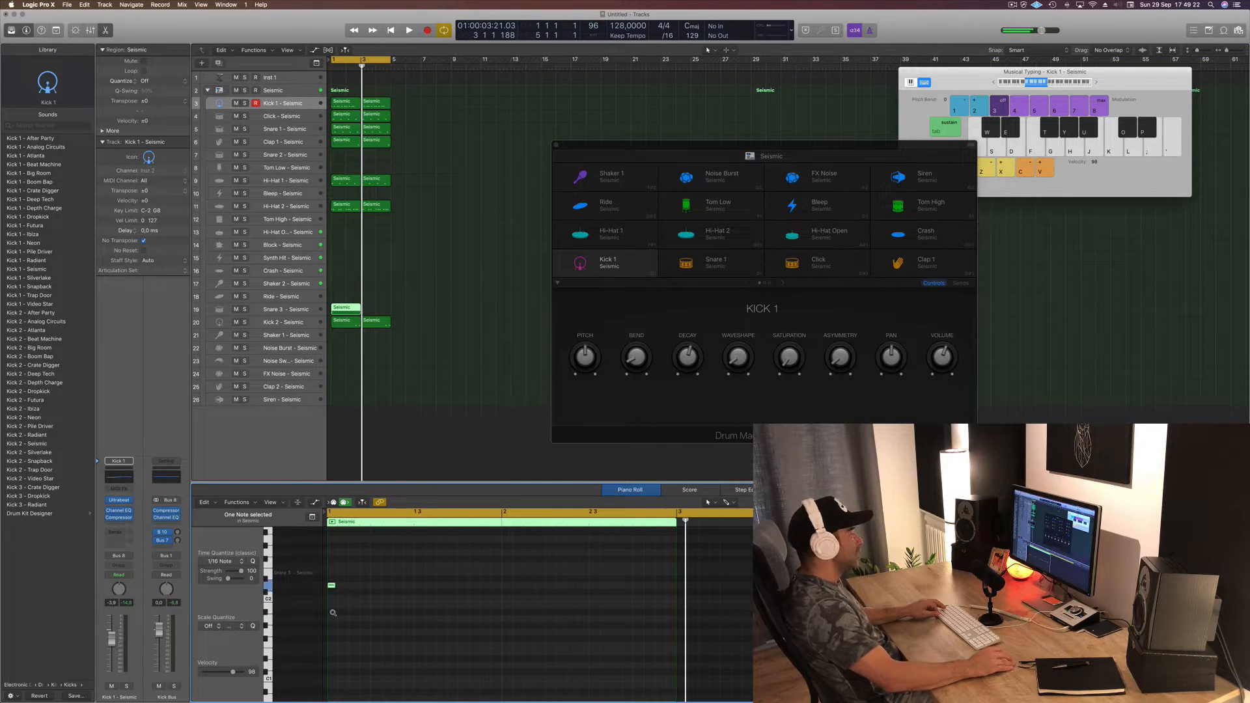
Step: Audition neighbouring pitches for the remaining note, settle on the ride sound one semitone up, and move the region to the Ride track
key(alt+Up)
key(alt+Up)
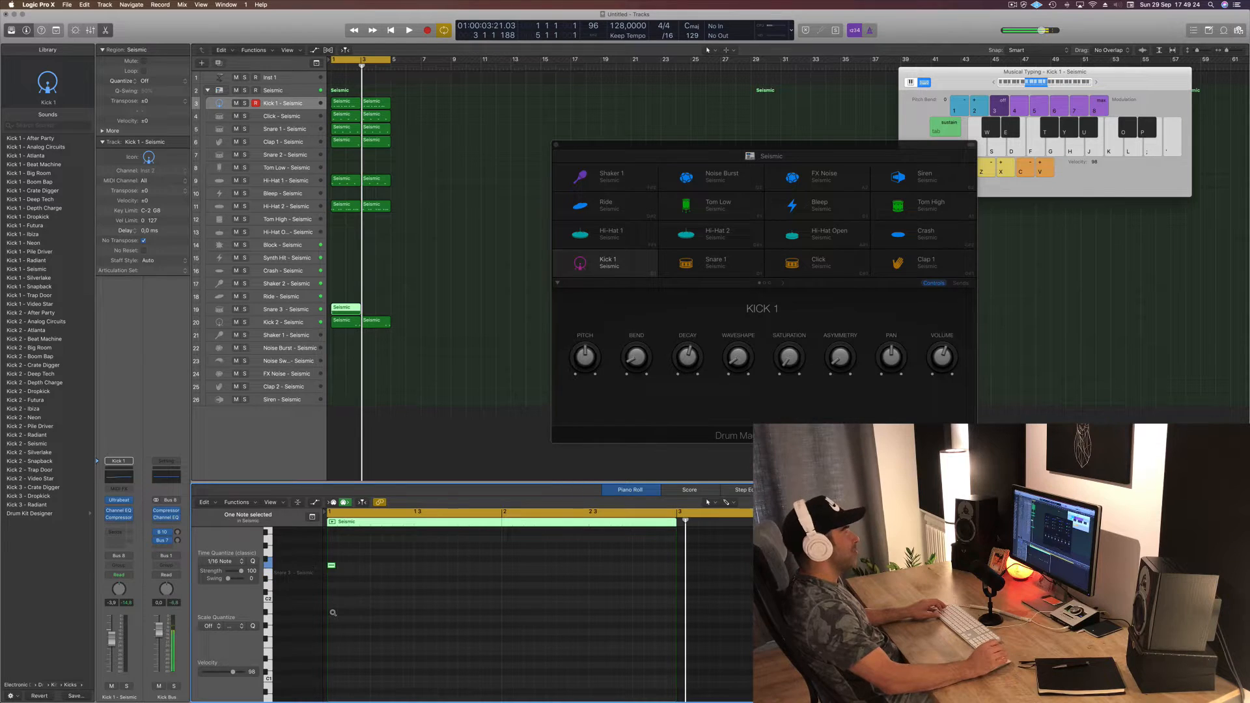
key(alt+Up)
key(alt+Up)
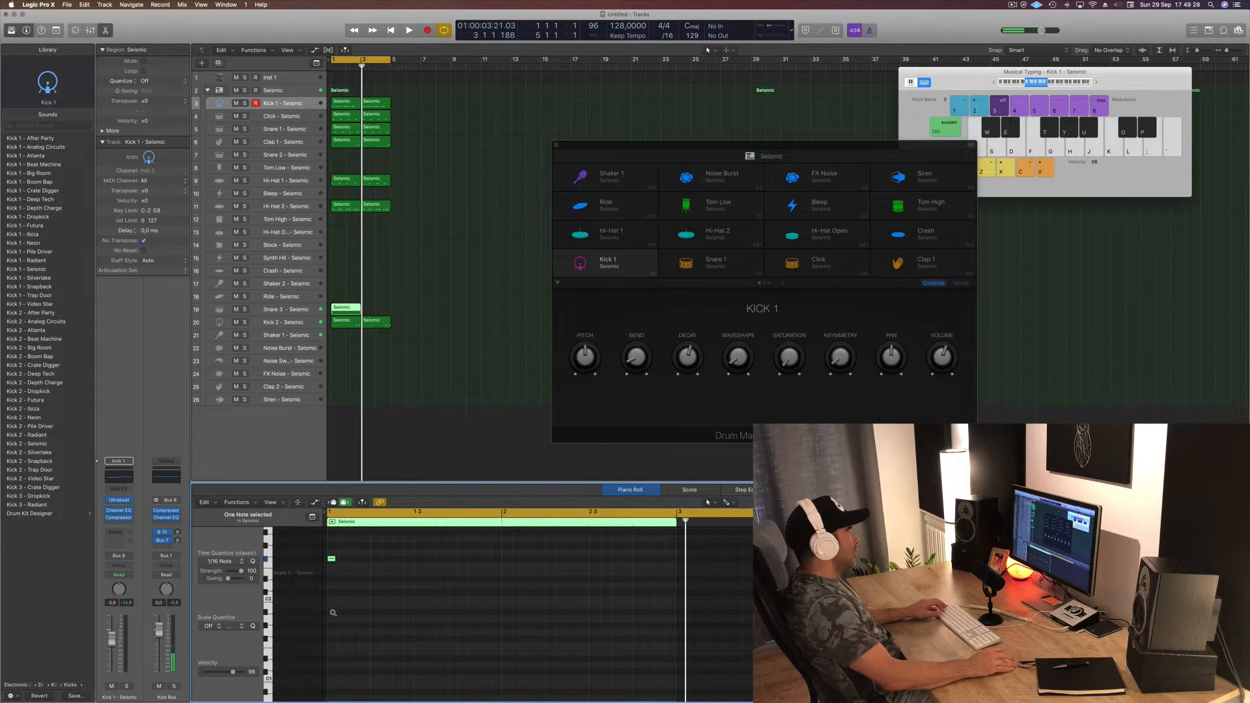
key(alt+Down)
key(alt+Down)
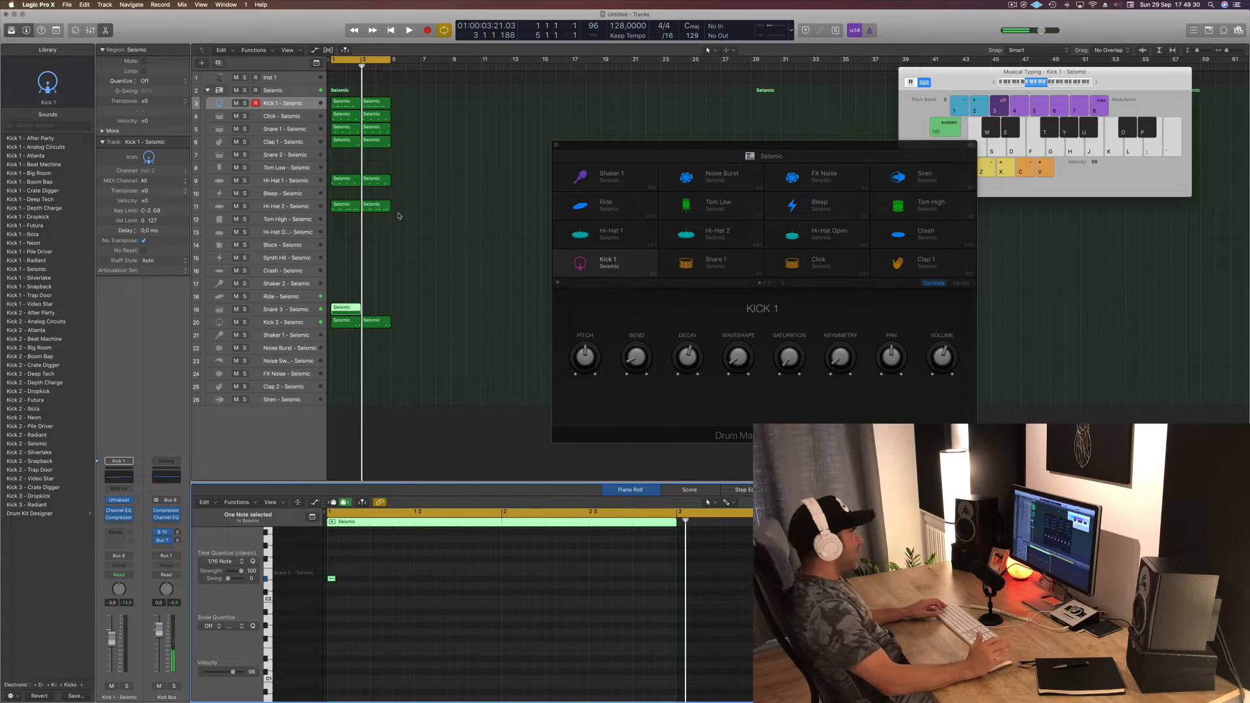
drag(340, 315, 341, 300)
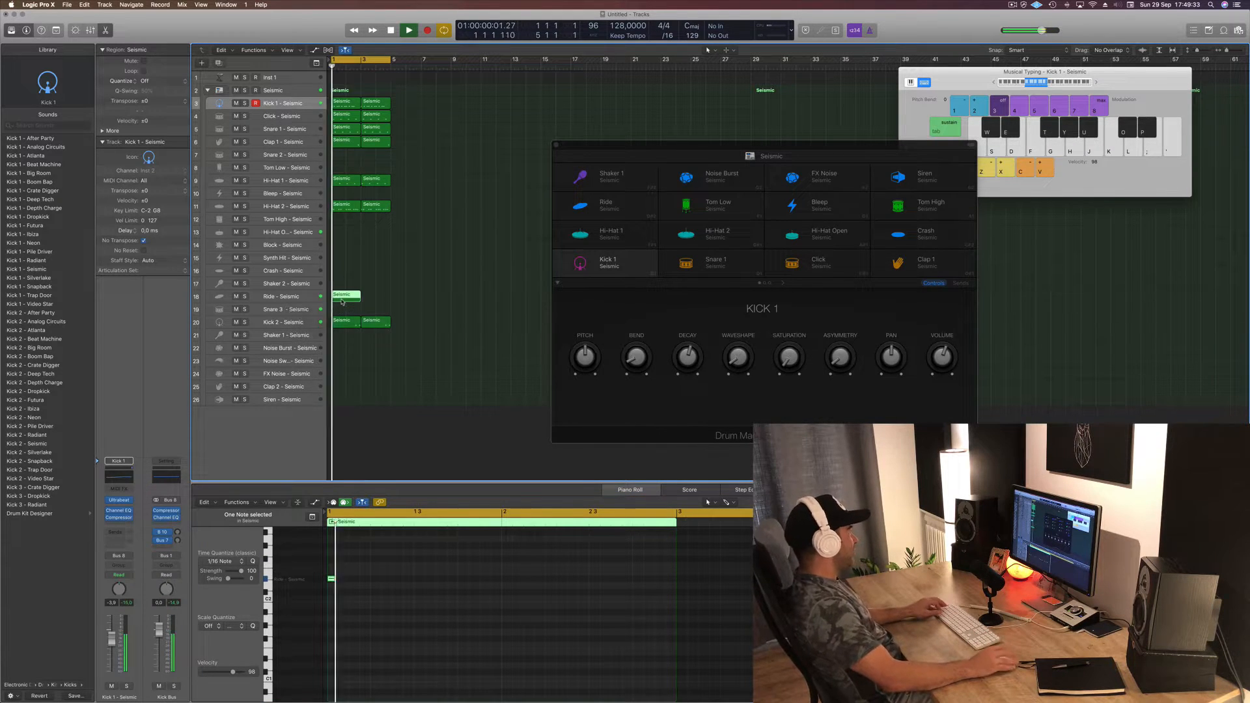
Step: Place ride hits on beat 1, halfway through beat 2 and on beat 3 of bar 1, removing the other trial notes
drag(330, 579, 419, 582)
click(355, 582)
key(space)
click(375, 578)
key(Delete)
drag(545, 560, 460, 599)
key(Delete)
key(space)
drag(420, 579, 397, 580)
key(space)
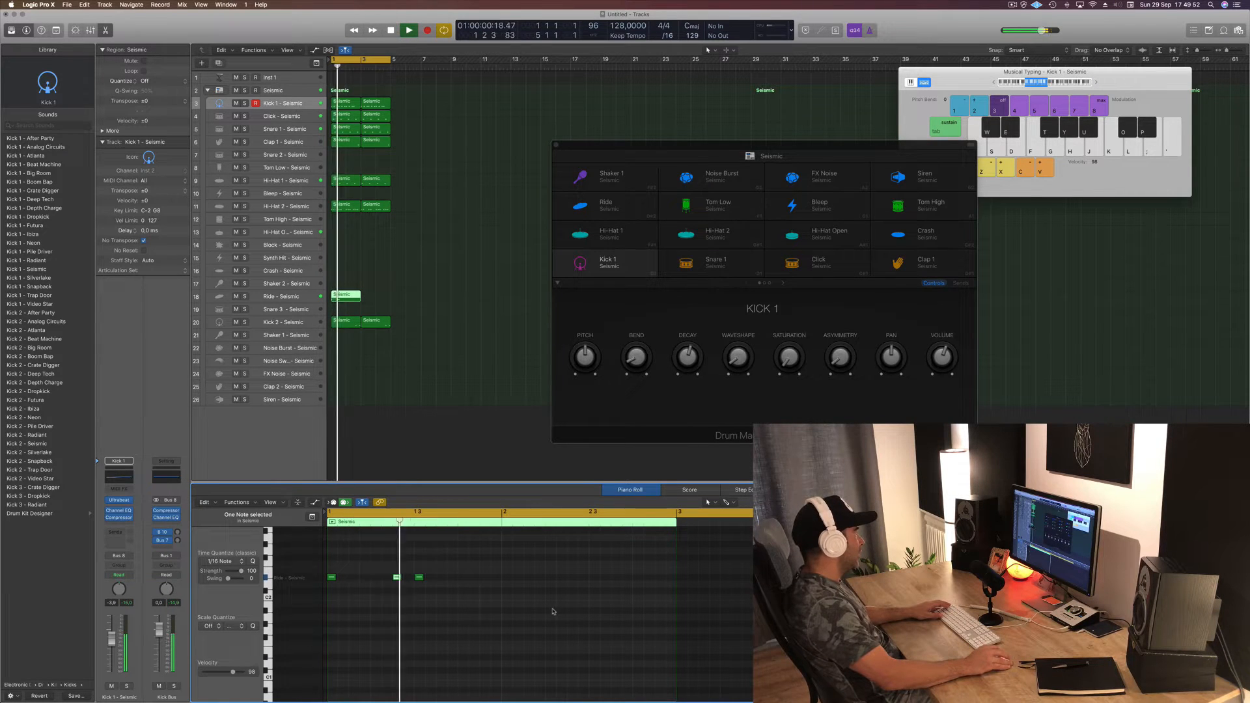
Step: Duplicate the three ride hits into bar 2 and copy the Ride region to bar 3
key(space)
mouse_move(491, 566)
mouse_down()
mouse_move(324, 575)
mouse_move(506, 582)
mouse_up()
key(space)
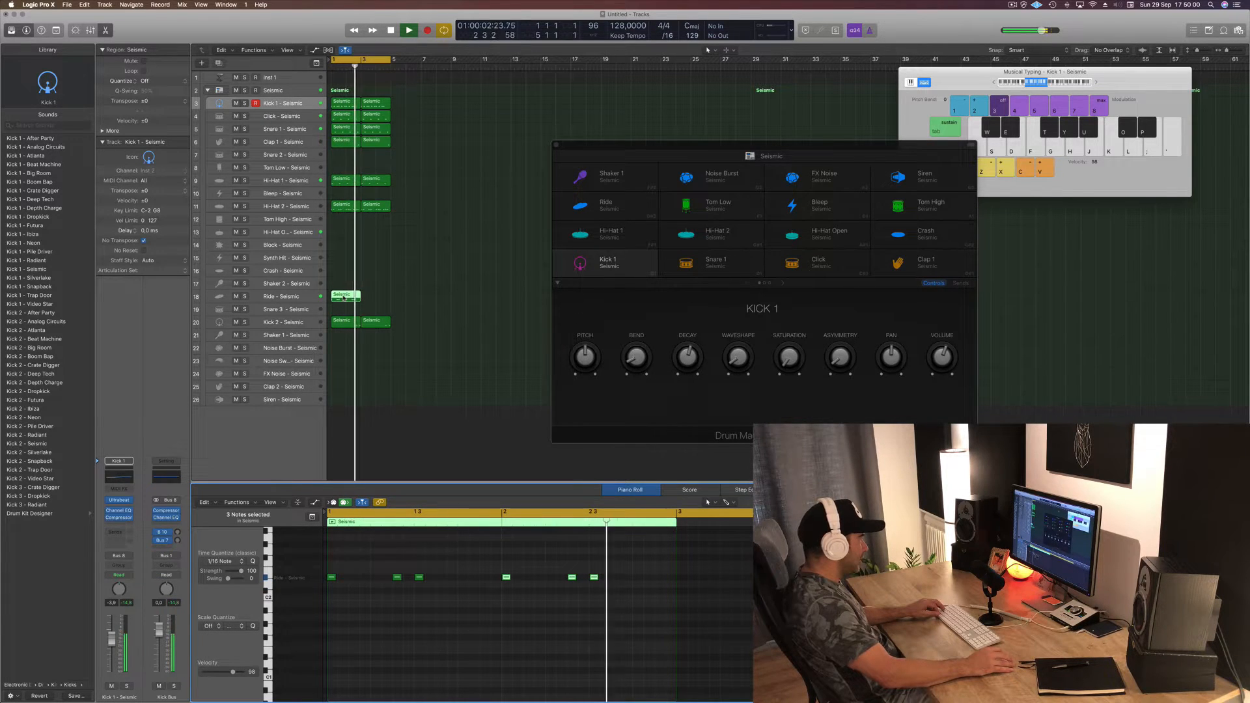
key(space)
drag(343, 298, 374, 298)
key(space)
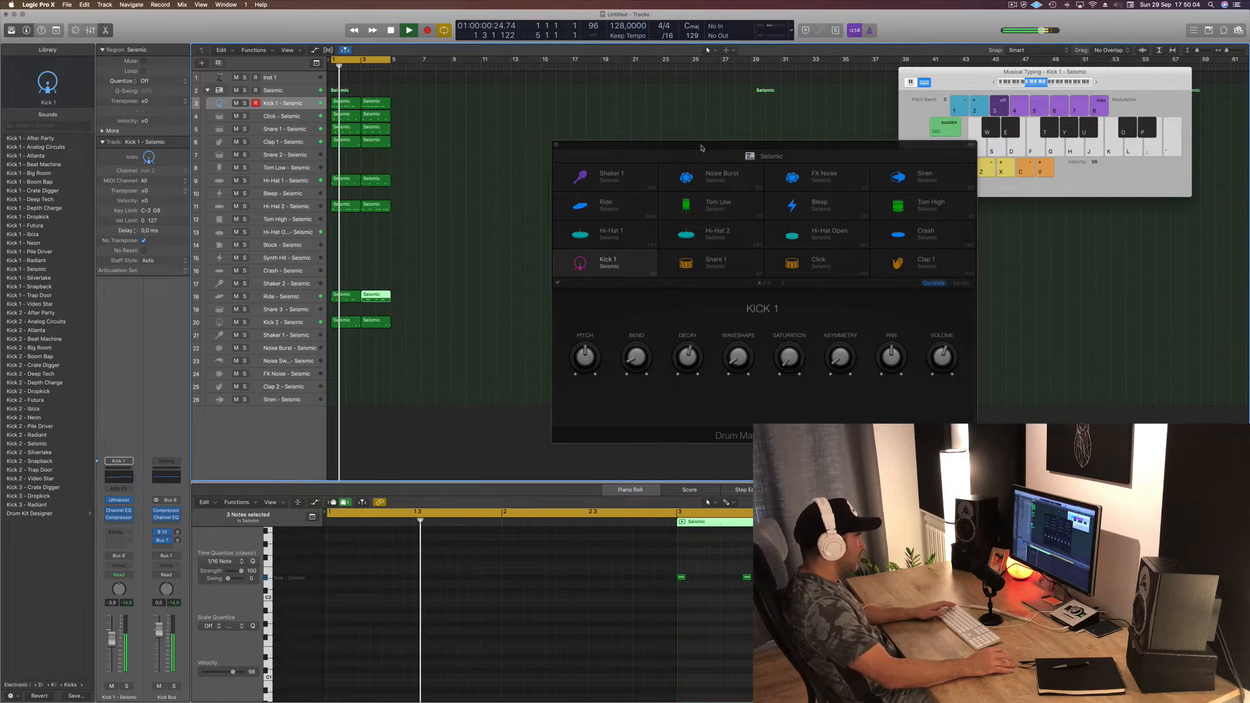
Step: Move the drum kit window clear of the regions and select the main Seismic track
drag(700, 145, 844, 139)
click(556, 198)
key(Up)
key(super+Left)
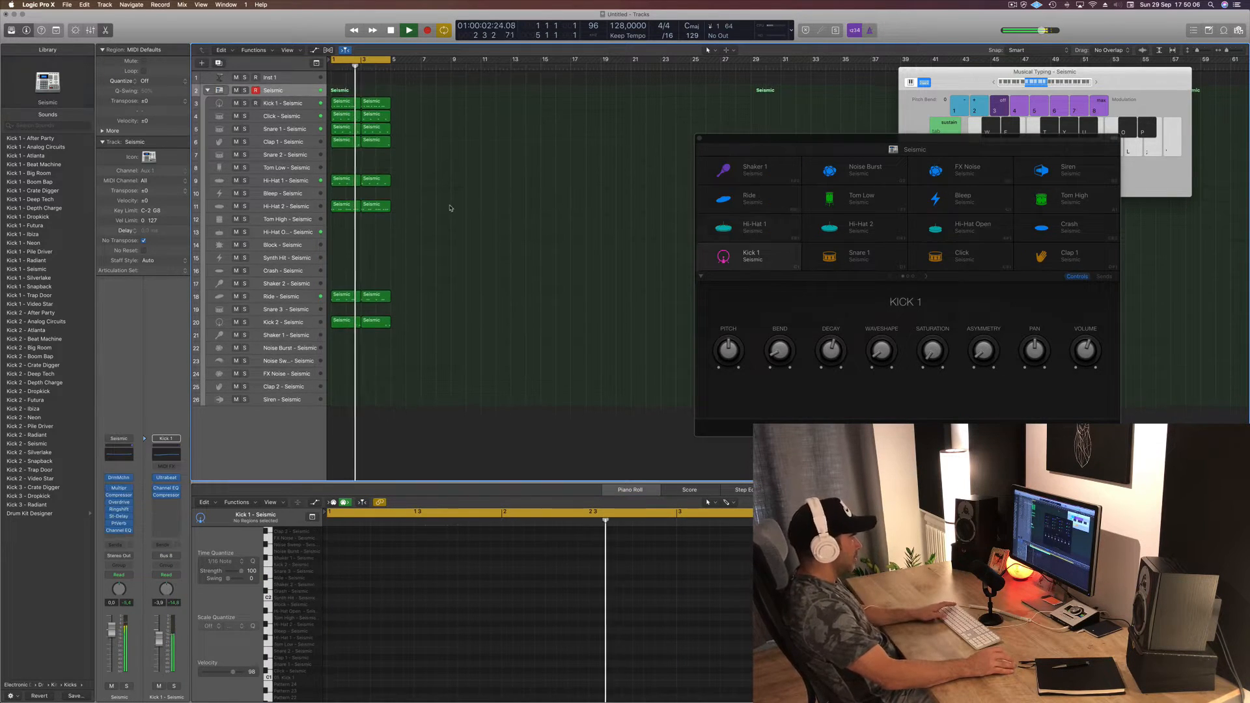
key(super+Up)
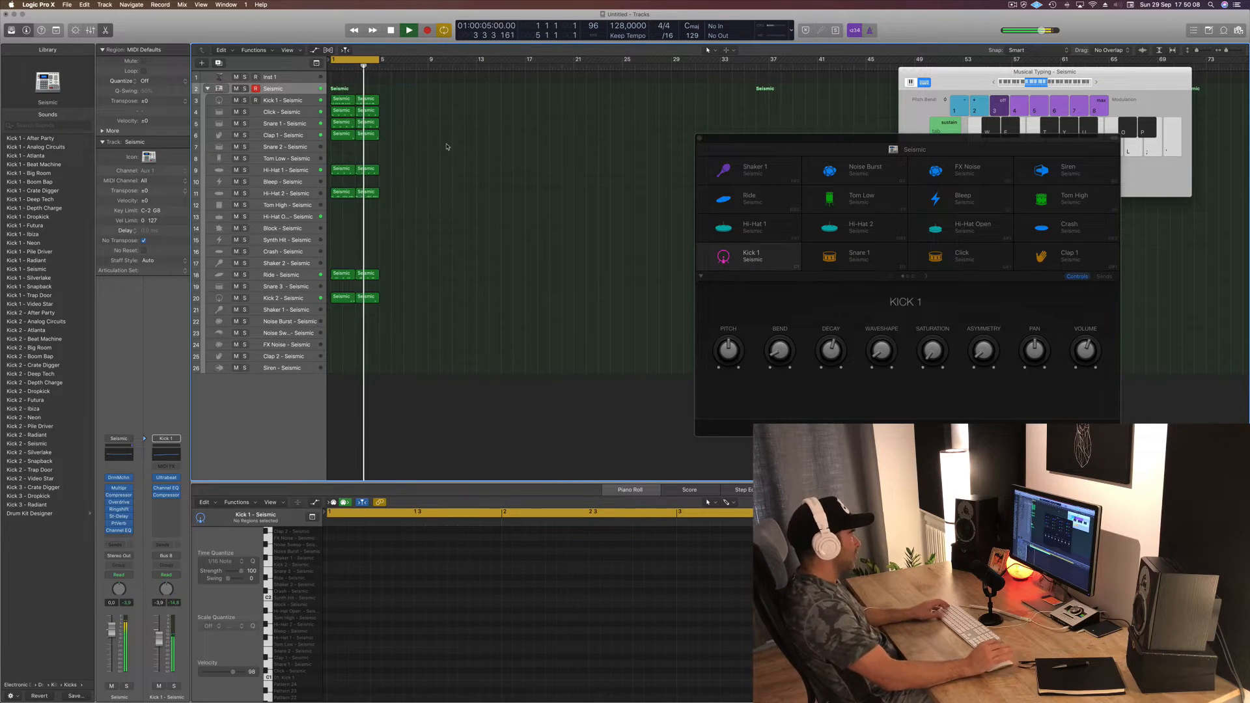
Step: Duplicate all drum regions until the beat fills bars 1 to 16 and extend the cycle range to bar 17
drag(415, 97, 324, 306)
key(space)
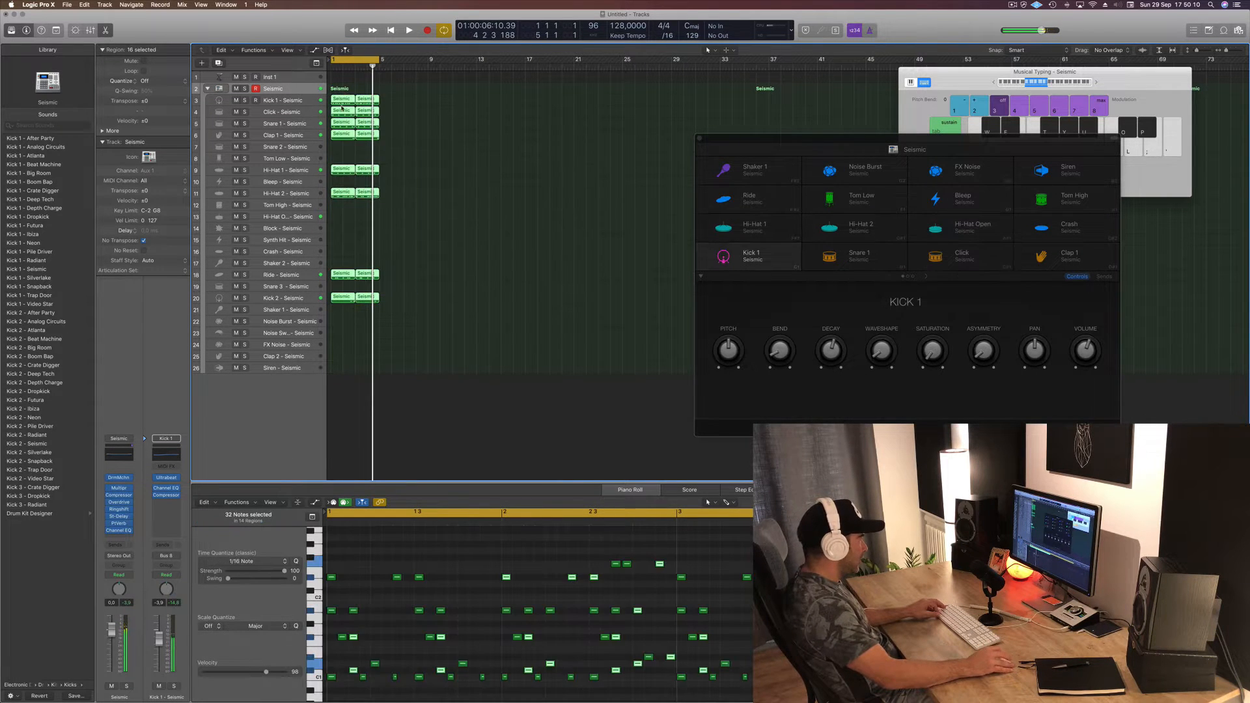
drag(342, 100, 390, 104)
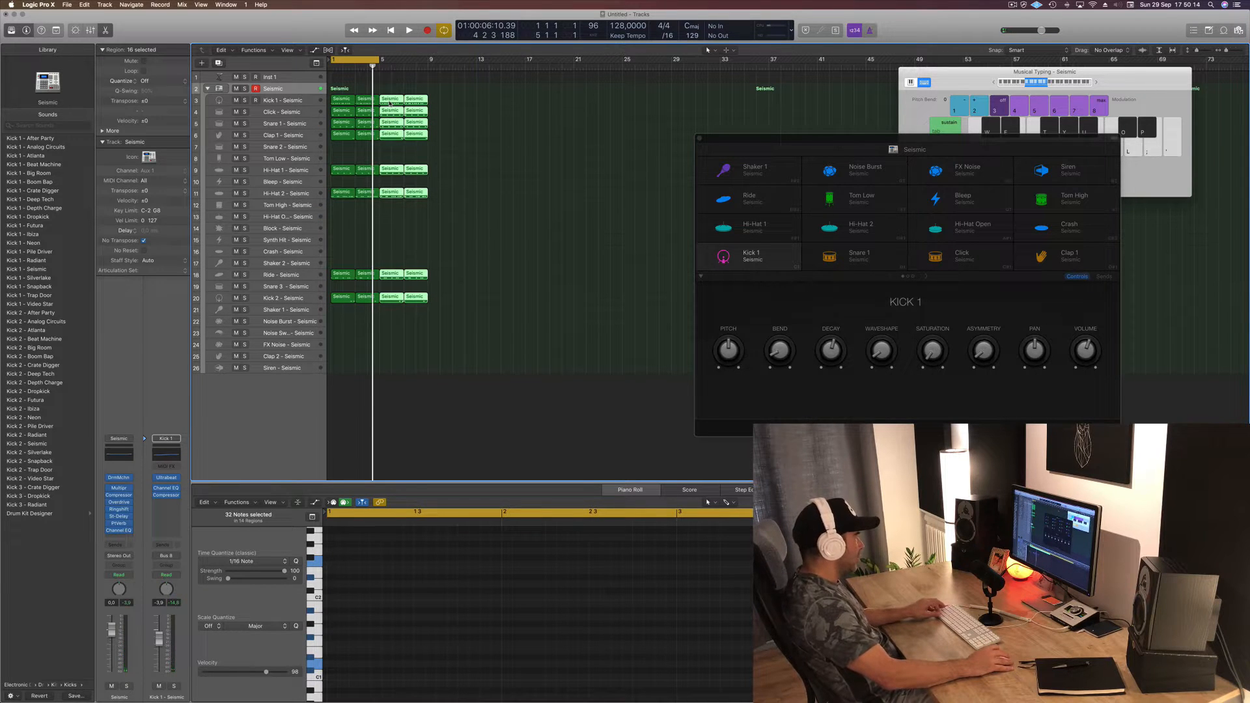
drag(455, 328, 434, 109)
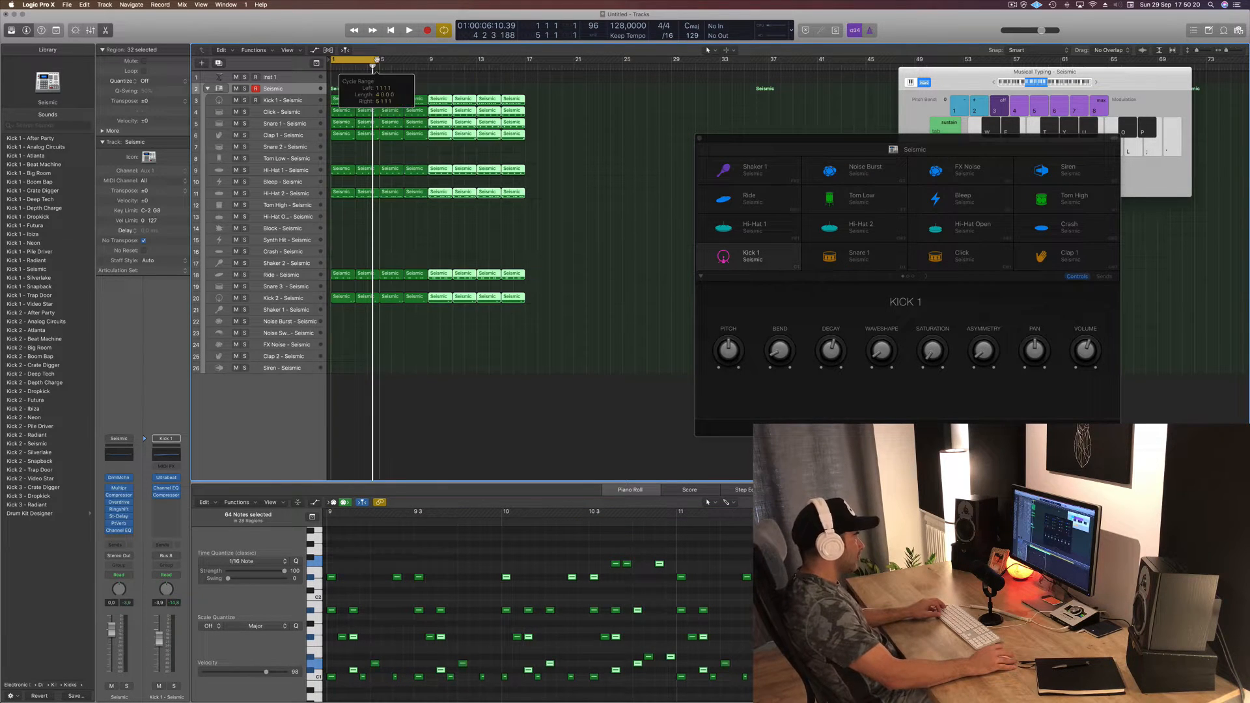
drag(381, 59, 525, 65)
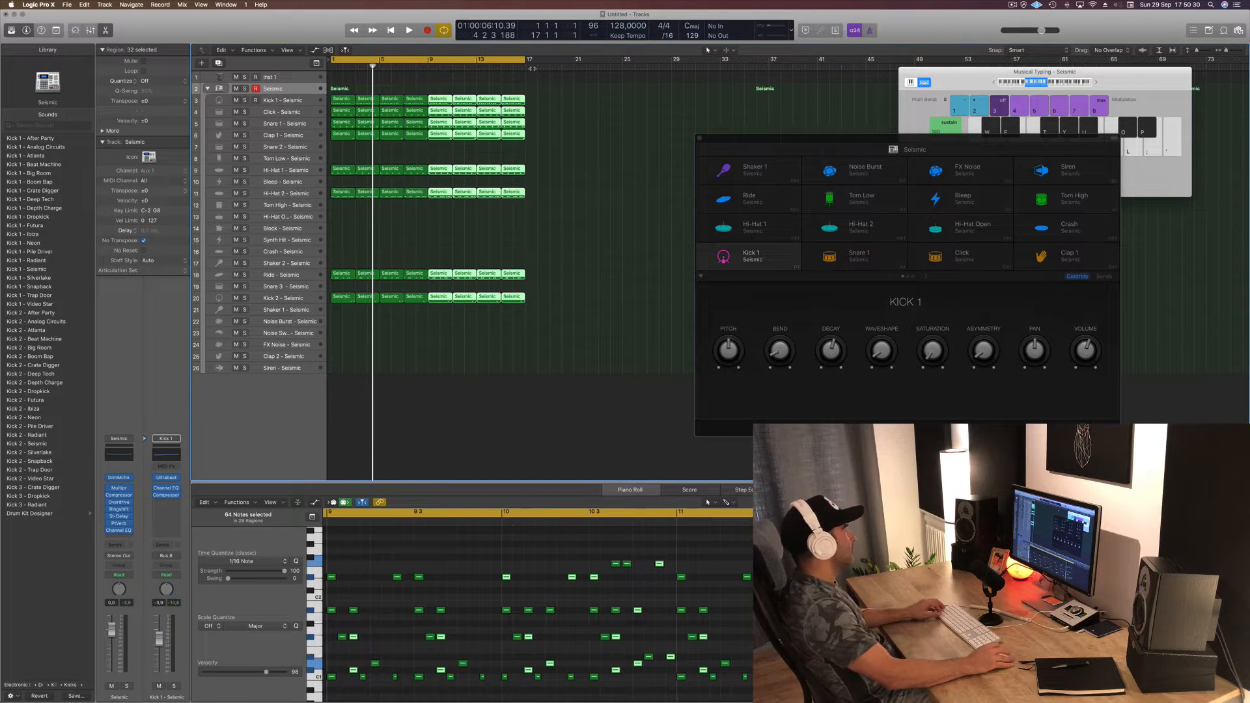
click(588, 168)
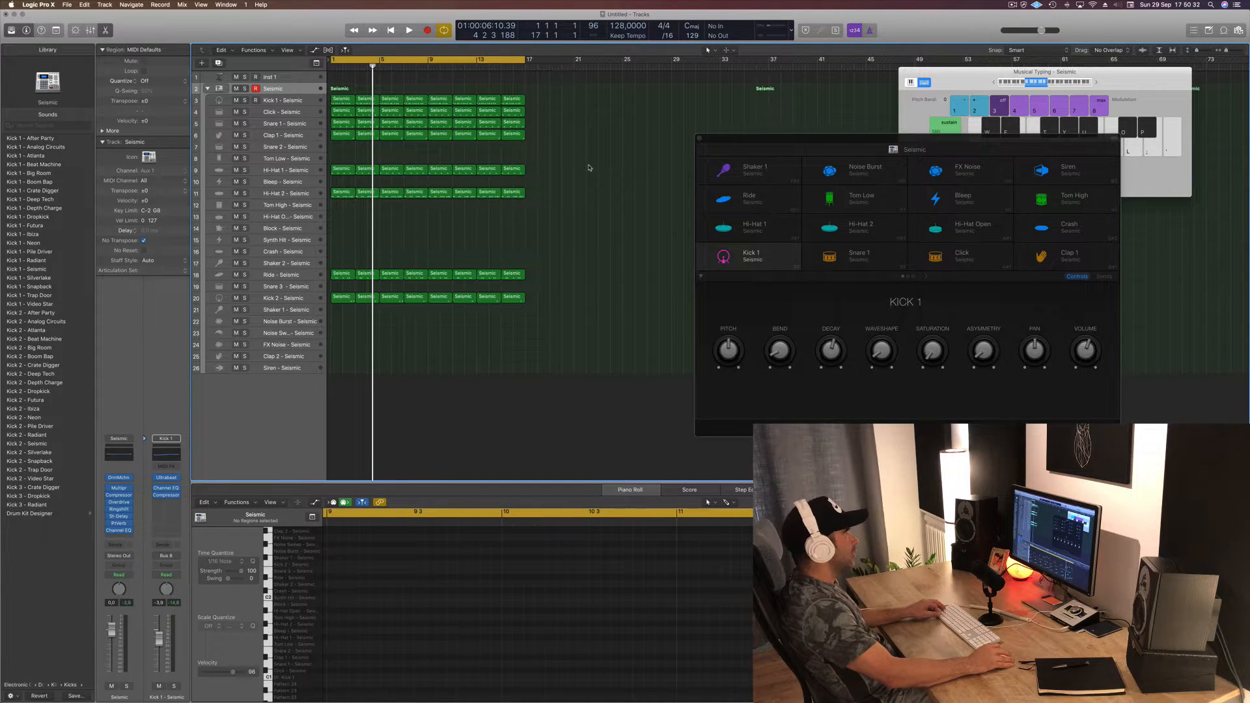
Step: Play the drum beat briefly from the start and select the Inst 1 track
key(Return)
key(space)
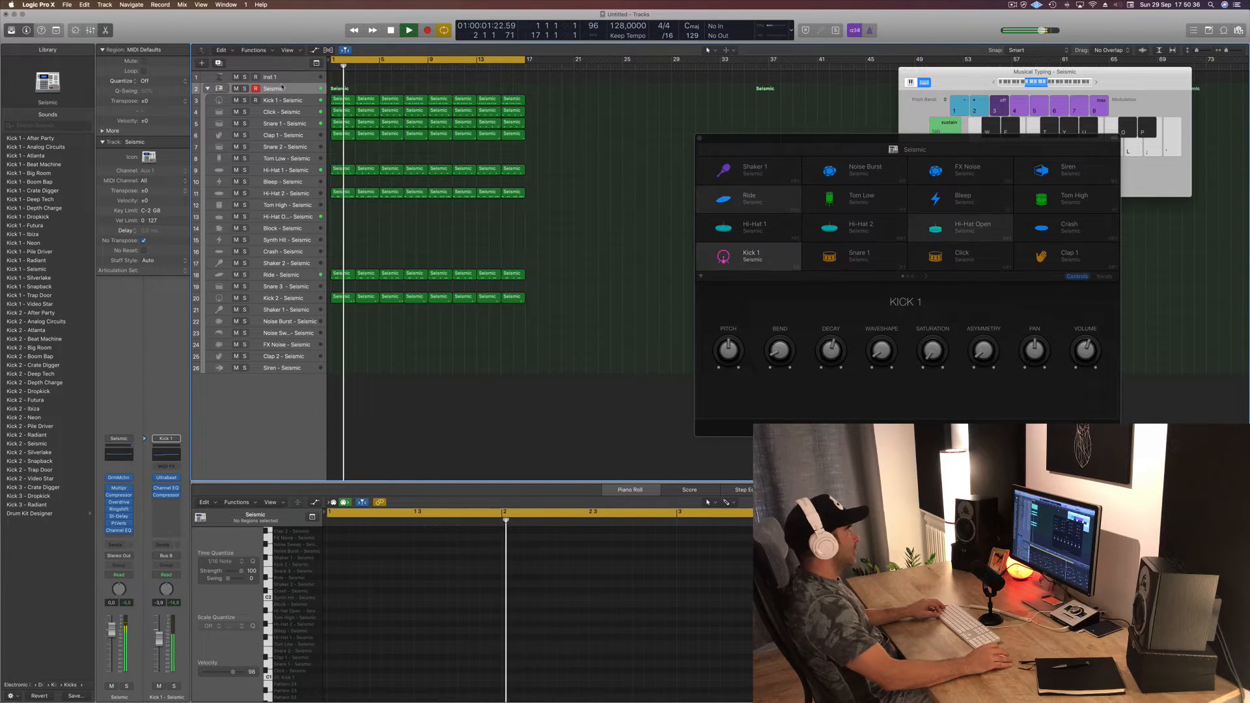
click(289, 78)
key(space)
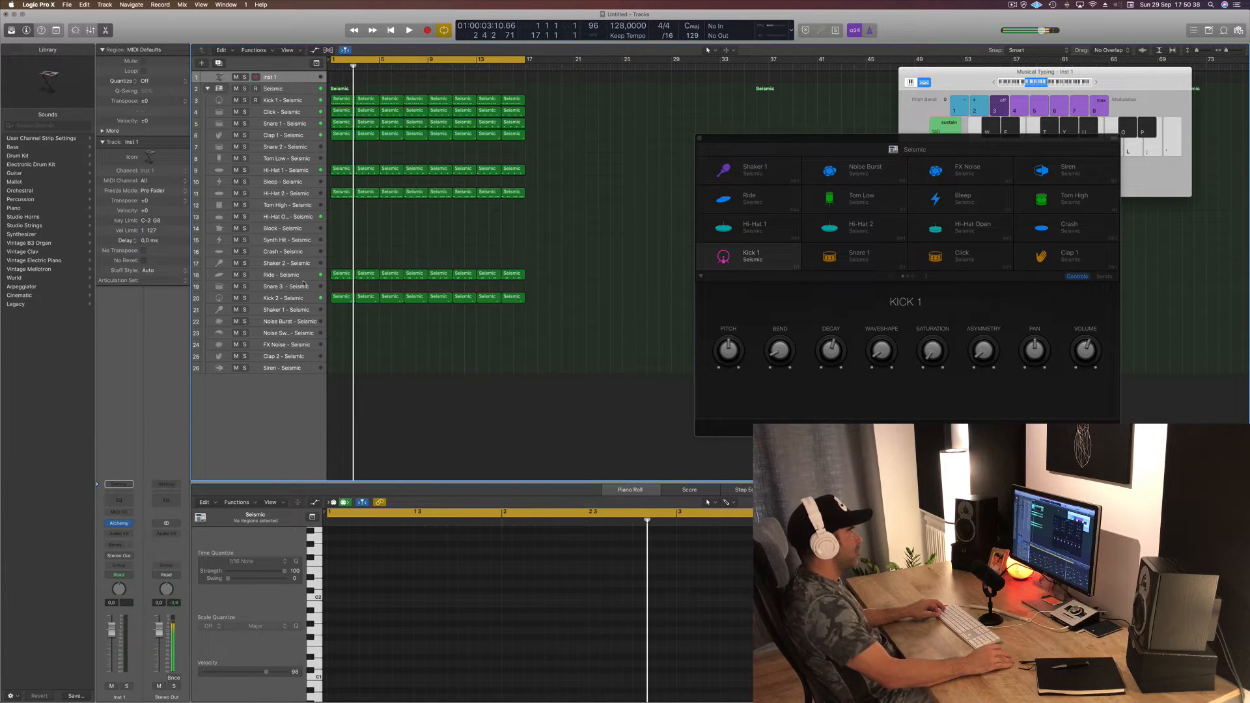
Step: Replay the beat from the start and lower the Ride track's volume slightly
click(284, 275)
key(Return)
key(space)
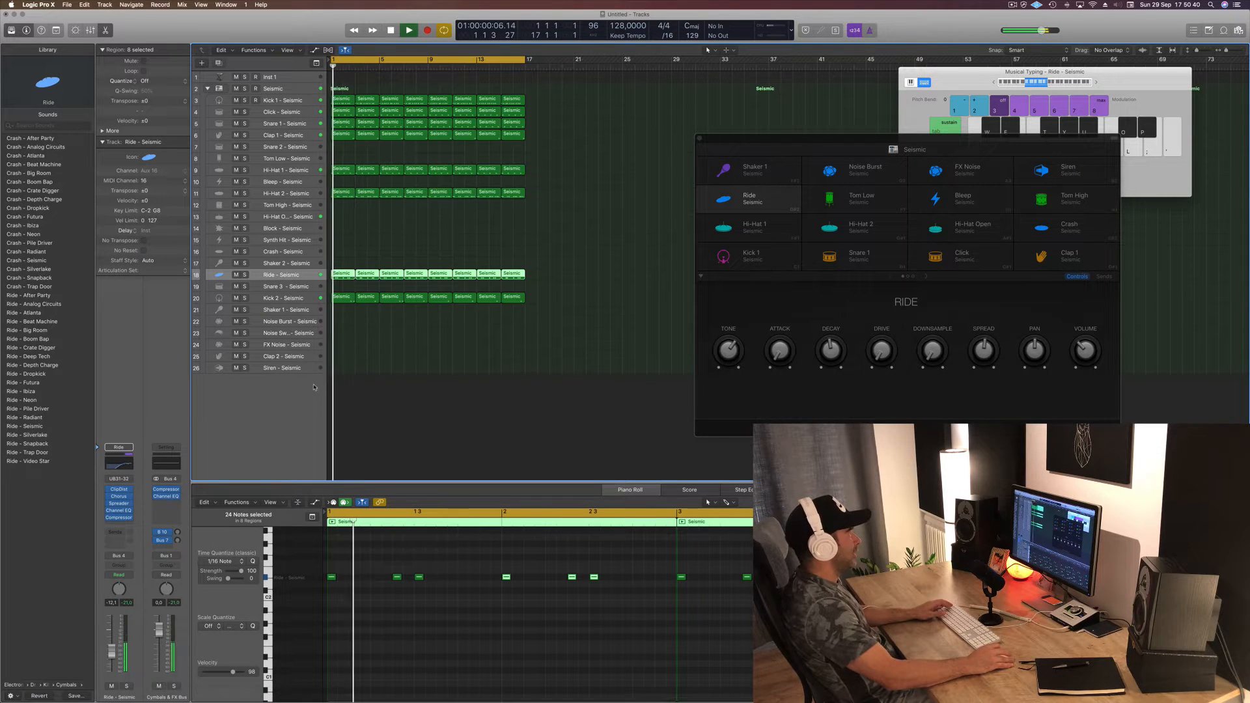
click(297, 298)
key(space)
click(245, 276)
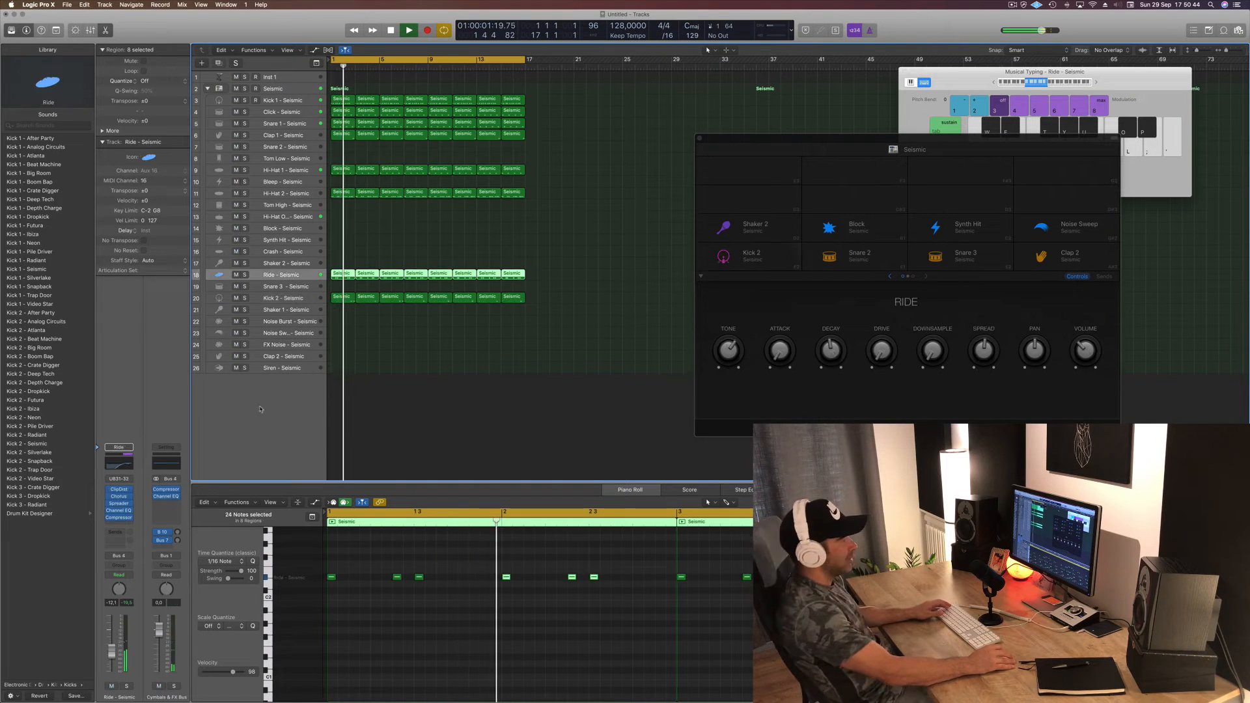
drag(109, 657, 110, 659)
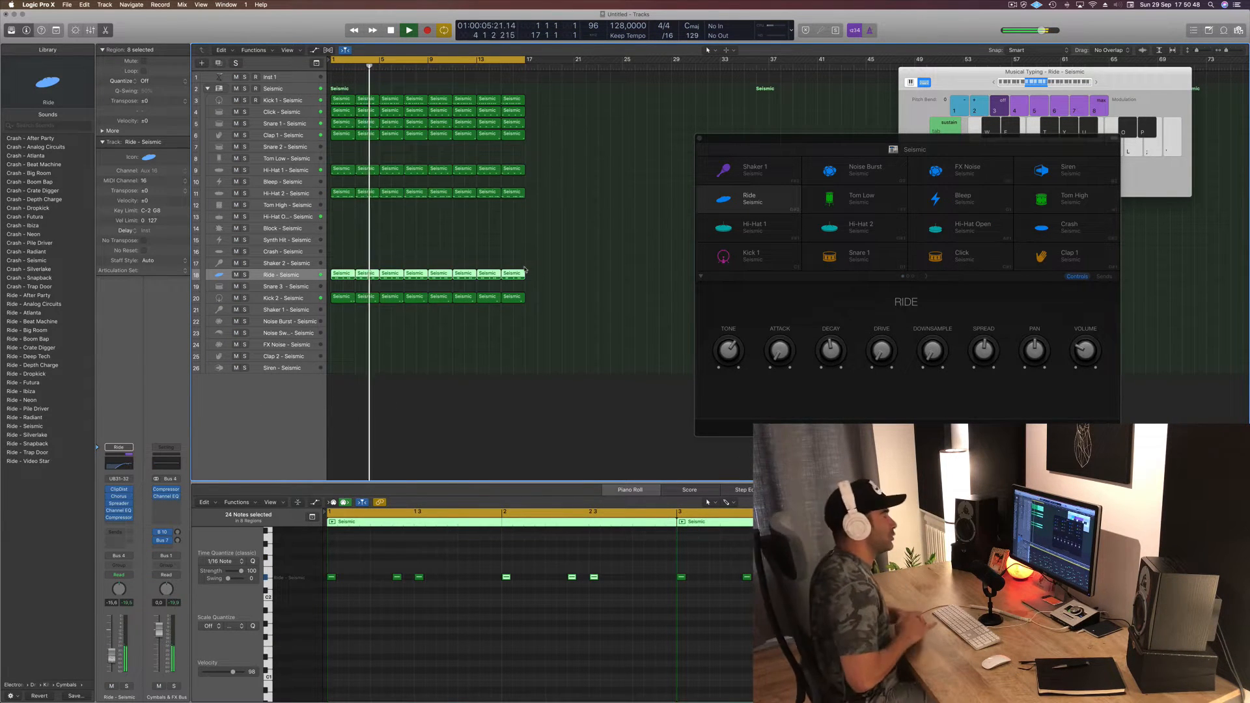
Step: Enlarge the Inst 1 track's height and open its Alchemy synth, placing the window over the arrangement
click(305, 76)
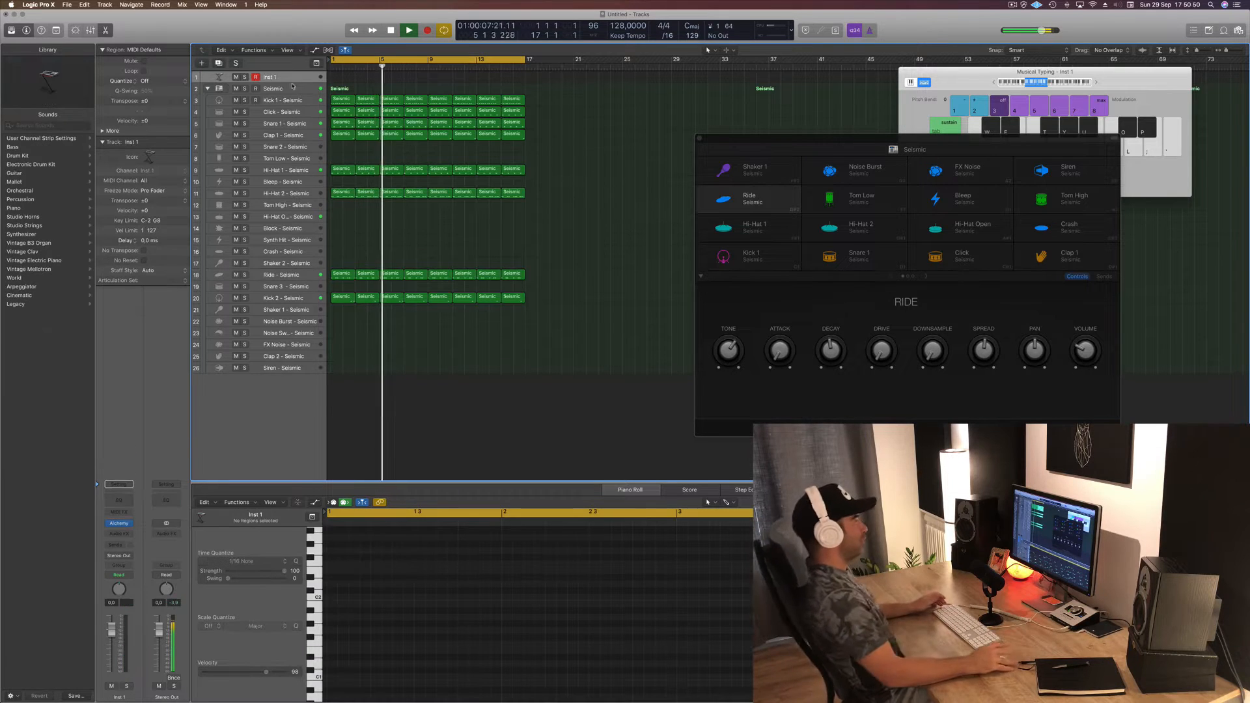
drag(293, 82, 292, 171)
key(space)
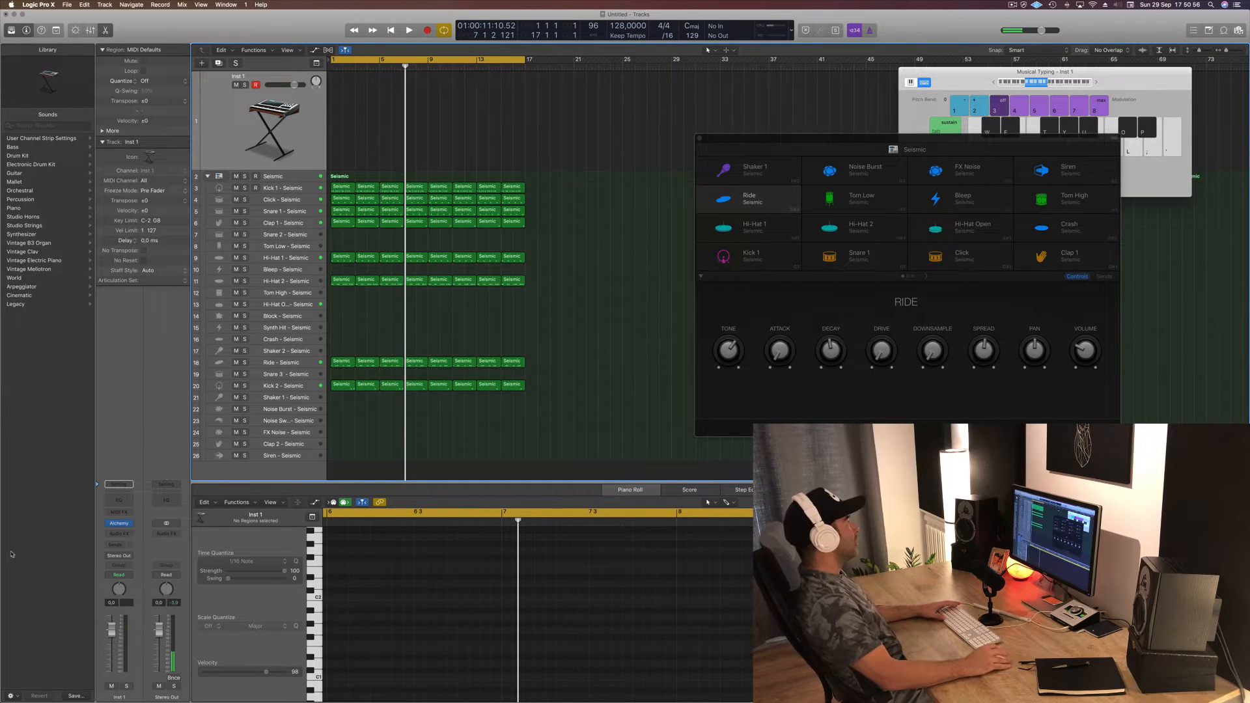
mouse_move(118, 526)
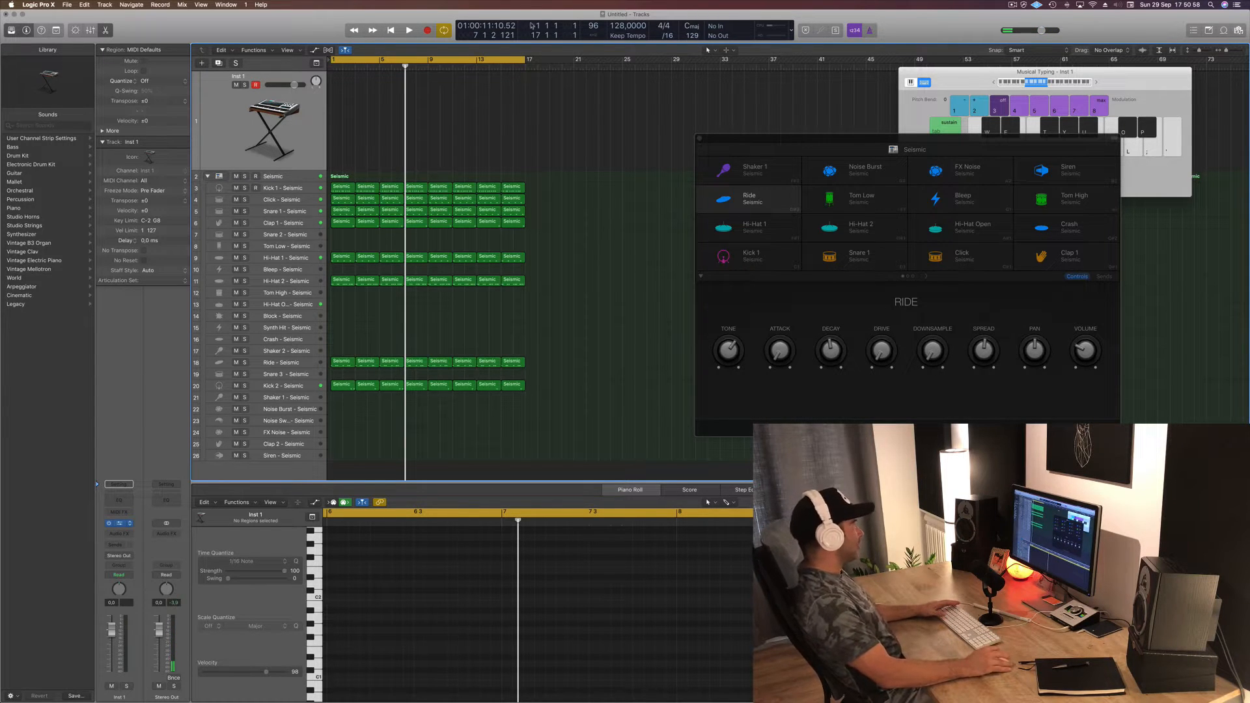
click(119, 523)
drag(285, 24, 720, 72)
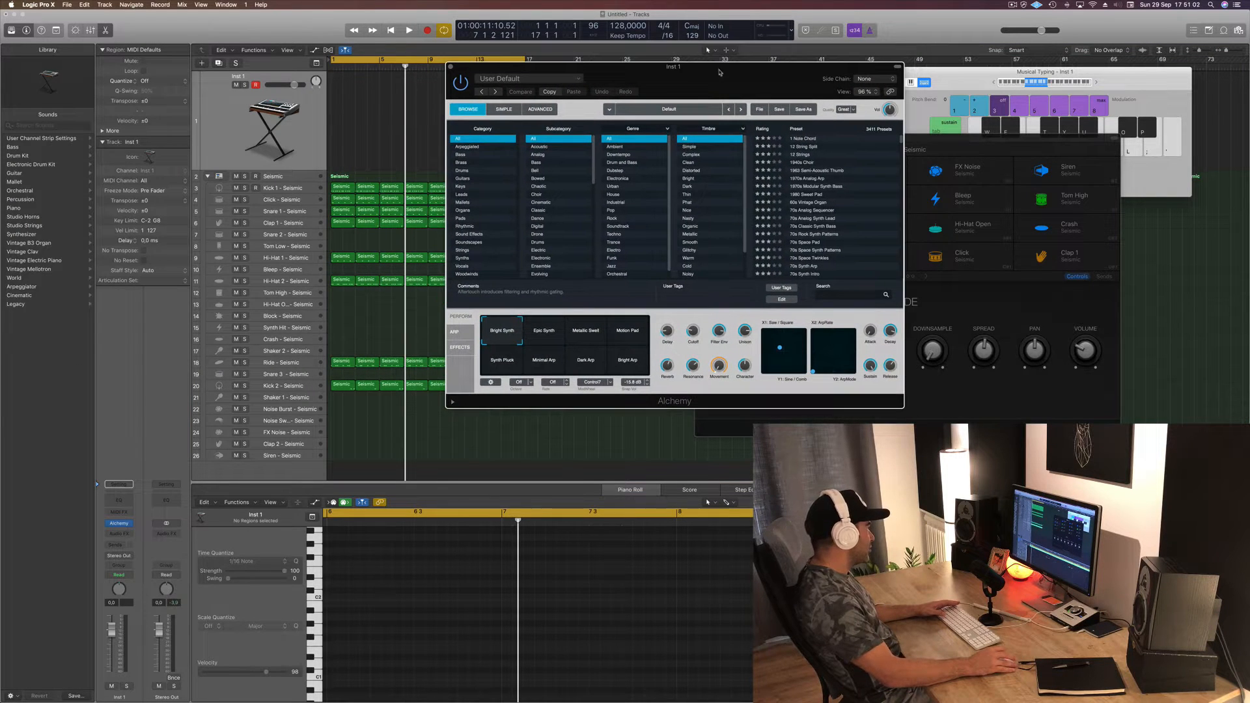
Step: Filter the Alchemy presets to Bass and Downtempo, then load and audition 1963 Semi-Acoustic Thumb
click(462, 155)
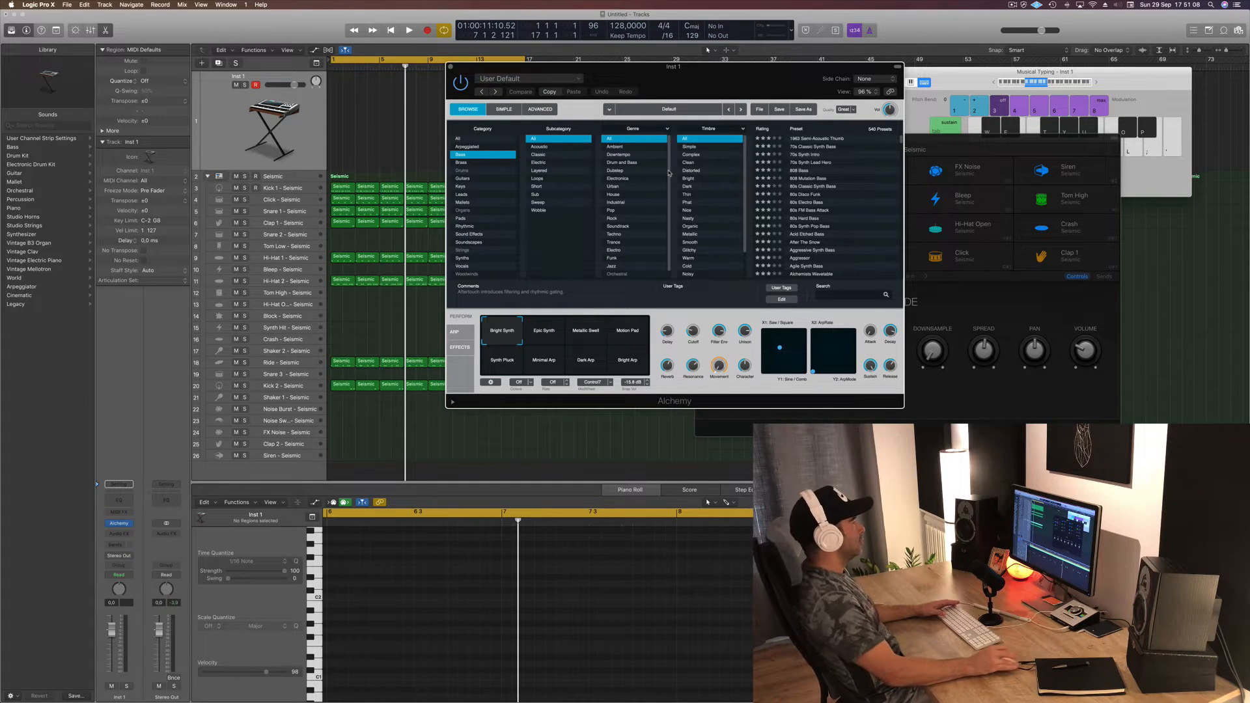
scroll(642, 189, down, 1)
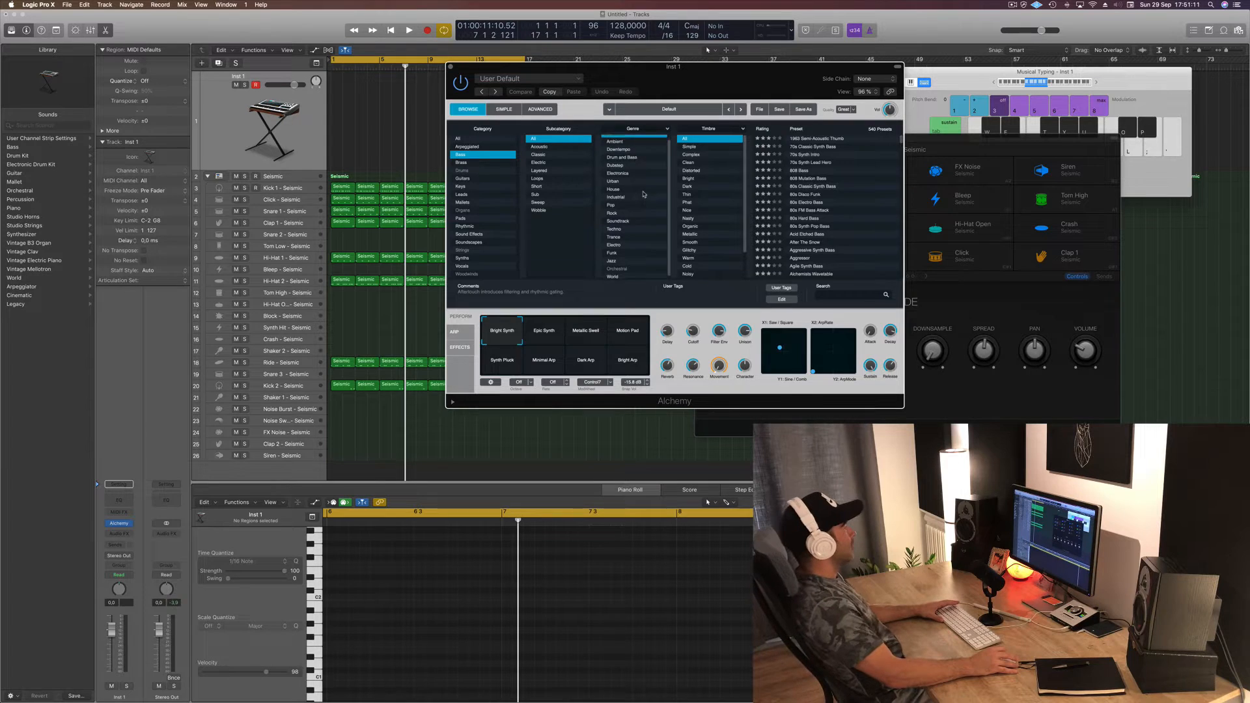
click(625, 148)
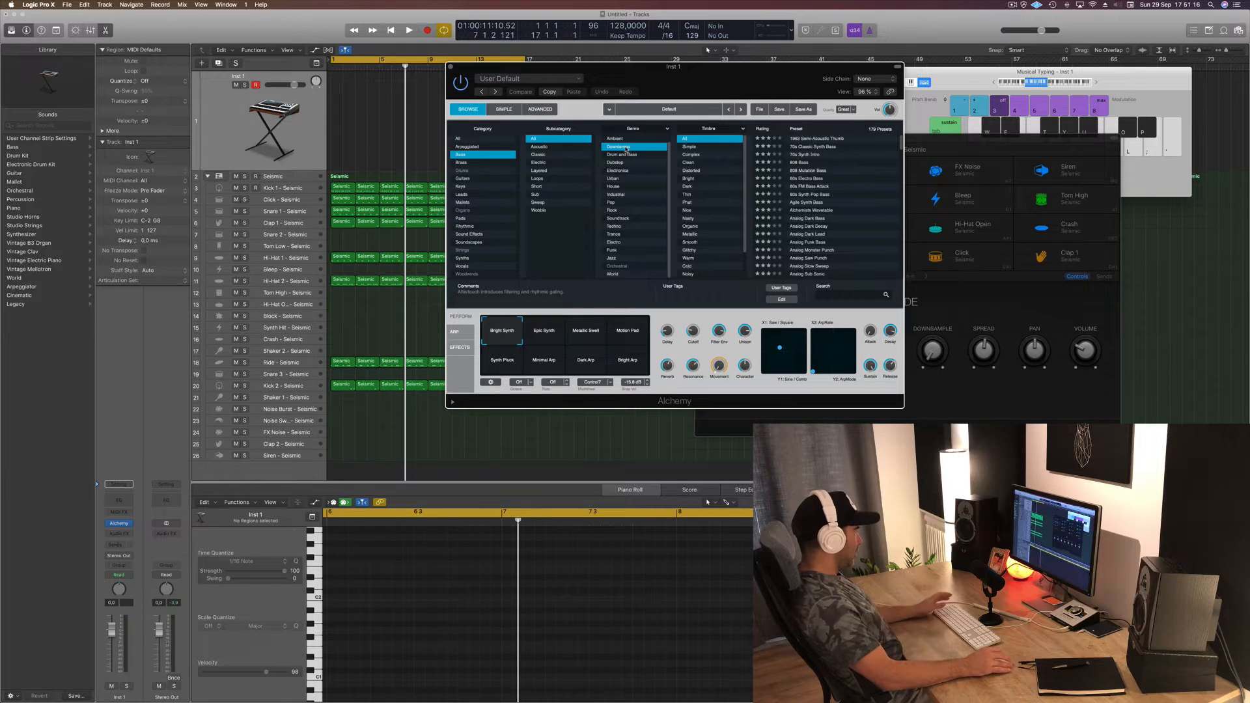
click(821, 138)
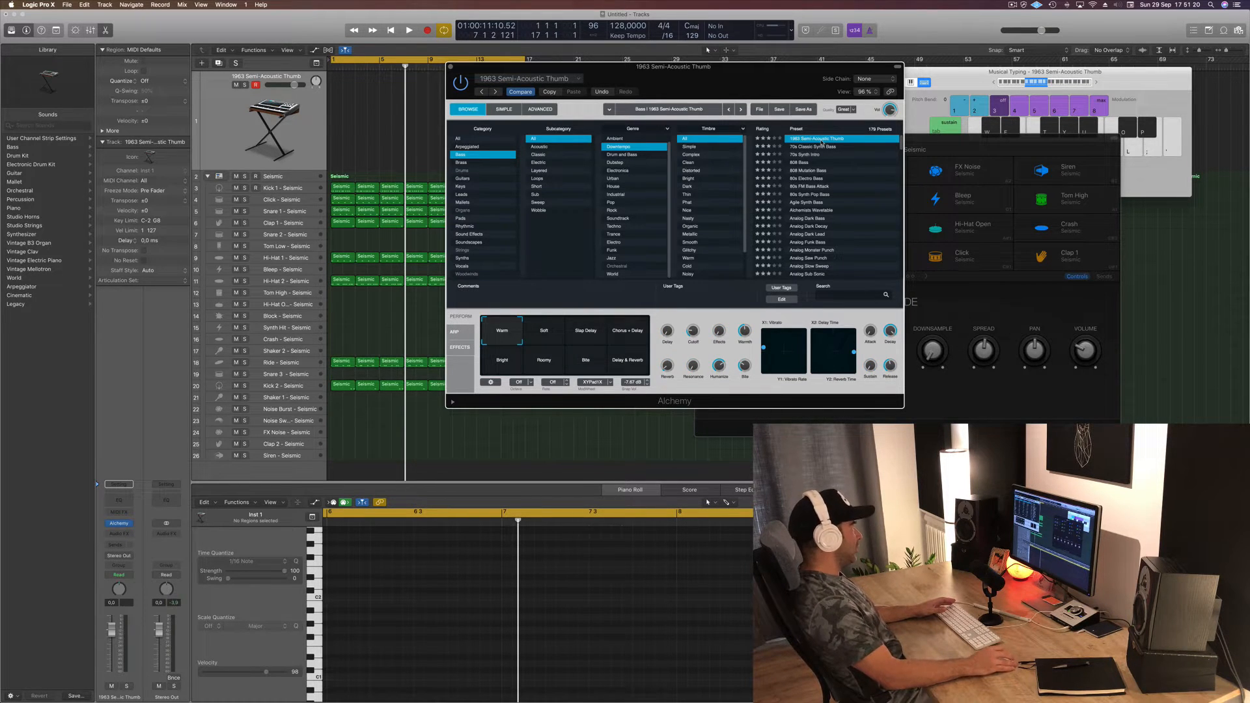
key(s)
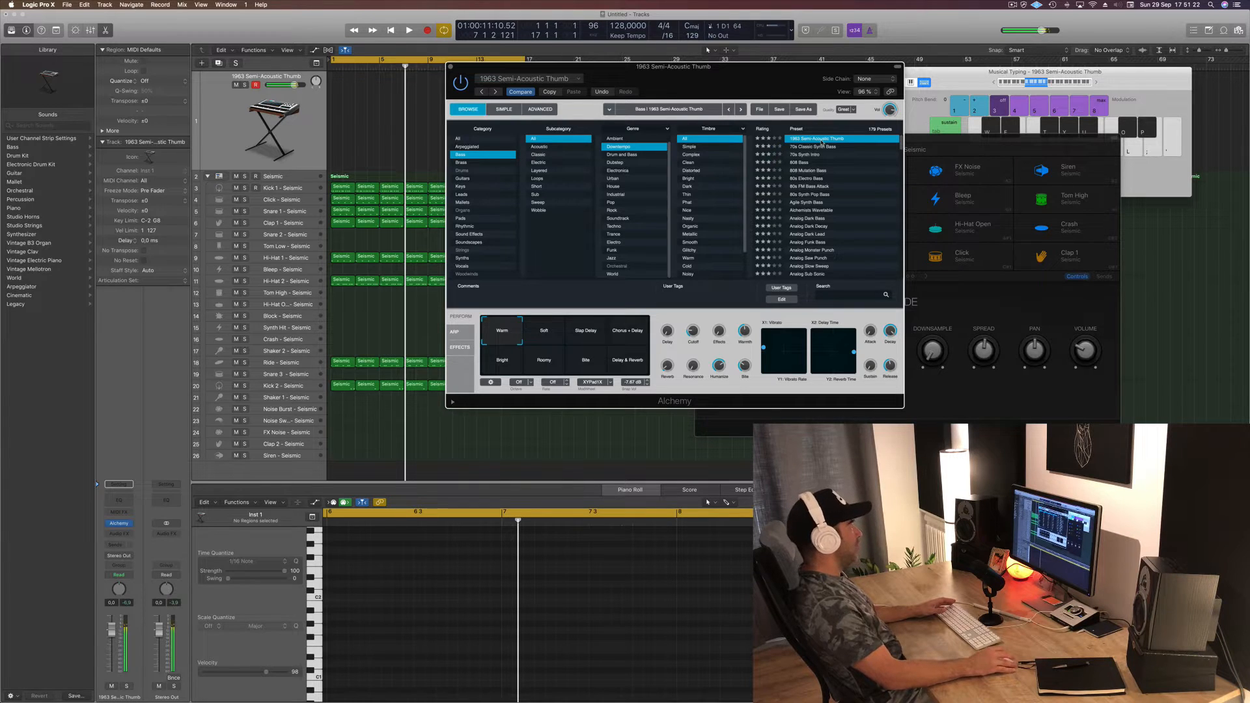
key(h)
key(l)
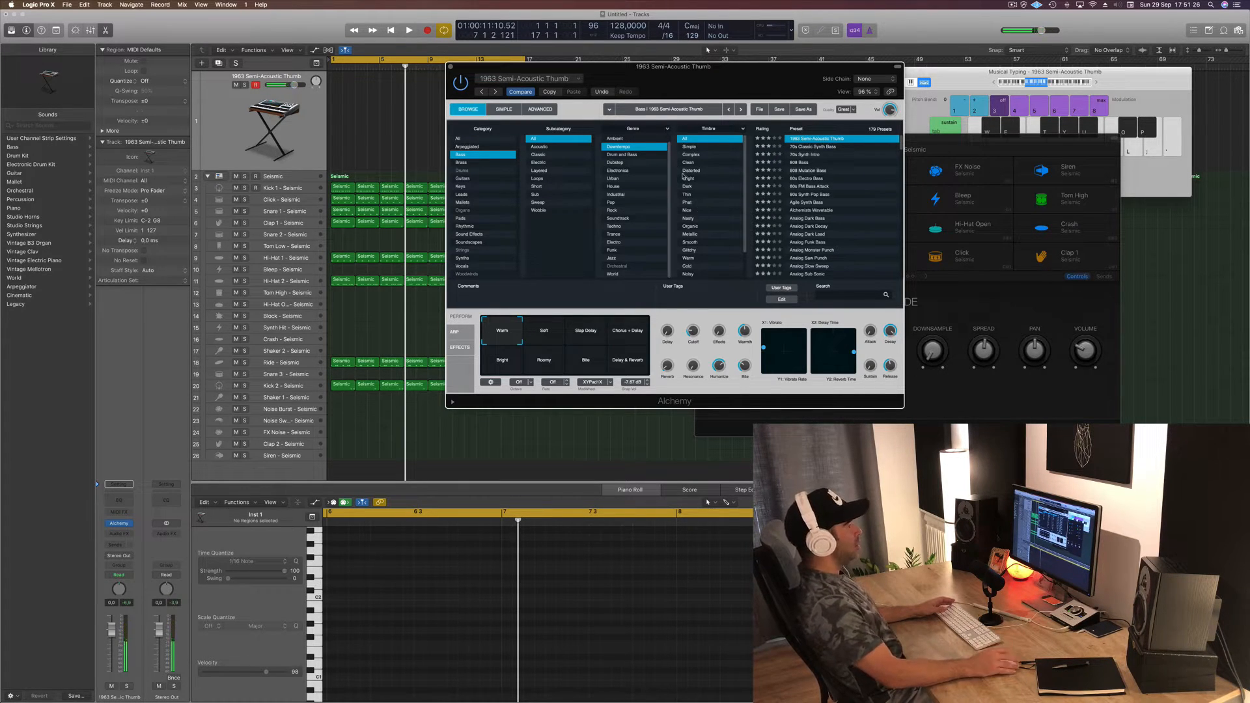
Step: Switch the genre filter to Dubstep and audition the 808 Mutation Bass preset in the C3 and C1 octaves
click(623, 163)
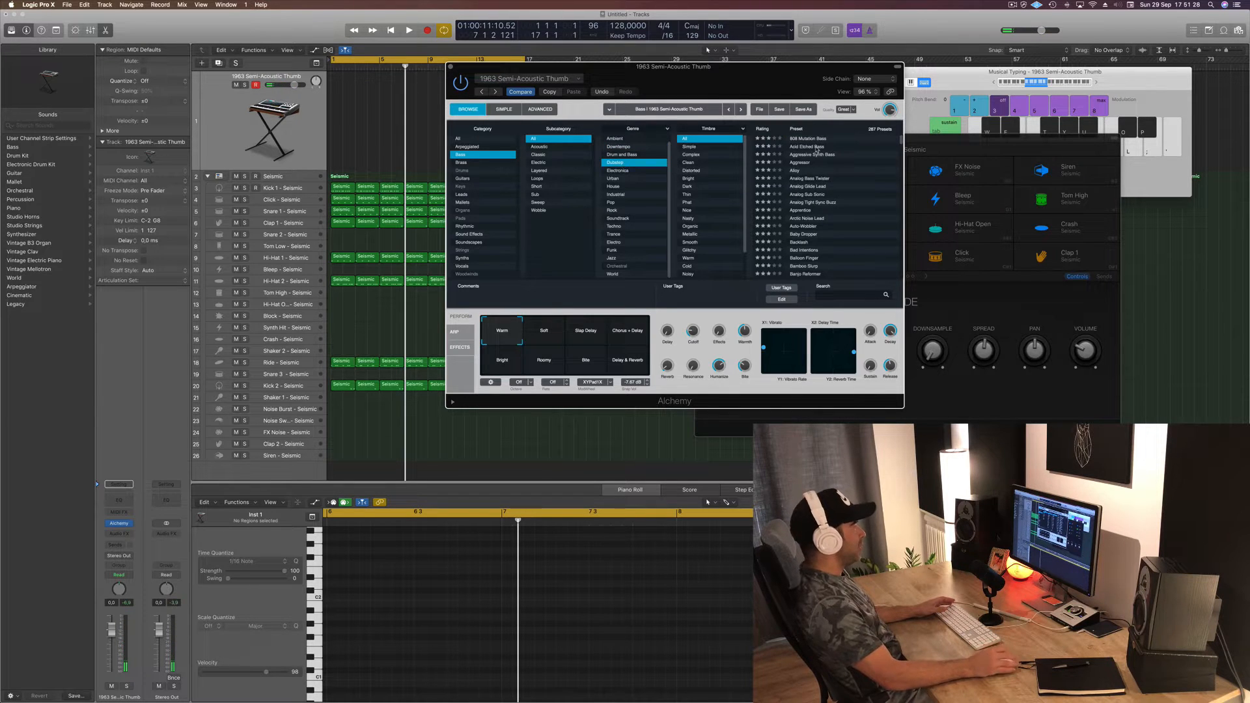
click(813, 138)
key(j)
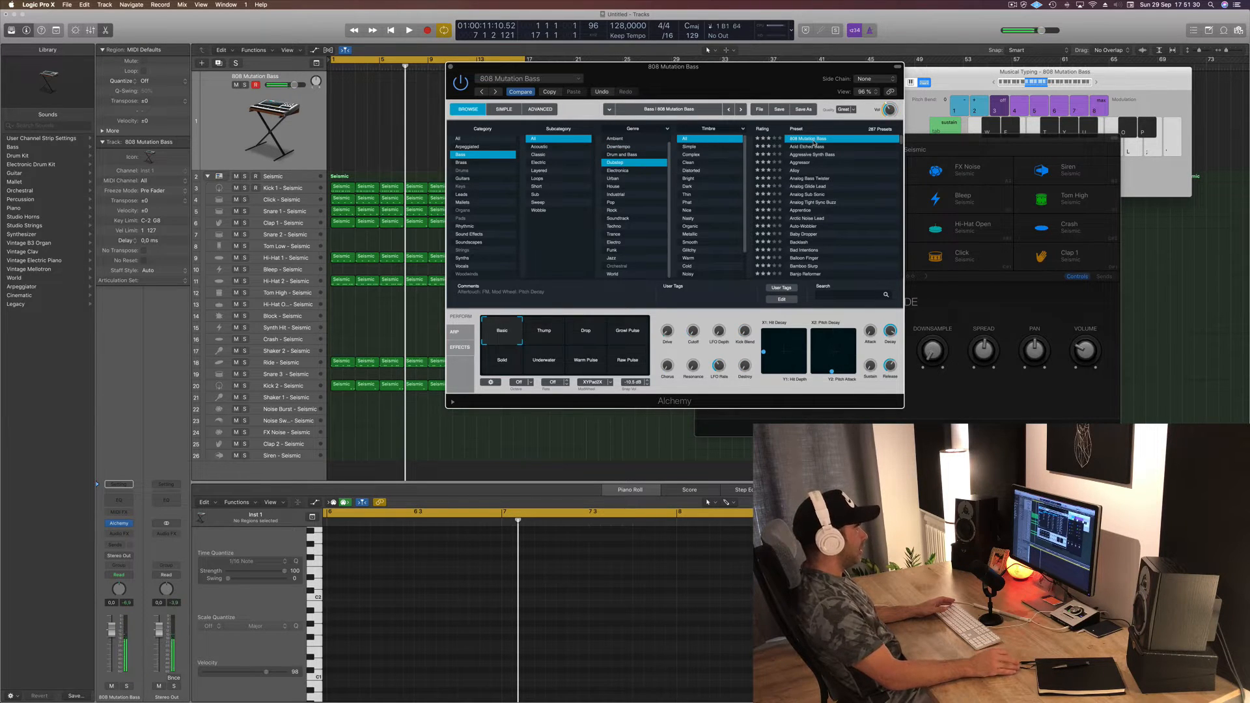
click(1055, 83)
key(k)
key(f)
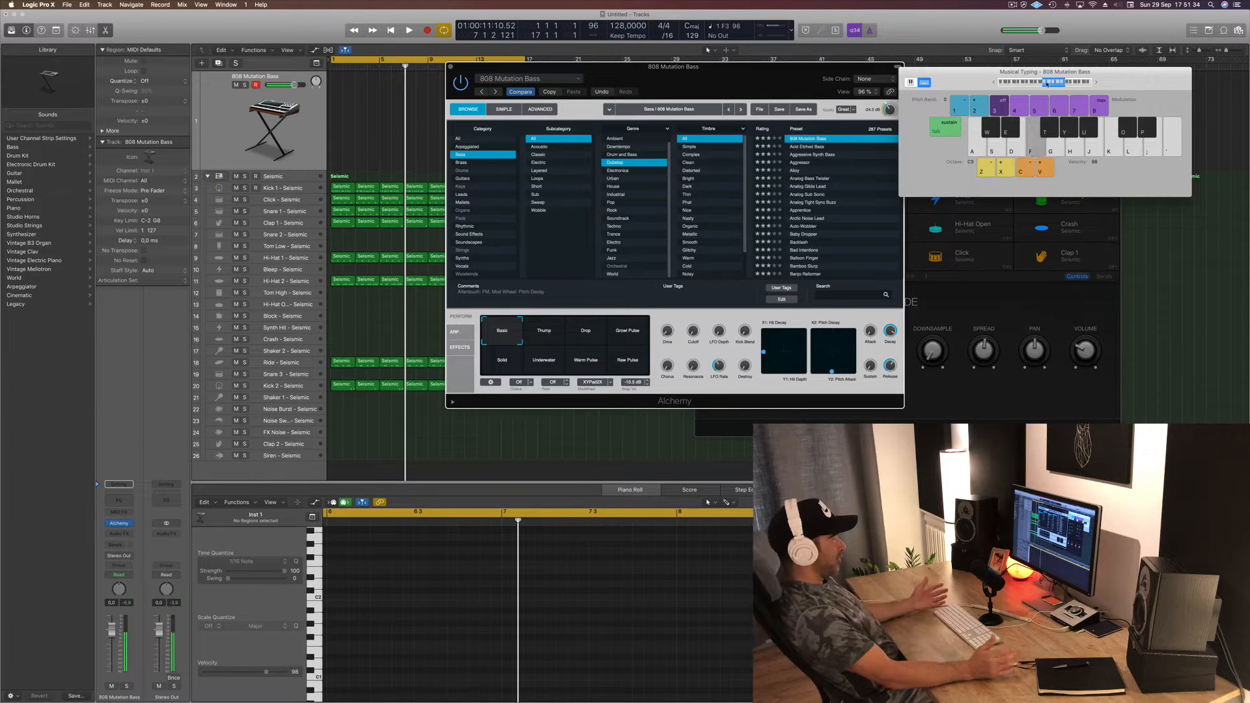
click(1039, 84)
key(h)
key(j)
key(k)
Step: Load the Aggressive Synth Bass preset and audition it with a few notes
click(812, 157)
click(811, 154)
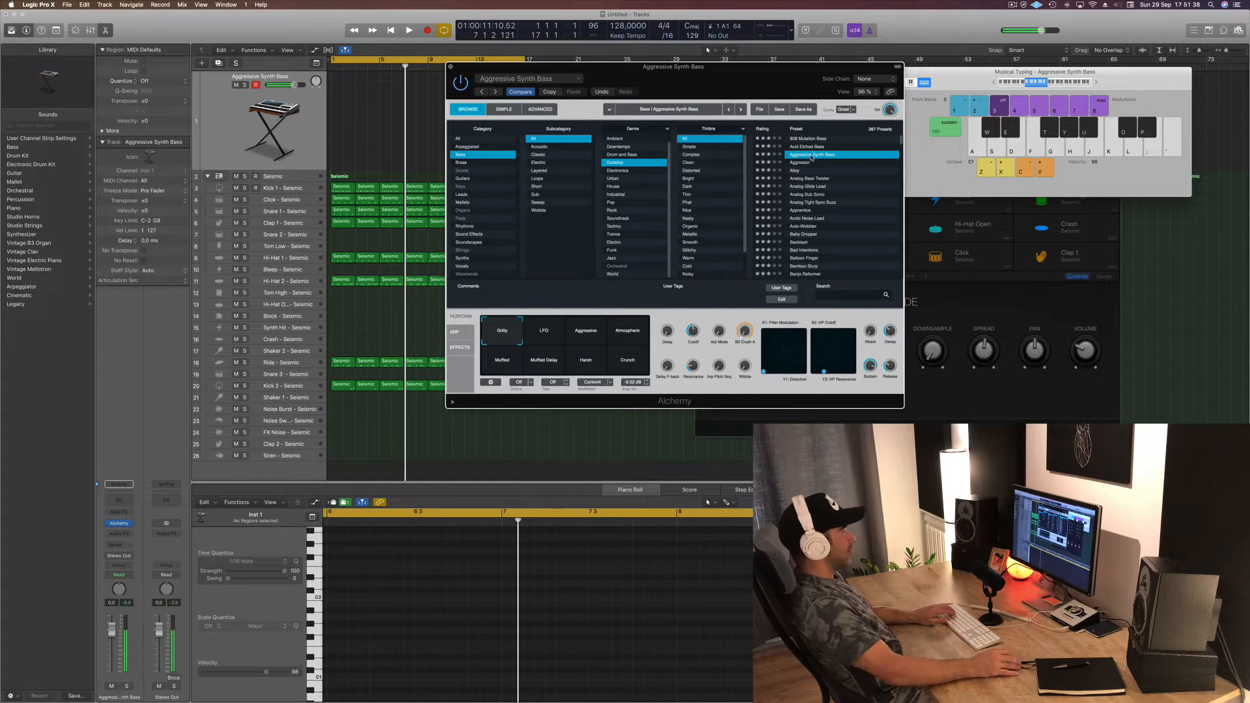
key(j)
key(k)
Step: Load the Analog Bass Twister preset and audition it with a few notes
click(810, 179)
key(k)
key(f)
key(d)
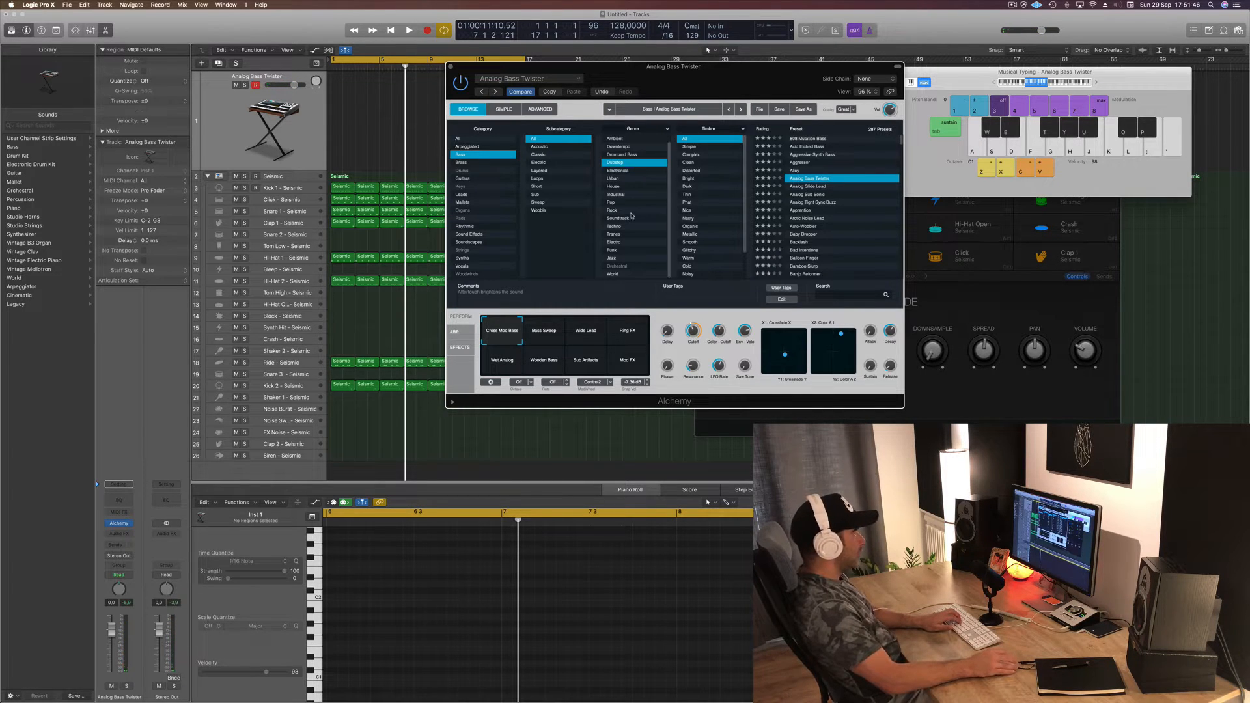
Step: Switch the genre filter to Drum and Bass and audition the Analog Bounce preset alone and over the beat
click(633, 155)
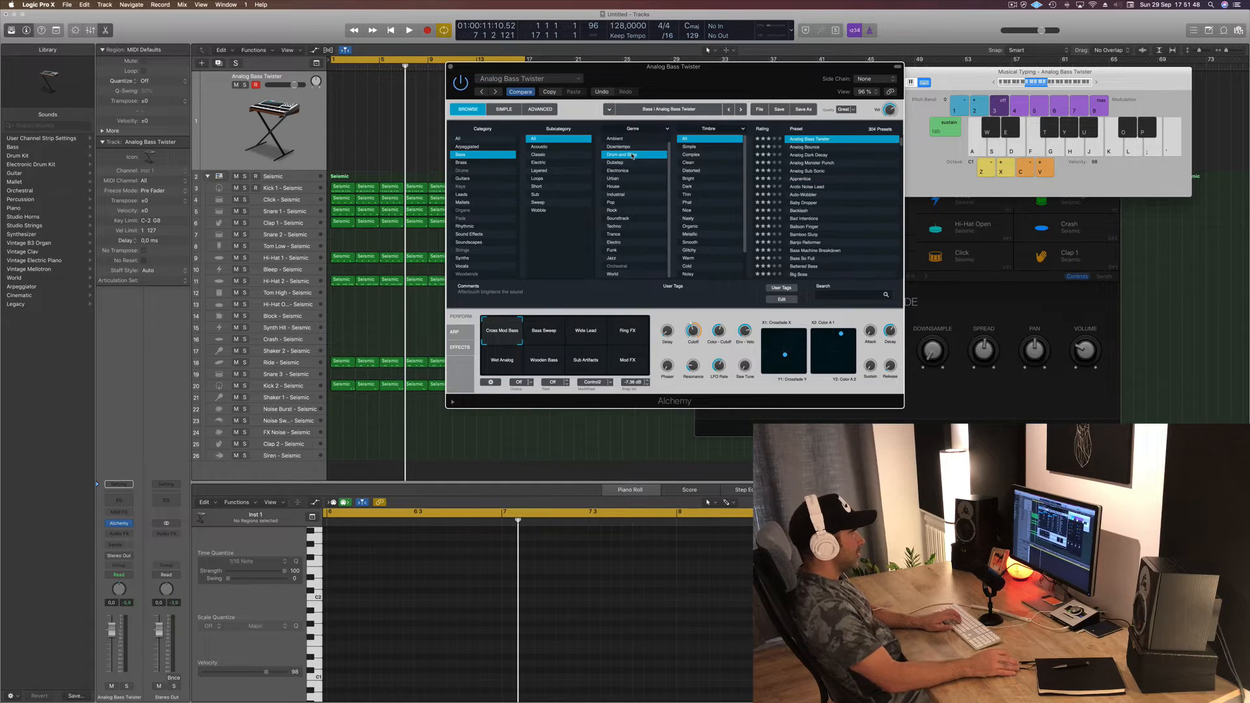
click(814, 148)
key(d)
key(h)
key(j)
key(k)
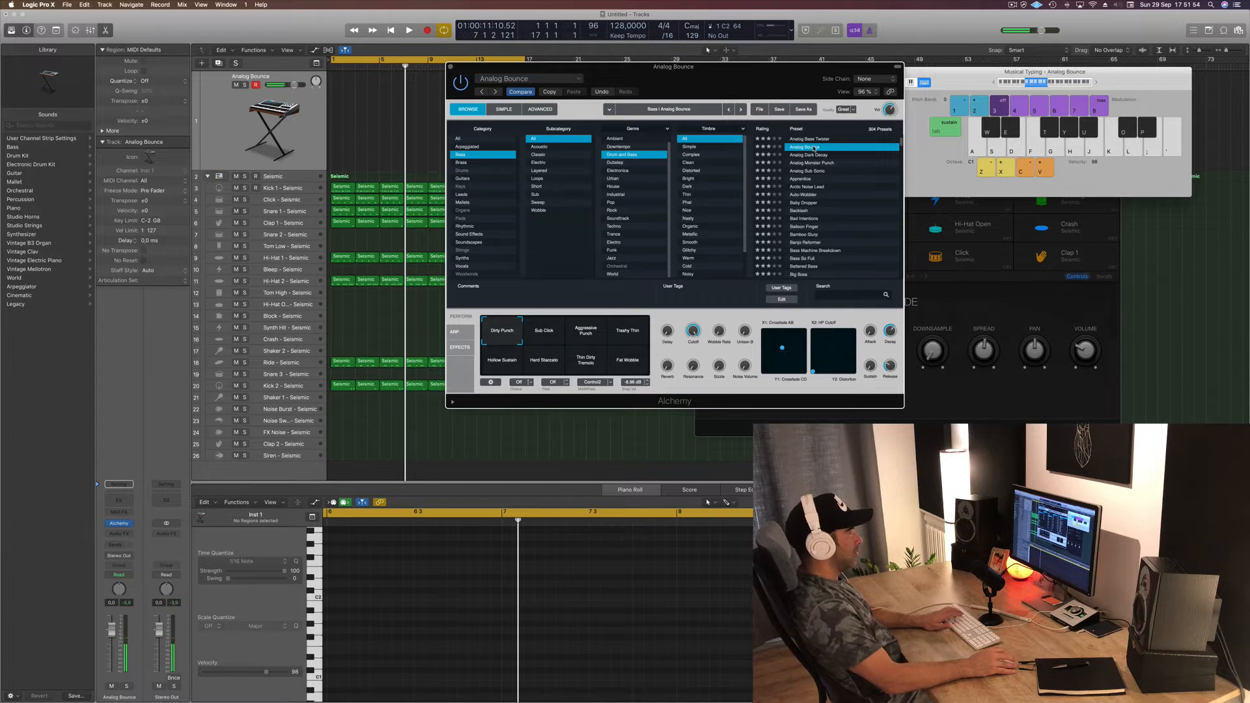
key(space)
key(h)
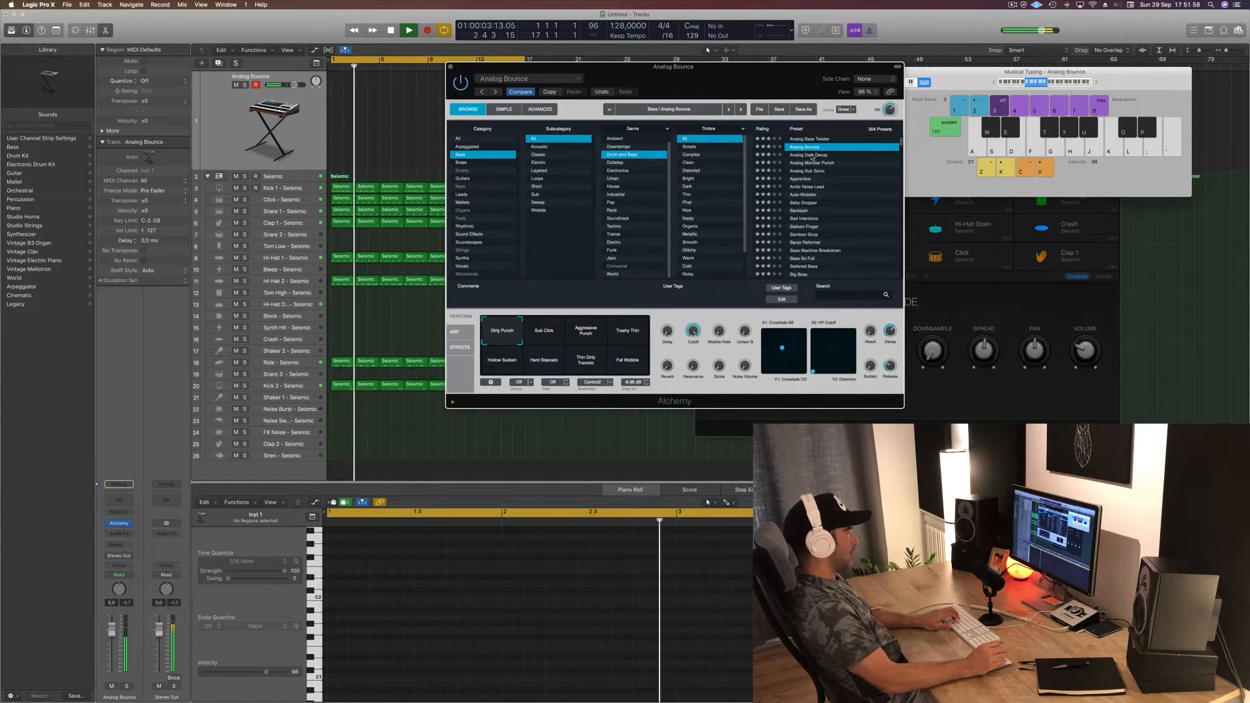
Step: Load the Analog Dark Decay preset and try a bass line over the beat from the start
click(812, 157)
key(h)
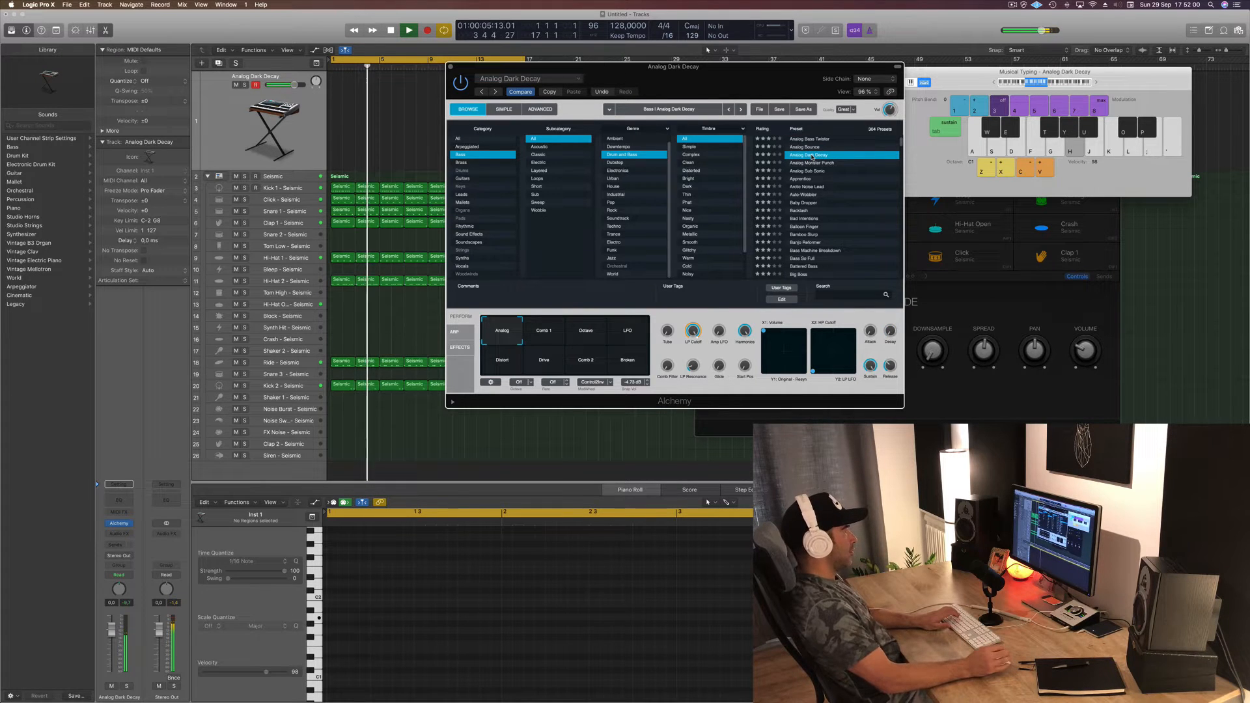
key(Return)
key(apostrophe)
key(apostrophe)
key(semicolon)
key(k)
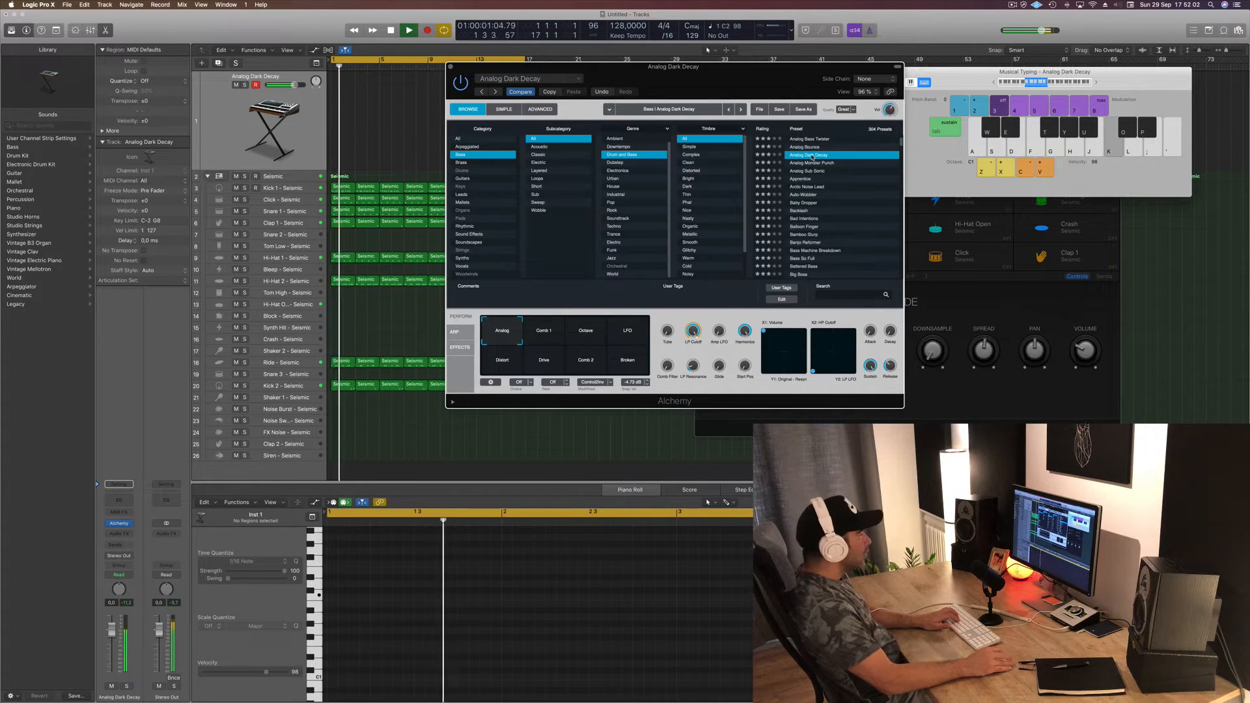
key(l)
key(semicolon)
Step: Try a higher keyboard octave, return to C1 and keep auditioning Analog Dark Decay bass notes over the beat
click(1056, 84)
drag(1056, 84, 1040, 85)
key(k)
key(l)
key(k)
key(k)
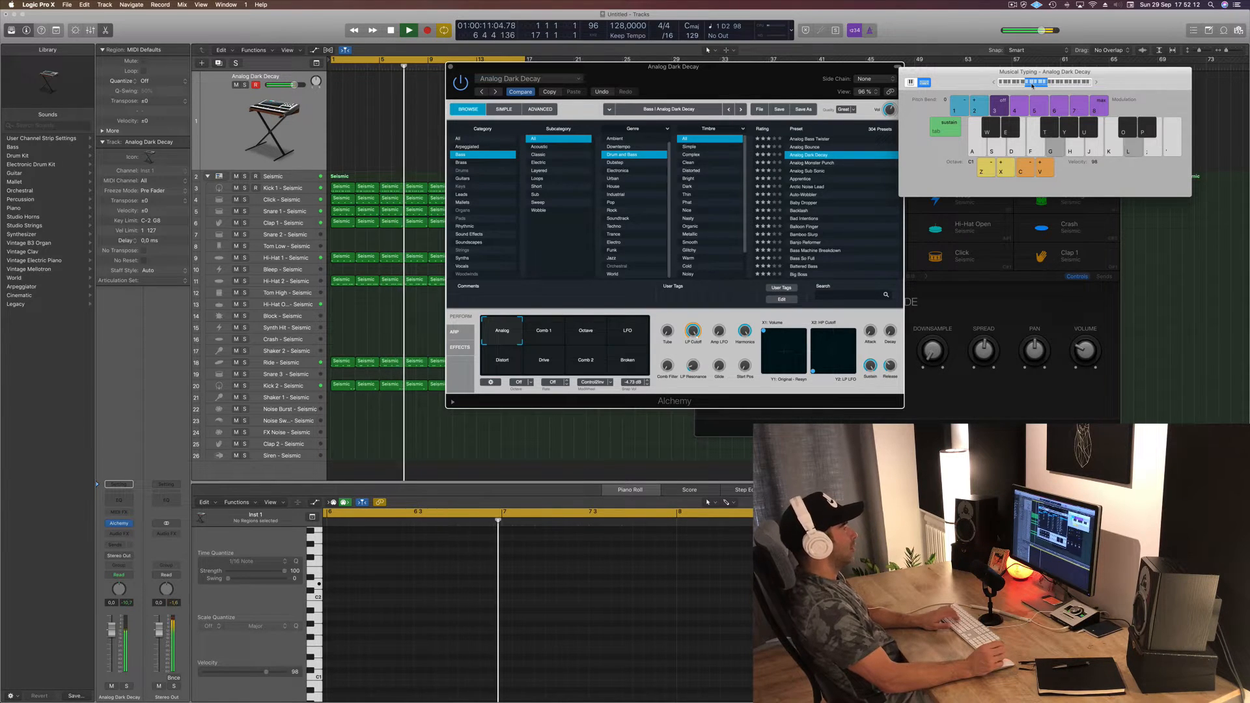
key(h)
key(l)
key(semicolon)
key(k)
key(k)
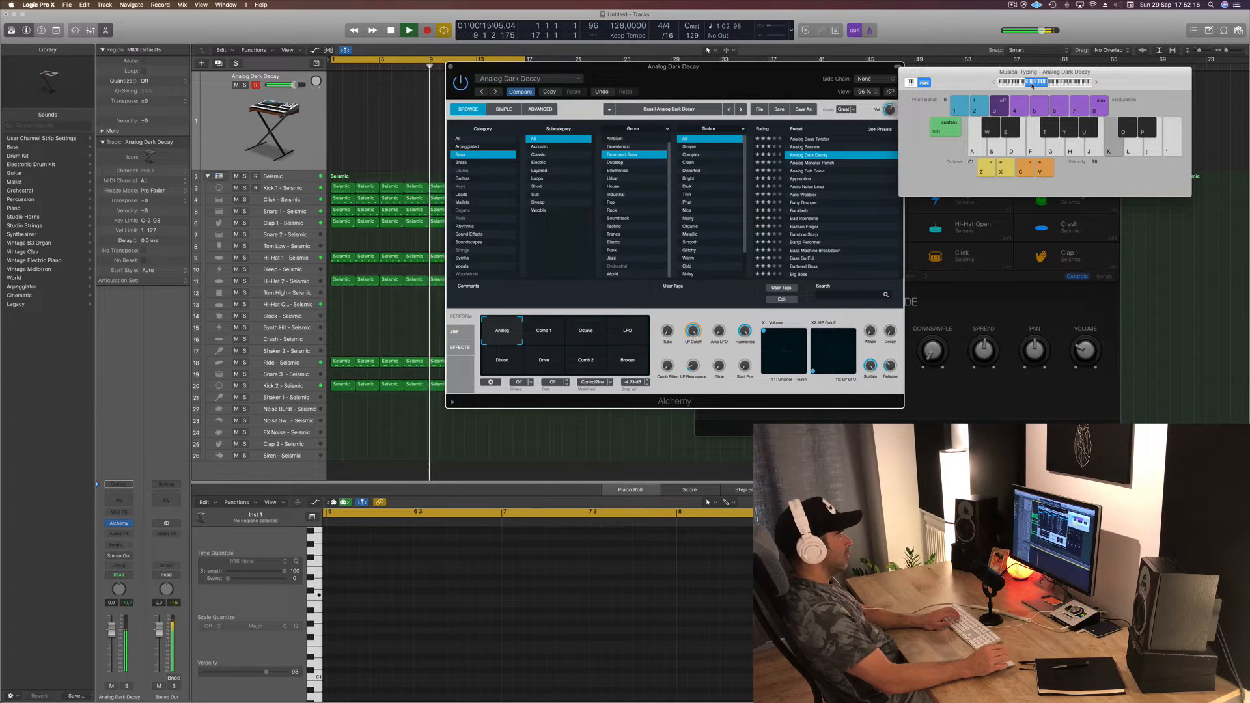
key(l)
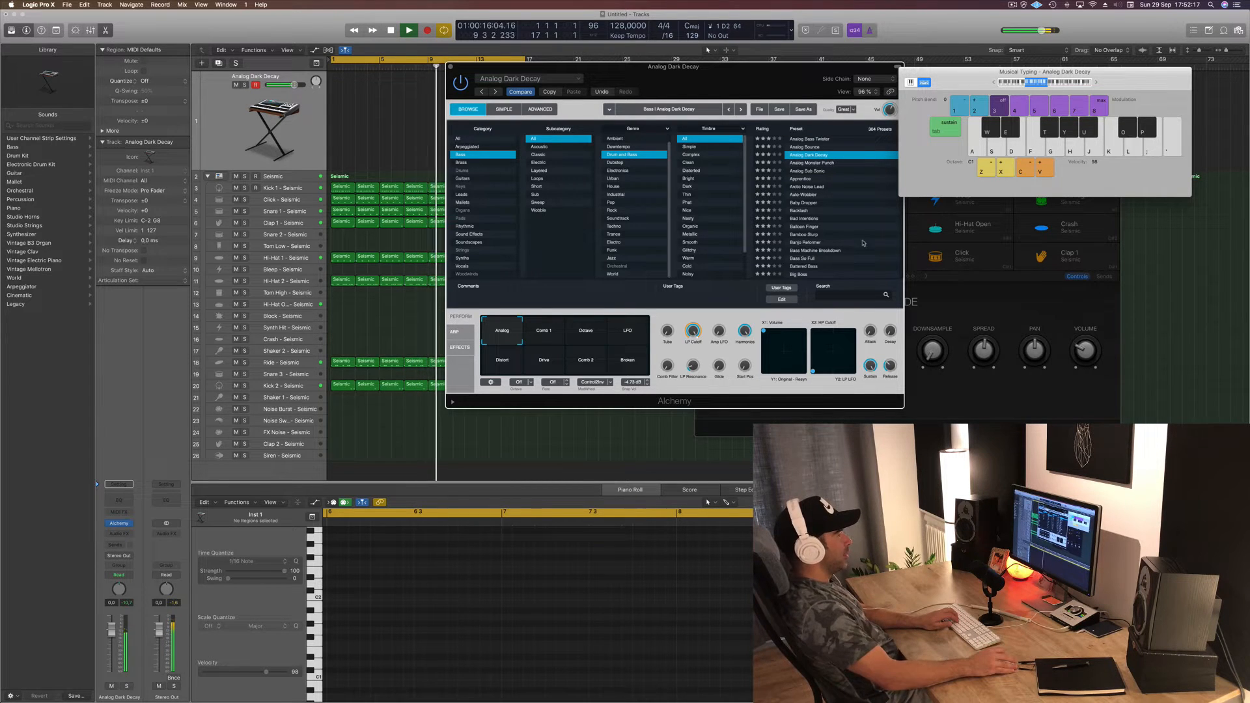
Step: Load the Analog Monster Punch preset and audition it over the beat
click(818, 163)
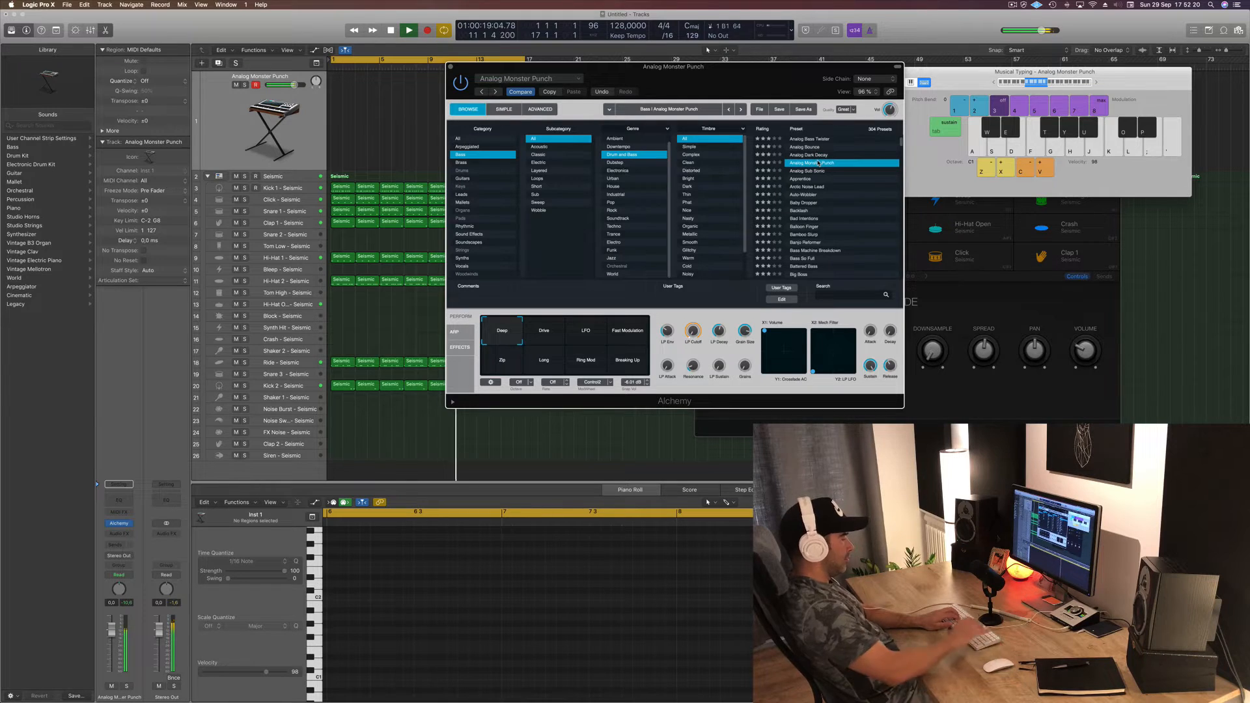
key(g)
key(k)
Step: Load the Analog Sub Sonic preset, audition it over the beat and lower the track volume to -4.8 dB
key(Down)
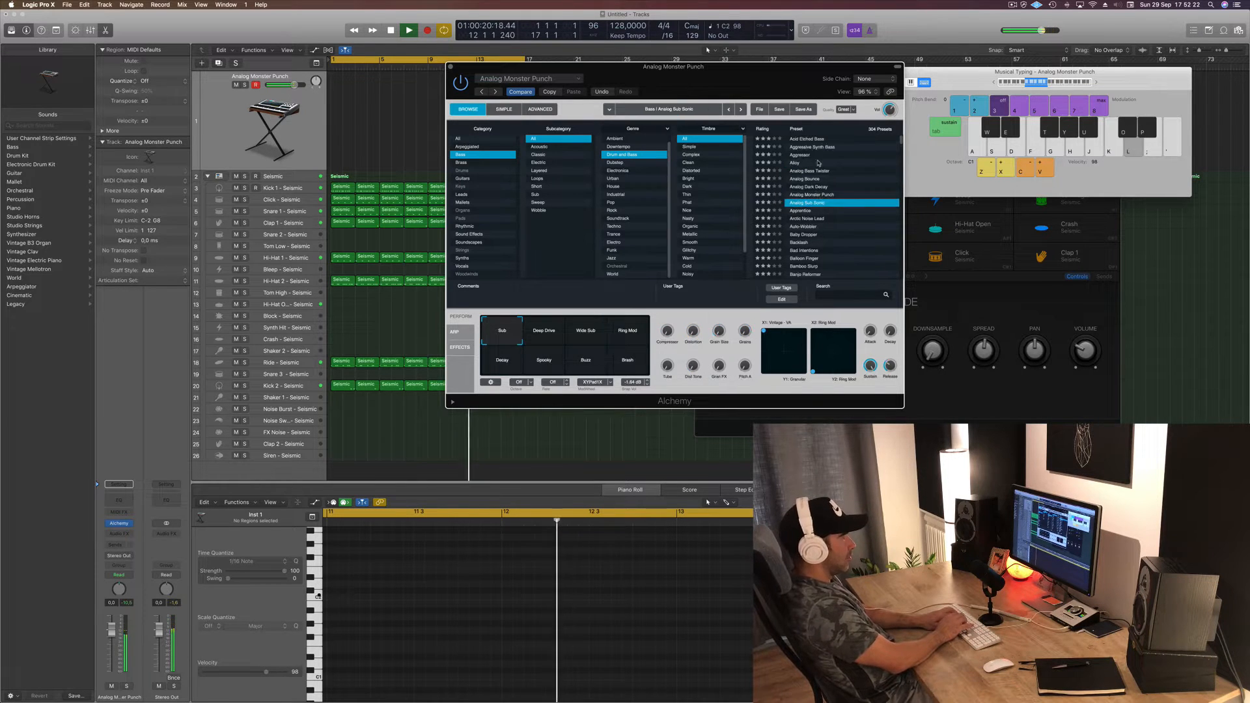
key(l)
key(j)
key(k)
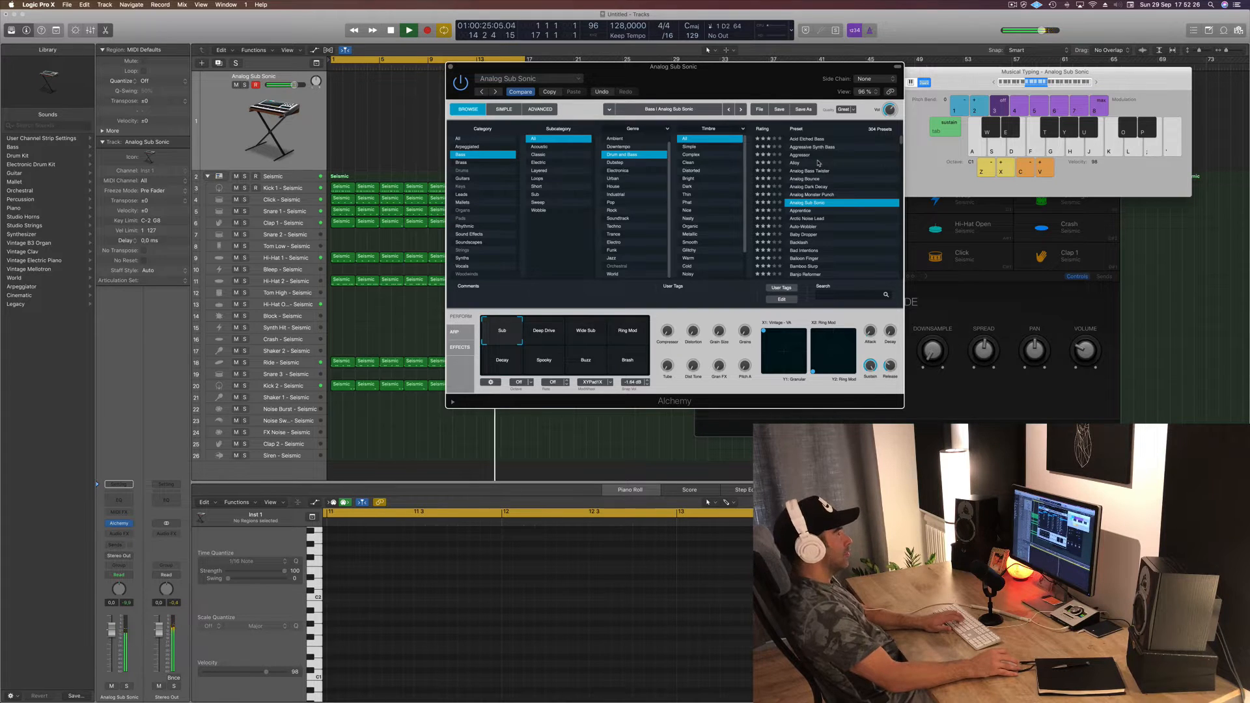
drag(109, 635, 110, 638)
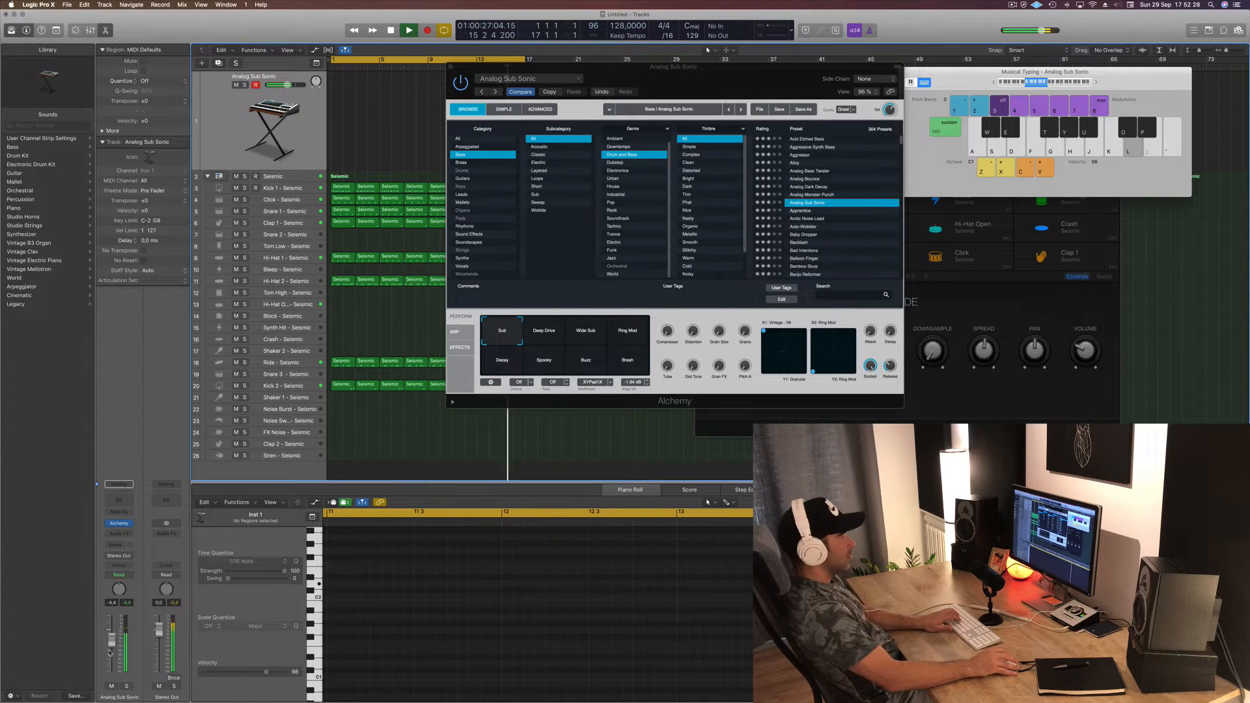
key(k)
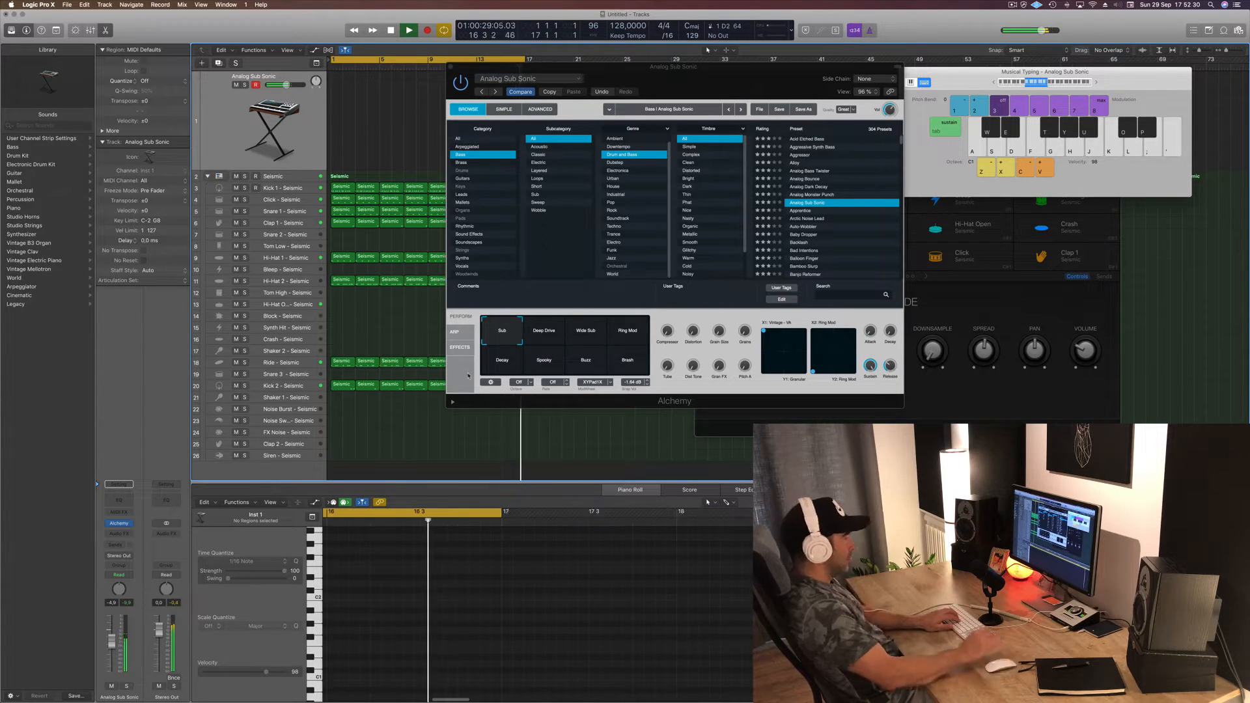
key(j)
Step: Step through the Drum and Bass presets below Analog Sub Sonic and load Bass Machine Breakdown
click(800, 211)
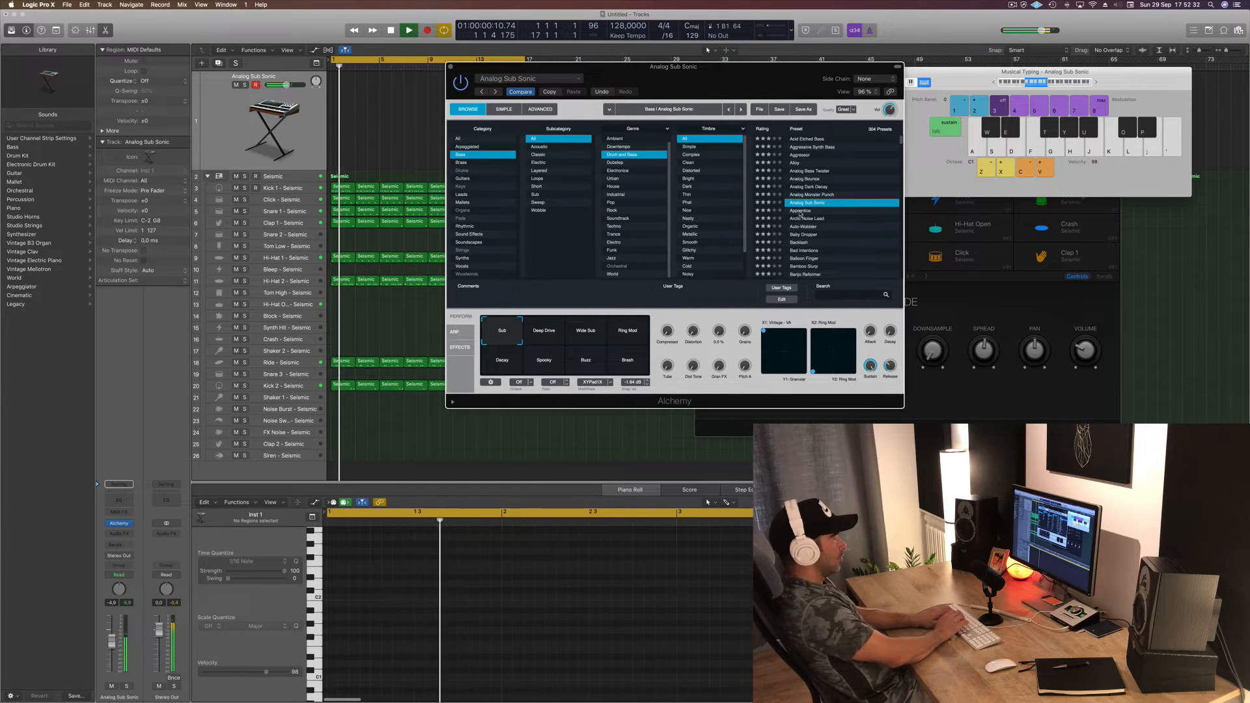
key(Down)
key(Down)
key(Down)
key(Down)
key(Down)
key(Down)
key(Down)
key(Down)
key(Down)
key(Down)
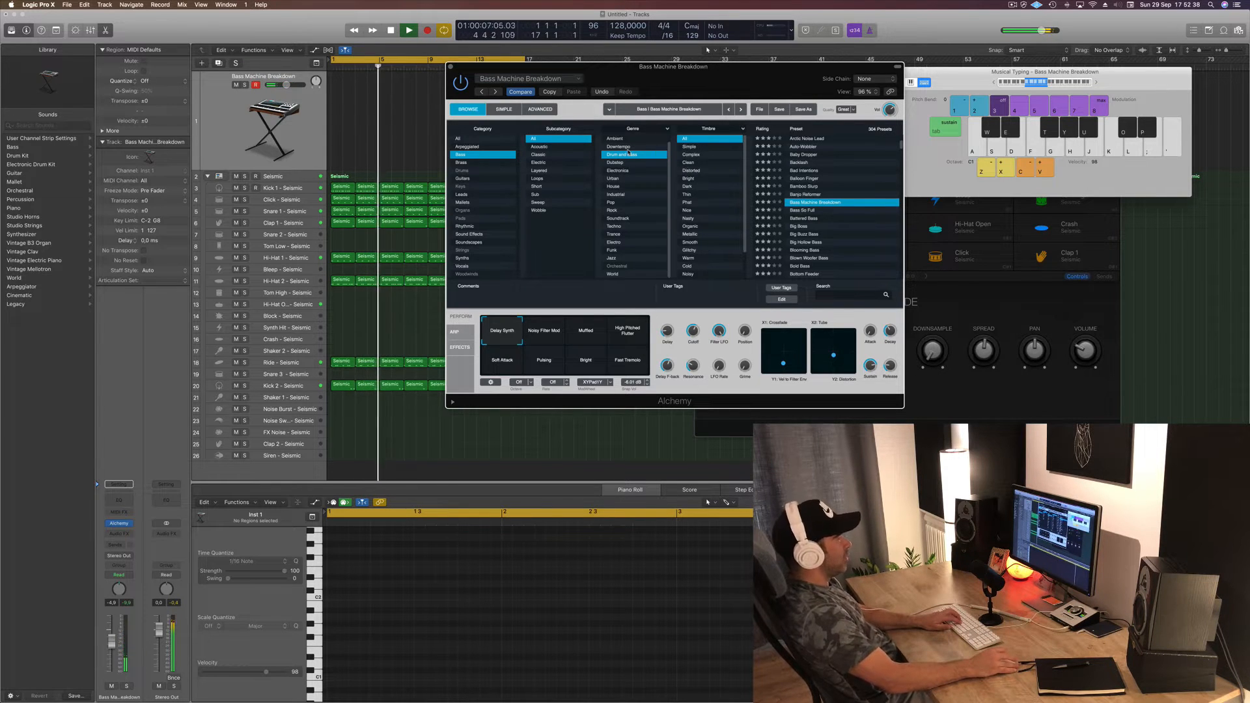
Step: Audition the first Drum and Bass presets over the beat, from 80s FM Bass Attack to Aggressor
scroll(829, 151, up, 10)
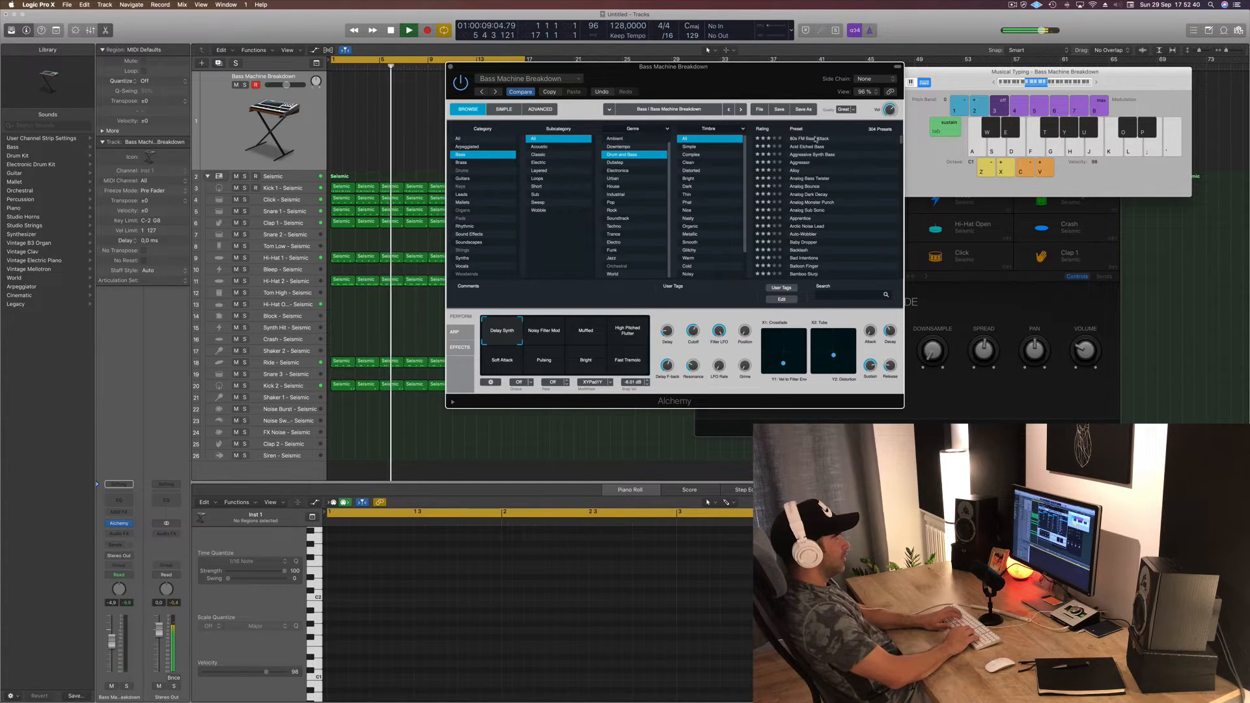
click(815, 140)
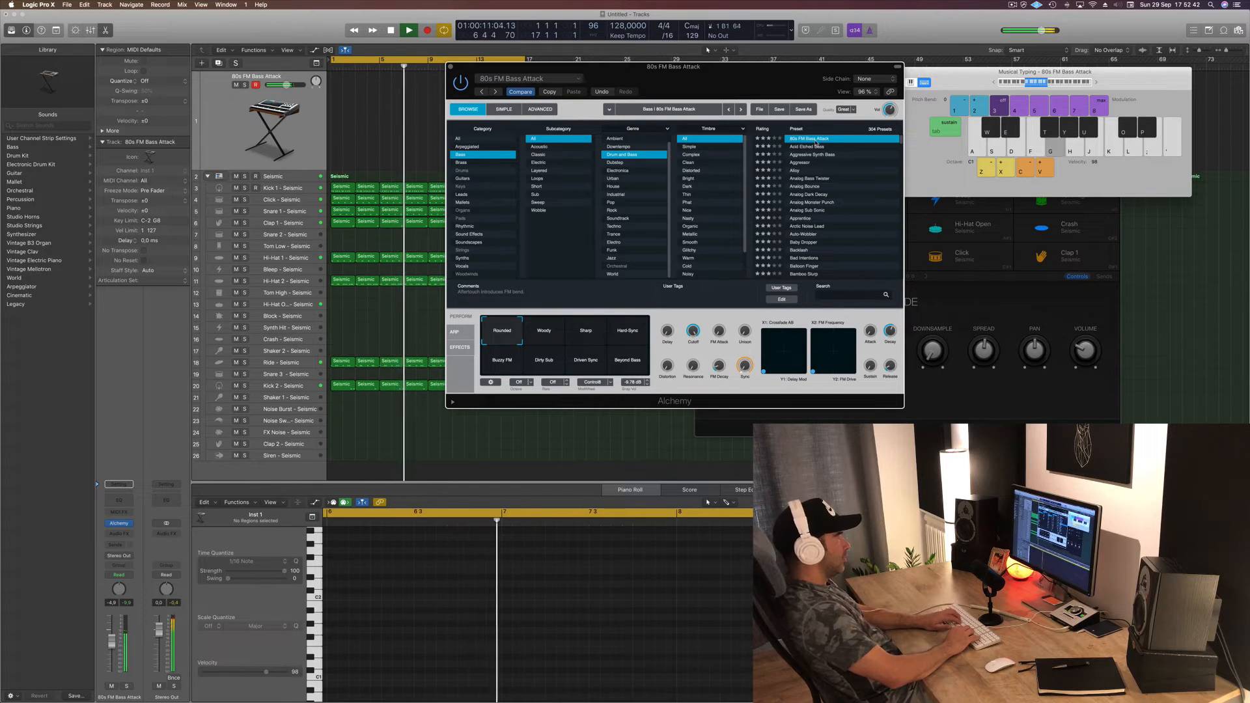
click(815, 145)
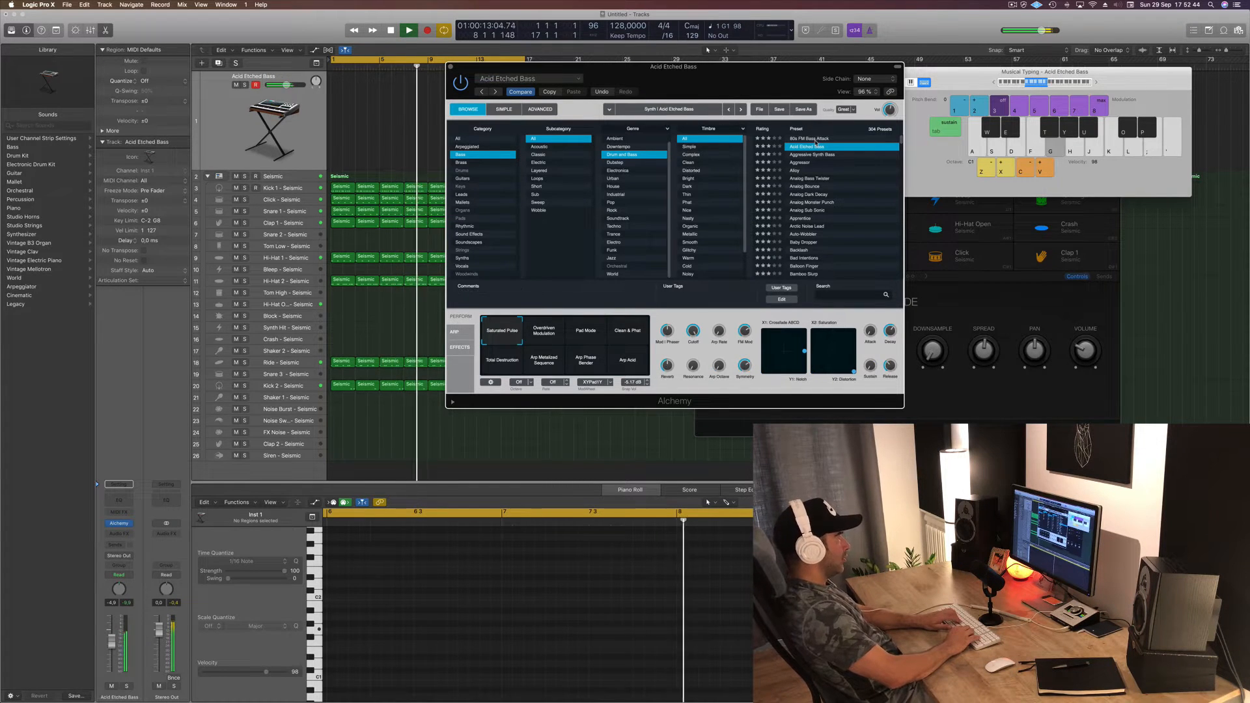
key(Down)
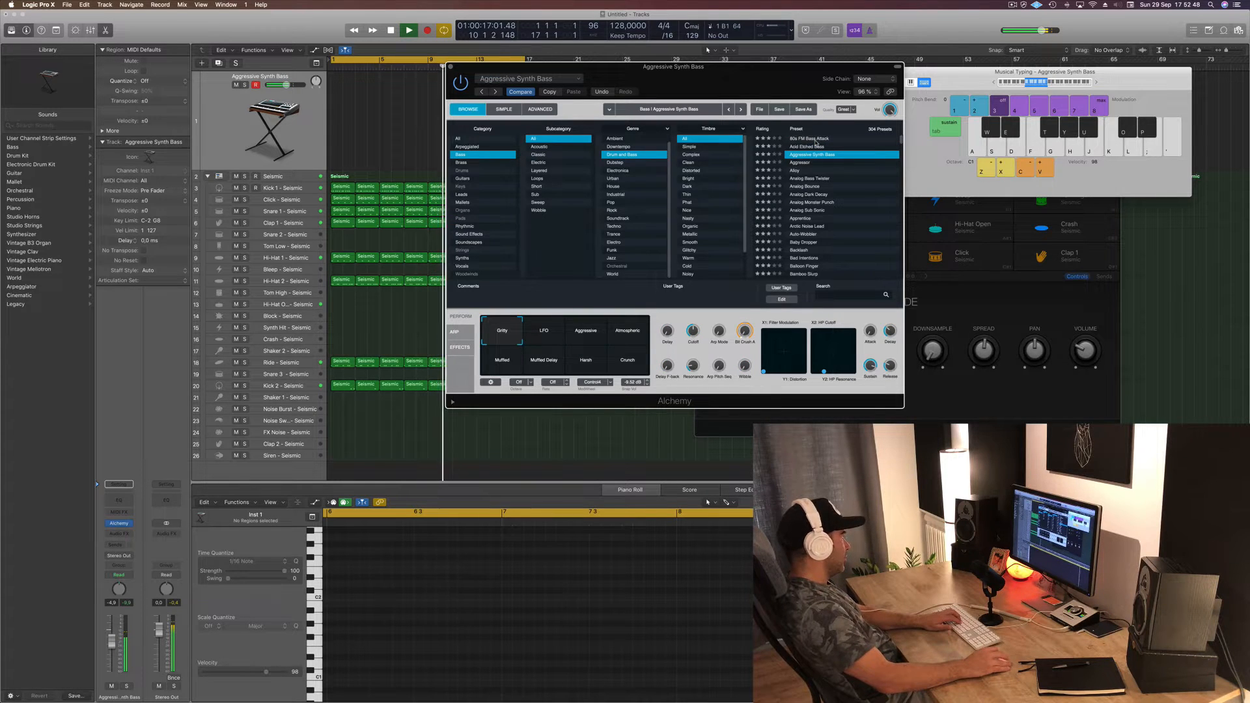
key(Down)
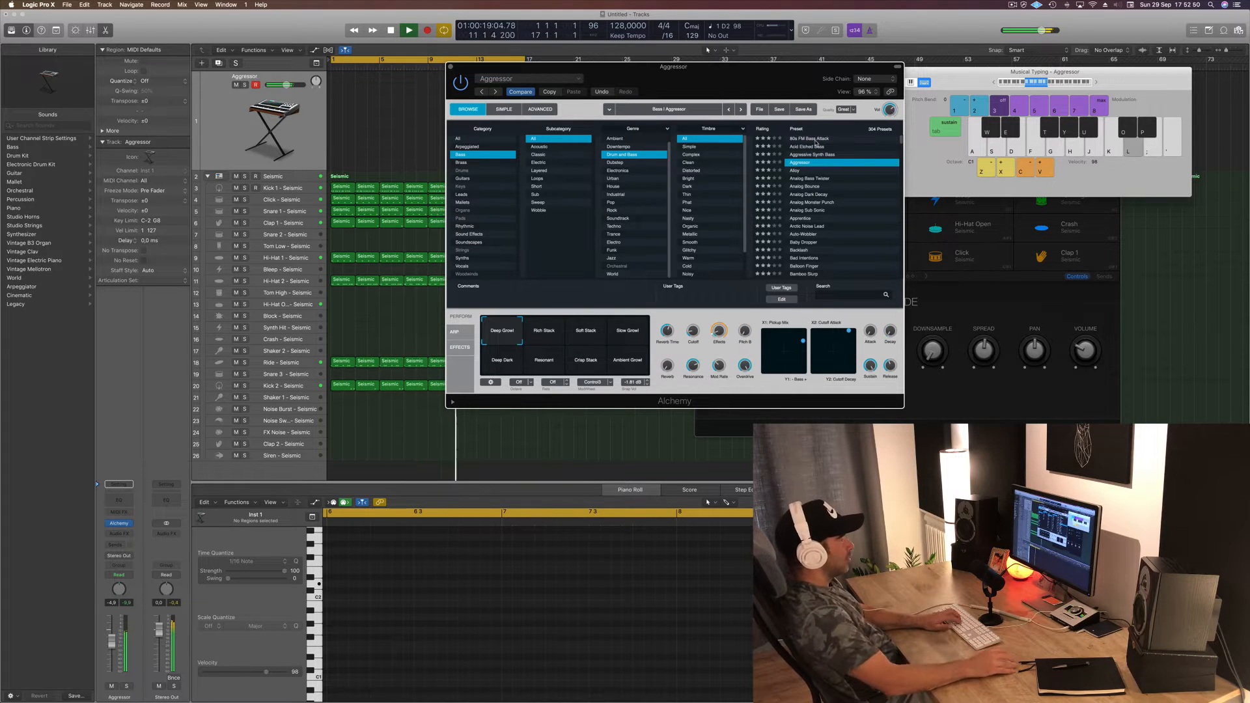
Step: Load the Alloy preset and audition it with several low and high notes over the beat
key(Down)
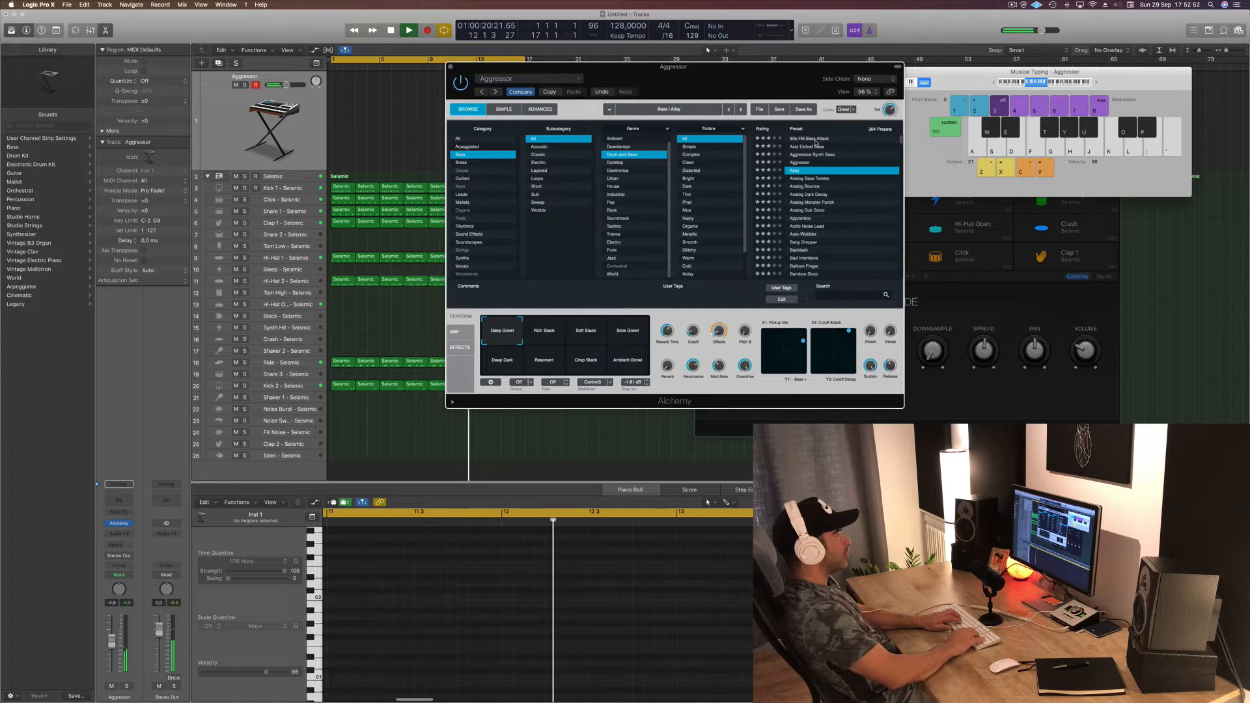
key(g)
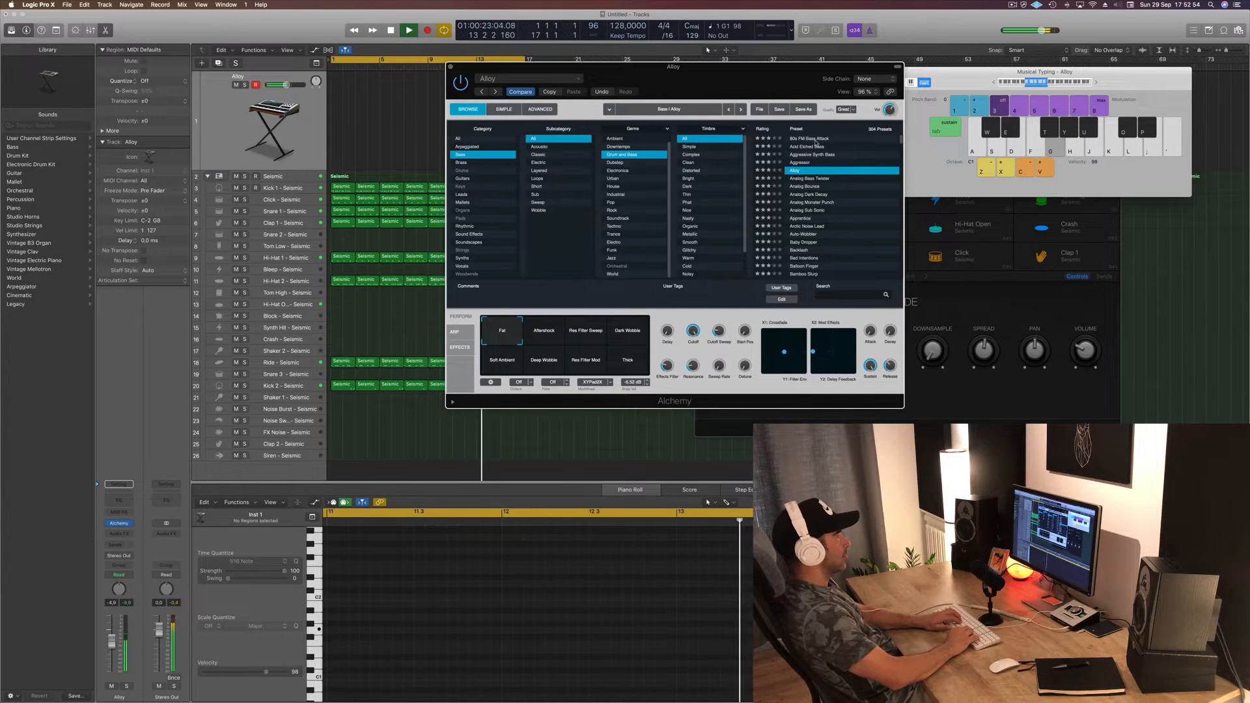
key(k)
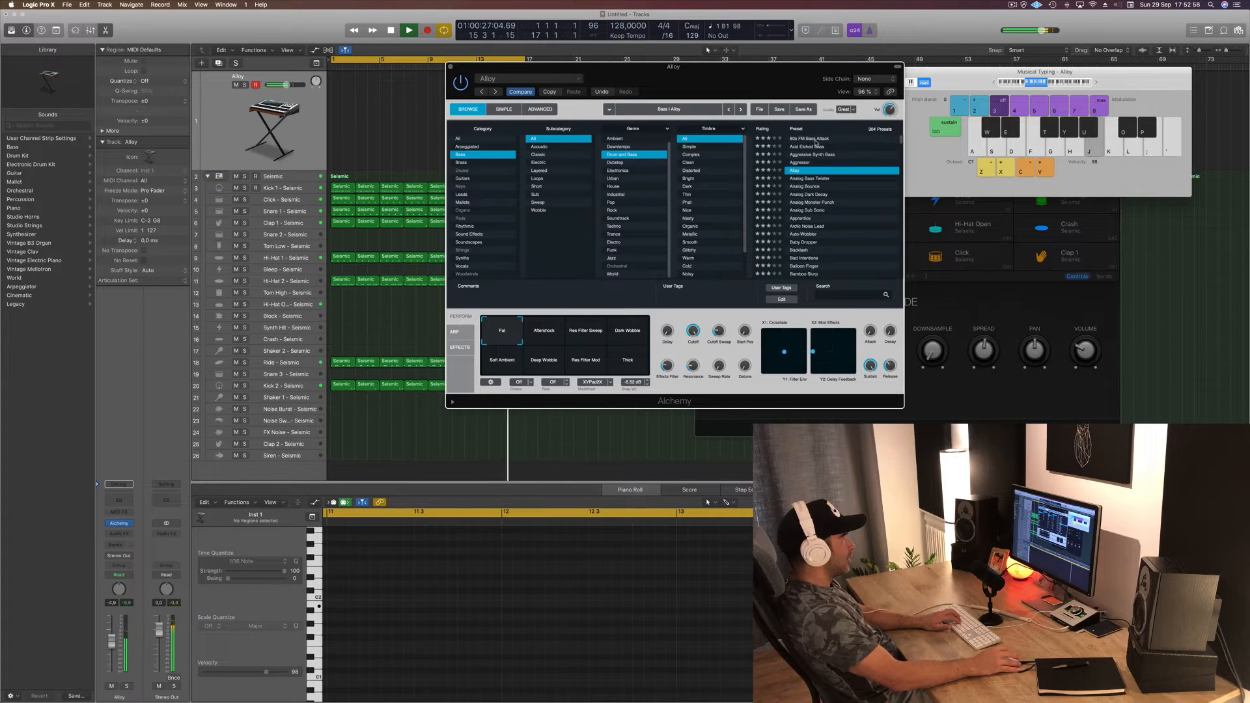
key(apostrophe)
key(semicolon)
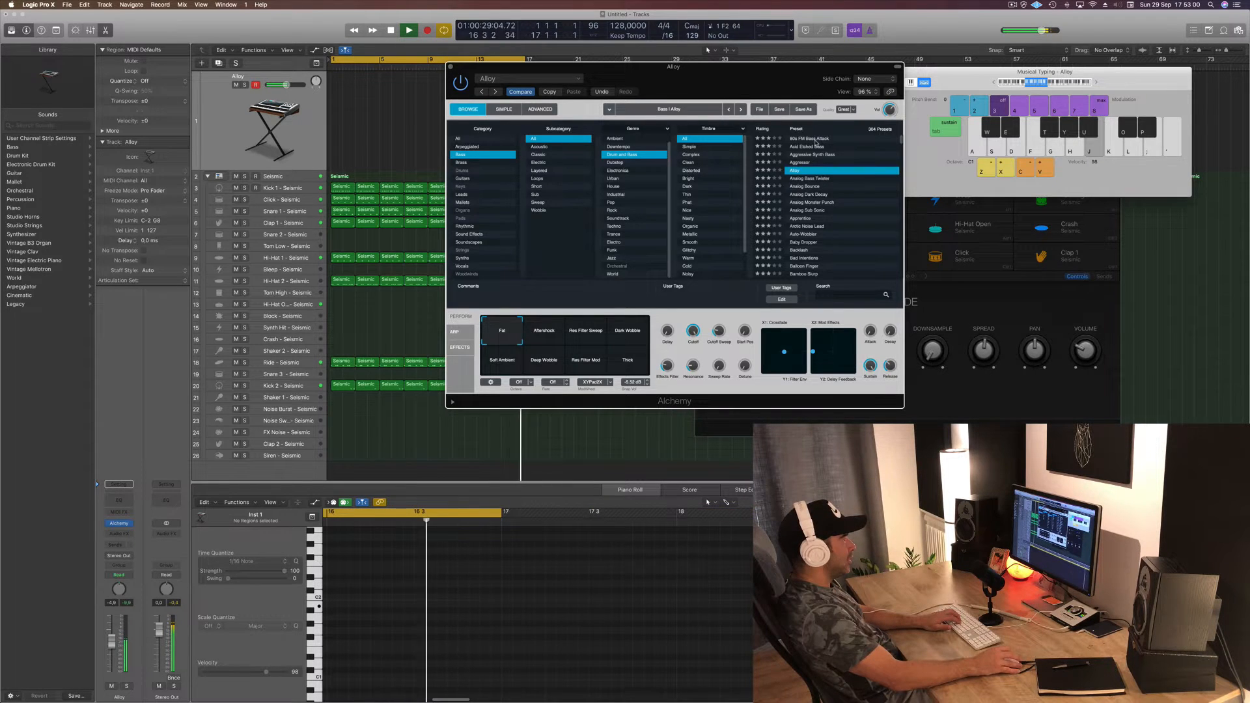
key(k)
key(l)
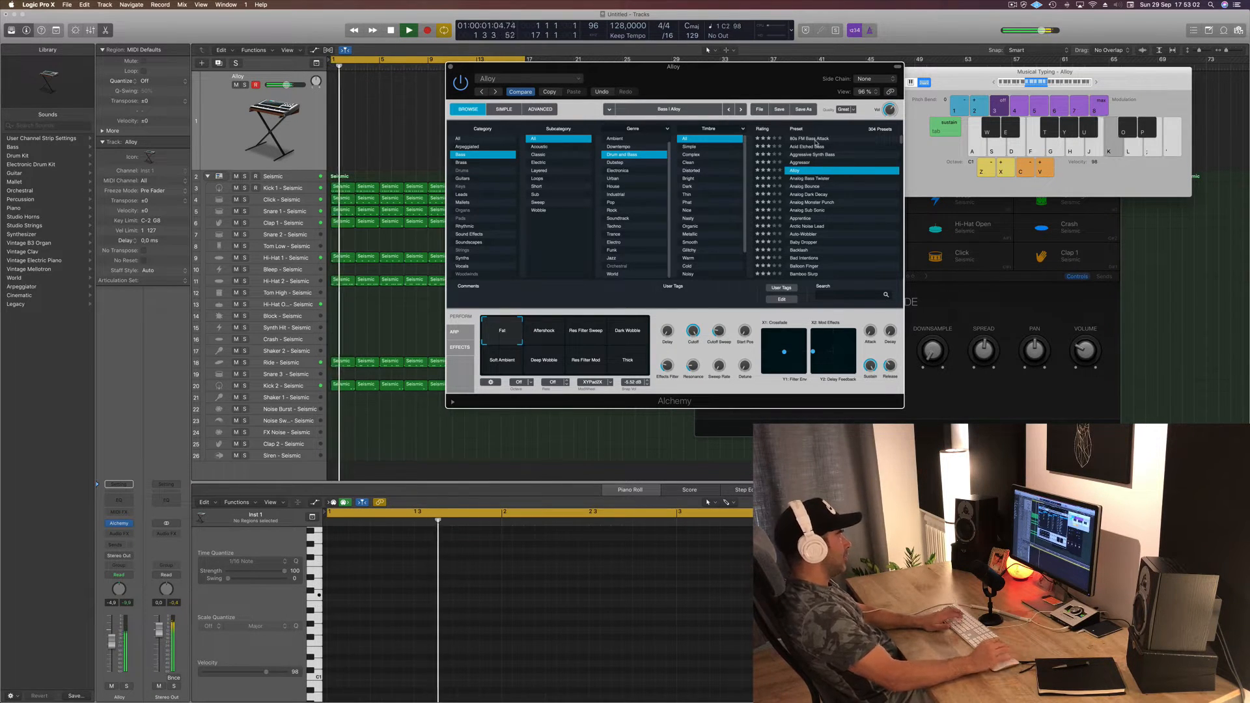
Step: Audition the analog bass presets one after another over the beat, from Analog Bass Twister to Analog Sub Sonic
key(Down)
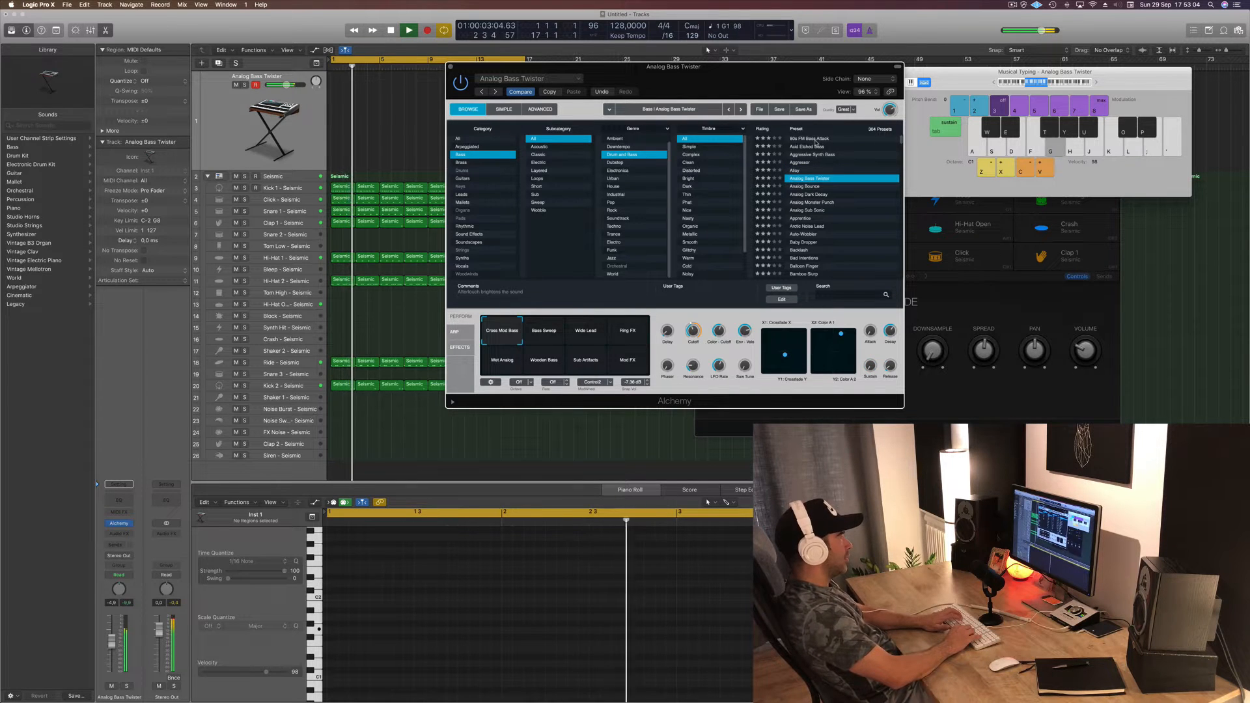
key(Down)
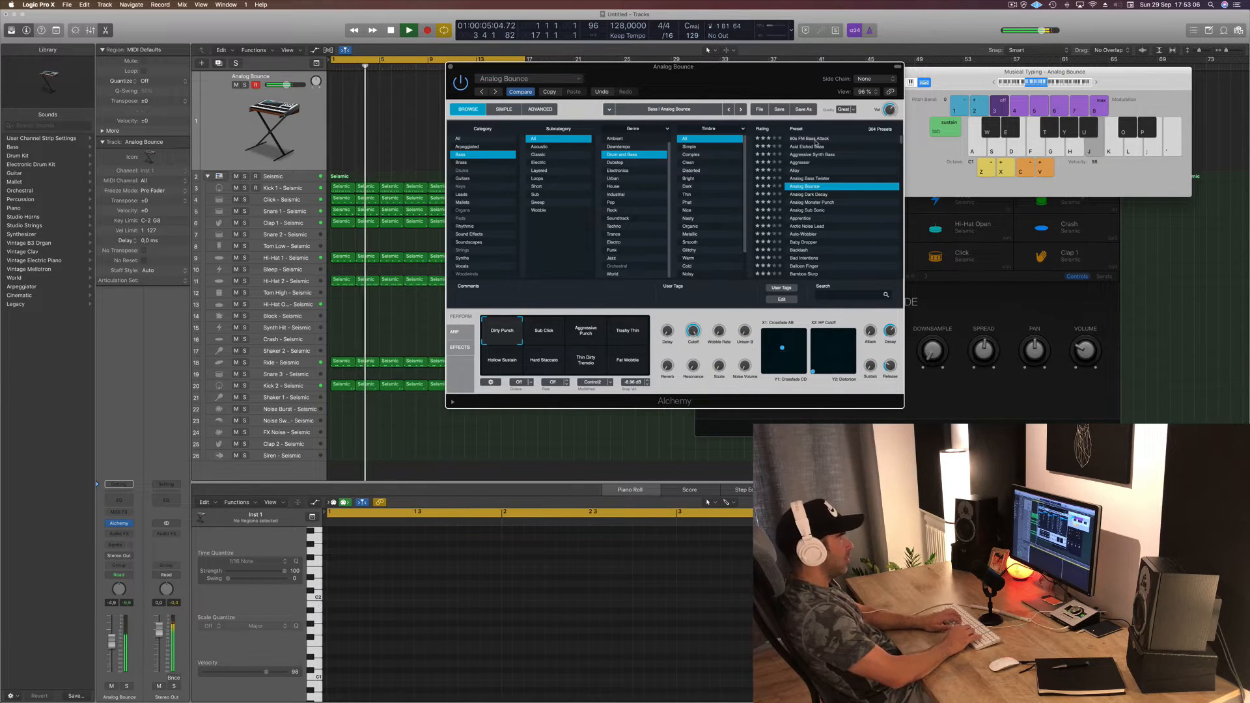
key(Down)
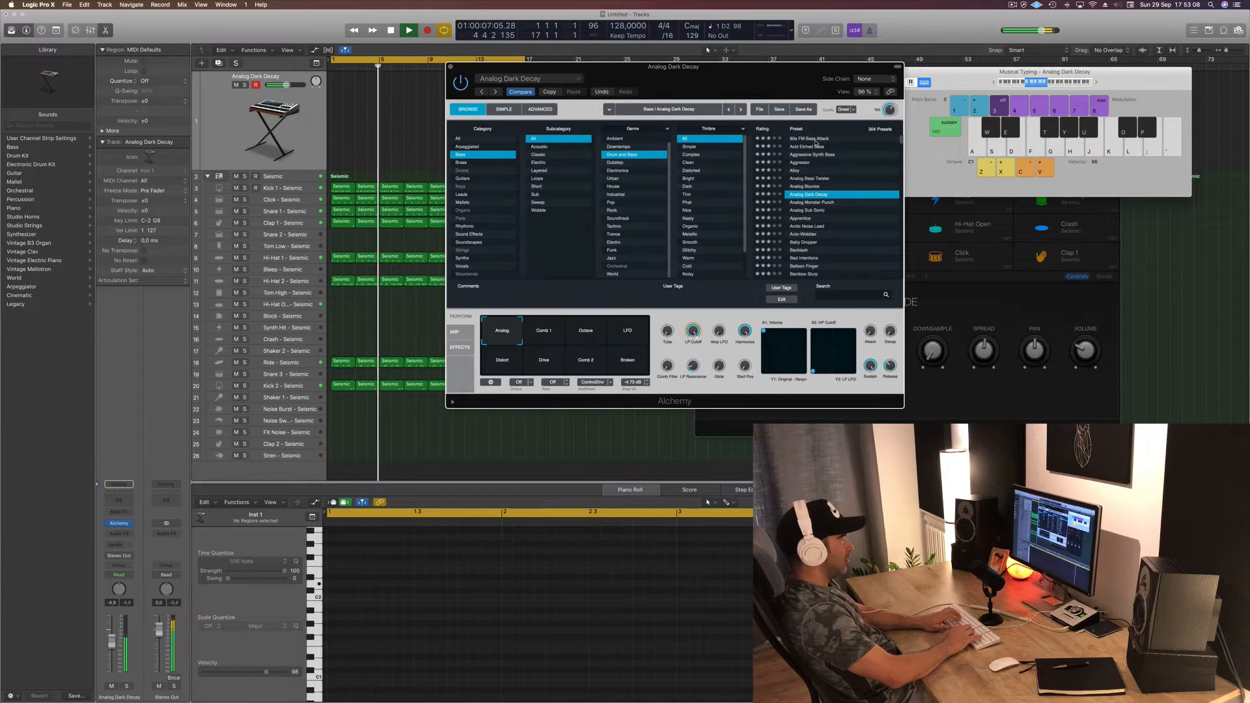
key(Down)
key(Down)
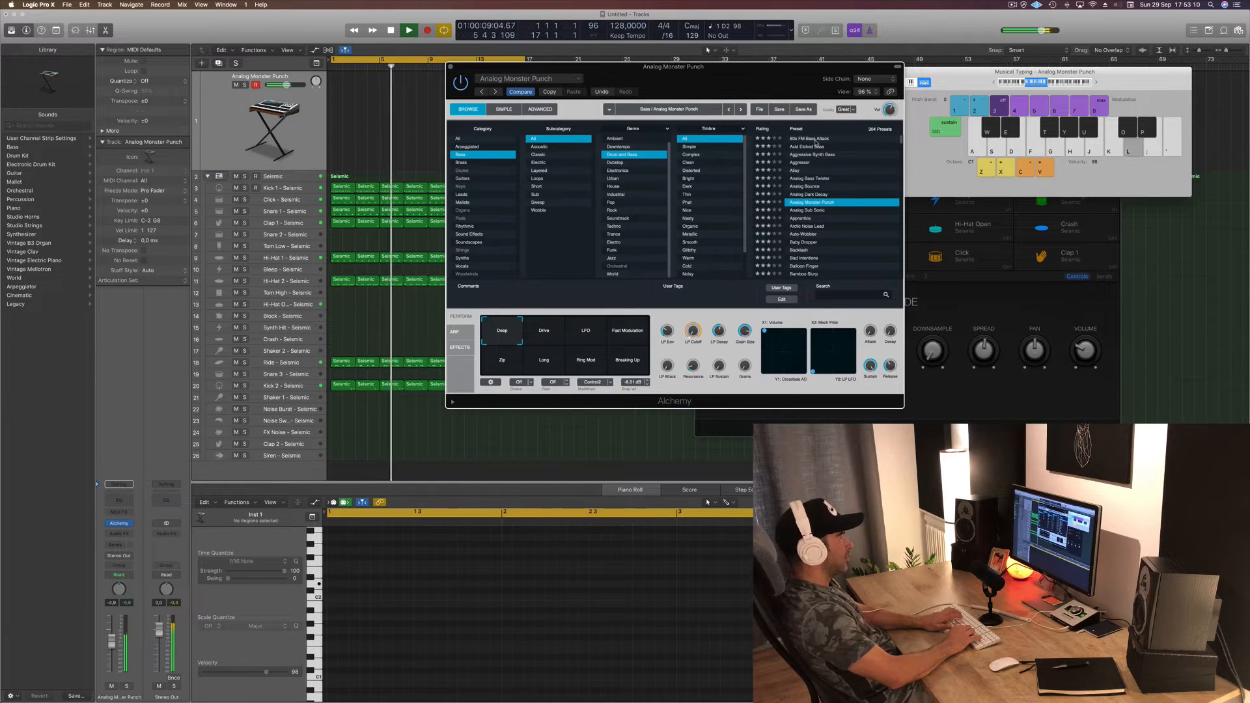
key(j)
key(g)
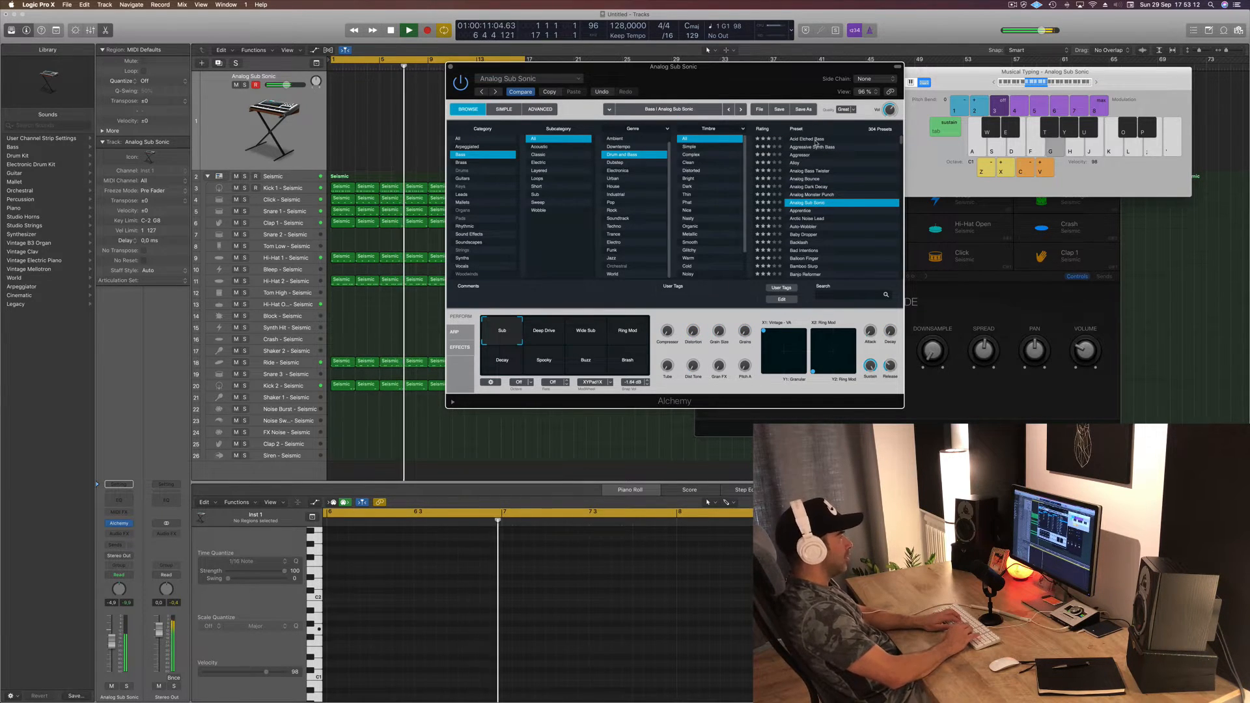
Step: Audition the Apprentice, Arctic Noise Lead and Auto-Wobbler presets over the beat
key(Down)
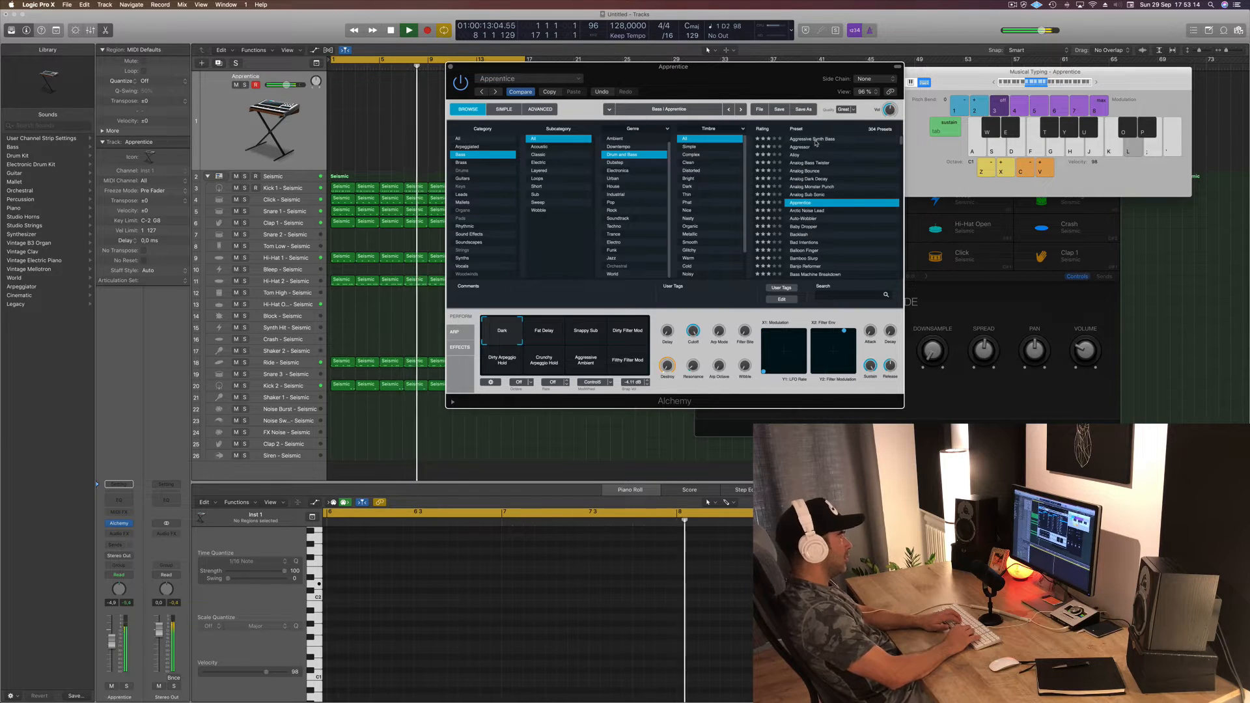
key(g)
key(g)
key(k)
key(Down)
key(g)
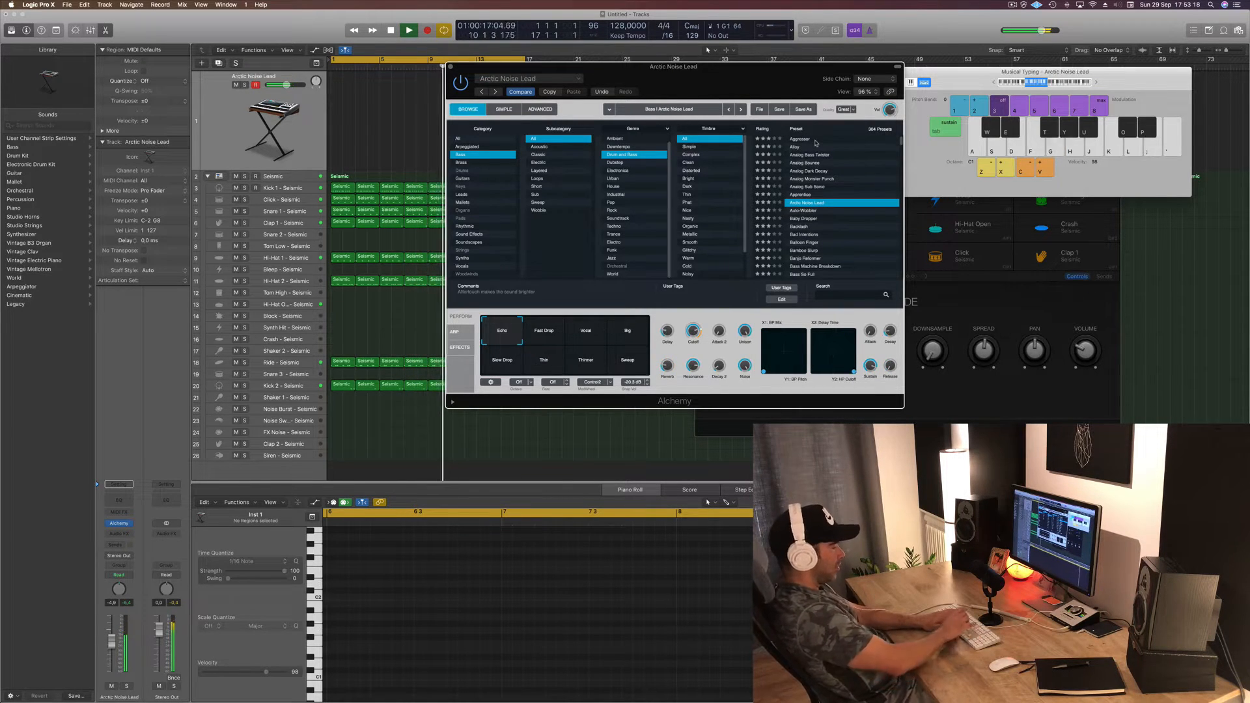
key(Down)
key(g)
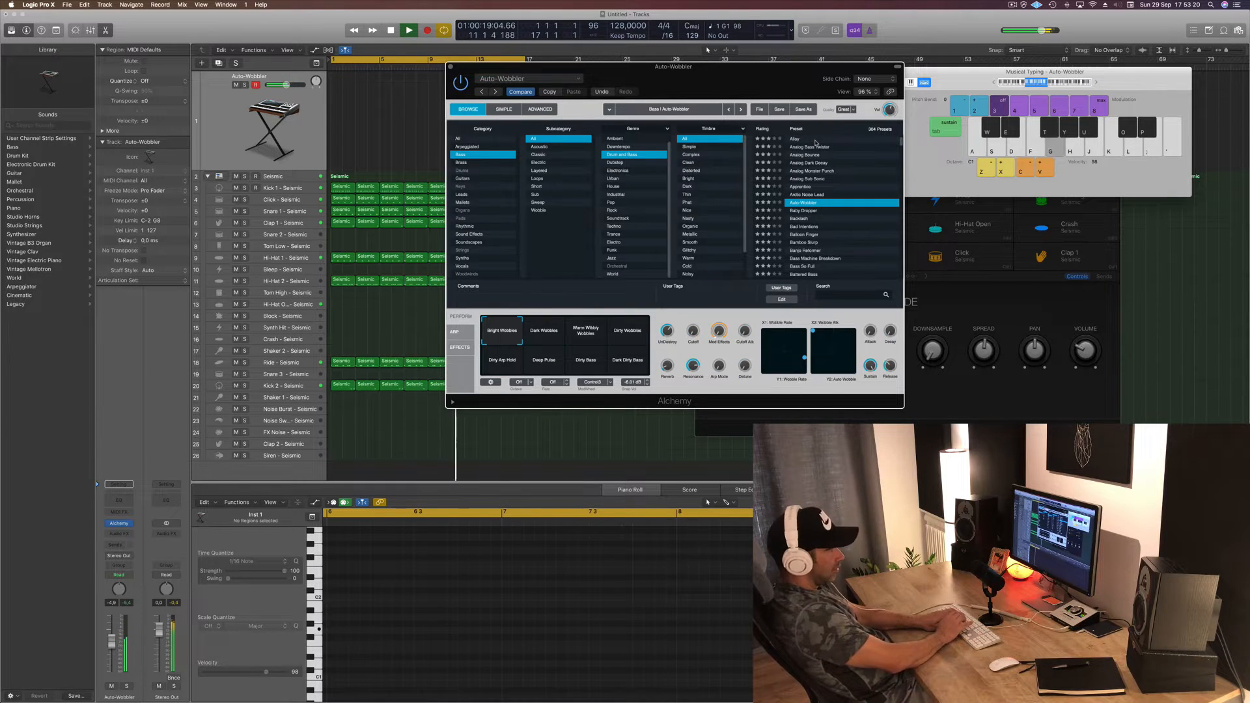
Step: Step through the presets from Baby Dropper to Bad Intentions, playing notes over the beat
key(Down)
key(j)
key(Down)
key(k)
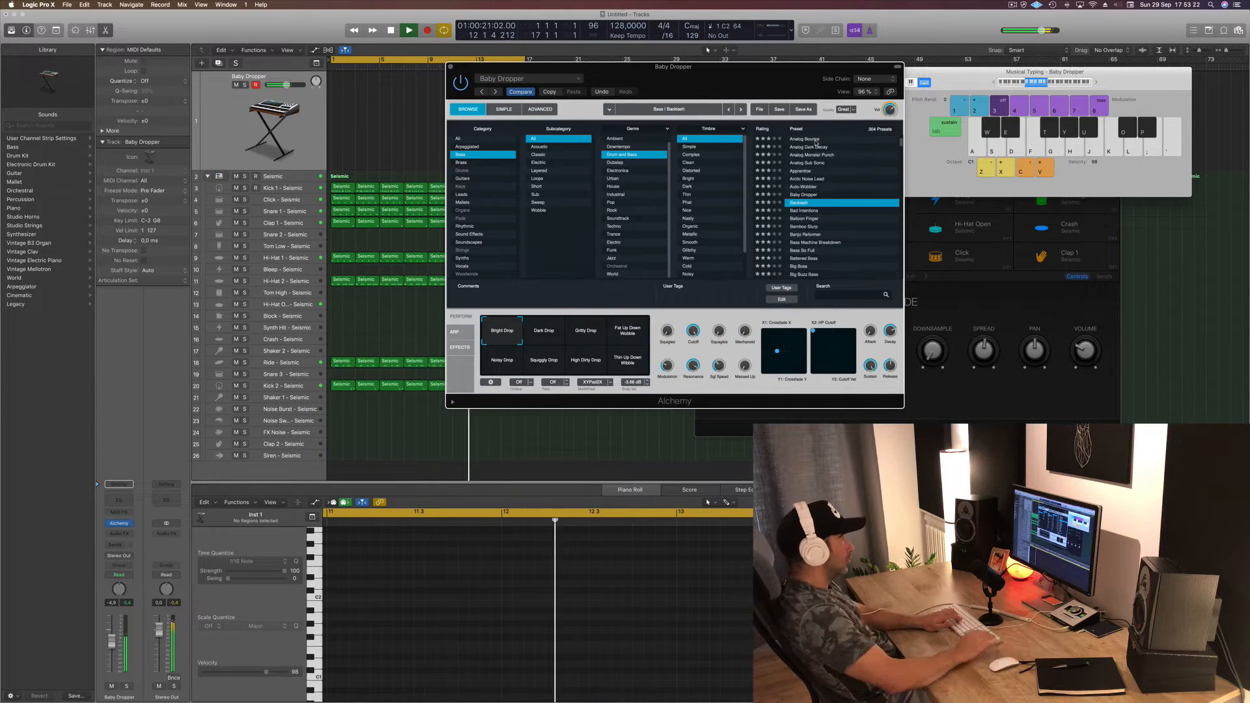
key(Down)
key(l)
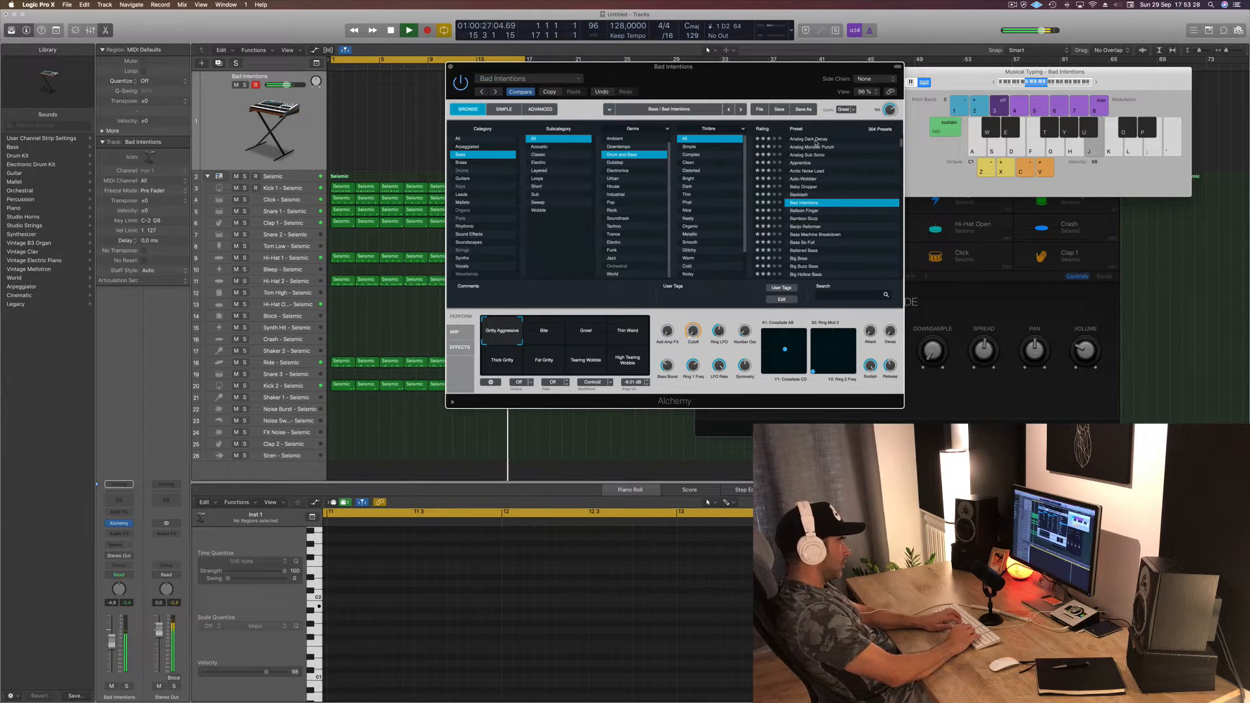
key(g)
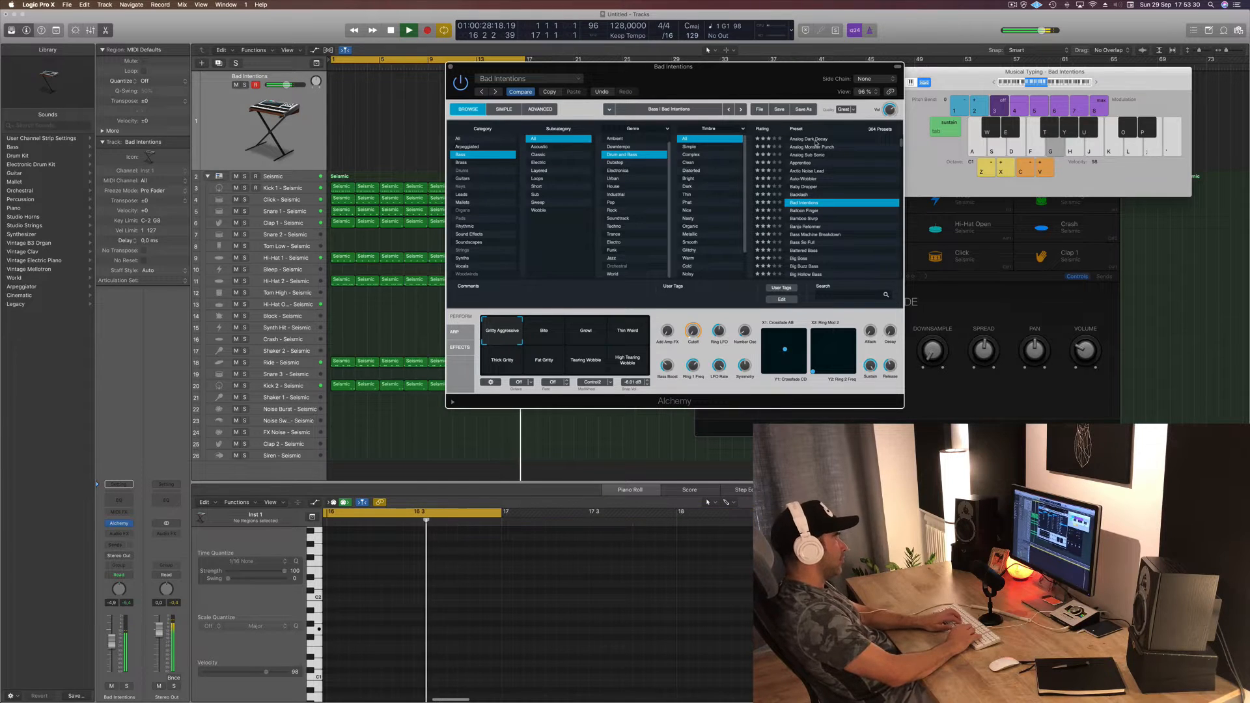
Step: Audition the presets from Balloon Finger to Banjo Reformer over the beat
key(Down)
key(l)
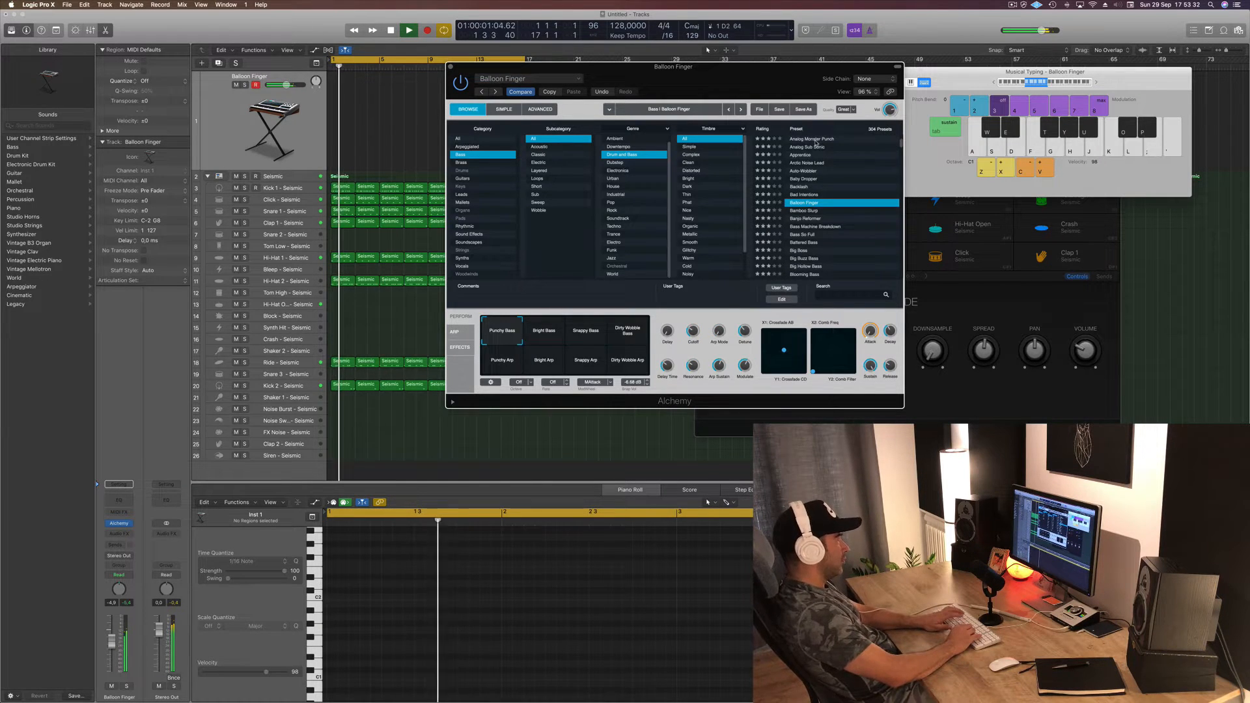
key(g)
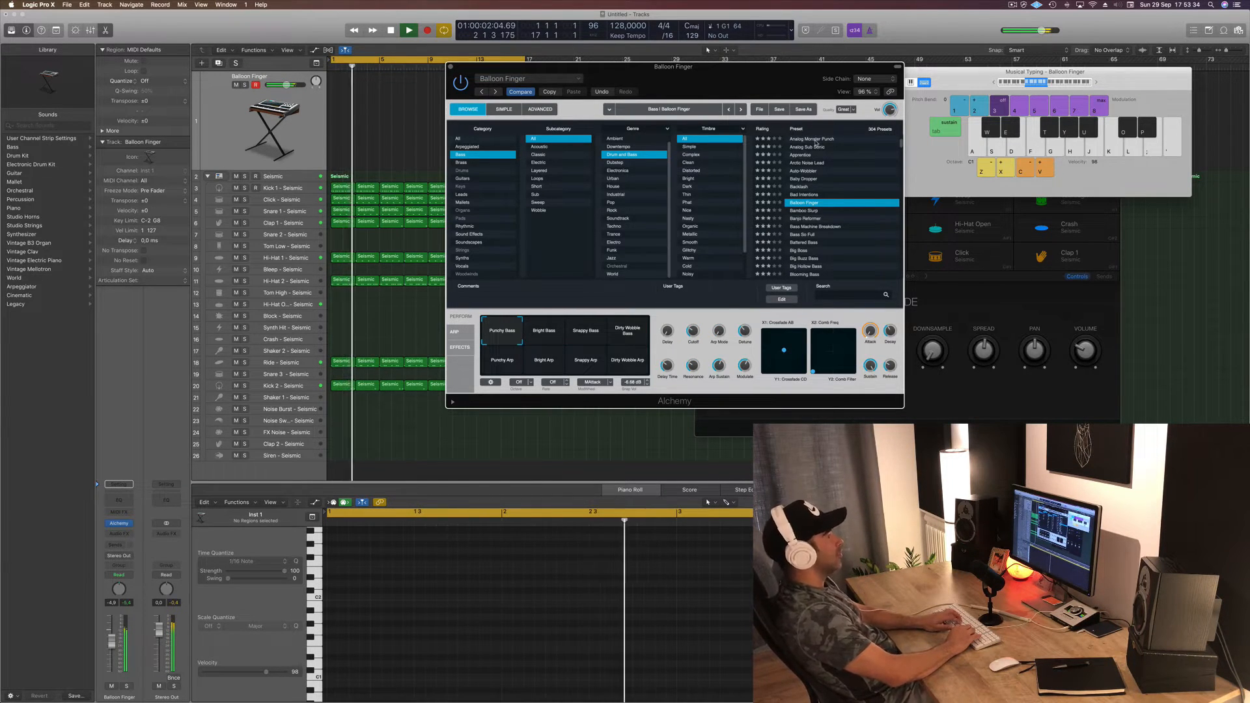
key(k)
key(Down)
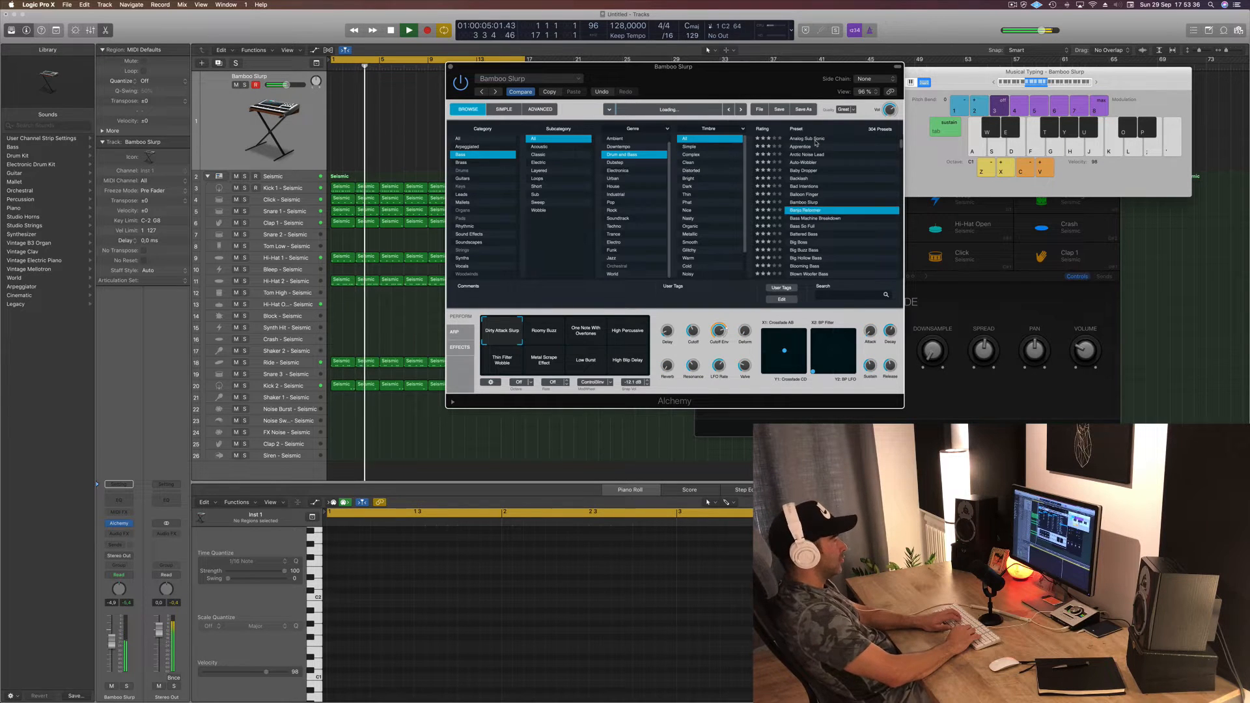
key(k)
Step: Load Bass Machine Breakdown again, then Bass So Full, and audition both over the beat
key(Down)
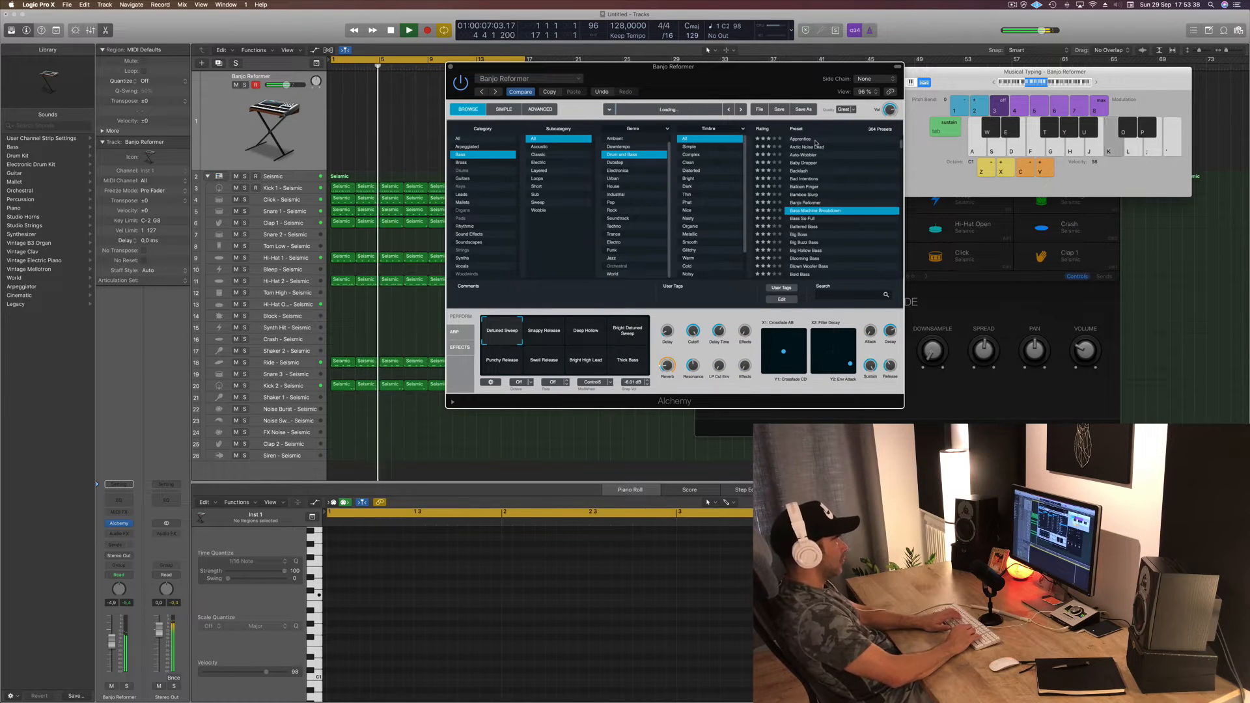
key(l)
key(g)
key(j)
key(Down)
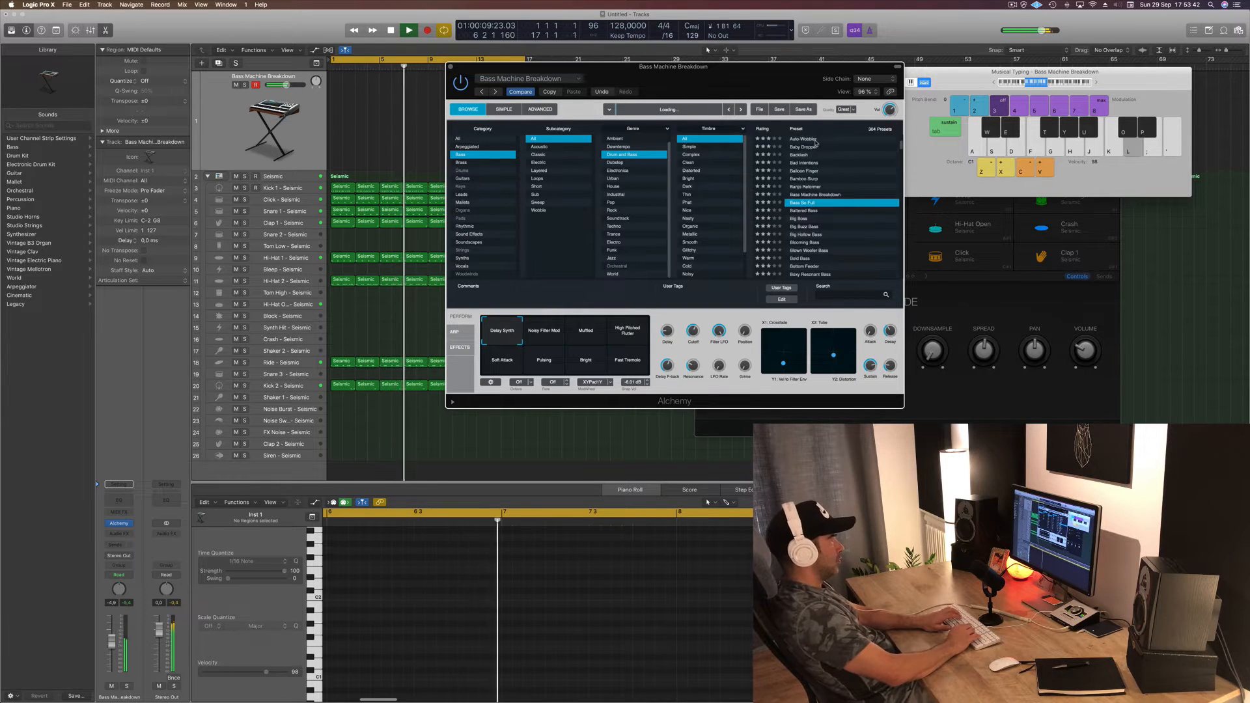
key(j)
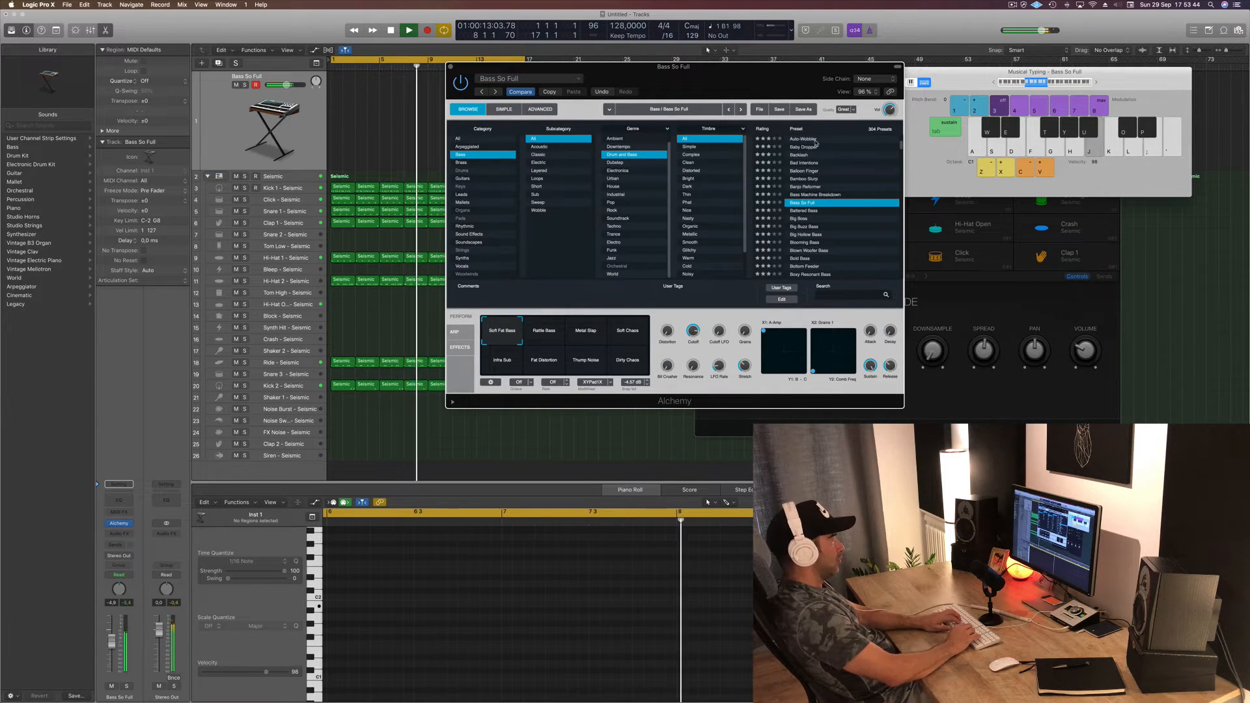
key(l)
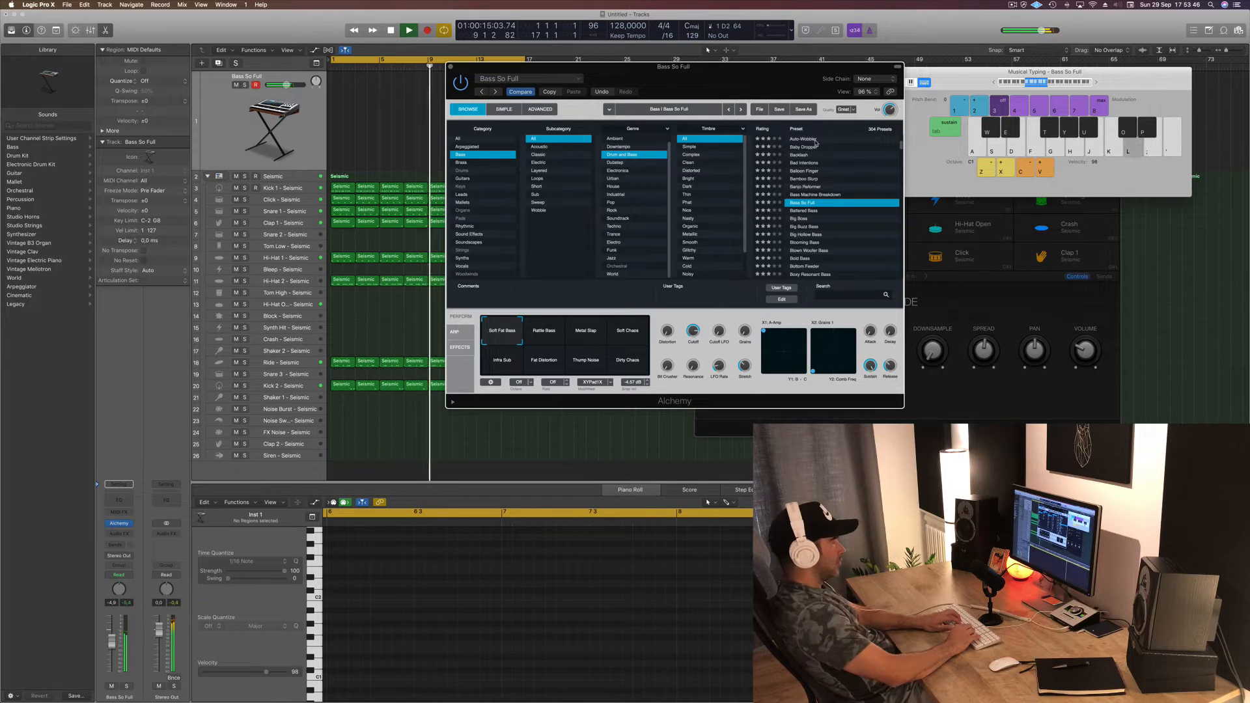
Step: Step through the presets from Battered Bass to Big Hollow Bass, playing notes over the beat
key(Down)
key(j)
key(Down)
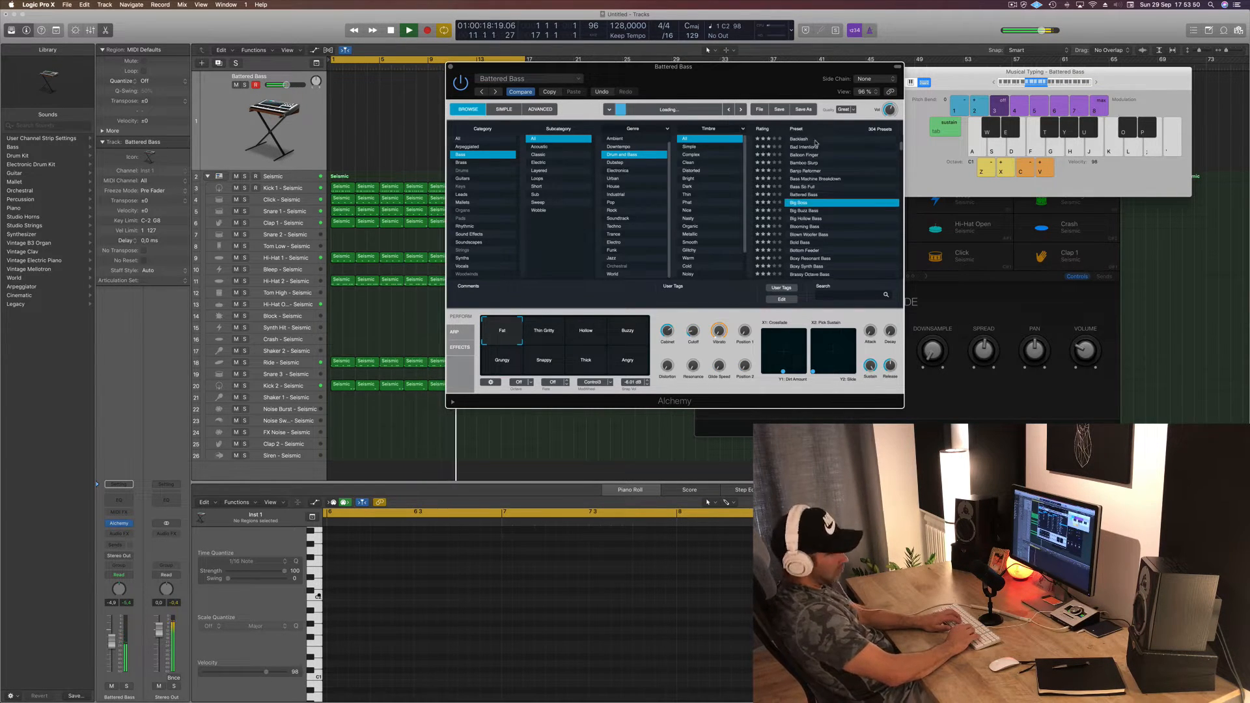
key(Down)
key(g)
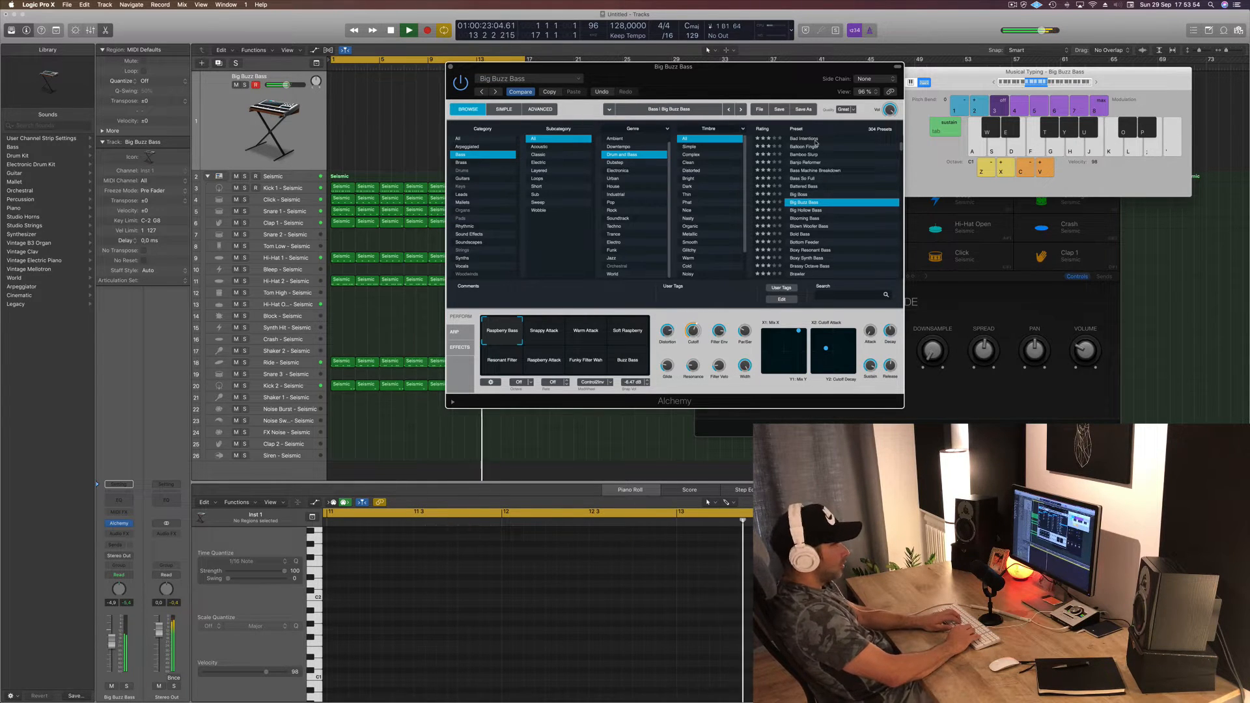
key(Down)
key(l)
Step: Load the Blooming Bass preset, audition it over the beat and try its Bright Delays and Major Feedback variations
key(Down)
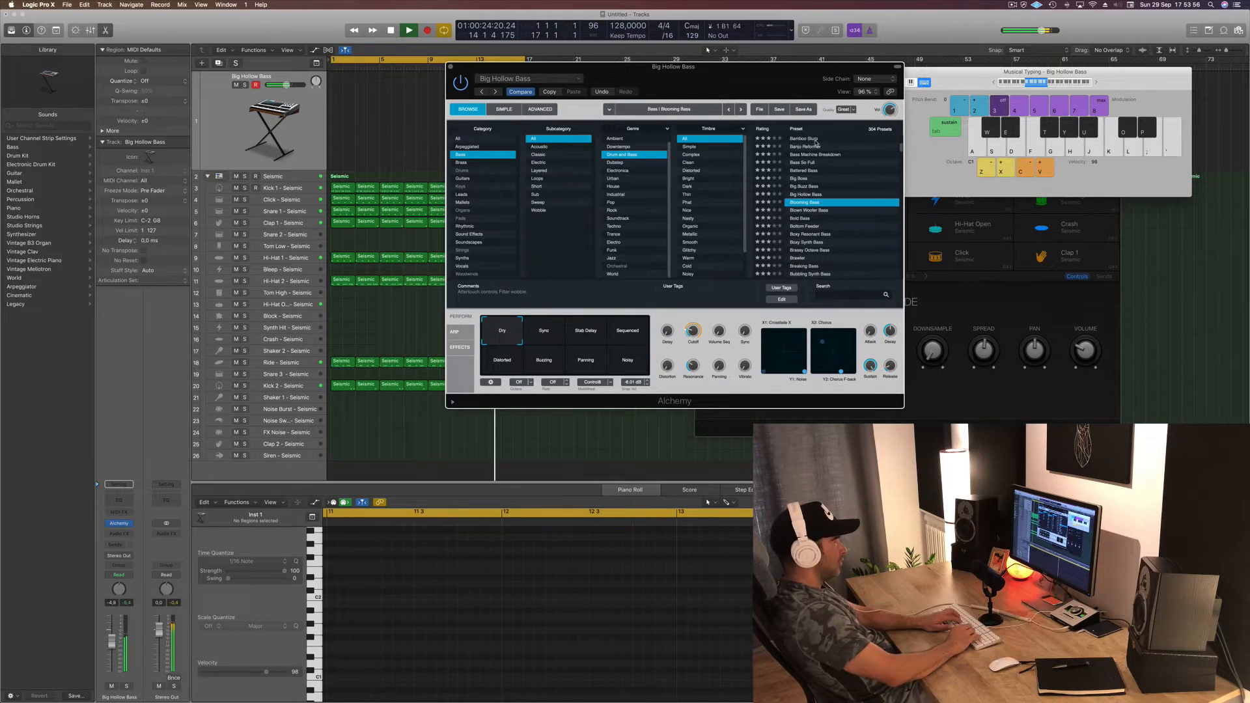
key(g)
key(j)
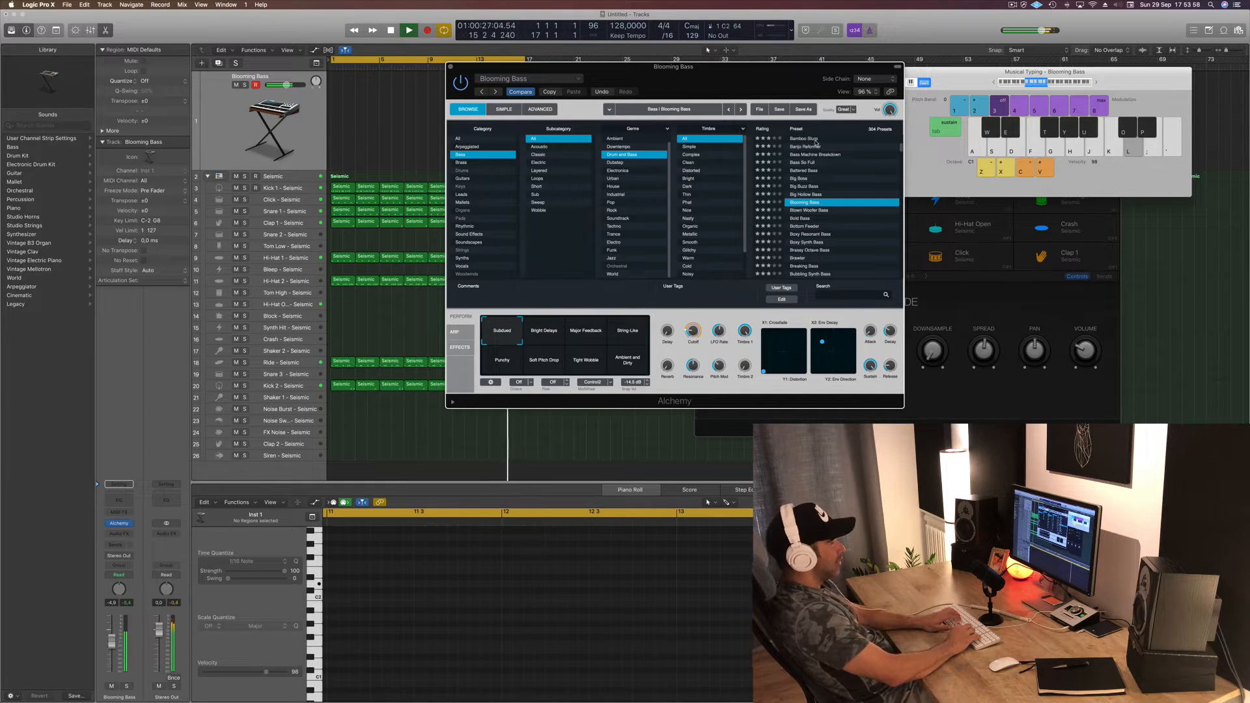
key(apostrophe)
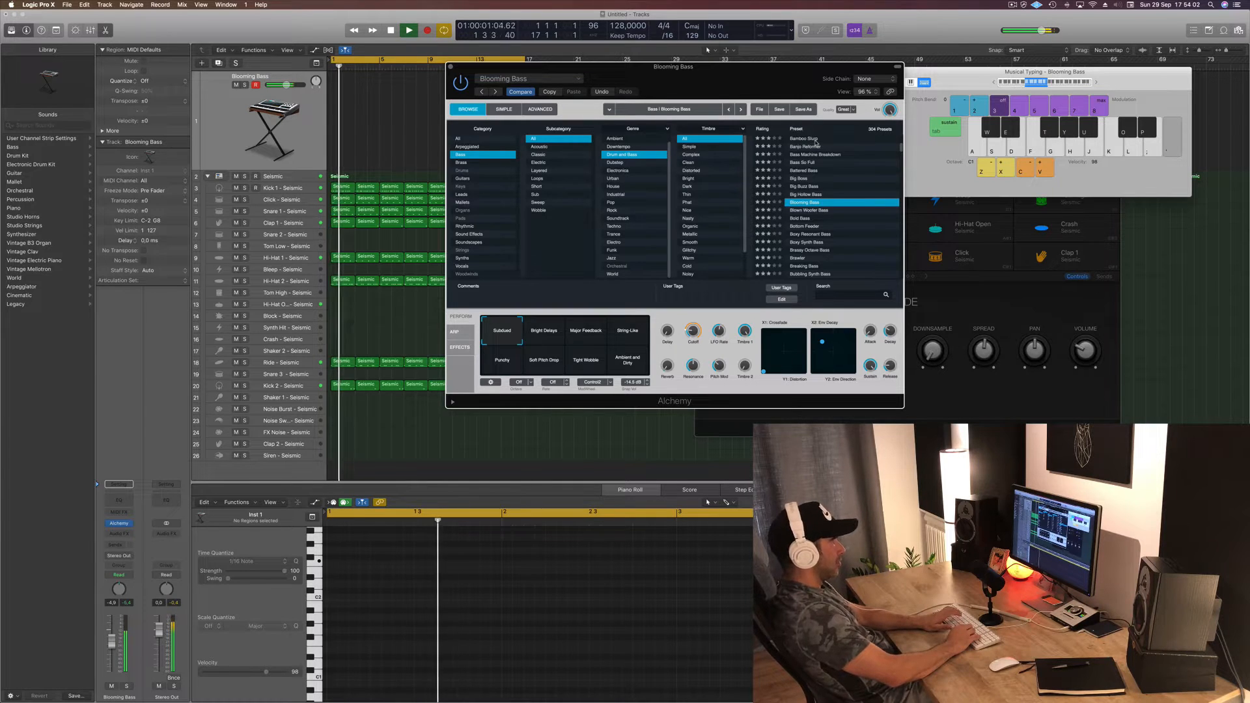
click(546, 333)
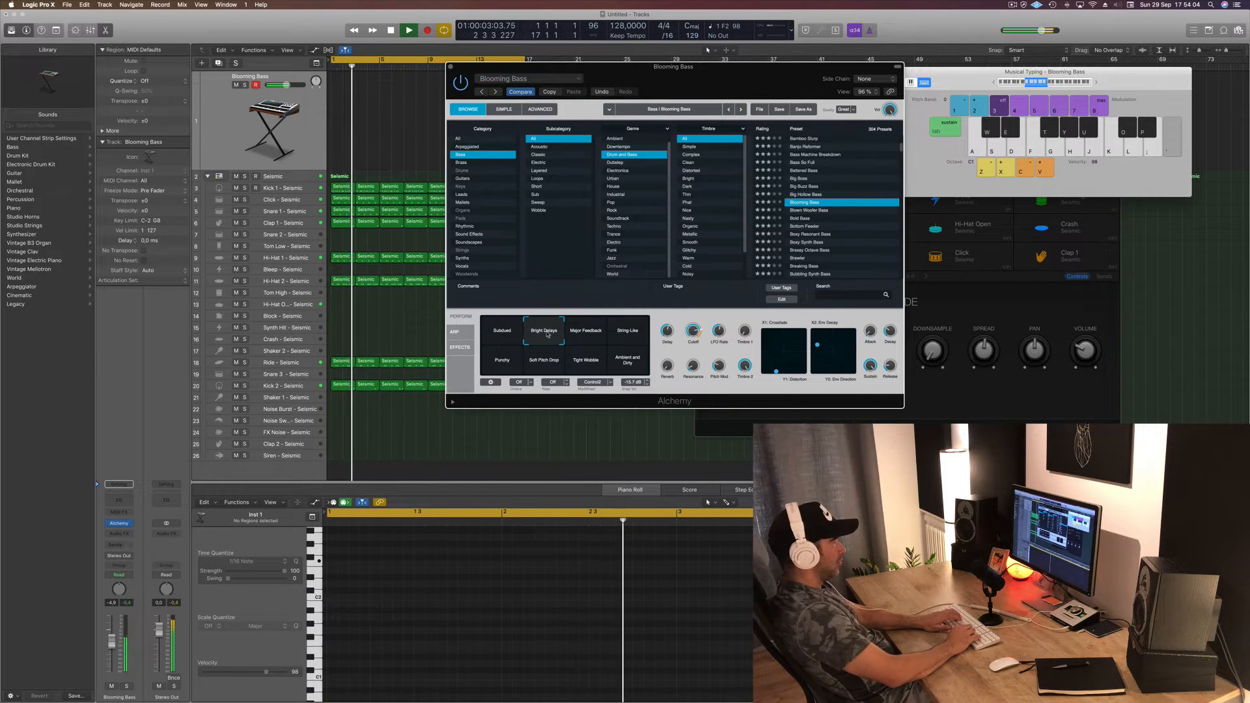
click(585, 333)
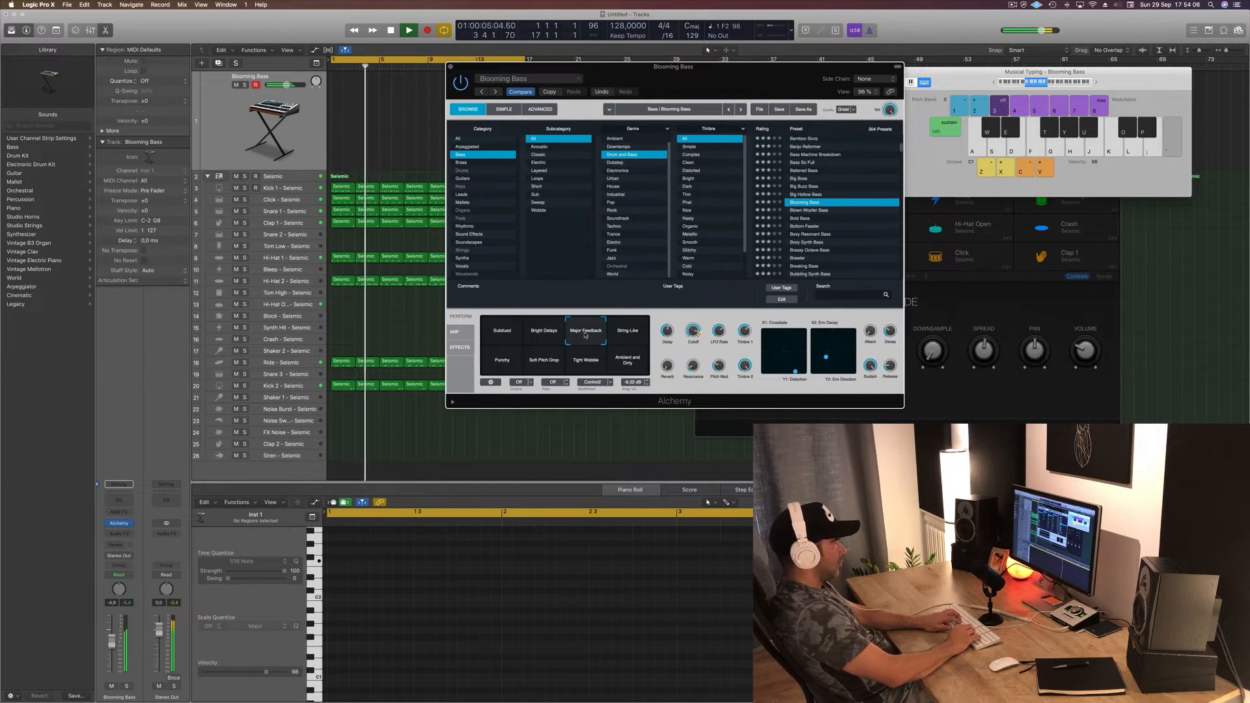
Step: Audition Blooming Bass's String-Like, Punchy, Soft Pitch Drop, Tight Wobble and Ambient and Dirty variations over the beat, and select Bright Delays
key(j)
key(l)
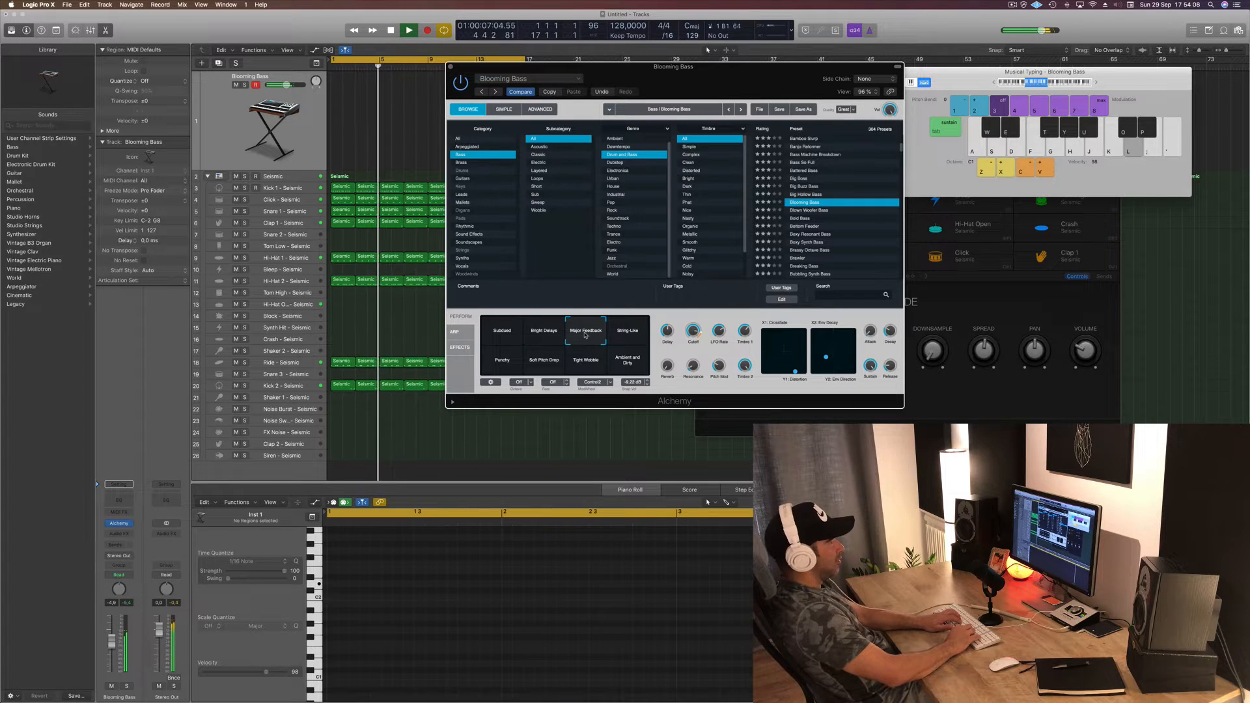
key(d)
key(g)
click(628, 332)
click(502, 360)
click(544, 360)
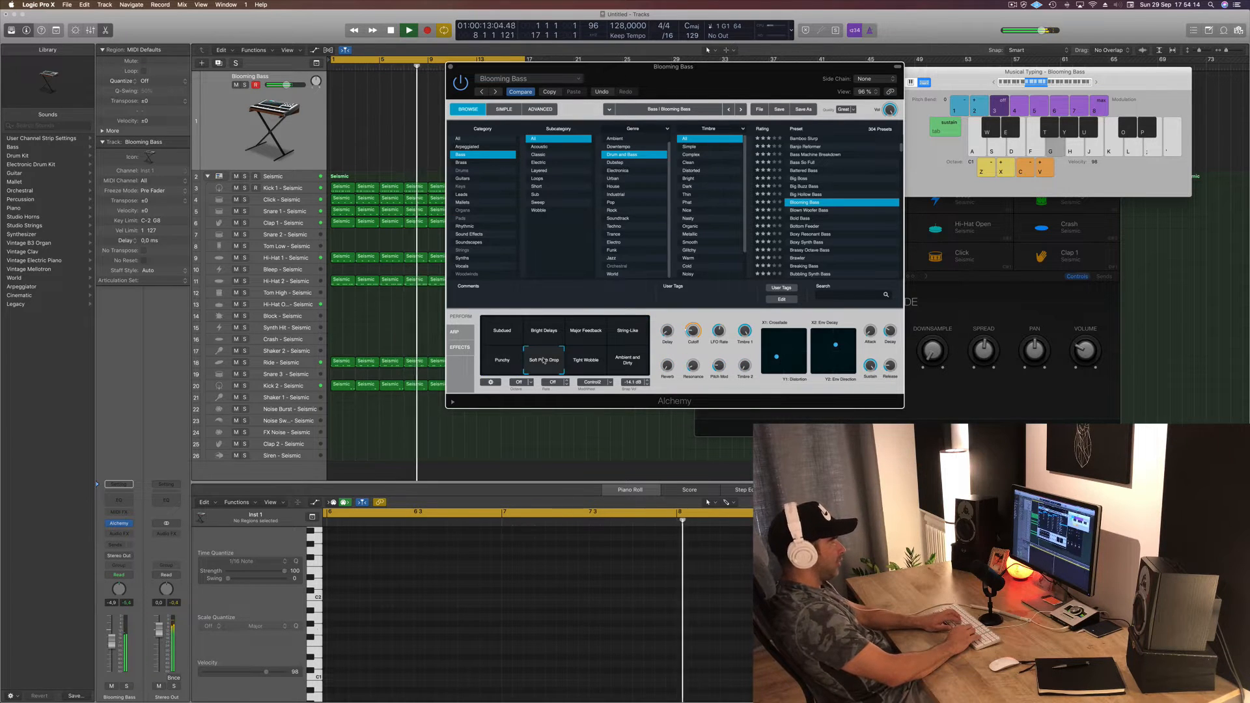
click(585, 360)
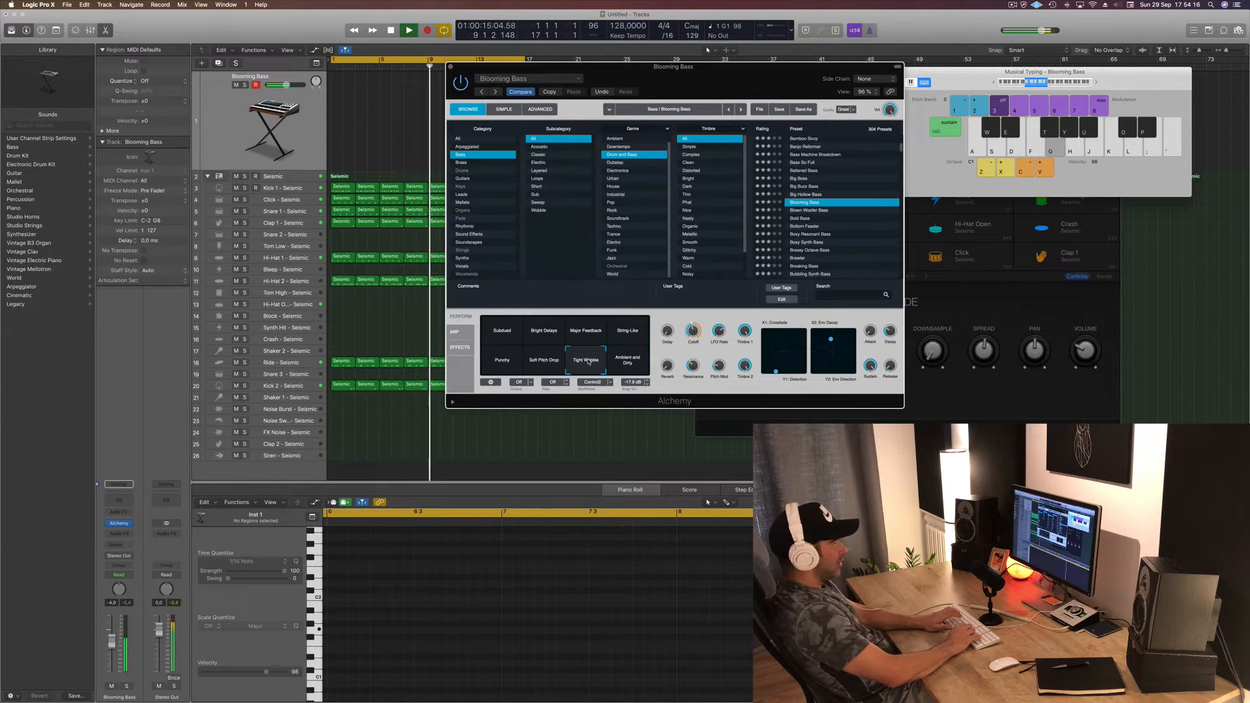
click(628, 360)
click(544, 333)
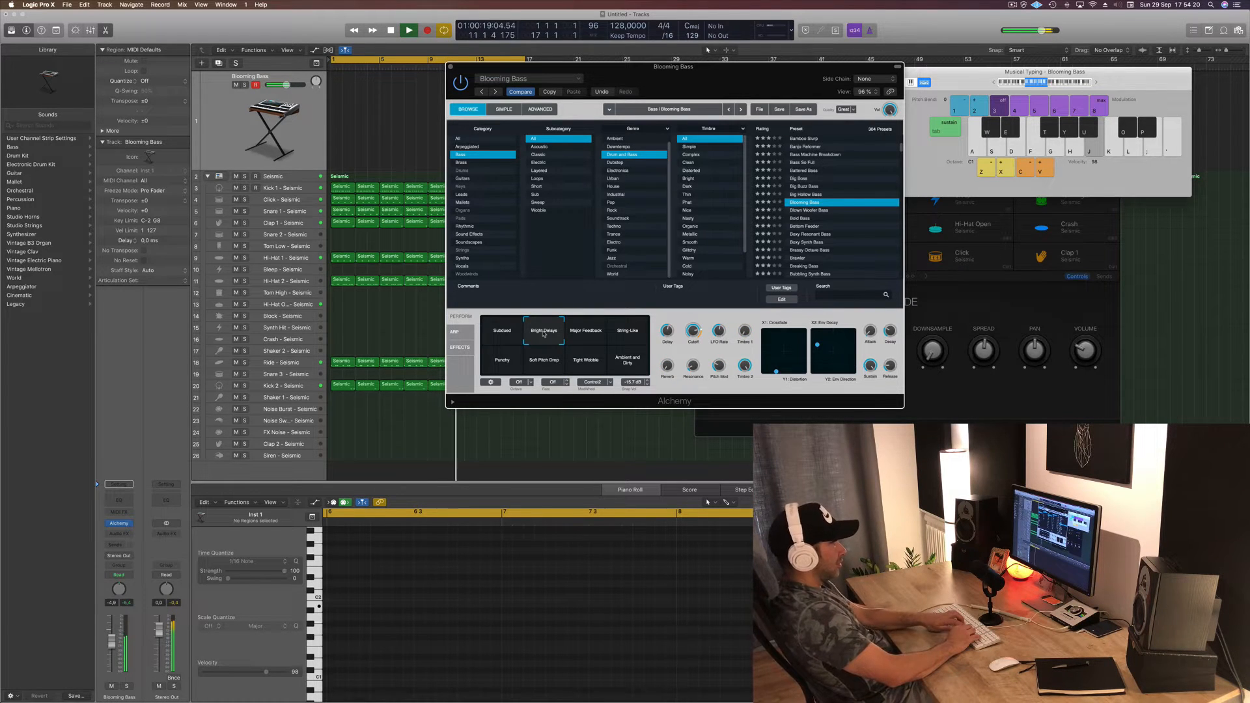
Step: Rehearse a bass line with the Bright Delays variation over the looping drums
key(apostrophe)
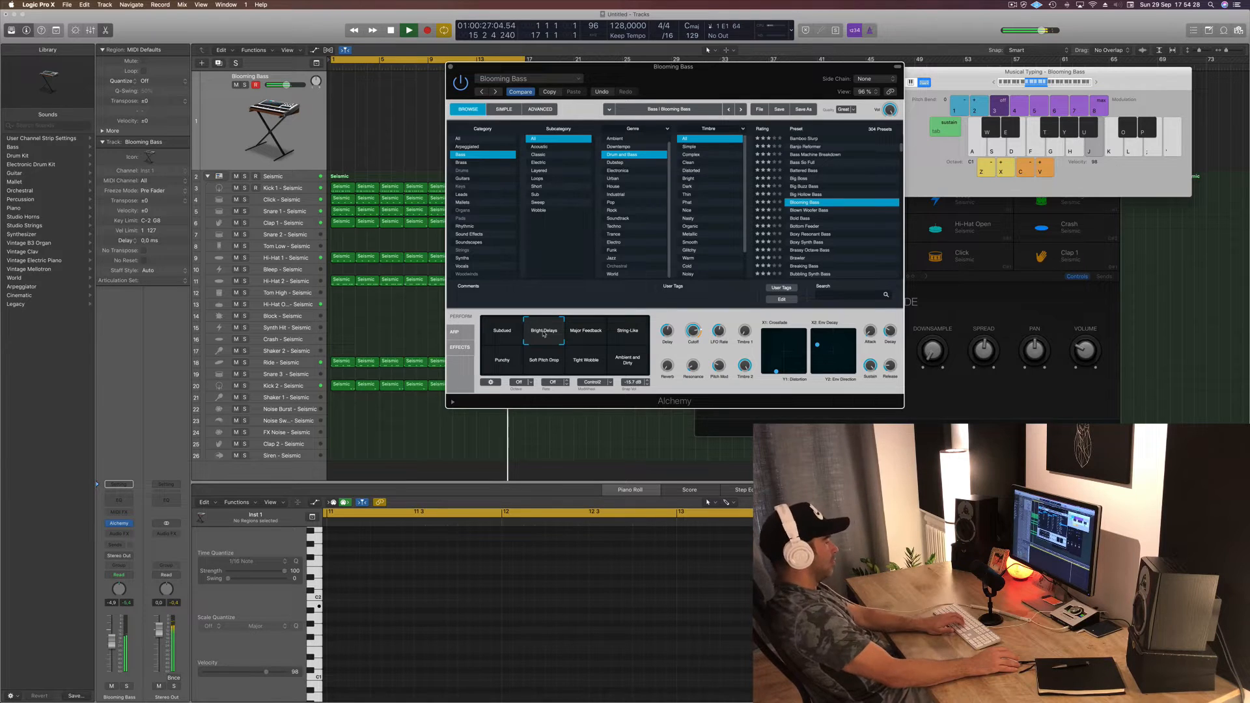
key(s)
key(d)
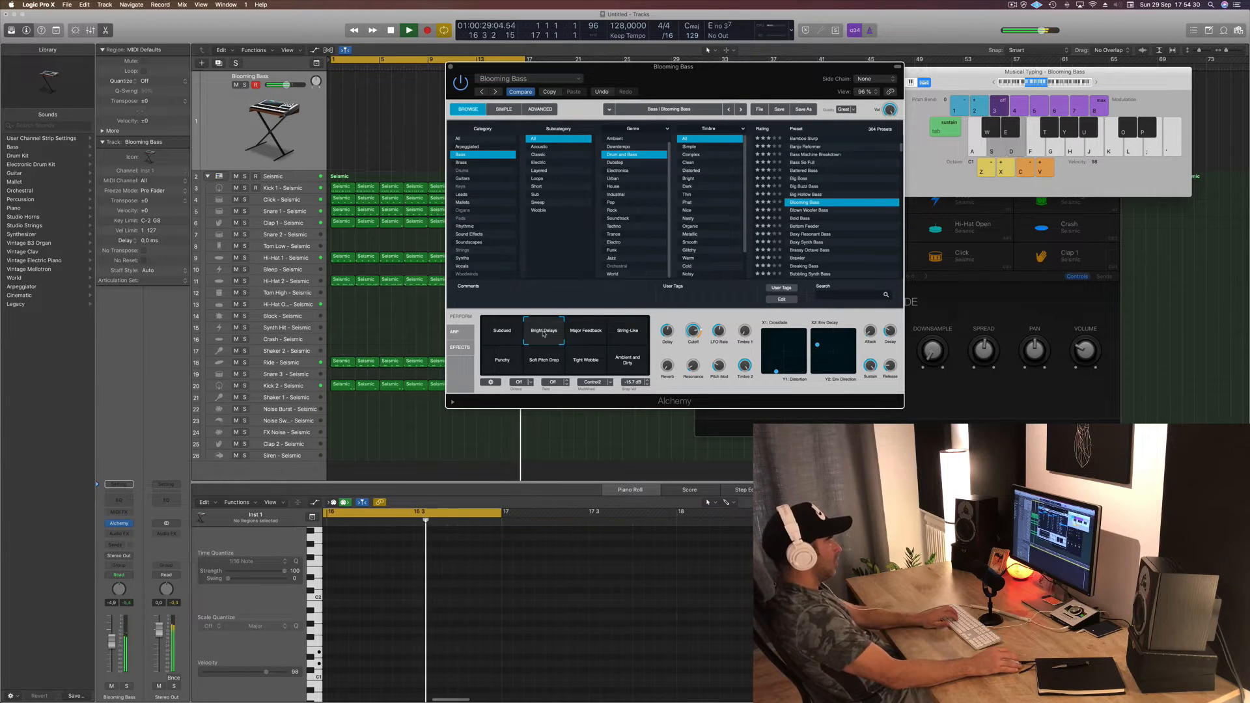
key(j)
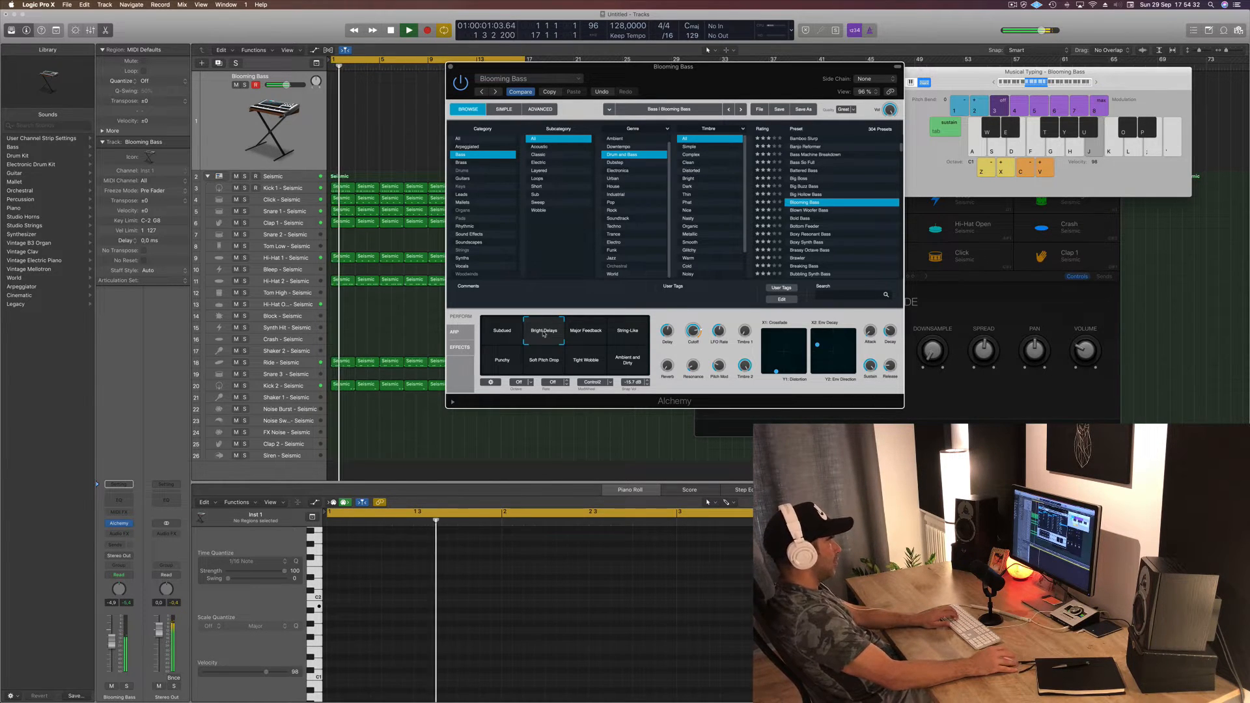
key(semicolon)
key(l)
key(j)
Step: Record the bass line on the Blooming Bass track while the drum loop plays, and stop the recording
key(r)
key(j)
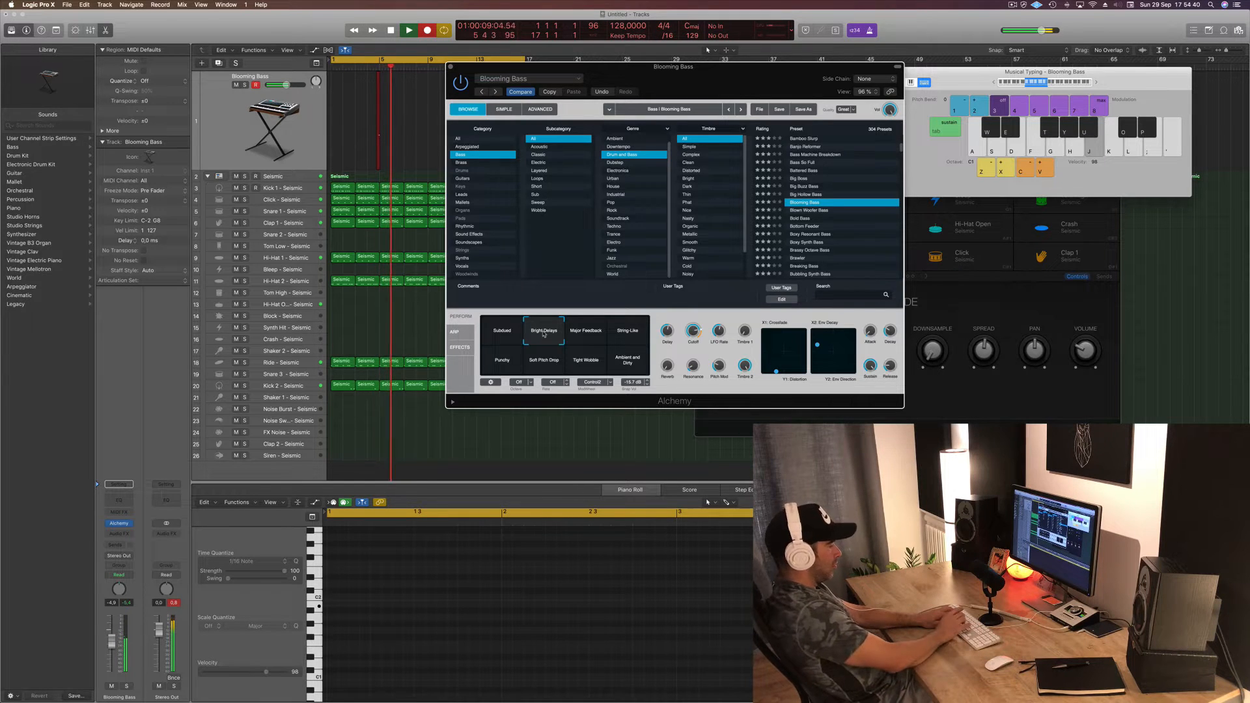
key(l)
key(semicolon)
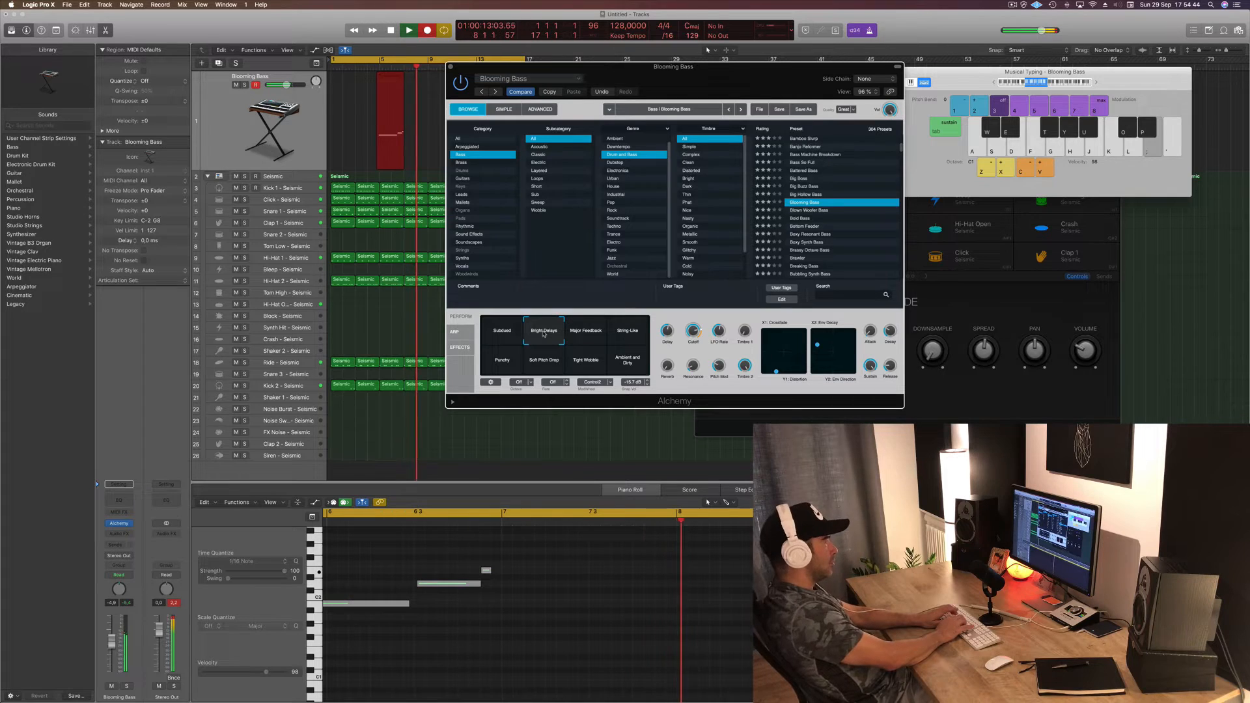
key(j)
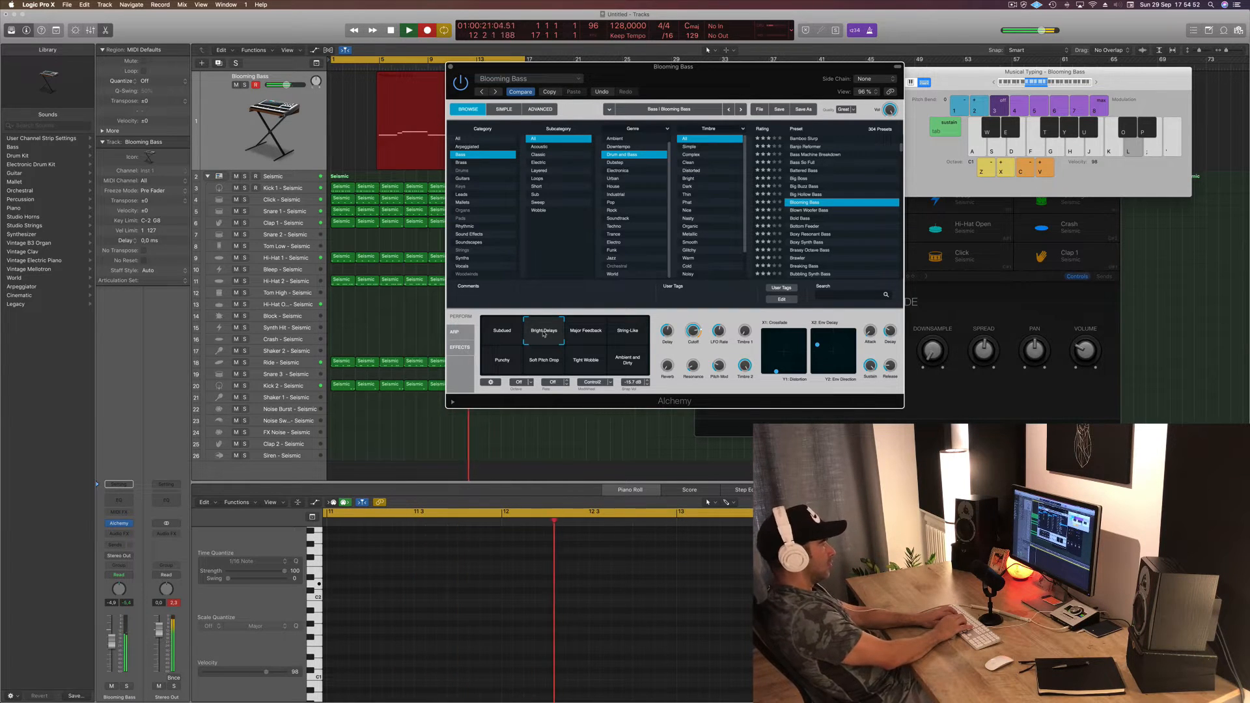
key(j)
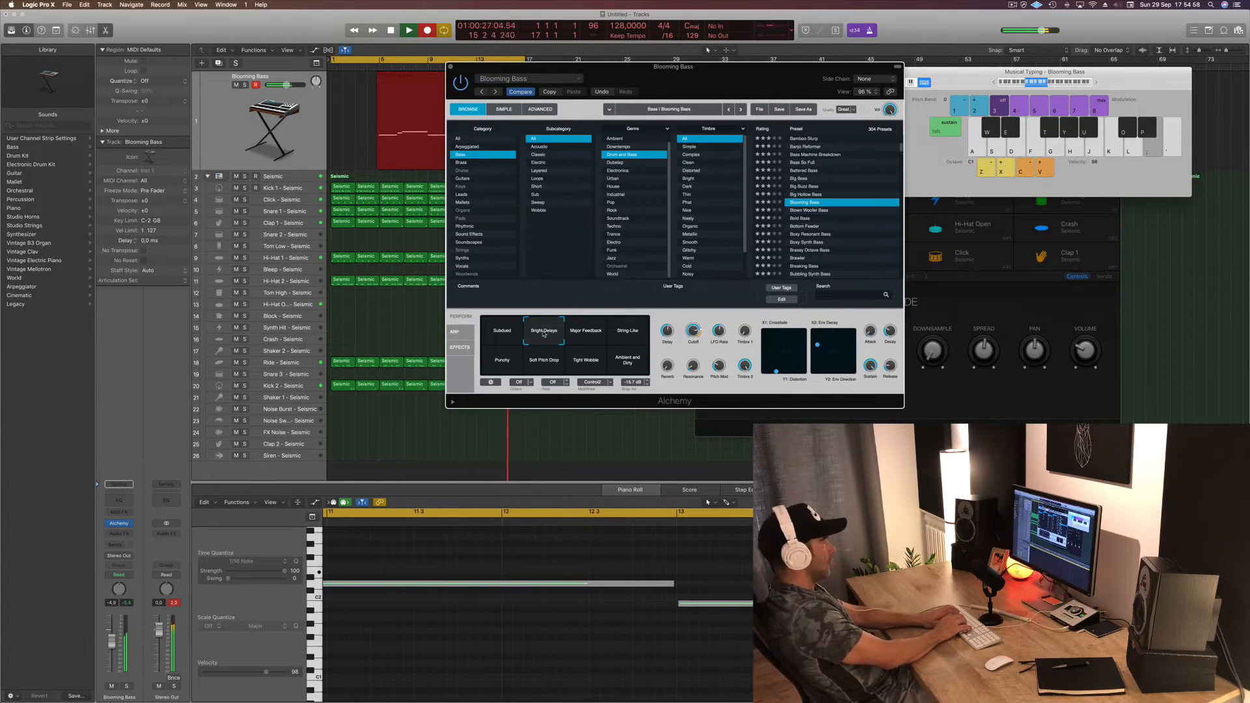
key(h)
key(j)
key(semicolon)
key(h)
key(j)
key(apostrophe)
key(h)
key(j)
key(semicolon)
key(h)
key(j)
key(l)
key(h)
key(j)
key(l)
key(space)
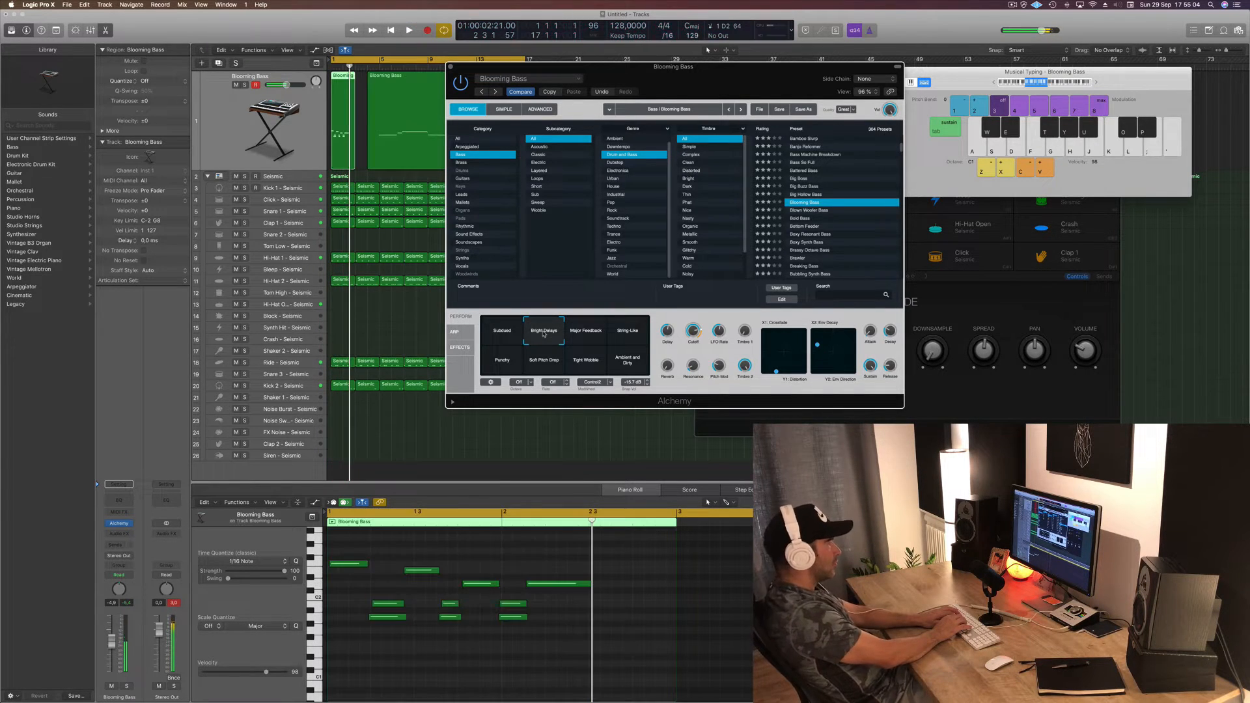
Step: Move the Alchemy window aside to uncover the arrangement, and play the recorded bass from the start
drag(748, 77, 1233, 120)
key(space)
key(space)
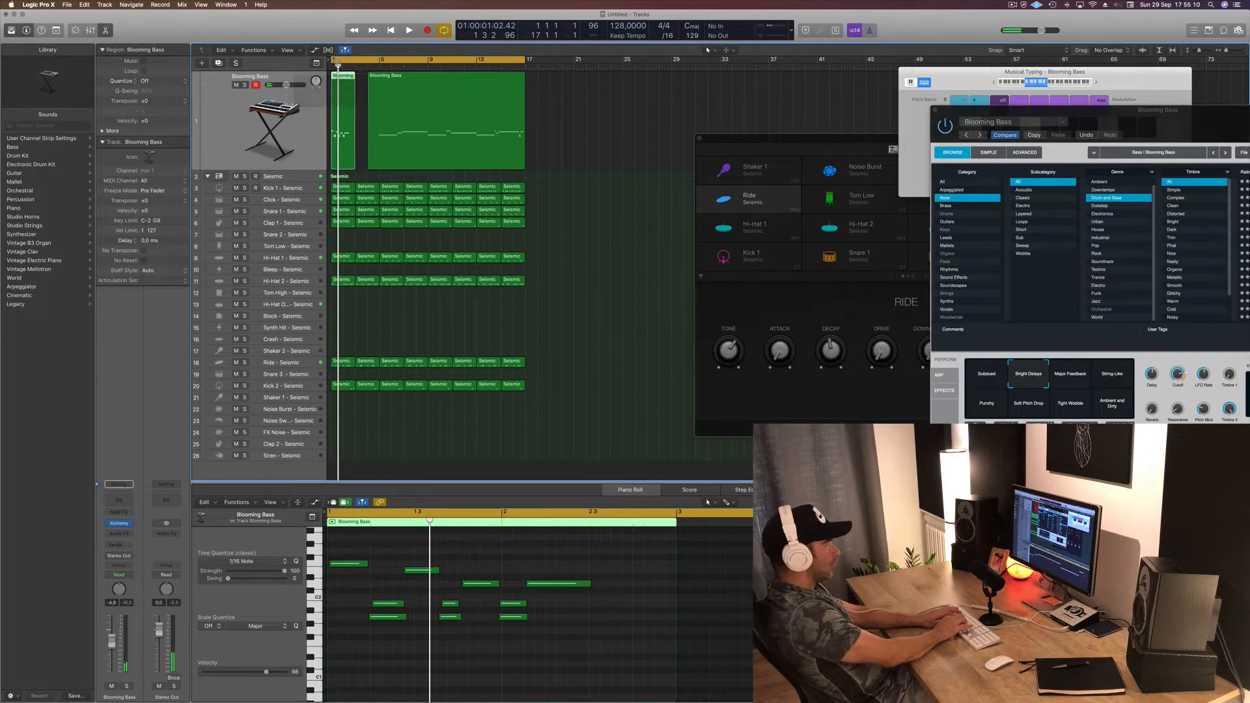
Step: Quantize the notes of the longer bass region to 1/16 Note and move its first note to position 5 1 1 1
click(446, 90)
scroll(631, 560, down, 10)
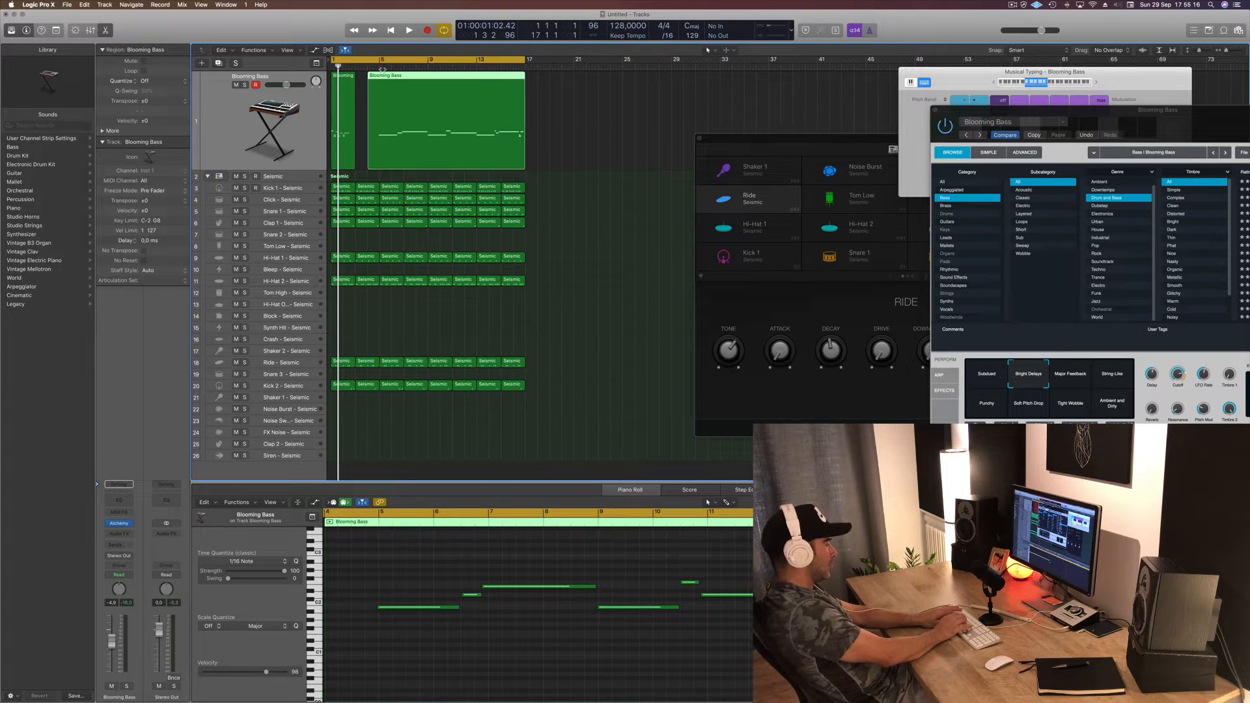
click(419, 567)
key(super+a)
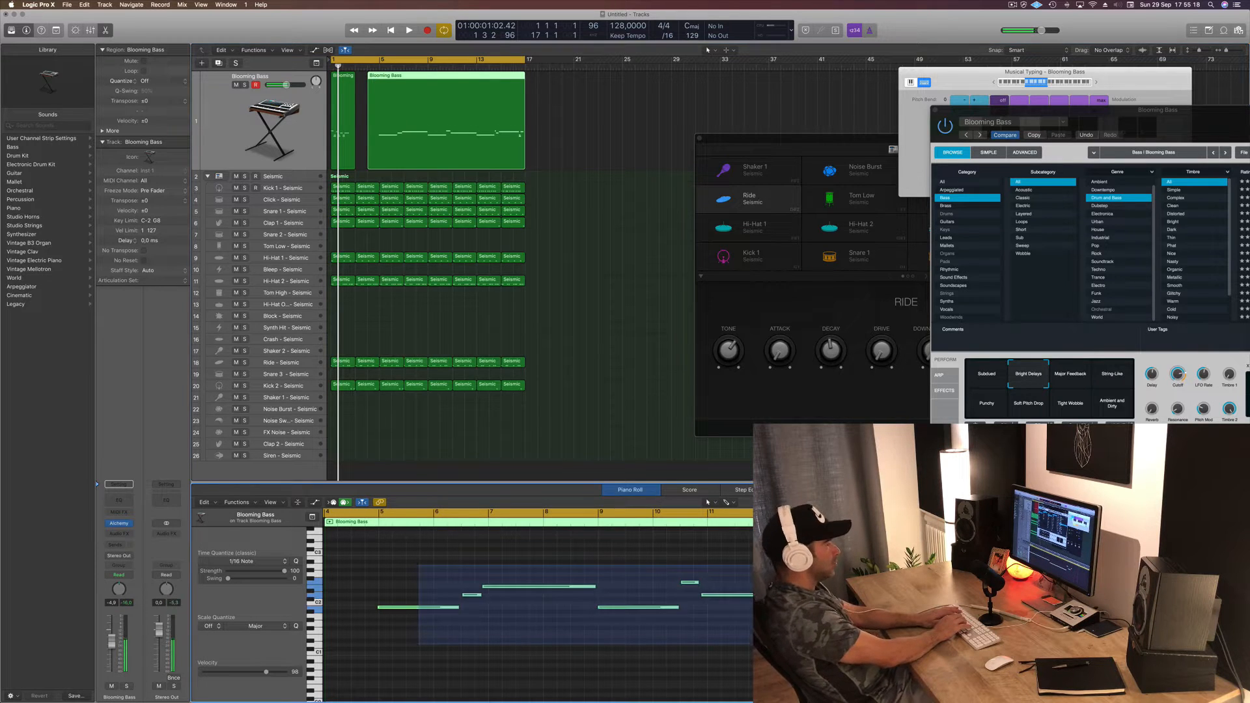
click(389, 581)
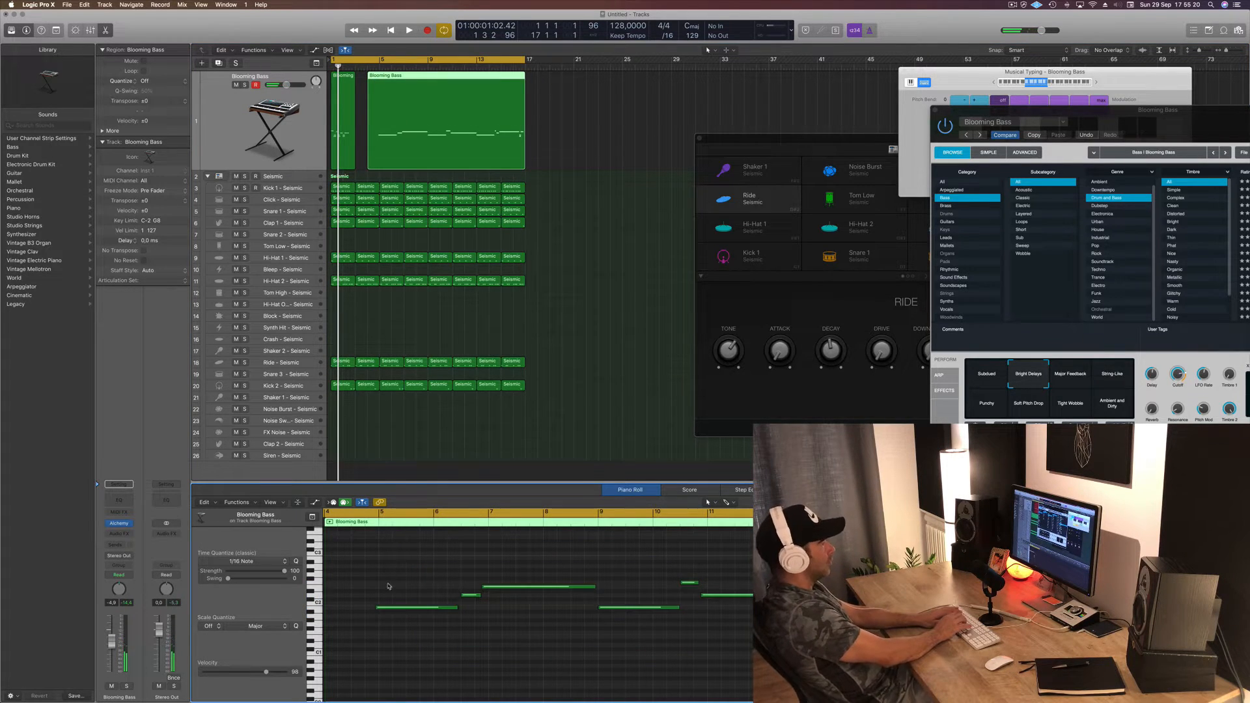
scroll(407, 614, up, 5)
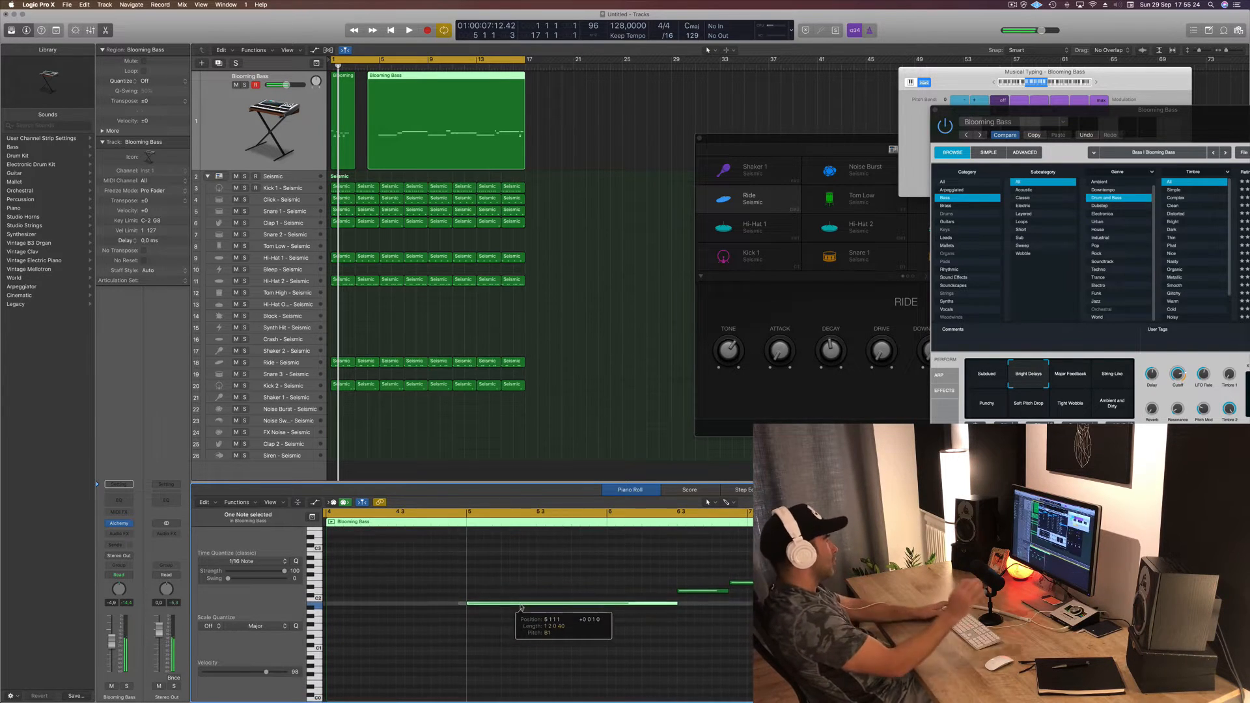
key(Return)
key(space)
scroll(575, 595, down, 6)
key(space)
Step: Cut off the empty part before bar 5 of the longer bass region and move the rest to bar 1
super+click(378, 76)
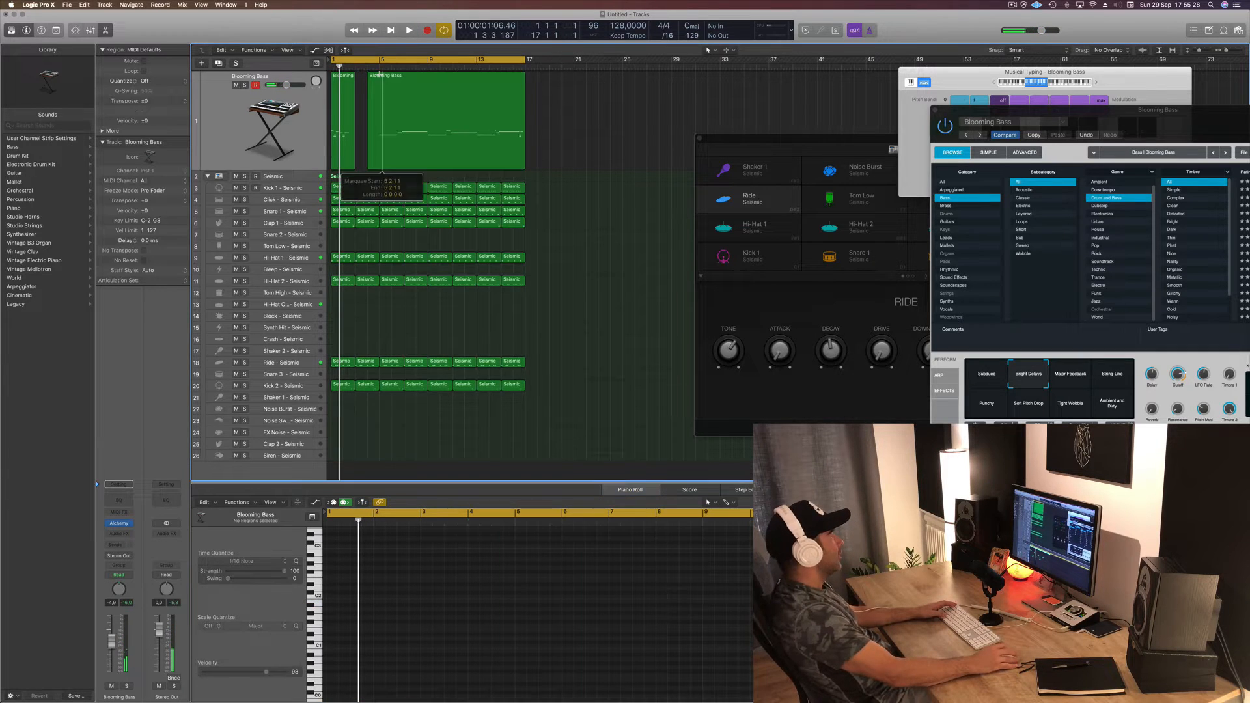
super+double_click(379, 77)
click(375, 80)
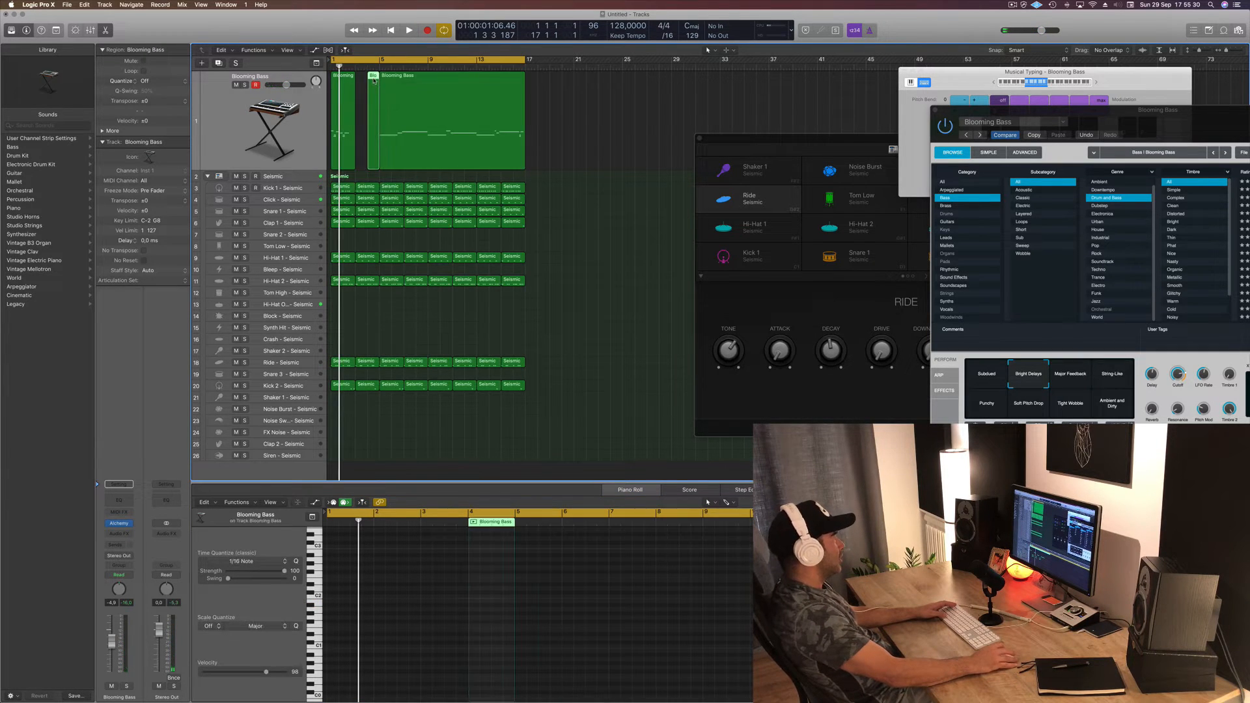
key(Delete)
drag(441, 79, 396, 79)
Step: Extend the long third bass note to bar 5 and lower the Blooming Bass track volume to -10.3 dB during playback
key(space)
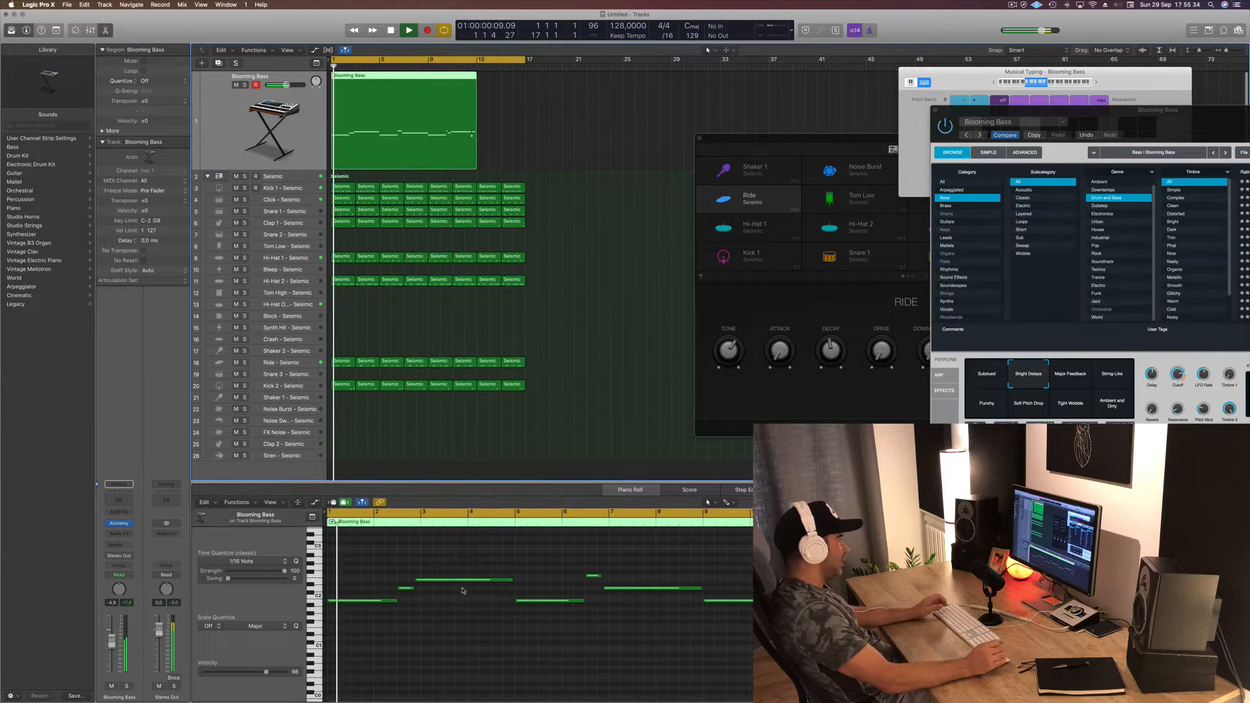
scroll(472, 664, up, 5)
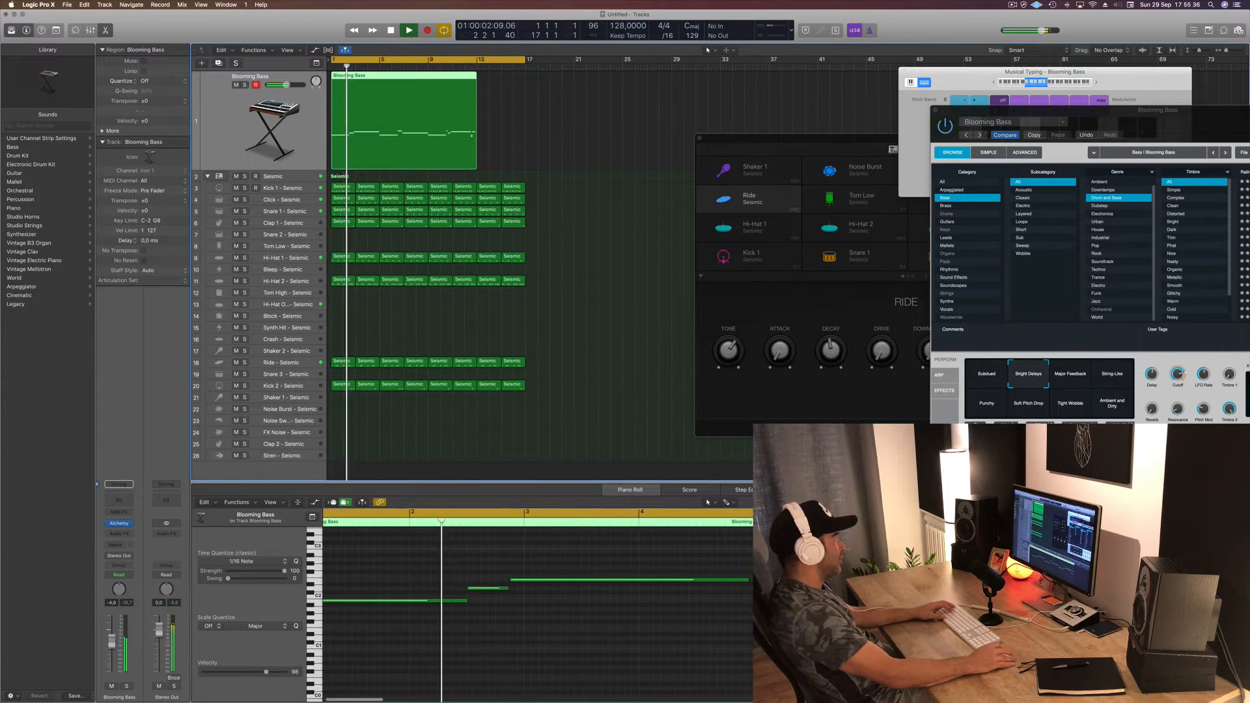
click(757, 581)
scroll(713, 595, down, 6)
key(Return)
scroll(625, 617, up, 5)
scroll(691, 607, down, 2)
scroll(697, 606, left, 2)
scroll(698, 607, down, 2)
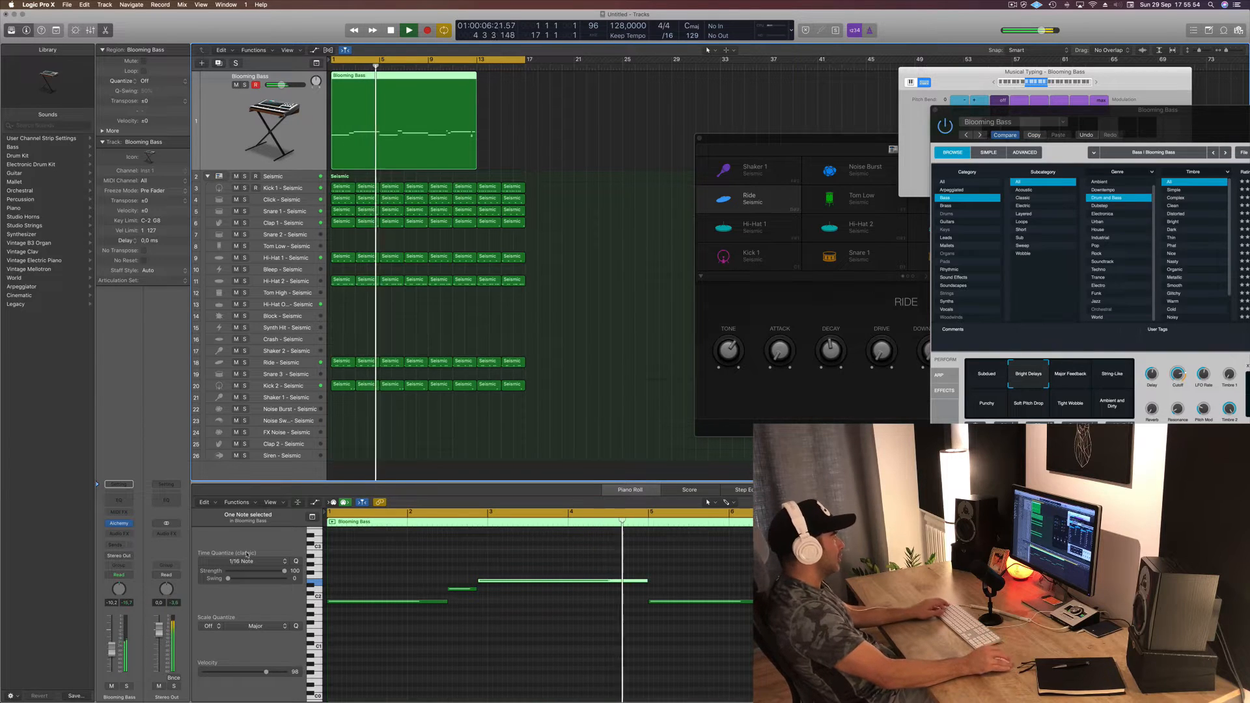
Step: Split the bass region at bar 9 and move its last four bars out to bar 21
scroll(701, 626, left, 3)
scroll(701, 627, right, 5)
scroll(702, 628, left, 2)
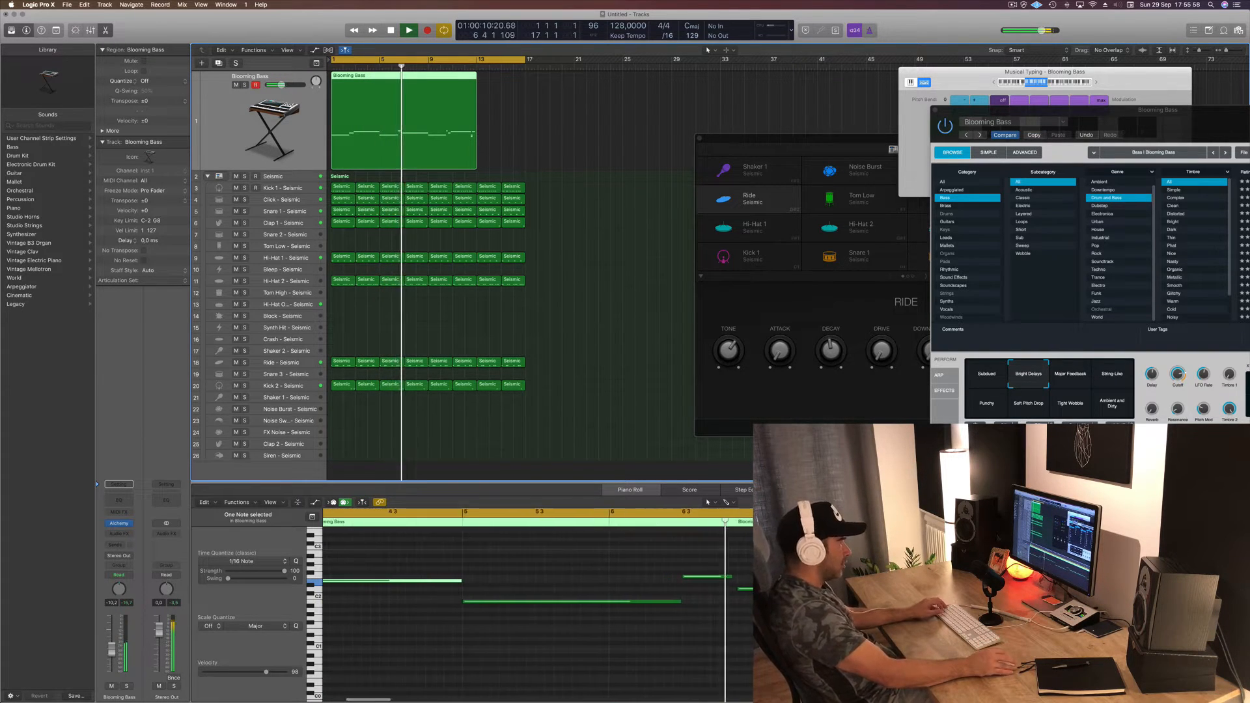
scroll(701, 628, left, 2)
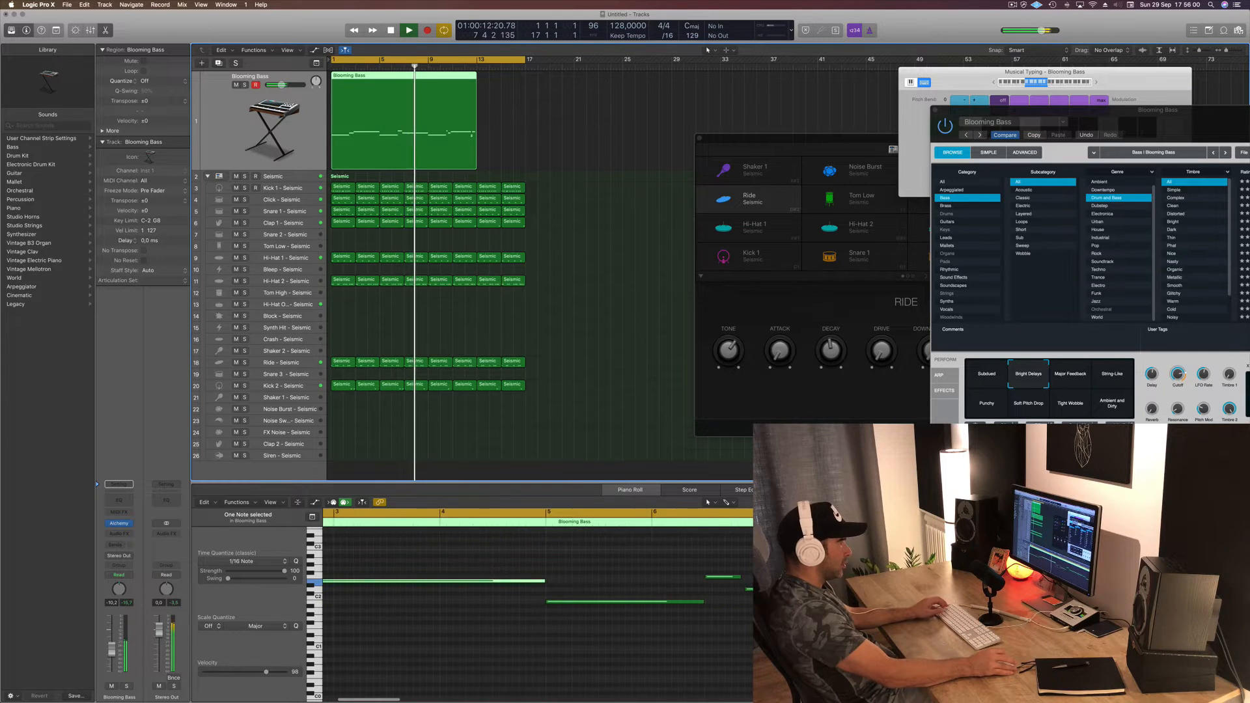
scroll(701, 628, left, 3)
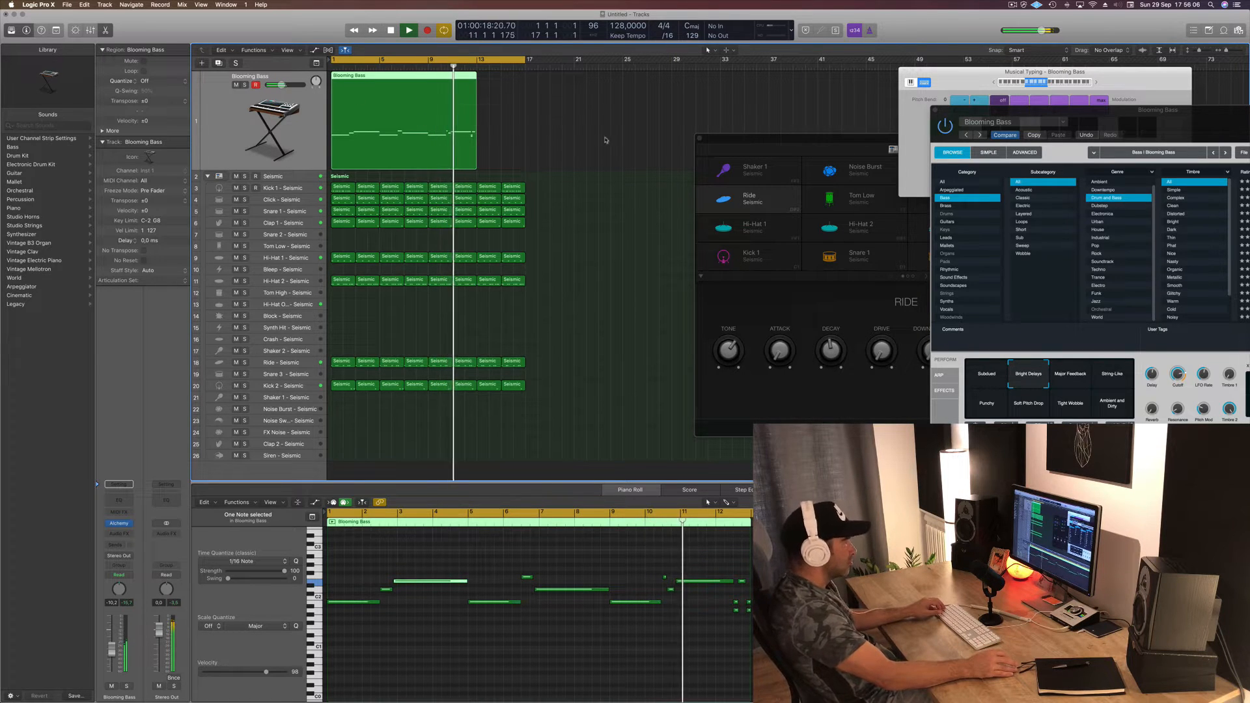
key(space)
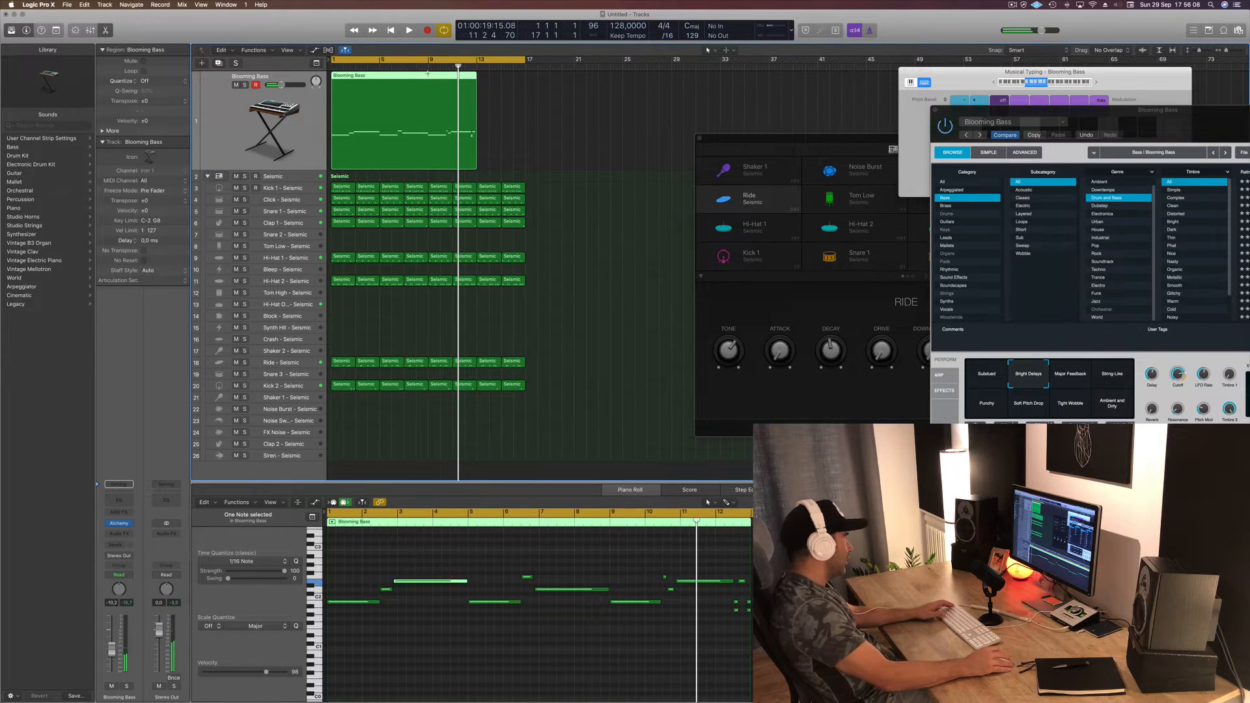
click(427, 73)
drag(445, 78, 594, 79)
Step: Copy the first eight-bar bass region to bar 9 so the bass line spans bars 1 to 16
click(372, 83)
key(shift+space)
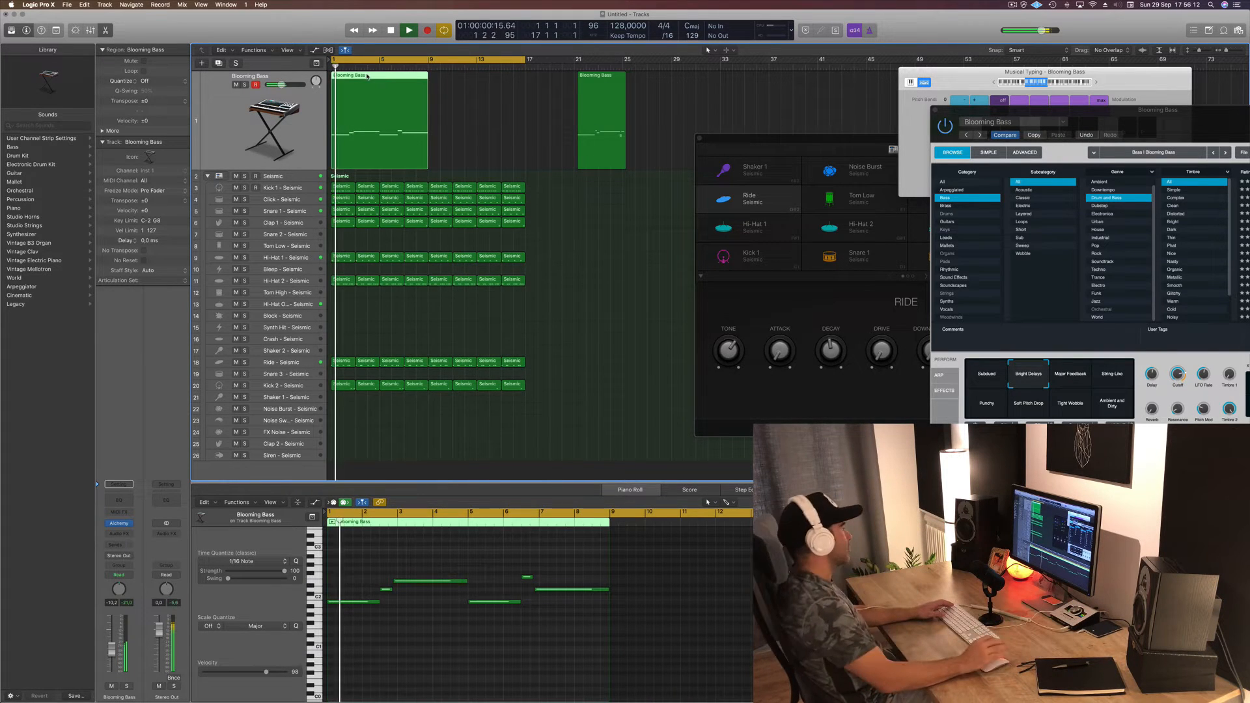
drag(372, 82, 464, 85)
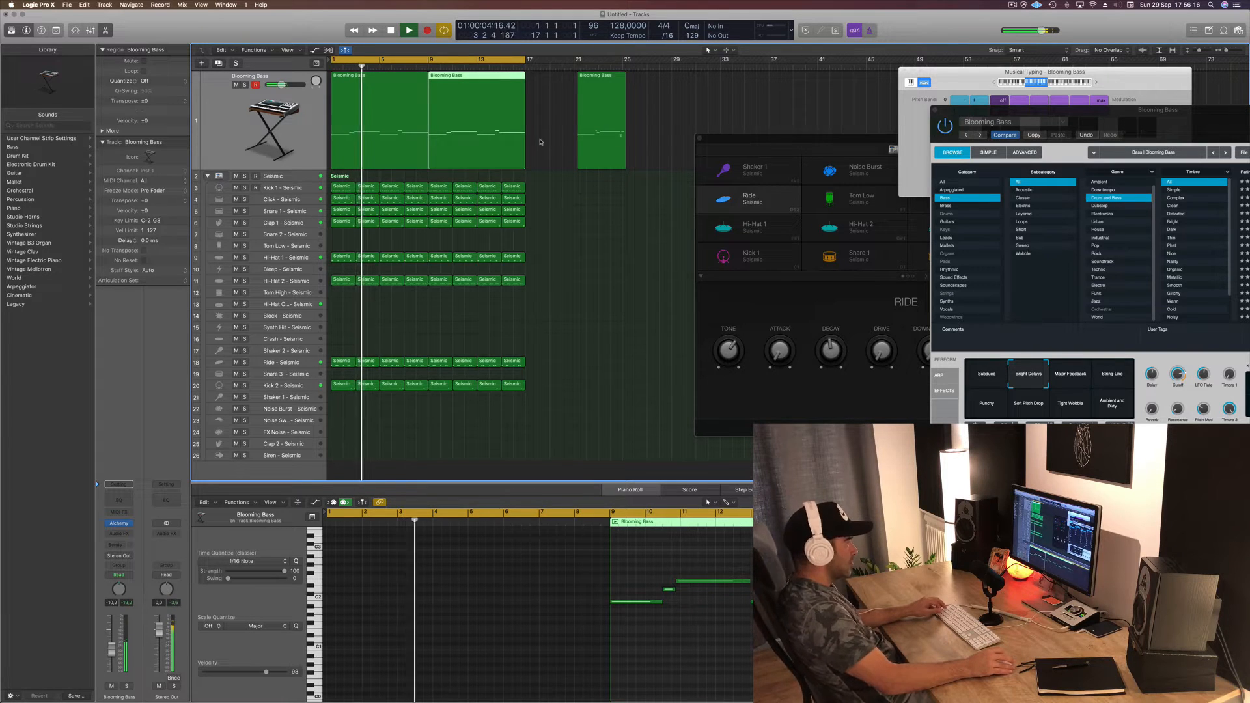
key(space)
Step: Delete the five short stray notes at the end of the bass region at bar 21
click(612, 86)
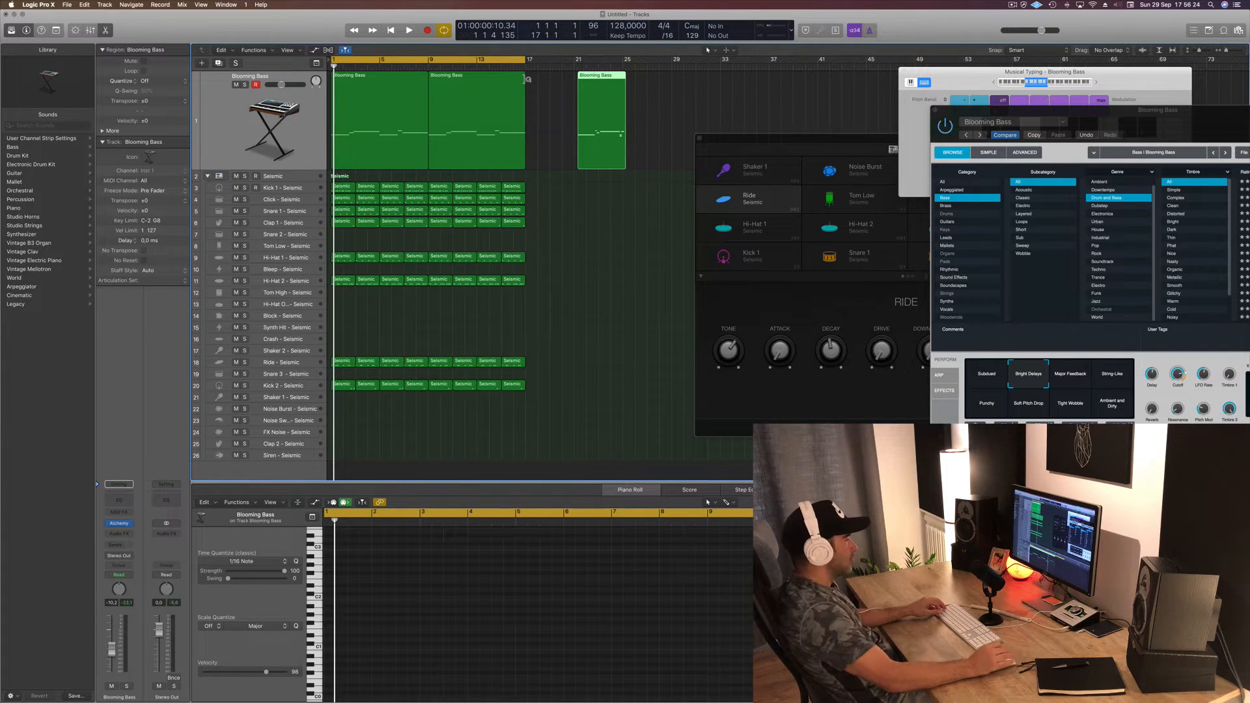
click(605, 84)
scroll(586, 110, right, 3)
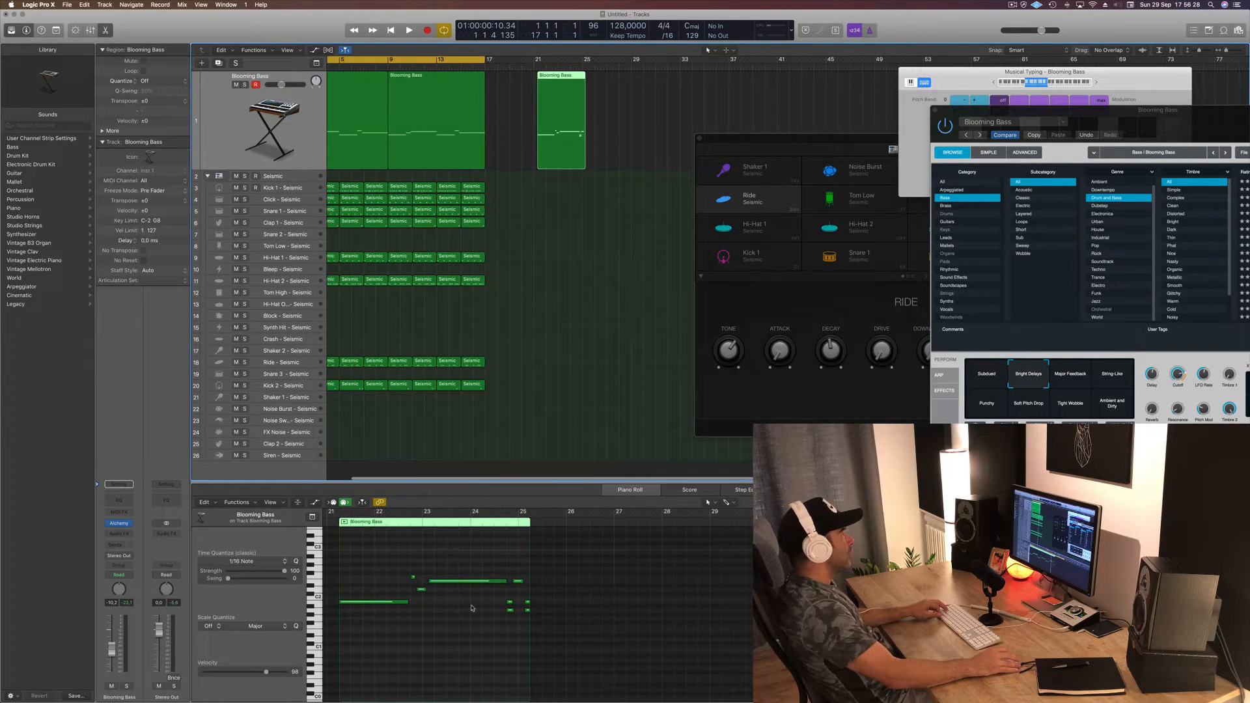
click(517, 580)
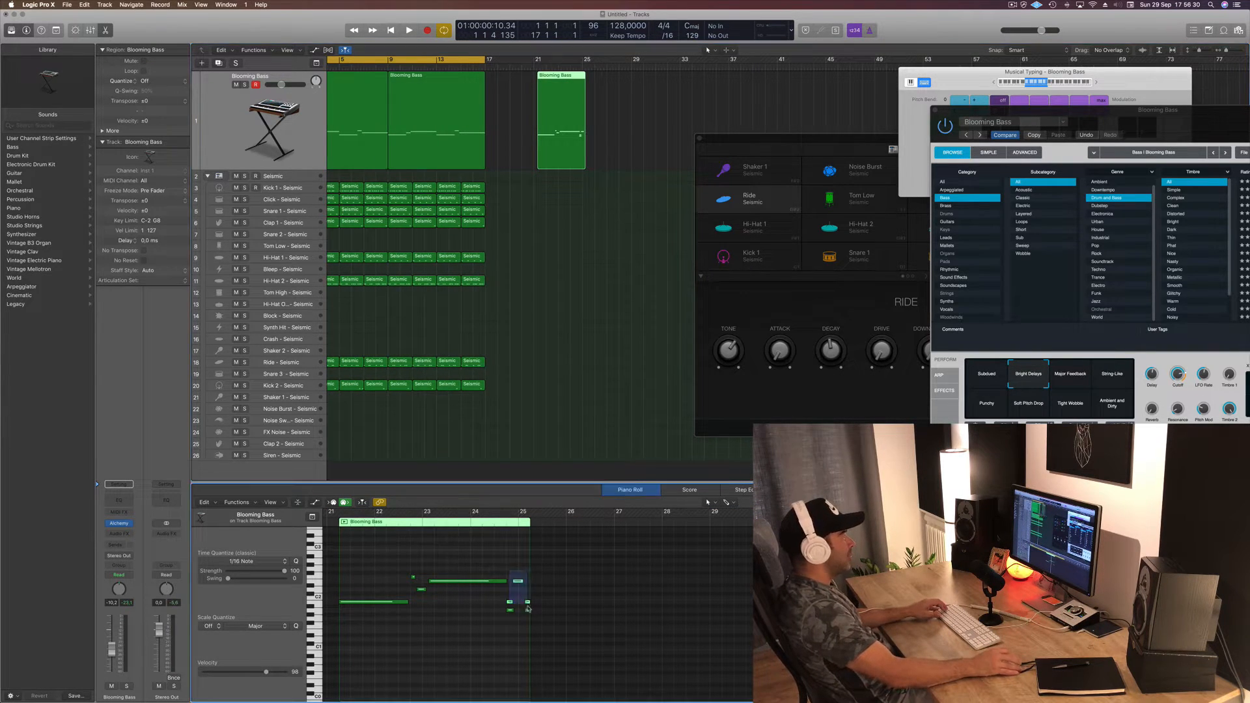
Step: Lengthen the short note just before the last long note in the bar 21 region to close the gap between them
ctrl+alt+click(421, 592)
ctrl+alt+click(568, 590)
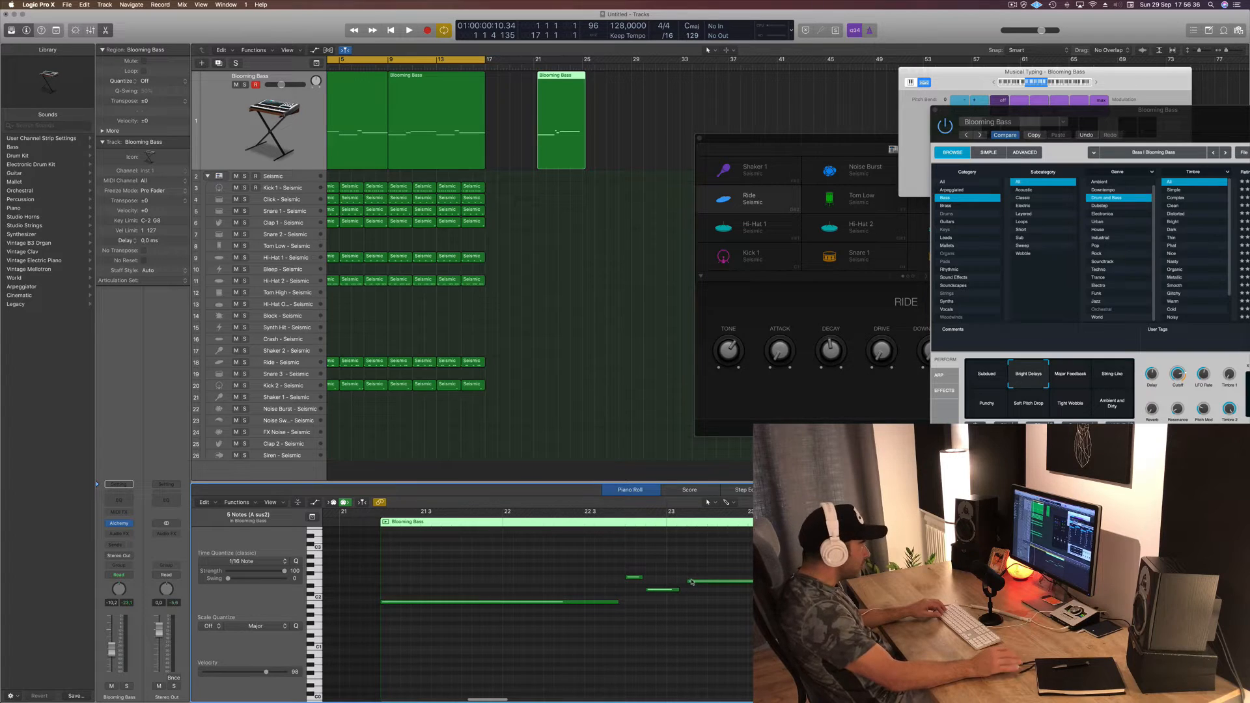
drag(677, 590, 684, 590)
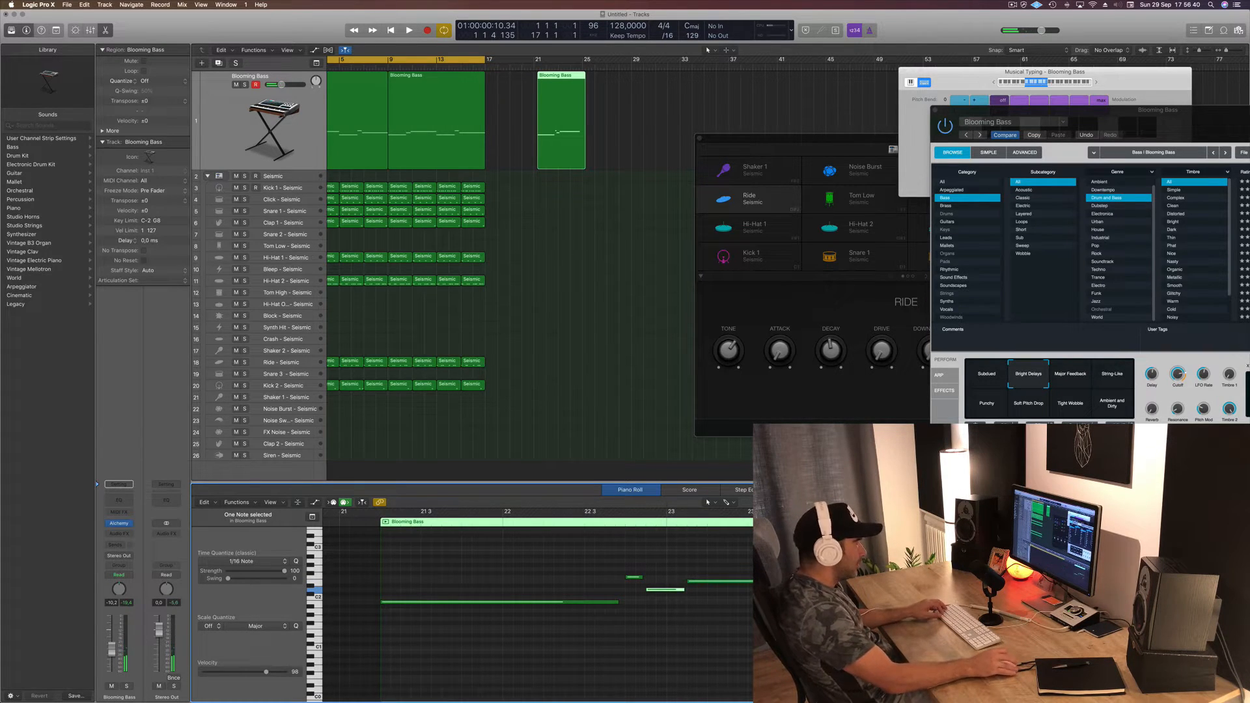
Step: Replace the bass region at bar 13 with the edited four-bar region from bar 21 and play the loop
drag(570, 81, 515, 77)
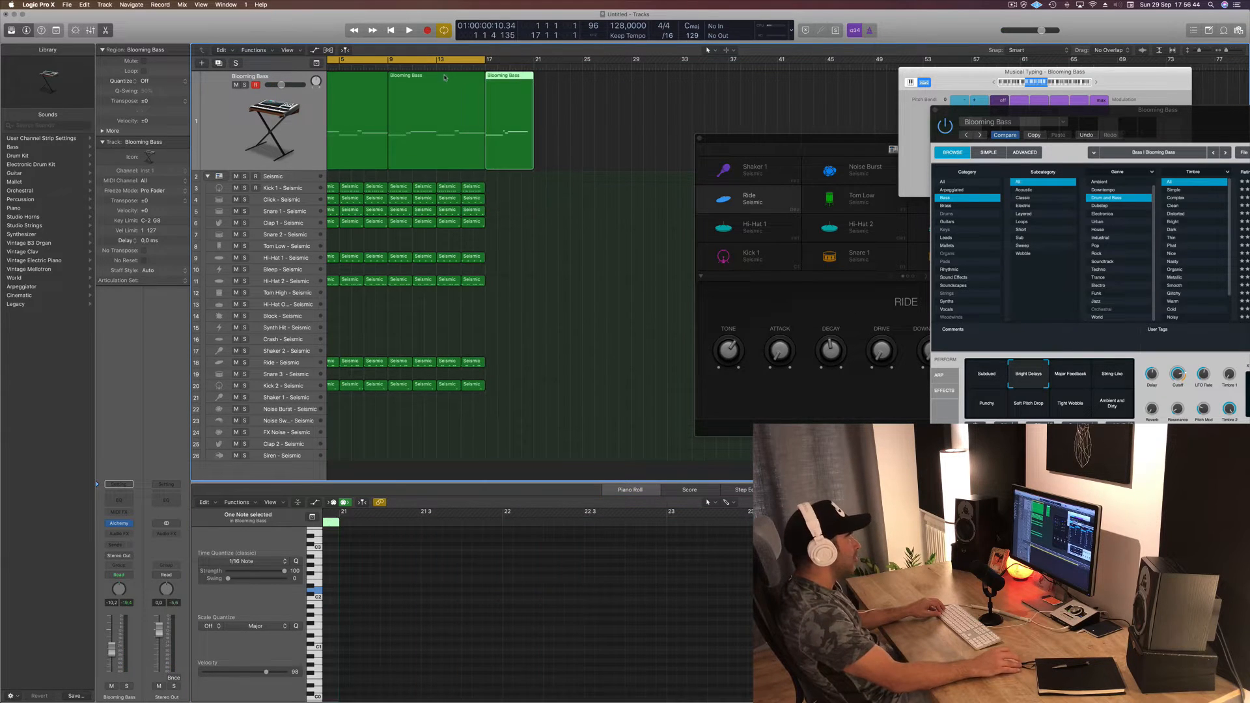
super+double_click(438, 79)
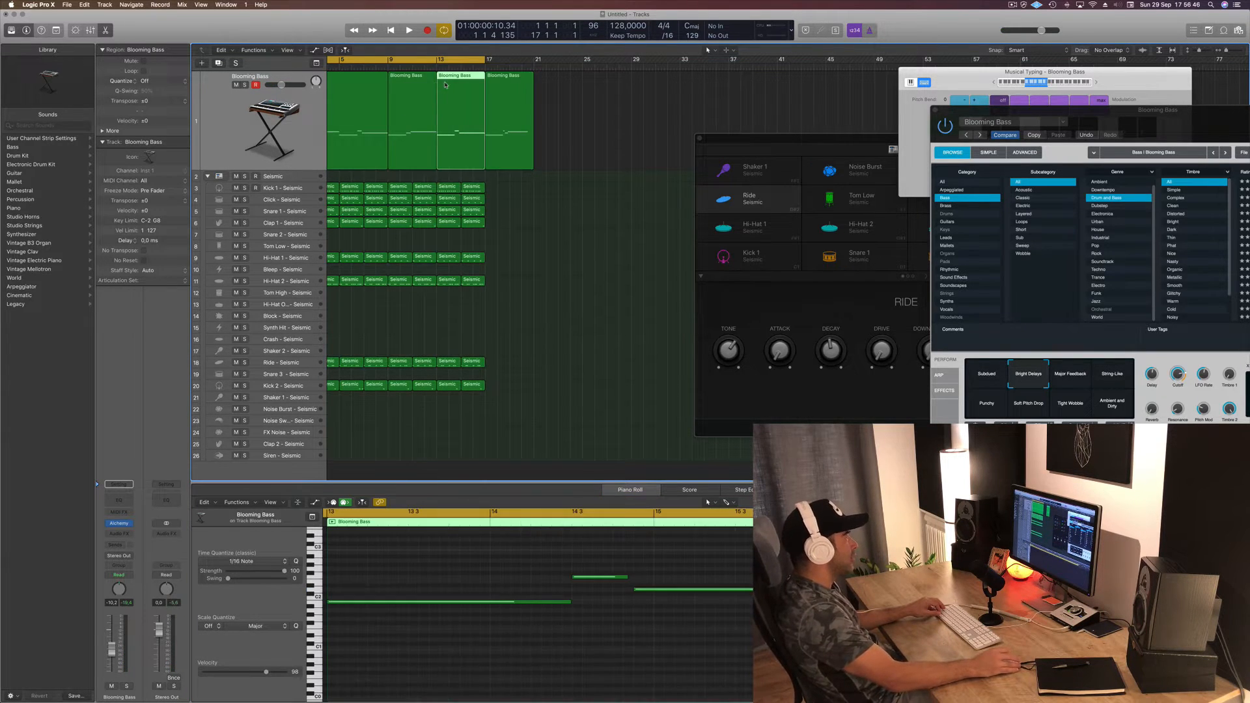
key(Delete)
drag(518, 78, 470, 79)
key(space)
key(super+Left)
key(super+Left)
key(super+Left)
key(super+Left)
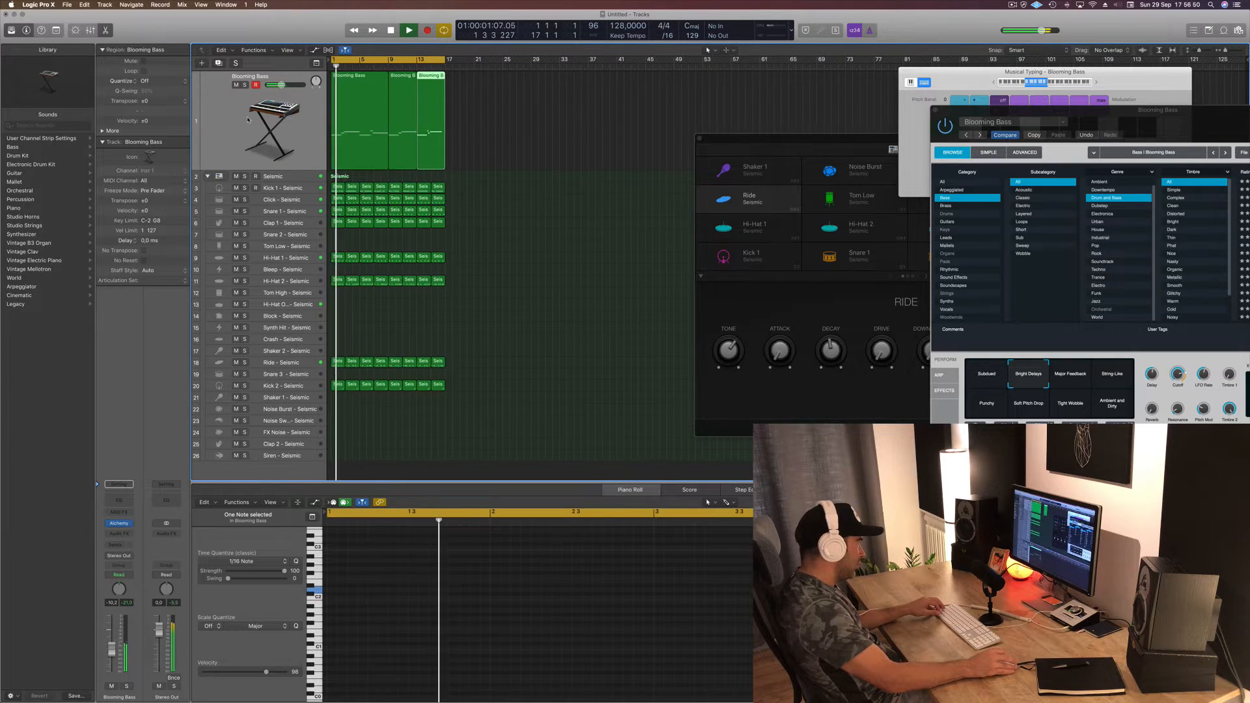
Step: Add a Channel EQ to the Blooming Bass track and cut its 100 Hz band by 1 dB at 99 Hz
click(247, 120)
drag(1174, 125, 839, 116)
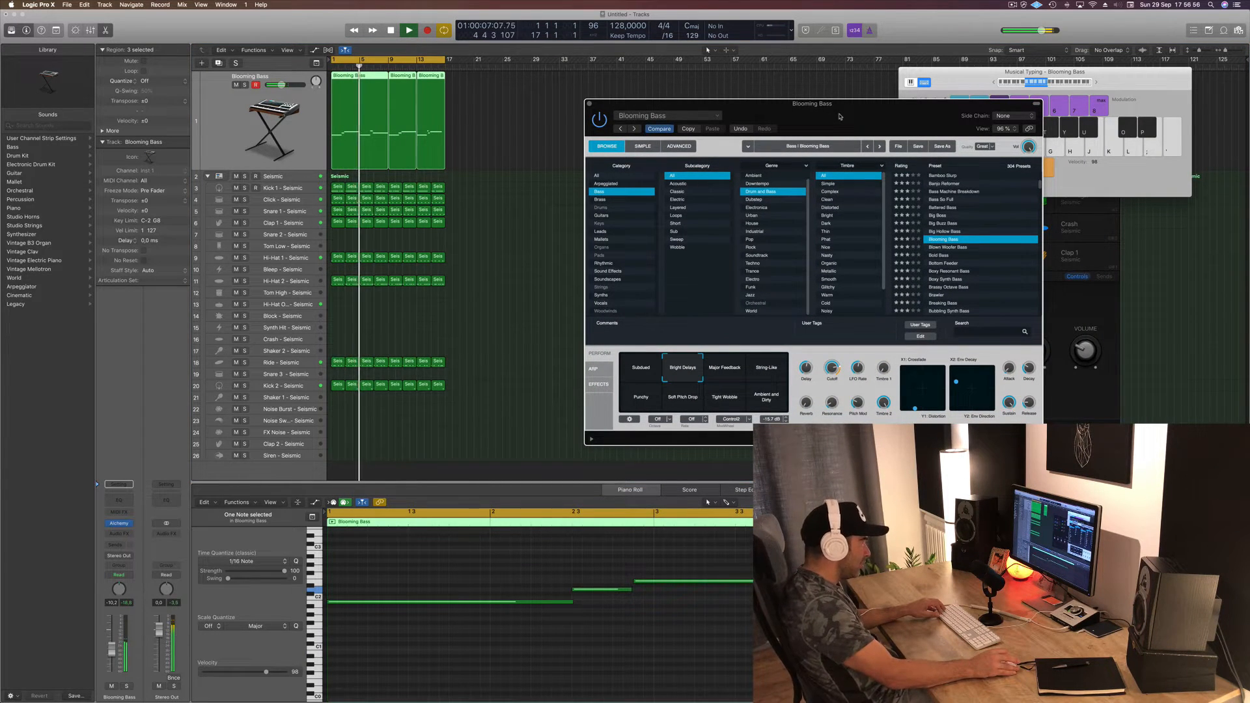
drag(886, 117, 886, 112)
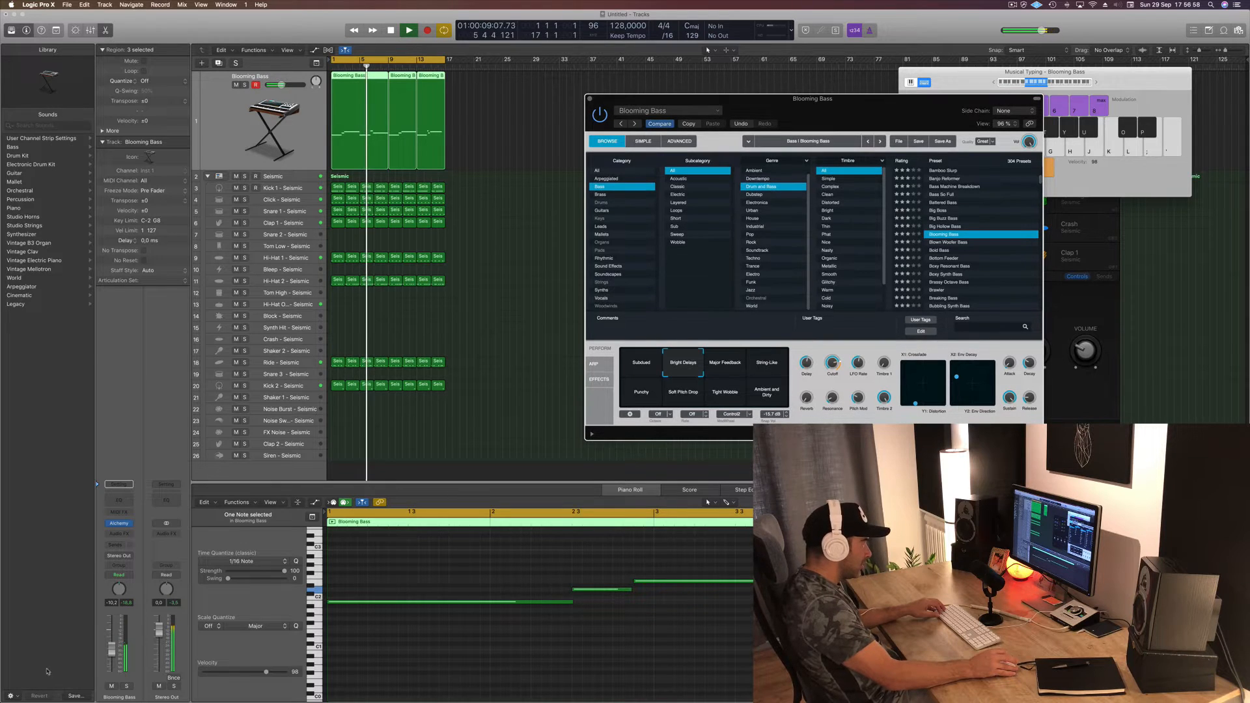
click(110, 651)
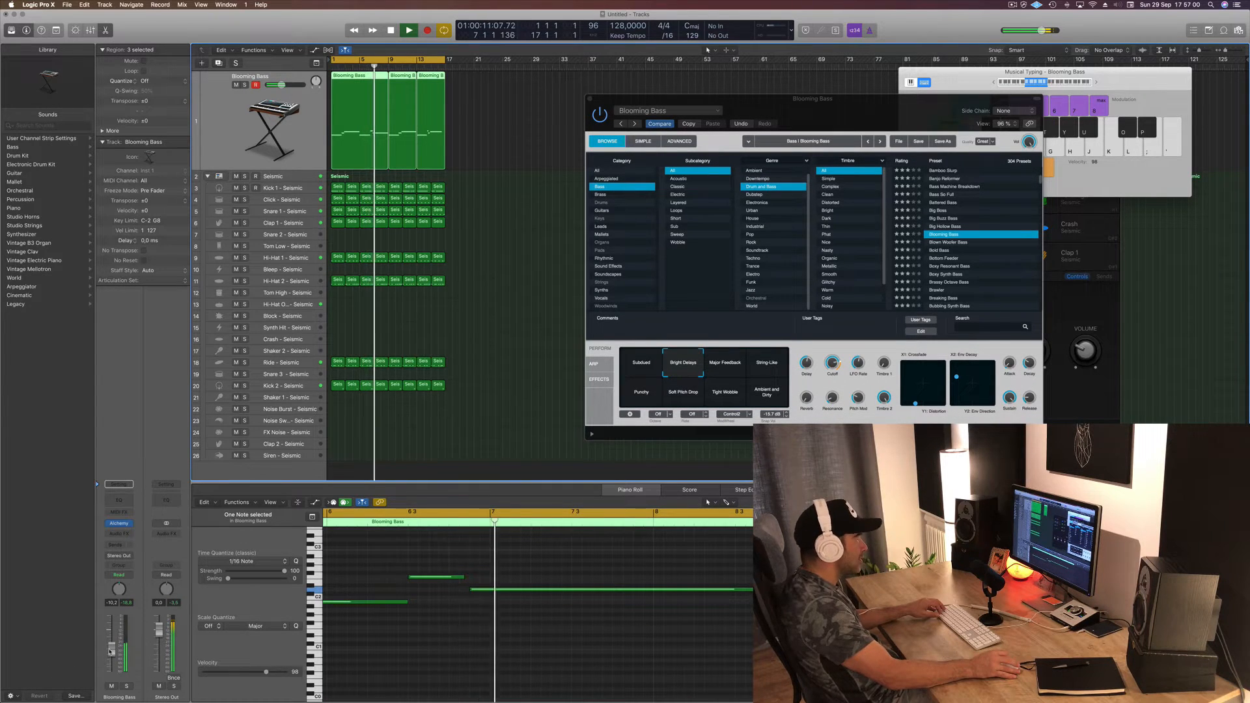
click(120, 500)
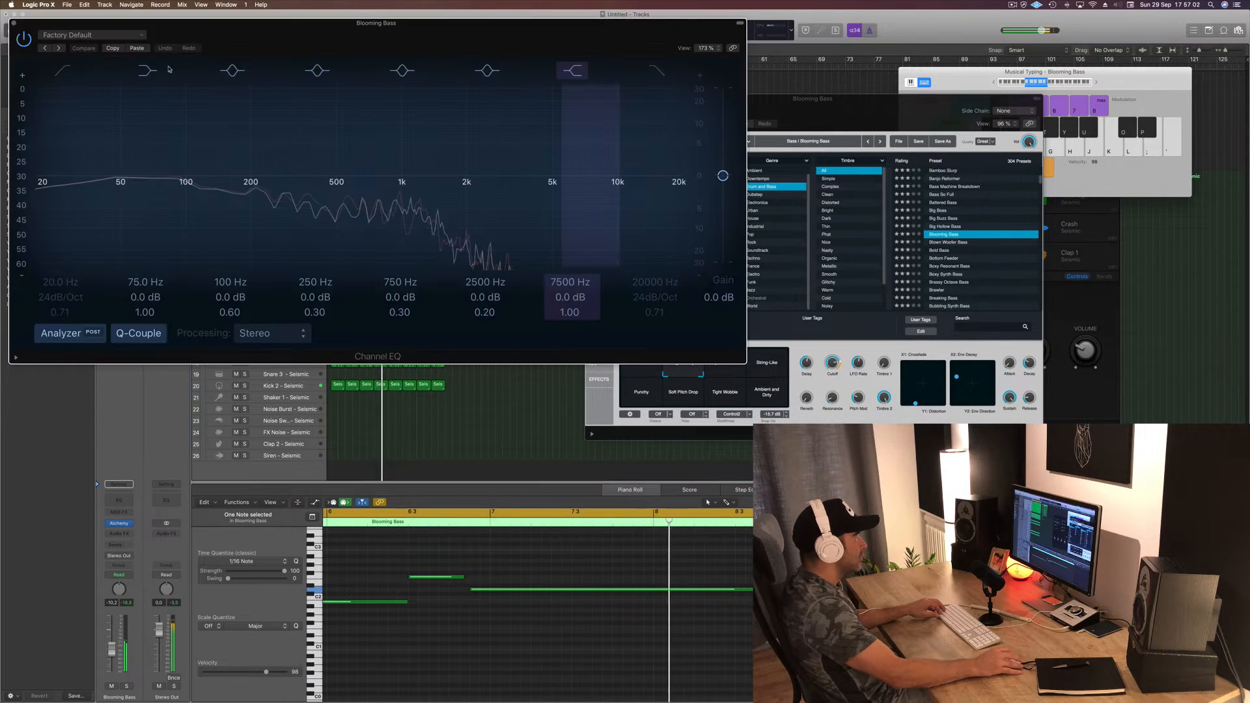
drag(196, 26, 590, 101)
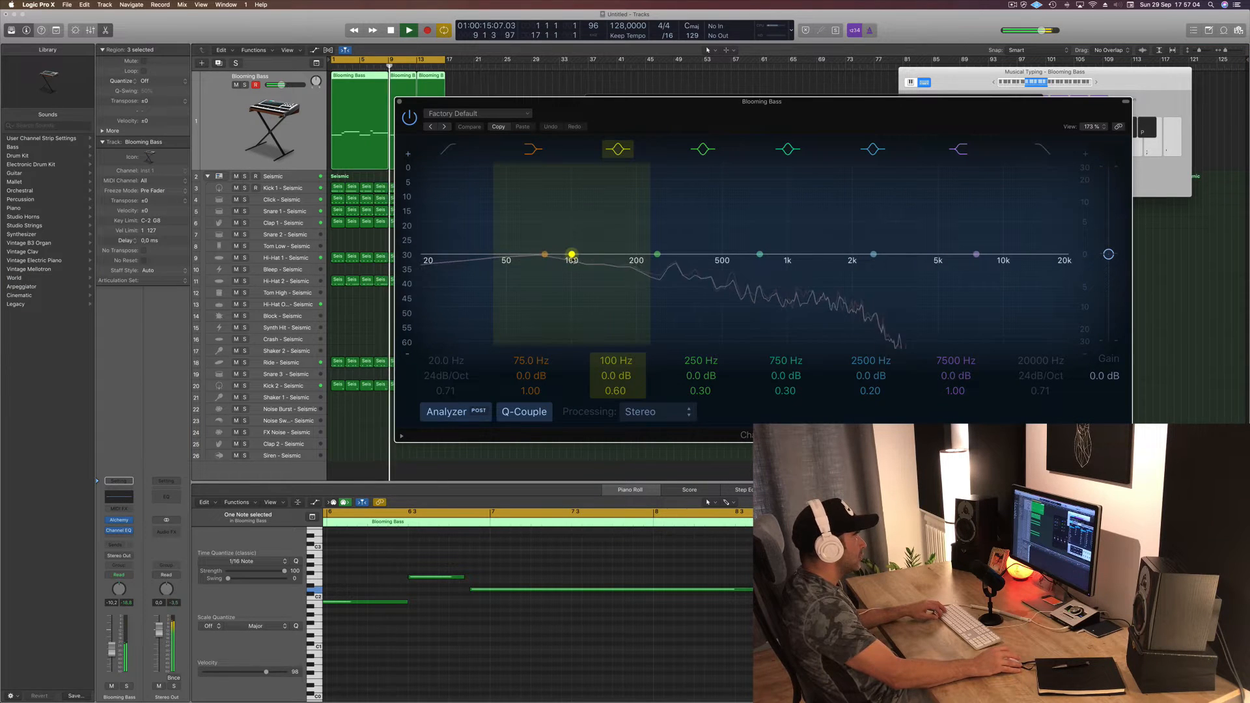
mouse_move(572, 255)
mouse_down()
mouse_move(571, 235)
mouse_move(570, 261)
mouse_up()
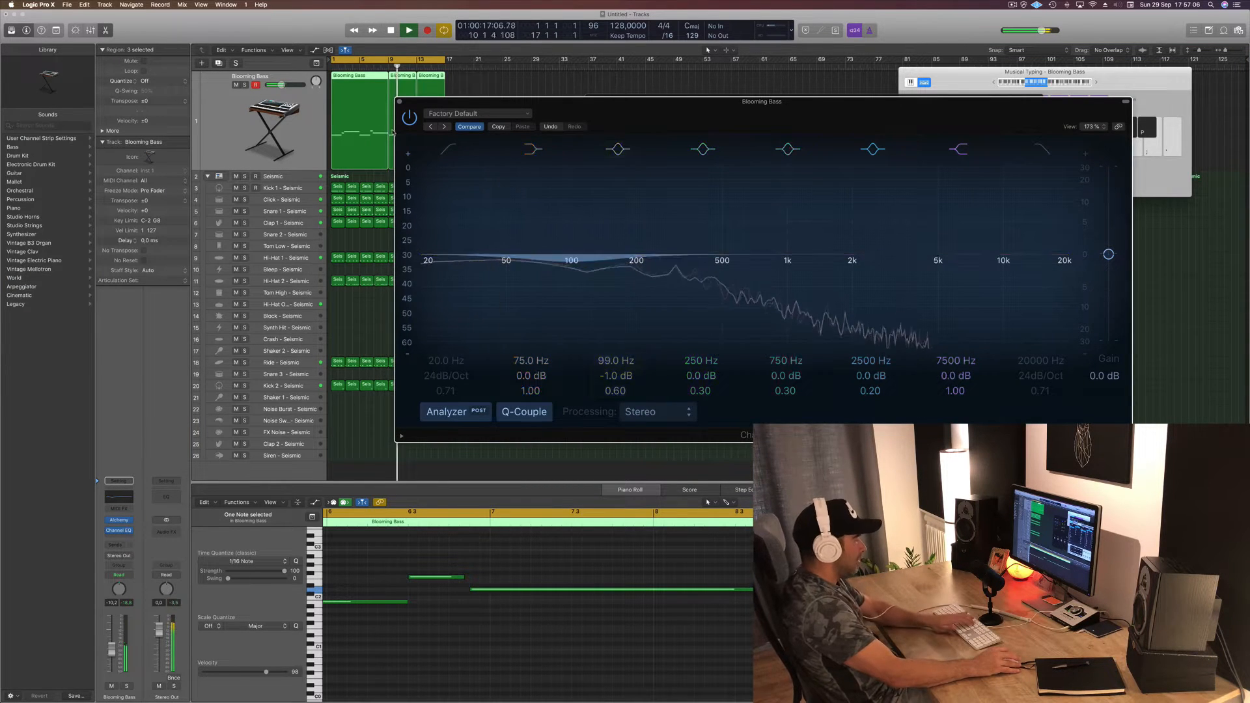
Step: Enable the bass EQ's low-cut filter at 47 Hz and close the Channel EQ
click(448, 149)
drag(428, 277, 521, 282)
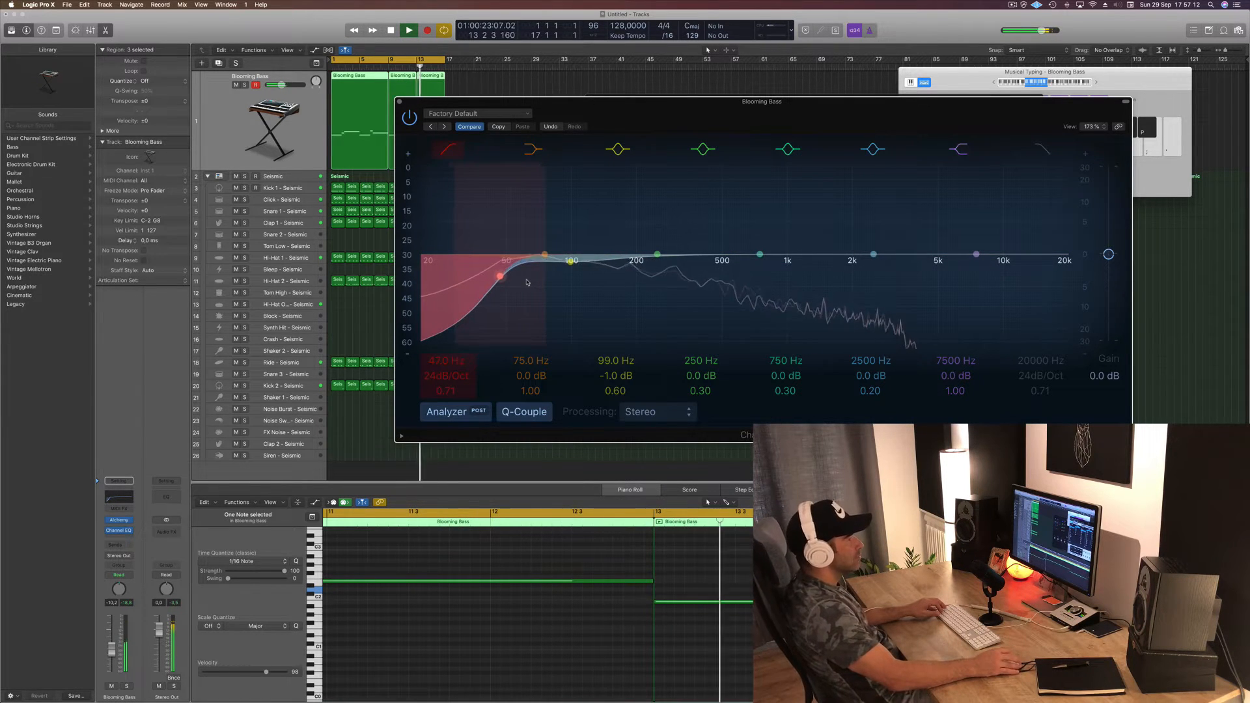
click(409, 118)
click(263, 166)
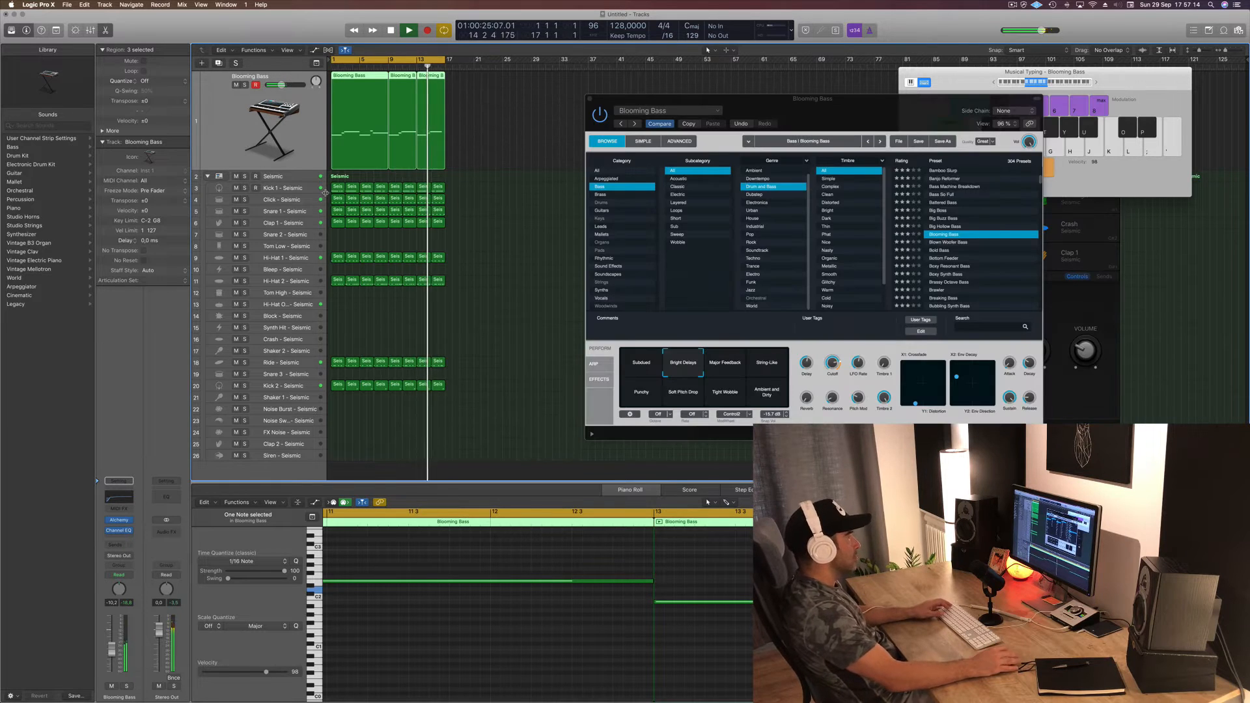
Step: Check the bass notes around bar 13 in the Piano Roll and play the loop again
key(space)
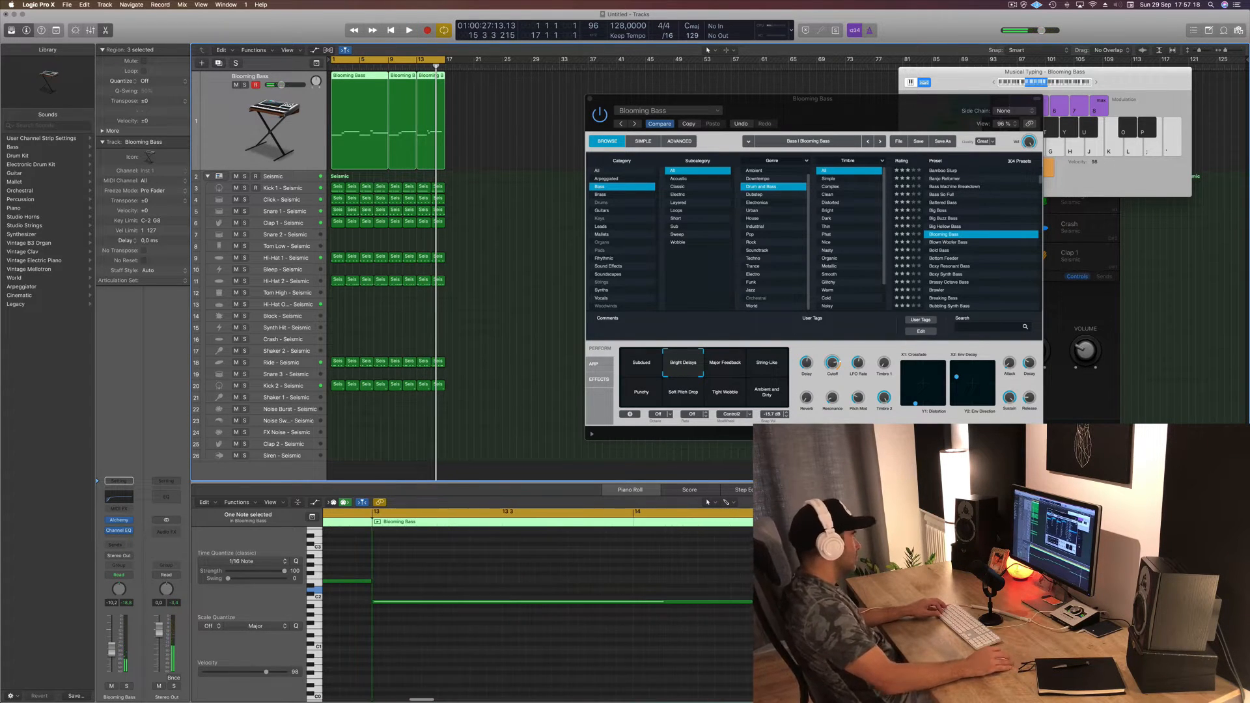
click(749, 601)
click(768, 605)
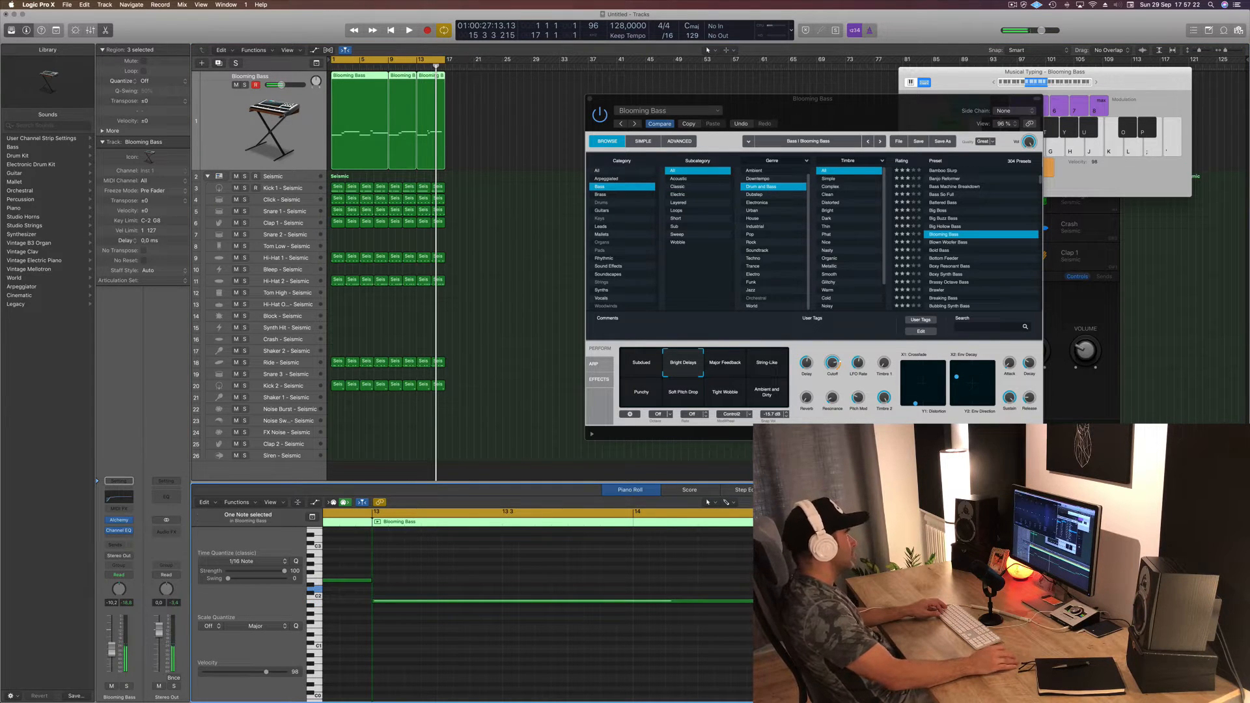
click(1132, 588)
scroll(1133, 588, left, 5)
key(space)
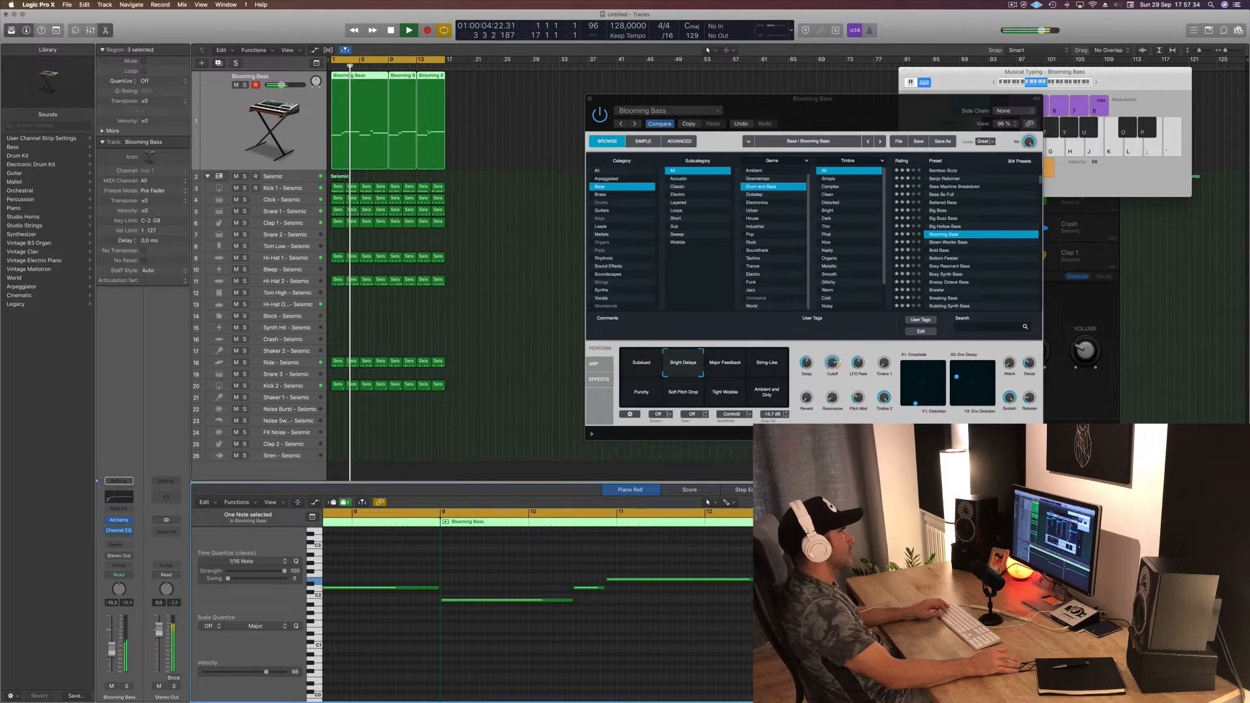
Step: Save the project as EP6 in the Logic folder and restart playback from the beginning
click(563, 641)
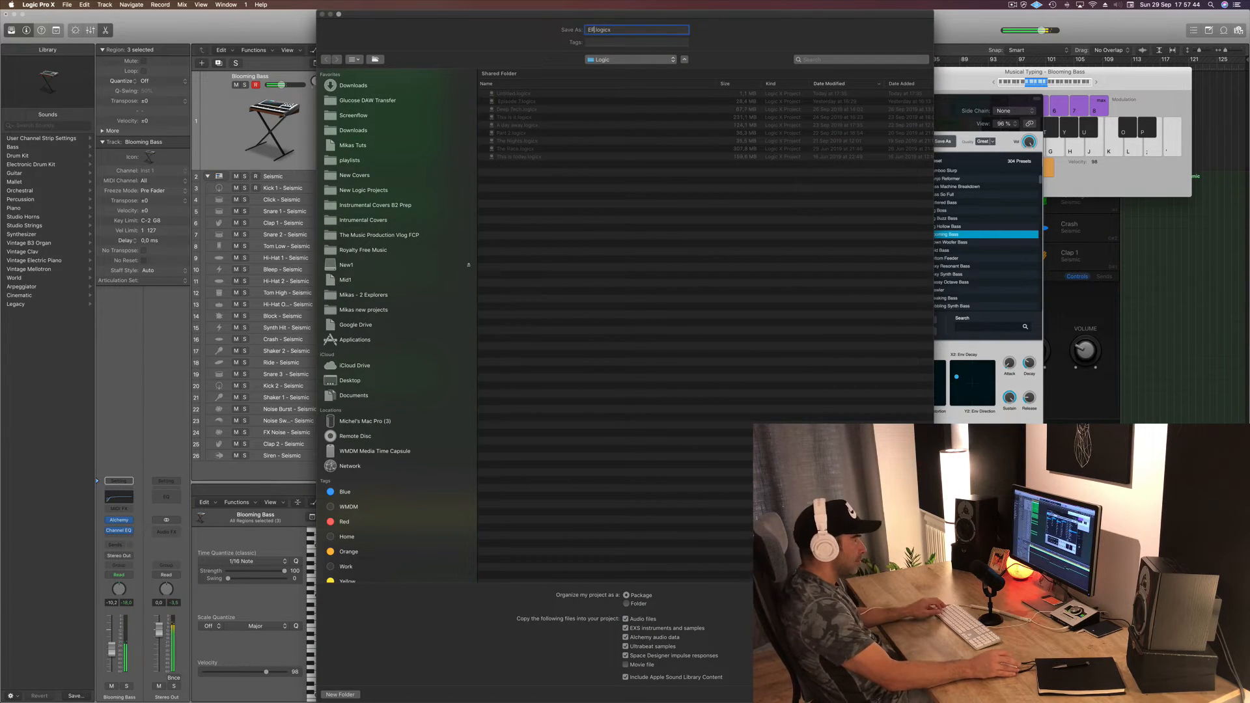
key(Escape)
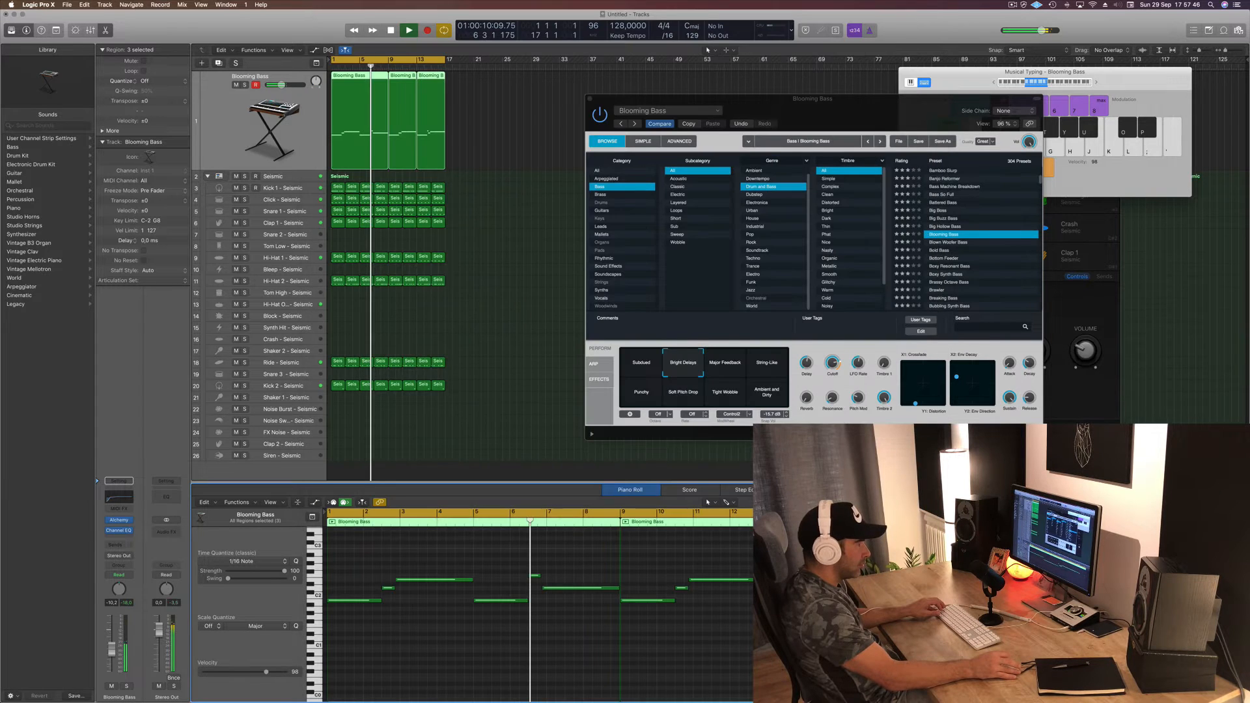
key(space)
drag(689, 94, 603, 95)
key(Return)
click(188, 546)
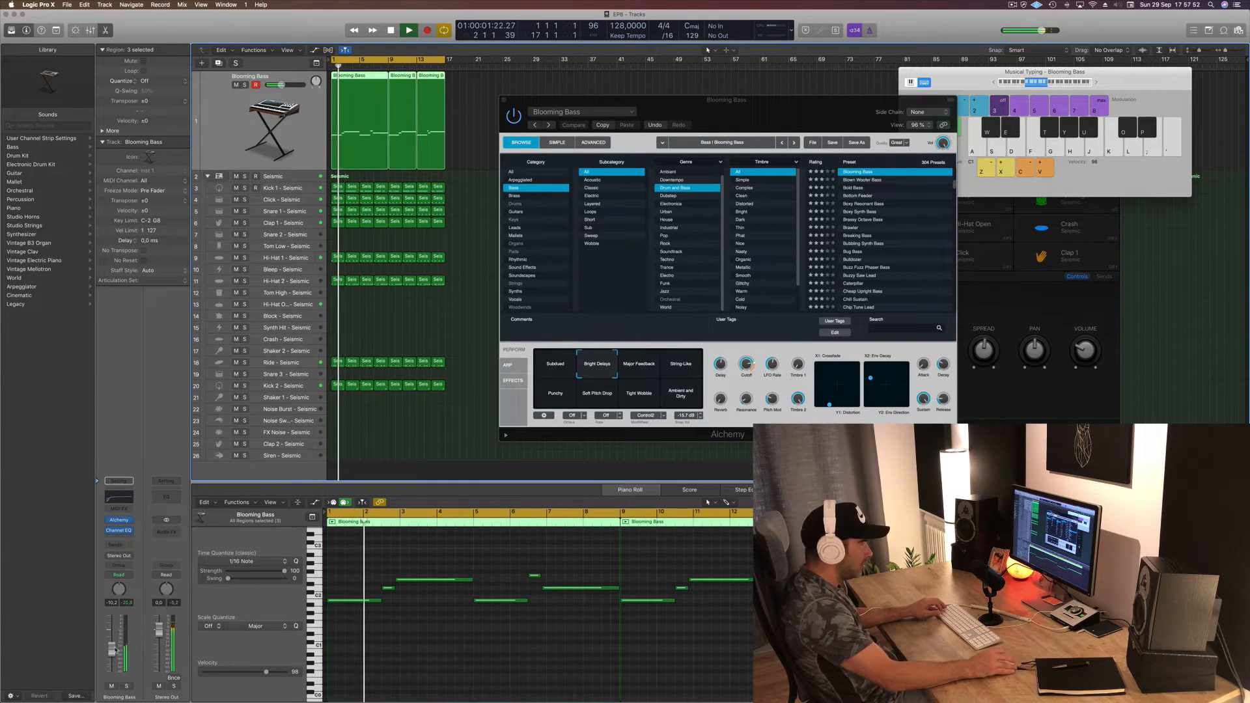
Step: Audition Alchemy's performance snapshots from Subdued to Ambient and Dirty against the loop, and return to Bright Delays
drag(796, 113, 753, 135)
key(space)
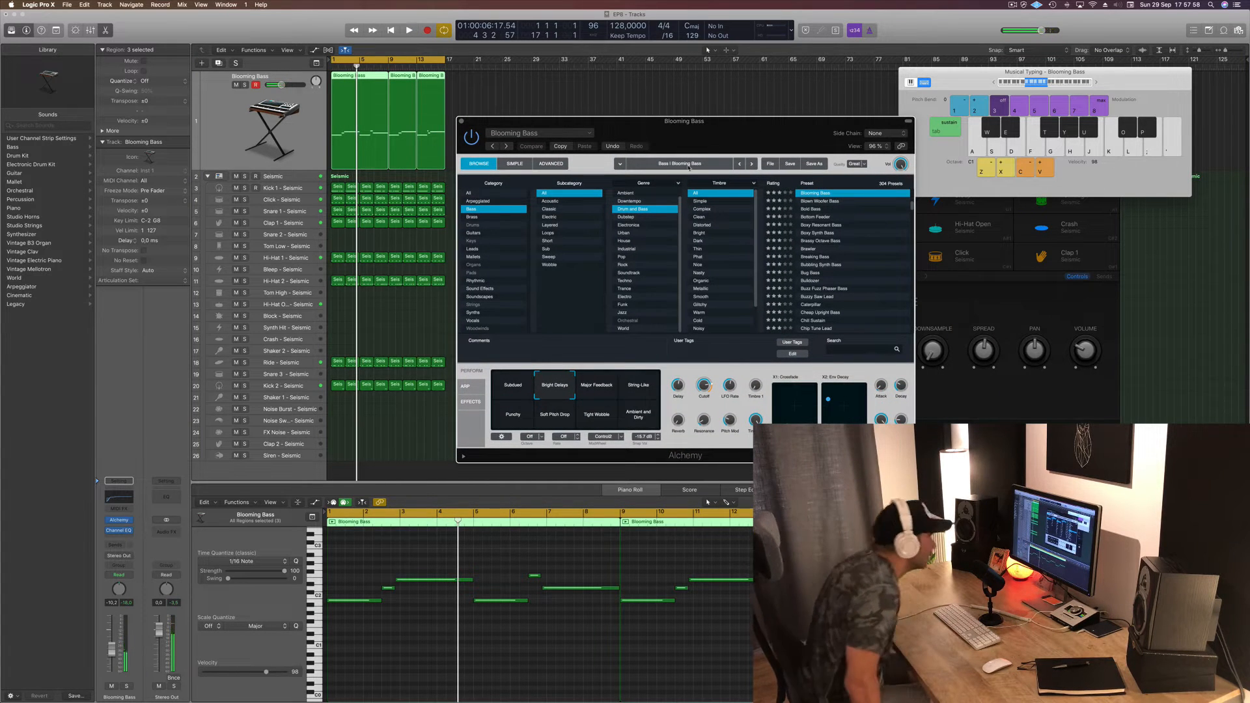
click(515, 385)
key(space)
click(555, 386)
click(592, 390)
click(635, 389)
click(524, 417)
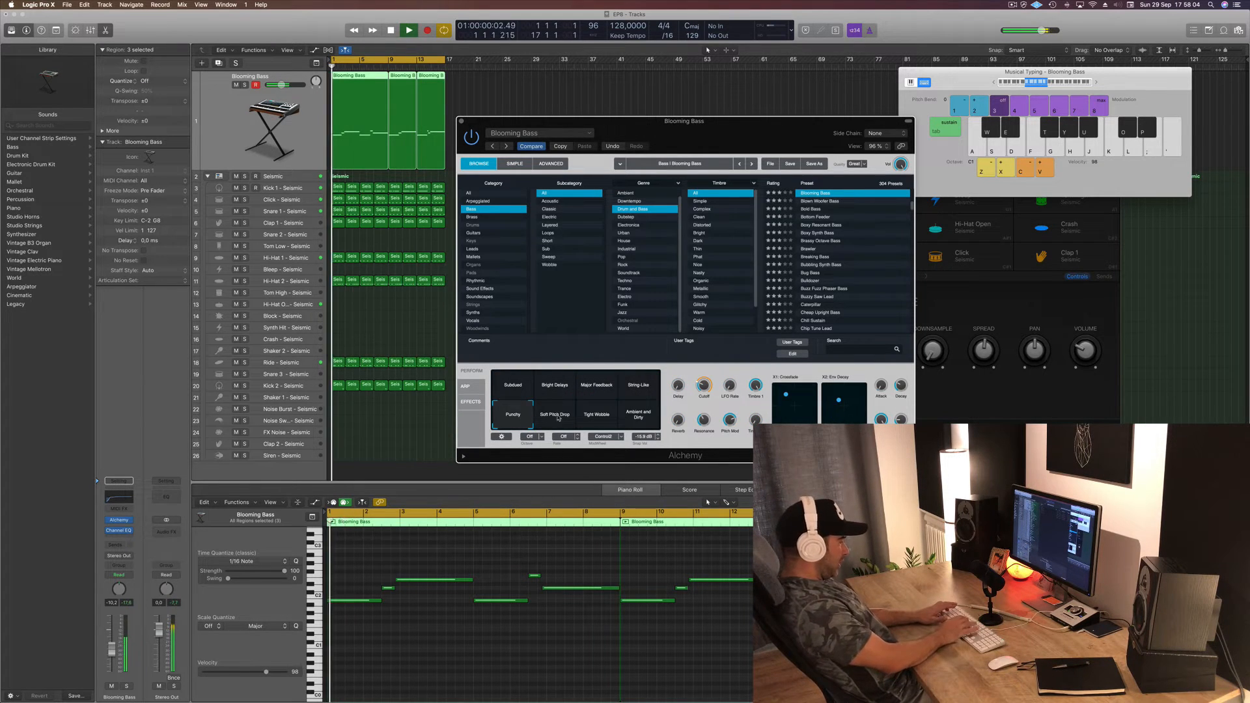
click(562, 418)
click(606, 417)
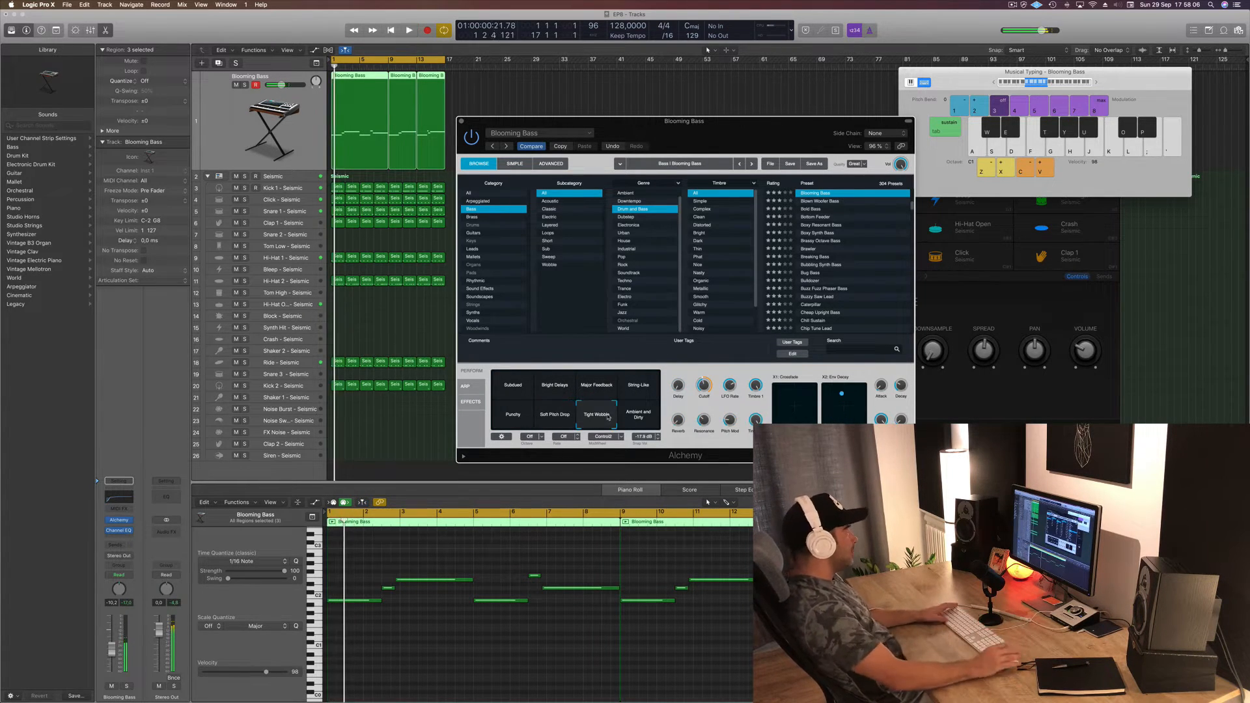
click(639, 416)
click(558, 386)
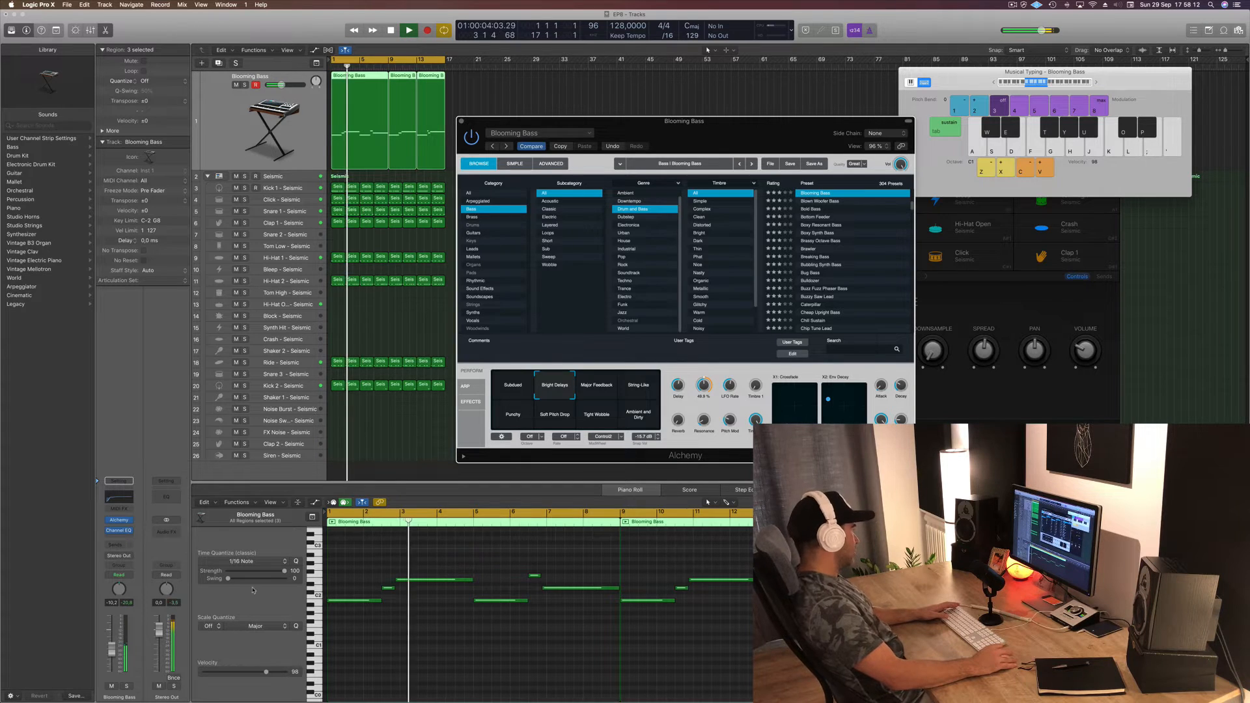
Step: Raise the Blooming Bass track's volume to -5.7 dB and open Alchemy's Cutoff slightly while the loop plays
drag(113, 649, 112, 644)
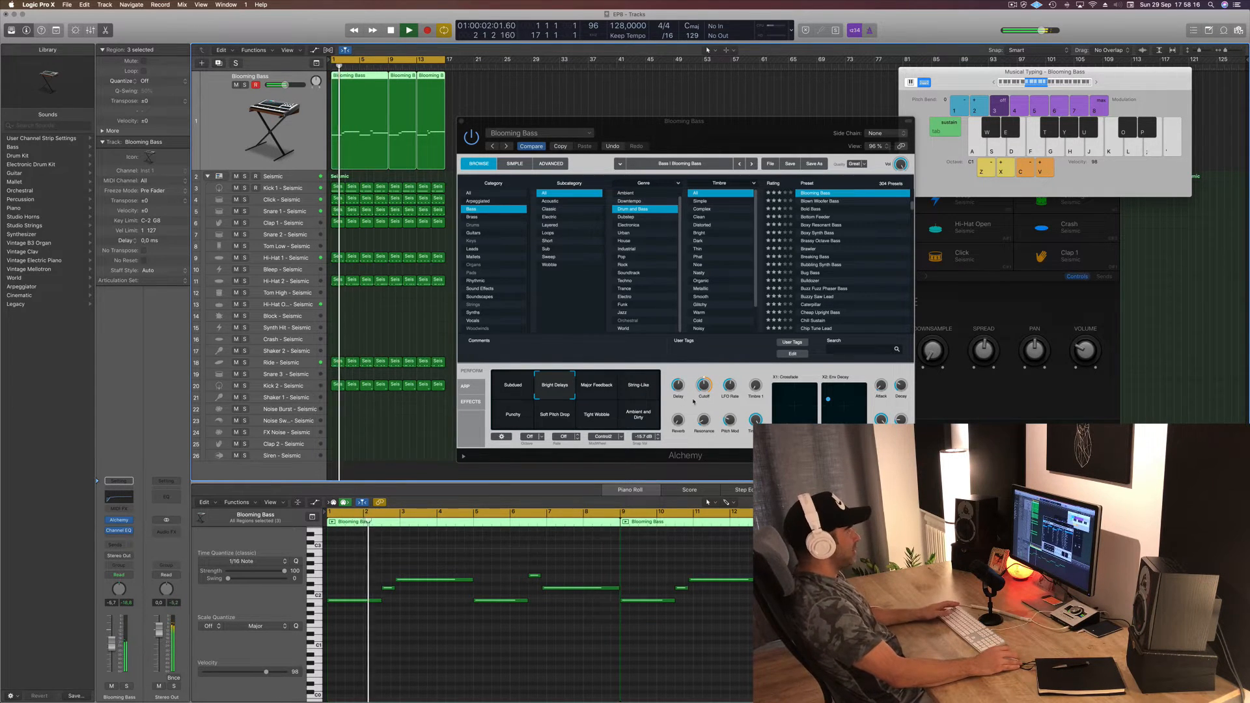
drag(704, 386, 706, 369)
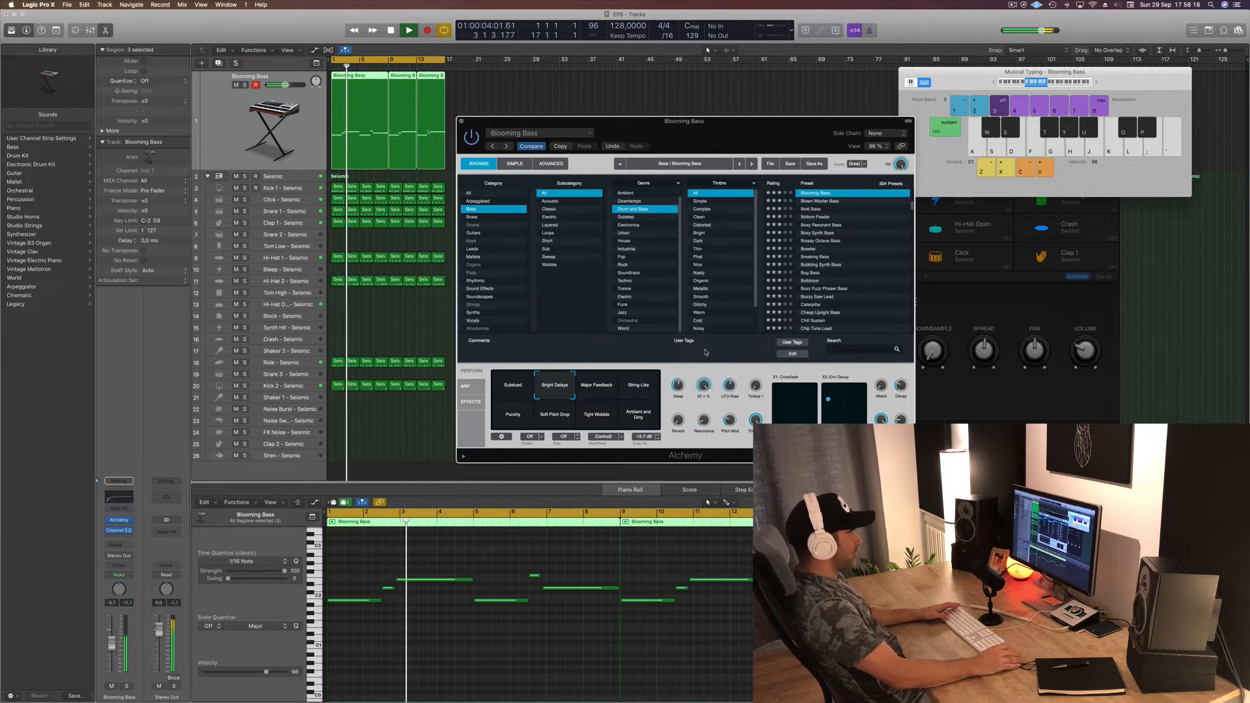
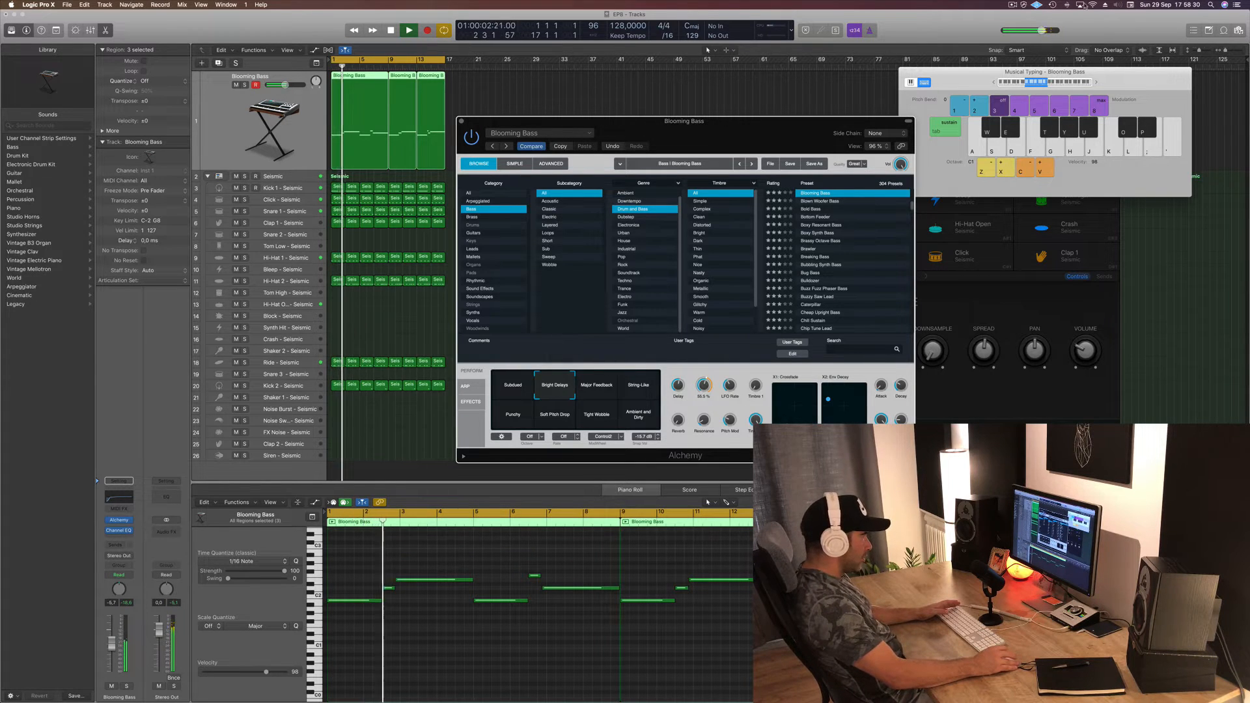
click(1013, 6)
click(720, 131)
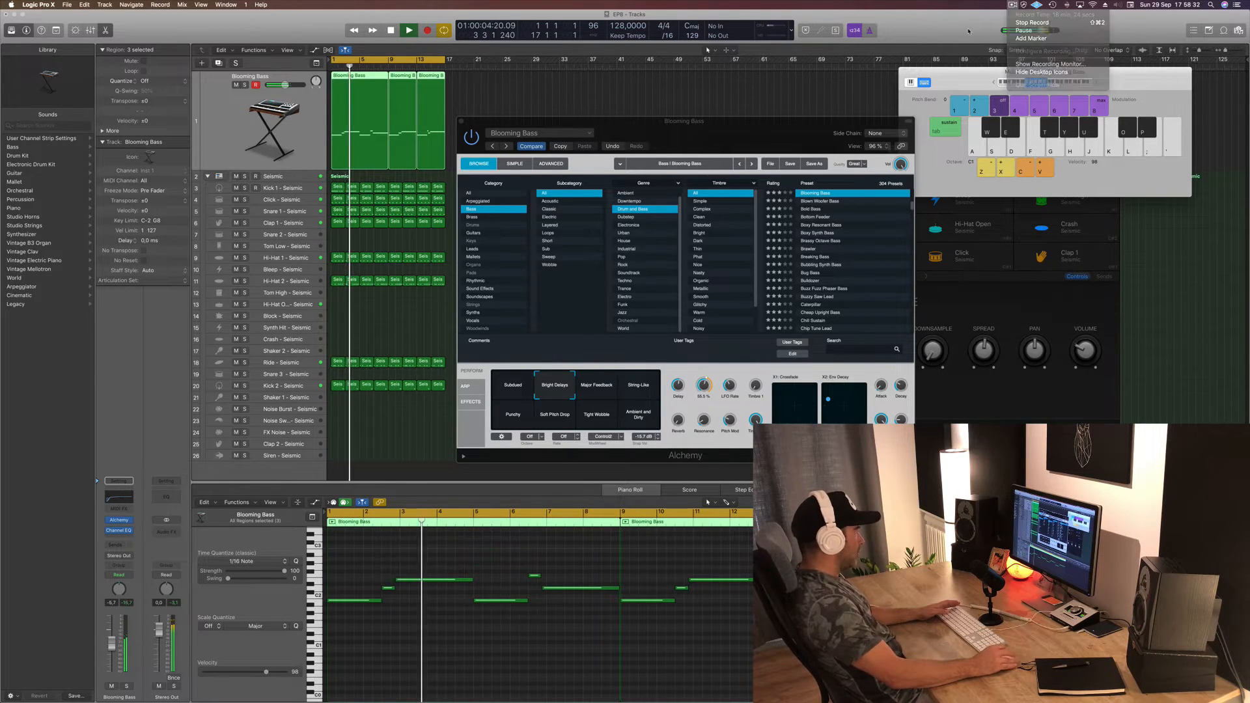
drag(720, 131, 818, 121)
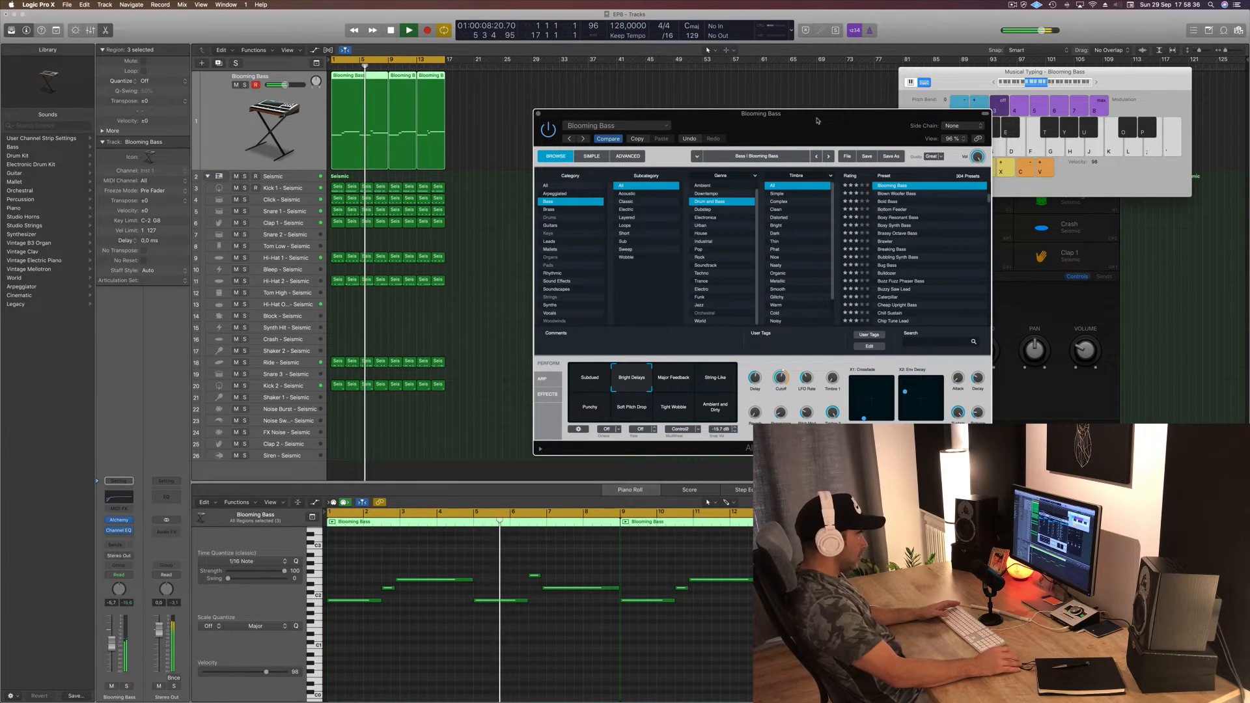
mouse_move(818, 121)
mouse_down()
mouse_move(795, 121)
mouse_move(818, 122)
mouse_up()
drag(784, 383, 786, 373)
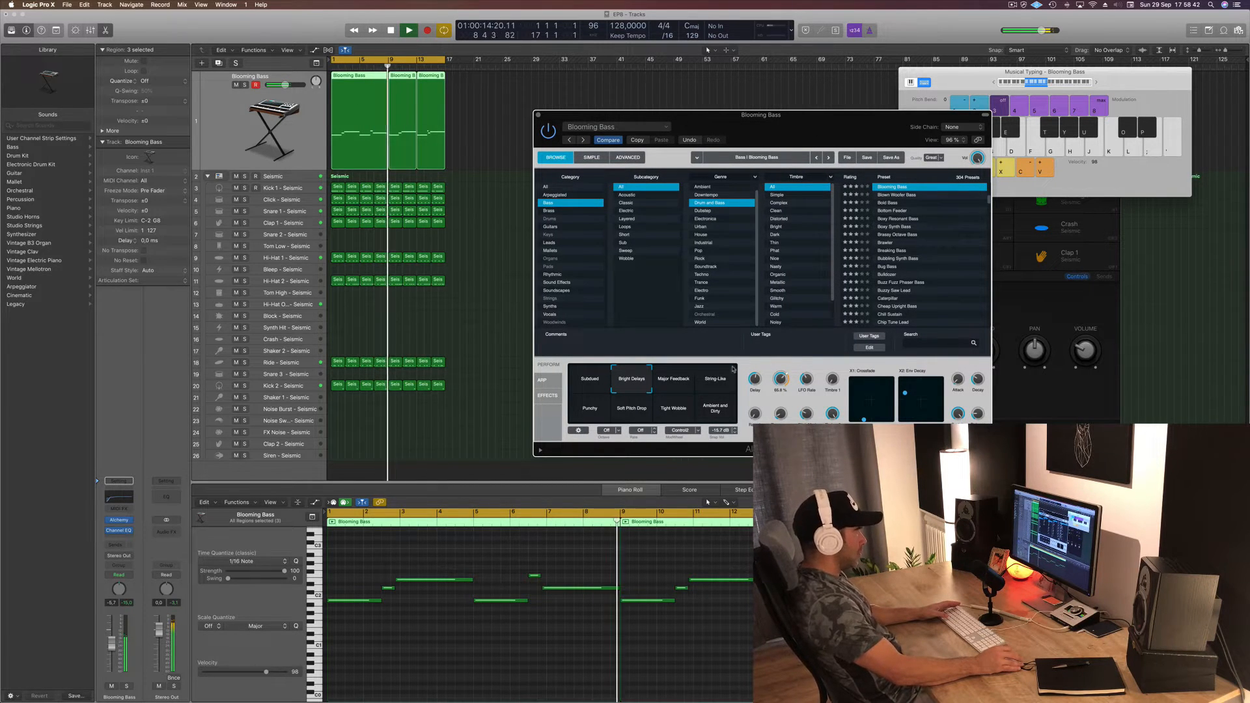
drag(782, 130, 806, 121)
key(space)
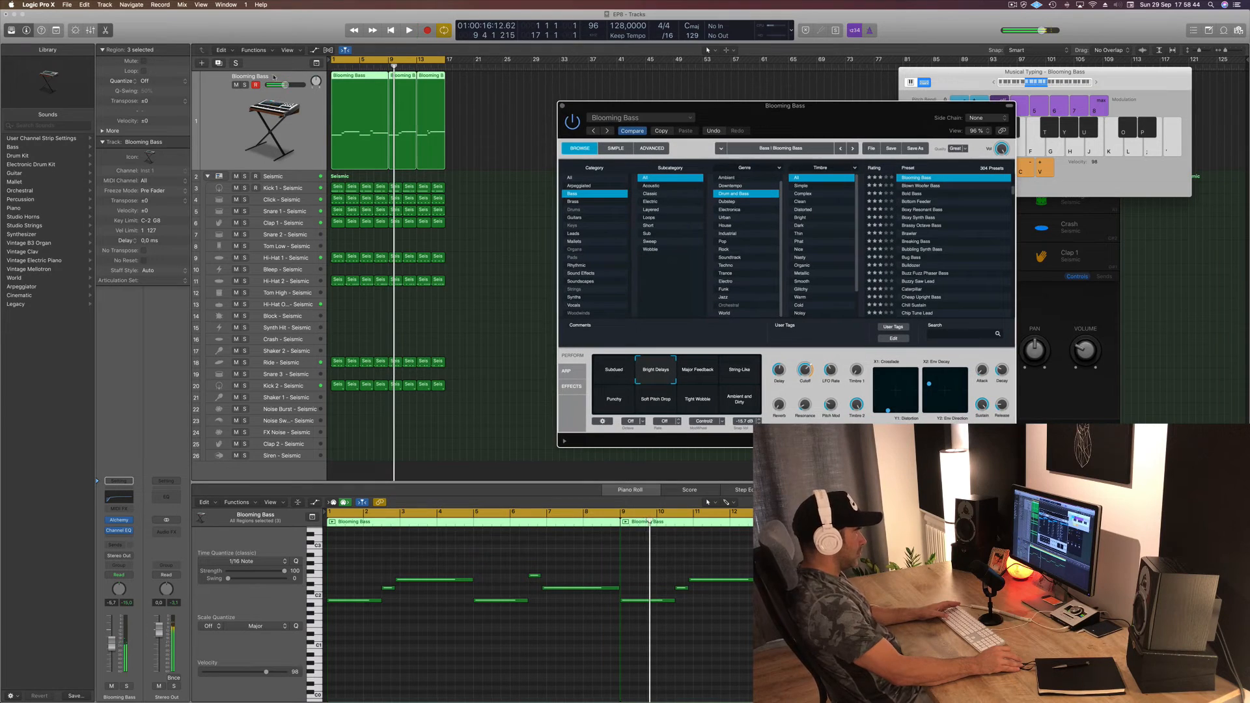
Step: Duplicate the Blooming Bass track with its settings and try moving its three regions onto the new track
click(220, 120)
click(219, 63)
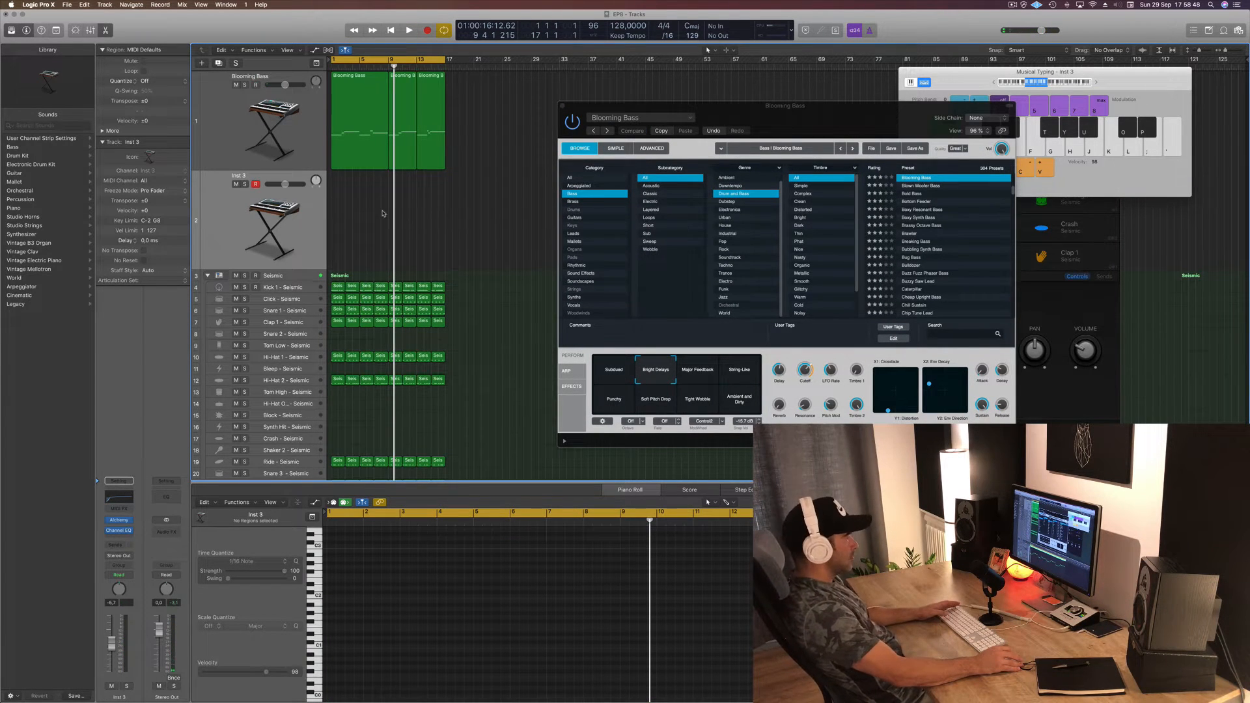
drag(466, 152, 353, 185)
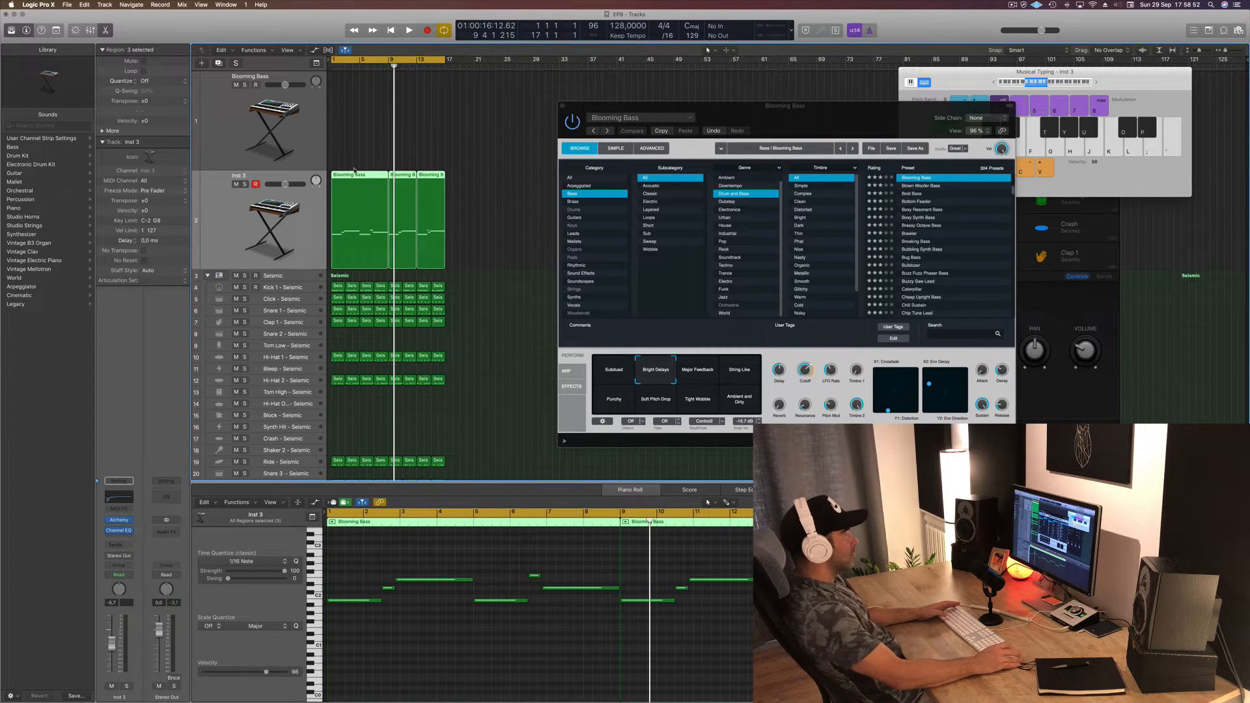
drag(357, 168, 357, 118)
Step: Mute the original Blooming Bass track, copy its three regions to the duplicate below, and play from bar 1
click(236, 85)
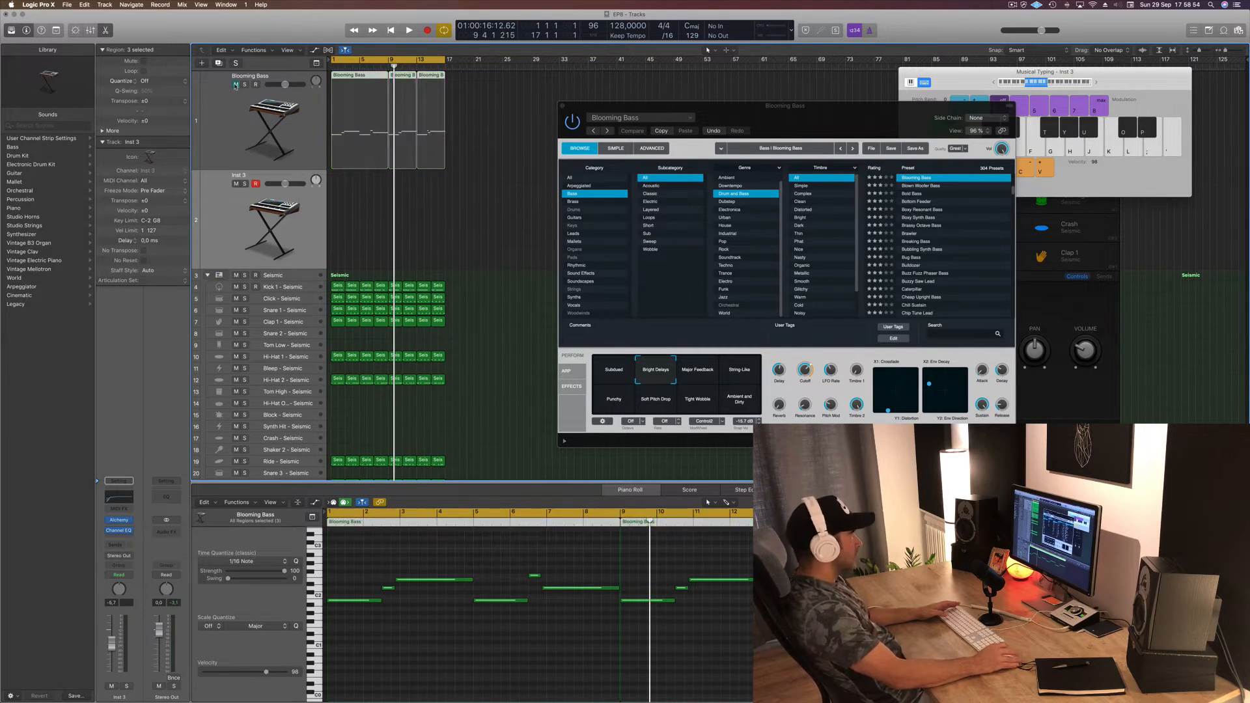
drag(362, 74, 353, 195)
key(Return)
key(space)
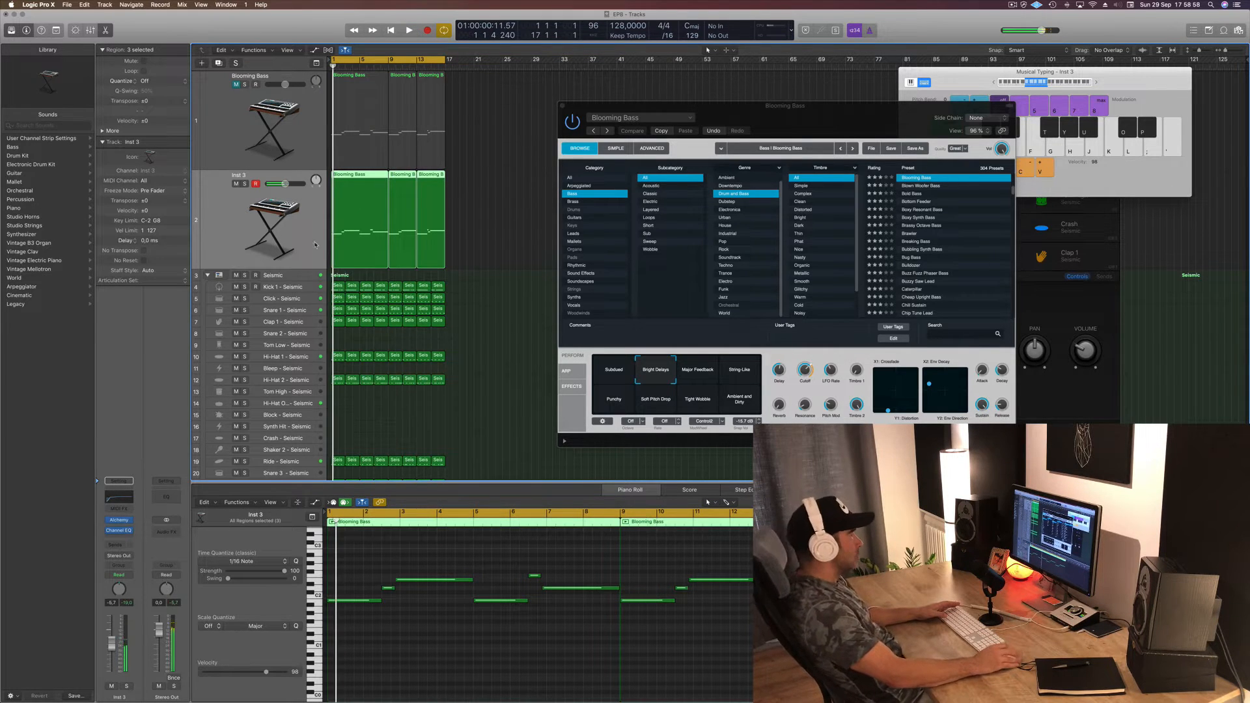
Step: Try the Blown Woofer Bass preset in the original bass track's Alchemy and go back to Blooming Bass
drag(879, 116, 830, 93)
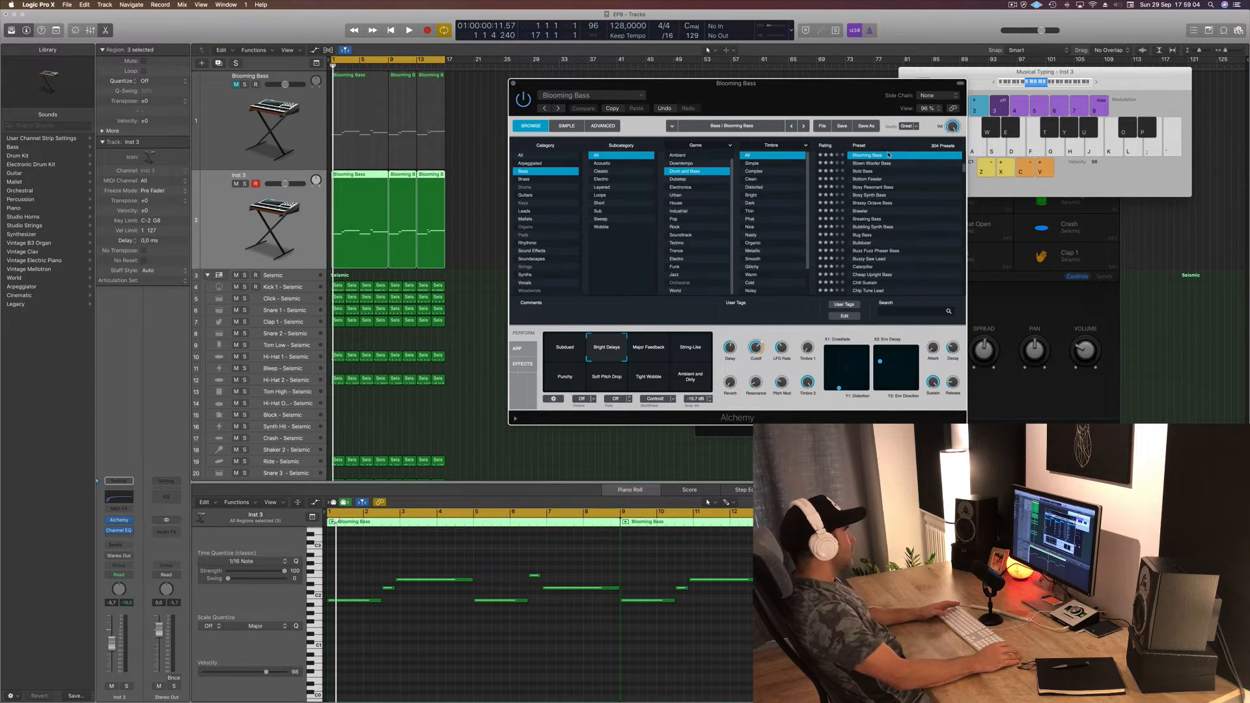
scroll(887, 169, up, 2)
key(space)
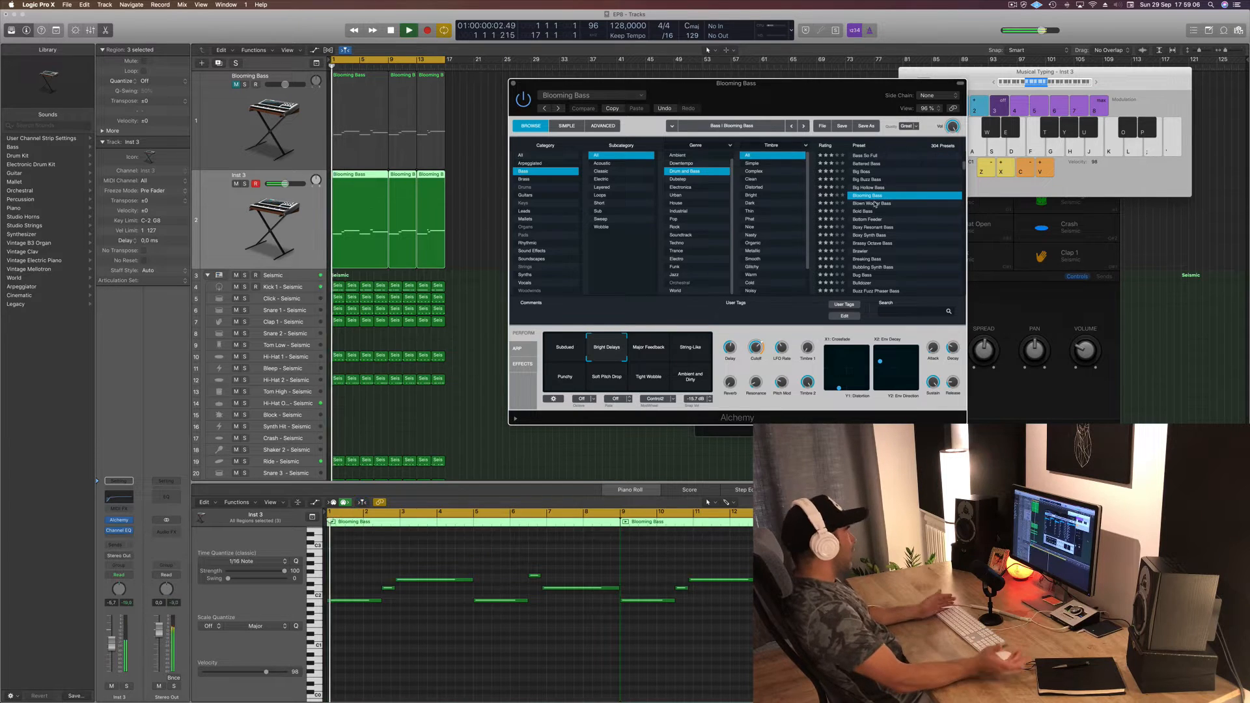
click(876, 204)
key(space)
key(Up)
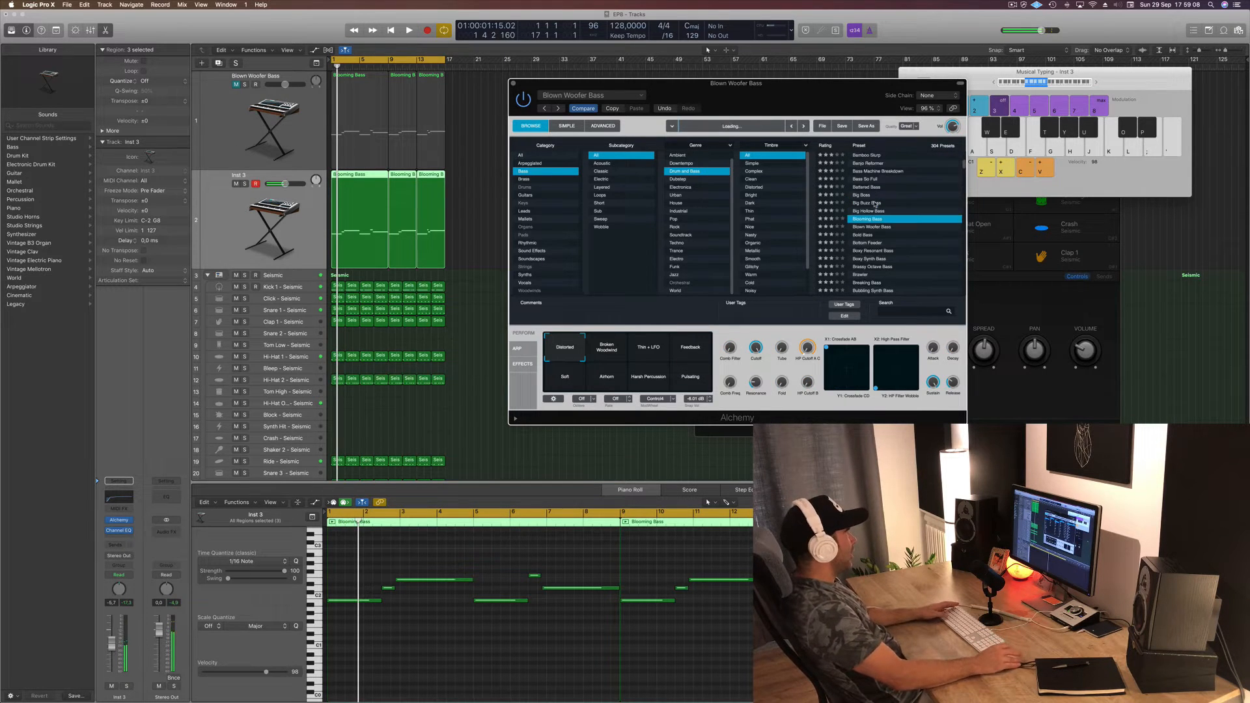
Step: Open the duplicated bass track's Alchemy in place of the original's window and load the Bottom Feeder preset
click(320, 246)
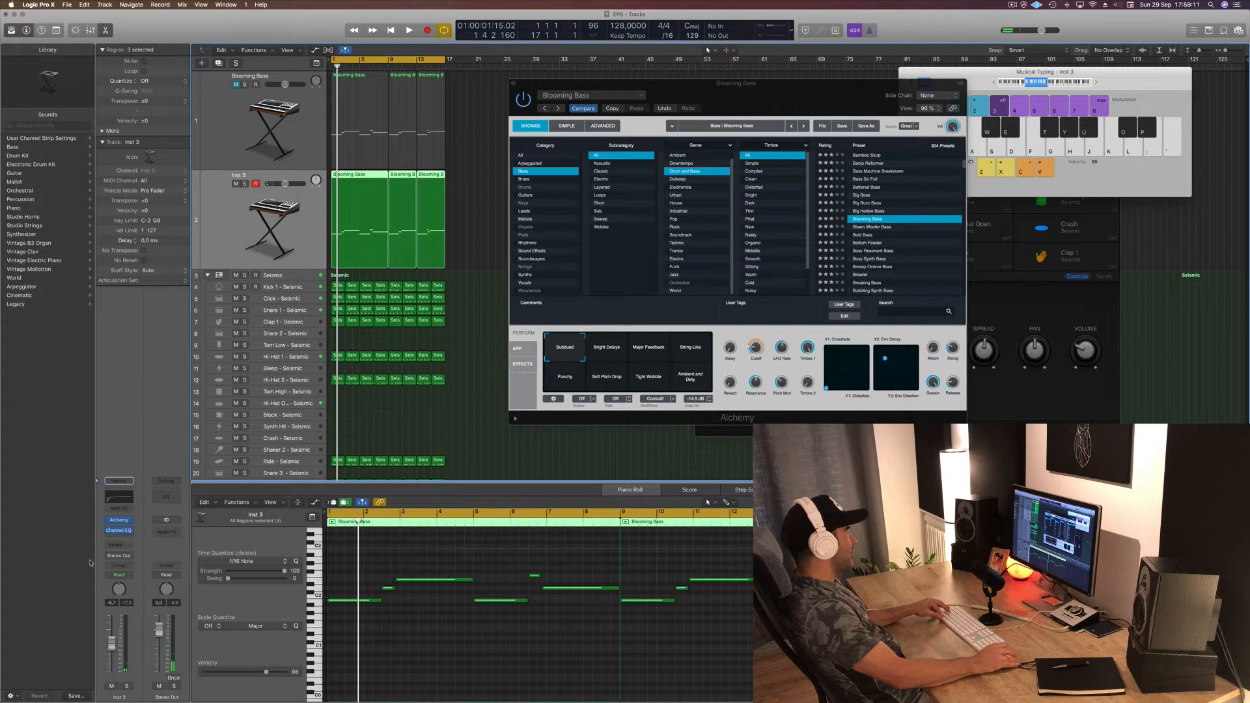
click(118, 521)
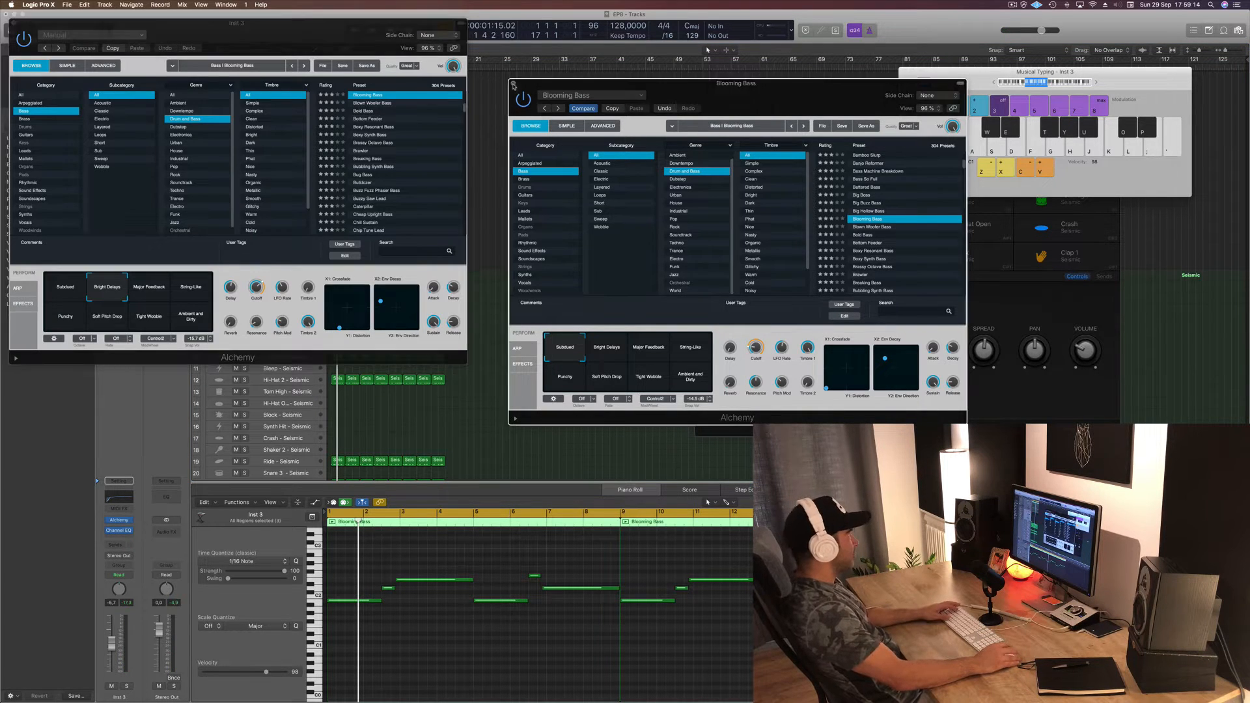
click(513, 84)
drag(238, 23, 952, 84)
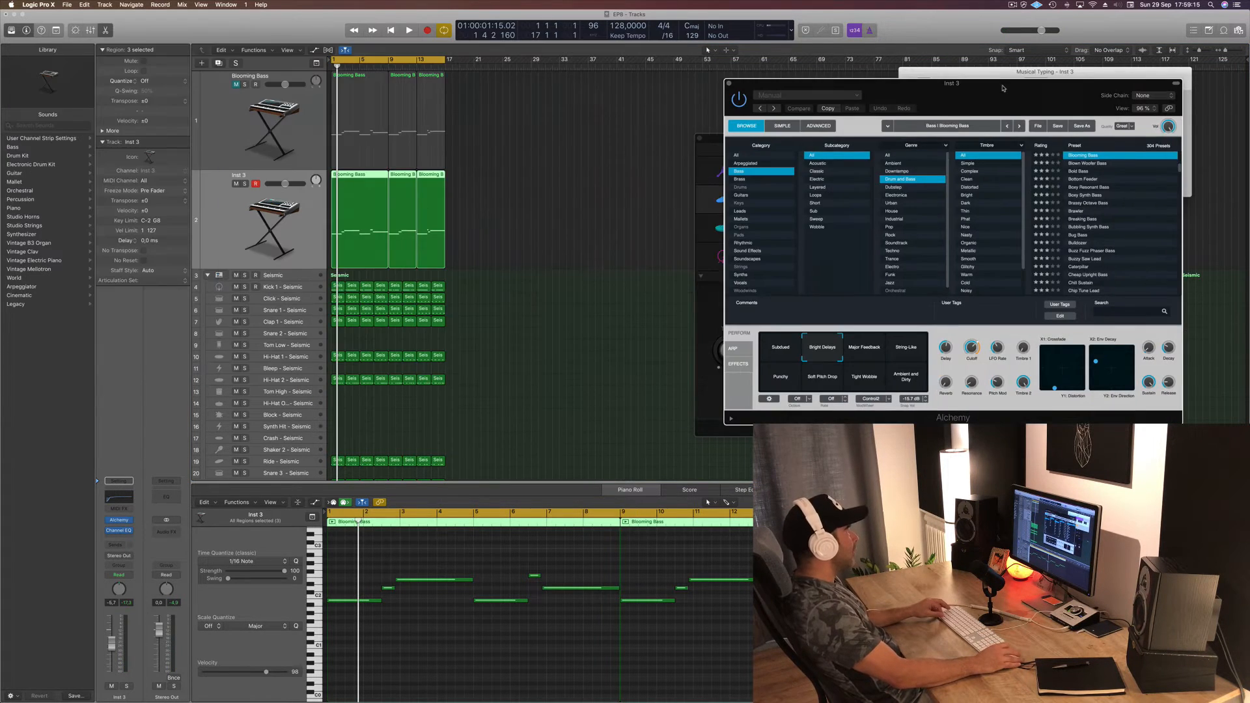
click(1087, 179)
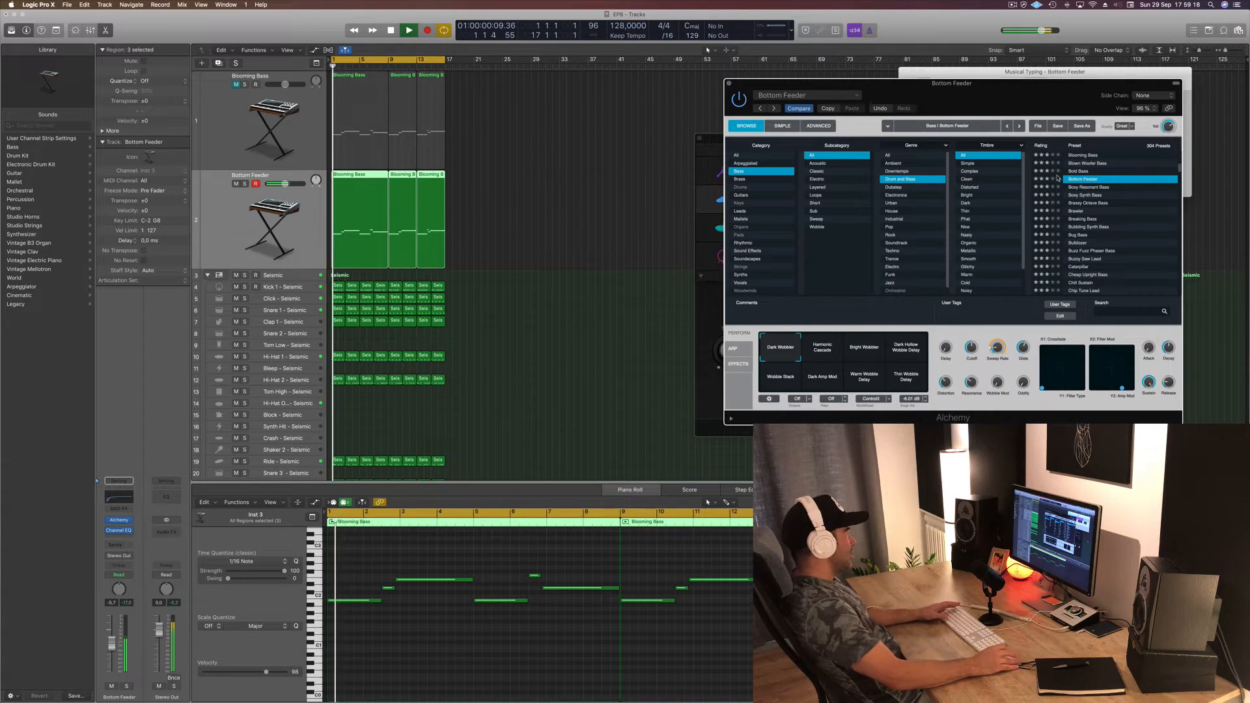
Step: Audition the Alchemy presets from Boxy Resonant Bass to Bubbling Synth Bass, and raise the second bass track's volume to -3.7 dB
key(Down)
key(Down)
key(Down)
key(Down)
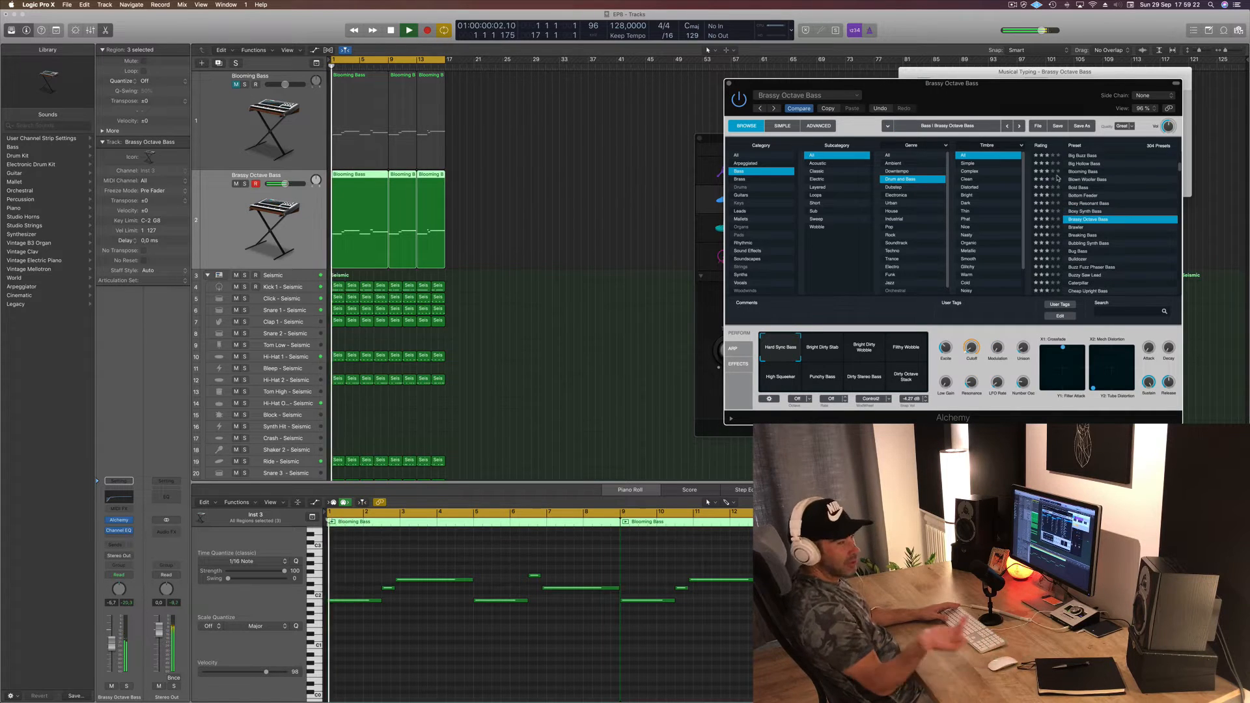
key(Down)
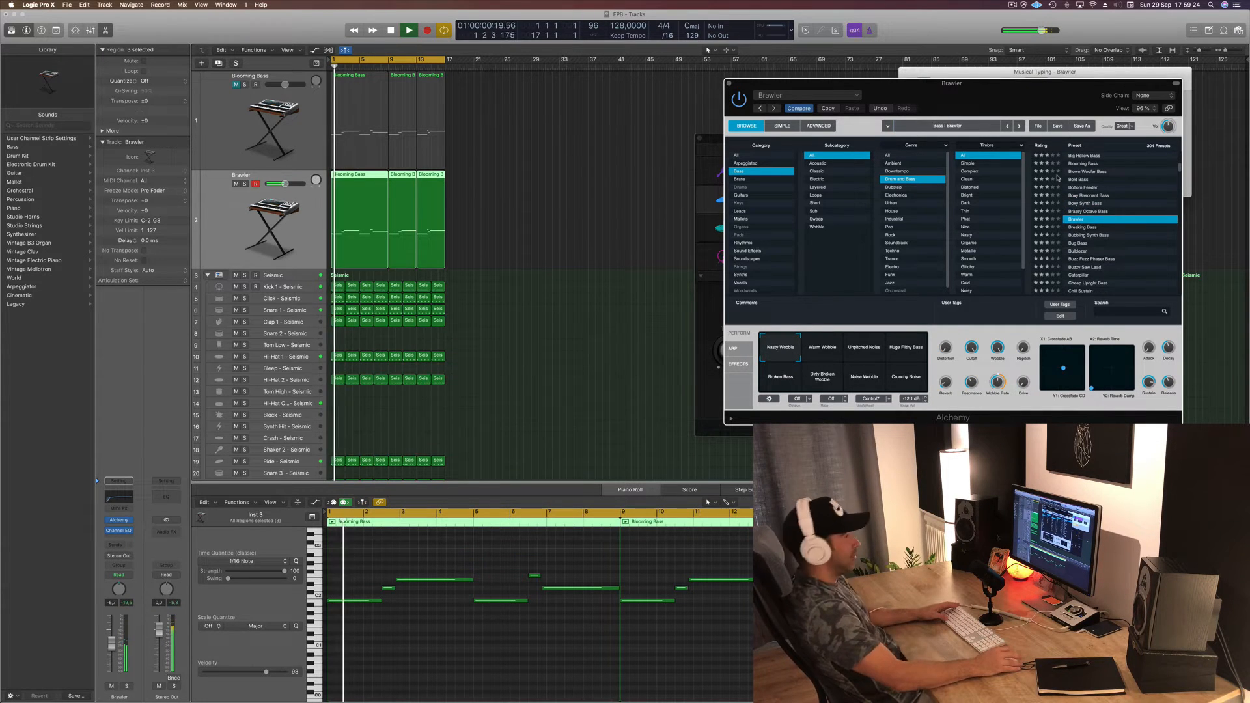
key(Down)
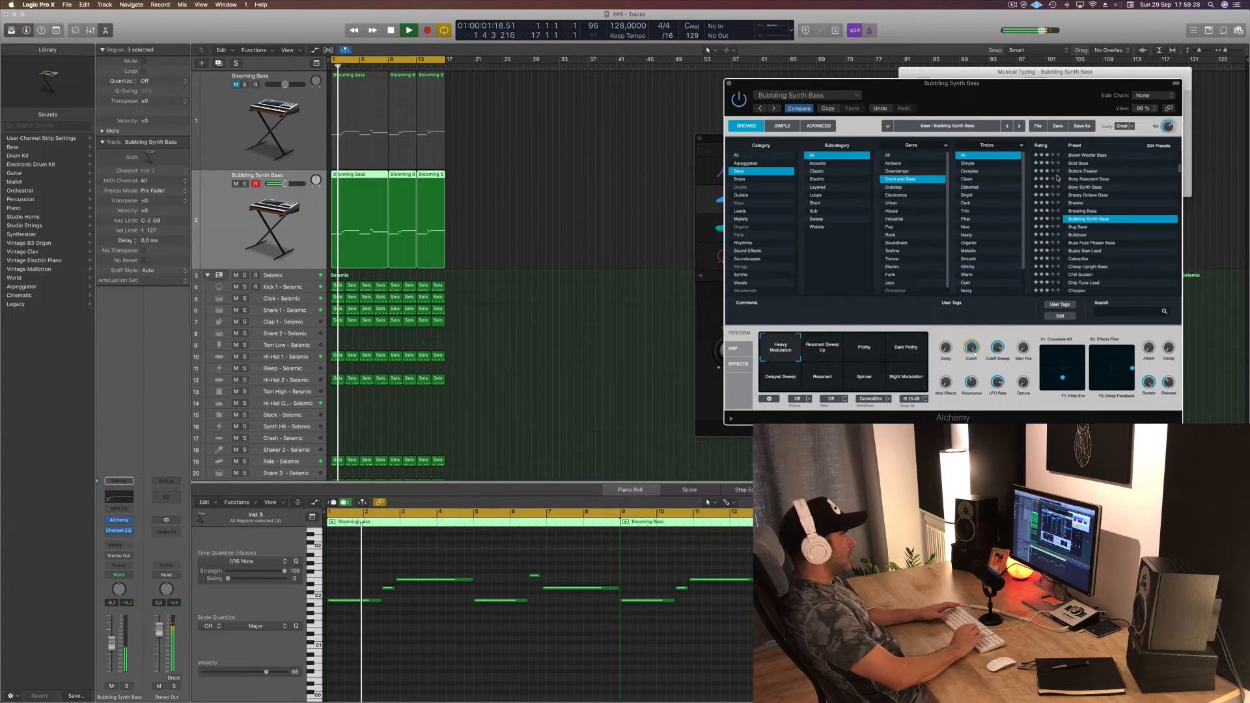
drag(112, 644, 112, 638)
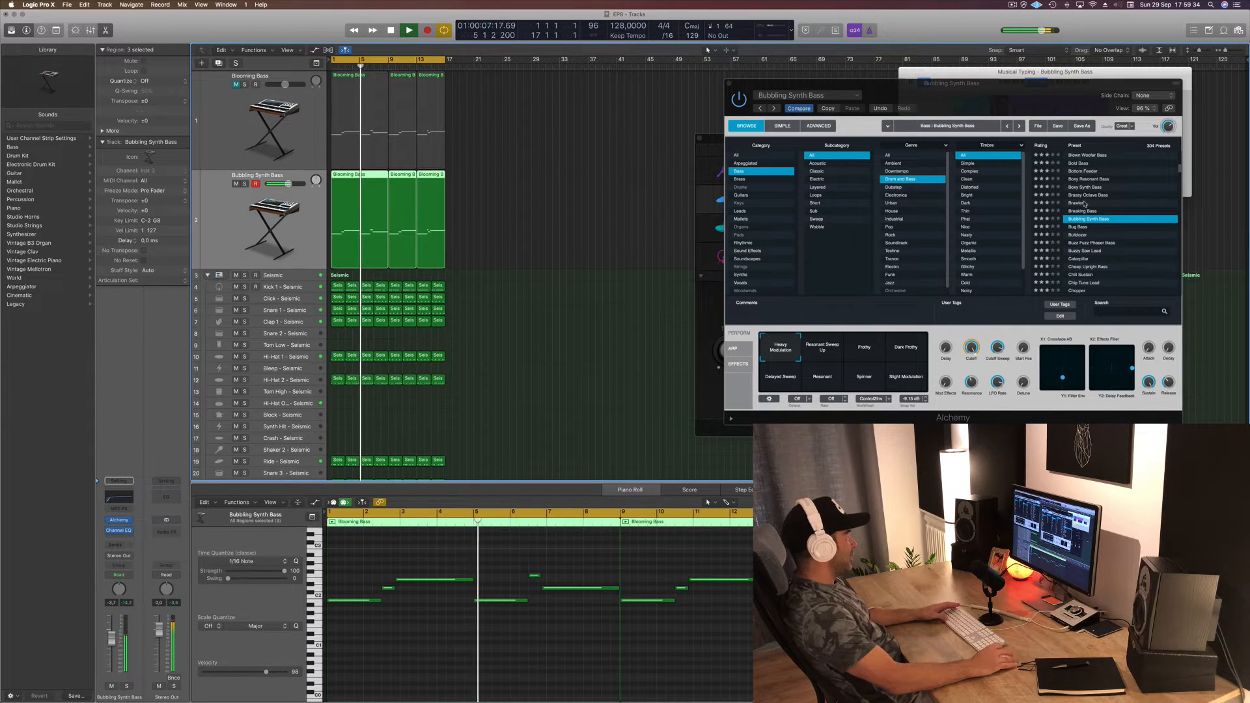
Step: Audition the presets from Bug Bass to Caterpillar on the second bass track, restarting the loop between sounds
click(1082, 227)
click(1082, 227)
key(space)
key(space)
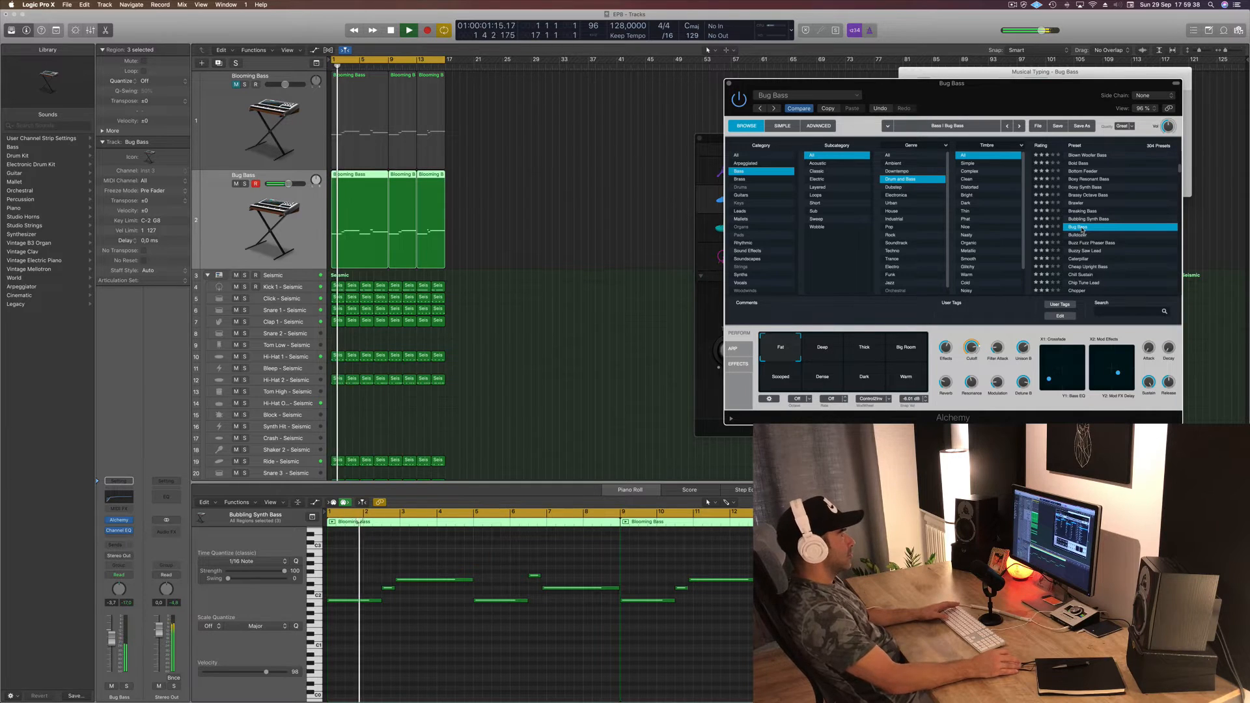
key(Down)
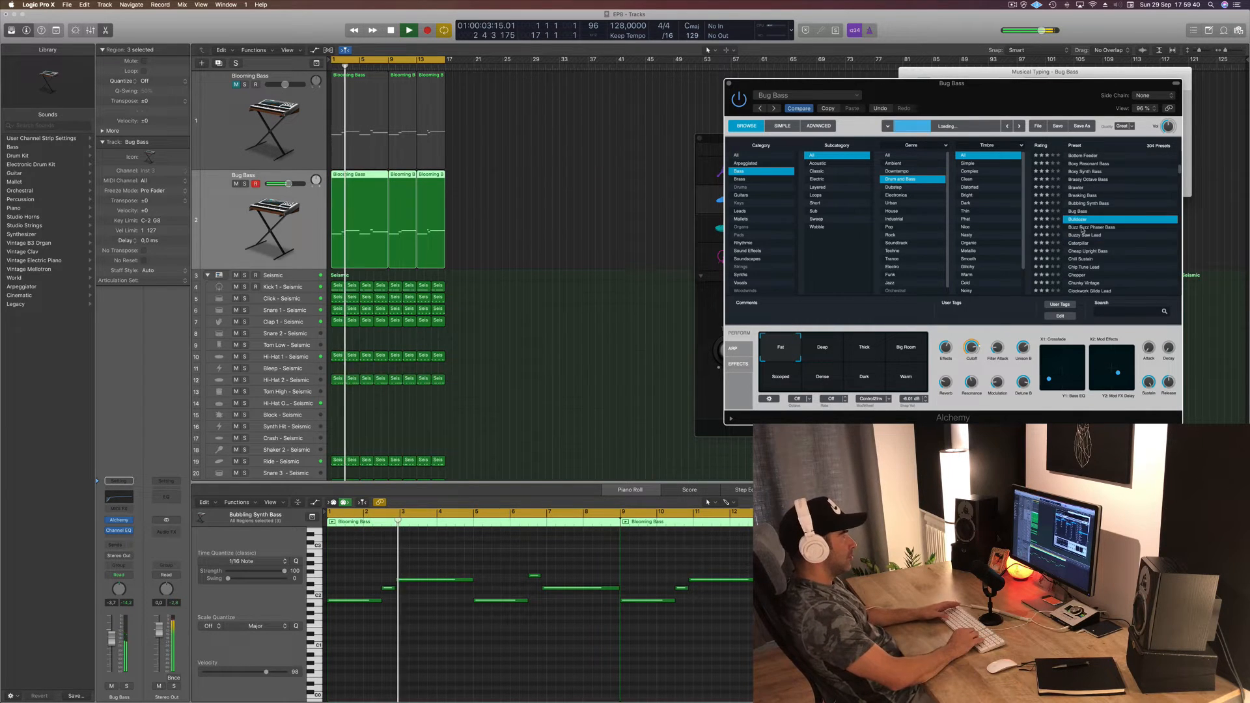
key(space)
key(space)
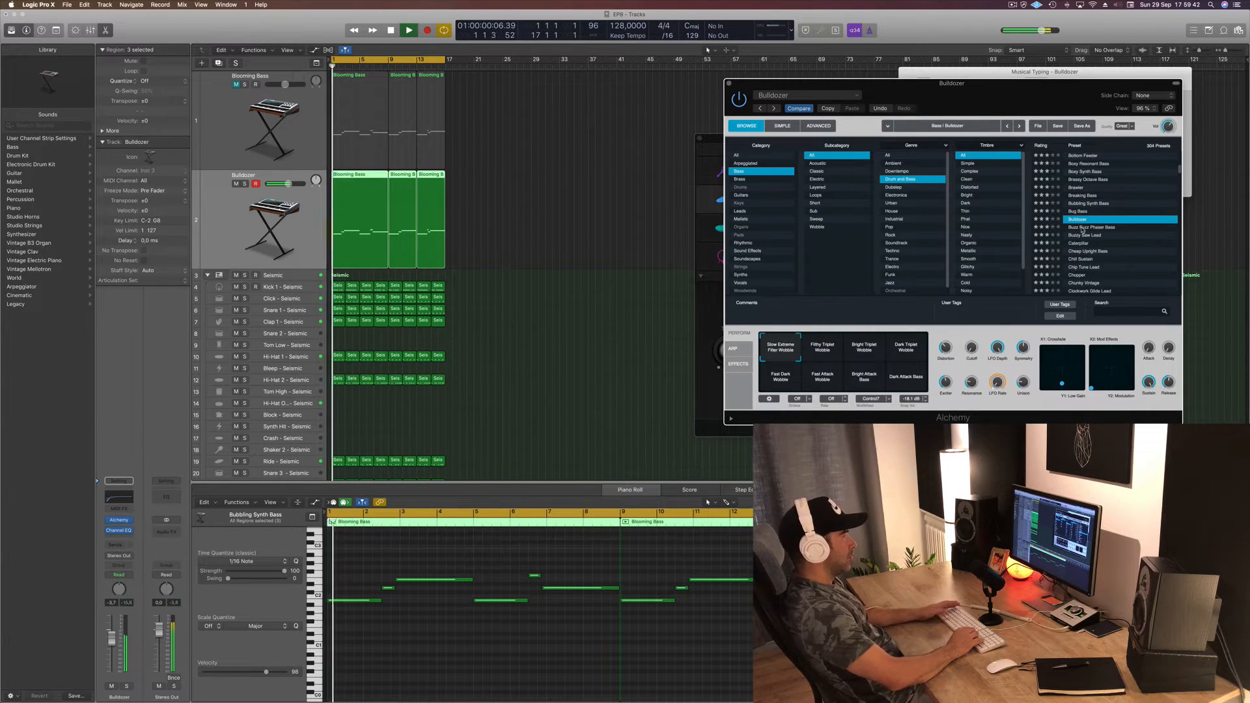
key(Down)
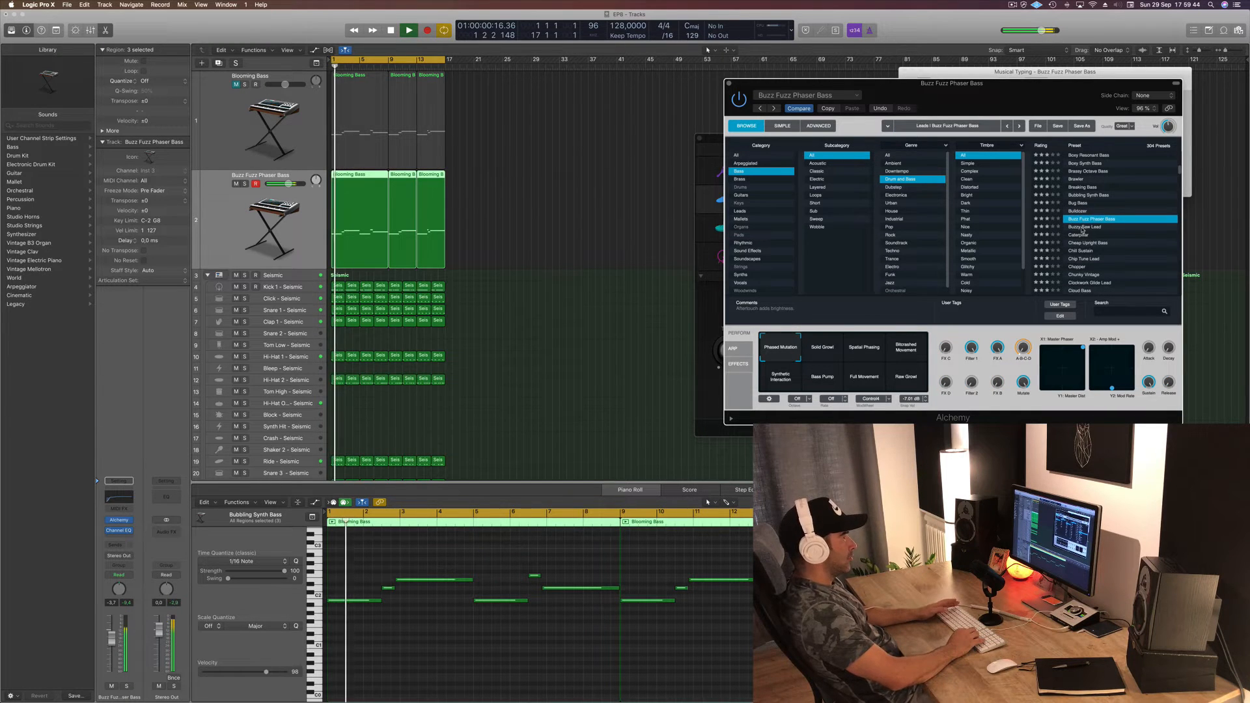
key(Down)
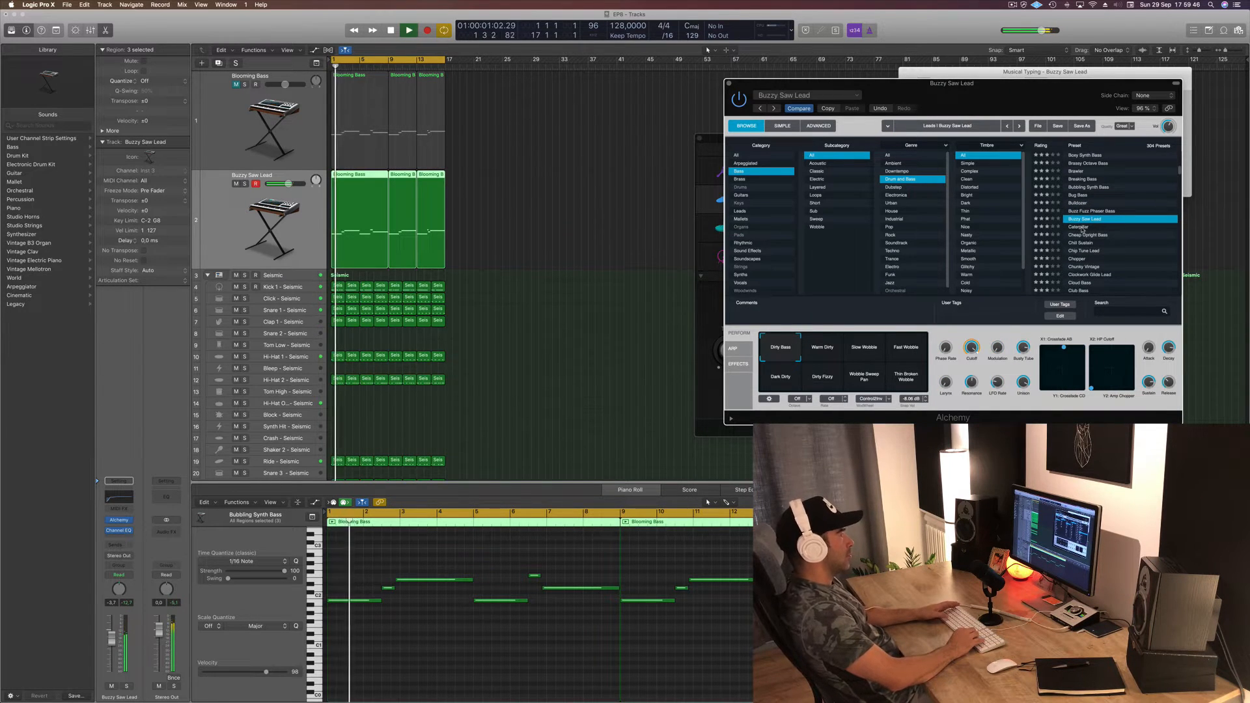
key(Down)
key(space)
key(space)
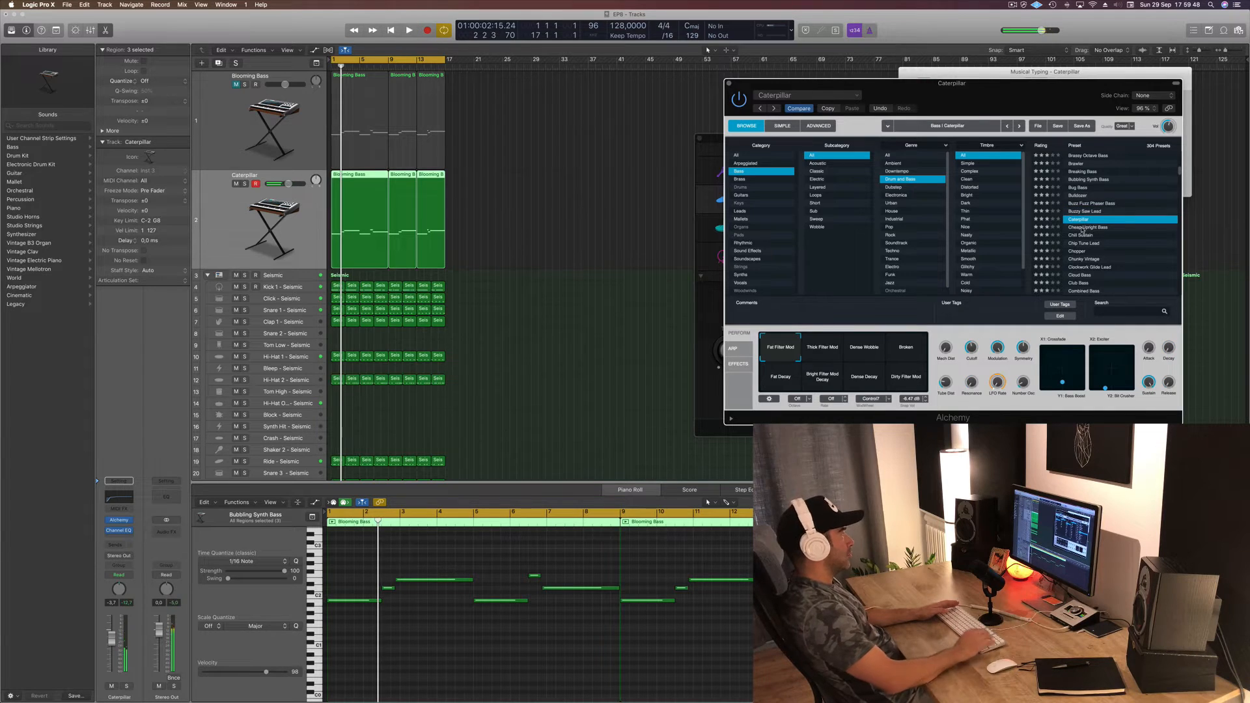
Step: Audition the presets from Cheap Upright Bass to Chopper on the second bass track against the drums
key(Down)
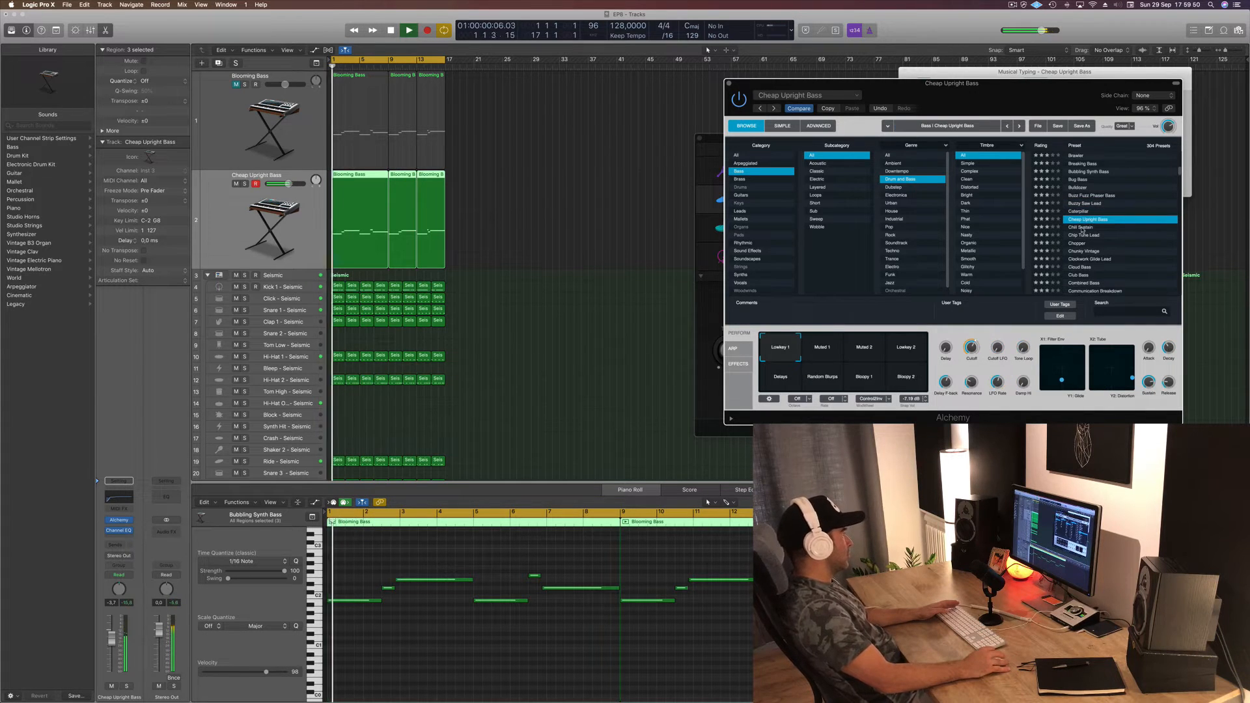
key(Down)
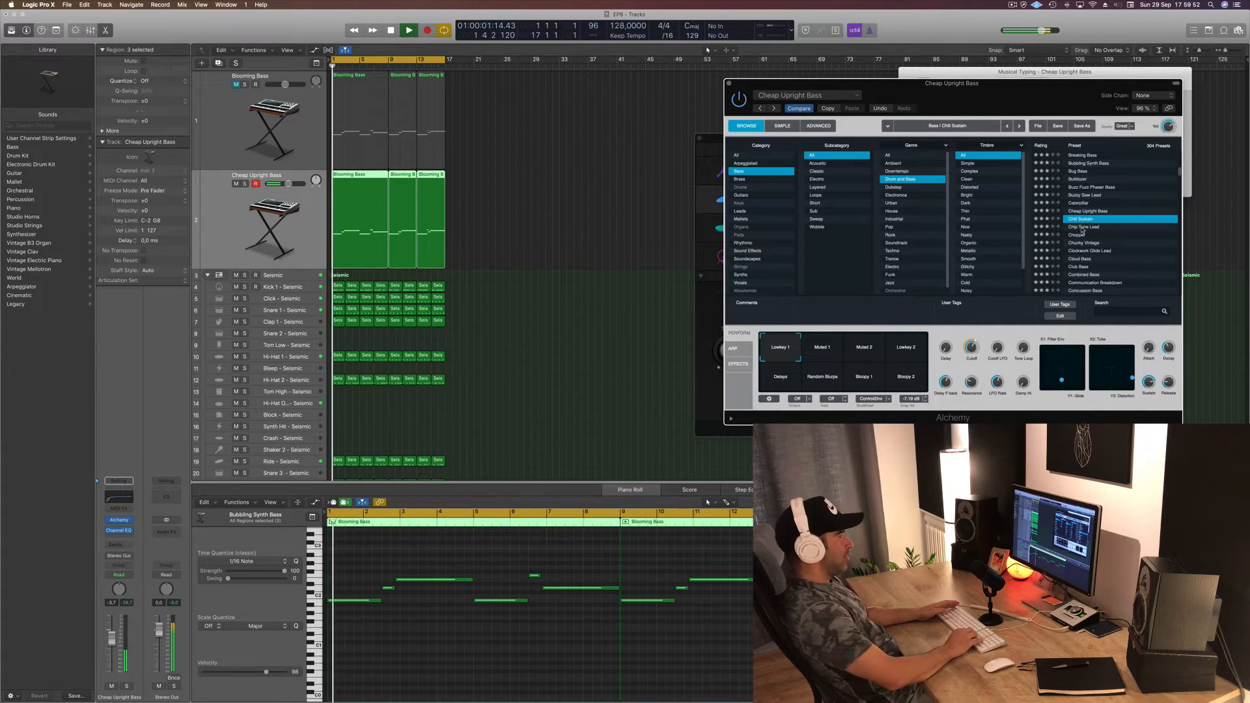
key(Down)
key(space)
key(space)
key(Down)
key(space)
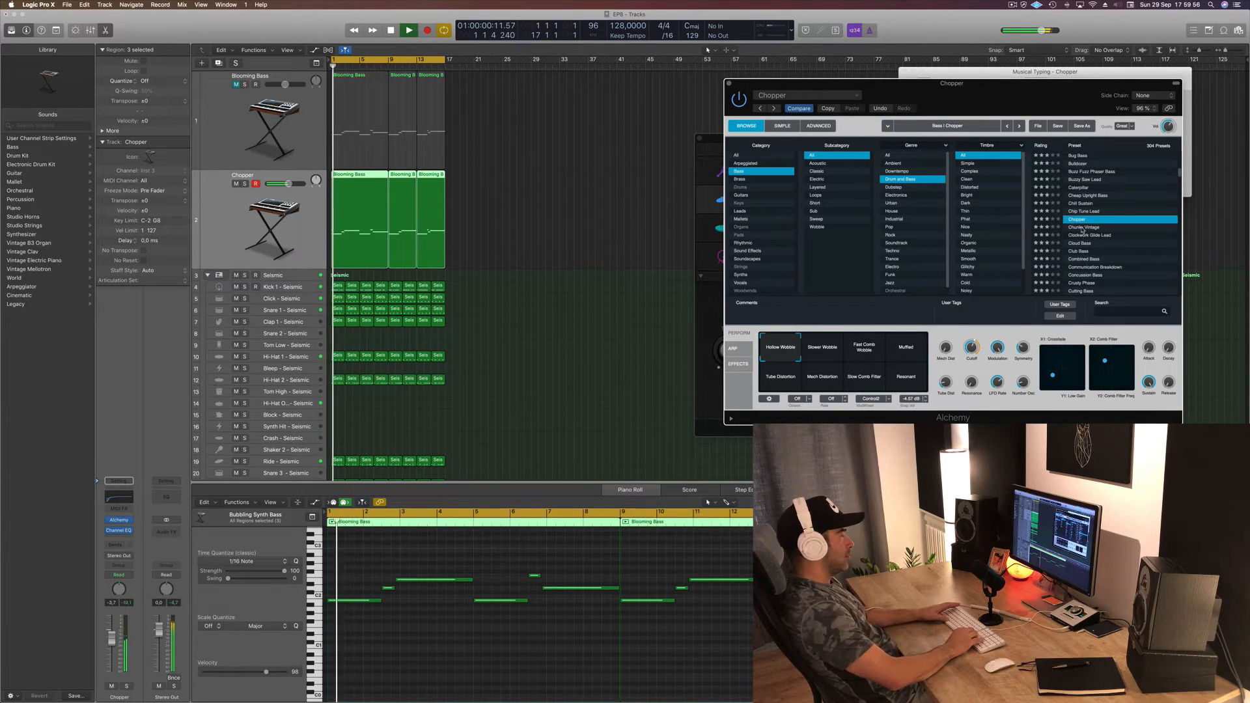
Step: Audition Chunky Vintage, Clockwork Glide Lead, Cloud Bass and Club Bass from the start of the loop
key(Down)
key(space)
key(space)
key(Down)
key(space)
key(space)
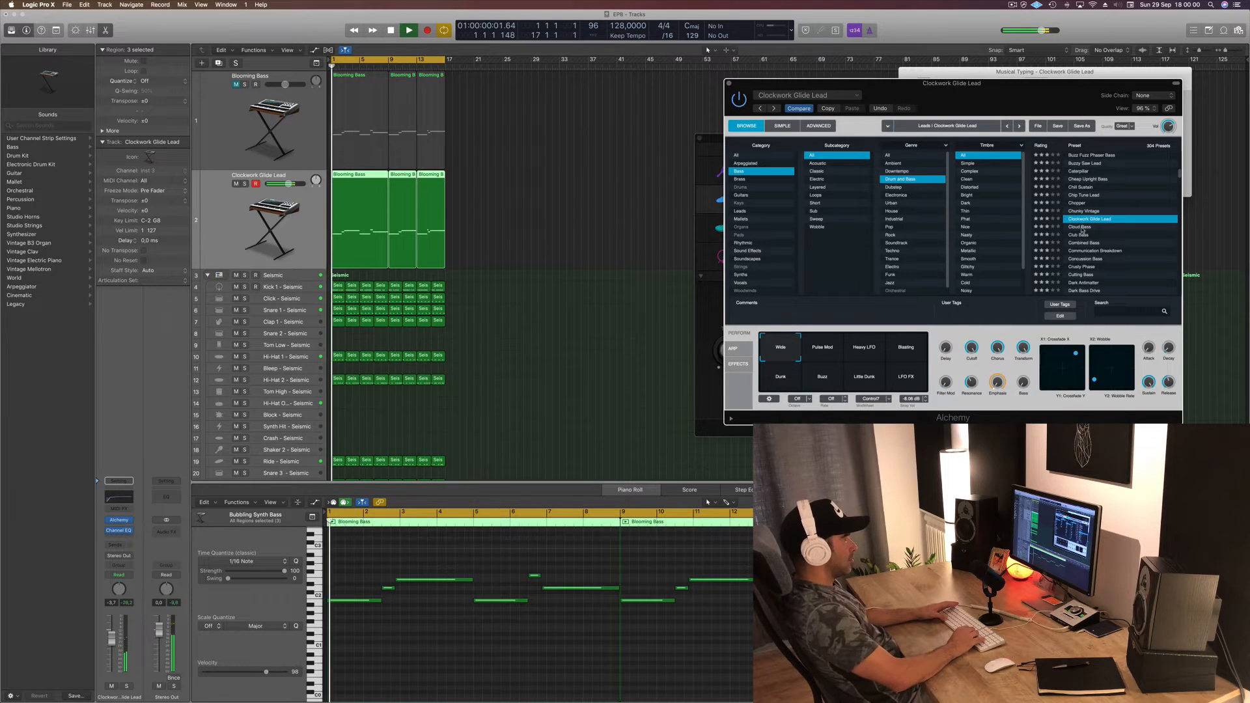
key(Down)
key(space)
key(space)
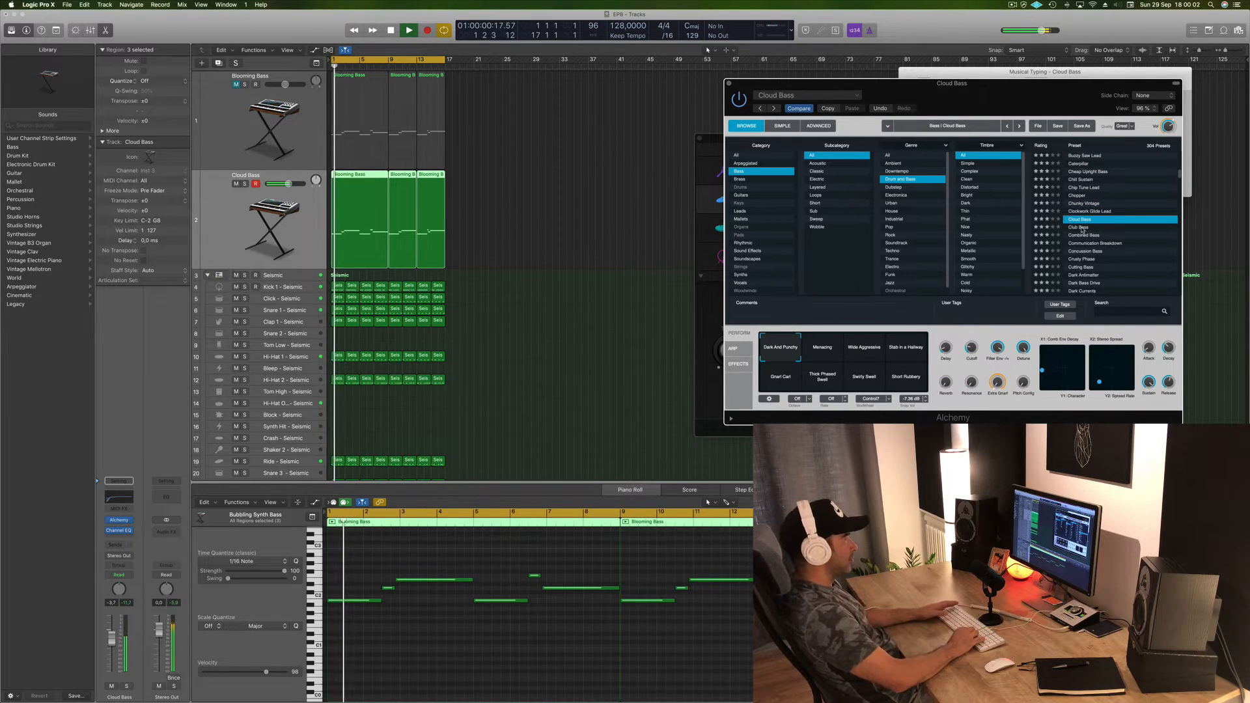
key(Down)
key(space)
key(space)
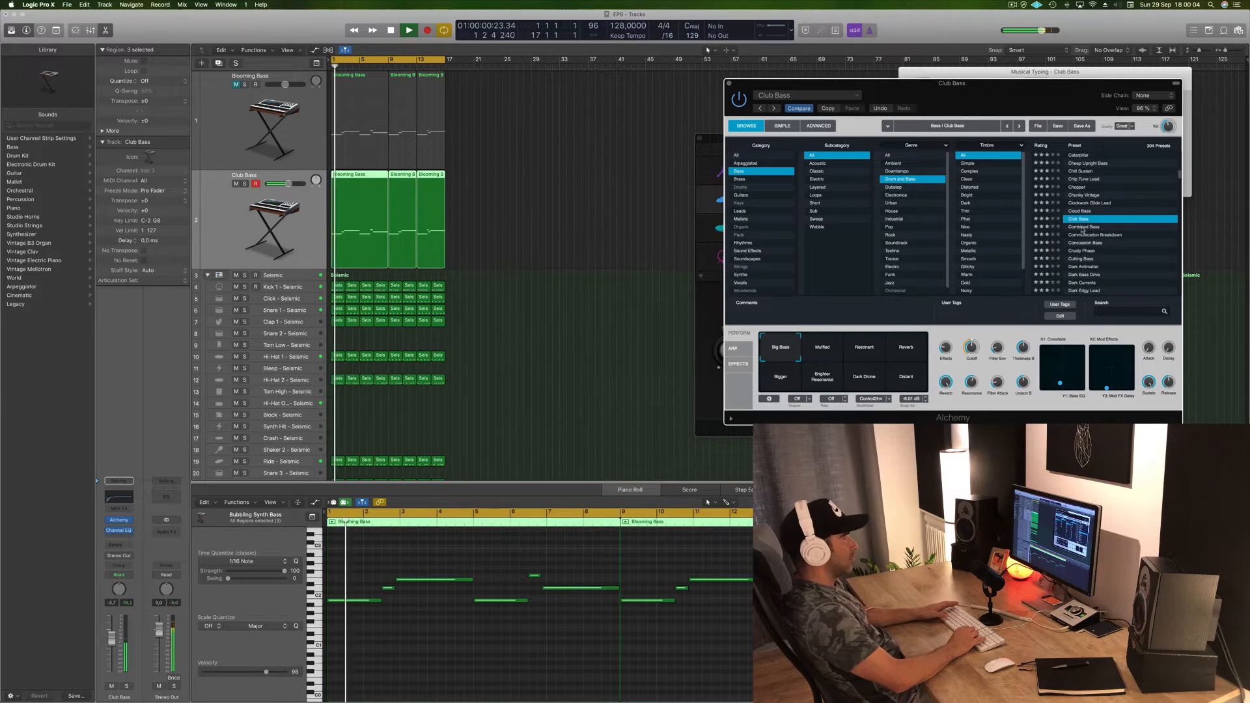
Step: Audition the Combined Bass, Communication Breakdown and Concussion Bass presets against the loop
key(Down)
key(space)
key(space)
key(Down)
key(space)
key(space)
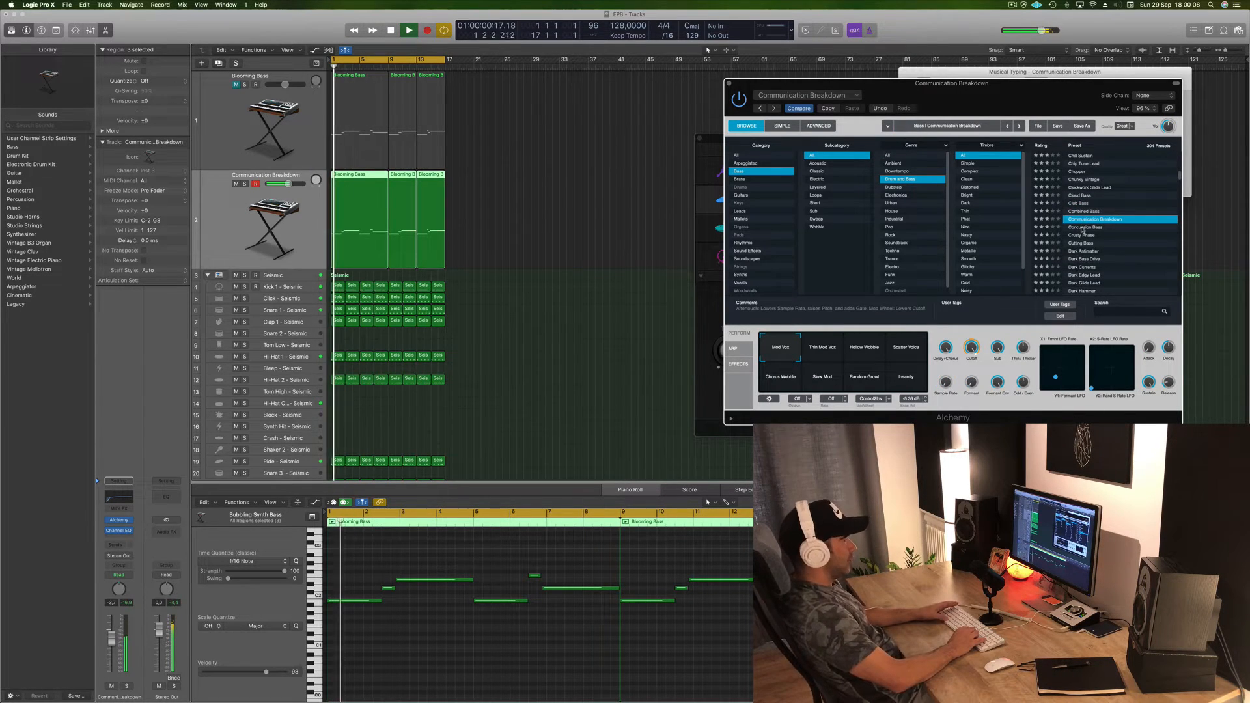
key(Down)
key(space)
key(space)
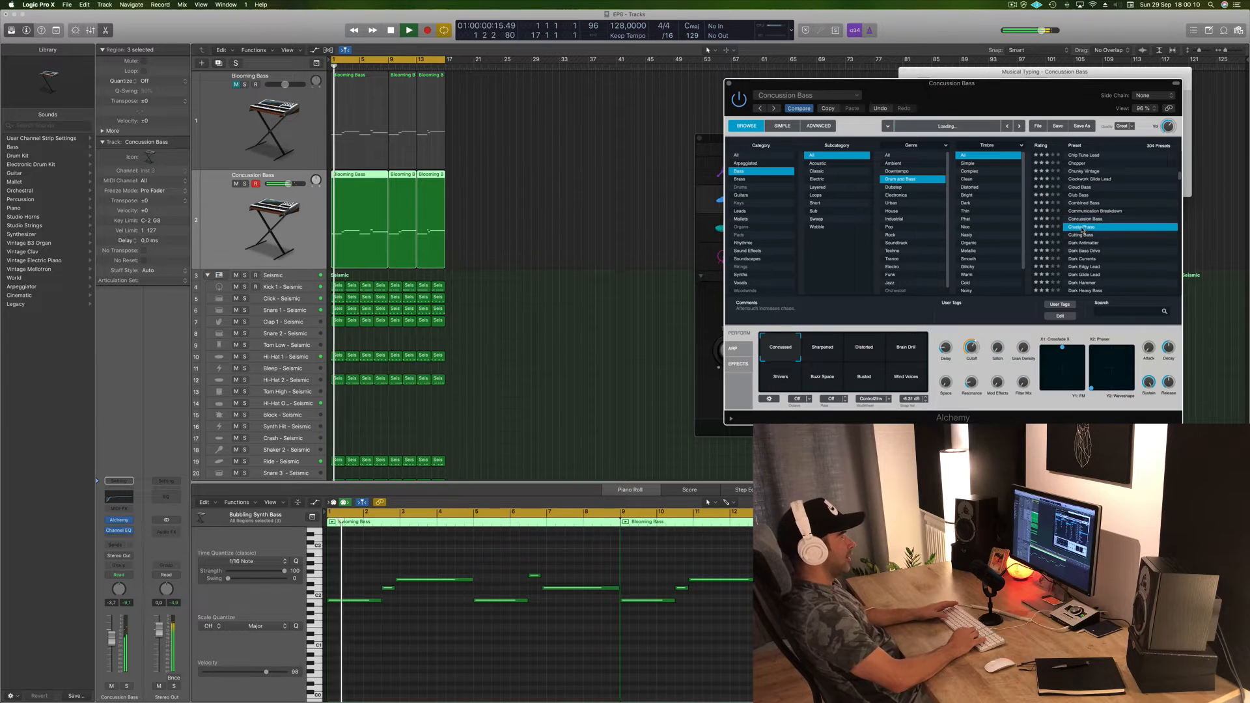
Step: Audition Crusty Phase, Cutting Bass, Dark Antimatter and Dark Bass Drive on the second bass track
key(Down)
key(space)
key(space)
key(Down)
key(space)
key(space)
key(Down)
key(space)
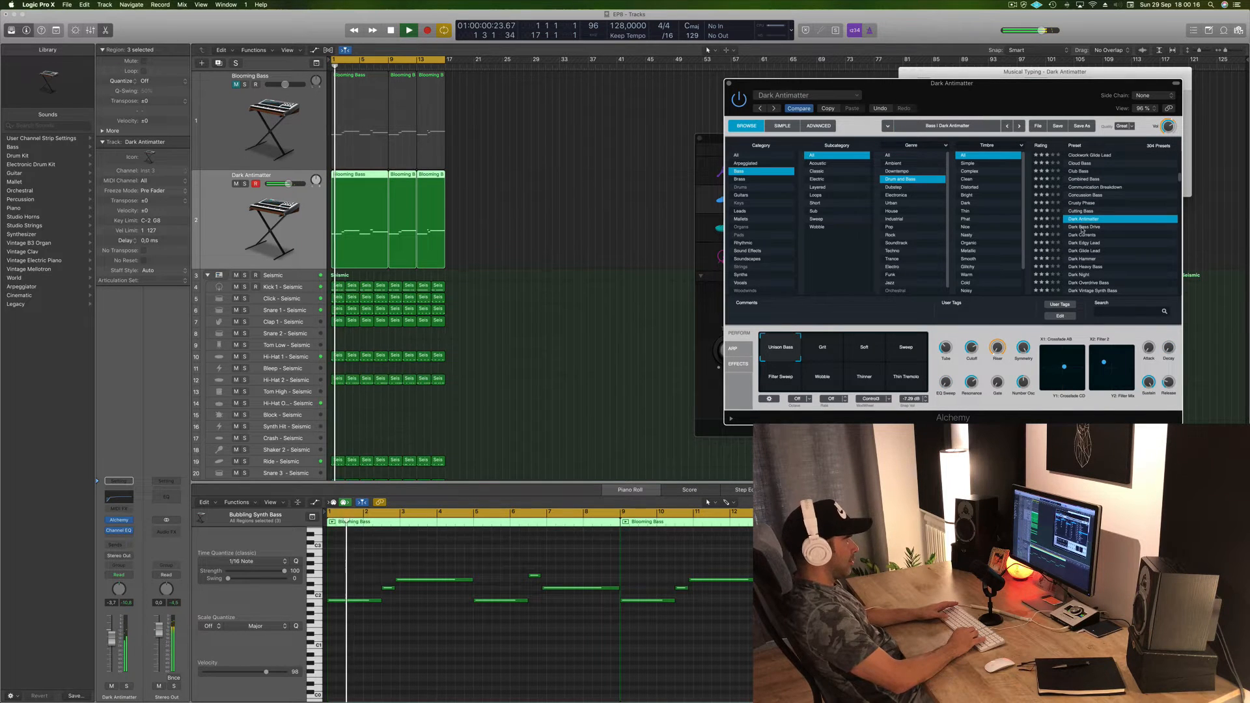
key(Down)
key(space)
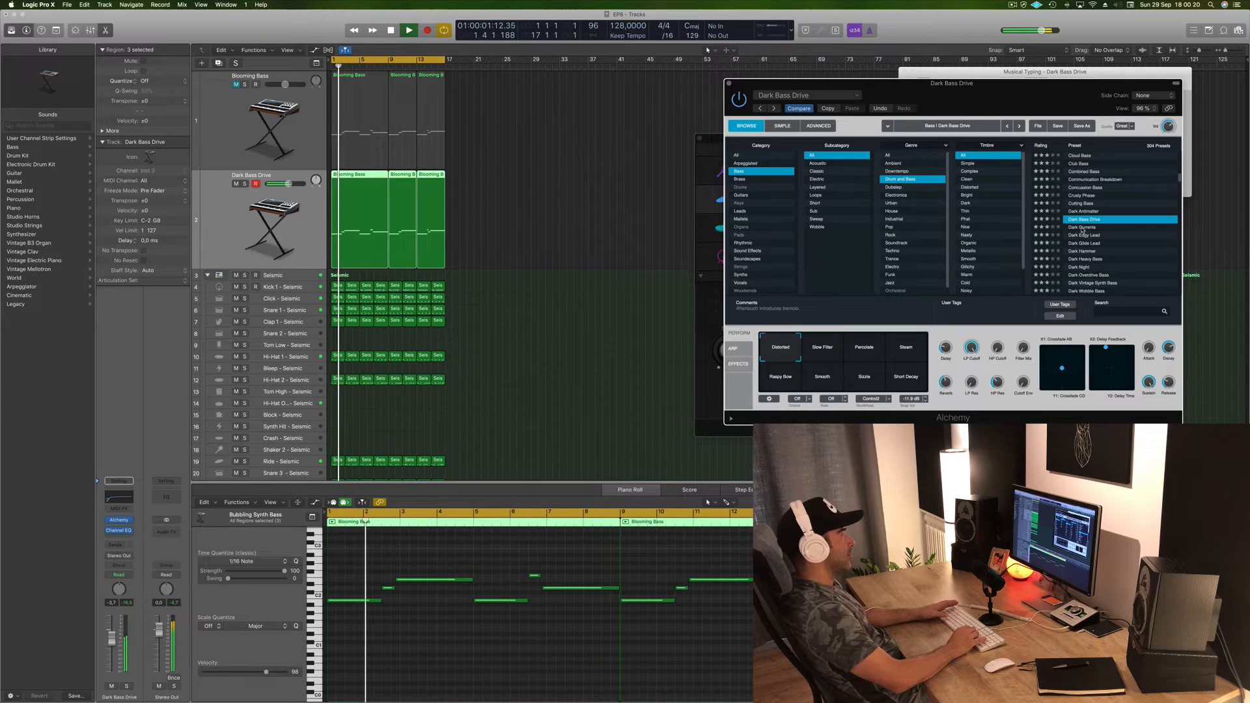
Step: Audition the presets from Dark Currents to Dark Hammer and load Dark Heavy Bass on the second bass track
key(Down)
key(space)
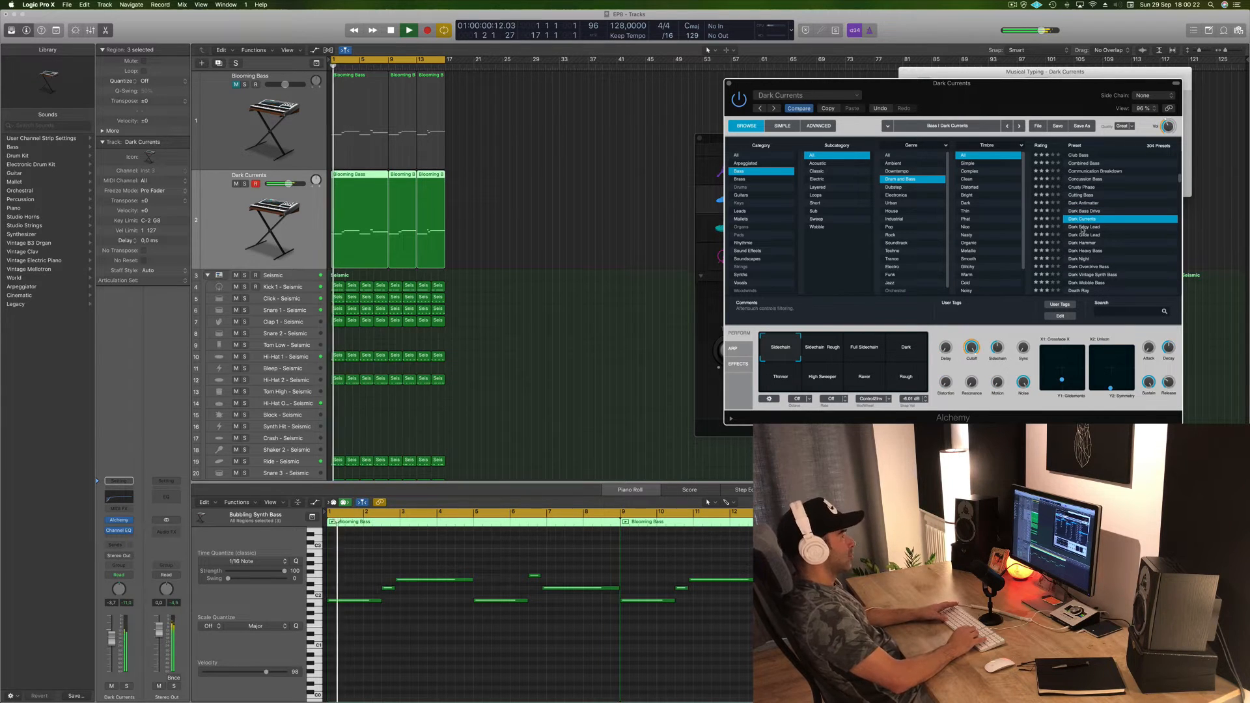
key(Down)
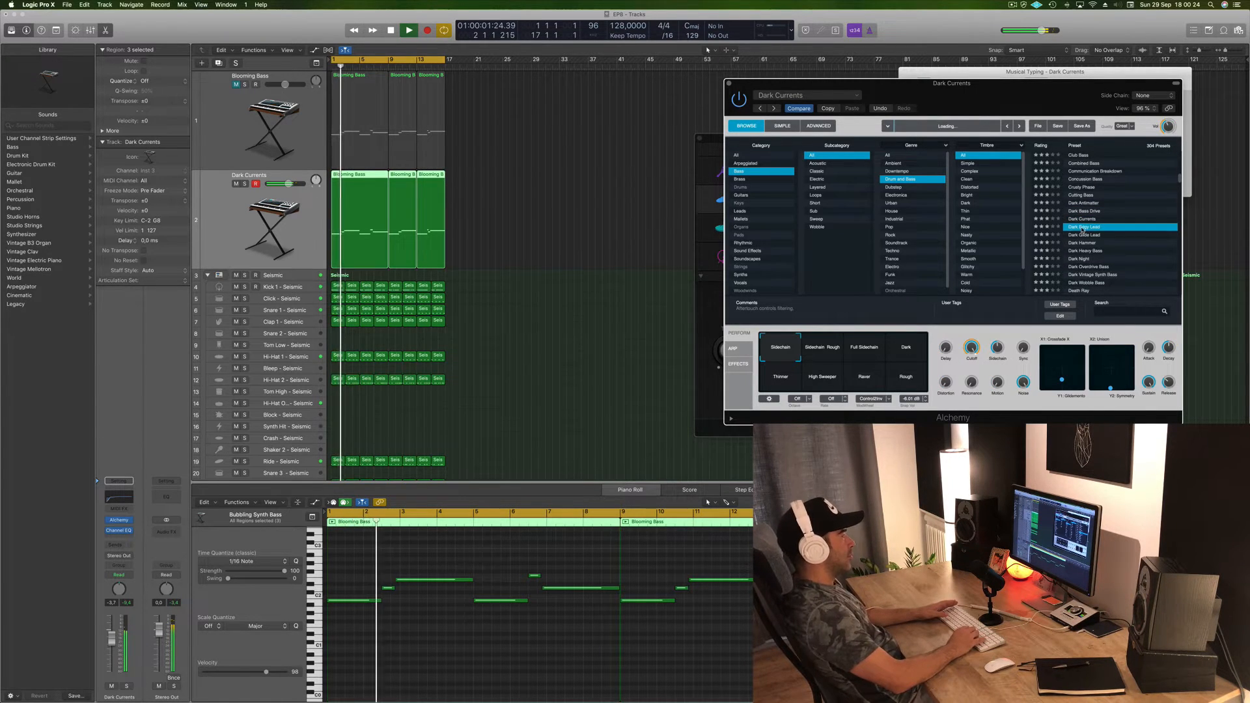
key(space)
key(space)
key(Down)
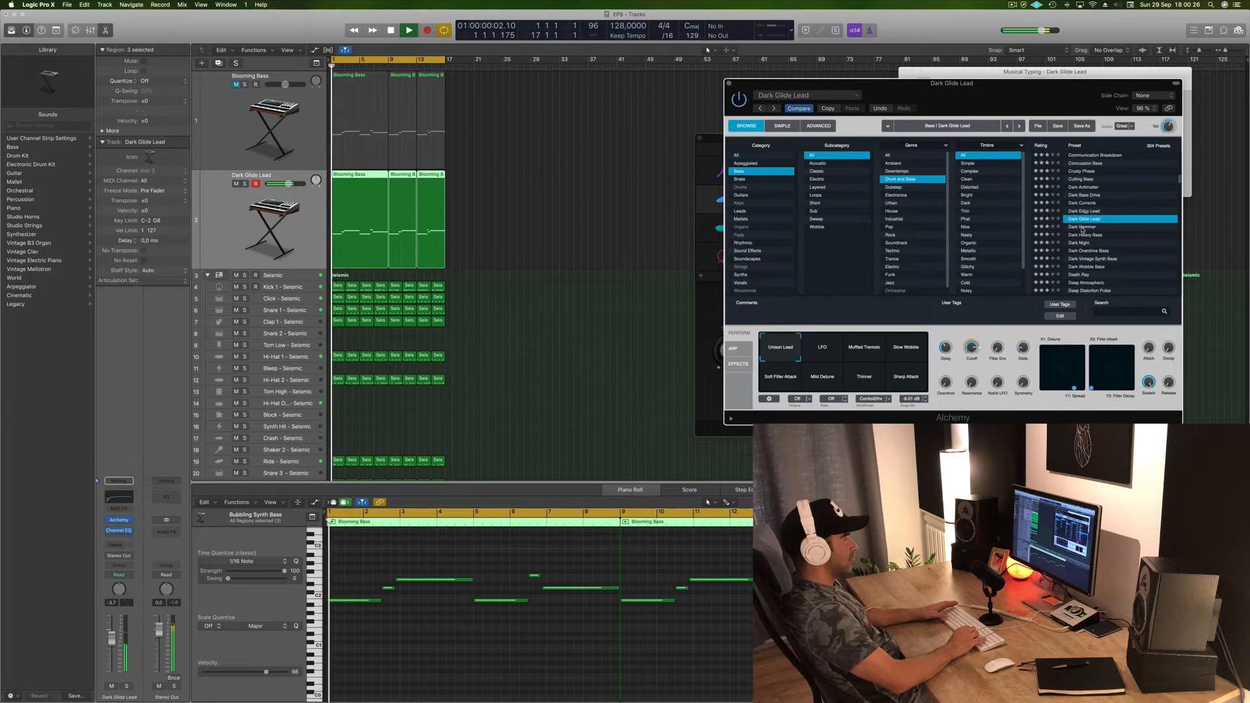
key(Down)
key(Down)
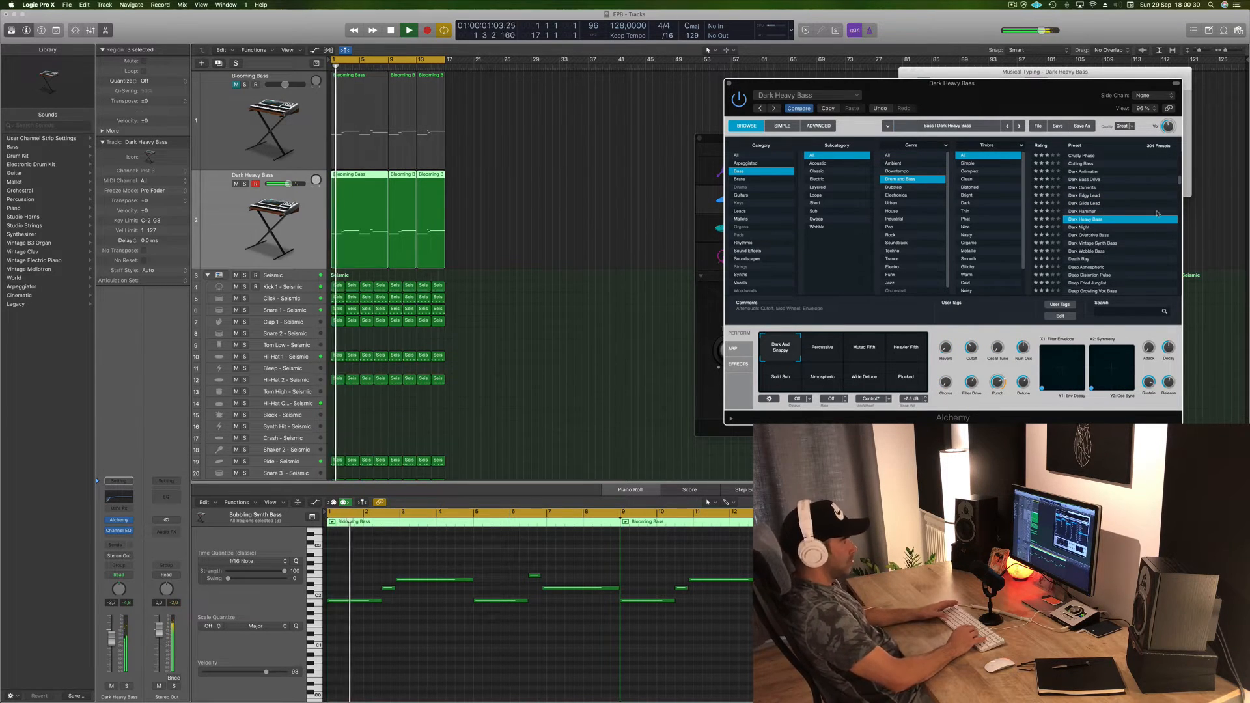
Step: Compare Dark Heavy Bass's Percussive and Heavier Fifth snapshots while the loop plays, and switch to Muted Fifth
scroll(1179, 182, down, 3)
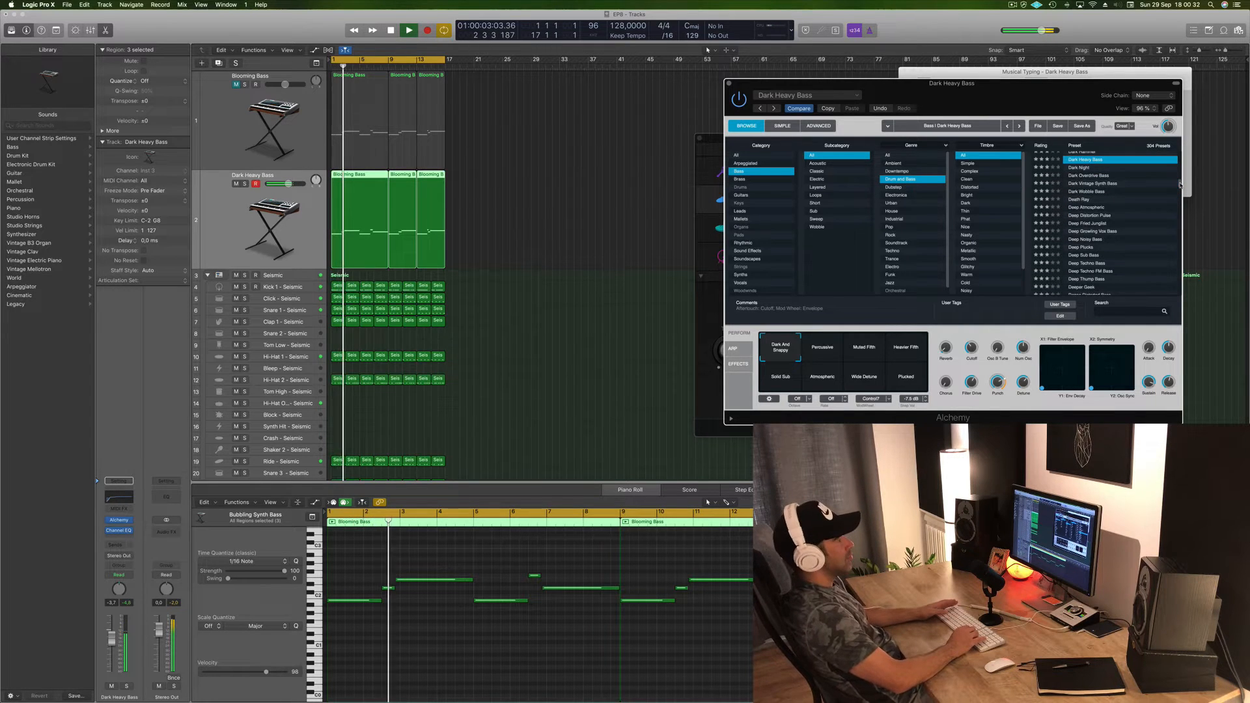
scroll(1179, 184, down, 1)
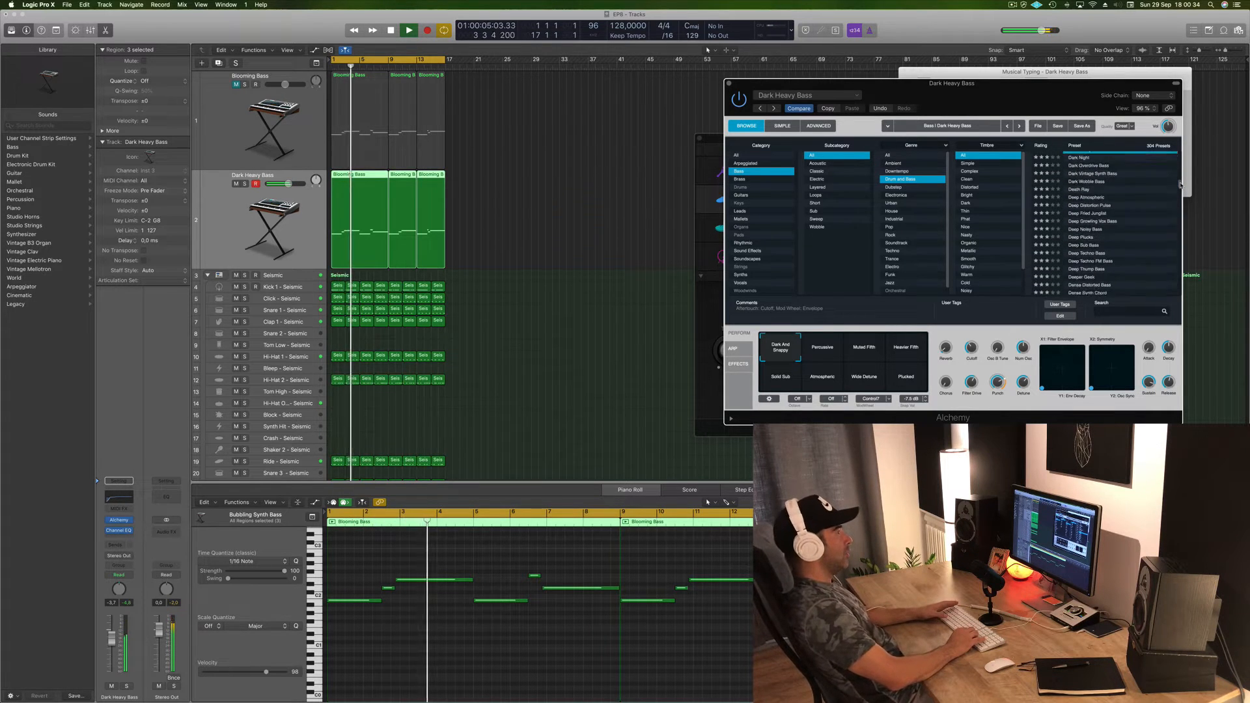
mouse_move(975, 334)
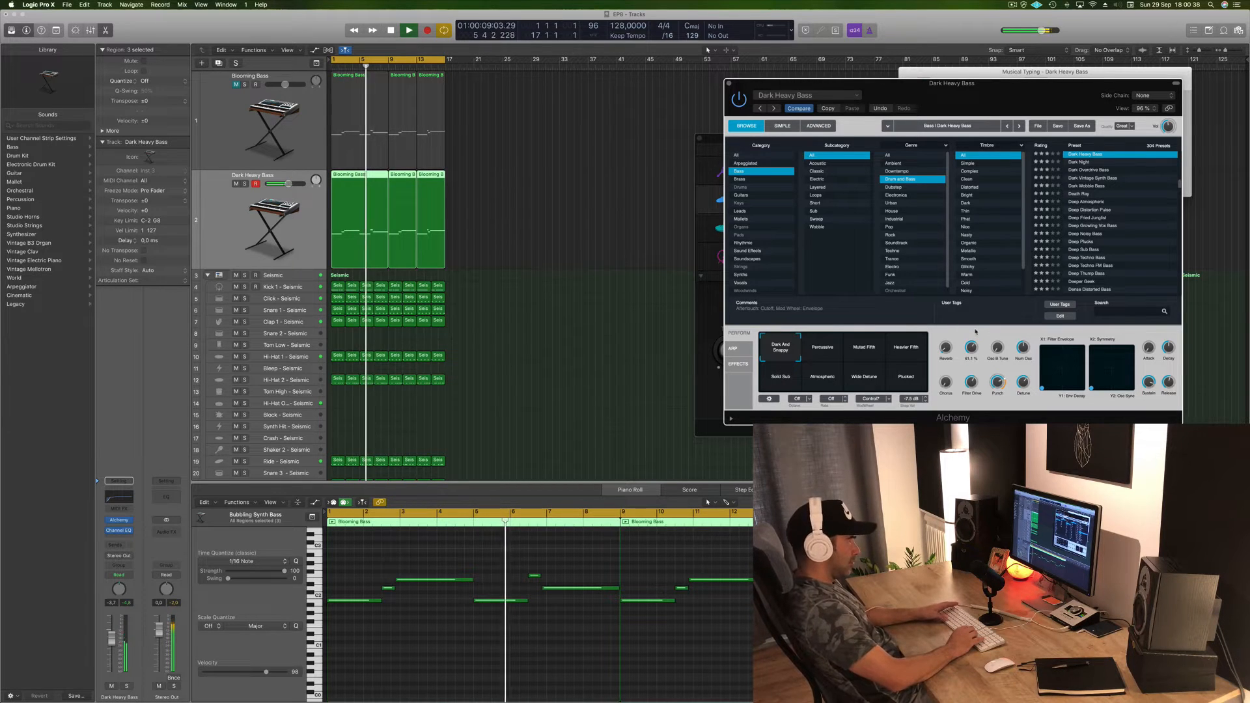
click(821, 356)
key(Return)
click(905, 353)
click(863, 351)
key(Return)
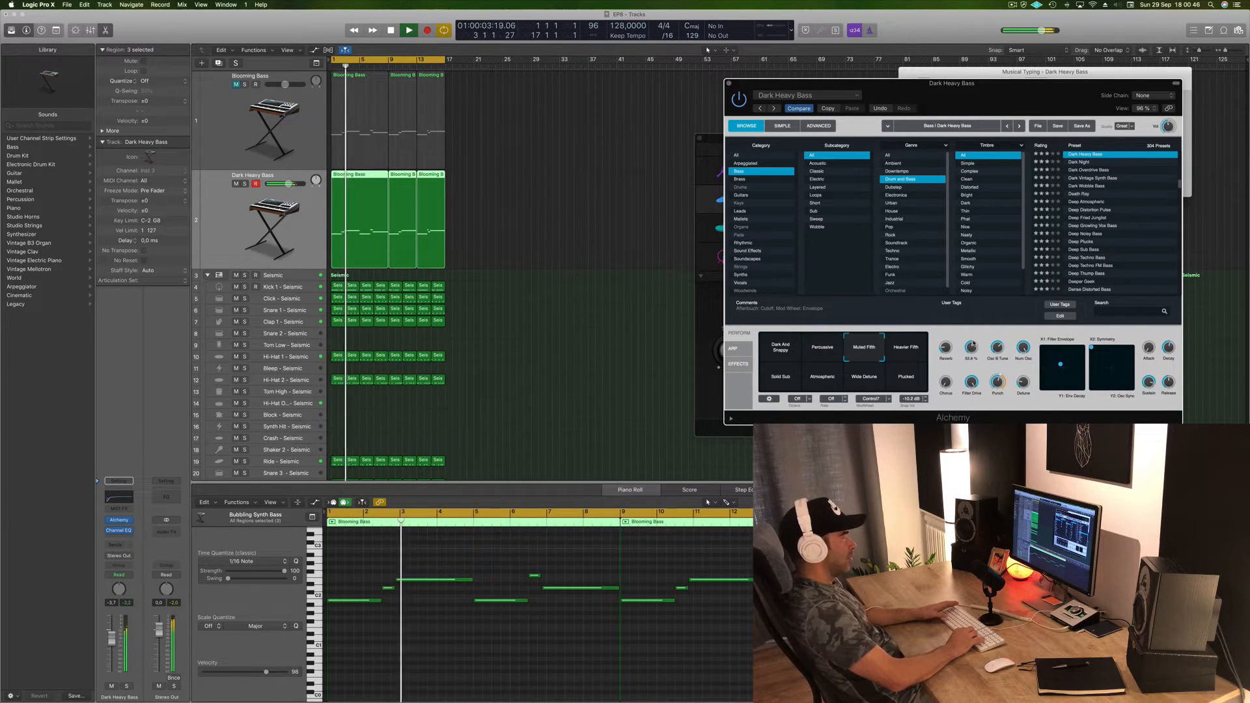
Step: Compare Dark Heavy Bass's Muted Fifth and Heavier Fifth snapshots with adjusted cutoff while the loop plays
drag(974, 345, 976, 341)
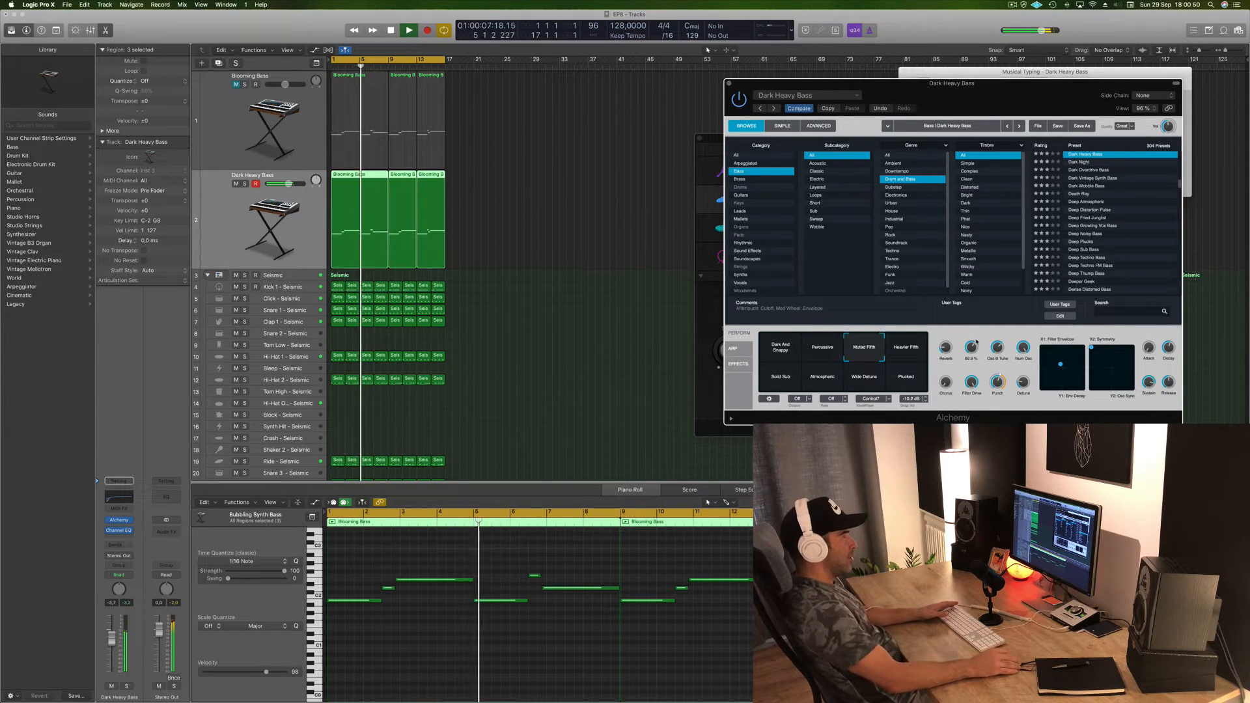
click(891, 351)
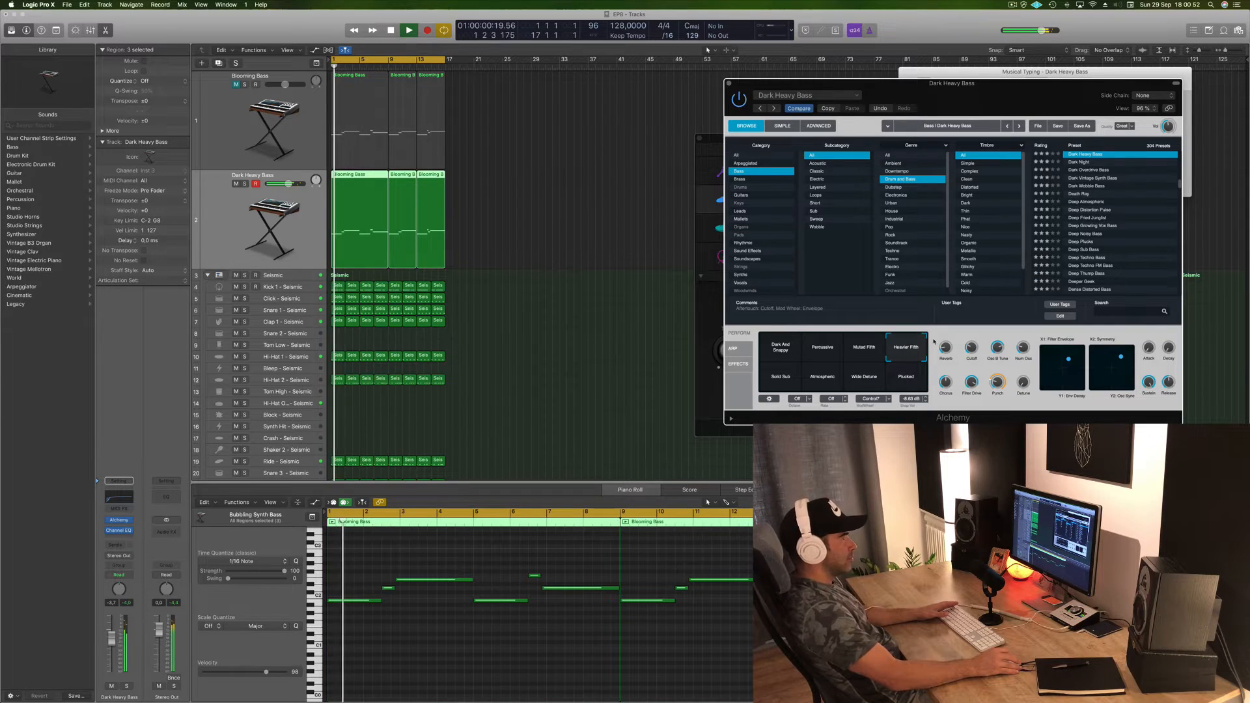
mouse_move(973, 349)
mouse_down()
mouse_move(979, 330)
mouse_move(972, 351)
mouse_up()
Step: Audition the Solid Sub, Atmospheric, Wide Detune and Plucked snapshots of Dark Heavy Bass against the loop
click(784, 379)
click(836, 381)
key(space)
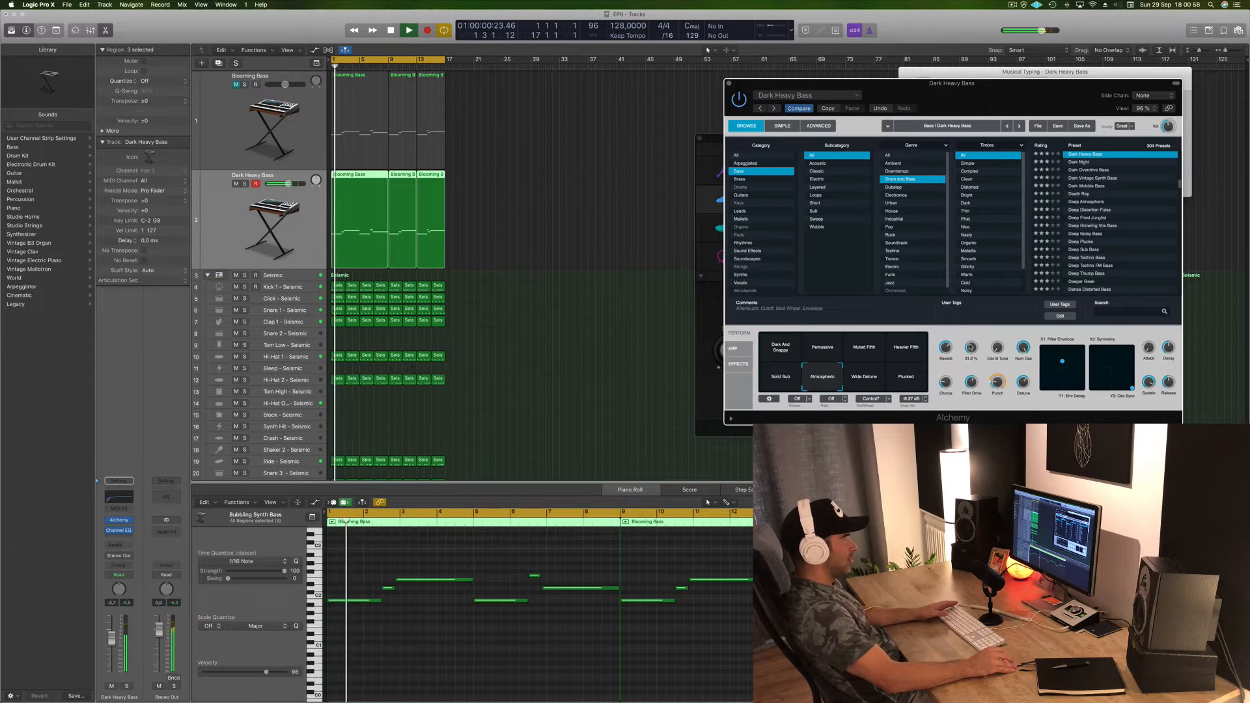
click(870, 386)
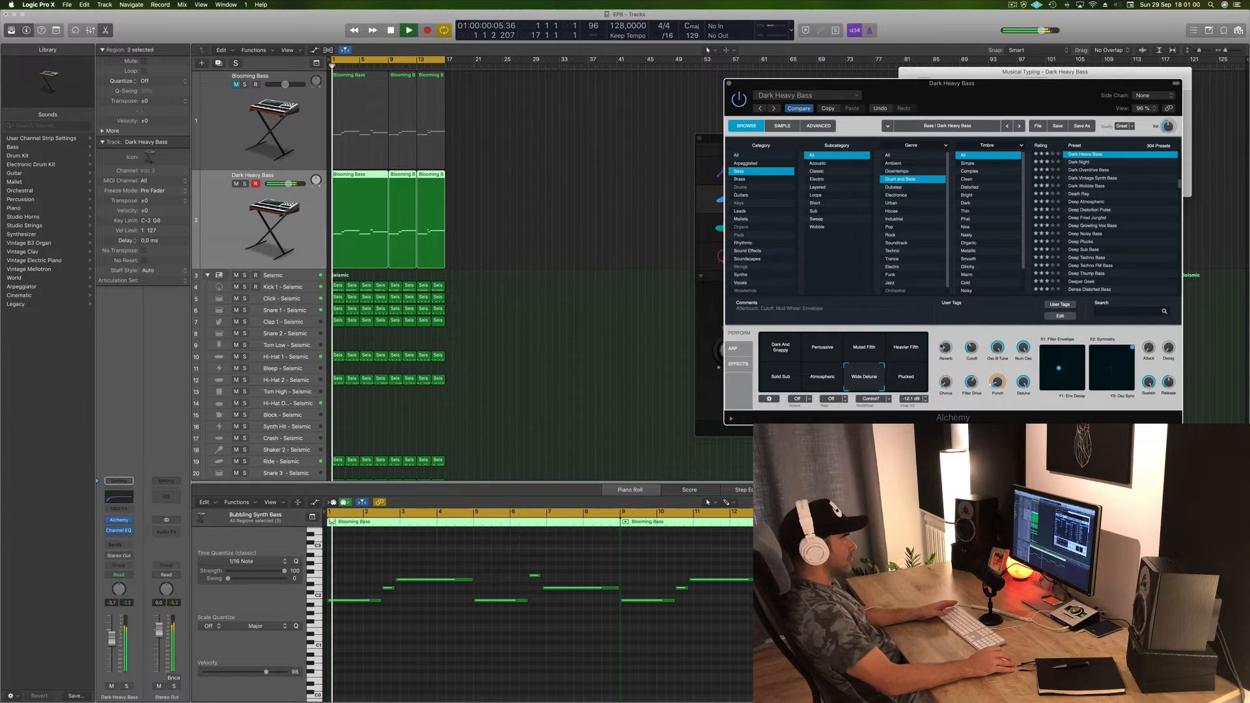
click(902, 390)
key(space)
key(space)
Step: Recheck Muted Fifth against Heavier Fifth, keep Heavier Fifth and set its cutoff to about 41%
click(918, 350)
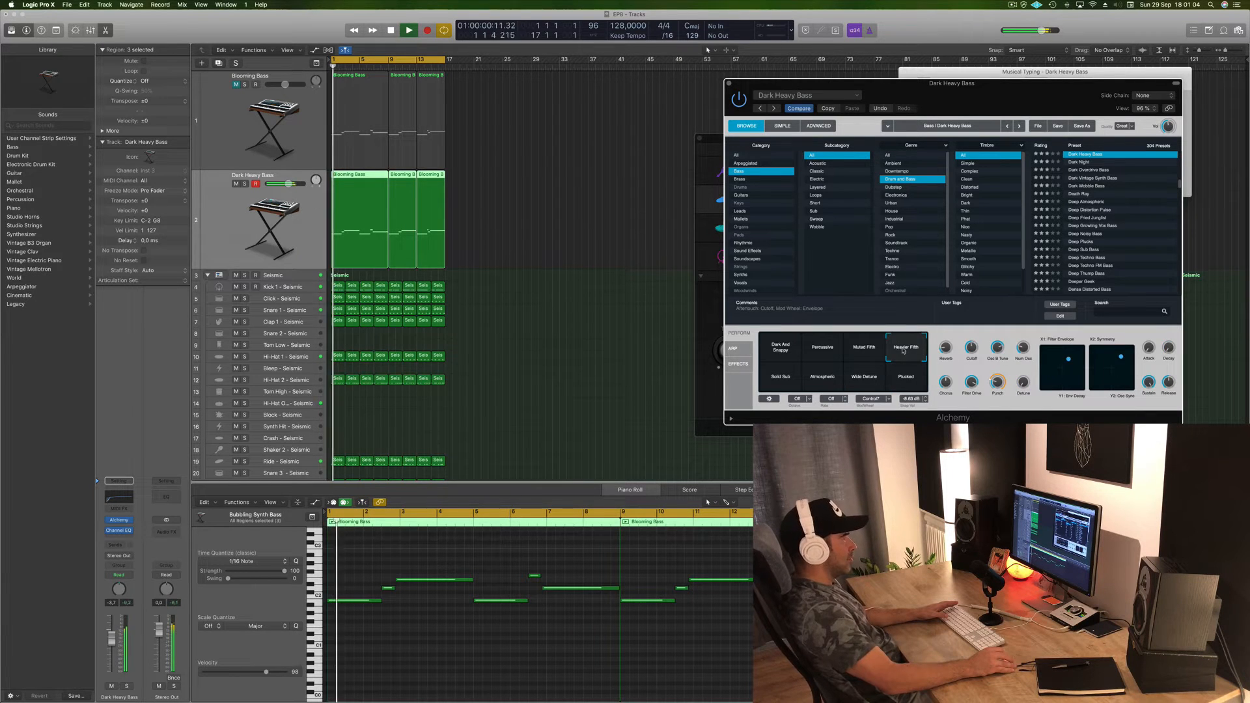
click(866, 350)
click(907, 351)
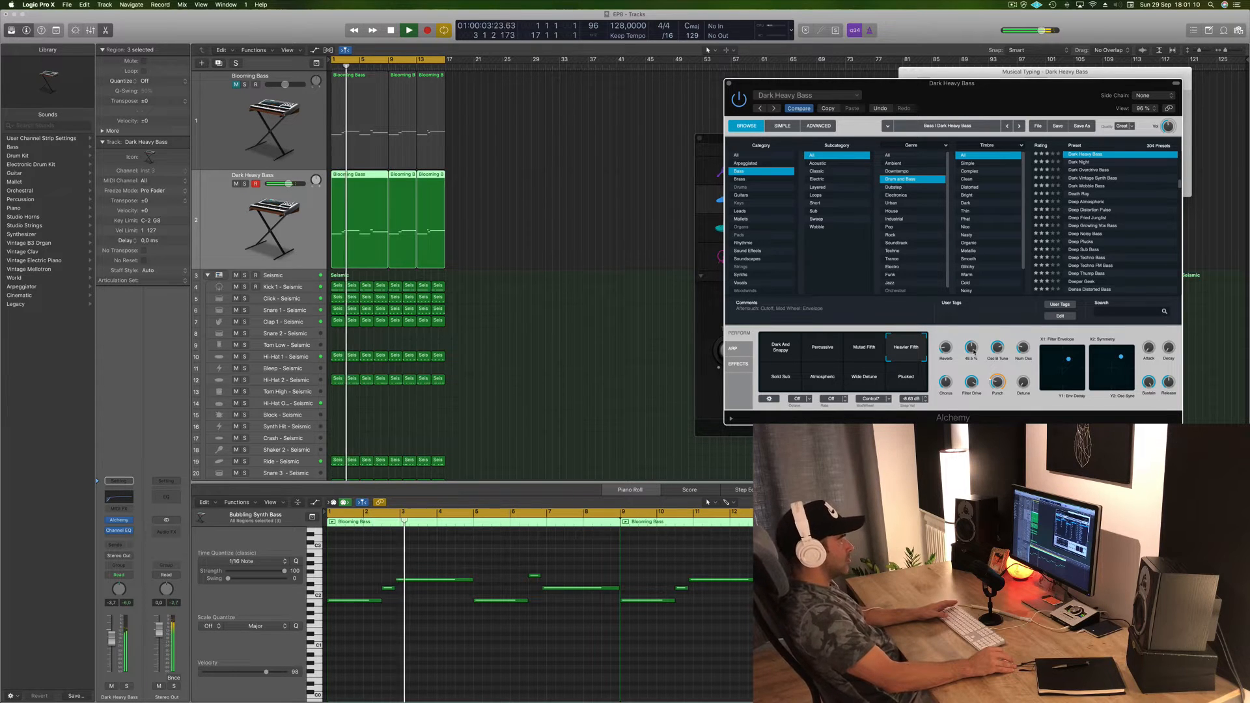
drag(973, 355, 972, 357)
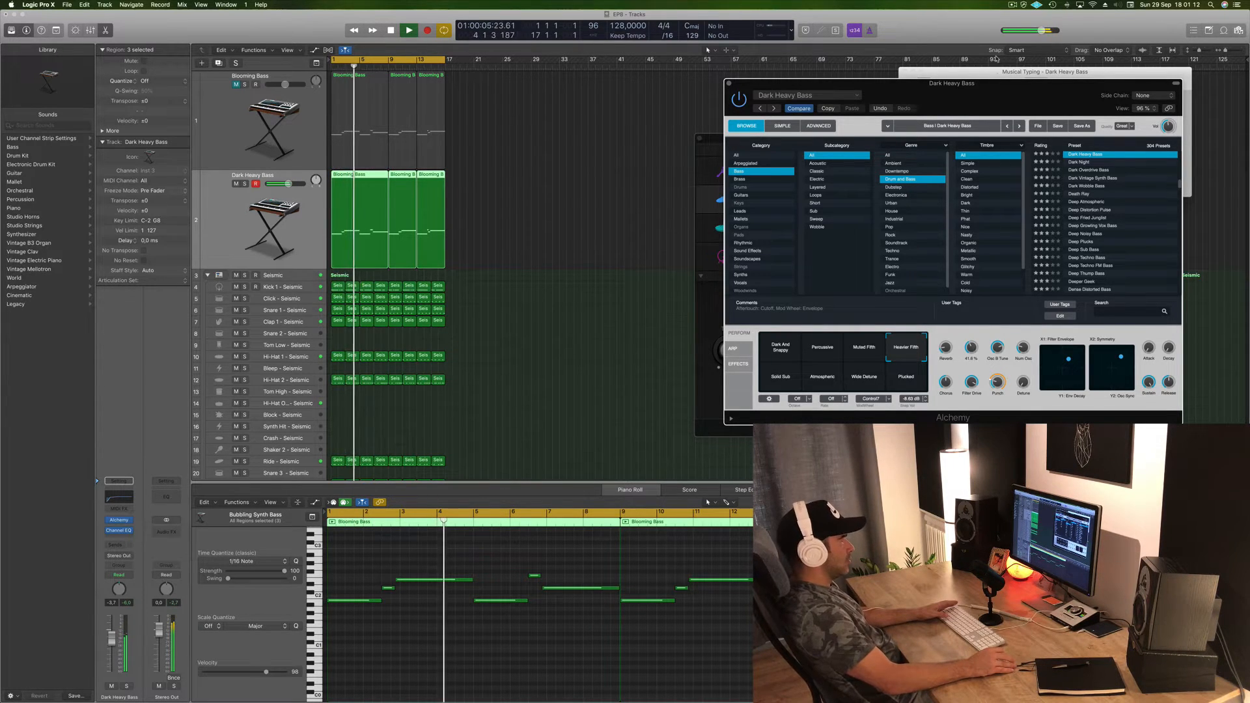
Step: Fine-tune the Dark Heavy Bass track's volume, clear its Alchemy window away and replay the loop from the start
drag(964, 99, 775, 120)
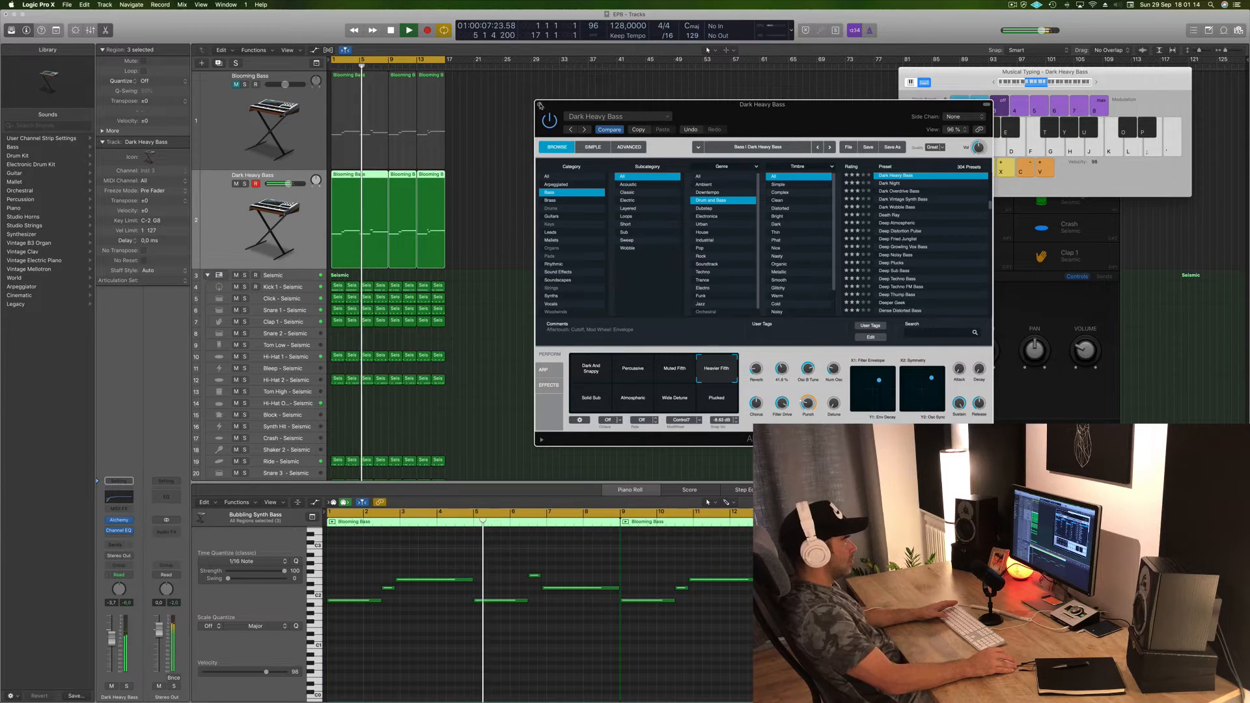
drag(112, 643, 112, 645)
key(space)
key(Return)
key(space)
Step: Mute the Dark Heavy Bass track, unmute Blooming Bass and replay the loop from the start
click(236, 184)
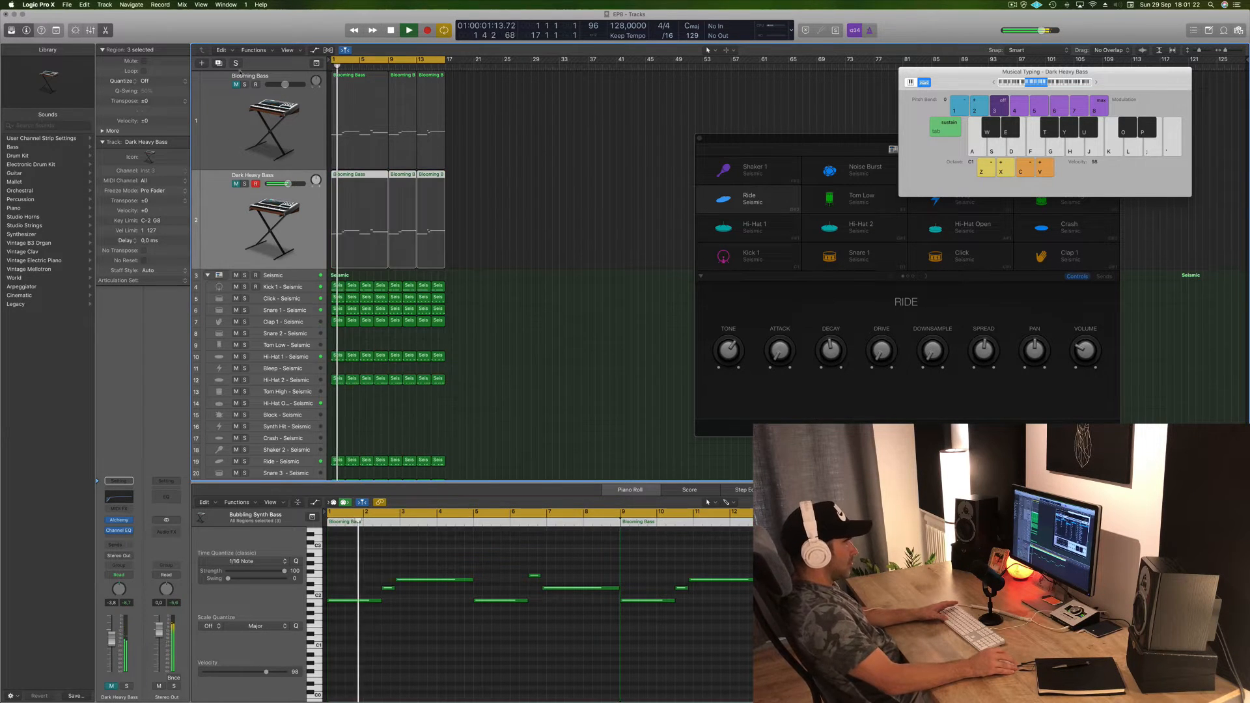
click(236, 84)
key(Return)
key(space)
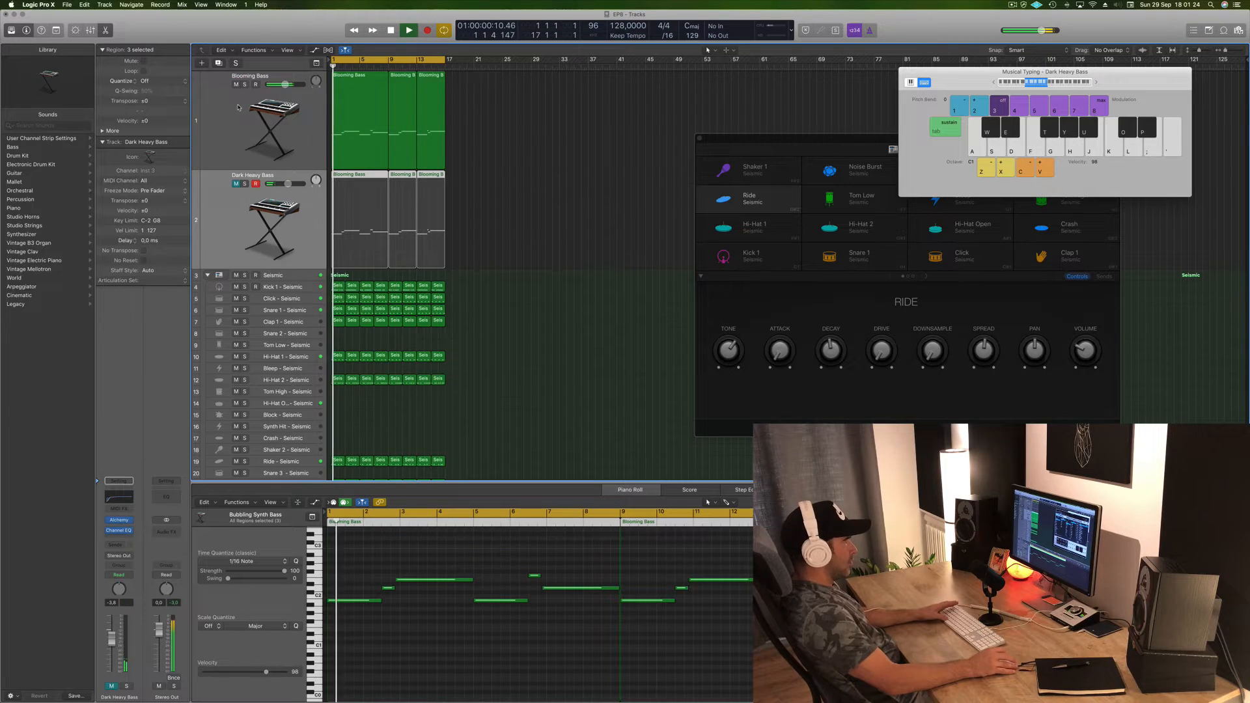
Step: Switch Blooming Bass to the Bright Delays snapshot in its Alchemy instrument, adjust the cutoff and replay the loop
click(119, 520)
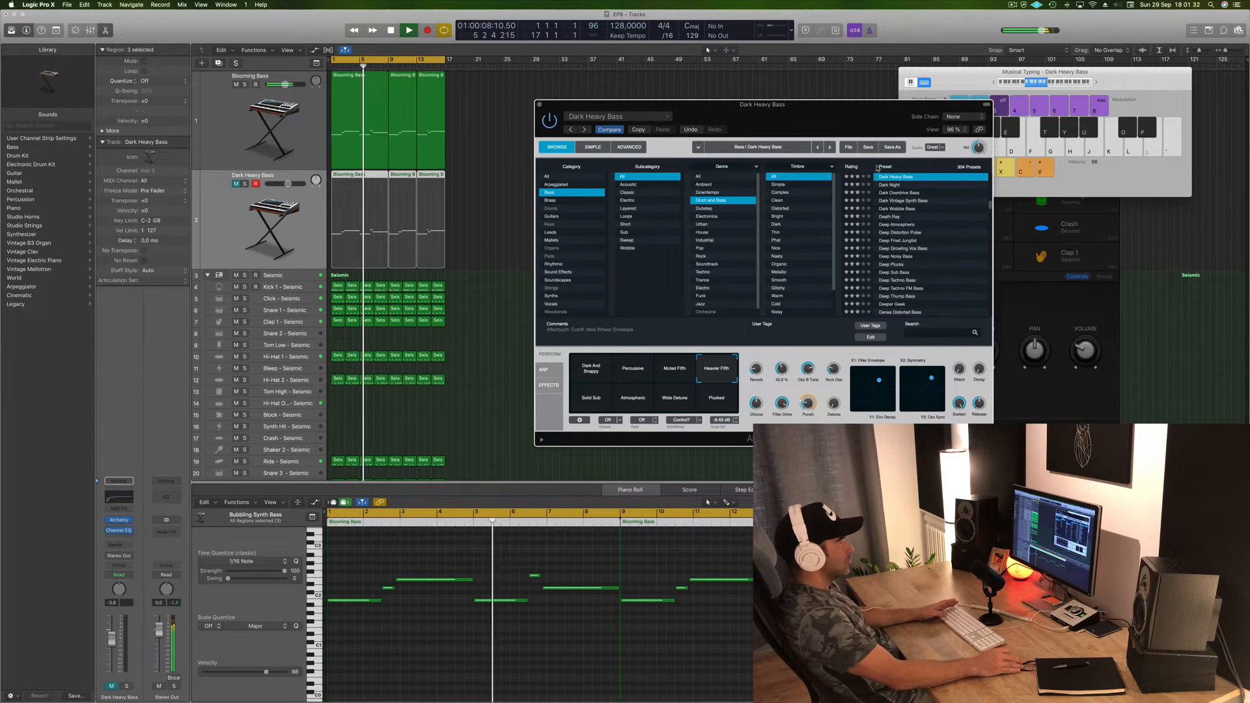
click(540, 104)
click(223, 123)
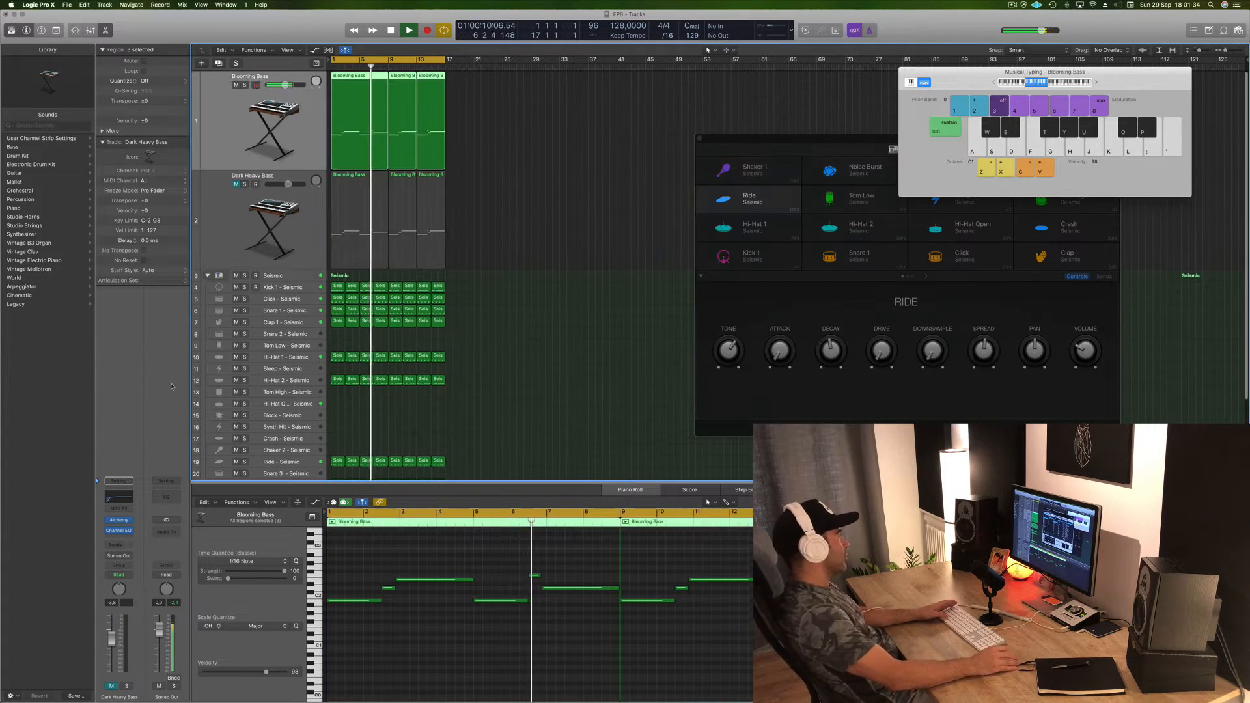
click(119, 520)
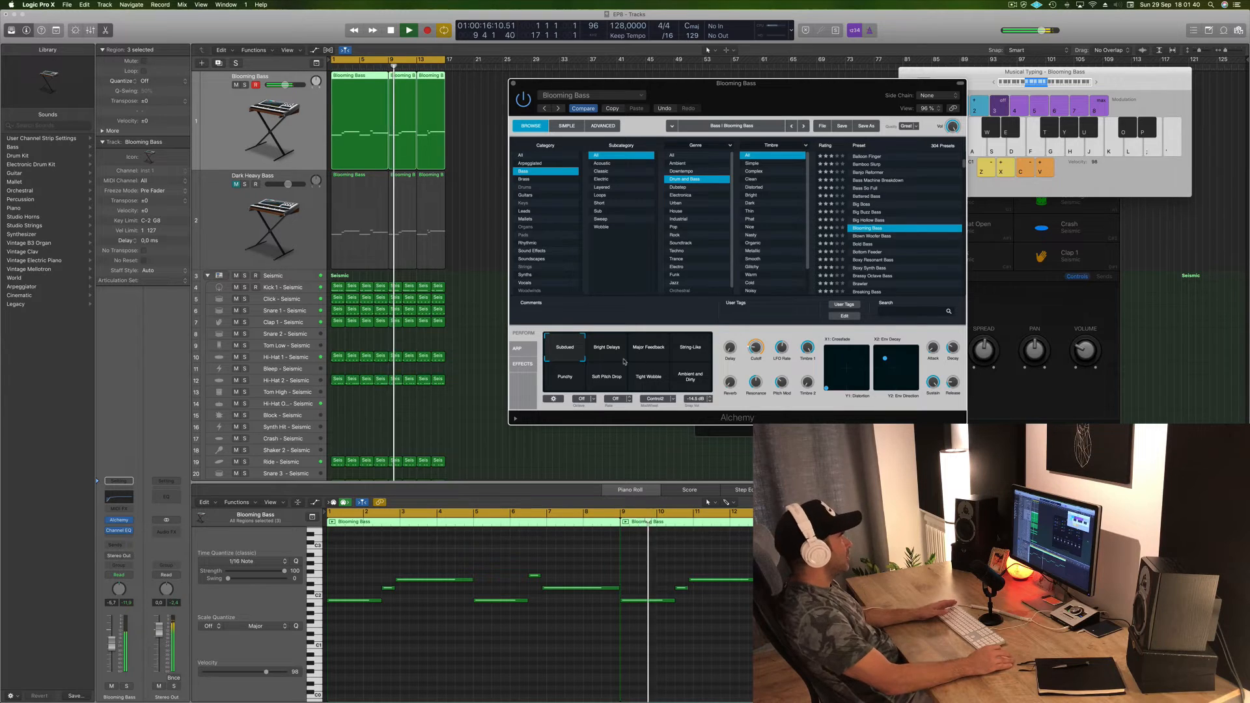
click(602, 353)
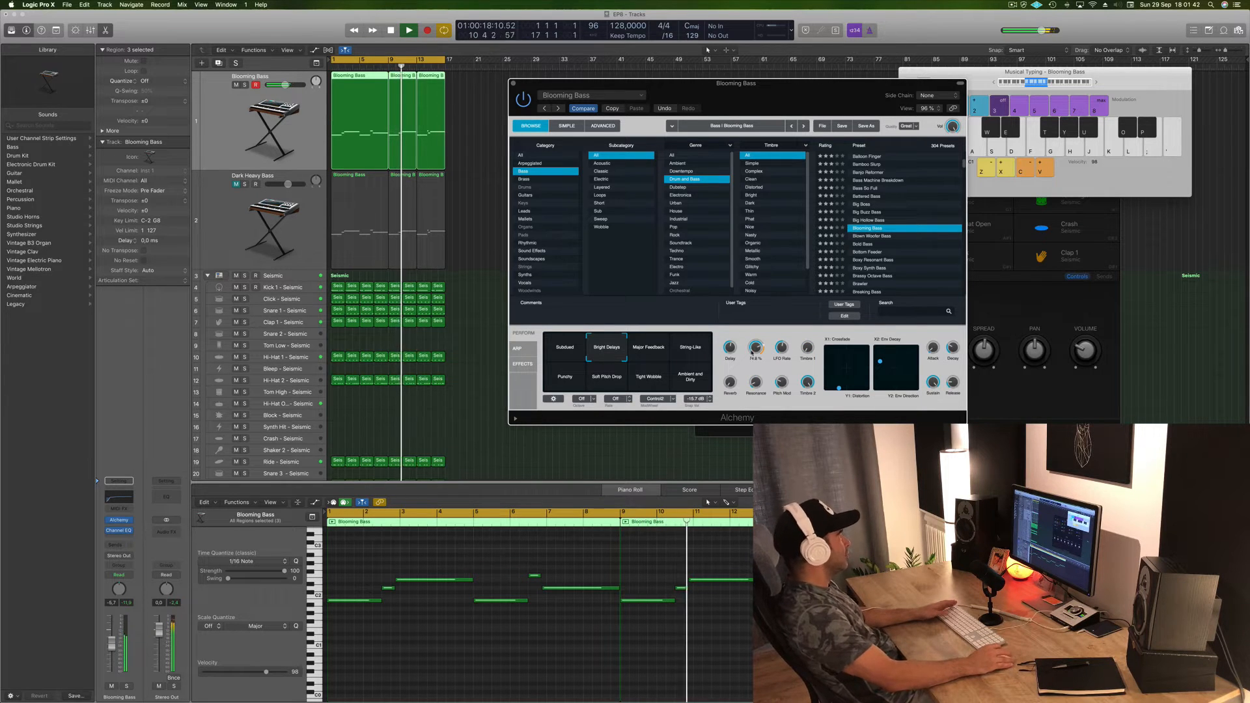
drag(751, 356, 751, 360)
key(space)
key(space)
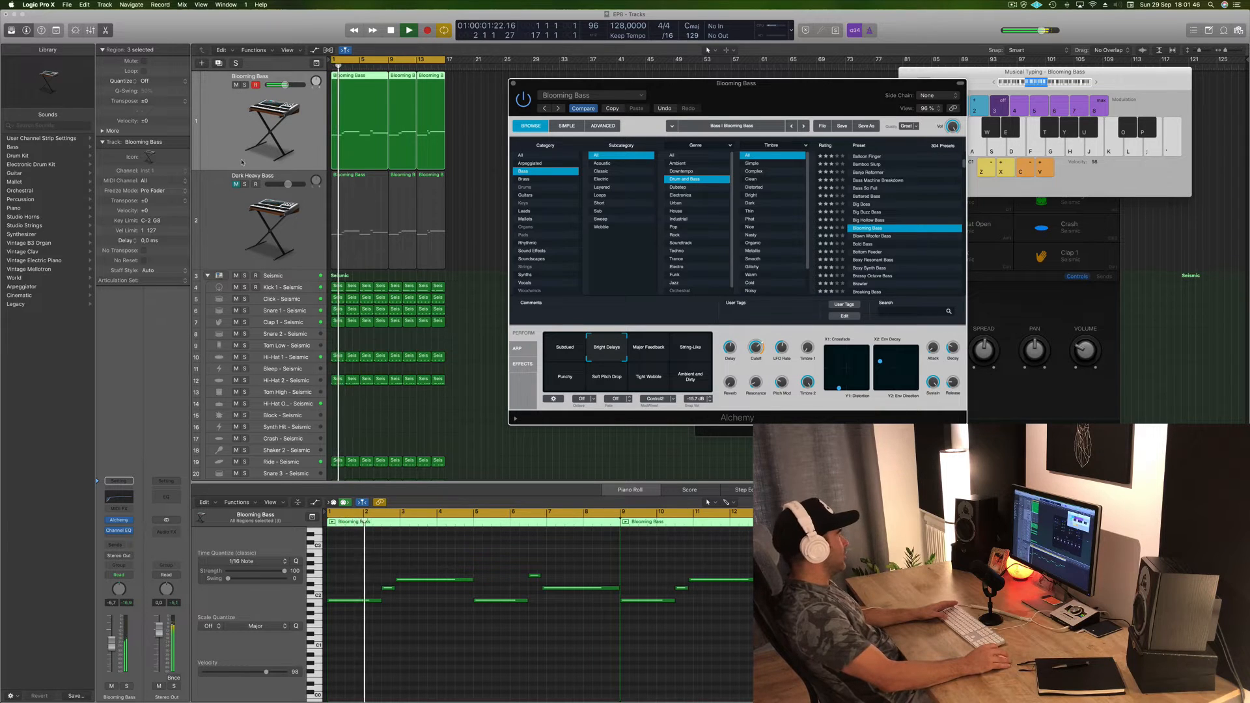
Step: Compare the two bass tracks using solo and mute, ending with no solos, Blooming Bass muted and Dark Heavy Bass playing
click(244, 185)
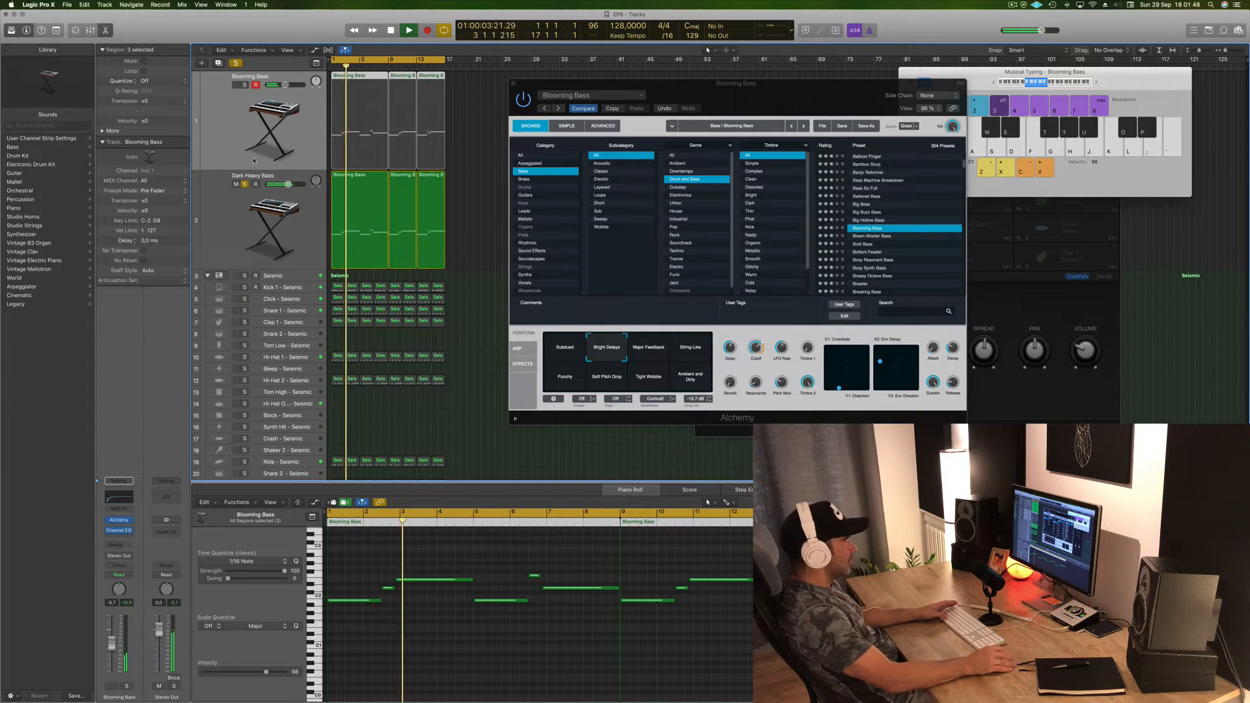
click(235, 84)
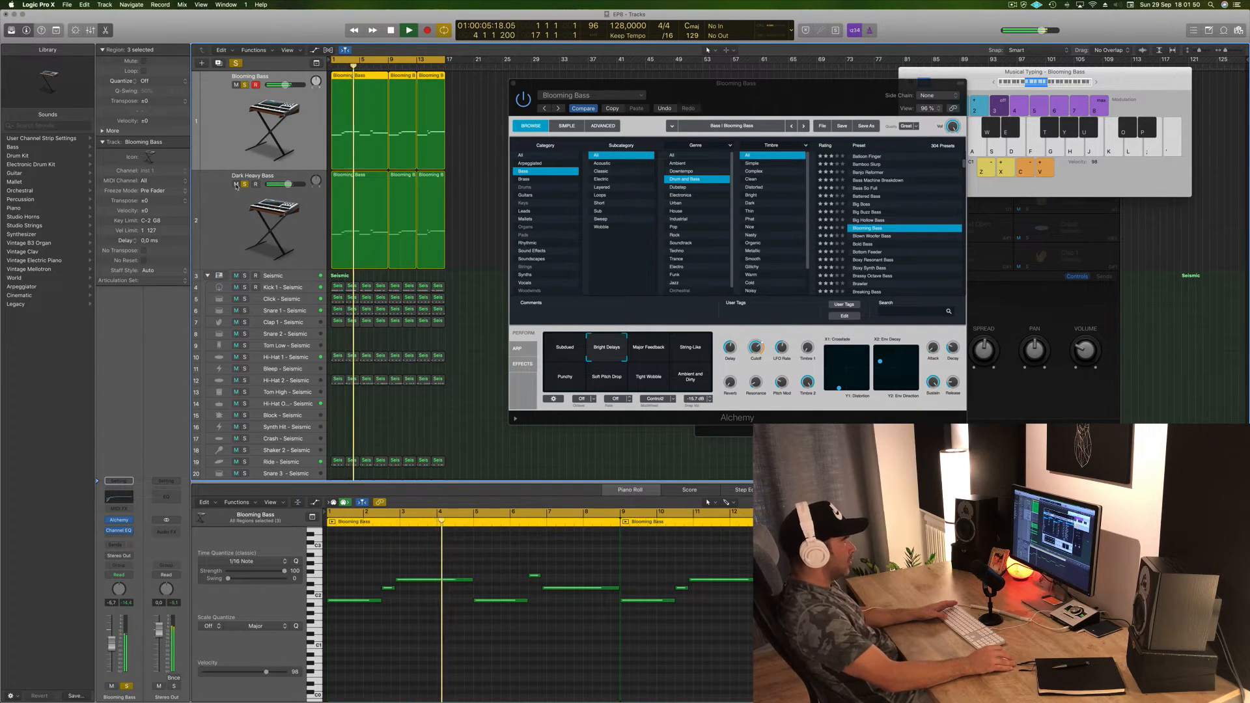
click(235, 185)
click(236, 185)
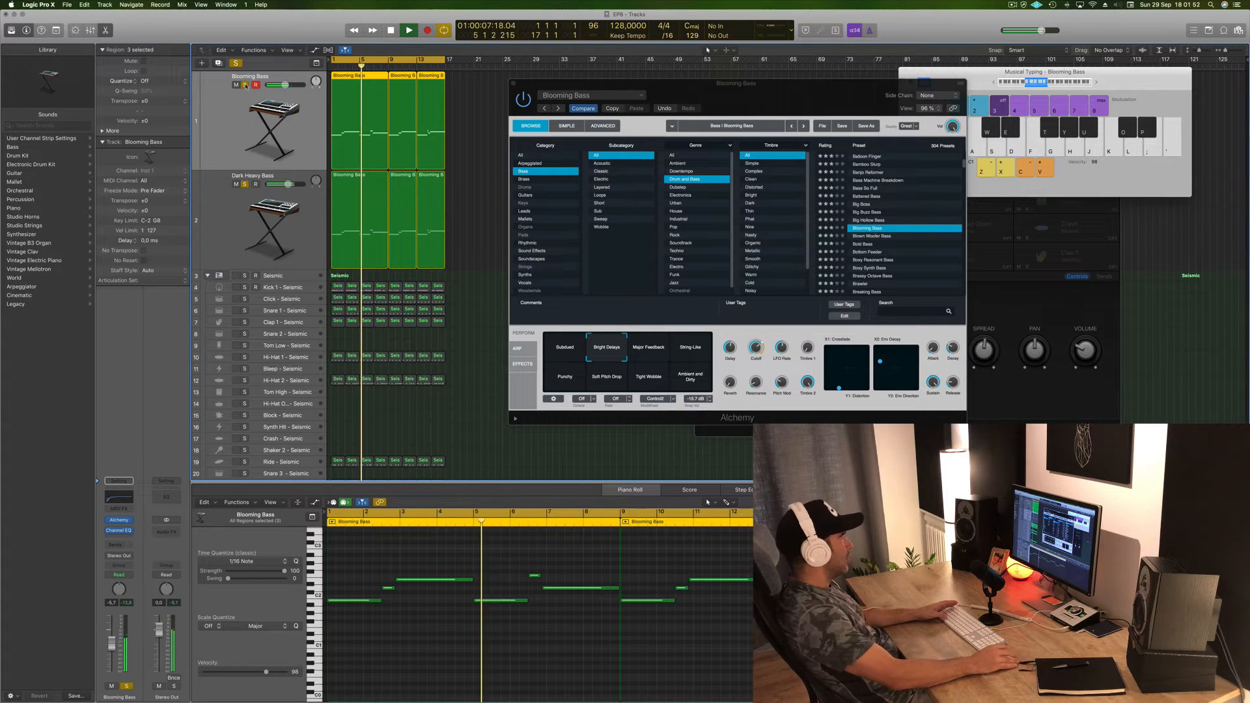
click(245, 85)
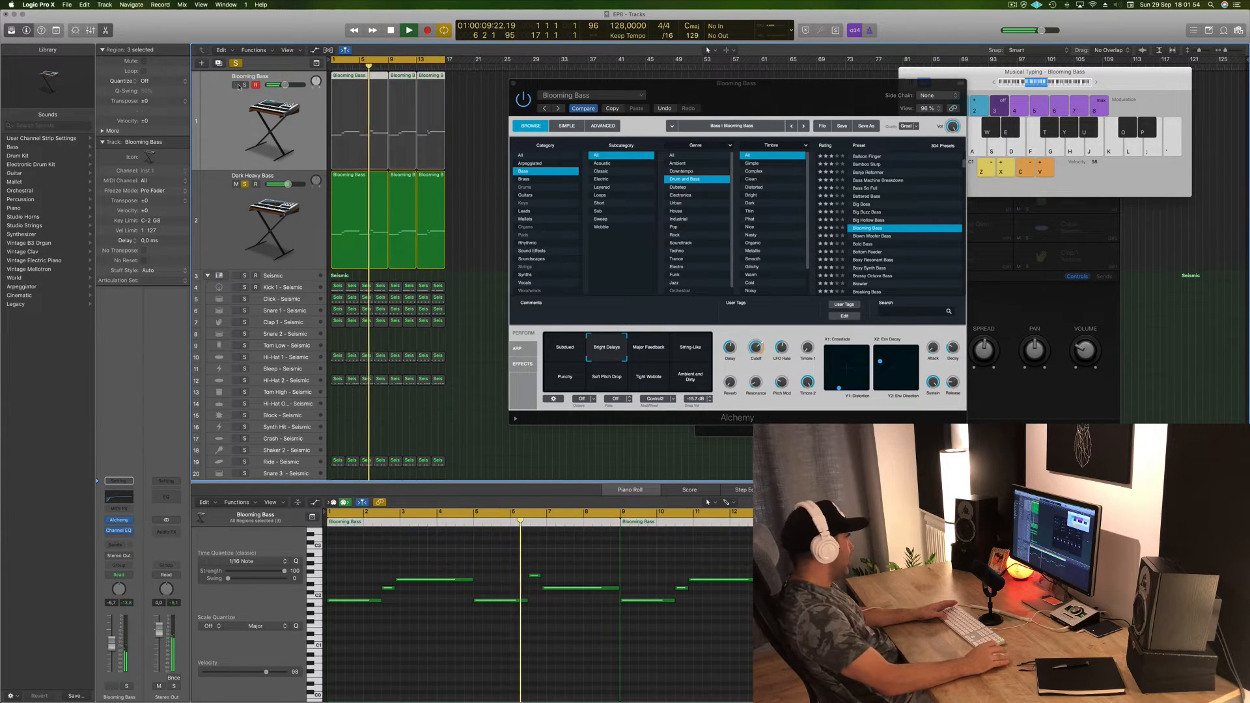
click(235, 63)
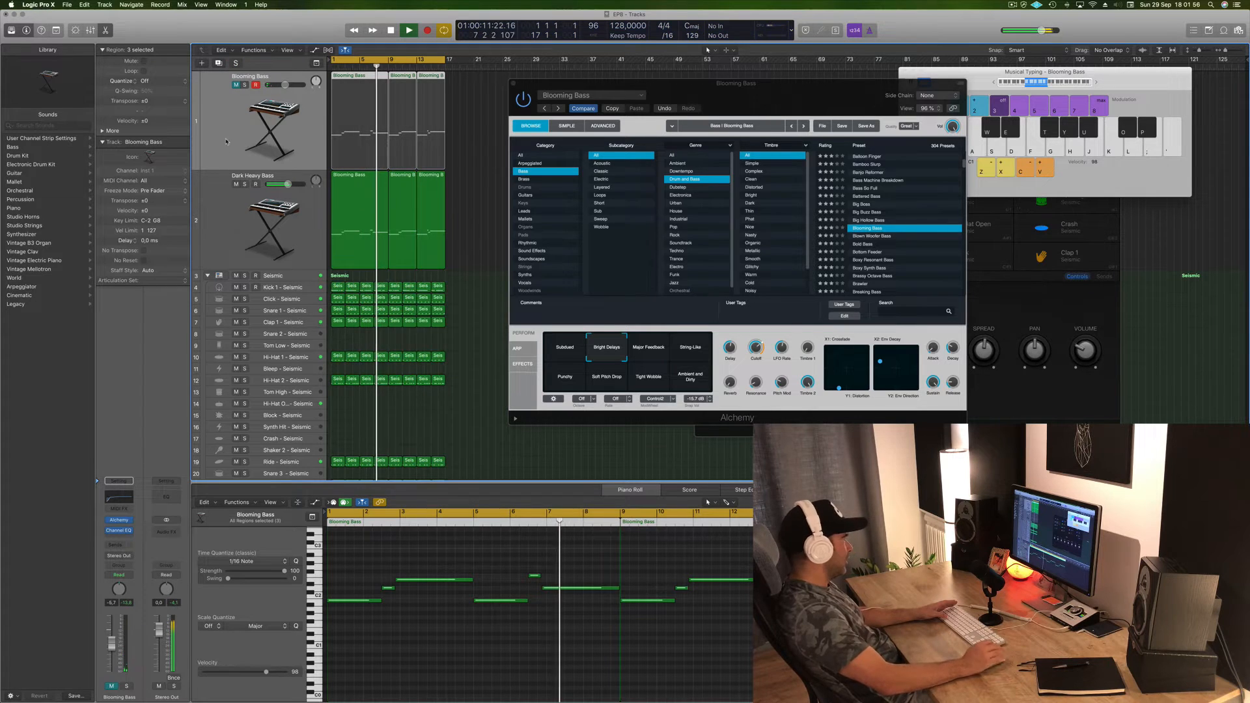
drag(515, 86, 664, 84)
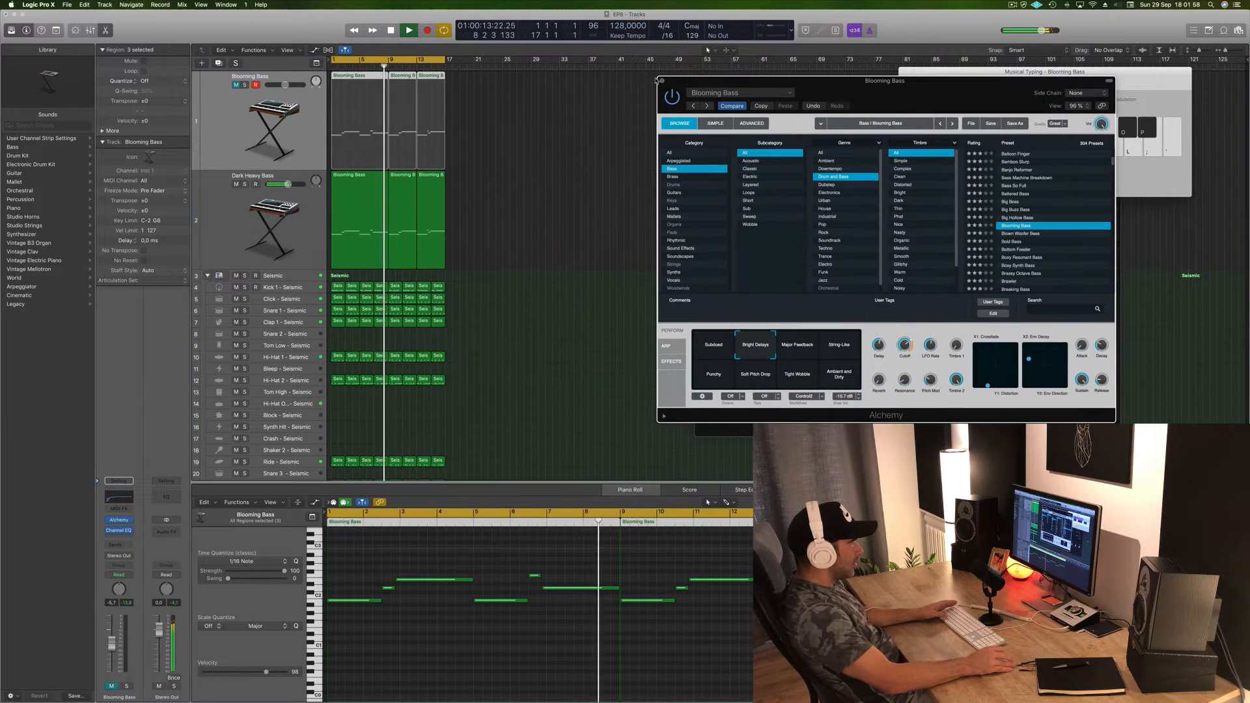
Step: Close the Blooming Bass synth window and lower the Dark Heavy Bass track's volume, checking the level during playback
click(662, 82)
click(293, 212)
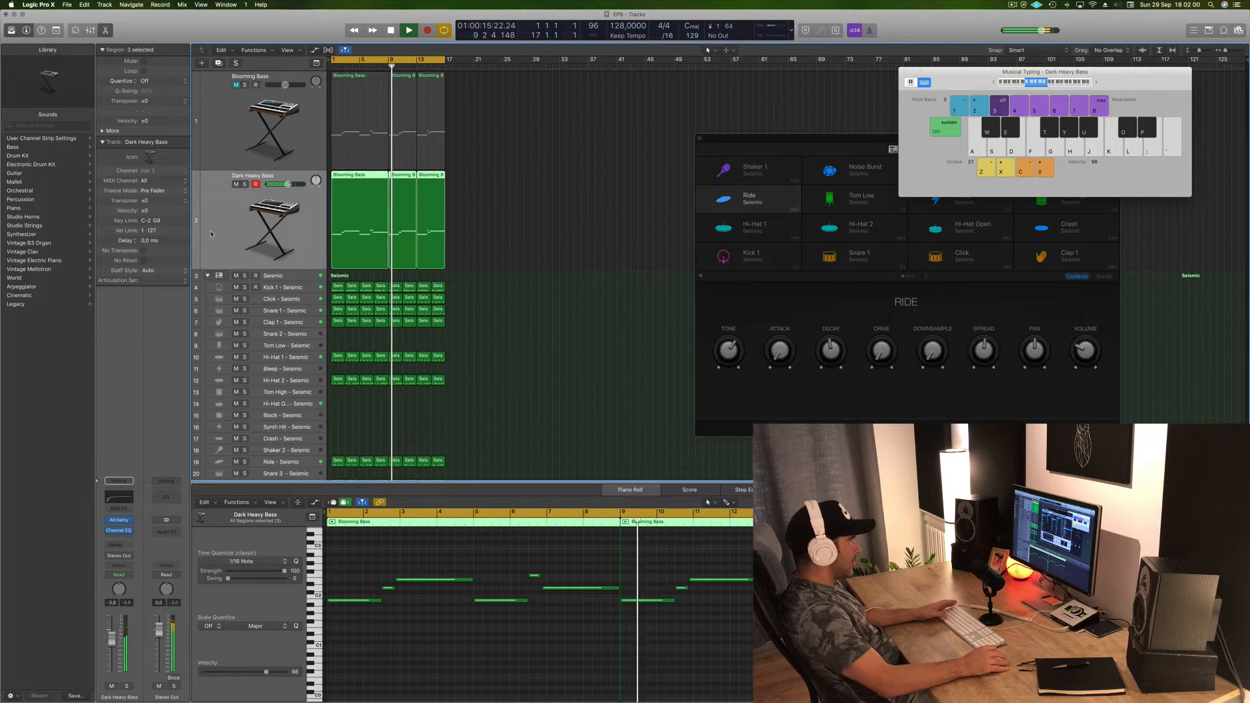
drag(113, 642, 112, 649)
key(space)
key(space)
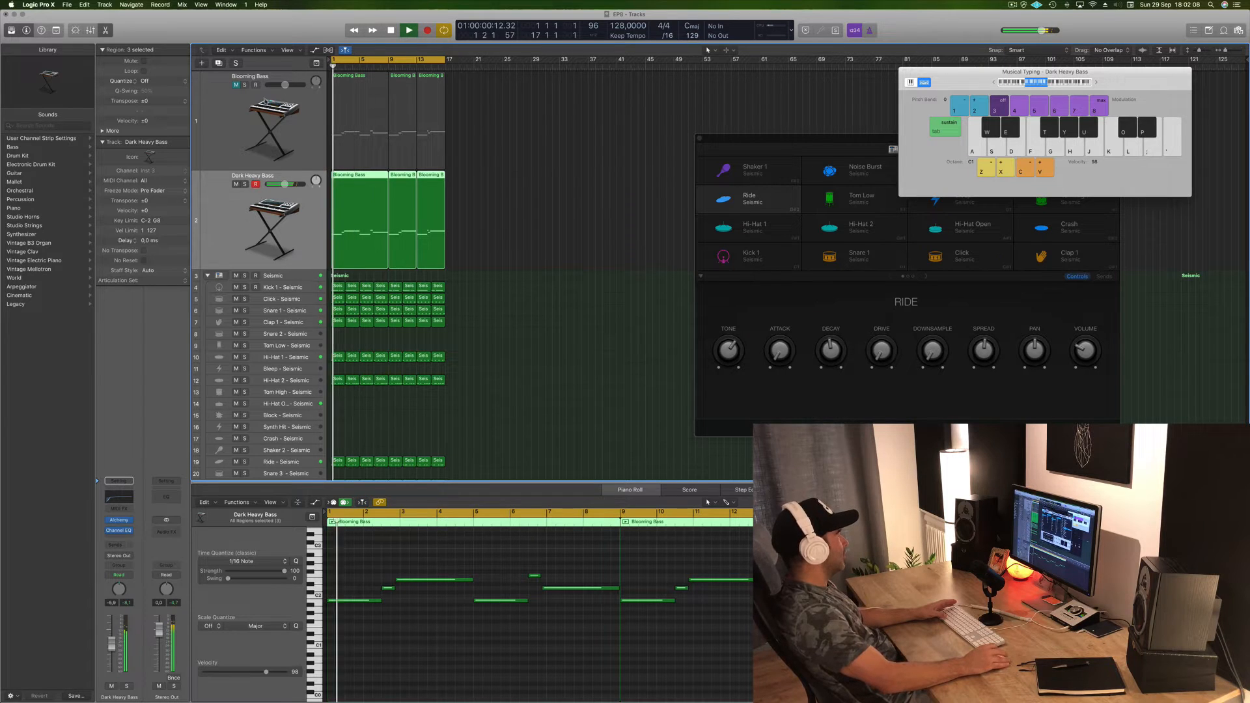
Step: Duplicate the Dark Heavy Bass track with its instrument settings onto a new empty track and stop playback
click(218, 63)
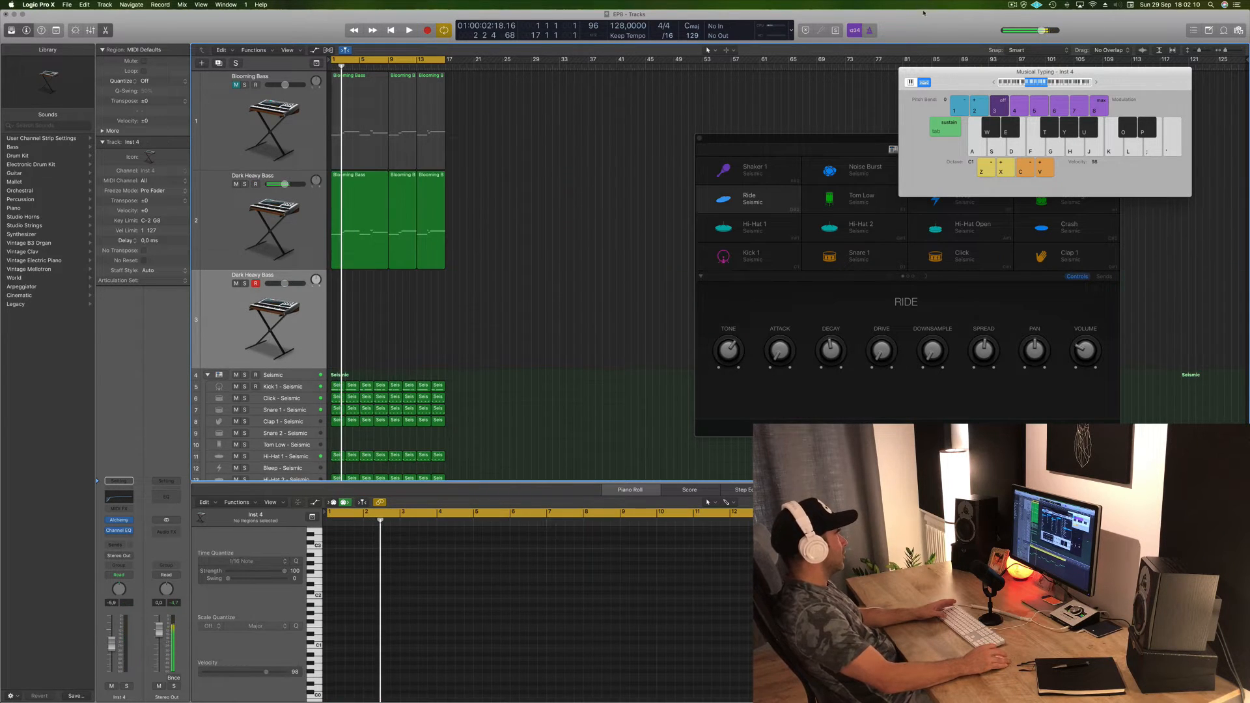
click(1012, 5)
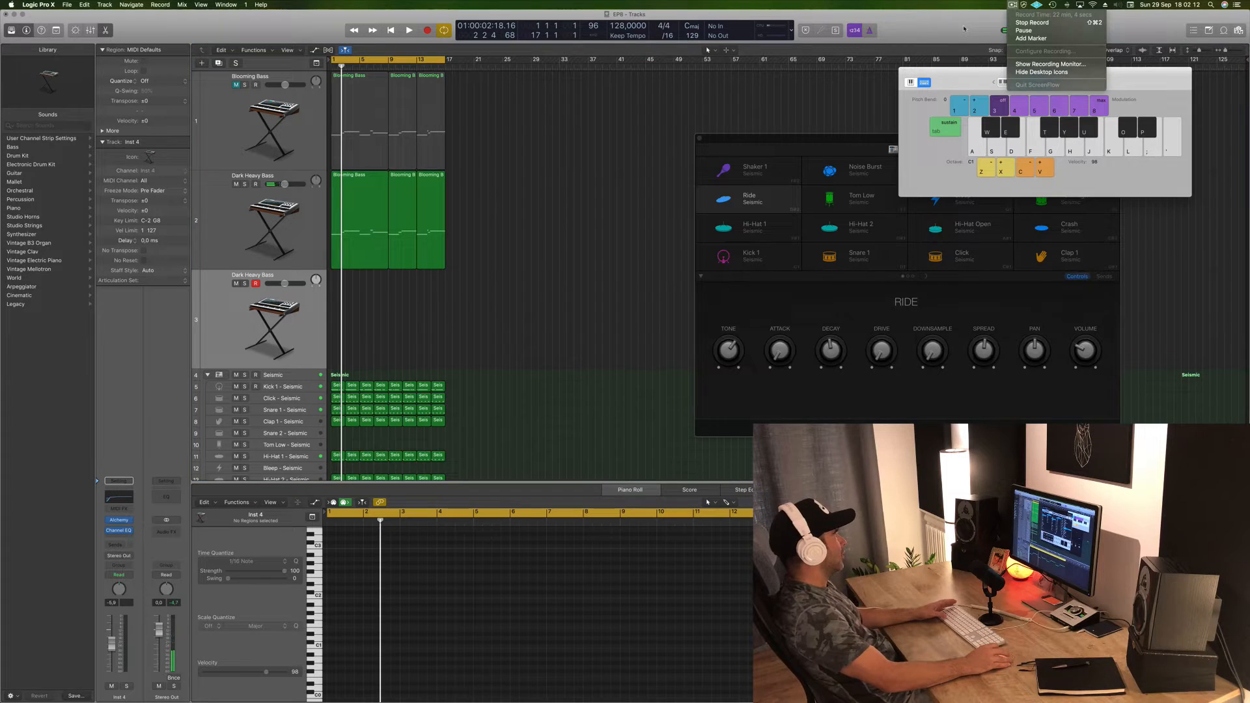
click(391, 334)
key(space)
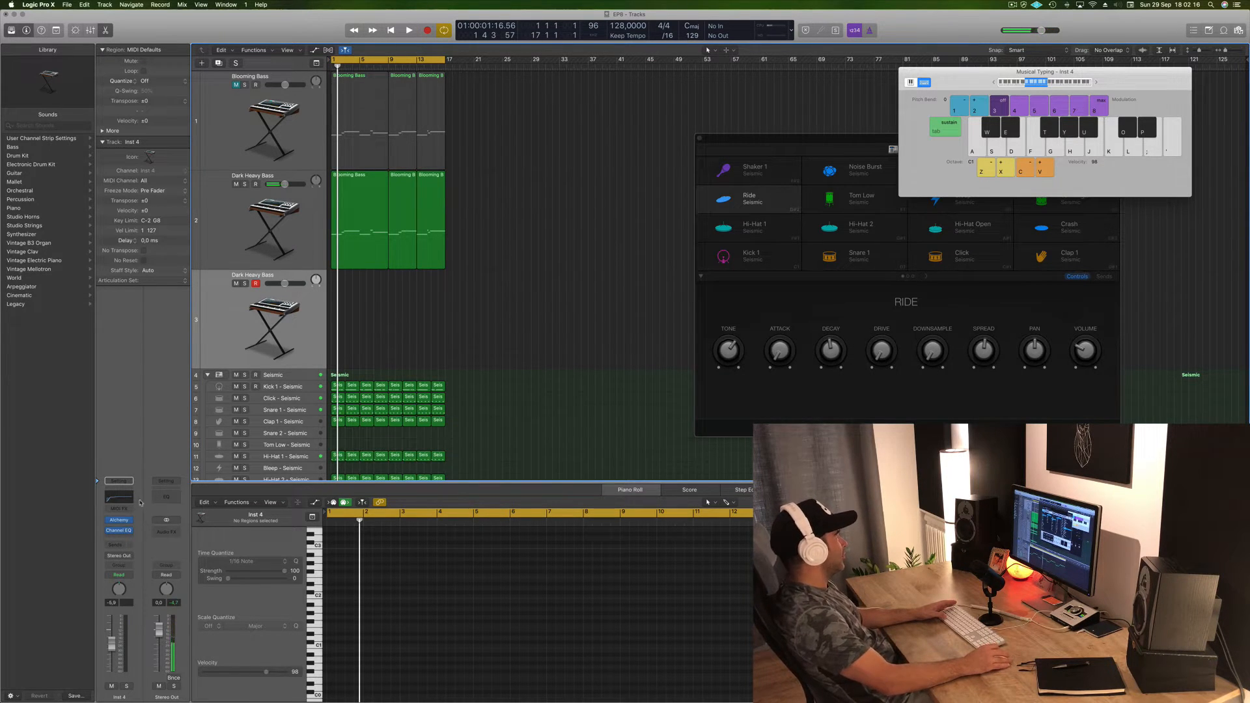
Step: In the new track's Alchemy instrument, browse the Keys category across all genres and load the Fractal Strum preset
click(120, 521)
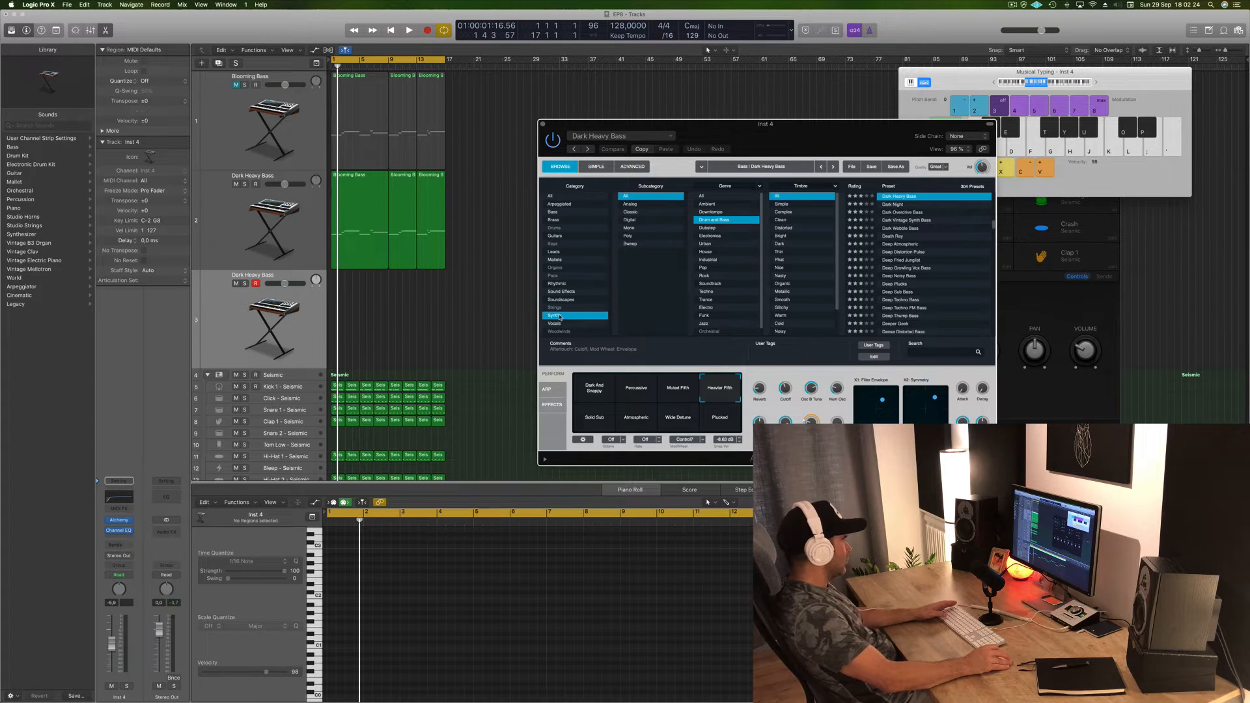
click(558, 316)
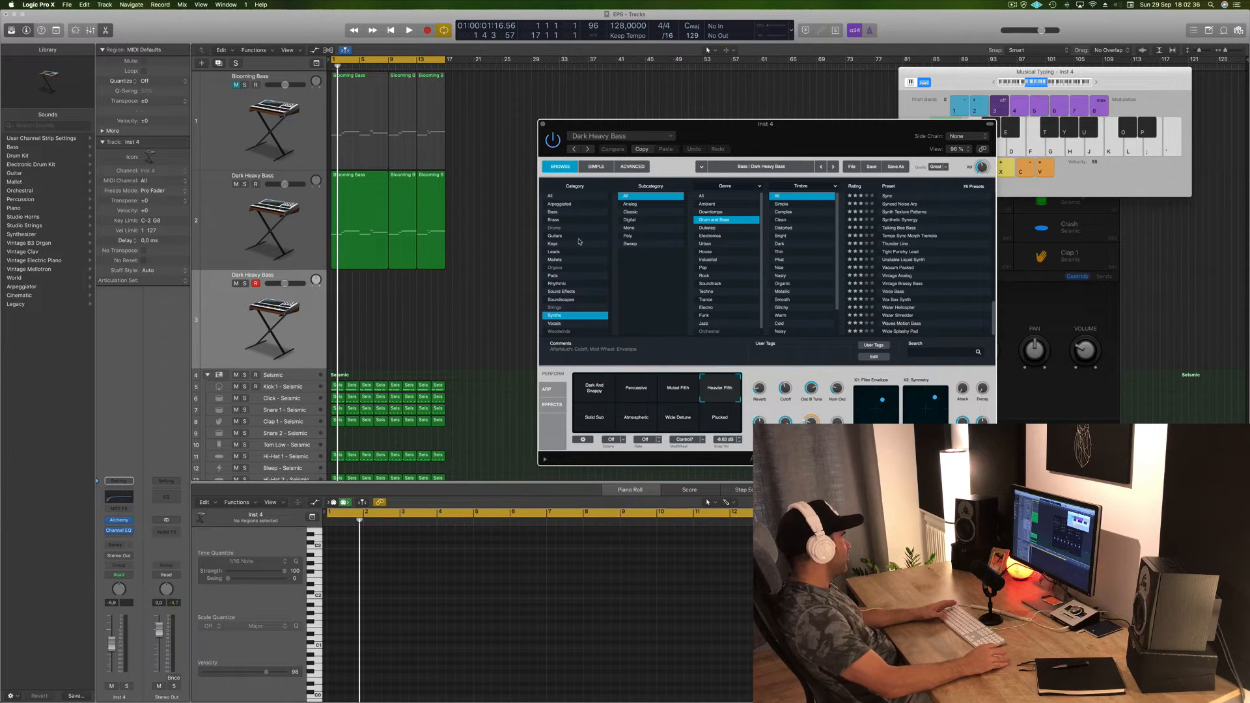
click(553, 244)
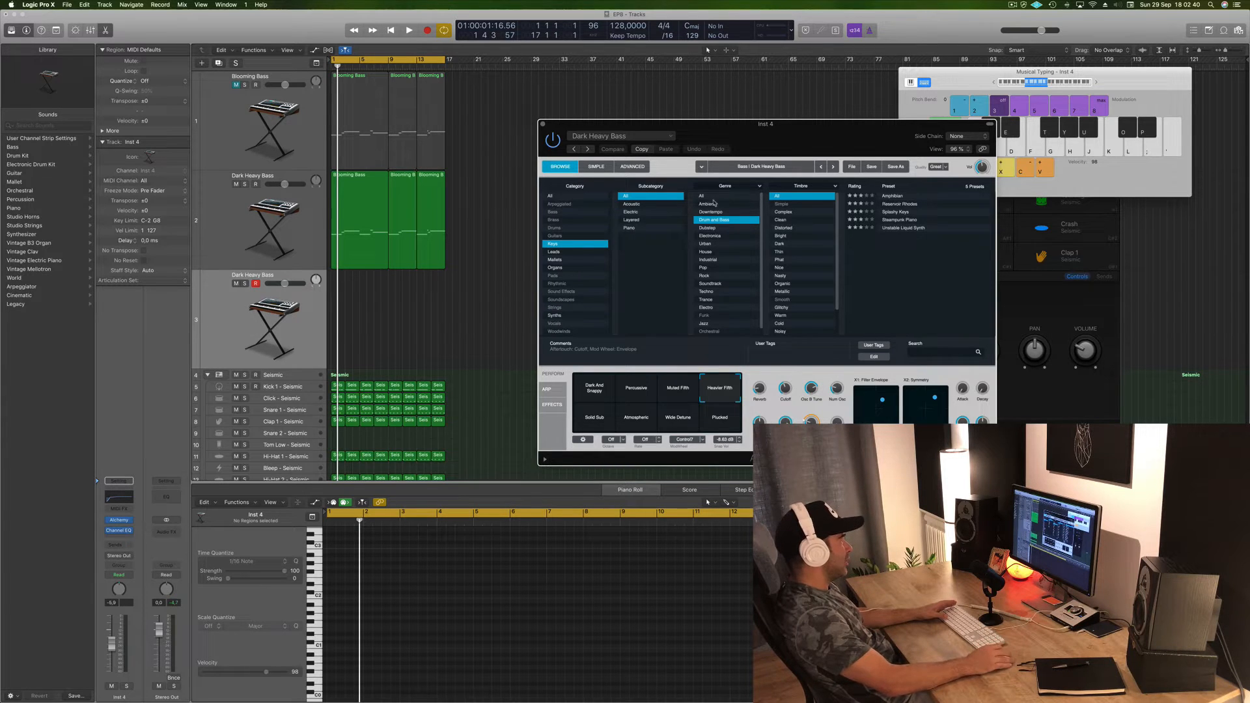
click(802, 194)
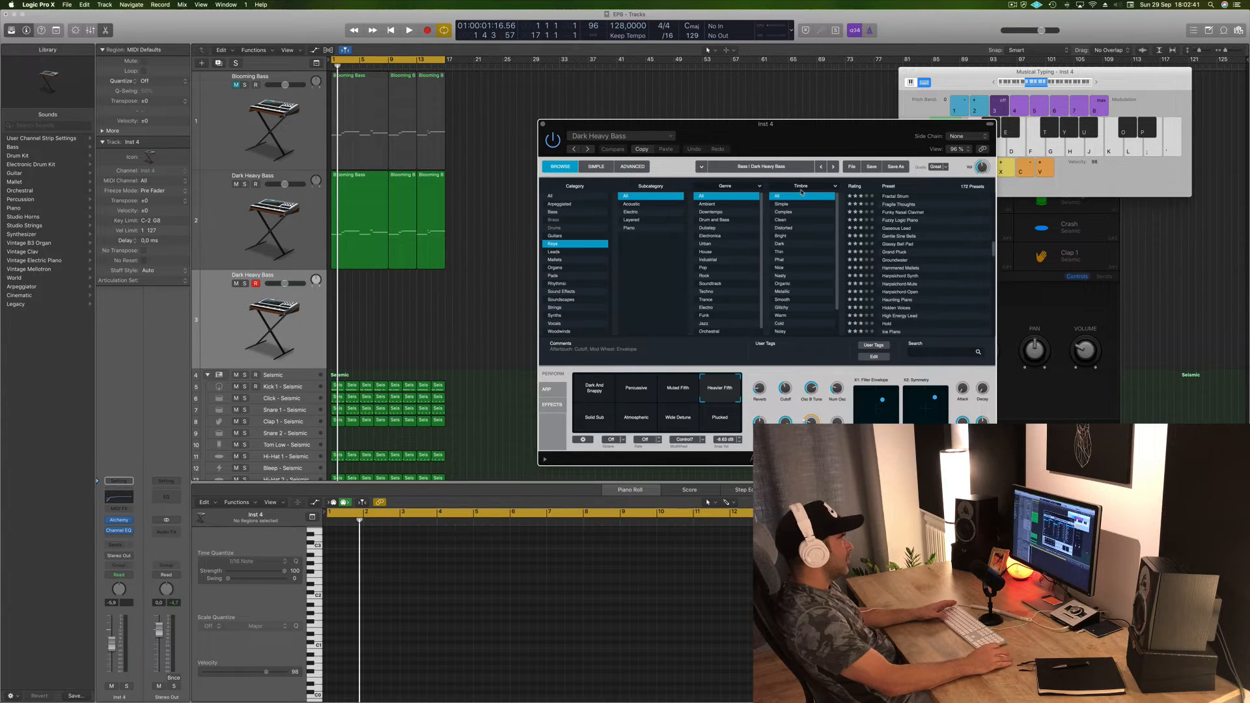
click(907, 197)
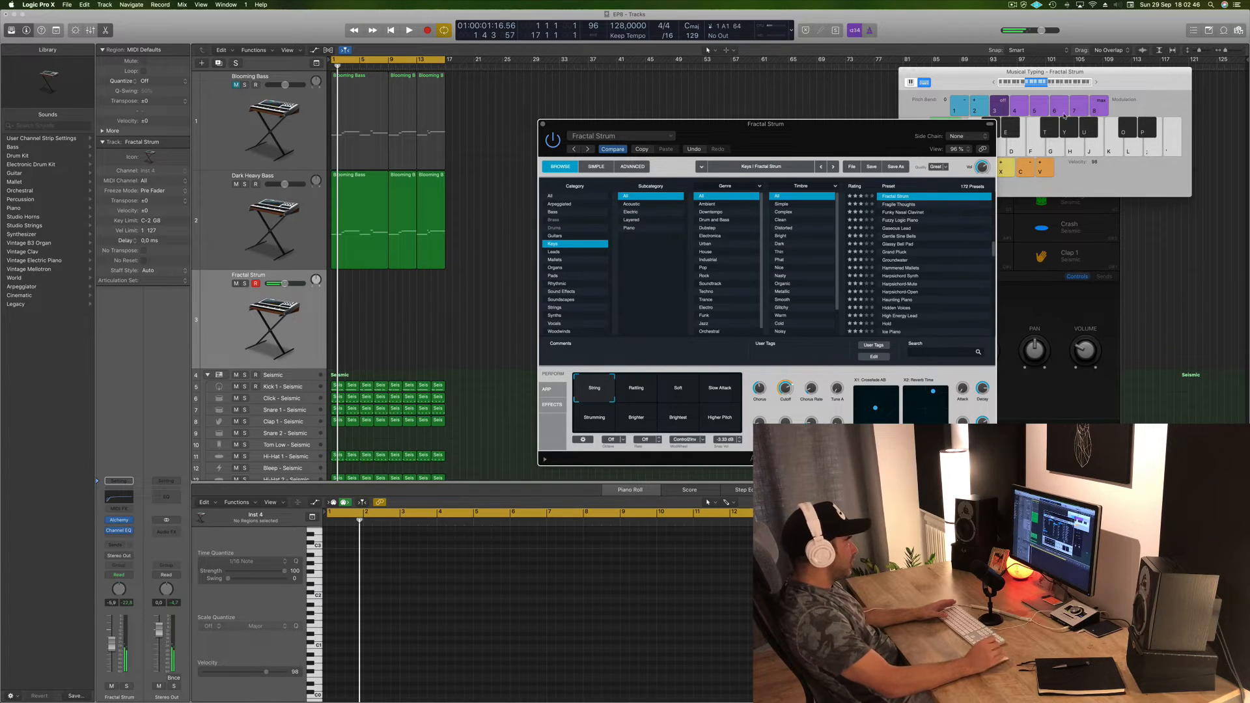
Step: Raise the Musical Typing range to octave C4 and lower the Fractal Strum track's volume while trying notes over the loop
click(1065, 86)
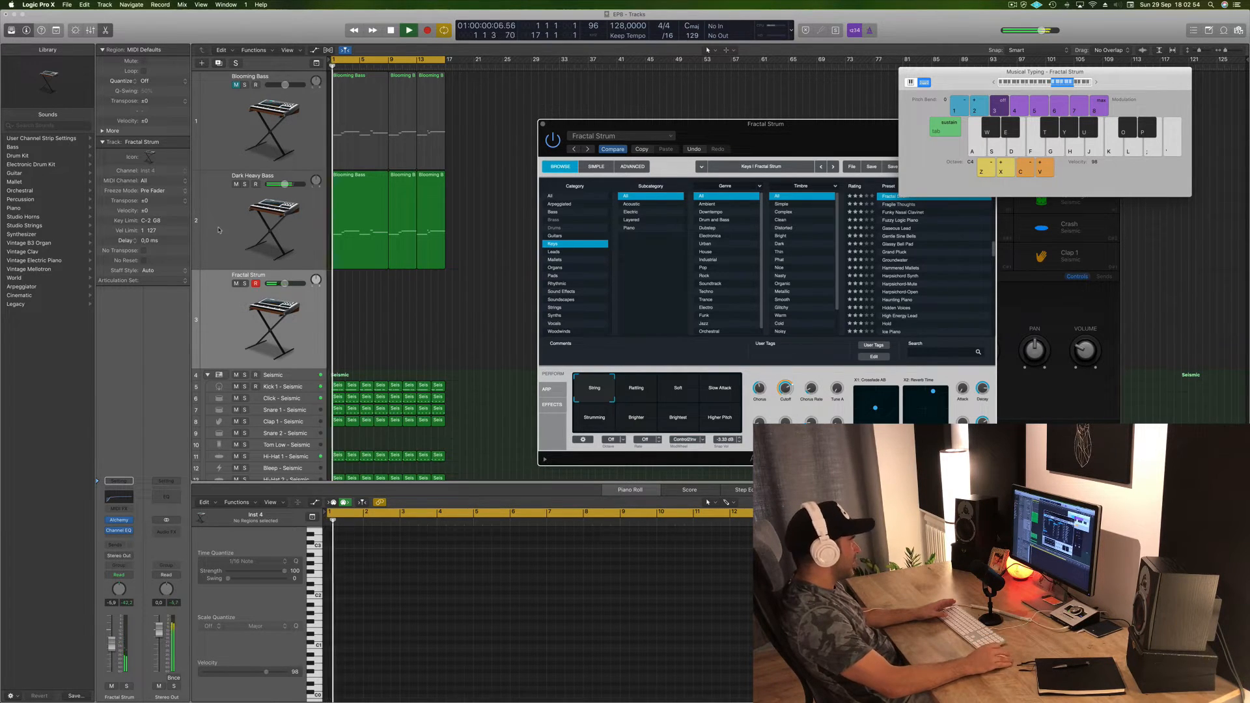
key(space)
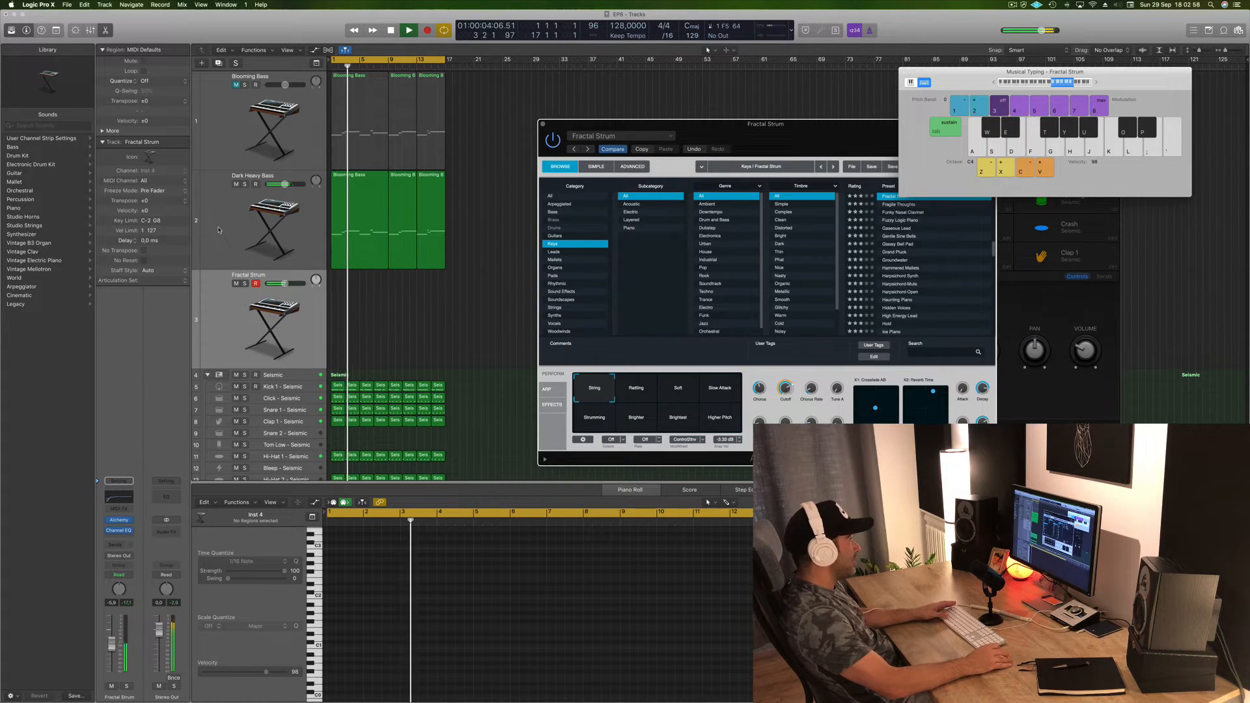
click(112, 647)
drag(116, 646, 116, 650)
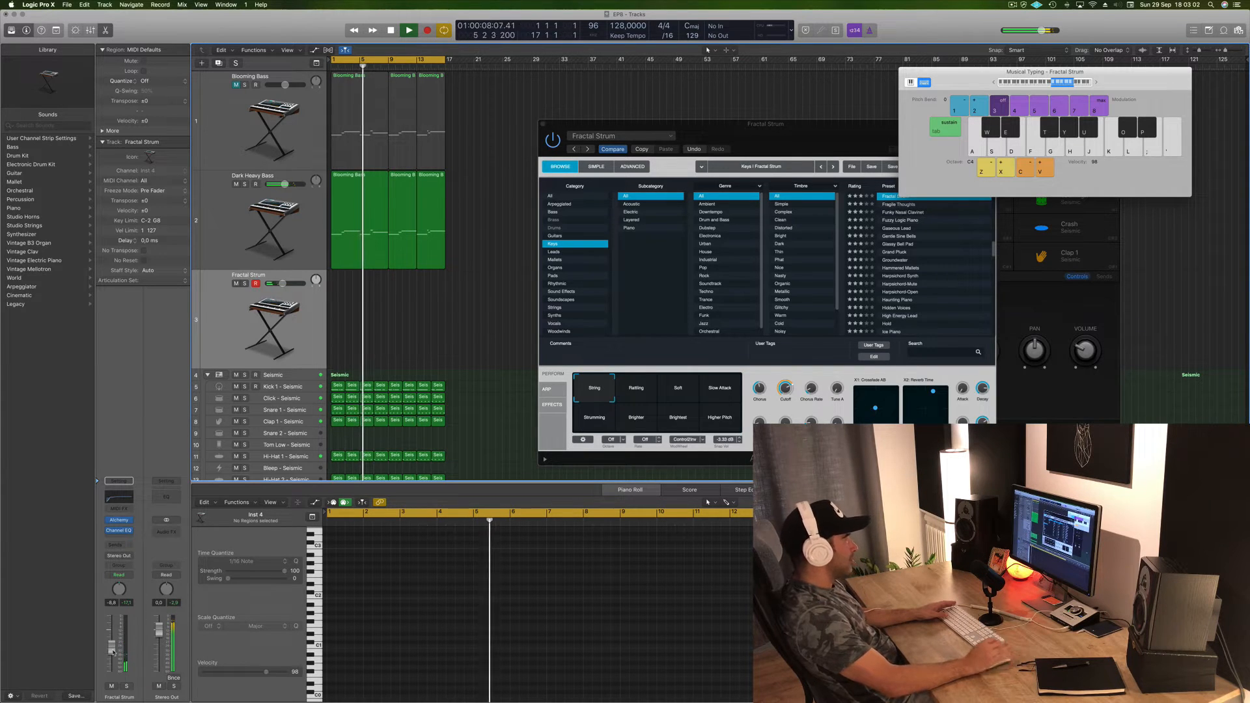
key(j)
key(l)
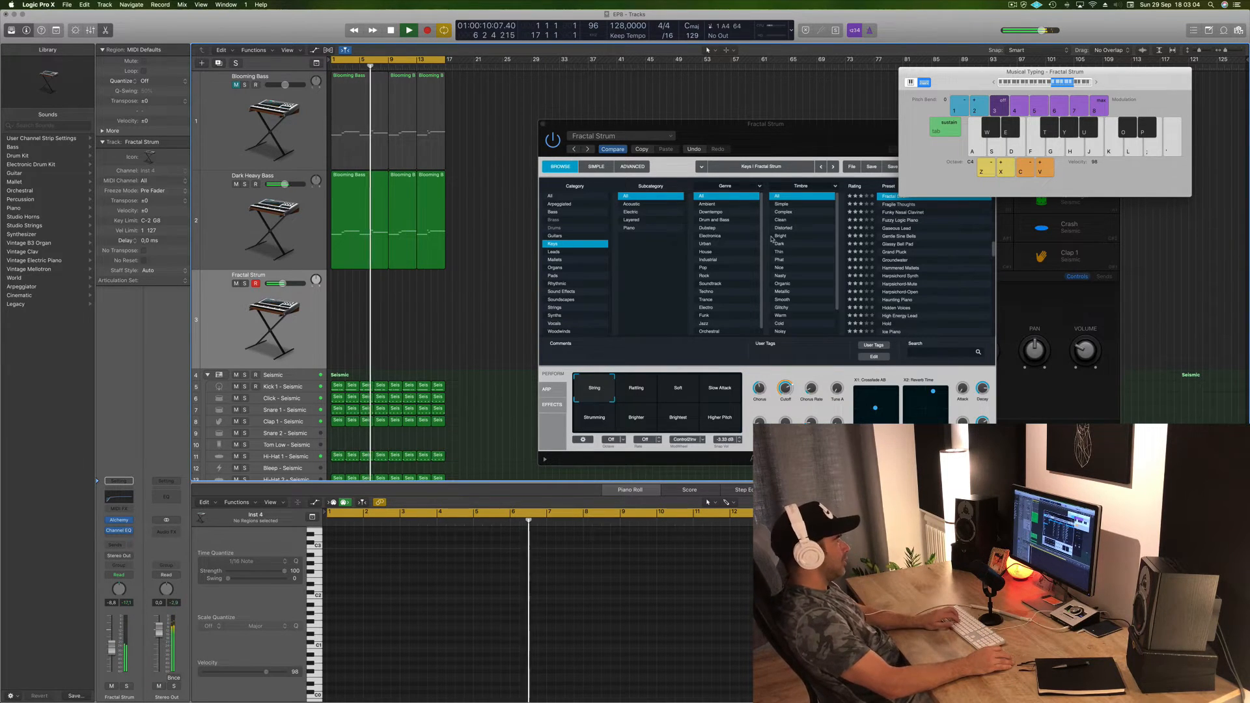
Step: Audition neighbouring Keys presets such as Fragile Thoughts, and load Gaseous Lead with its Short Pluck variation
click(907, 197)
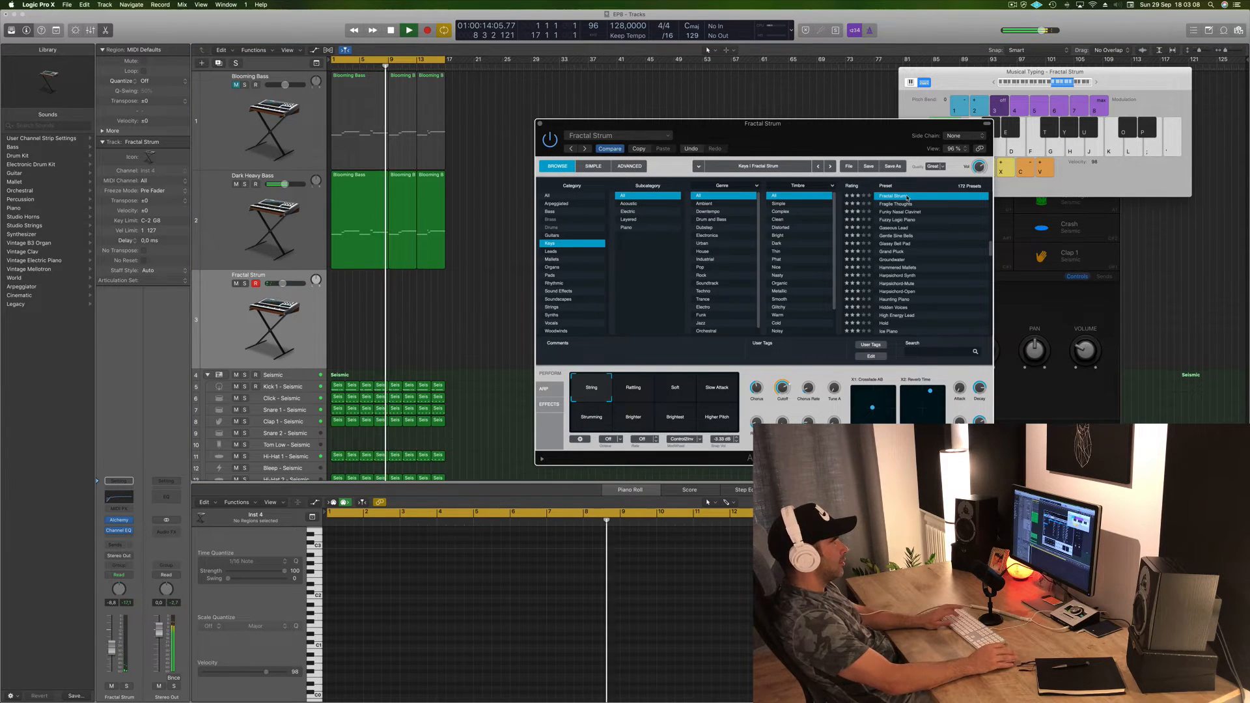
key(Down)
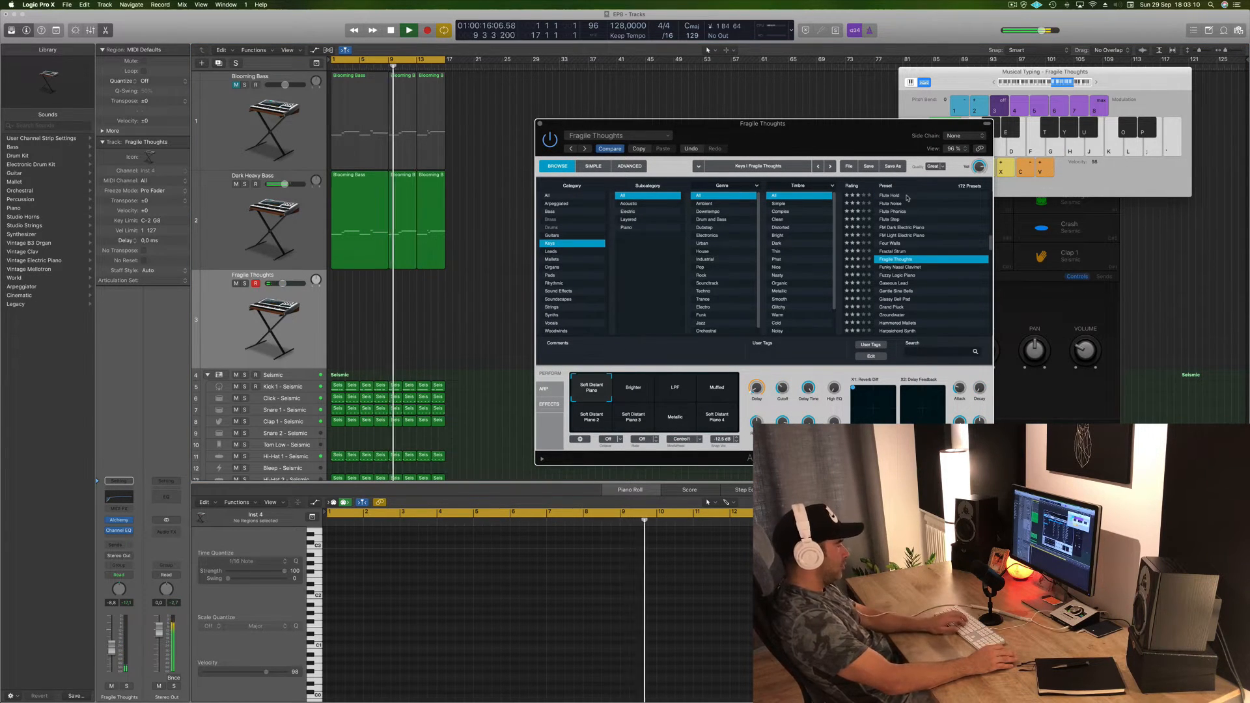
key(Up)
scroll(906, 197, up, 15)
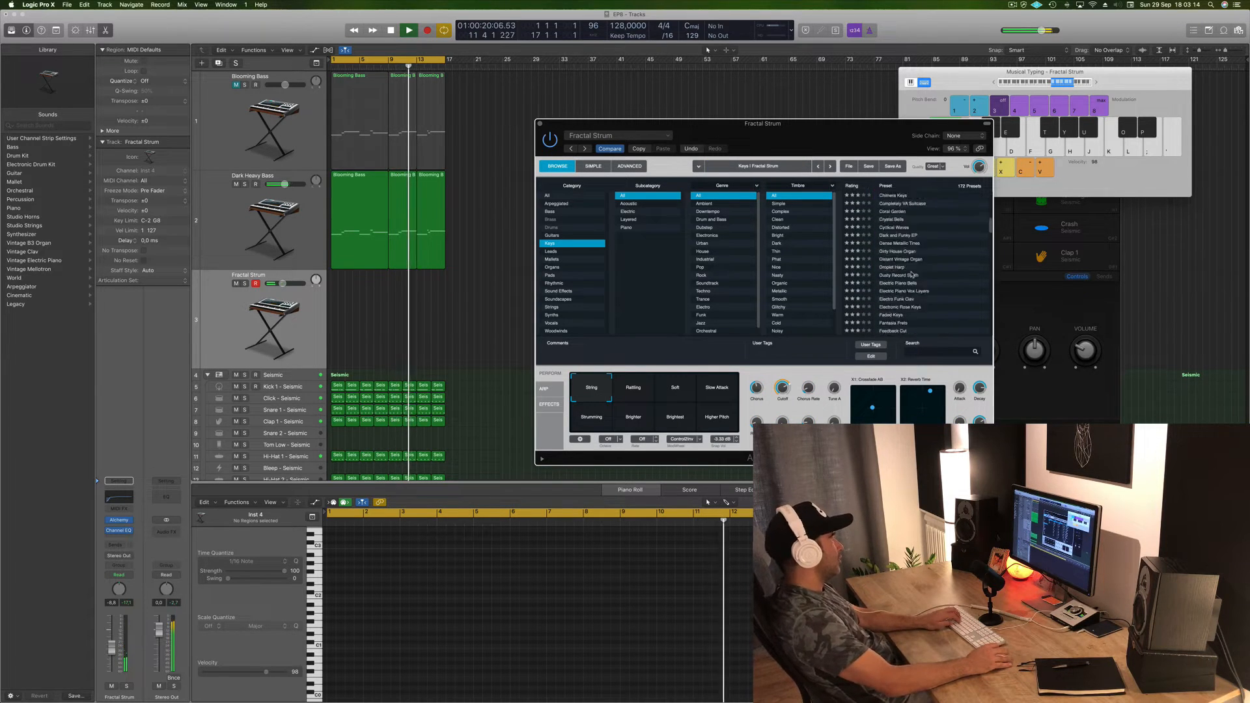
scroll(911, 260, down, 15)
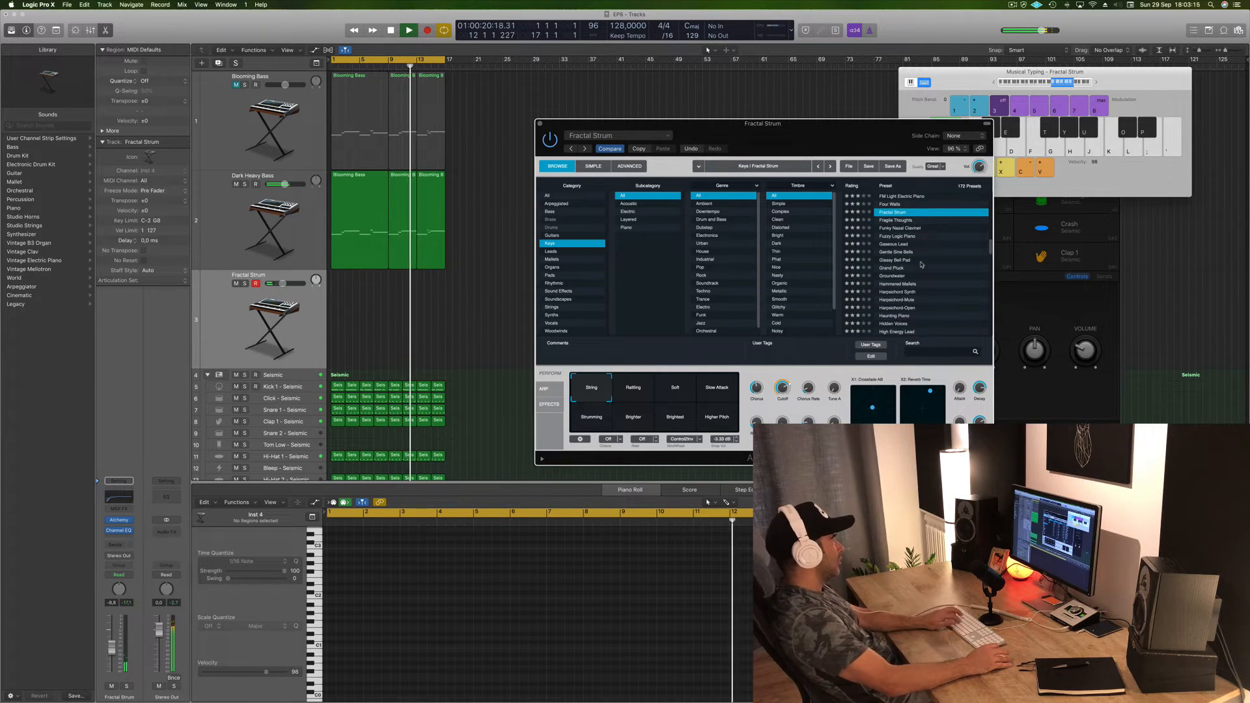
click(897, 237)
click(899, 245)
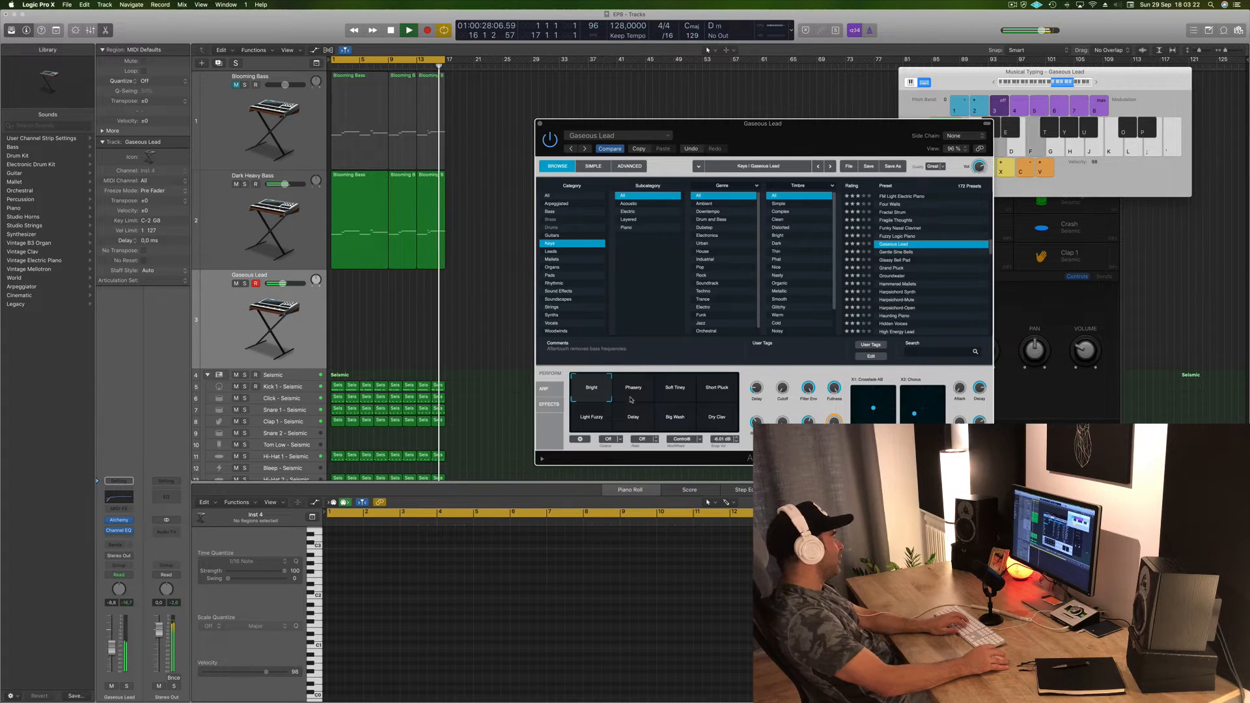
click(680, 388)
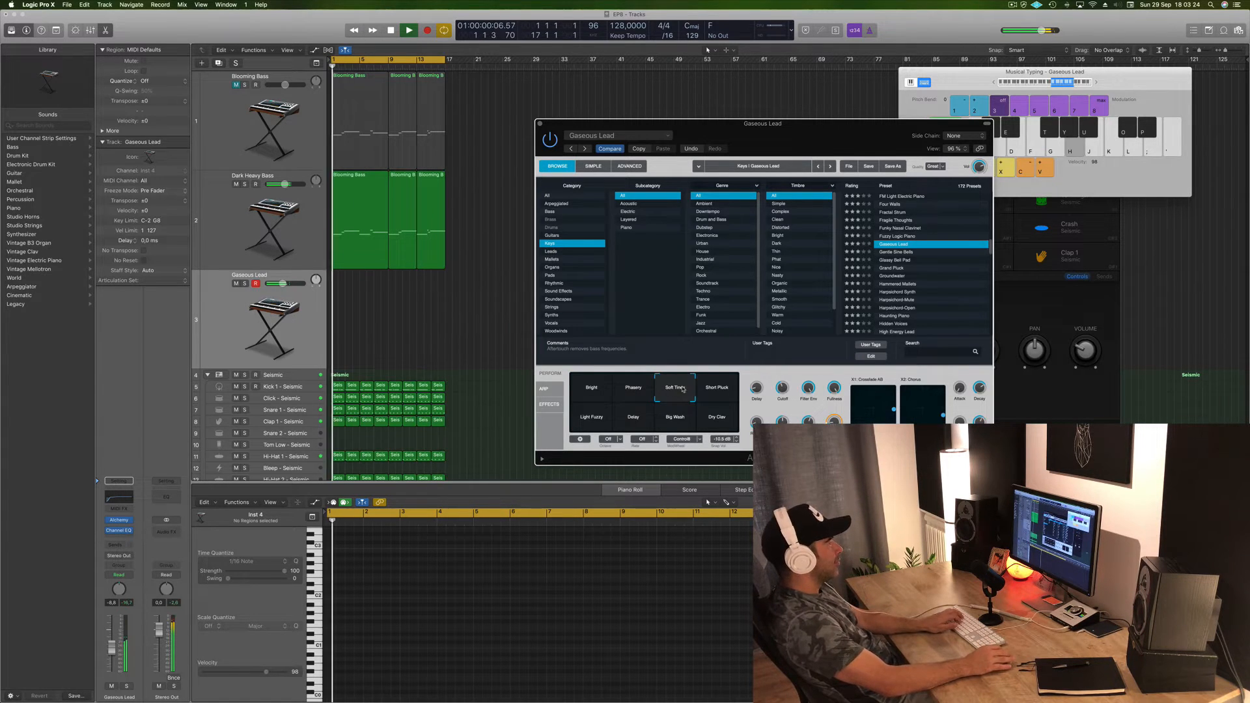
click(730, 386)
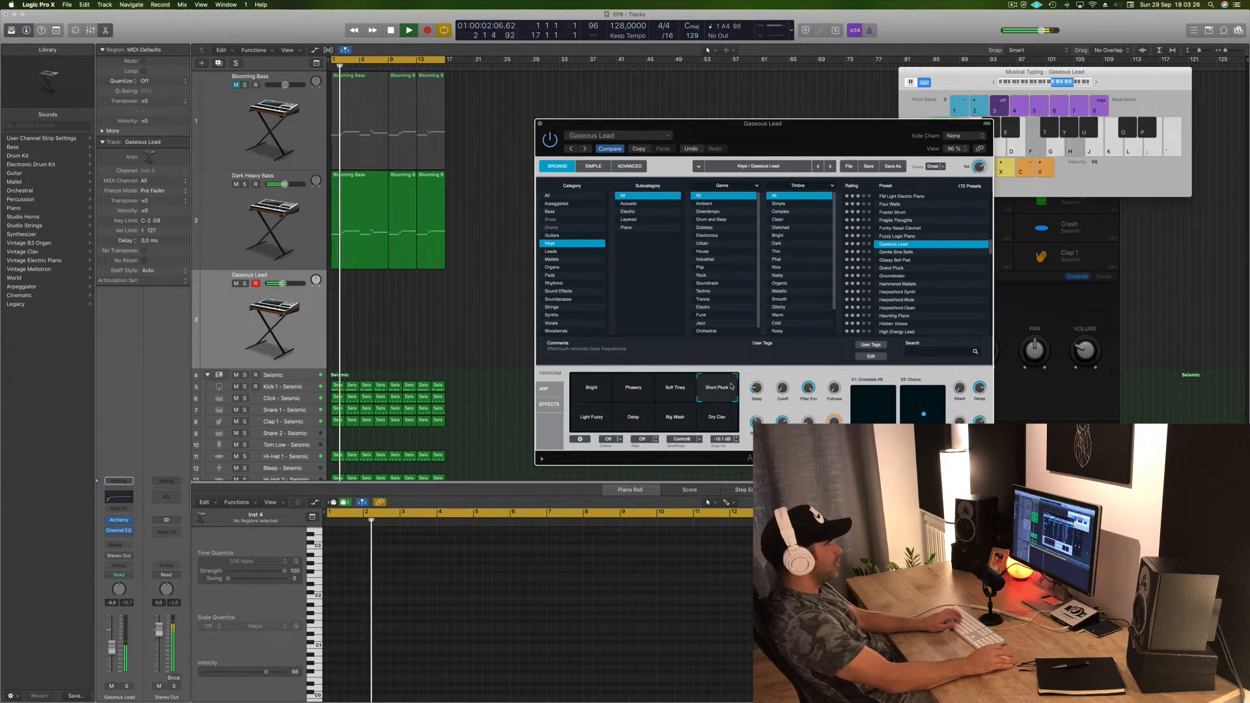
Step: Shift the Musical Typing range to octave C2 and play trial patterns mainly on F2, A2 and C3 over the loop
click(1044, 83)
key(f)
key(d)
key(h)
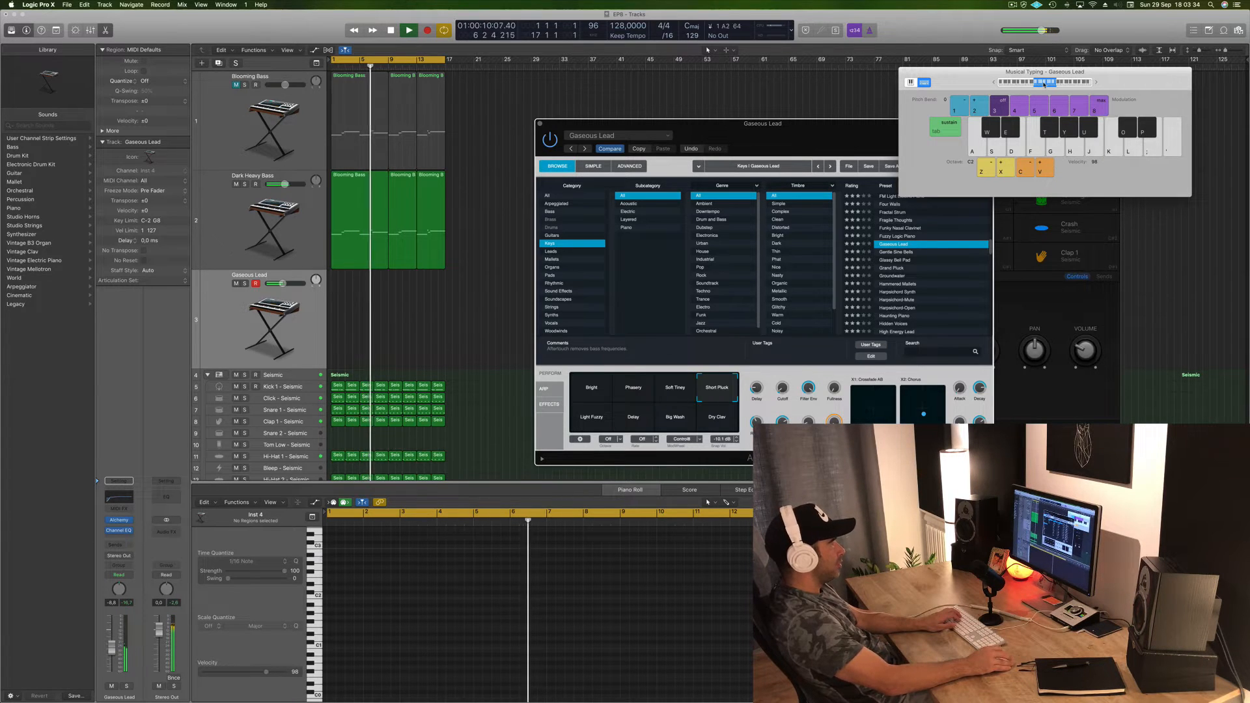
key(f)
key(h)
key(k)
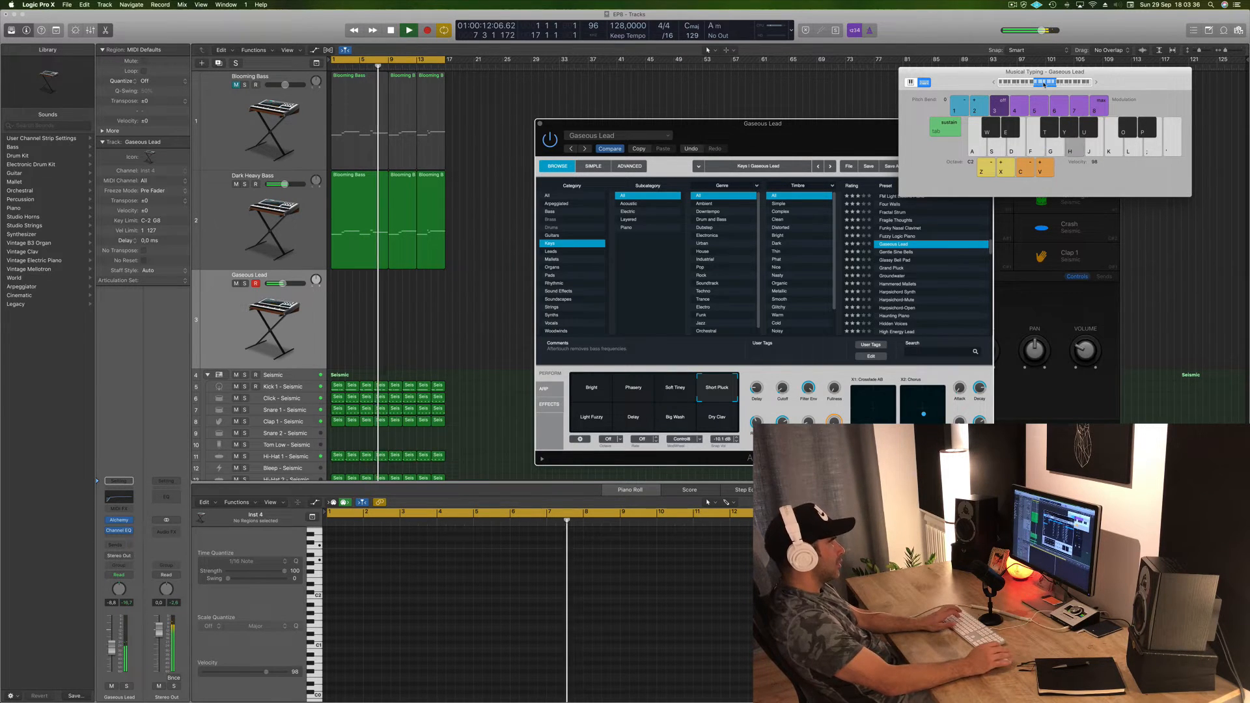
key(j)
key(l)
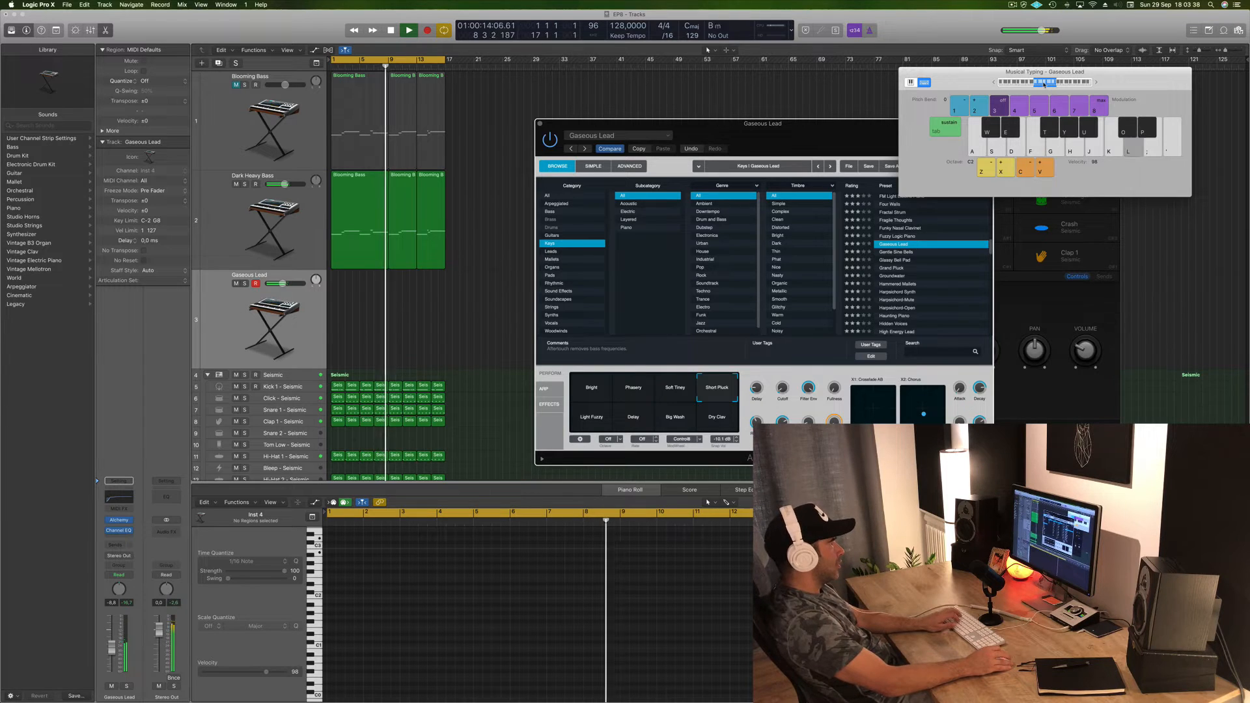
key(f)
key(h)
key(k)
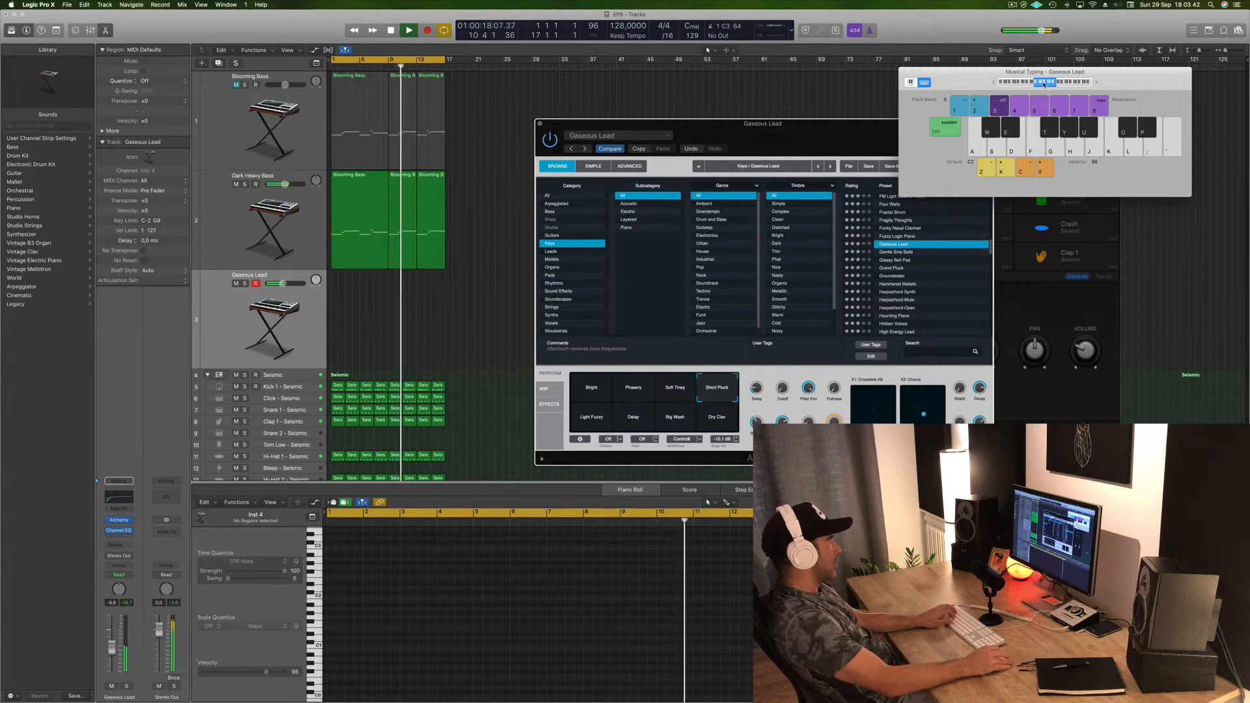
key(h)
key(f)
key(h)
key(k)
key(f)
key(h)
key(k)
key(f)
key(h)
key(k)
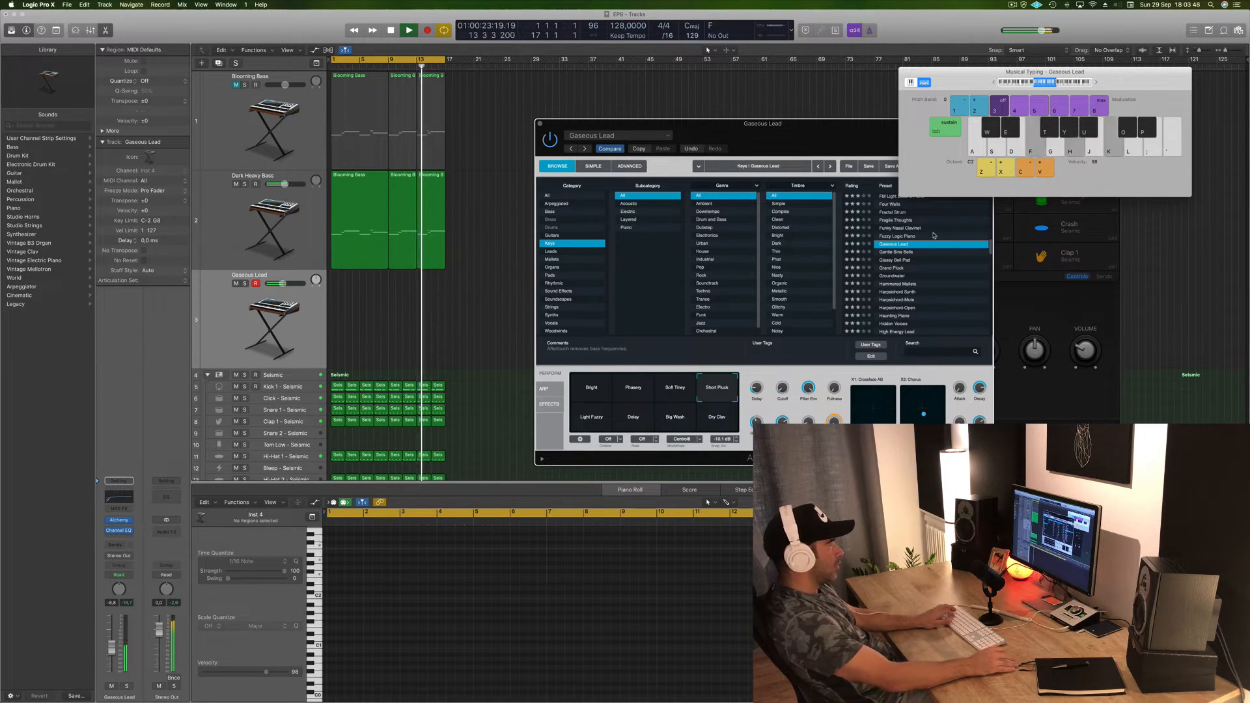
Step: Audition the Gentle Sine Bells and Glassy Bell Pad presets, raising the Musical Typing range to octave C3
click(897, 252)
key(f)
key(k)
key(k)
key(Down)
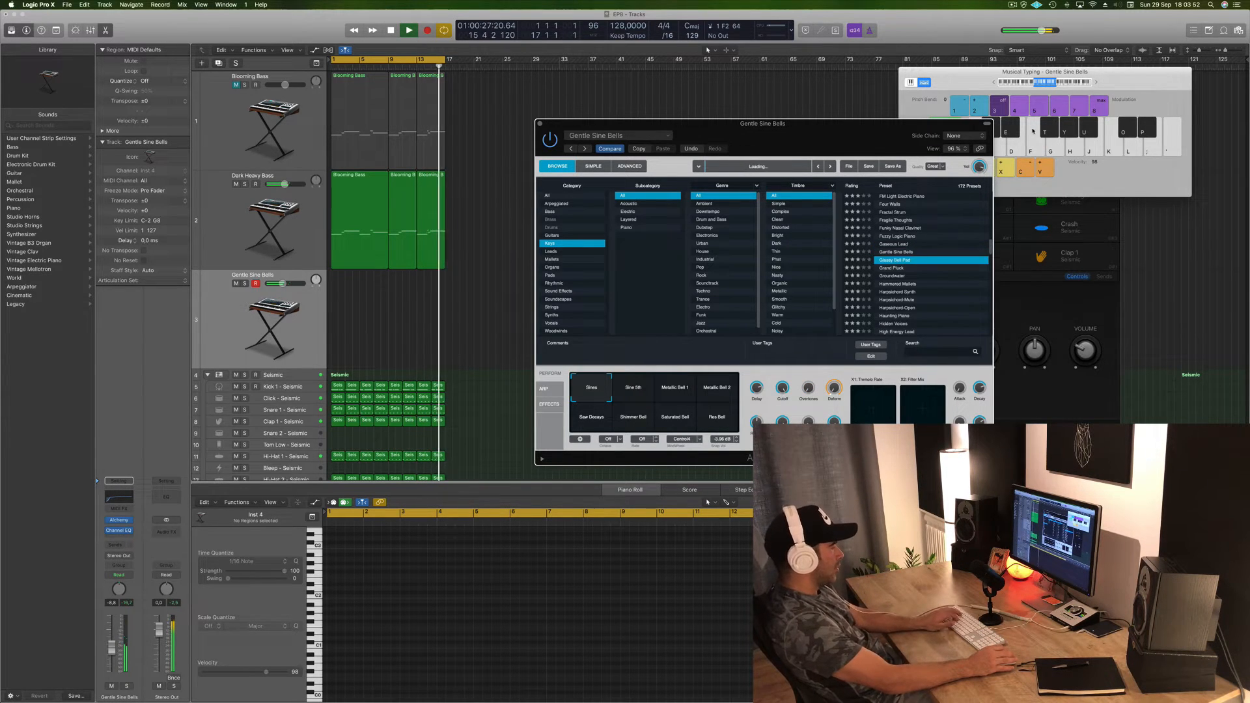
key(k)
click(1020, 100)
key(h)
key(x)
key(h)
key(k)
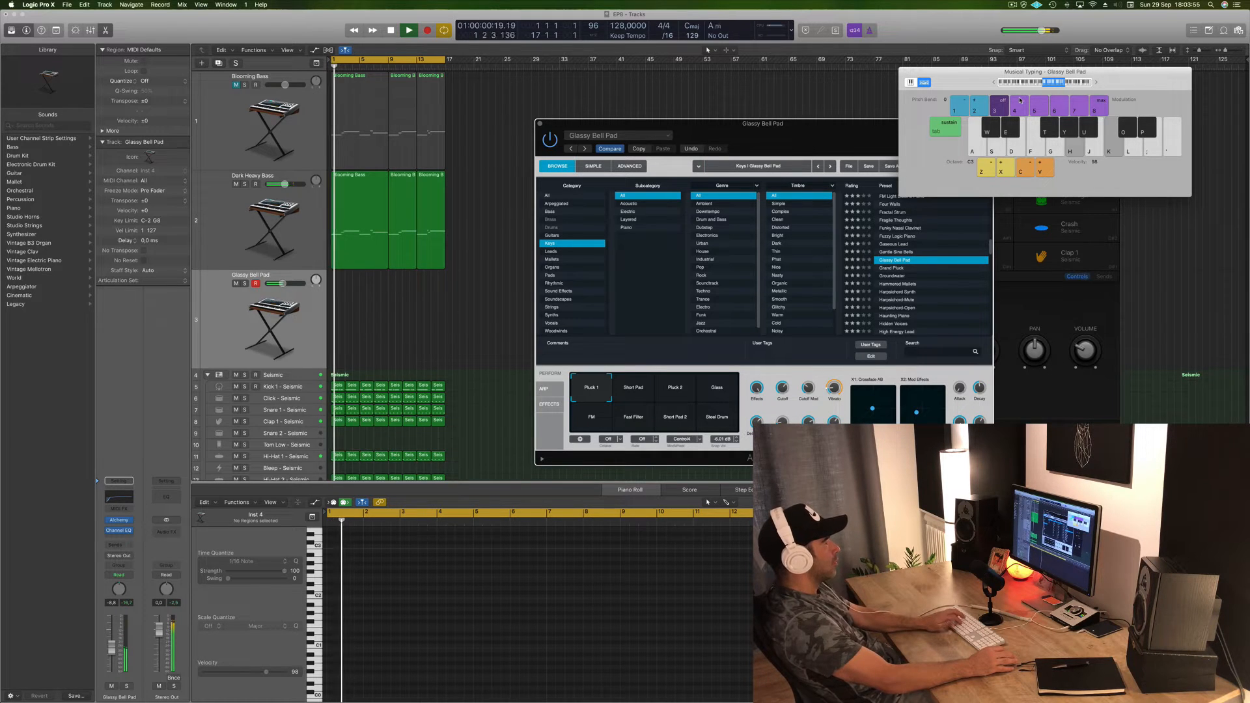
Step: Audition the Grand Pluck, Hammered Mallets, Harpsichord-Mute and Harpsichord-Open presets over the loop
click(892, 267)
click(892, 268)
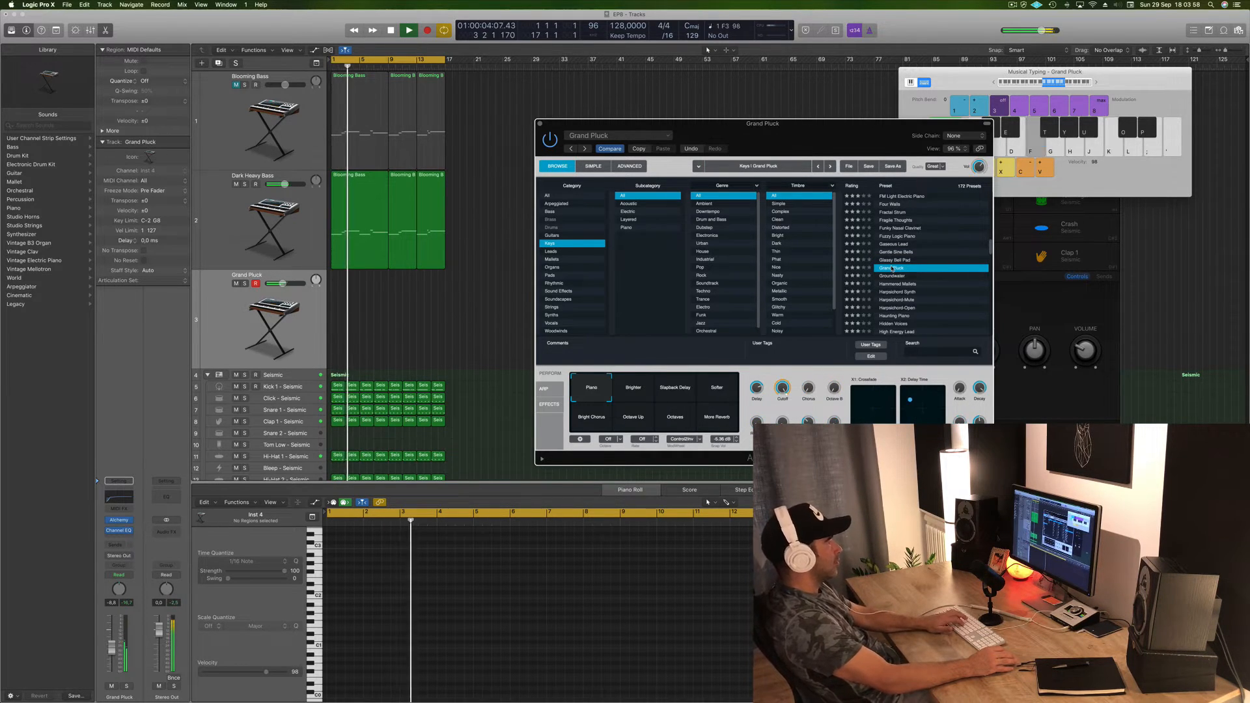
click(900, 283)
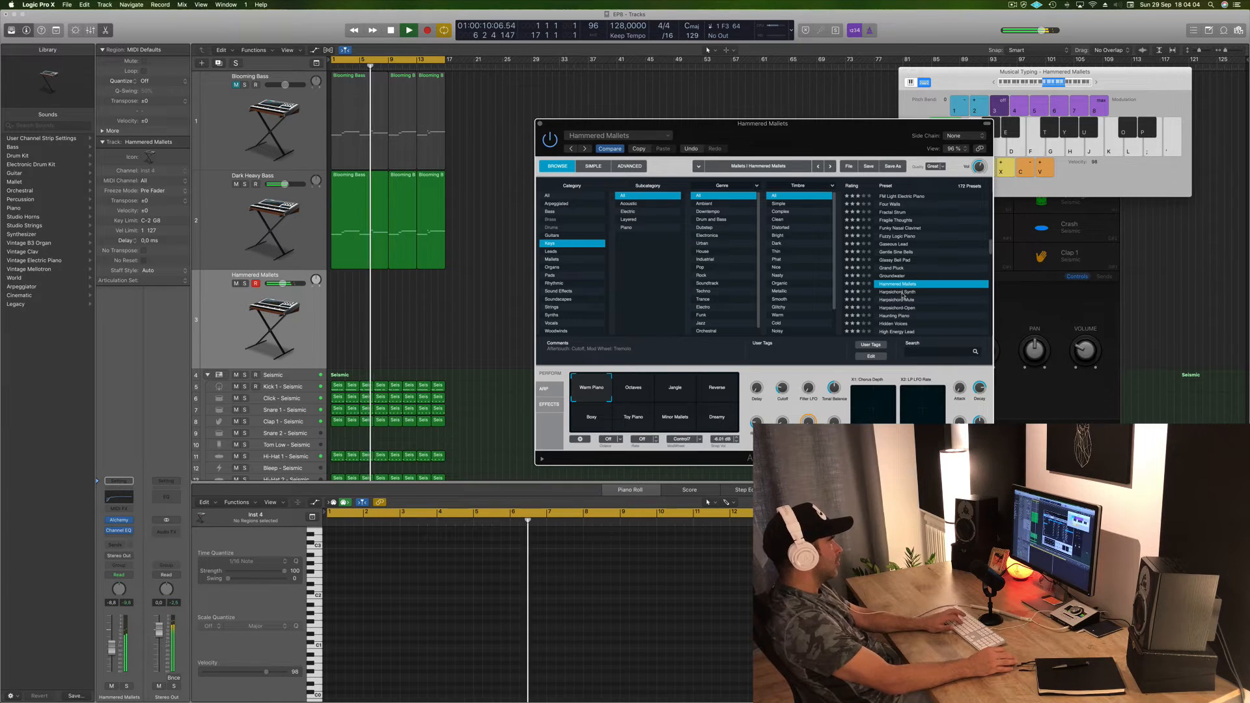
click(899, 301)
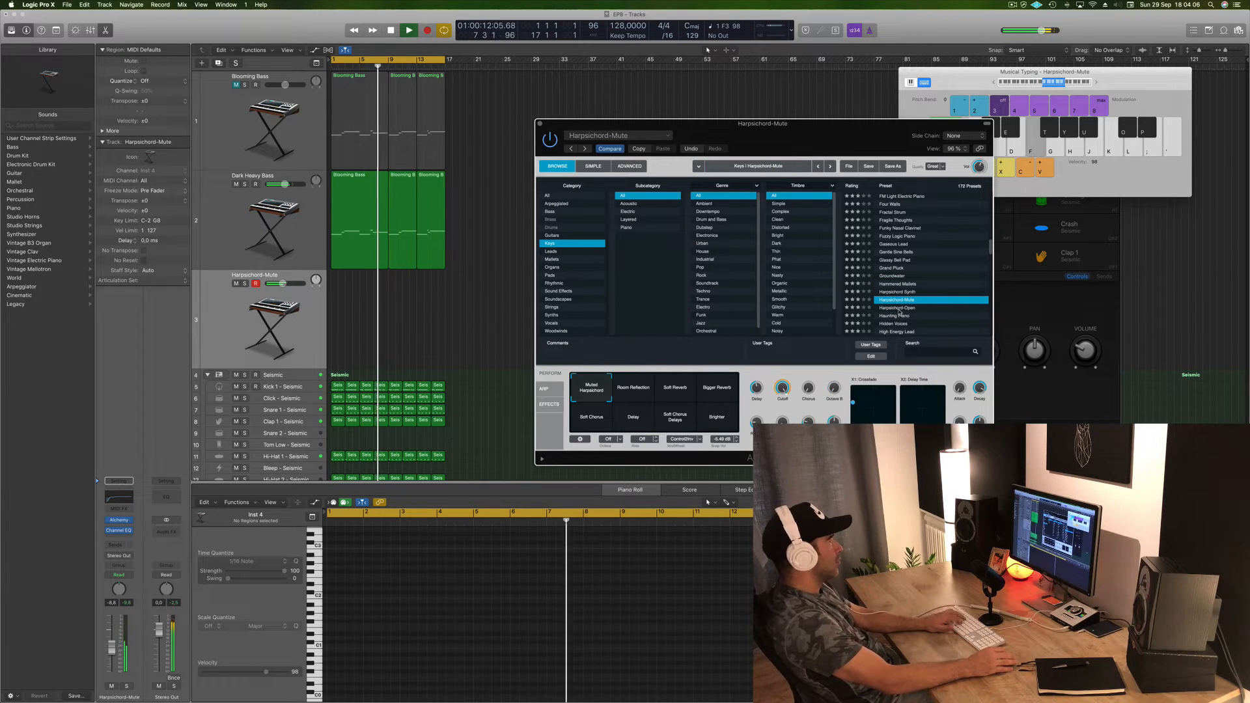
click(900, 309)
Step: Try the Ice Water Keys and Jug Kalimba presets, and load Lazy Vibes on the new track
scroll(902, 300, down, 5)
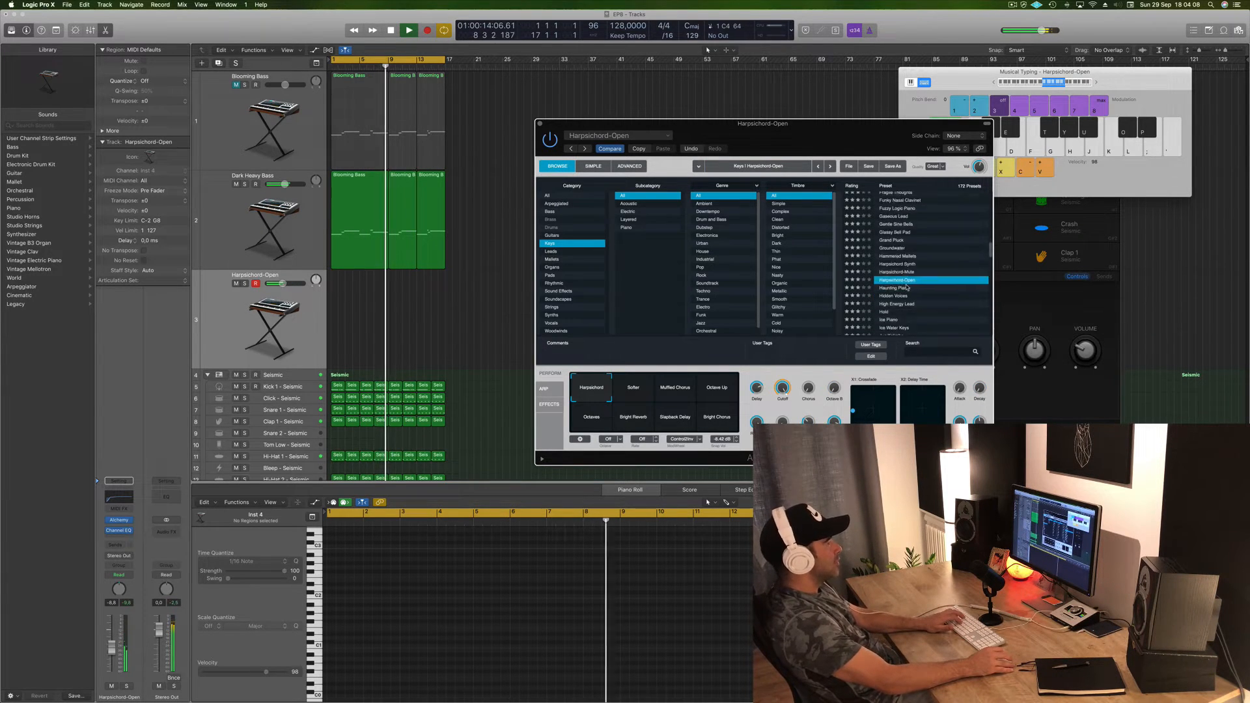
click(905, 280)
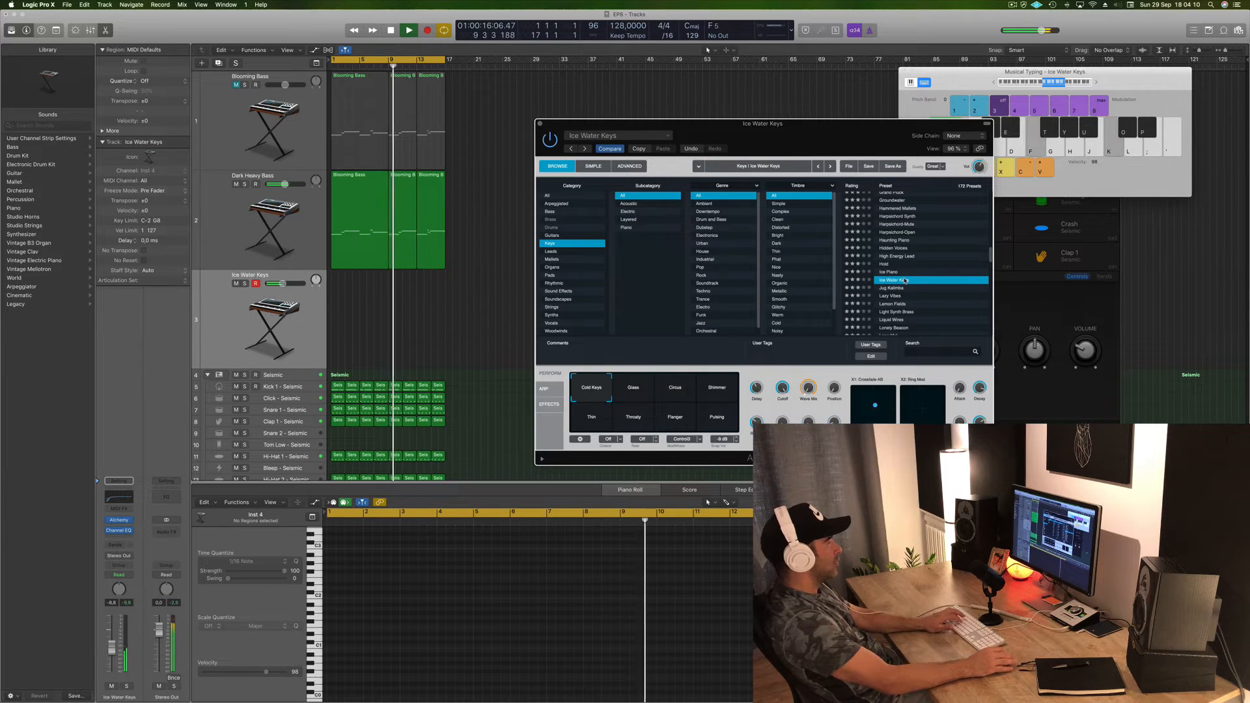
key(Down)
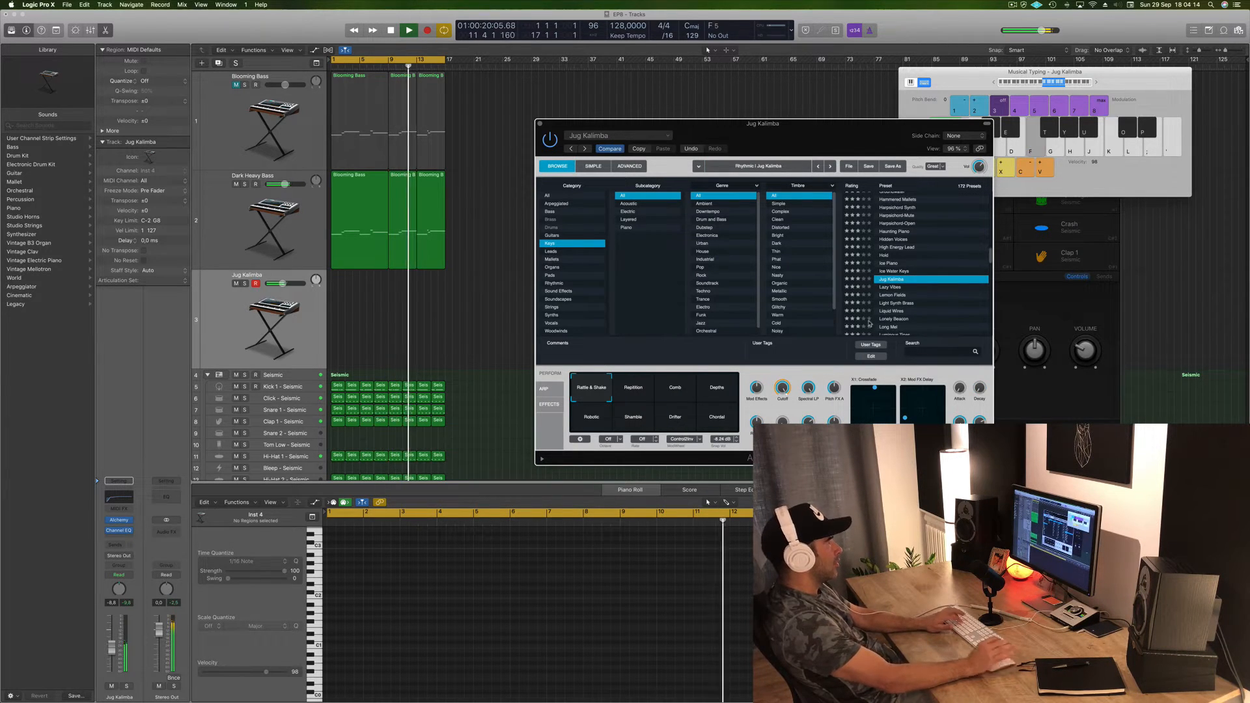
click(894, 287)
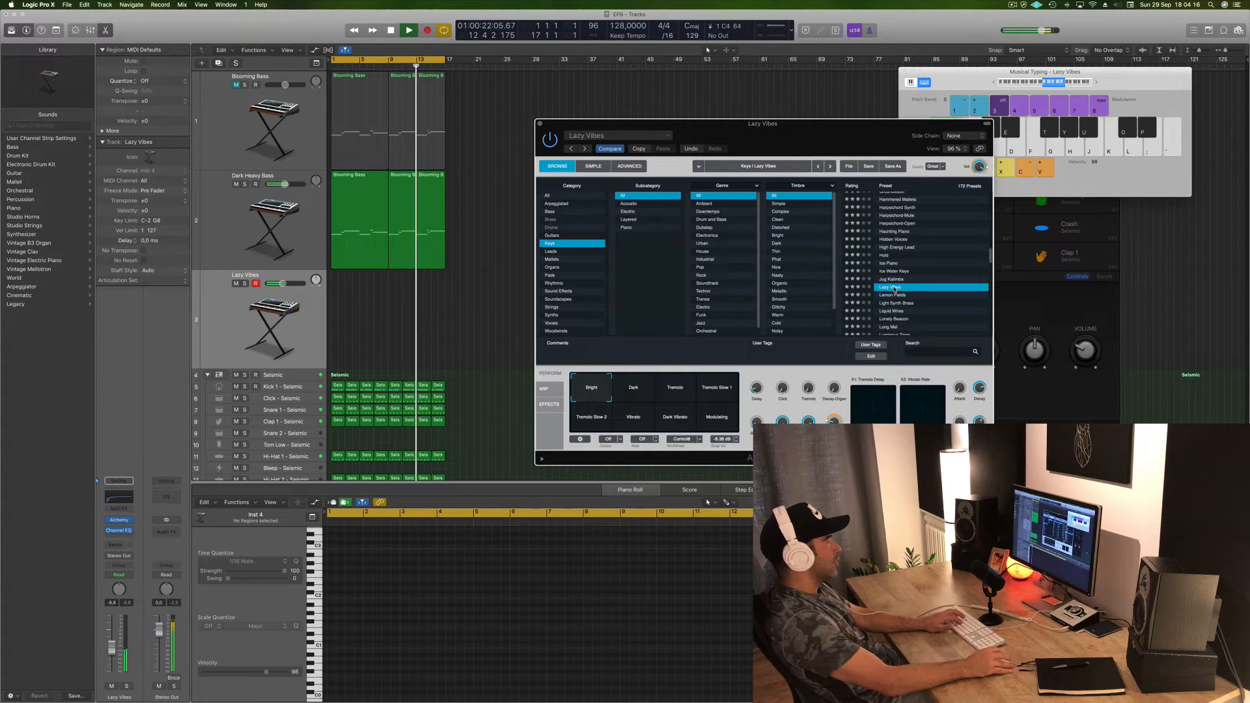
Step: Audition the Lonely Beacon, Magic Hat and Metallic Echo Tines presets over the loop
click(899, 284)
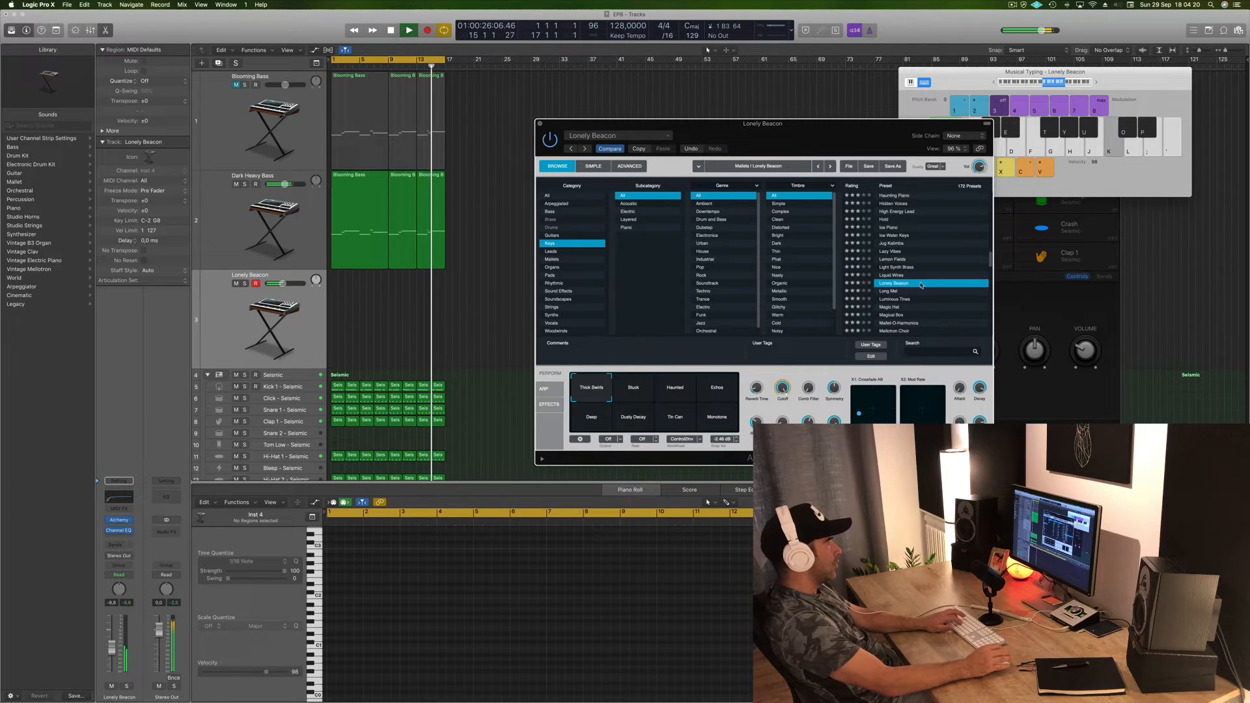
key(h)
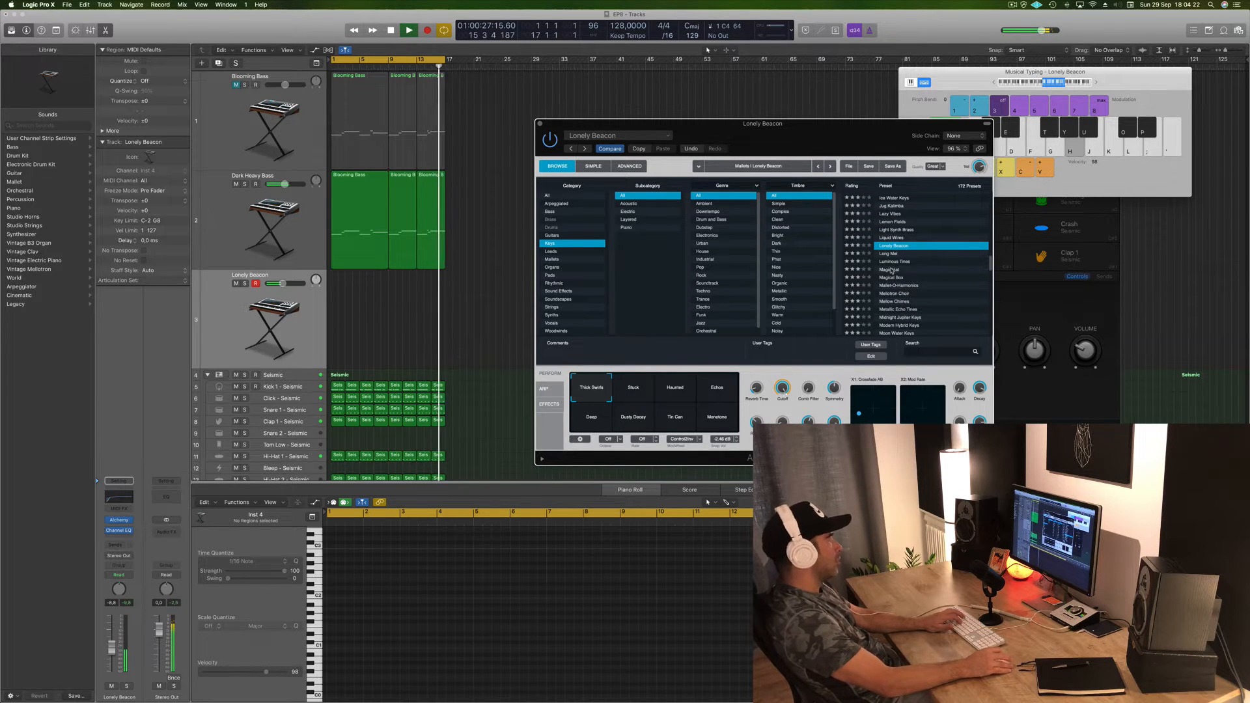
click(891, 269)
key(f)
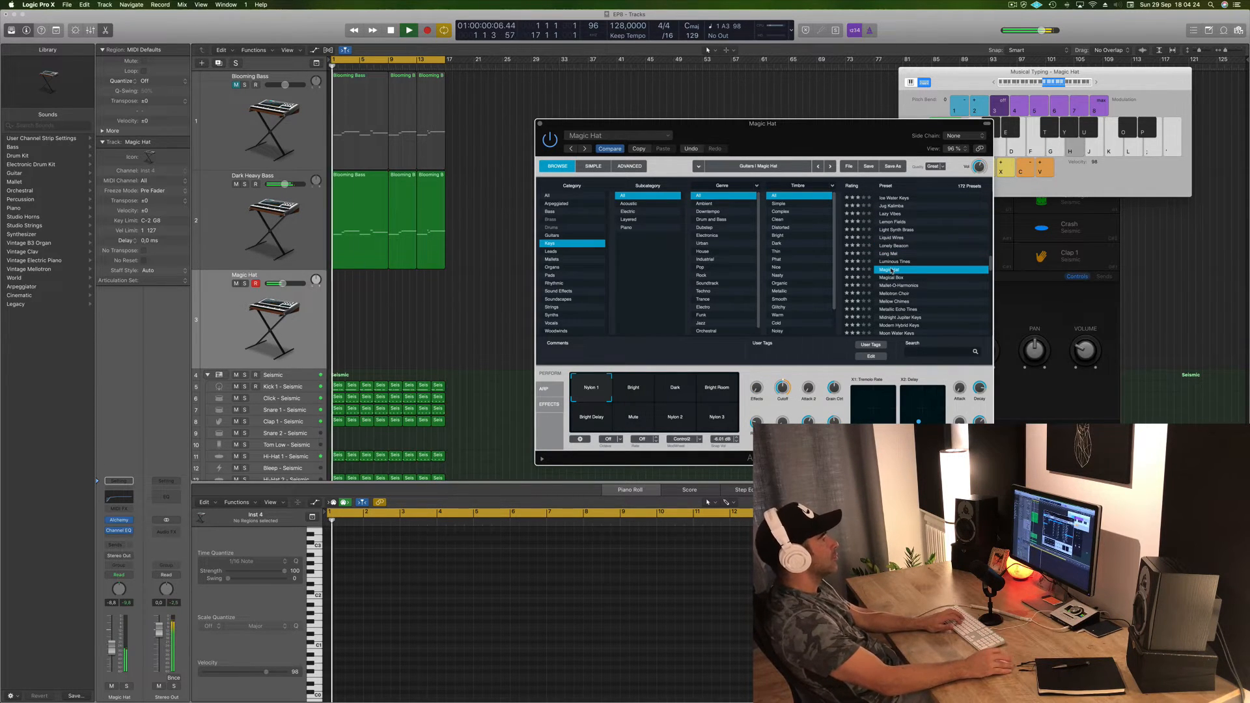
key(h)
click(900, 309)
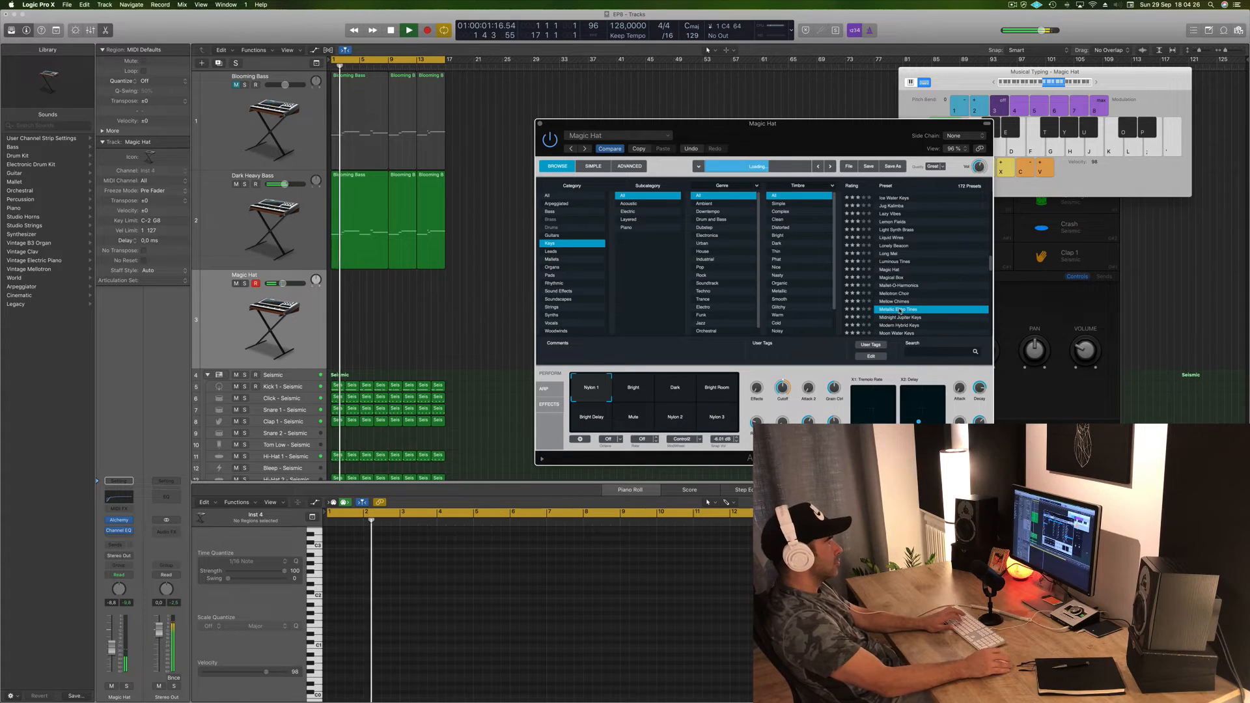
scroll(901, 310, down, 1)
key(s)
Step: Load the Modern Hybrid Keys preset on the new track and play trial notes over the loop
click(896, 317)
key(h)
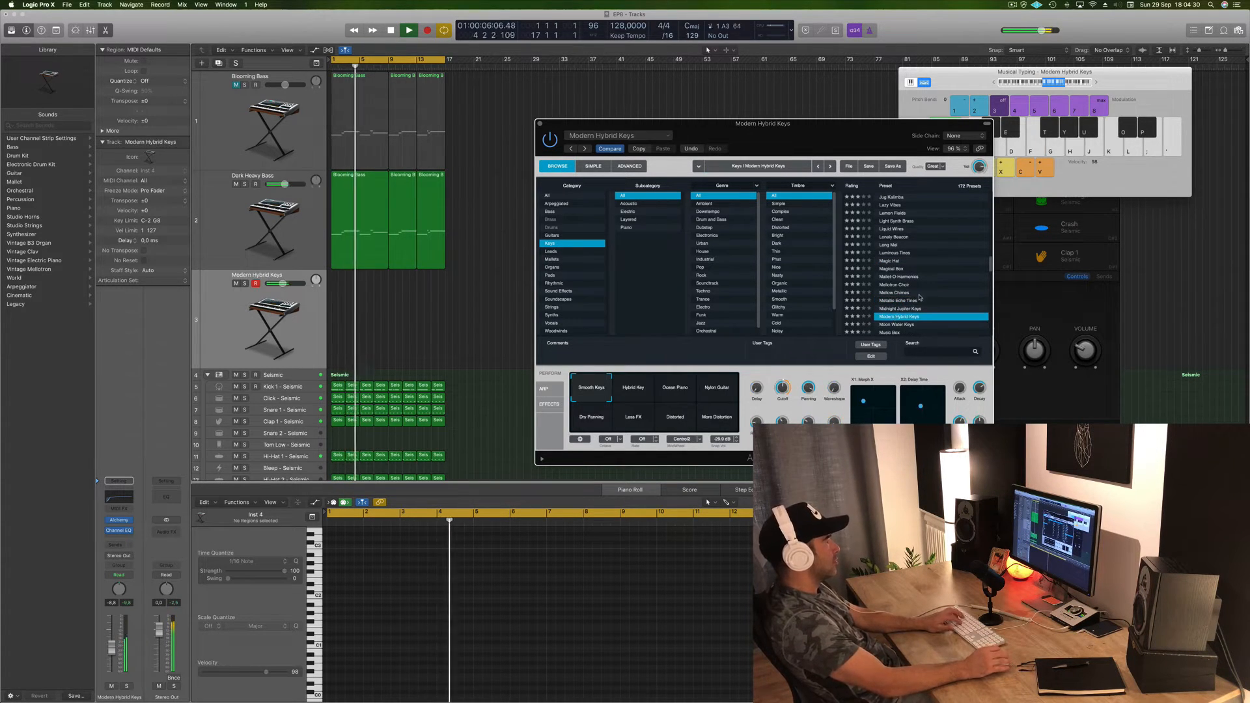
scroll(912, 306, down, 5)
key(f)
key(h)
key(k)
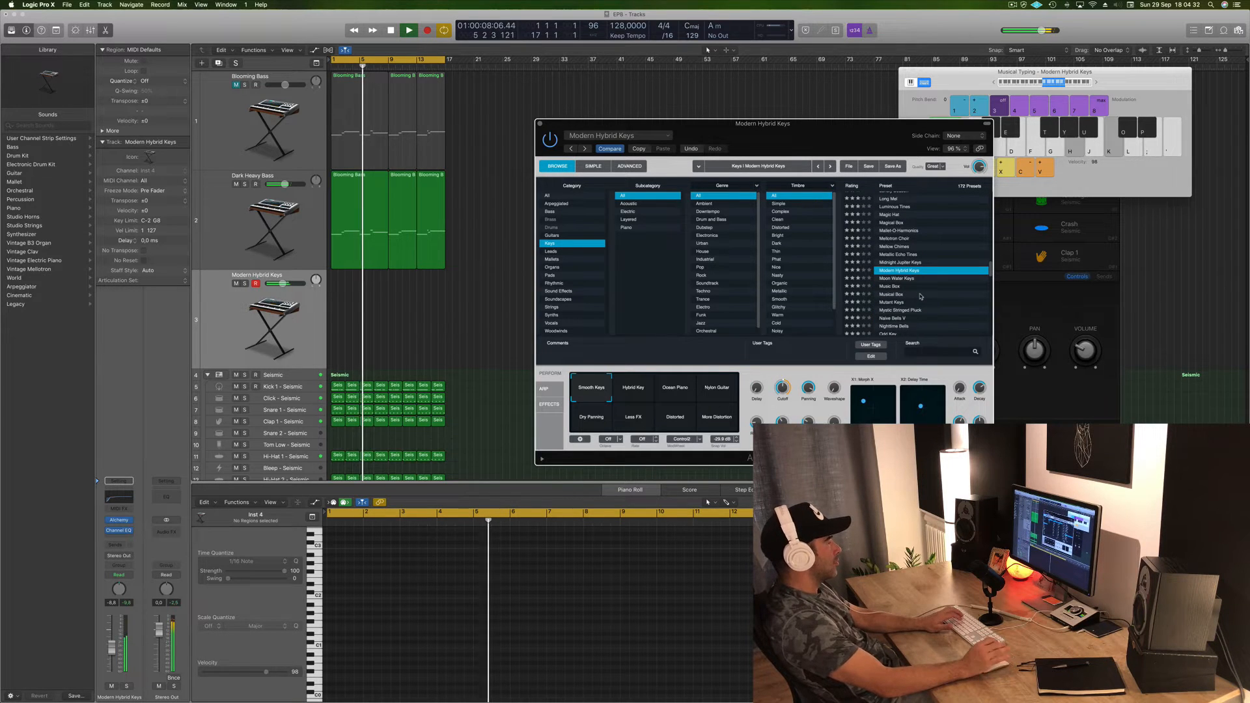
key(d)
key(g)
key(j)
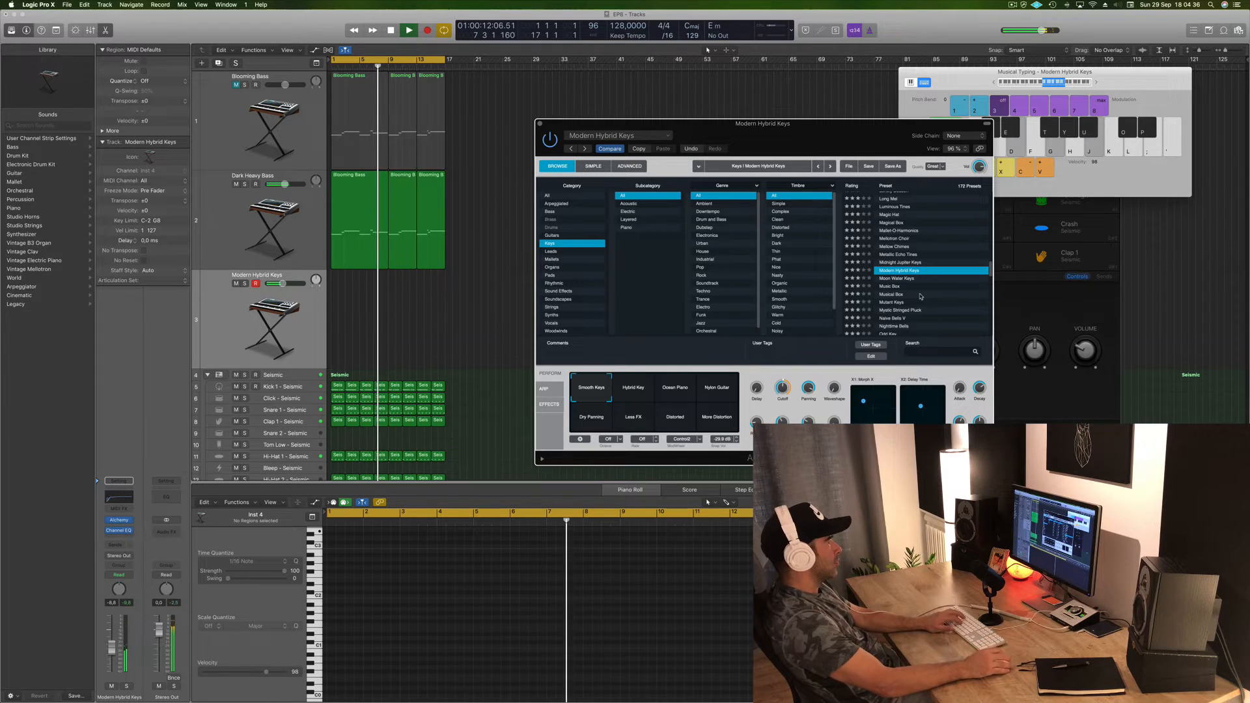
key(s)
key(f)
key(h)
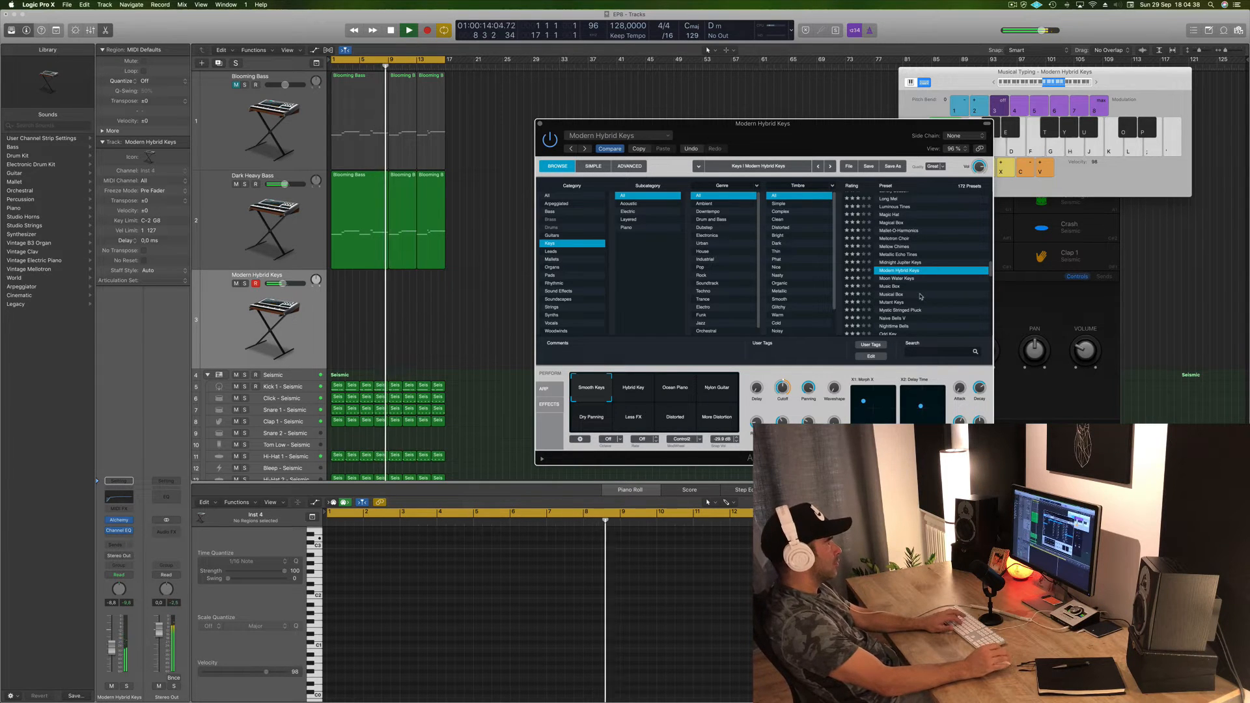
Step: Compare the Modern Hybrid Keys performance snapshots, including Hybrid Key, Nylon Guitar, Distorted and Smooth Keys, and select Ocean Piano
click(635, 391)
click(715, 391)
click(676, 389)
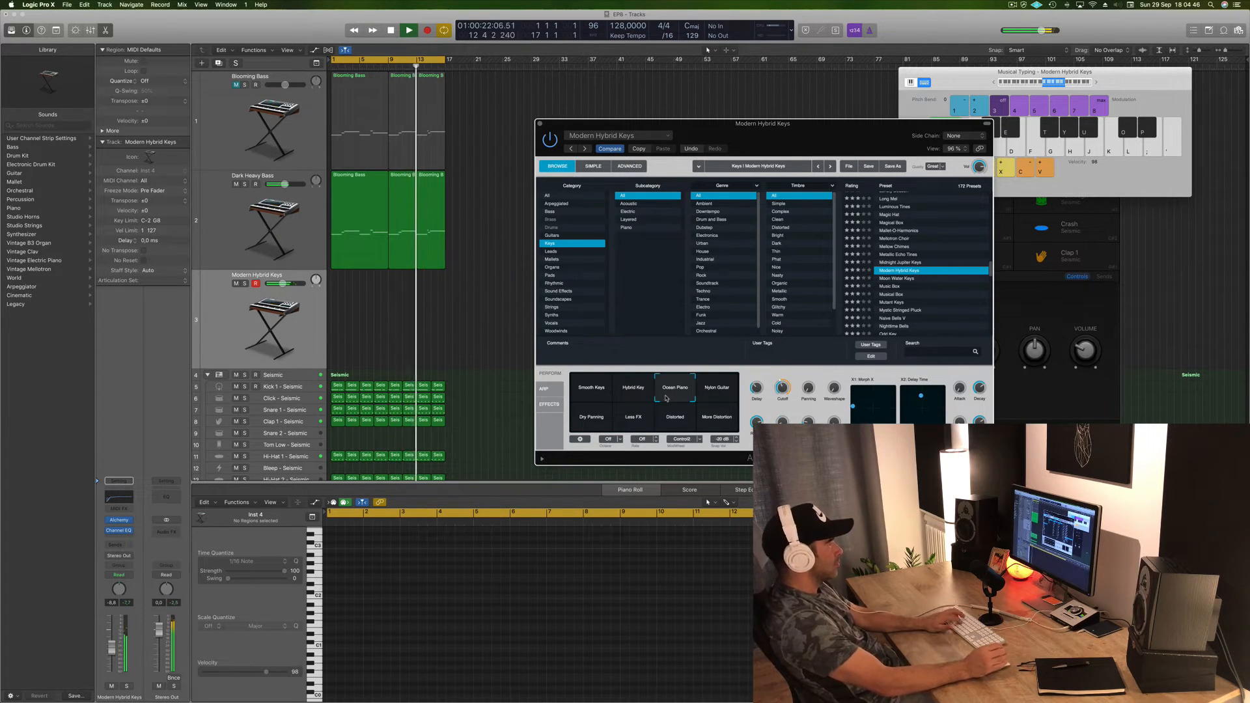
key(h)
key(l)
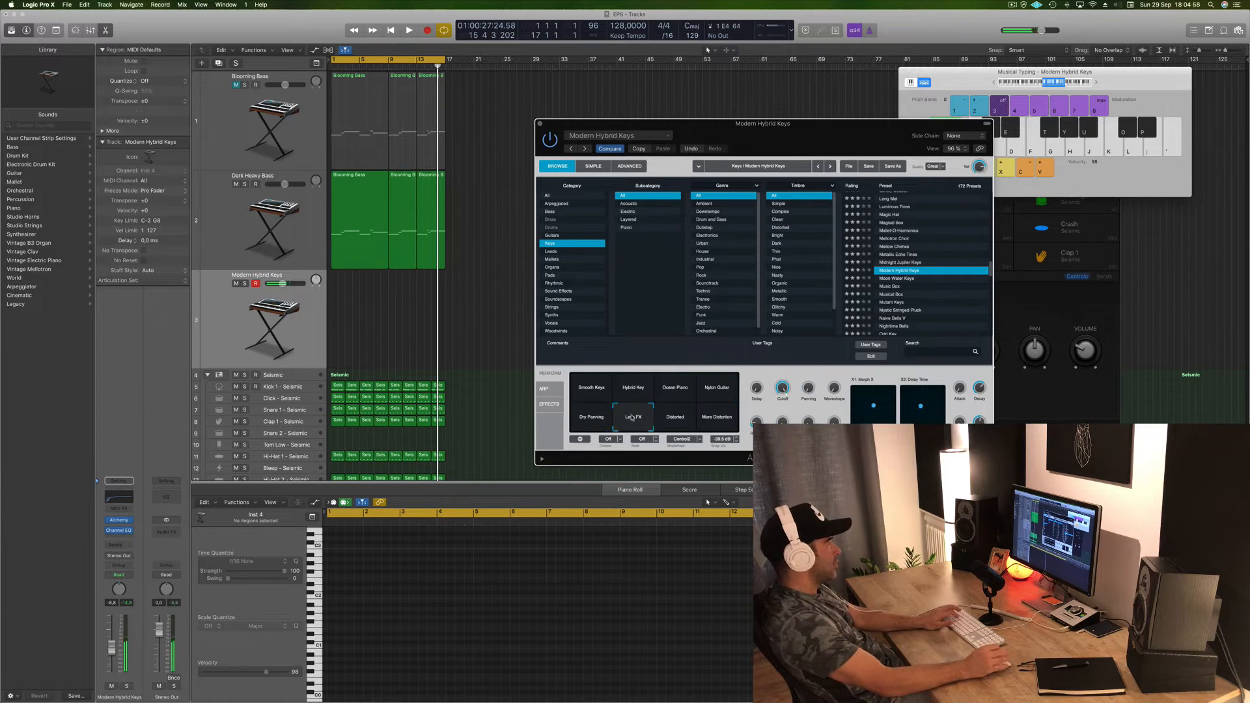
click(685, 420)
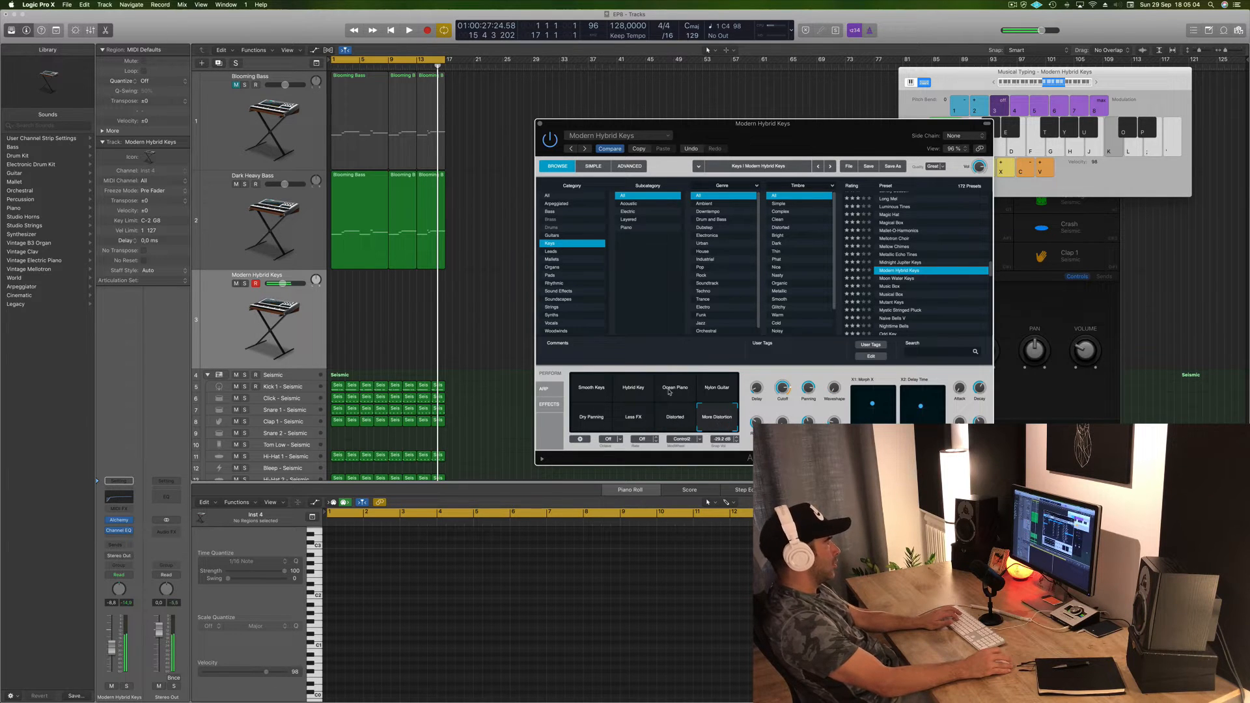
click(599, 390)
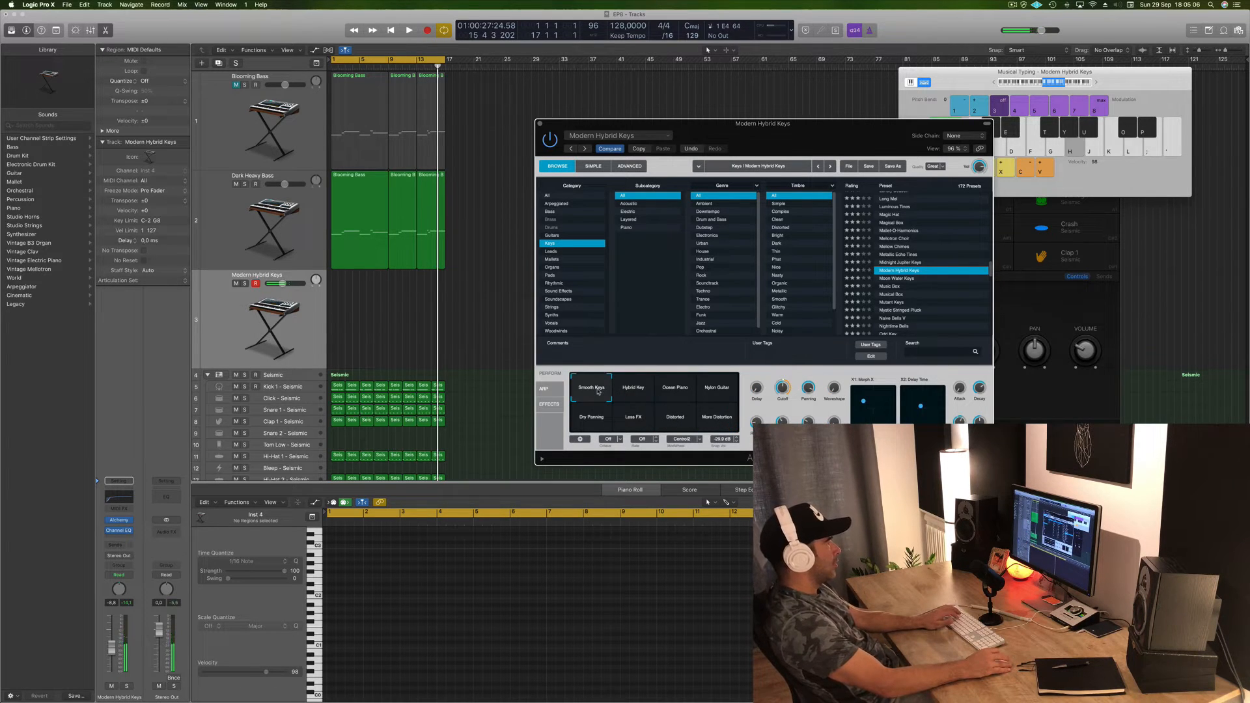
click(674, 389)
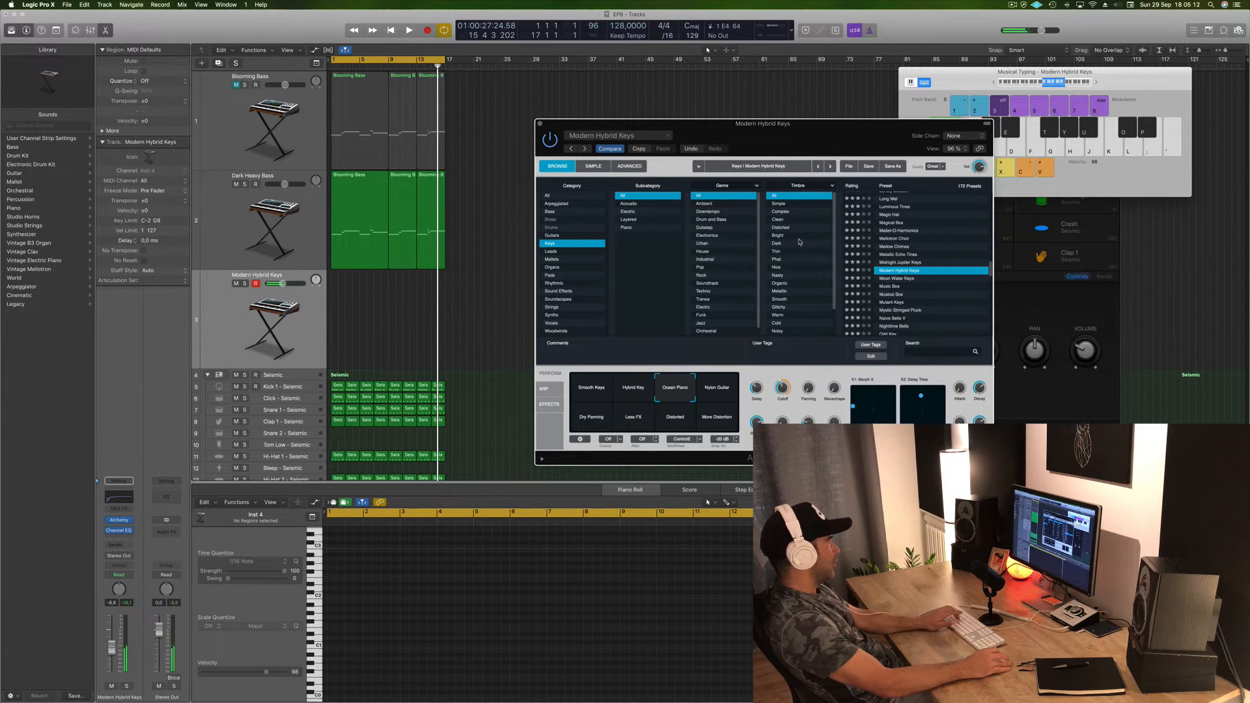
Step: Play the loop, raise the Modern Hybrid Keys channel volume to -5.7 dB and adjust the preset's Cutoff
key(space)
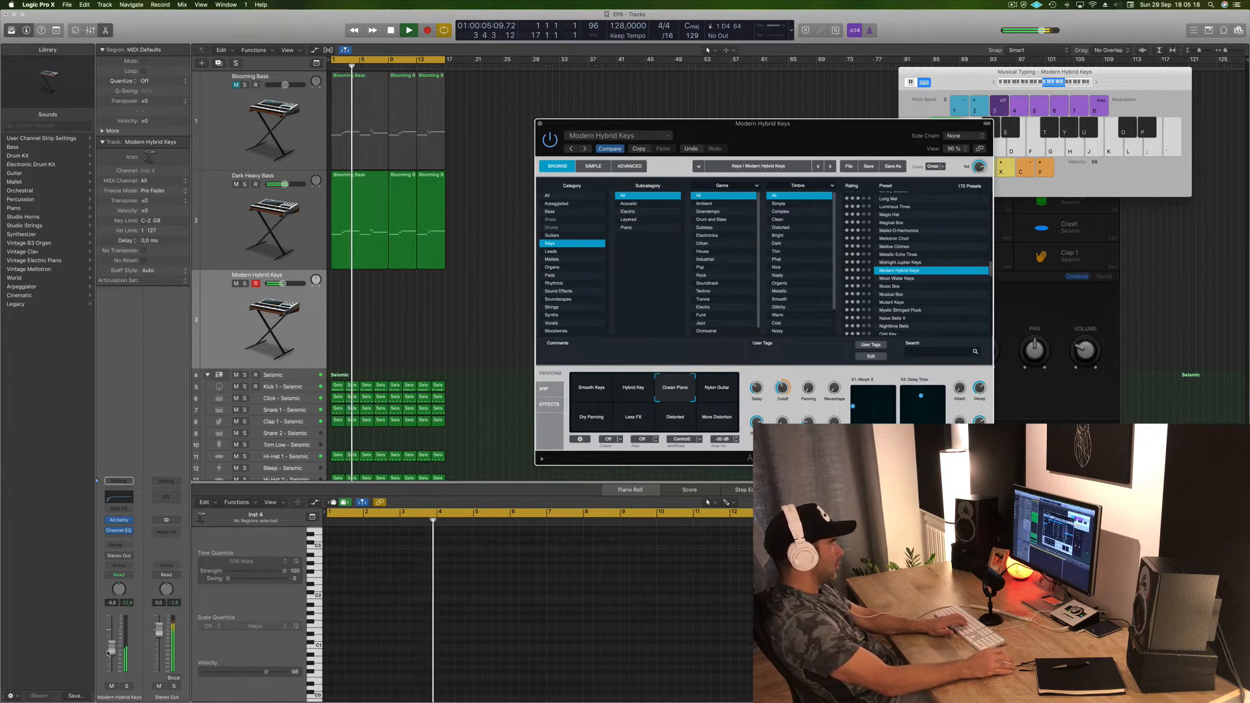
drag(112, 651, 115, 646)
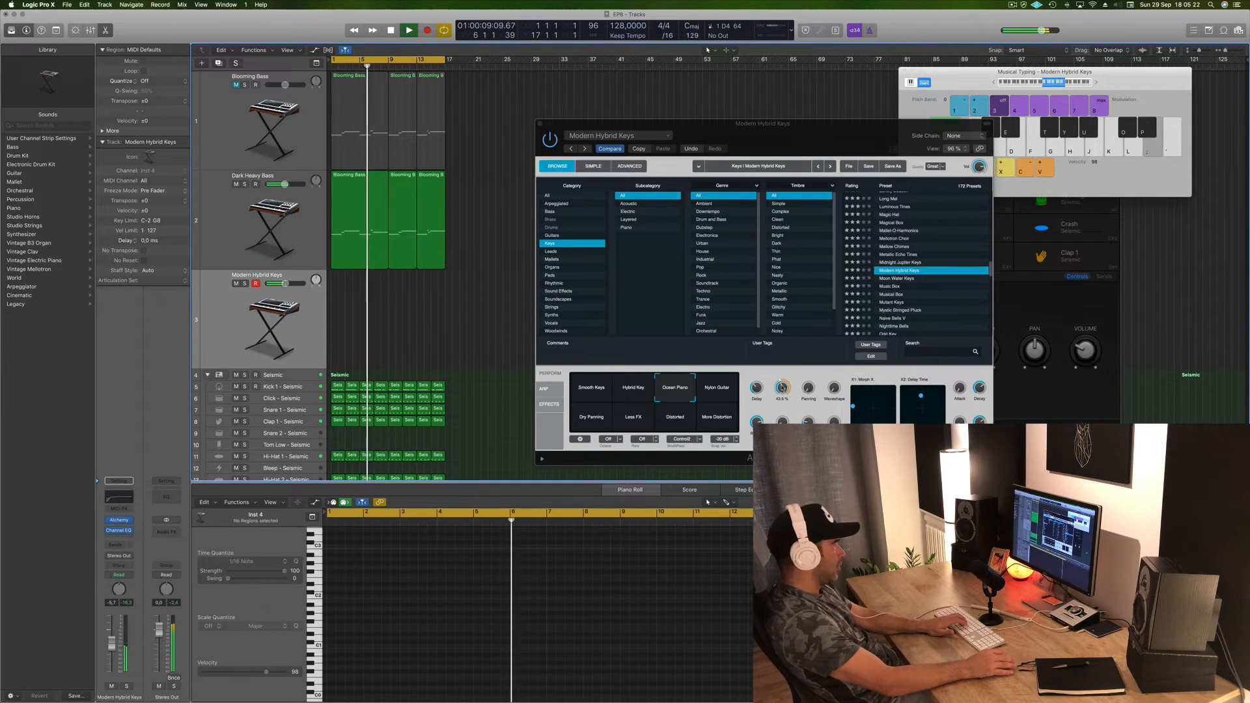
click(785, 377)
mouse_move(786, 376)
mouse_down()
mouse_move(781, 410)
mouse_move(783, 388)
mouse_up()
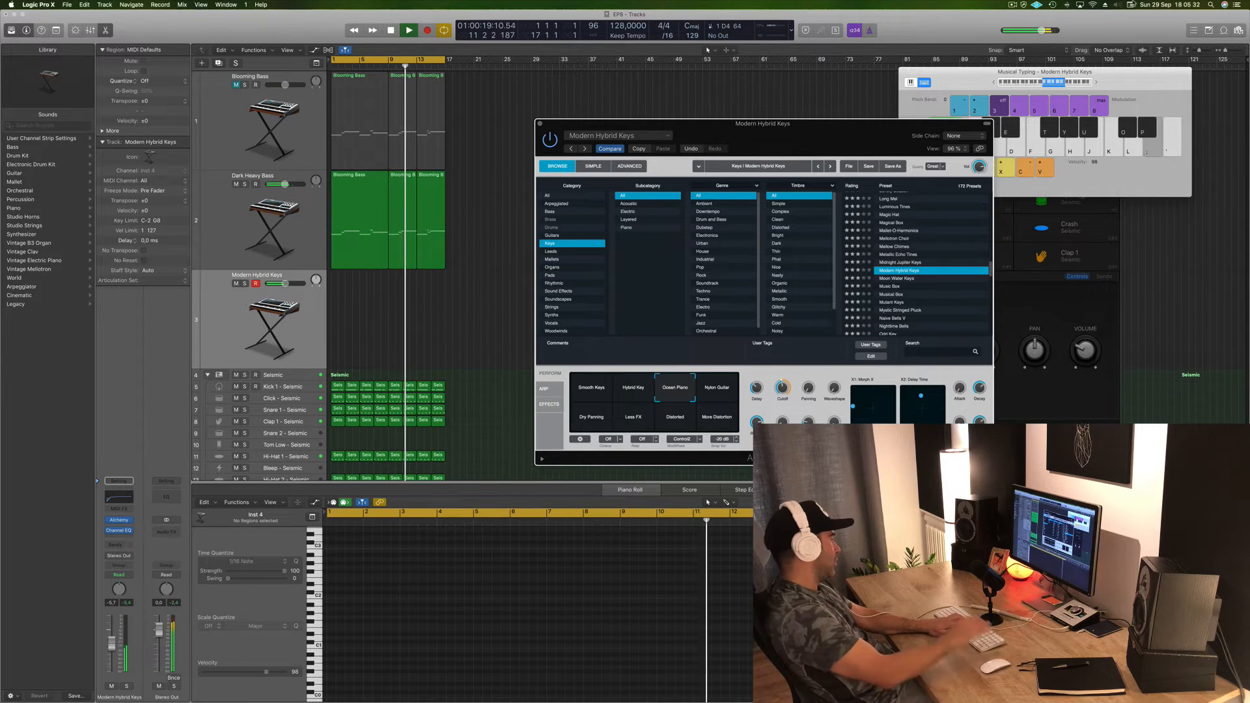
Step: Rehearse a keys melody over the loop, mainly on F4, E4, D4 and C4, restarting the loop partway
key(apostrophe)
key(apostrophe)
key(apostrophe)
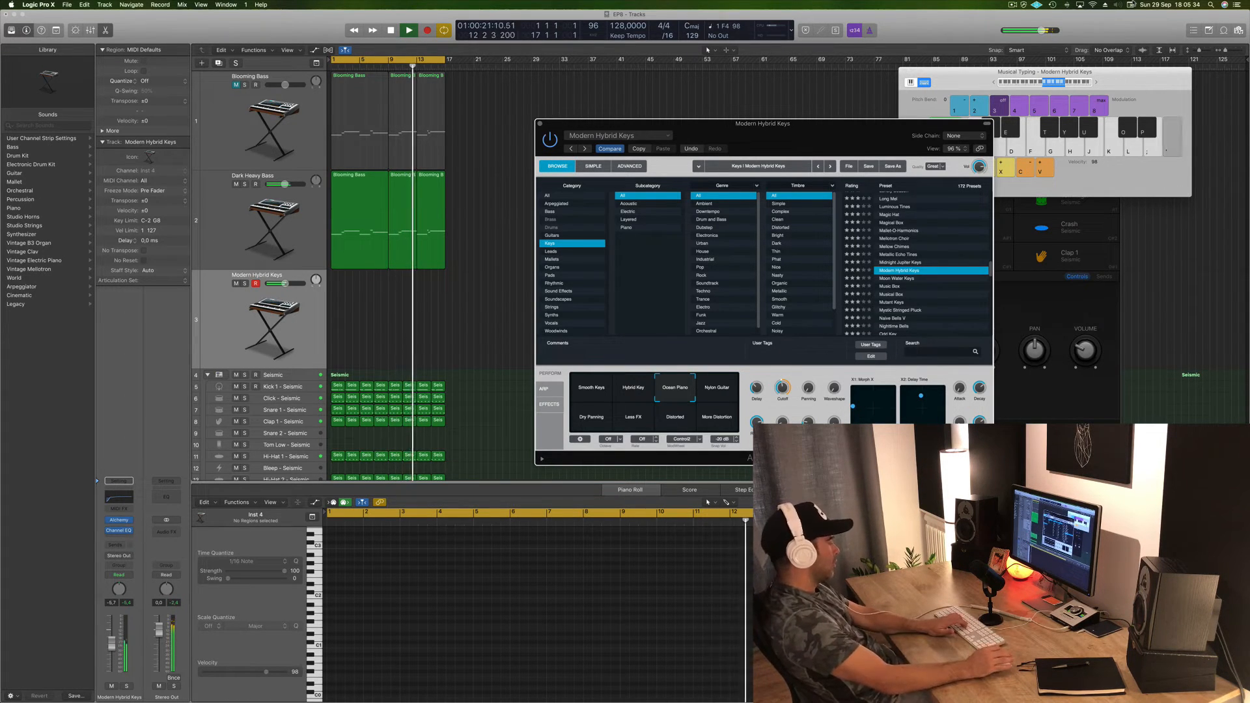
key(semicolon)
key(l)
key(k)
key(apostrophe)
key(apostrophe)
key(semicolon)
key(h)
key(Return)
key(apostrophe)
key(apostrophe)
key(semicolon)
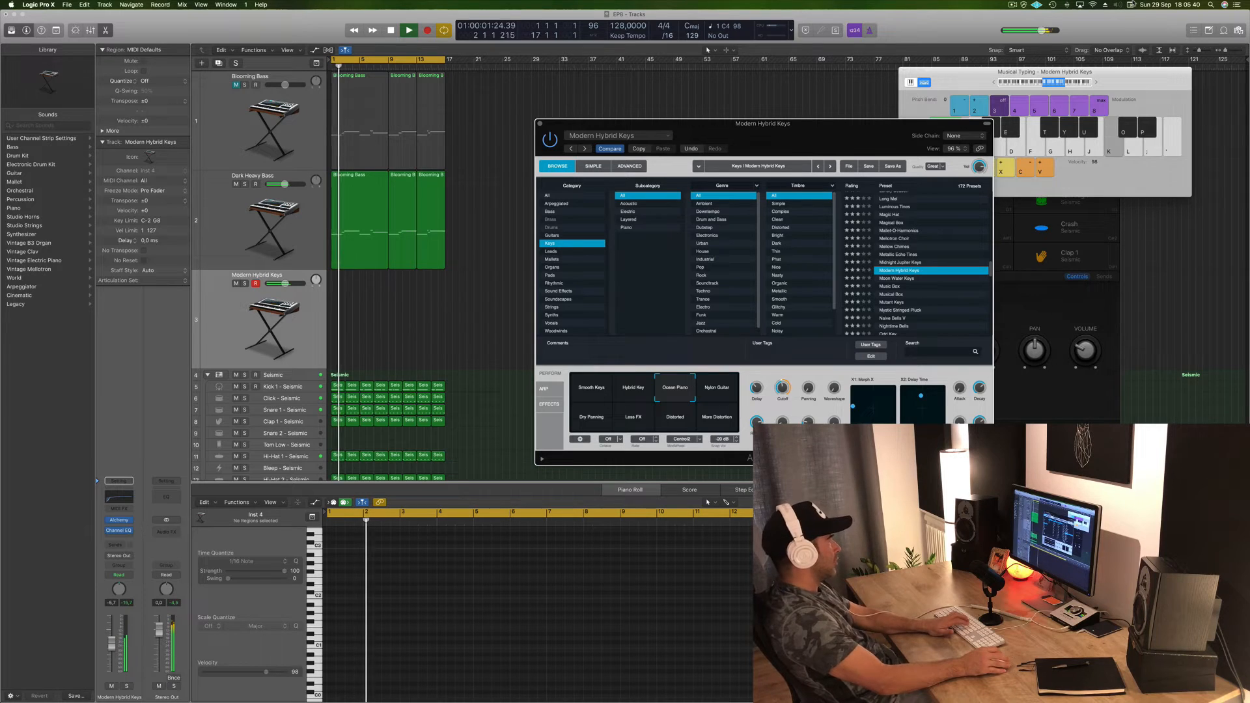
key(apostrophe)
key(f)
key(s)
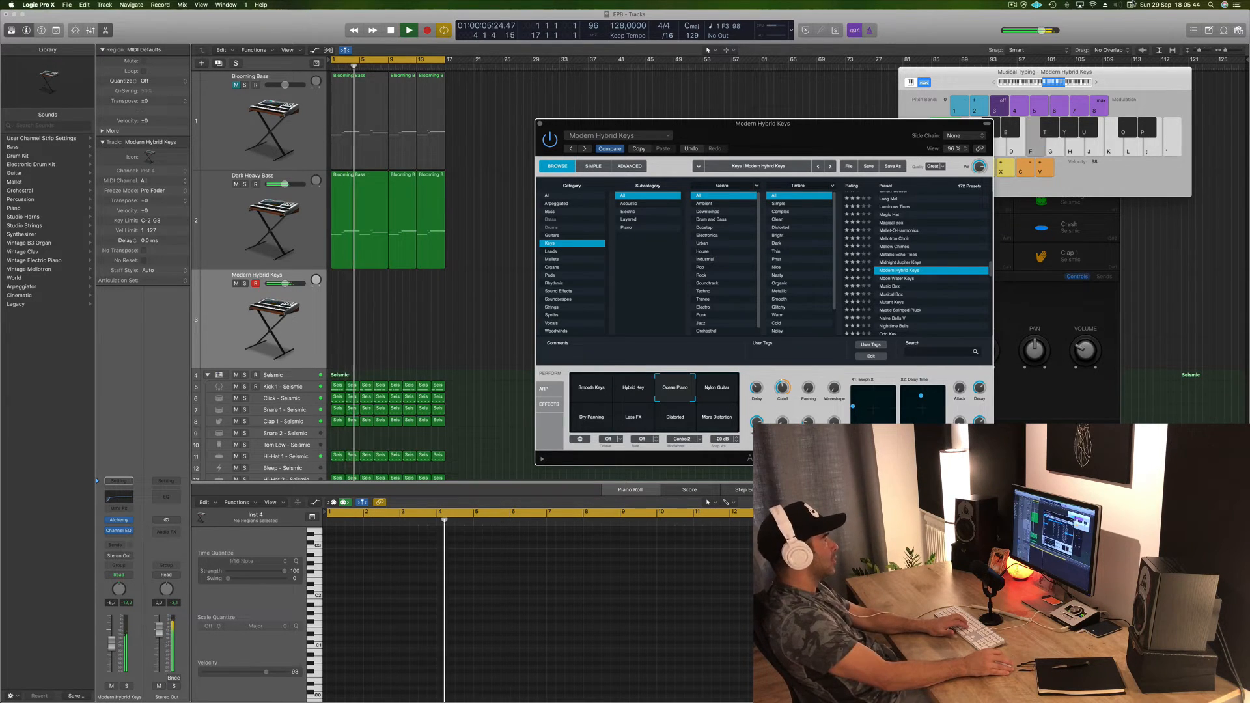
key(semicolon)
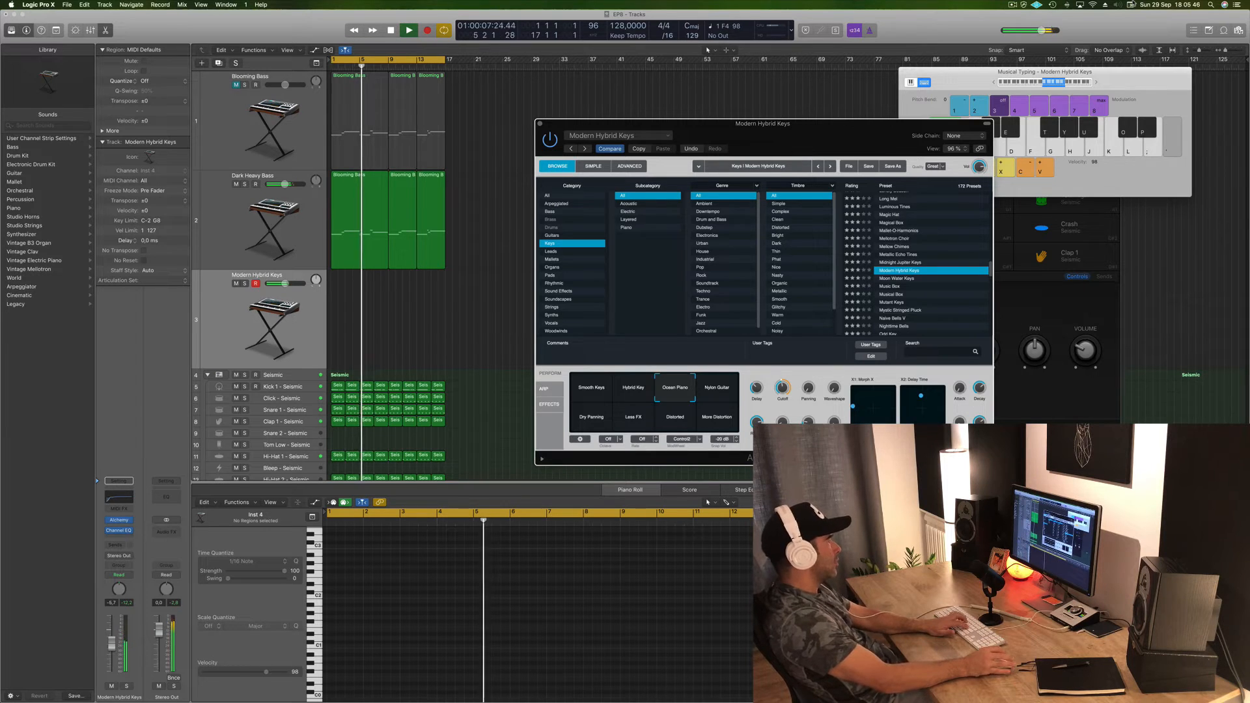
key(k)
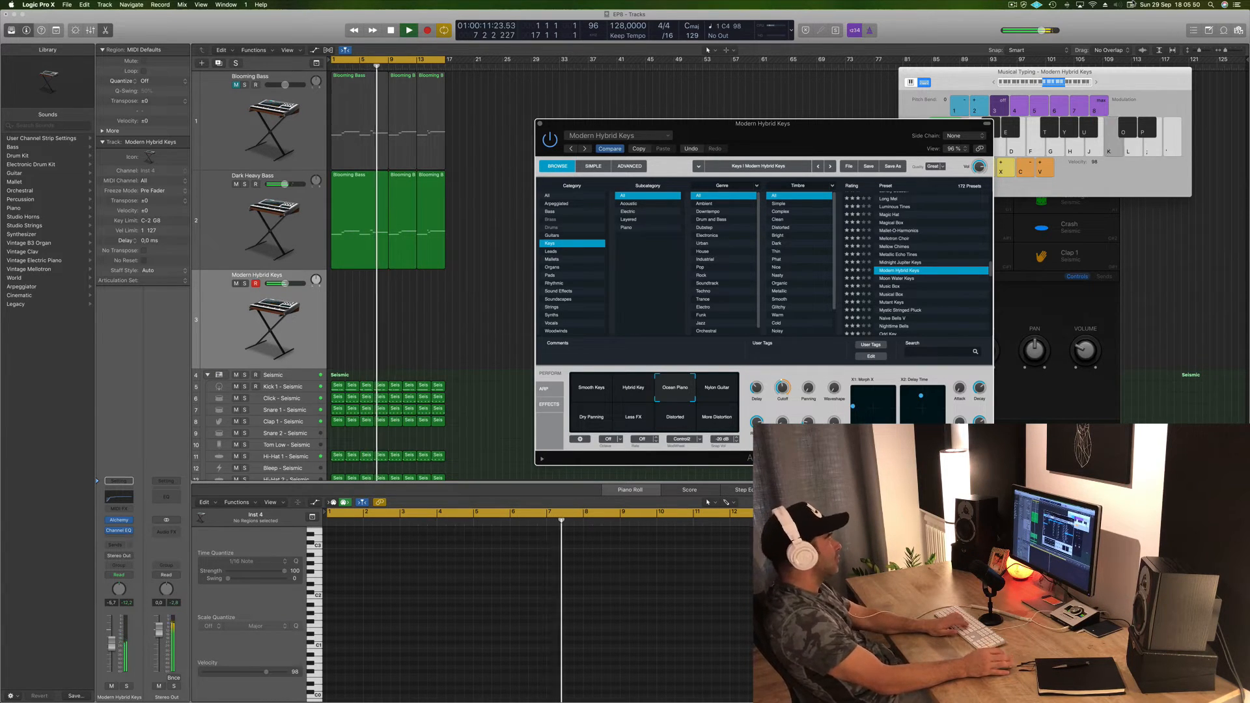
key(l)
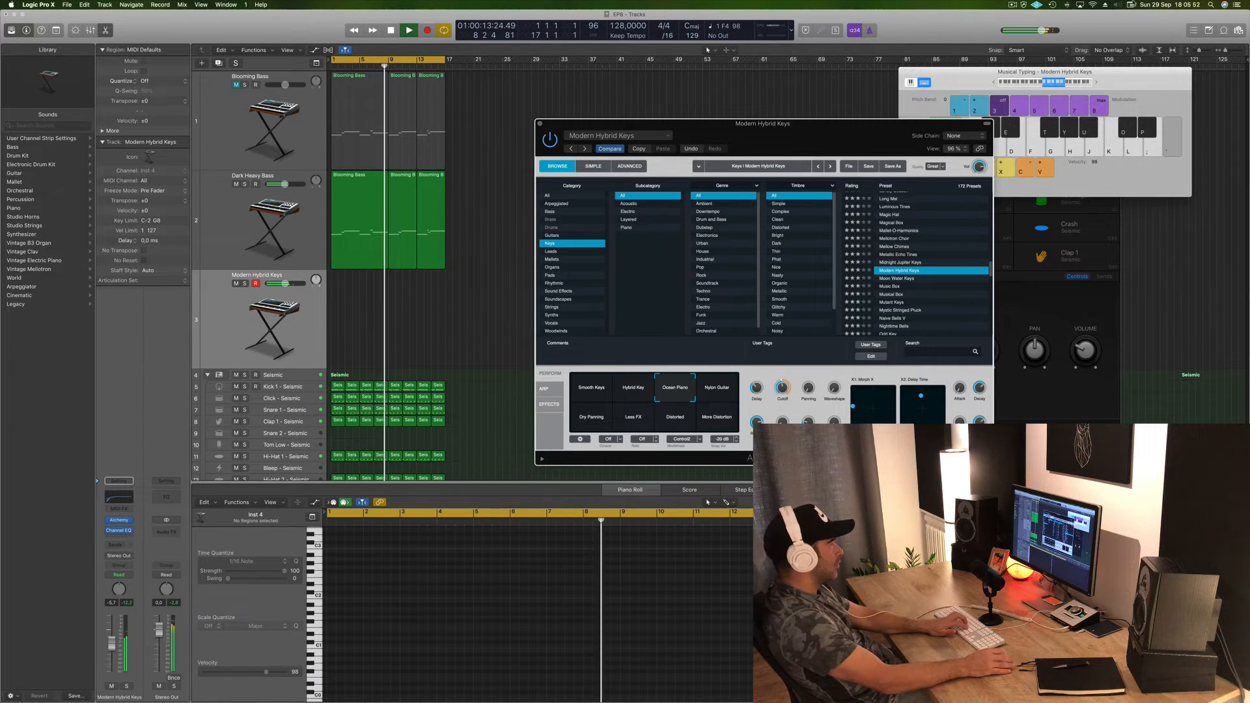
Step: Record a keys melody on F4, E4, D4 and C4 from bar 9 to the end of the loop
key(r)
key(apostrophe)
key(semicolon)
key(l)
key(semicolon)
key(l)
key(apostrophe)
key(semicolon)
key(l)
key(k)
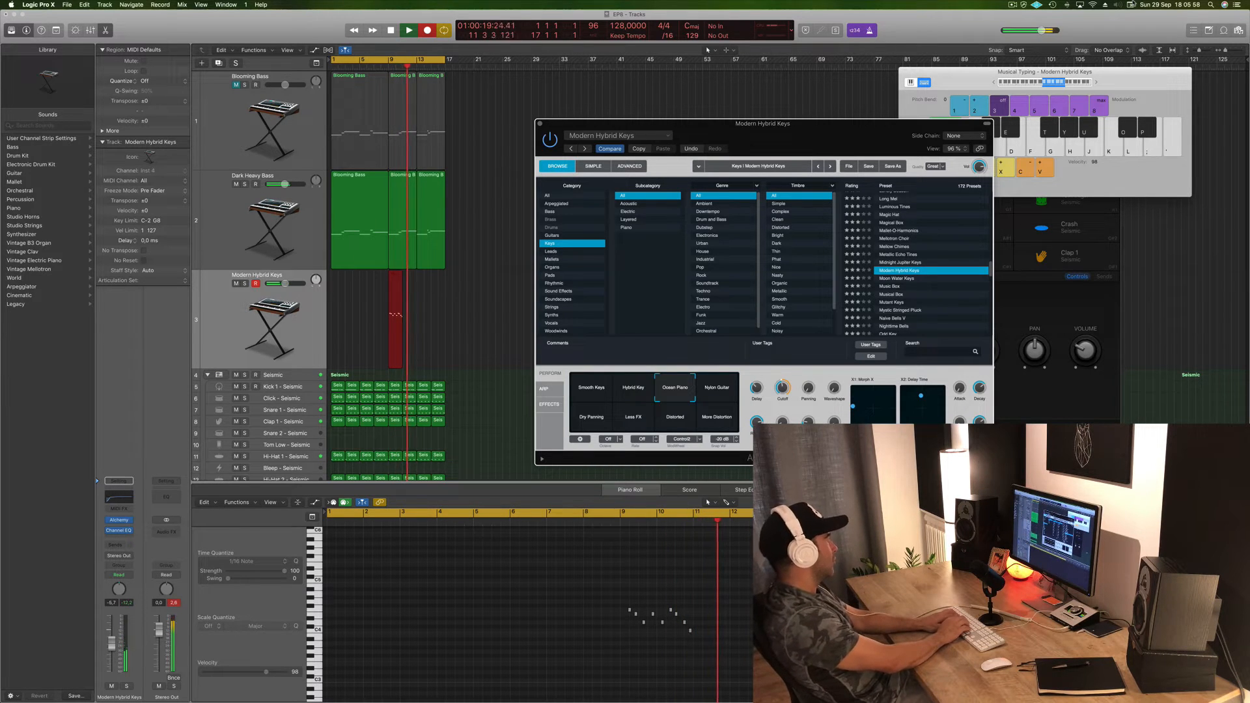
key(apostrophe)
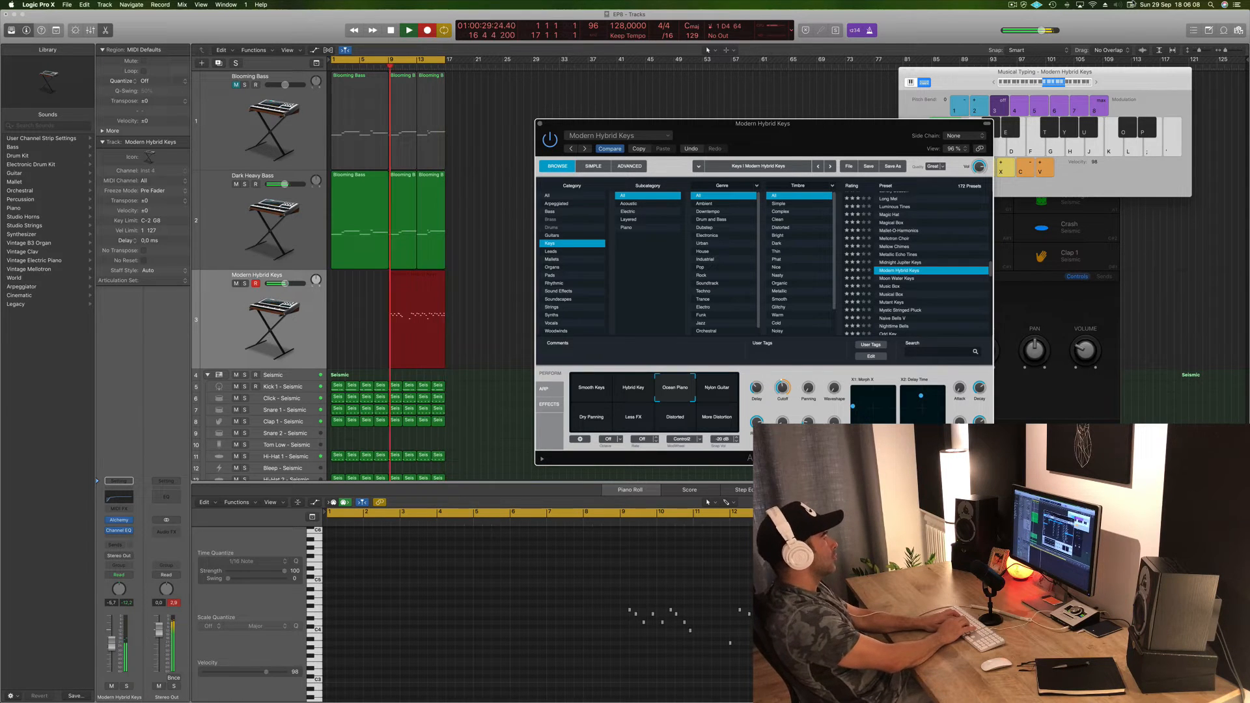
Step: Continue recording from bar 1 with a descending run from F4 to C3 and alternating high and low notes, and stop the take
key(apostrophe)
key(semicolon)
key(l)
key(apostrophe)
key(semicolon)
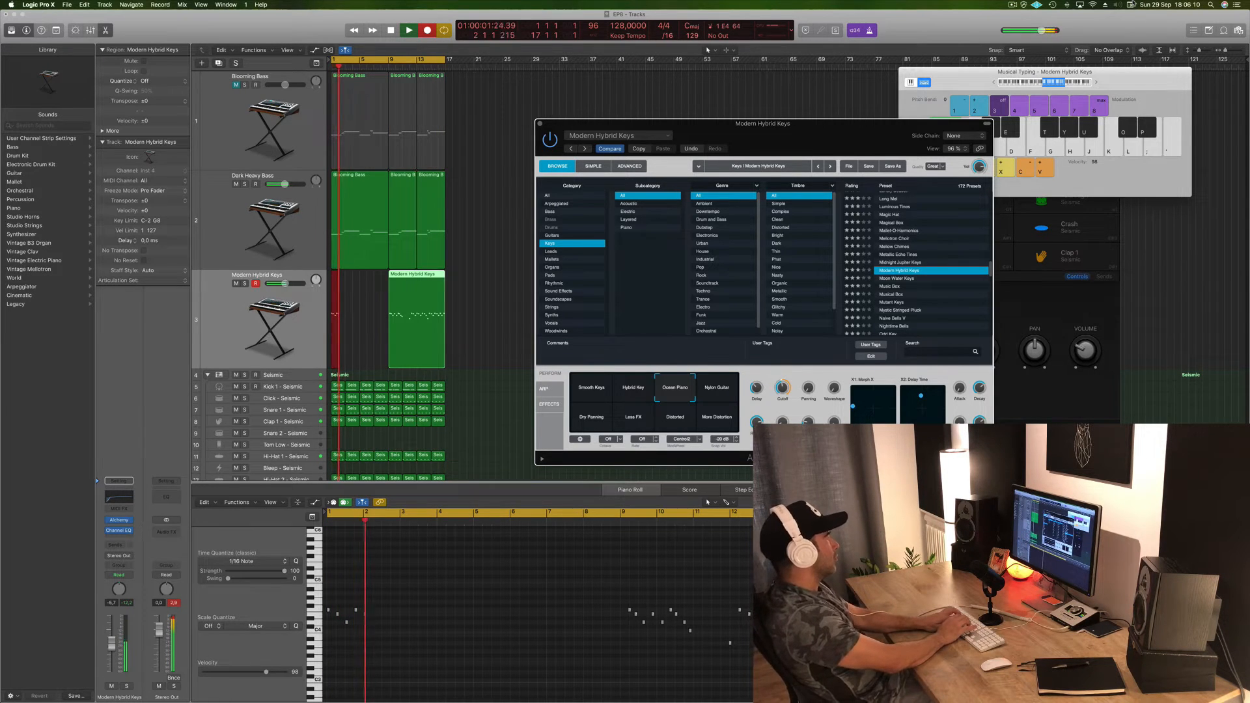
key(l)
key(k)
key(j)
key(g)
key(f)
key(d)
key(d)
key(s)
key(a)
key(apostrophe)
key(semicolon)
key(l)
key(j)
key(j)
key(l)
key(h)
key(semicolon)
key(g)
key(apostrophe)
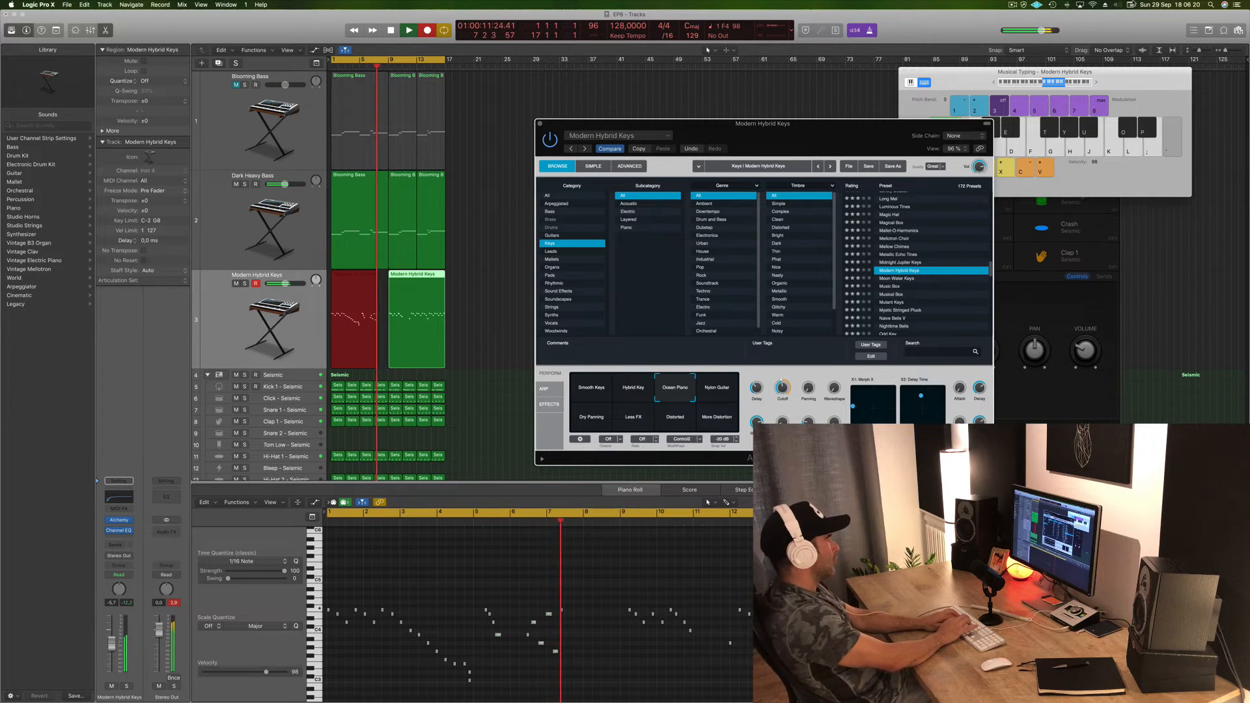
key(semicolon)
key(j)
key(l)
key(j)
key(semicolon)
key(g)
key(apostrophe)
key(h)
key(semicolon)
key(l)
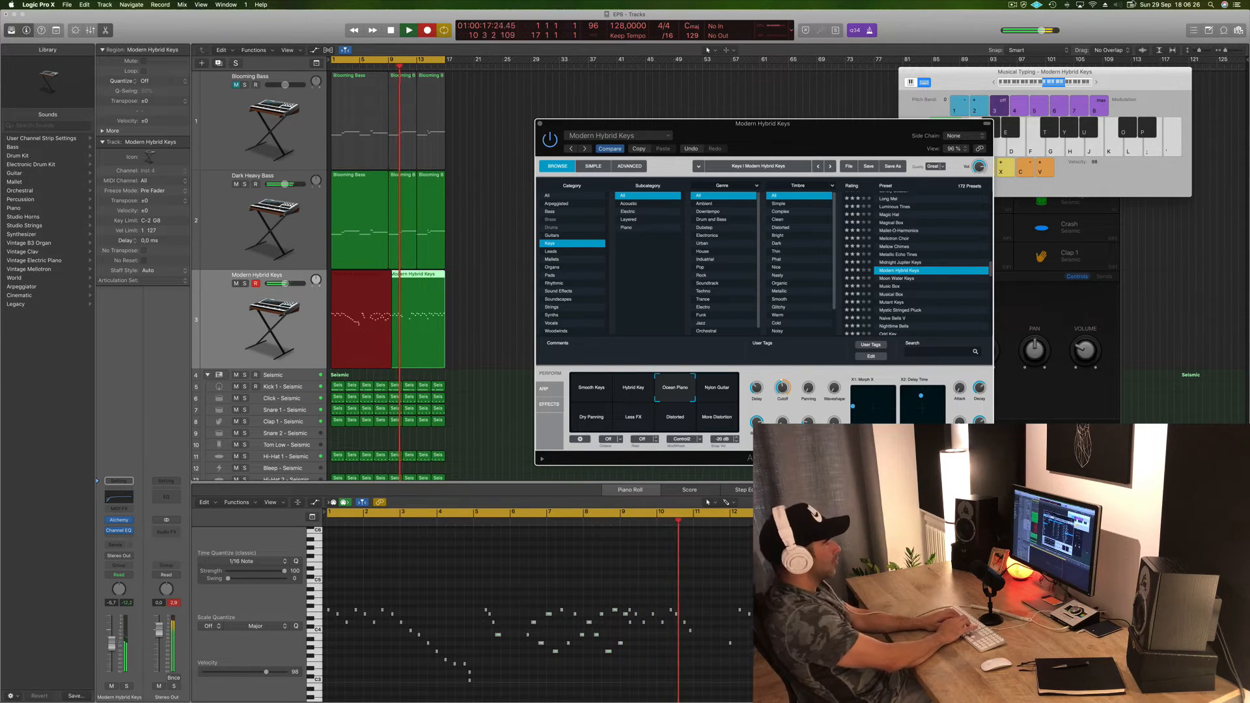
key(space)
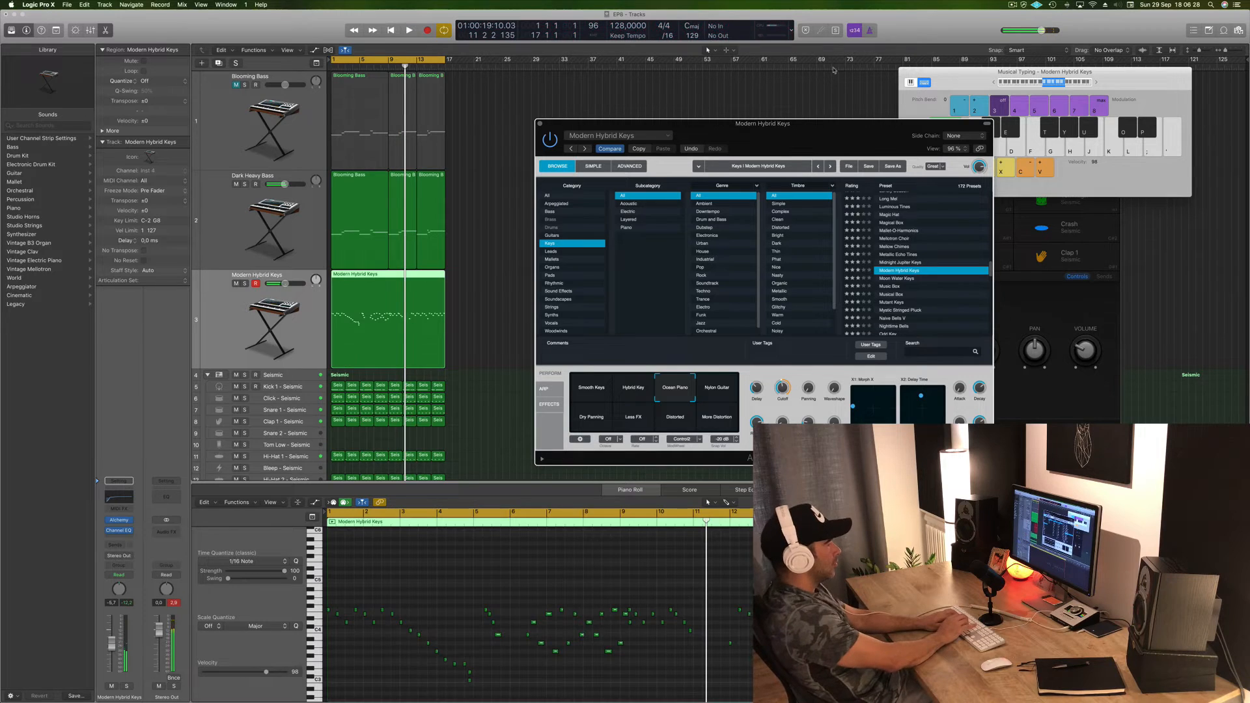
Step: Select all notes of the recorded Modern Hybrid Keys region in the Piano Roll and play the take back
click(505, 291)
click(437, 292)
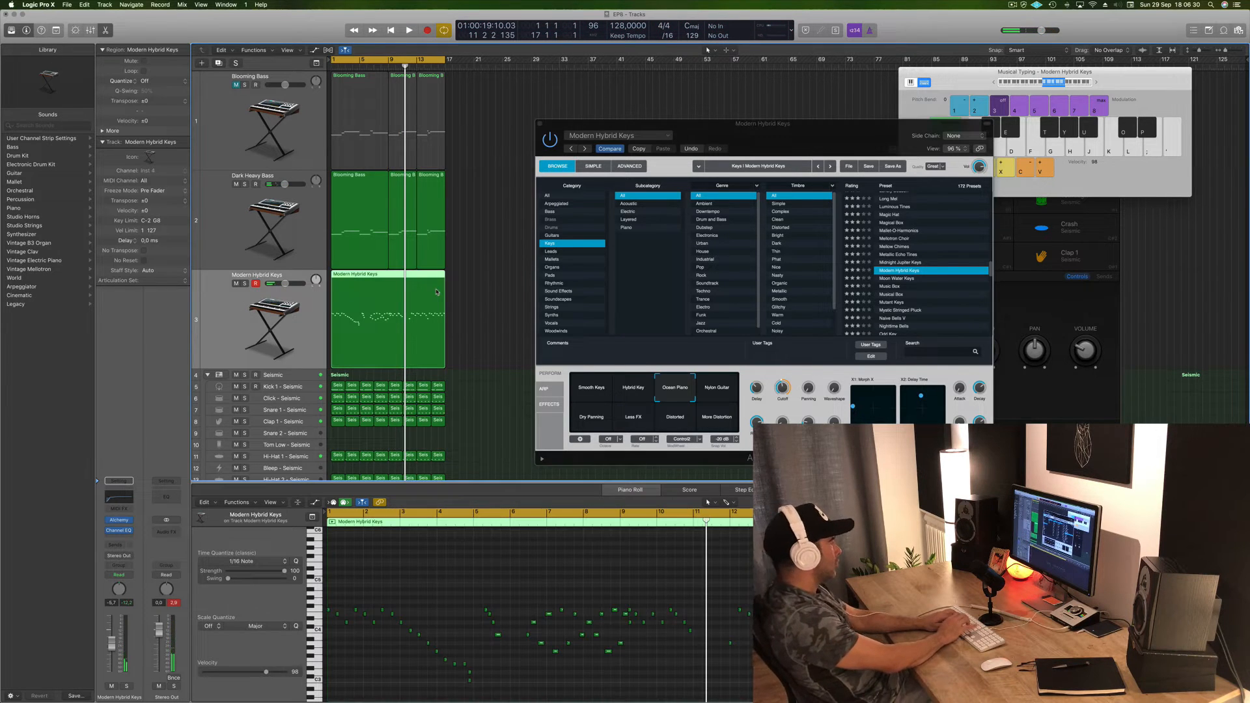
key(super+a)
click(470, 282)
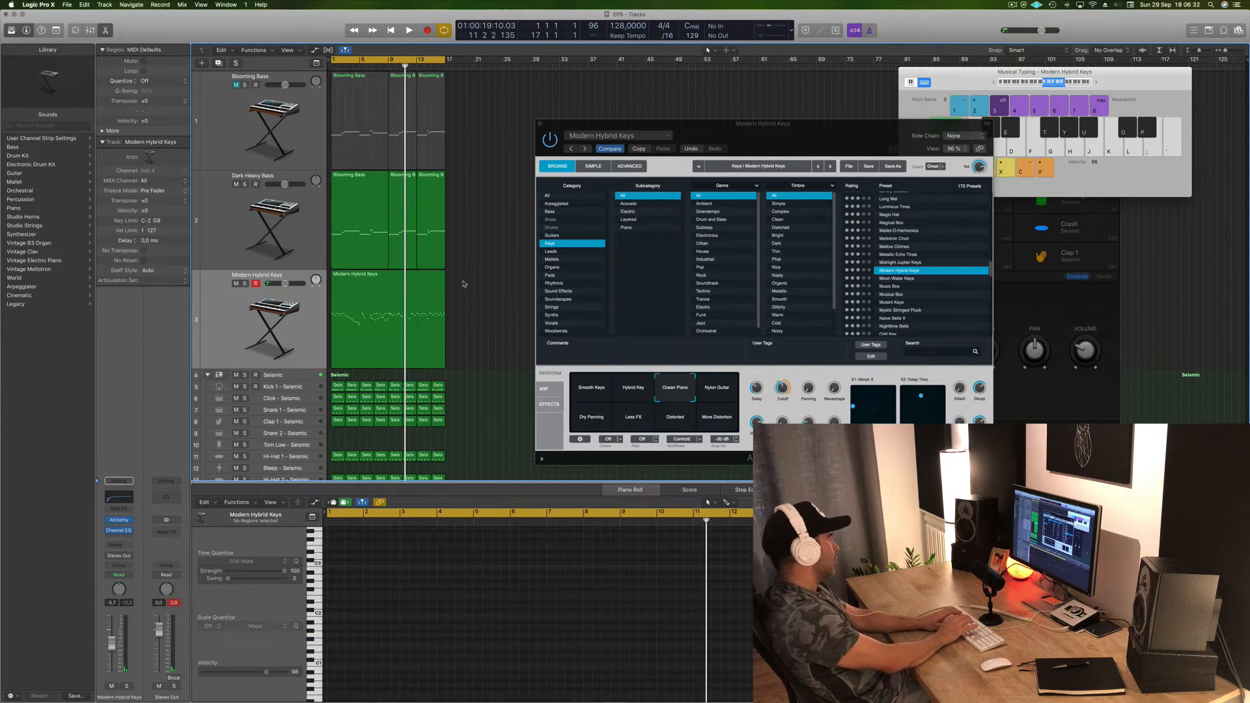
click(412, 285)
click(477, 583)
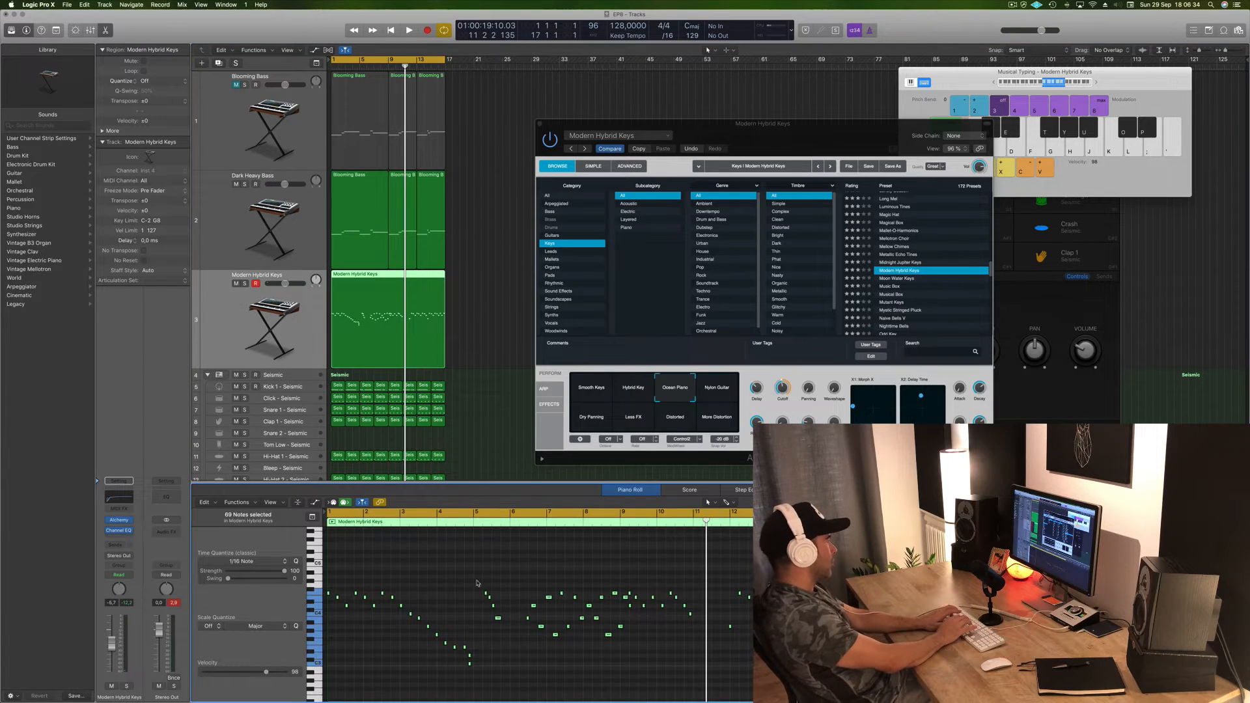
key(space)
click(441, 573)
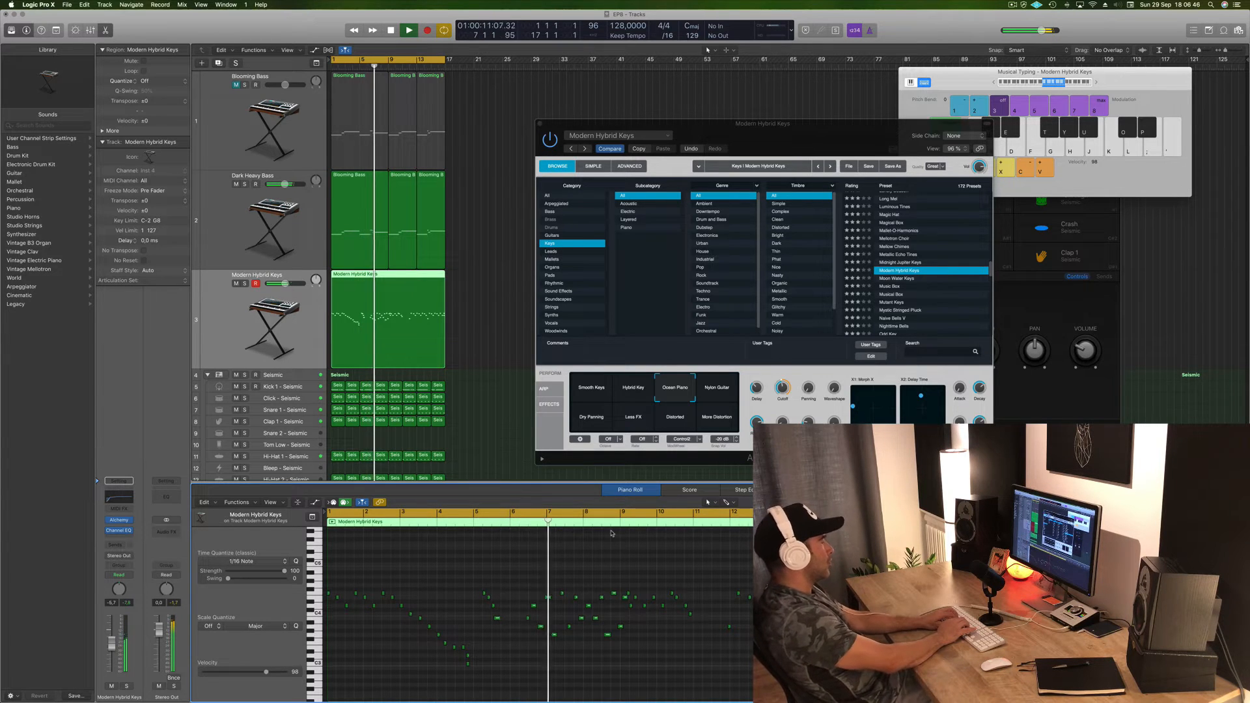
Step: Delete the recorded Modern Hybrid Keys region and start a new take with D4, C4, A3, a held F4 and B3 in bars 1 and 2
key(space)
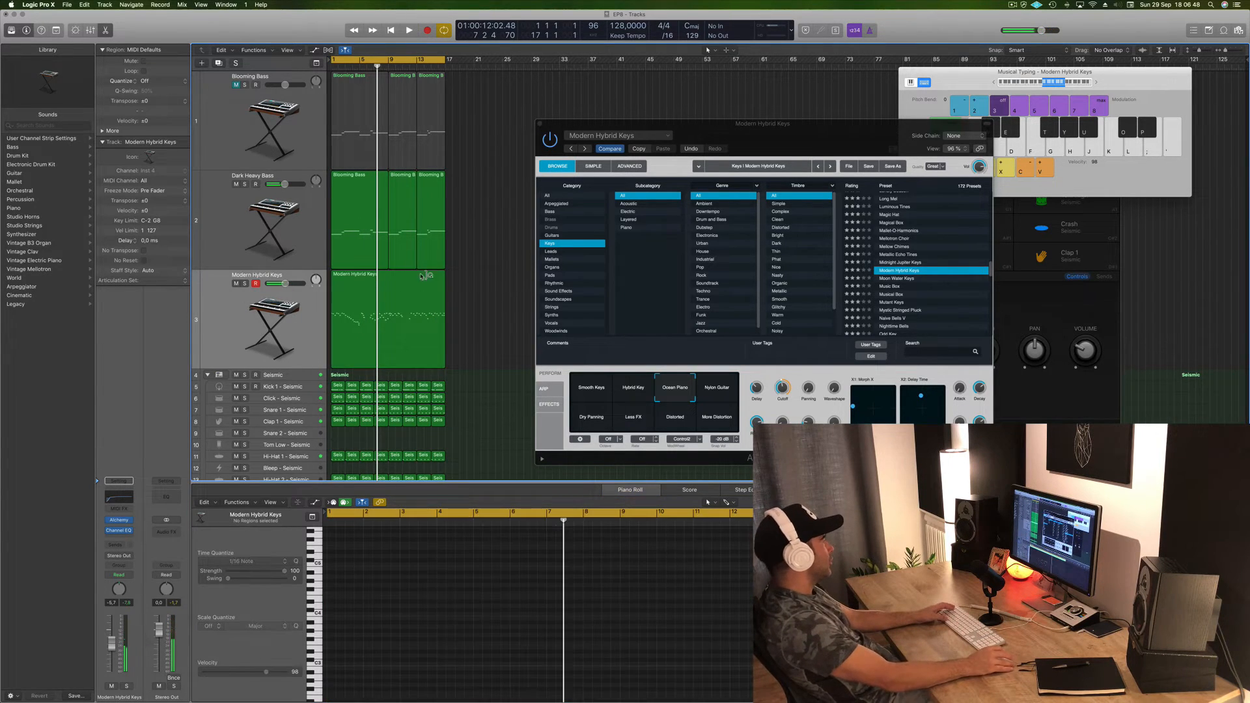
key(Delete)
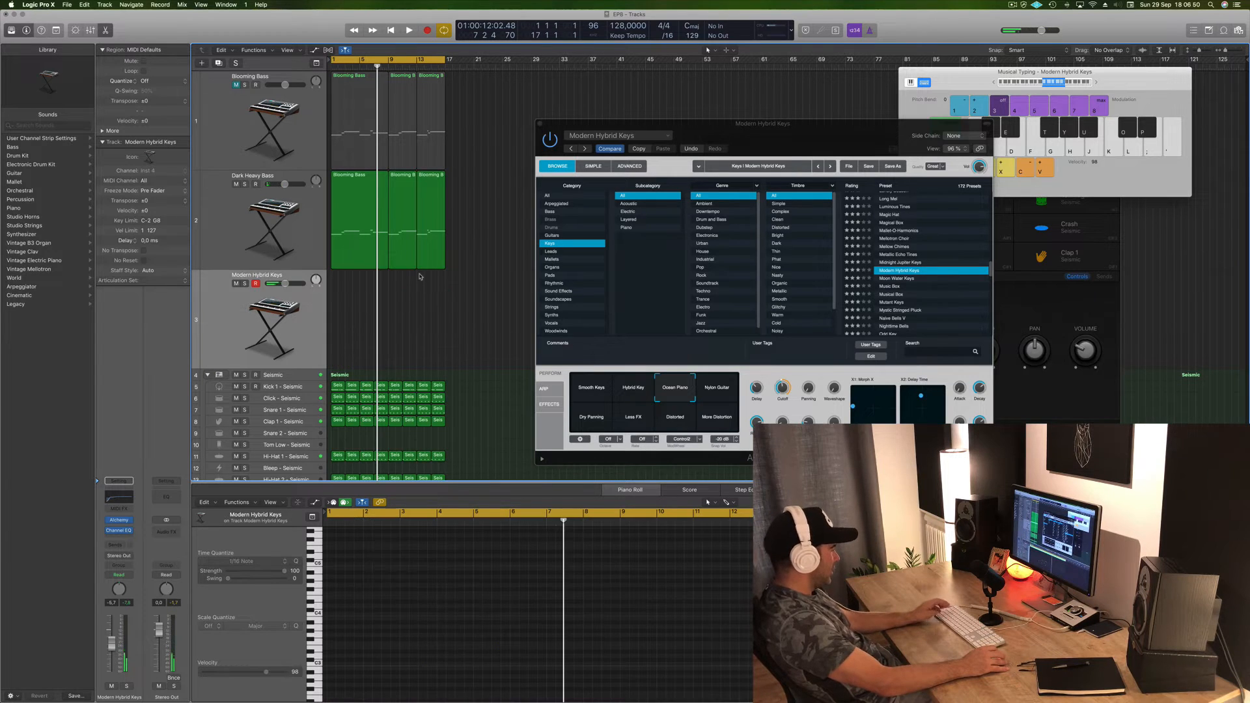
key(r)
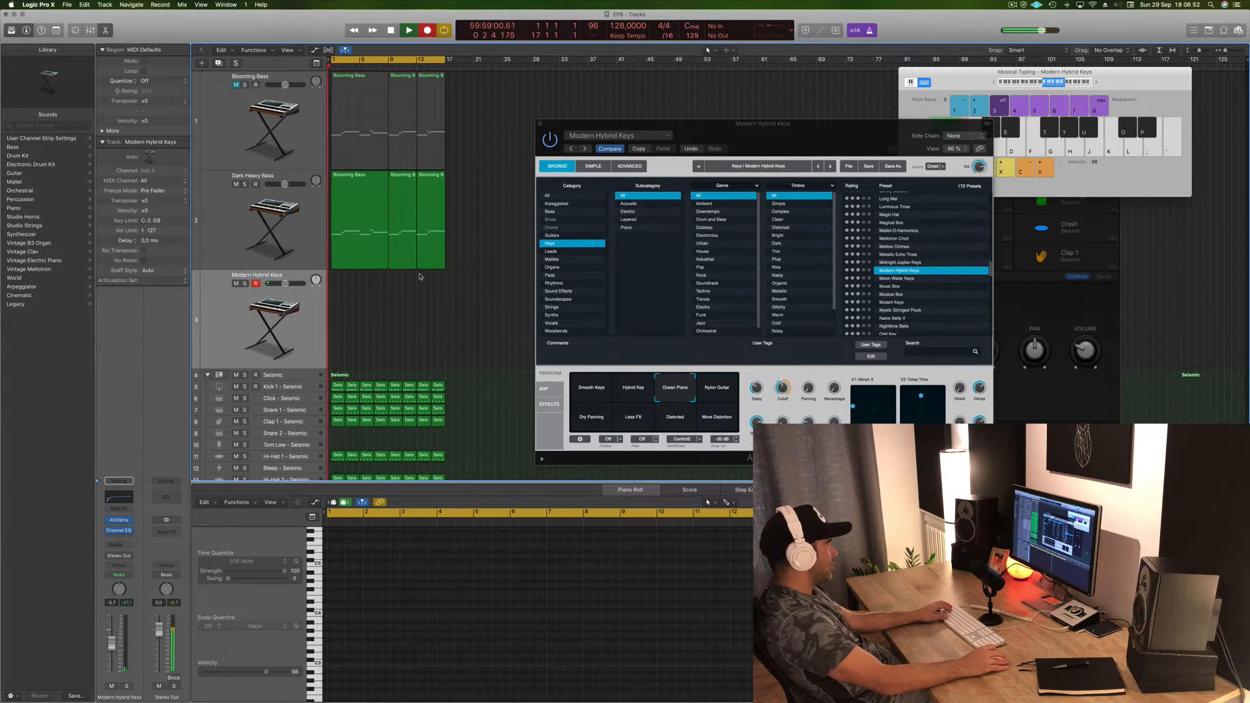
key(l)
key(k)
key(h)
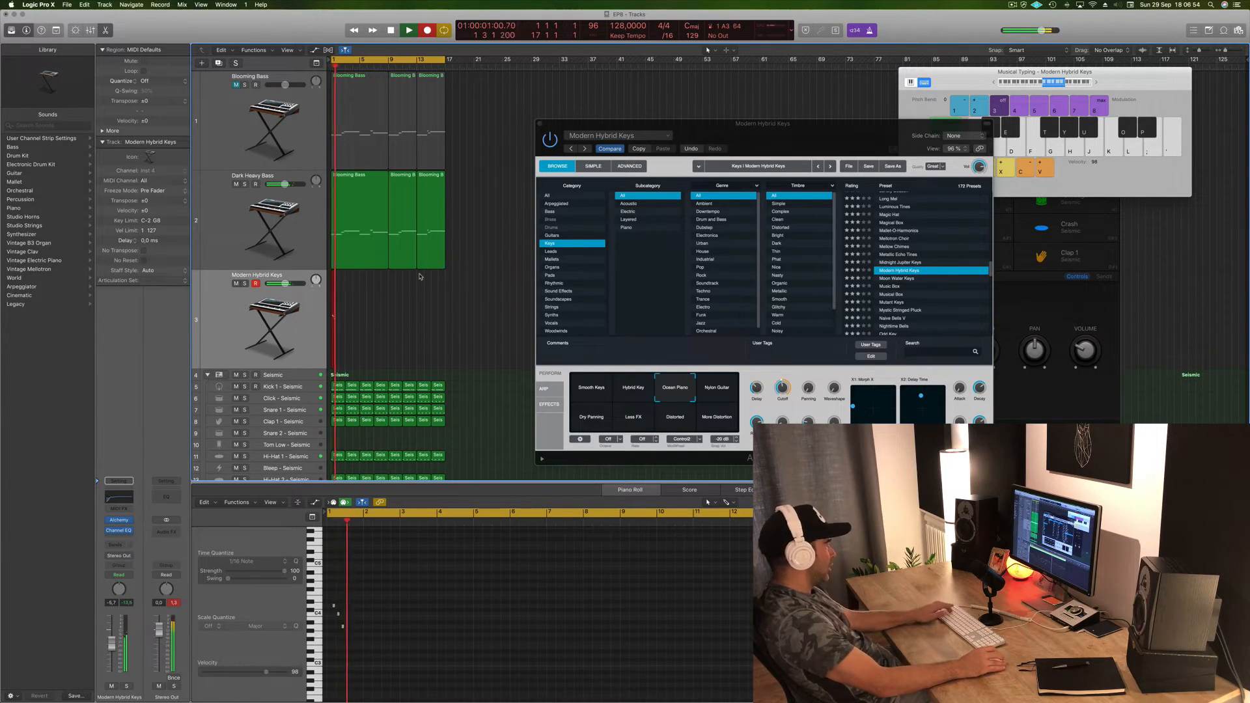
key(apostrophe)
key(j)
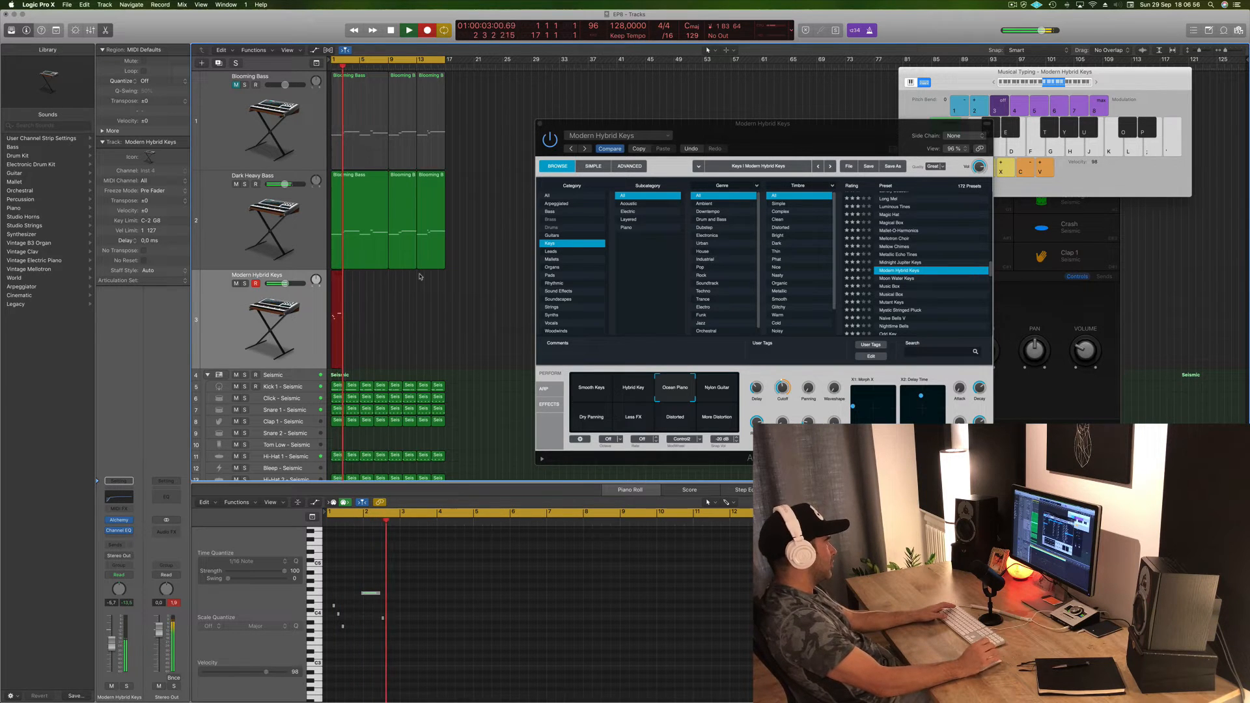
Step: Continue recording repeated F4 notes with short drops to E4 and D4 in bars 3 to 6
key(apostrophe)
key(apostrophe)
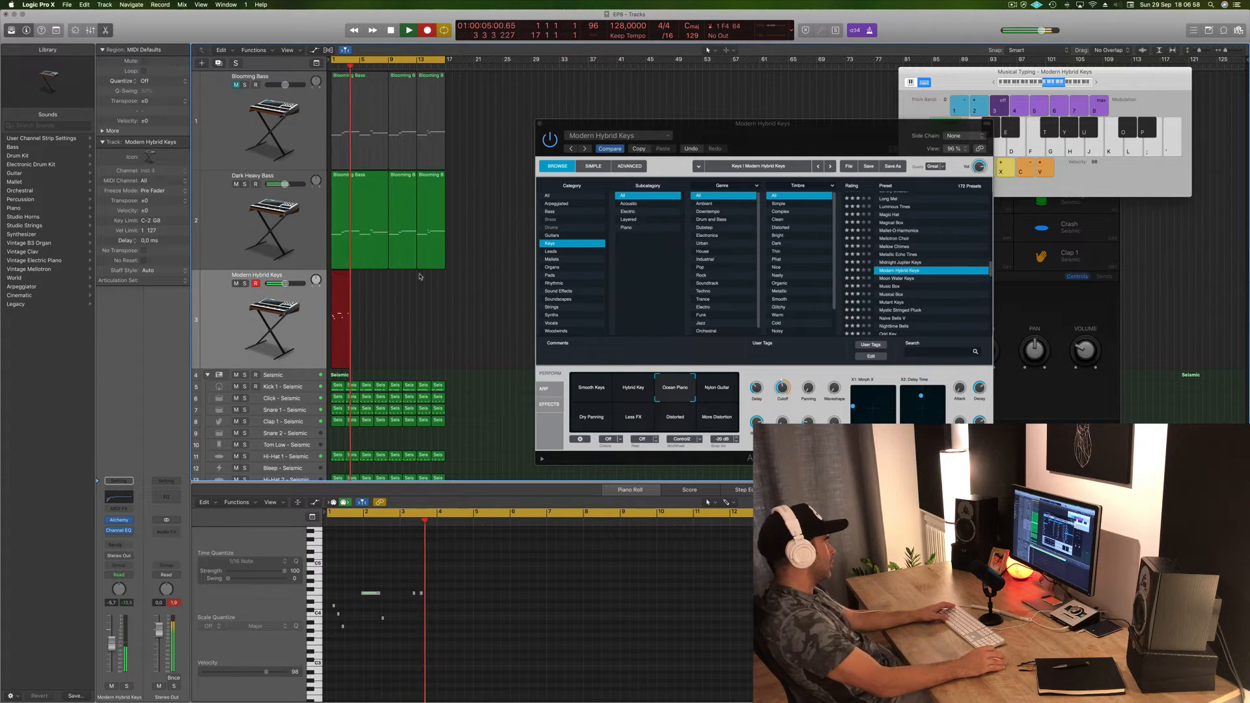
key(apostrophe)
key(semicolon)
key(l)
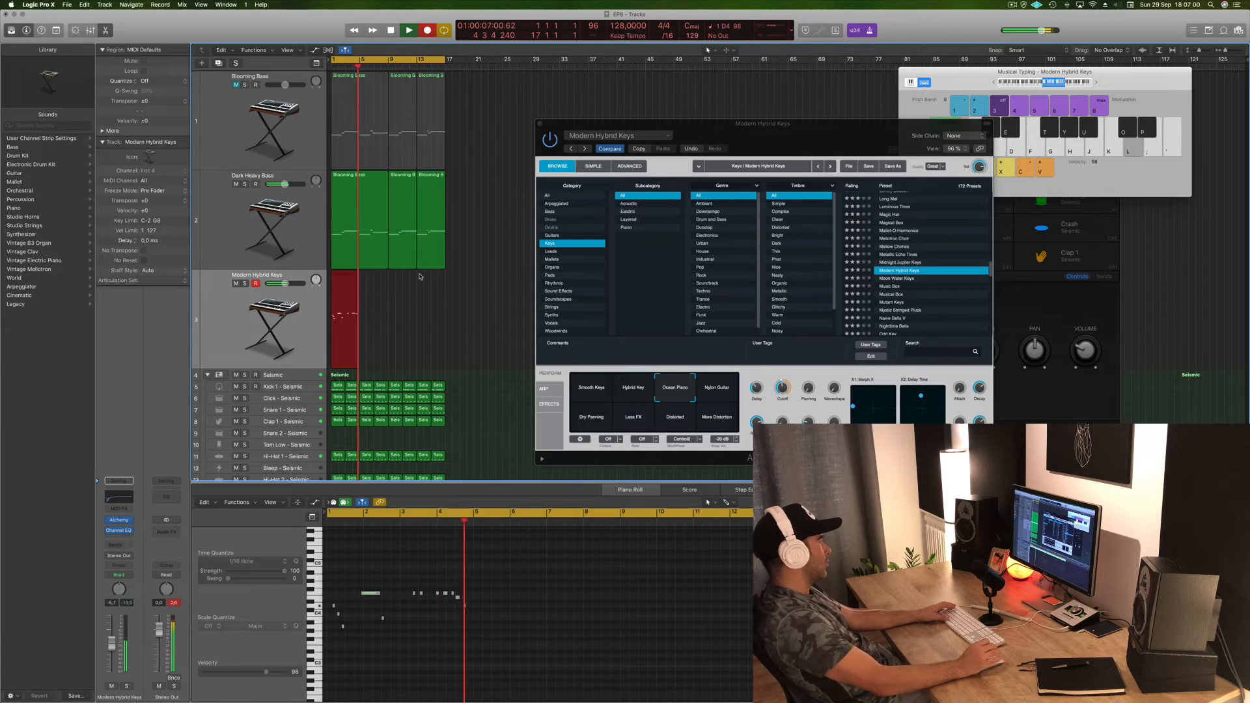
key(apostrophe)
key(apostrophe)
key(apostrophe)
key(apostrophe)
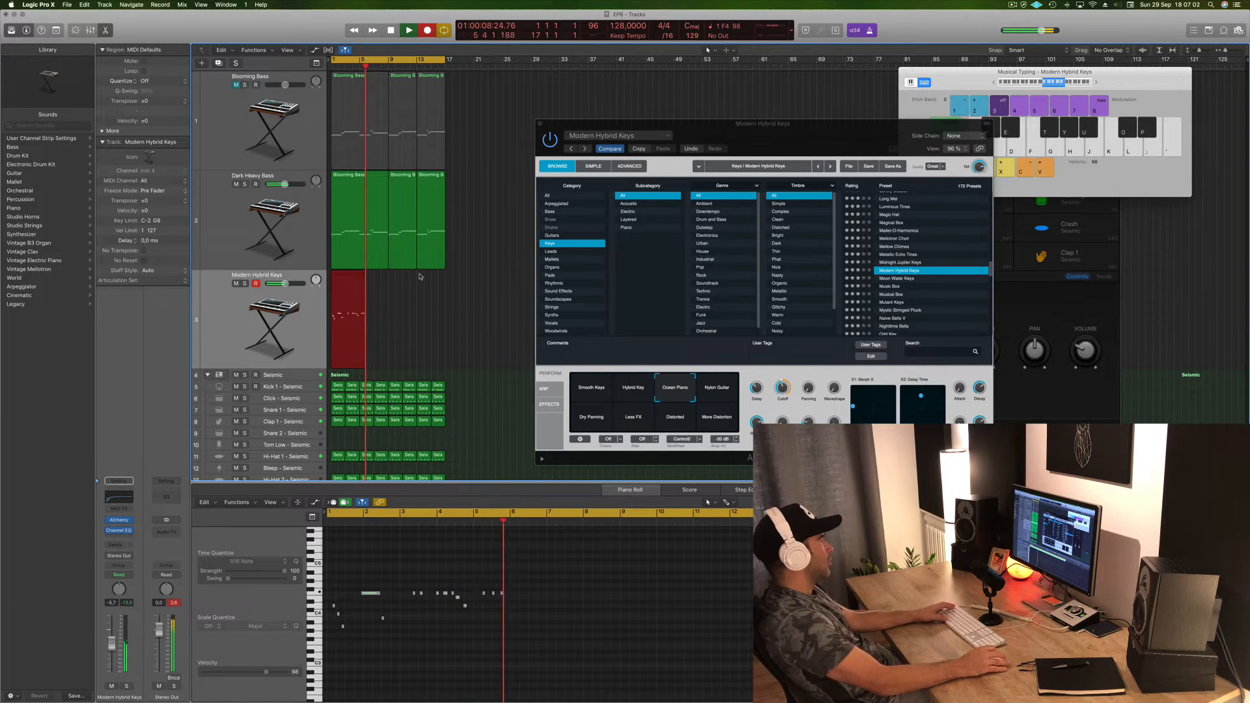
key(l)
key(apostrophe)
key(apostrophe)
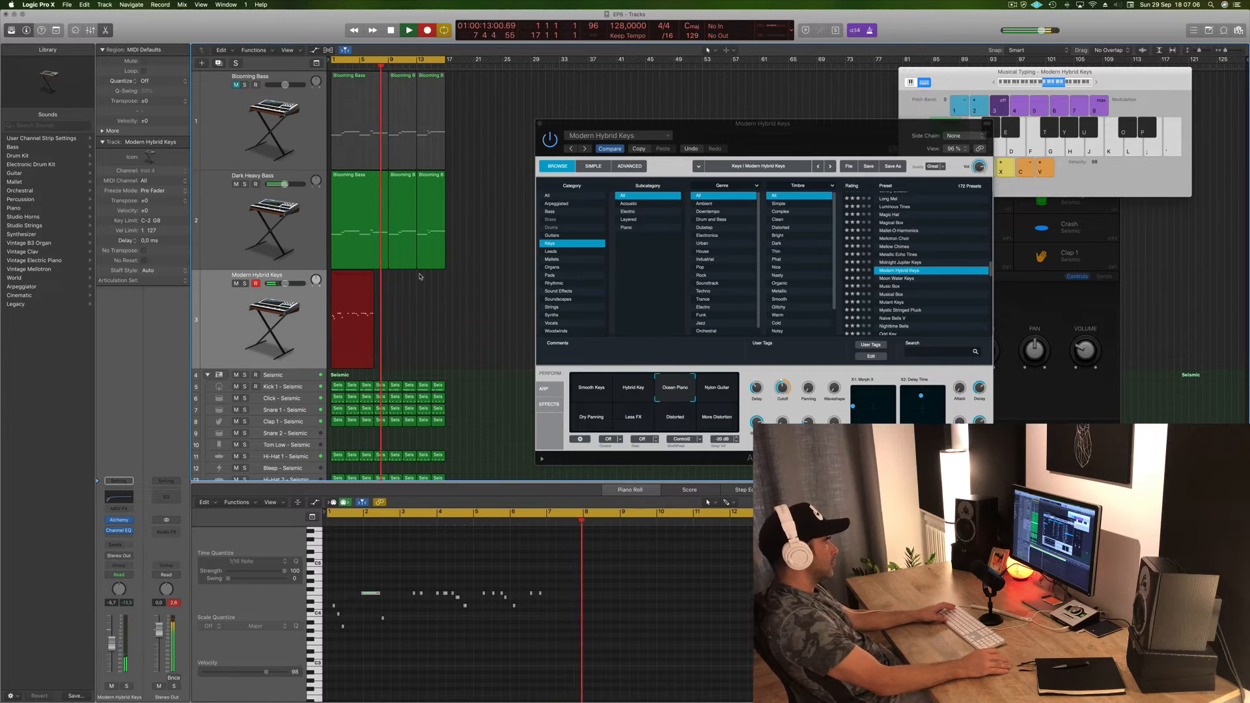
Step: Record sparse descending phrases on F4, E4, D4 and B3 from bar 9 to the end of the loop, and stop the take
key(apostrophe)
key(apostrophe)
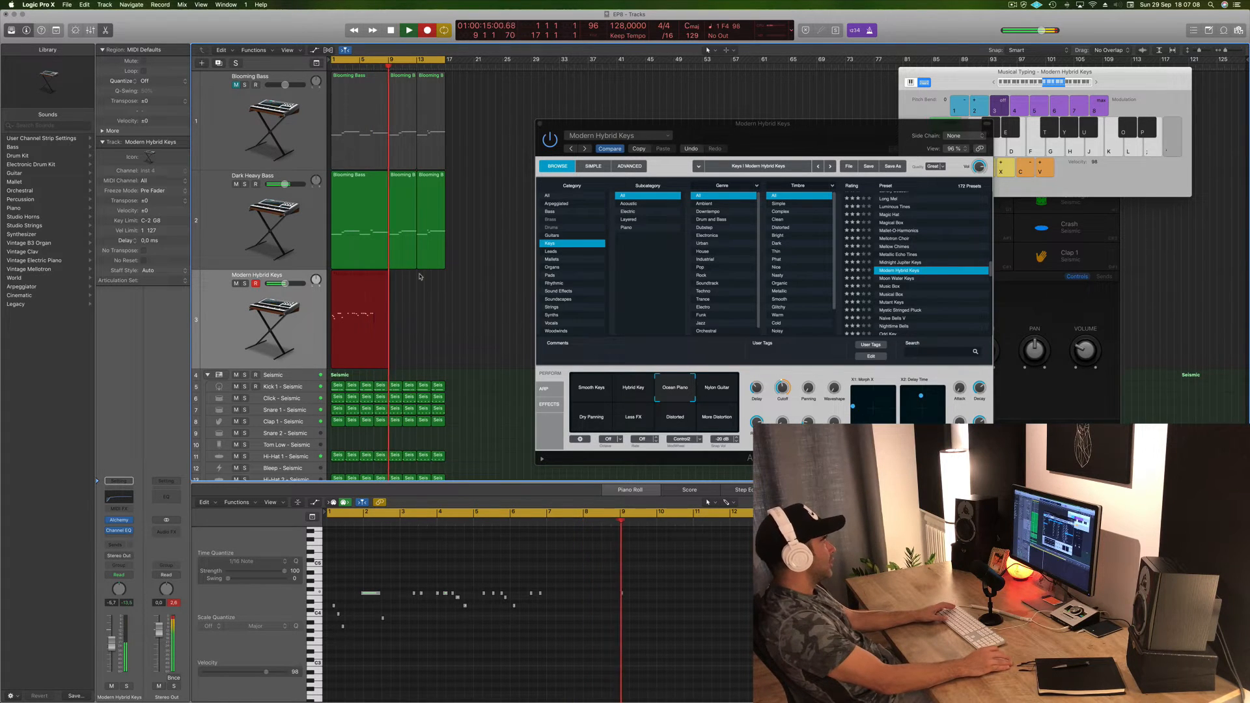
key(l)
key(j)
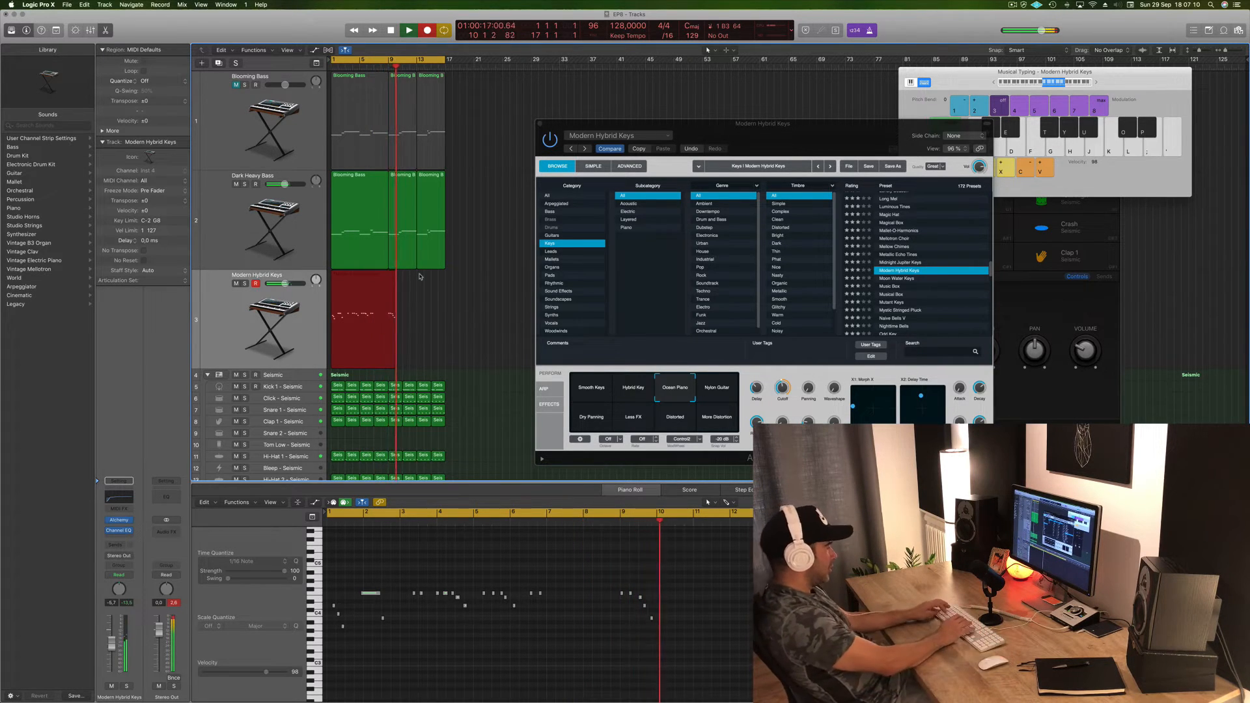
key(apostrophe)
key(semicolon)
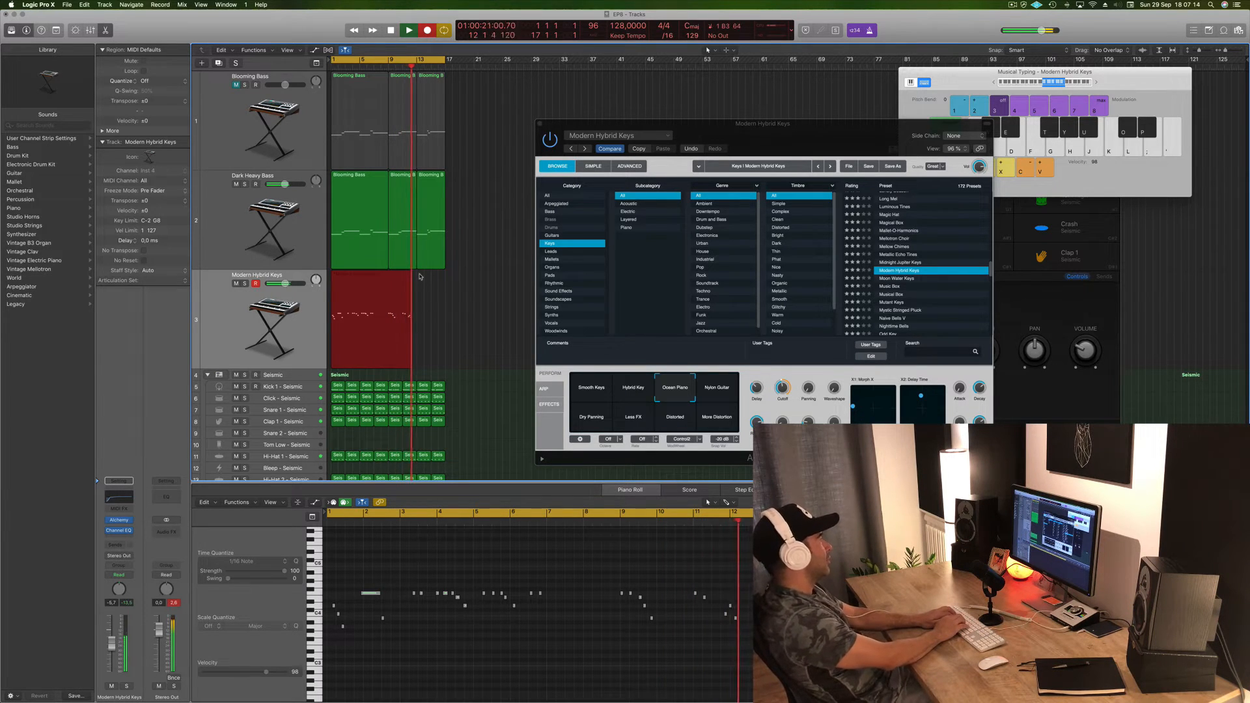
key(apostrophe)
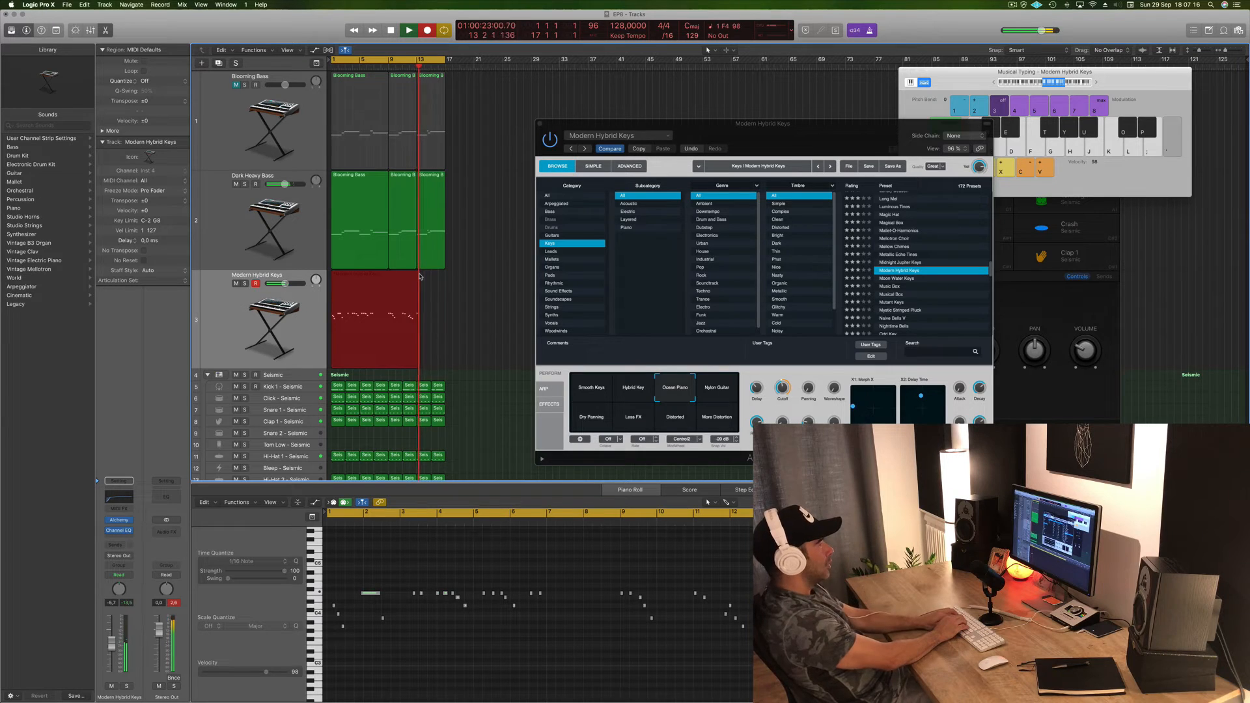
key(semicolon)
key(j)
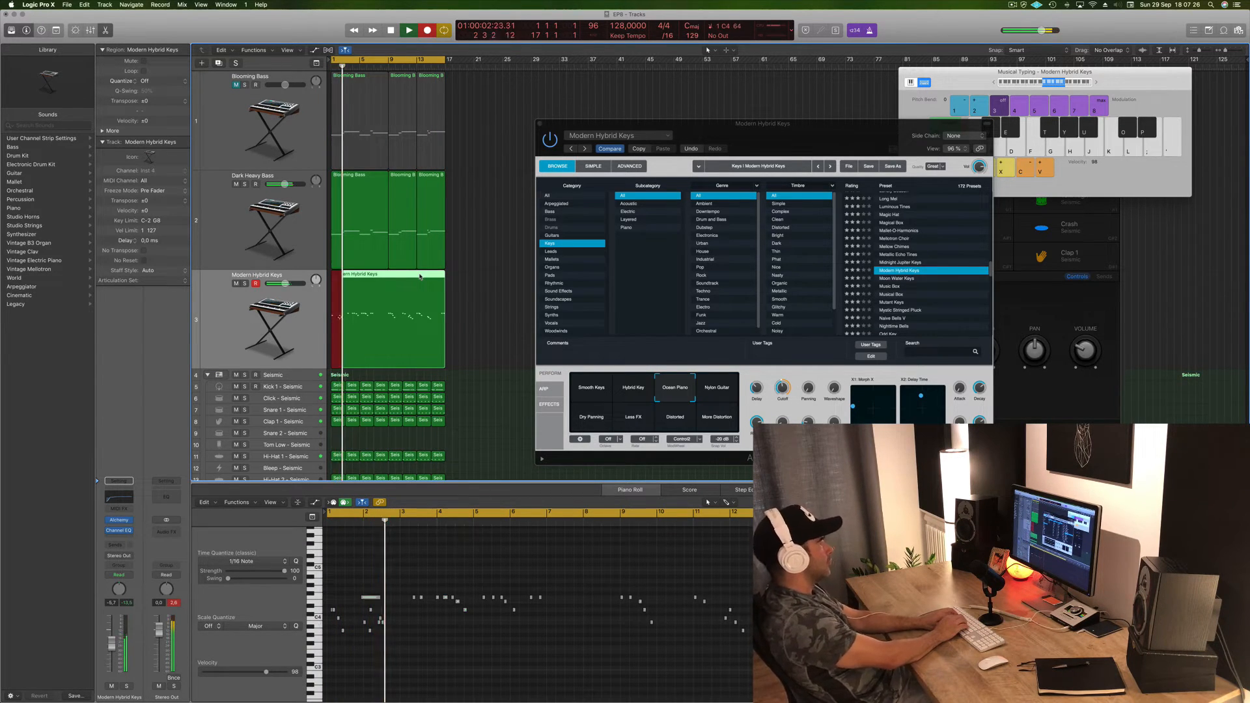
key(space)
Step: Play the new take back from bar 1 with its notes shown in the Piano Roll
key(space)
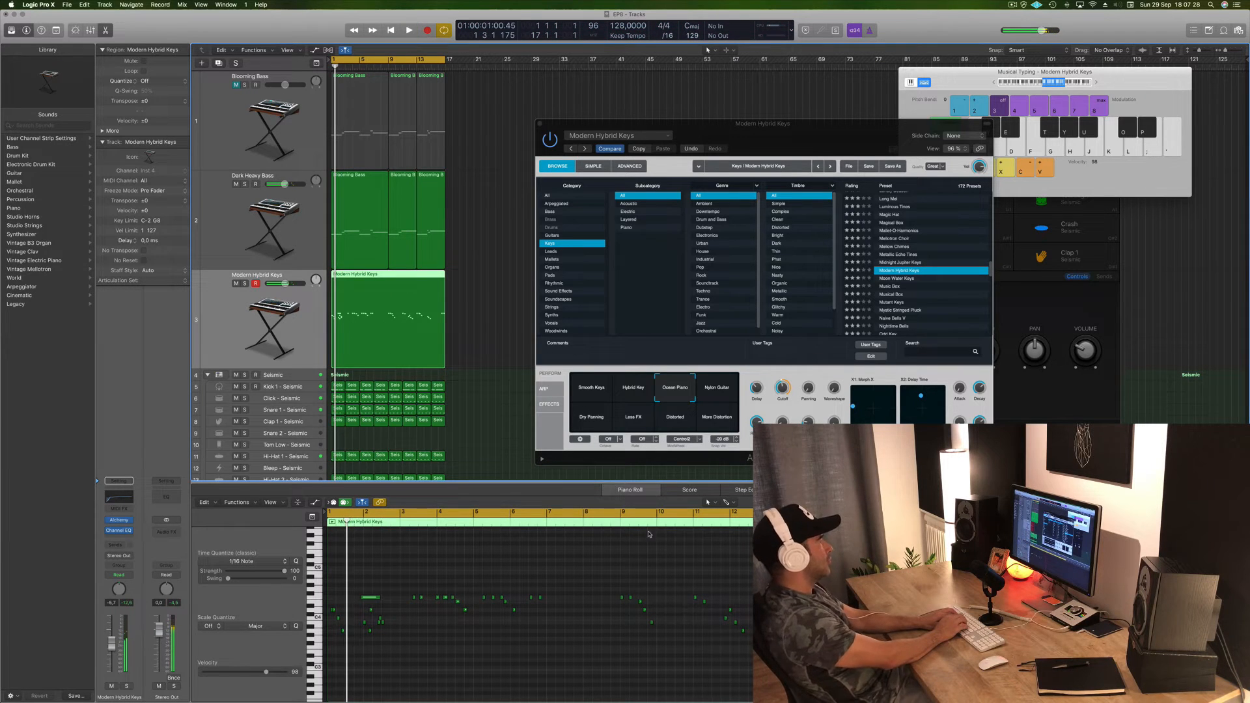
click(670, 527)
key(space)
click(670, 527)
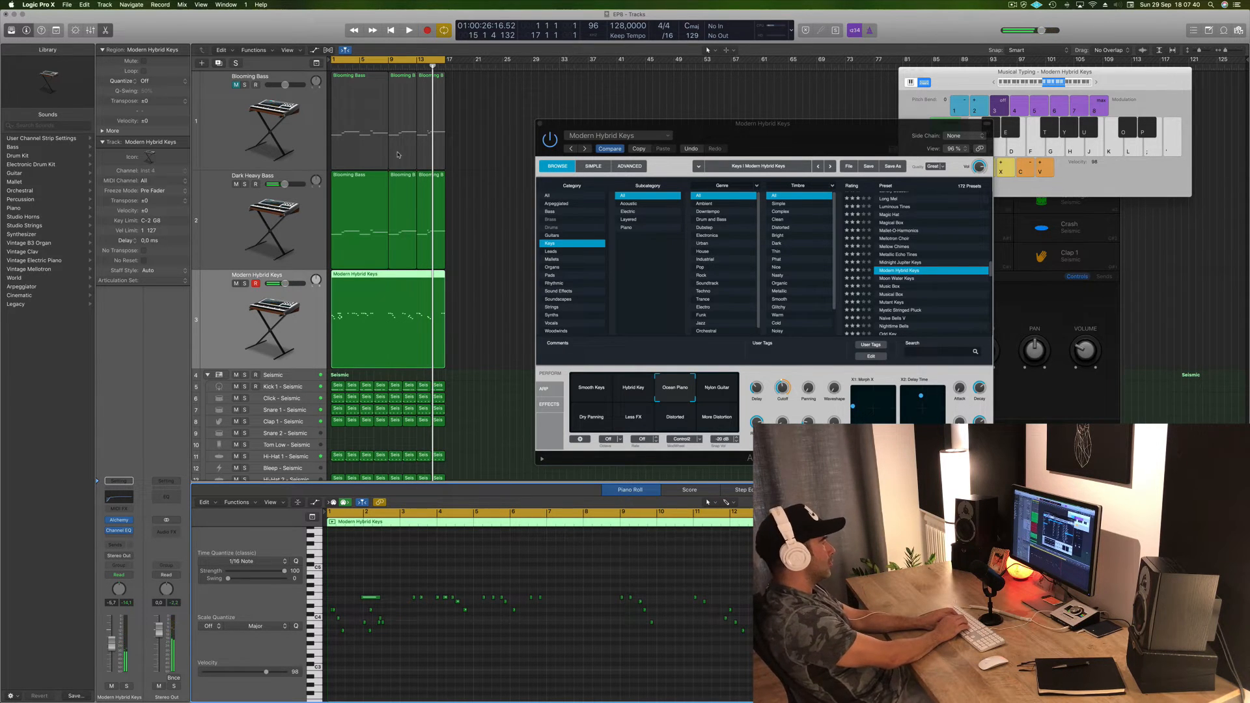
Step: Split the Modern Hybrid Keys region at bar 13 and trim the second part to two bars
click(415, 276)
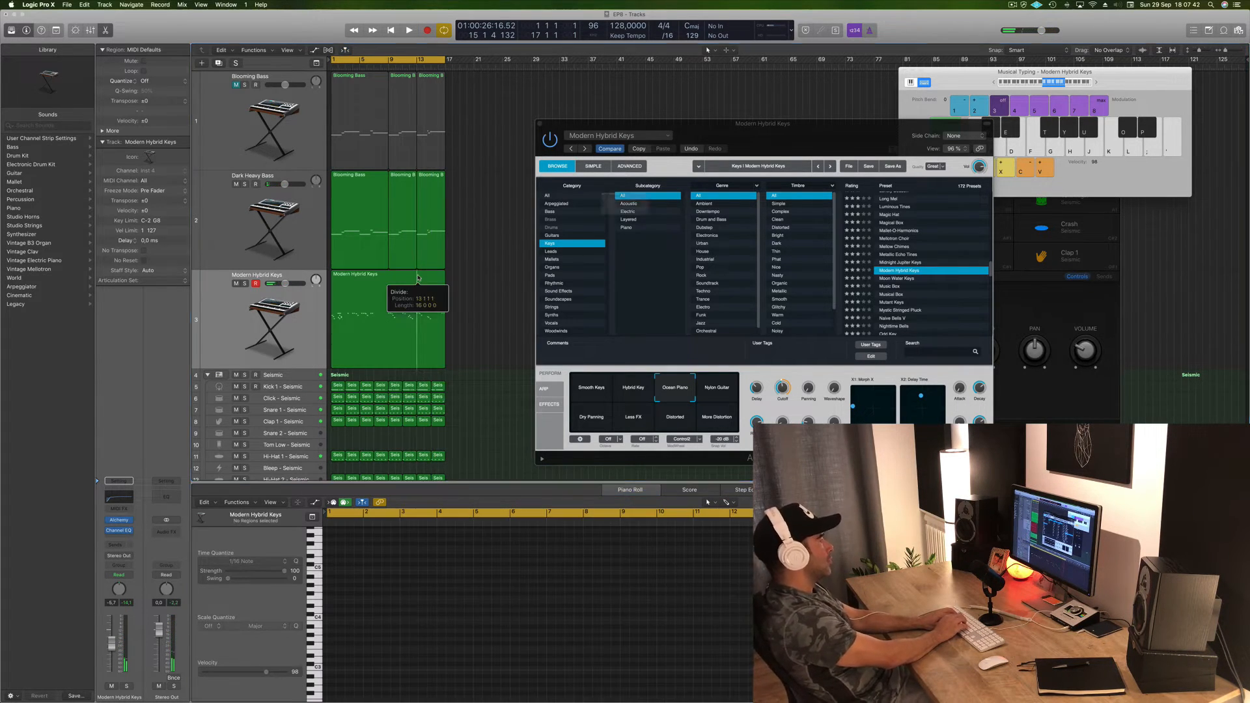
click(690, 233)
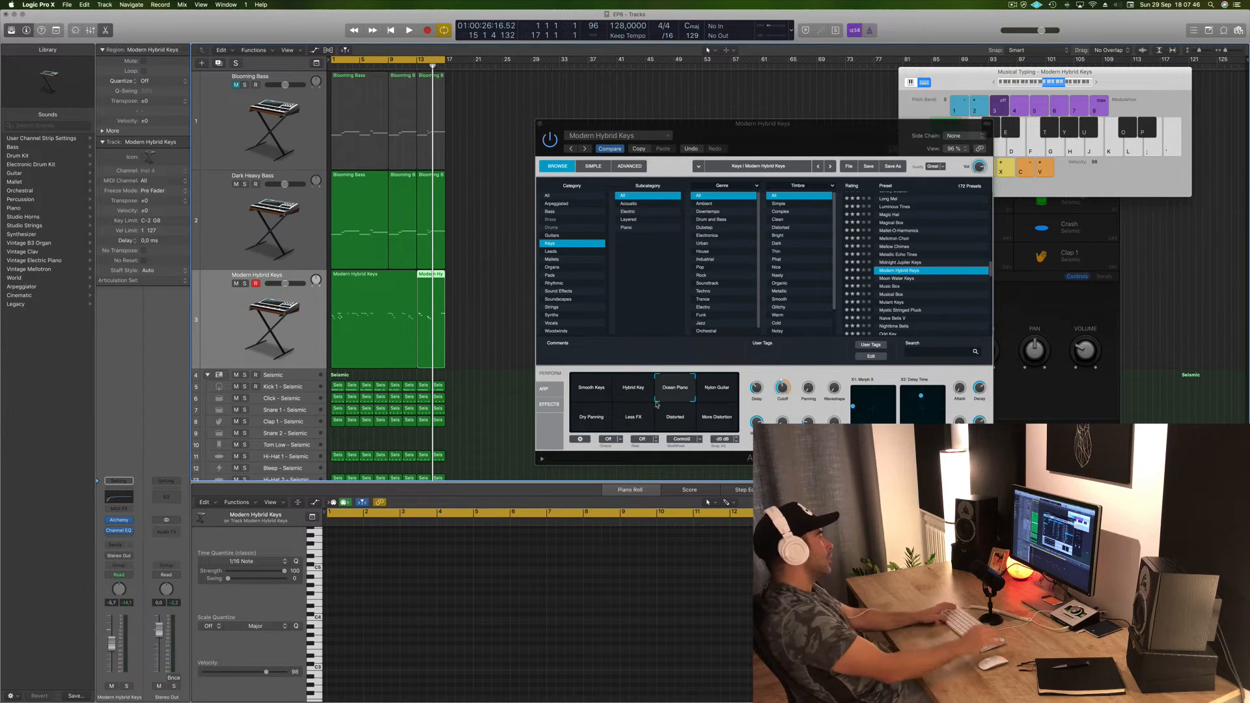
key(space)
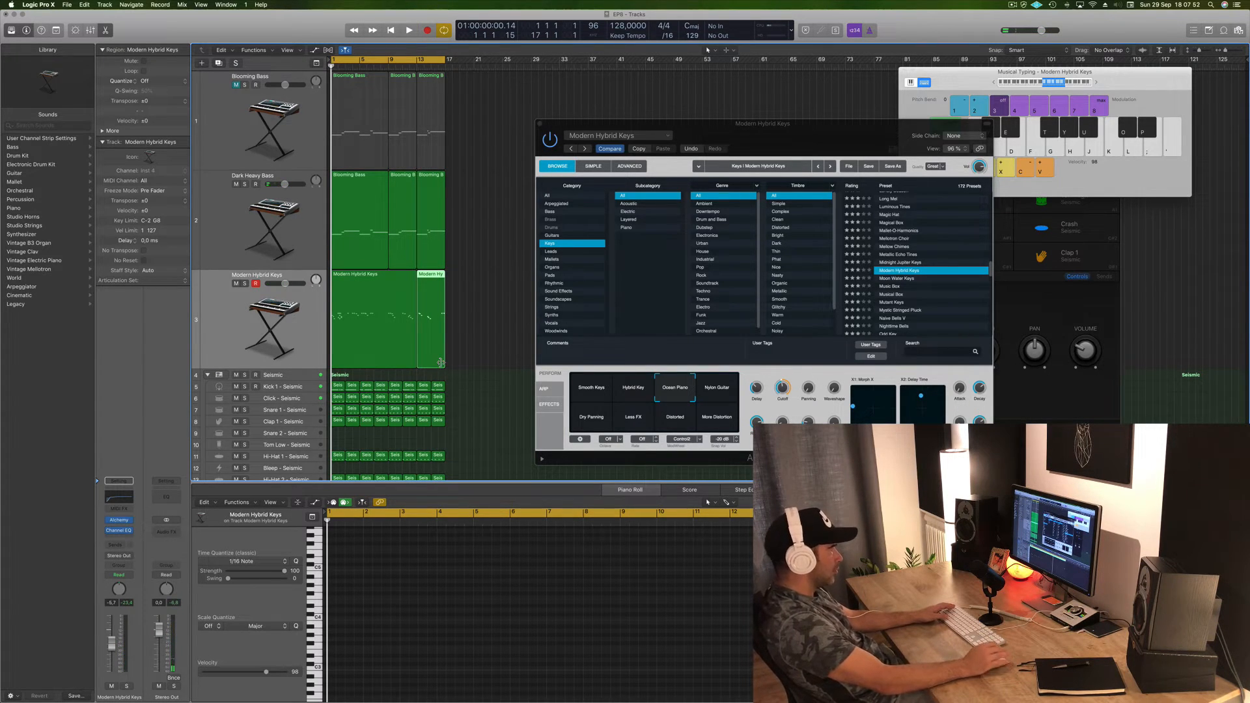
drag(436, 362, 429, 362)
key(space)
Step: Delete the Modern Hybrid Keys region before bar 13 and copy the two-bar region to bar 1
click(402, 284)
key(Delete)
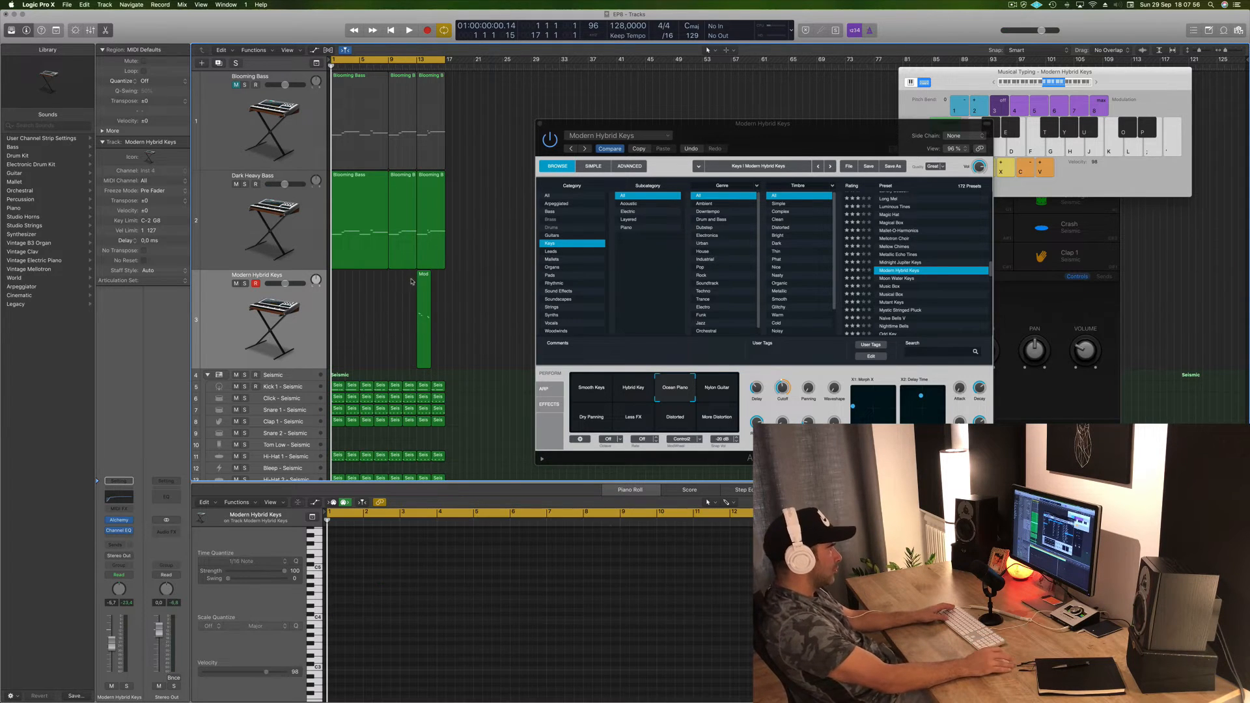
drag(420, 276, 334, 278)
Step: Move the last three notes of the bar 1 region slightly later in the Piano Roll and play the phrase back
key(space)
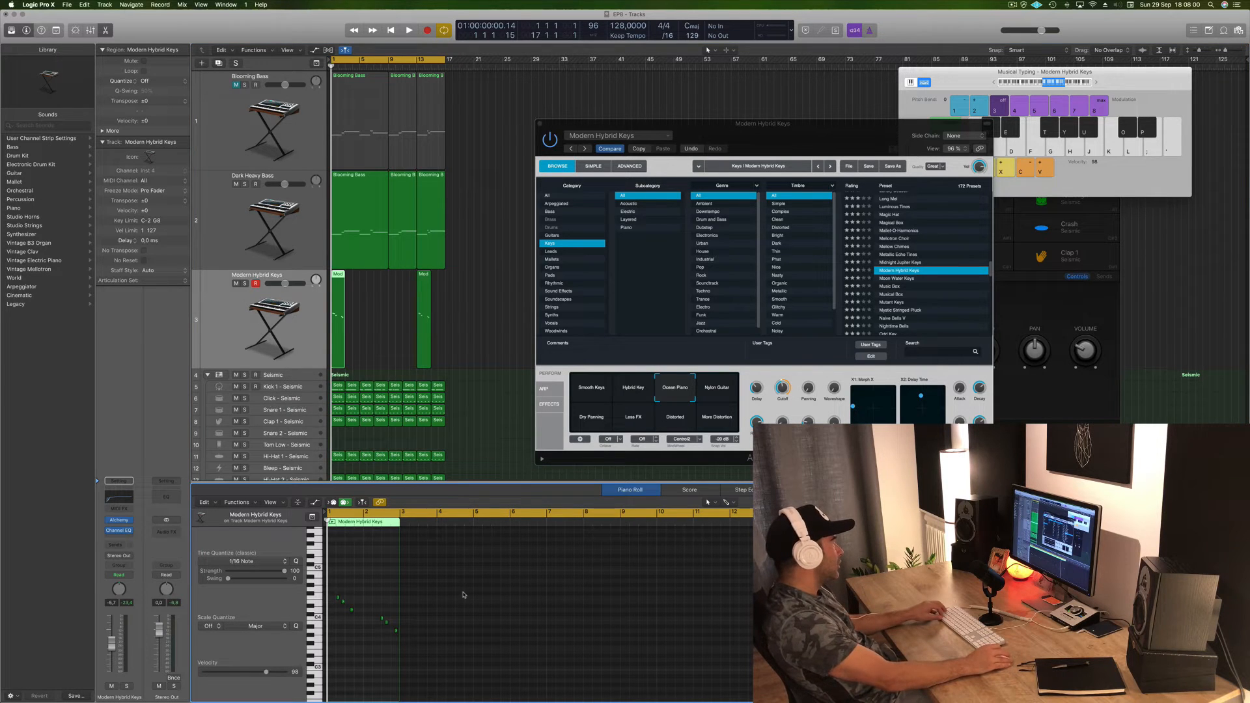
key(space)
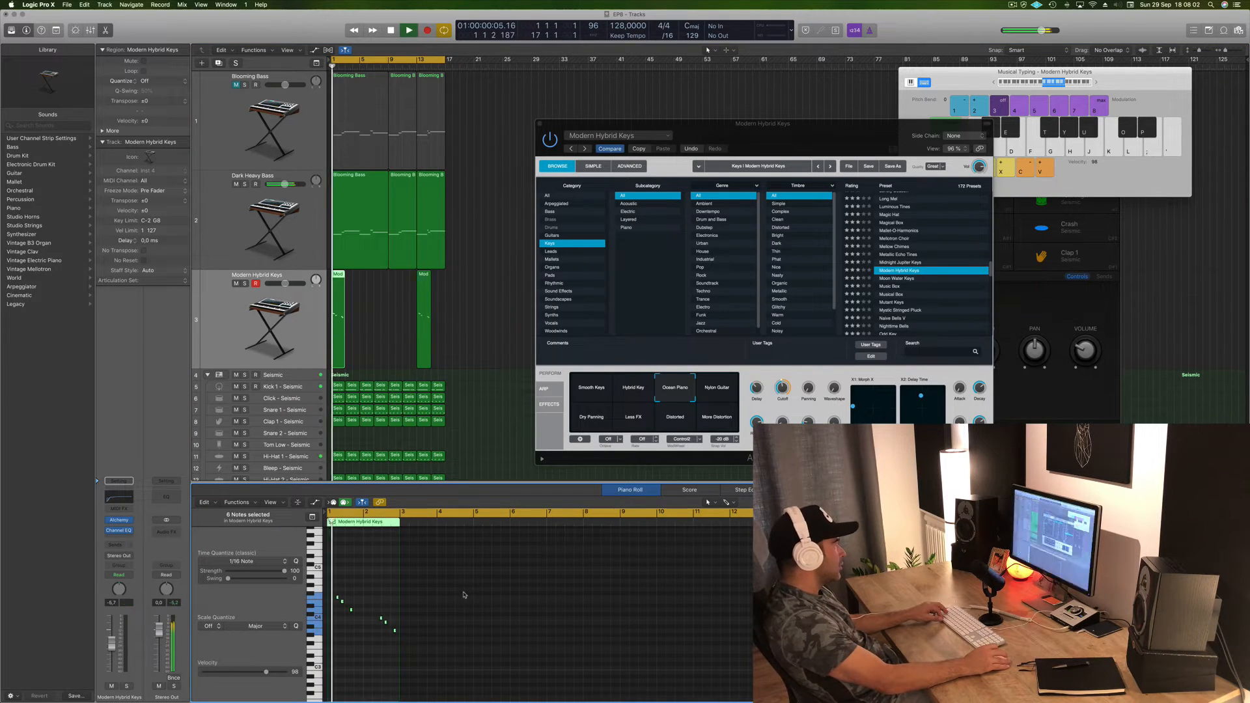
scroll(429, 585, up, 5)
scroll(482, 593, down, 2)
drag(528, 602, 604, 641)
drag(533, 619, 541, 621)
key(space)
scroll(512, 635, left, 3)
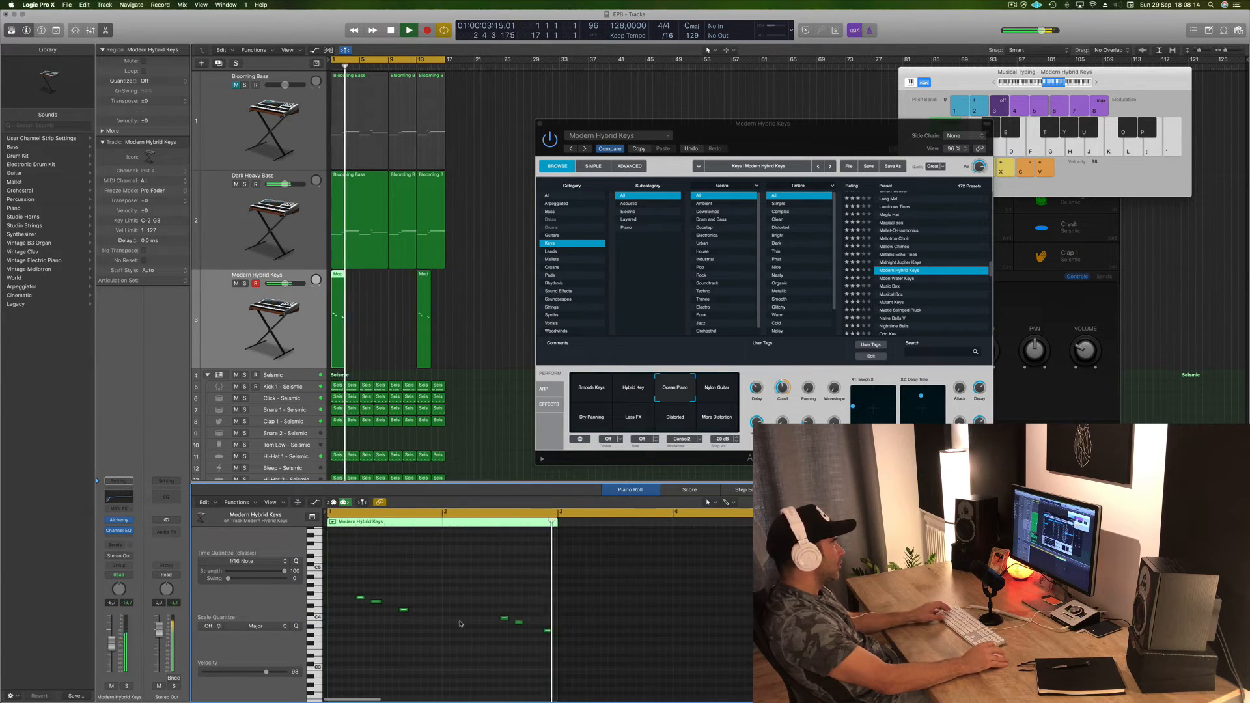
Step: Delete the keys region at bar 13 and duplicate the bar 1 region to bars 3, 5 and 7
click(427, 316)
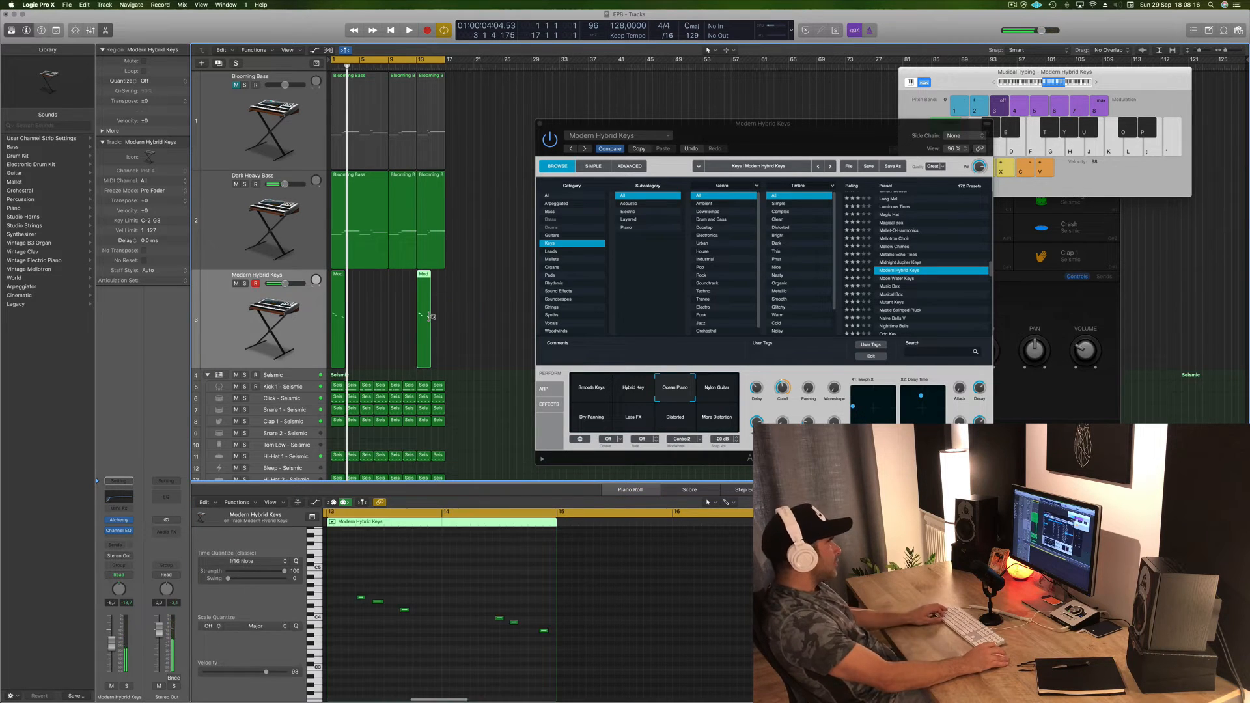
key(Delete)
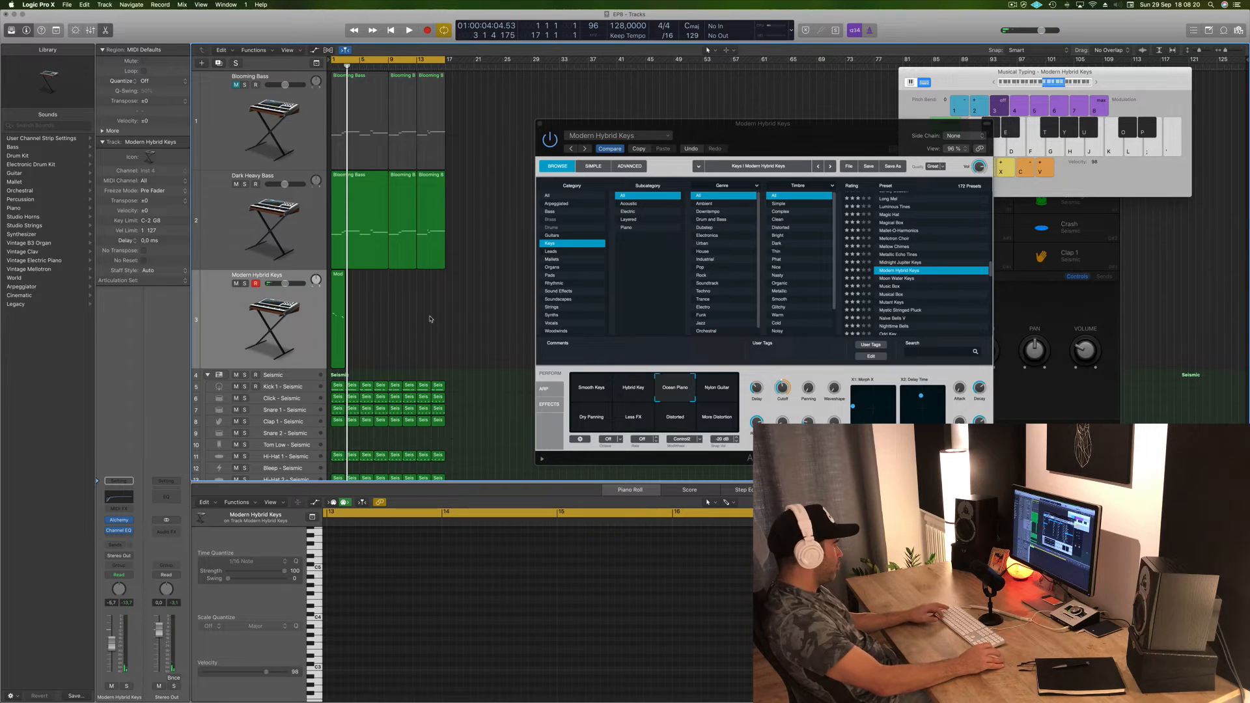
key(space)
click(333, 278)
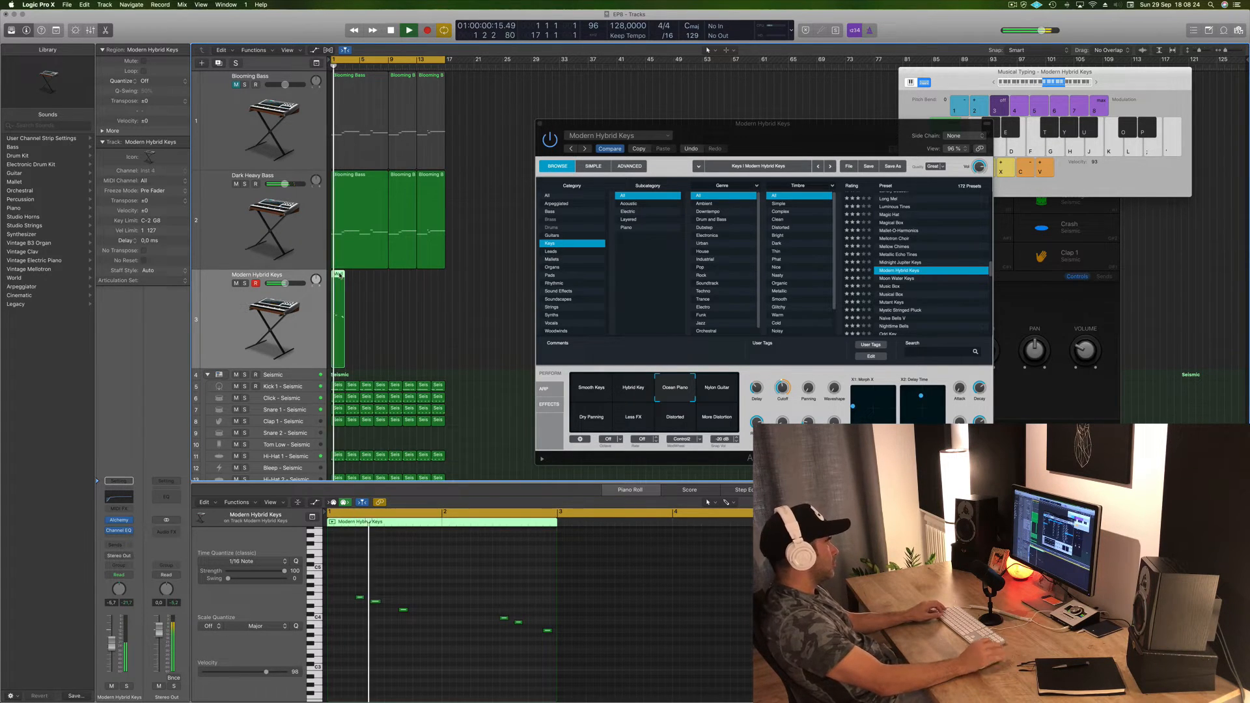
drag(331, 277, 365, 277)
click(465, 332)
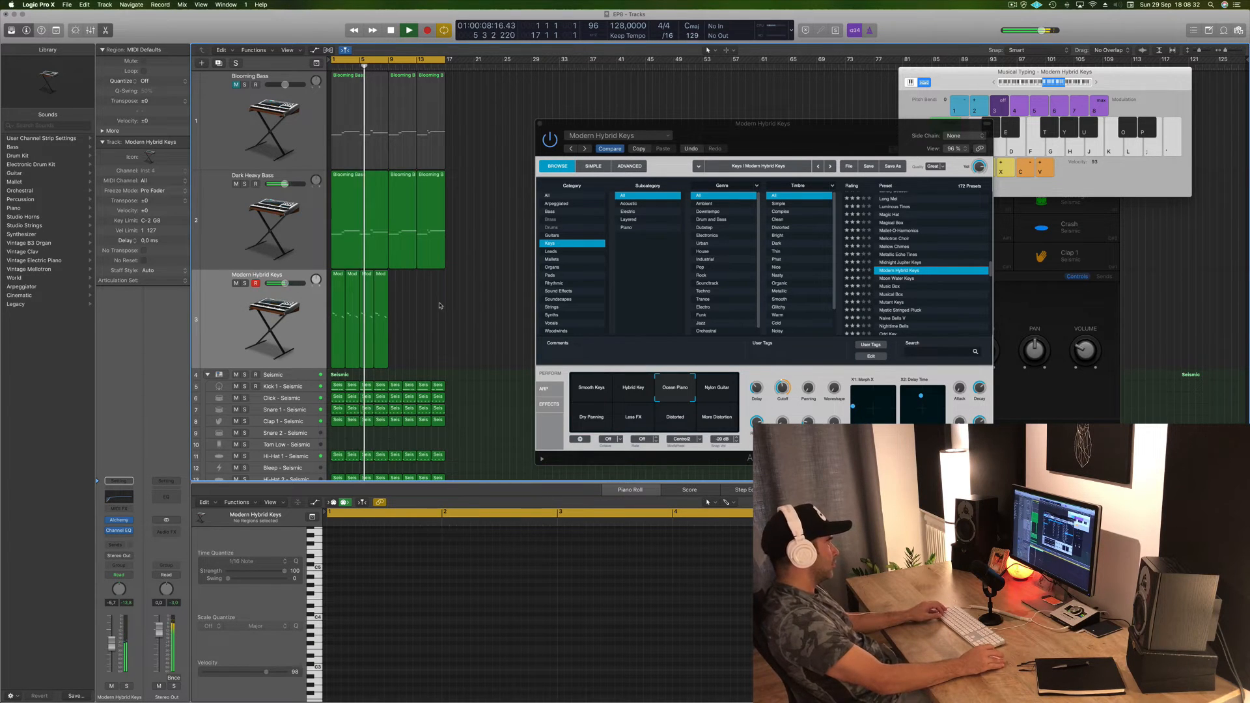
Step: Delete the Modern Hybrid Keys region copies at bars 3 and 7
click(350, 300)
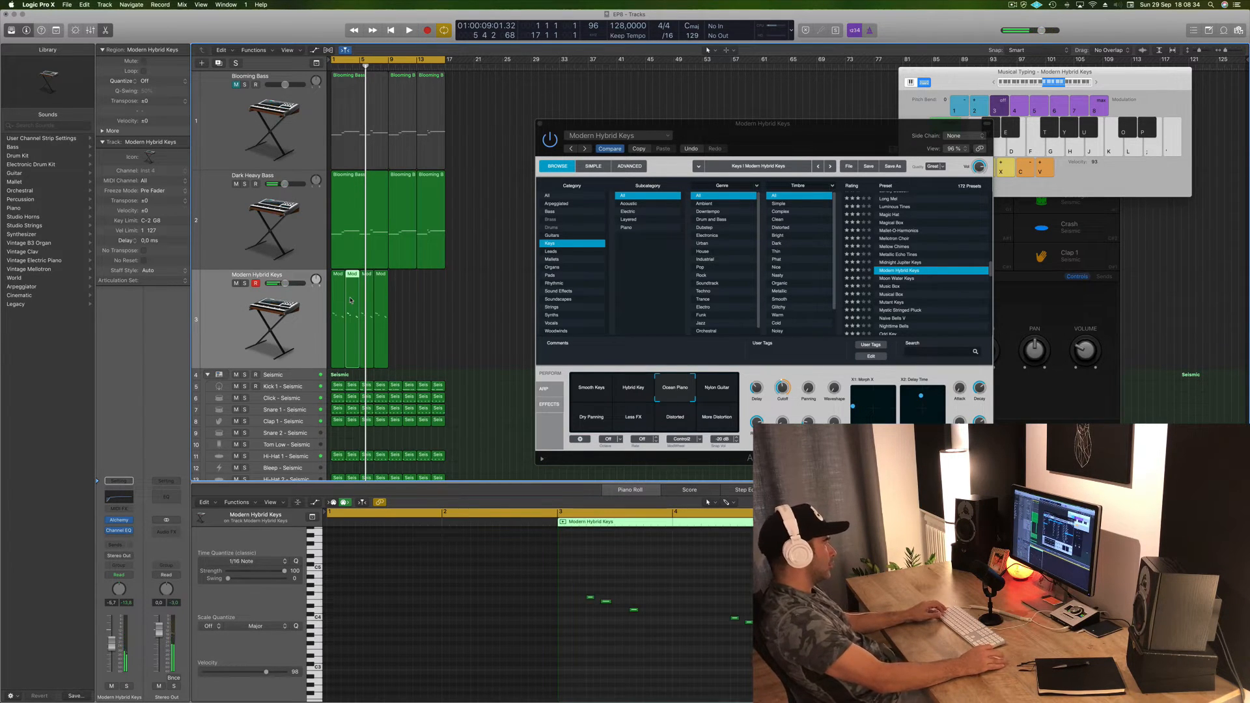
key(Delete)
click(379, 312)
key(Delete)
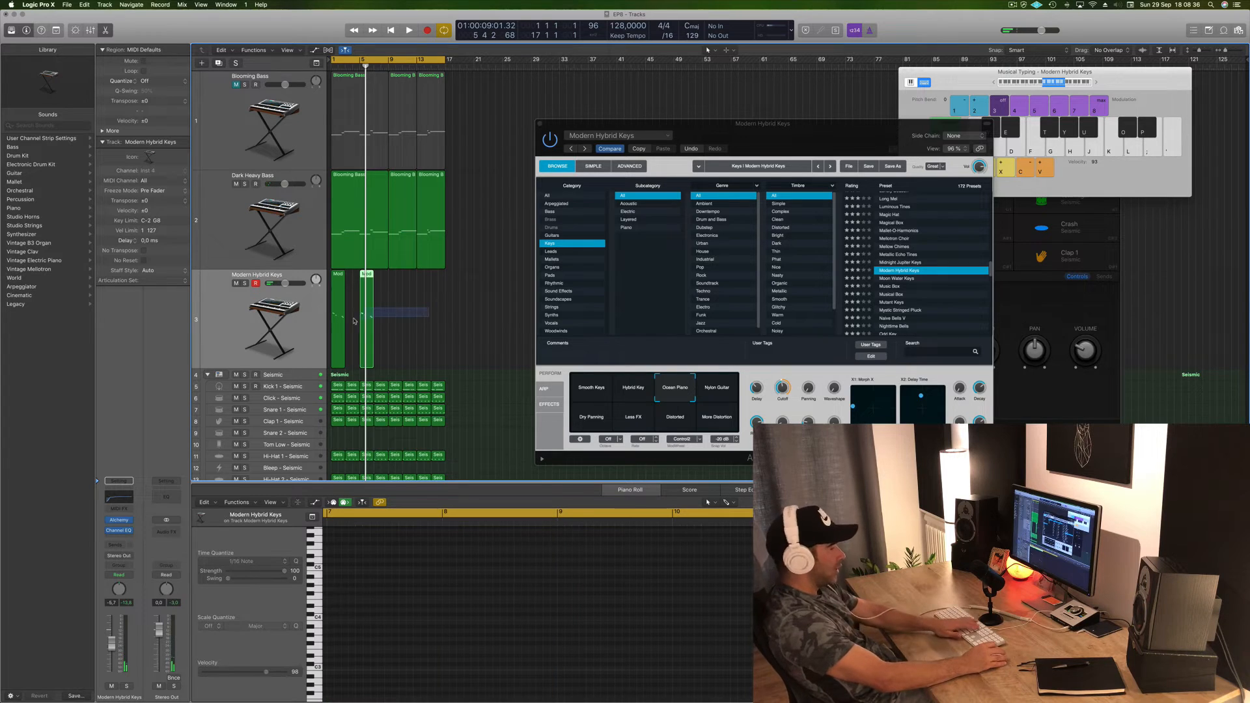
Step: Copy the keys regions at bars 1 and 5 to bars 9 and 13, and play the loop from the start
drag(334, 329, 332, 327)
alt+drag(343, 276, 393, 282)
key(space)
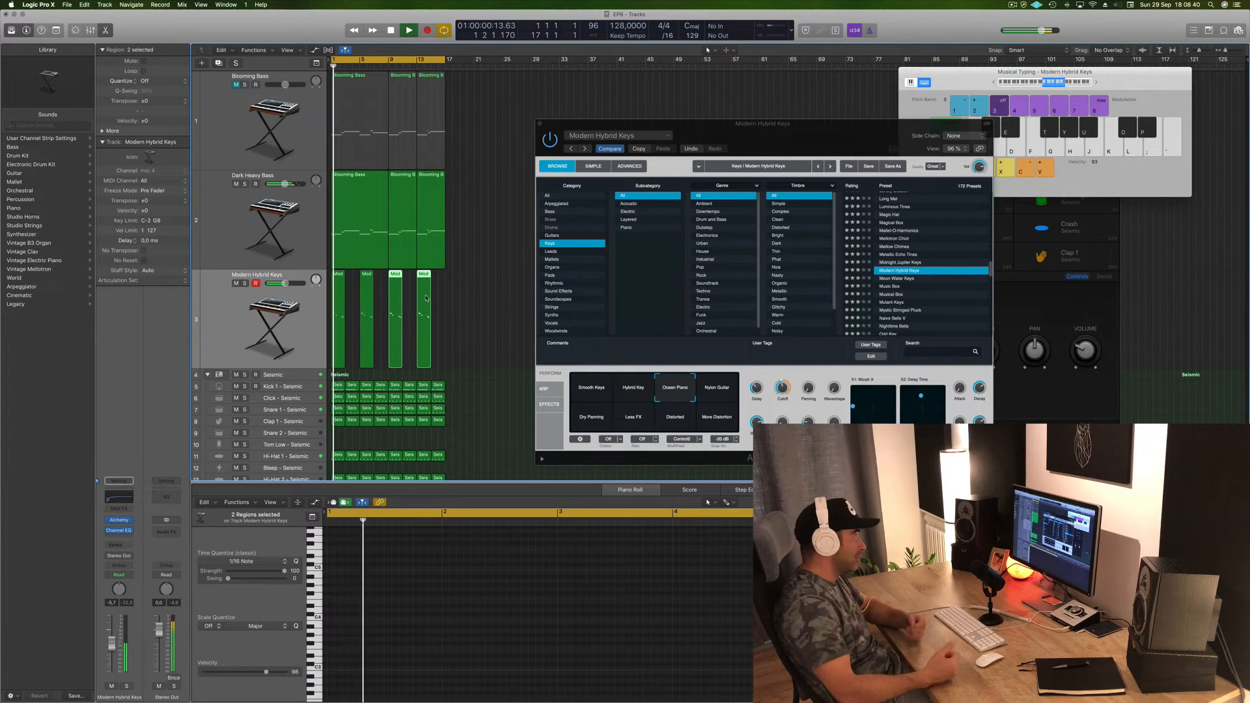
click(471, 298)
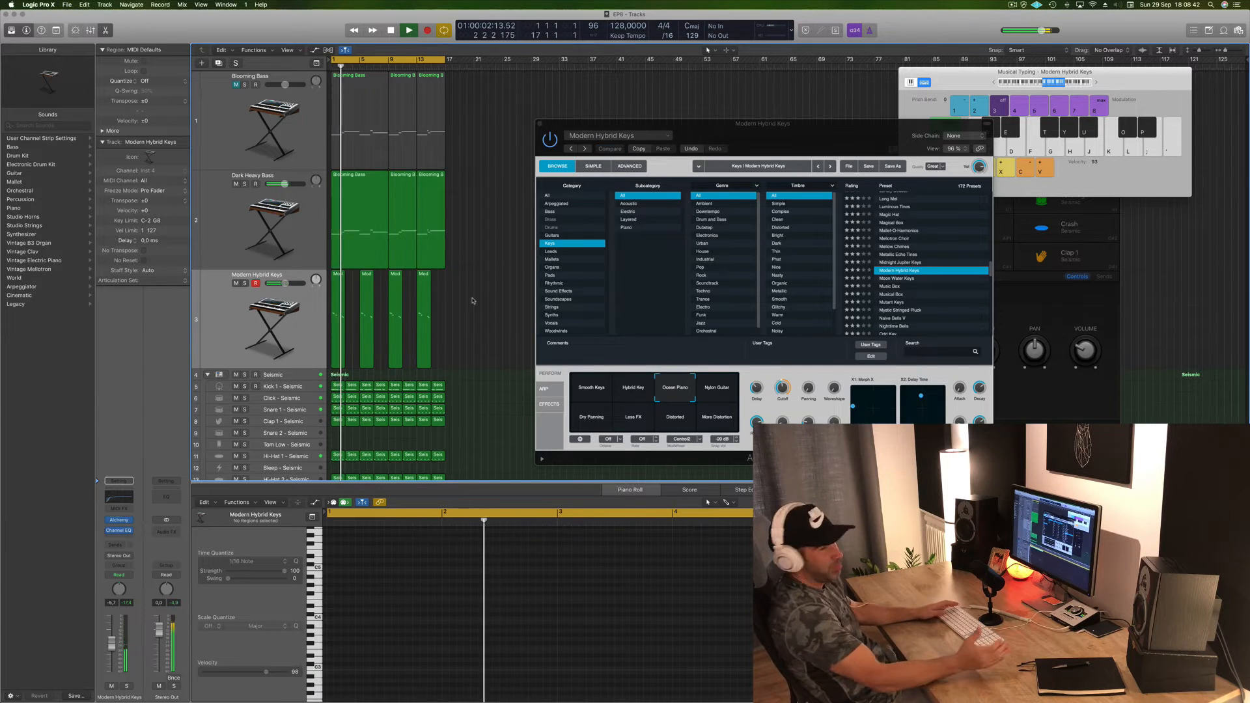
Step: Audition the Hybrid Key variation of the Alchemy preset over the loop and return to Ocean Piano
click(308, 339)
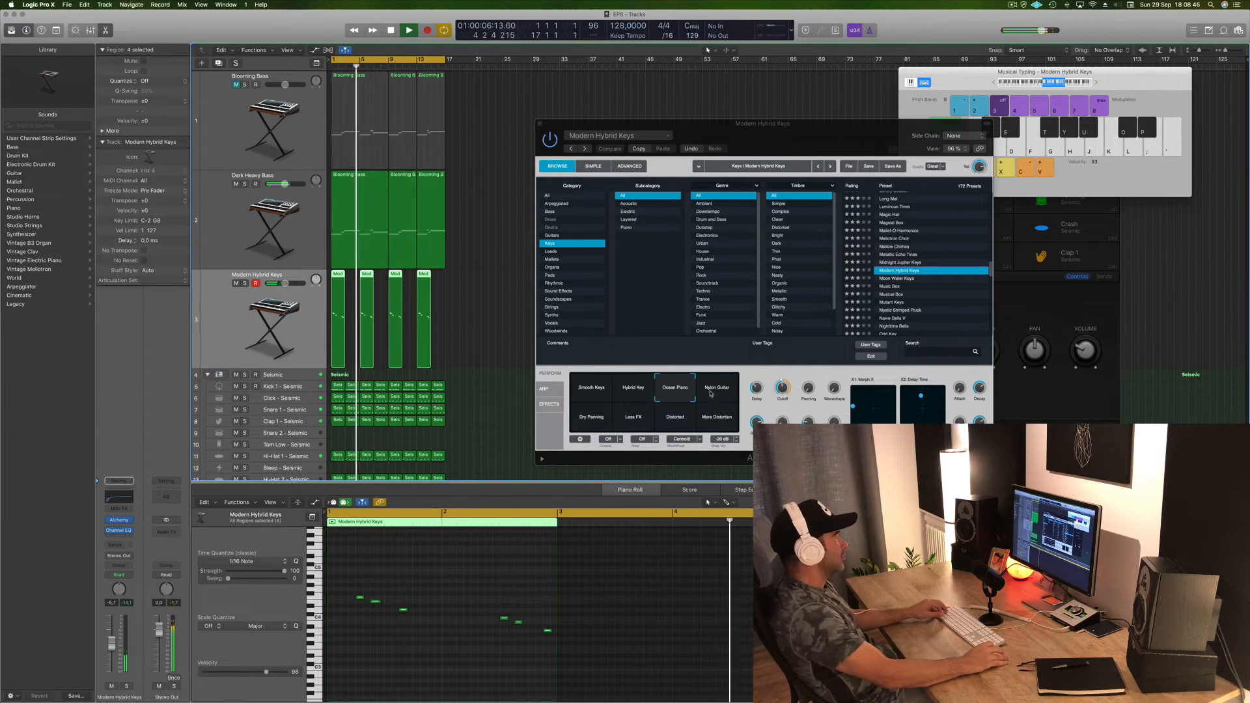
click(626, 391)
key(space)
key(space)
click(669, 391)
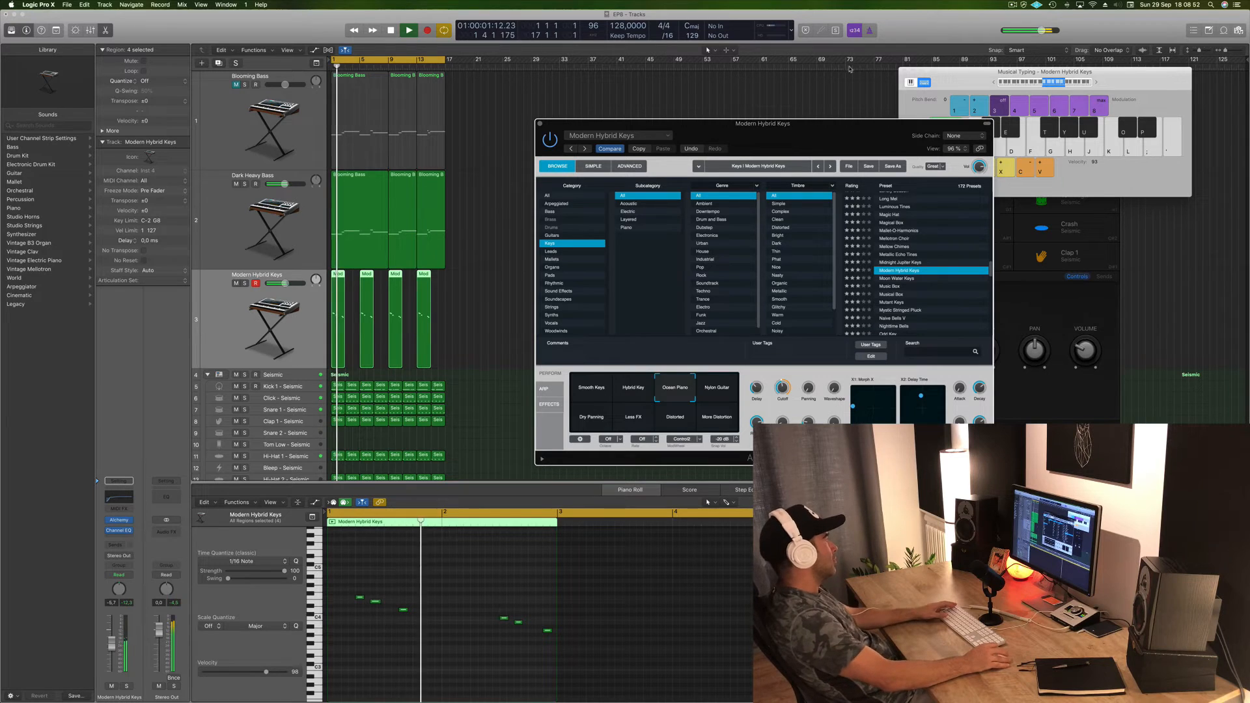
Step: Move the Alchemy window up to uncover all its performance controls, and select the Modern Hybrid Keys track with its regions
click(713, 81)
drag(798, 134, 808, 58)
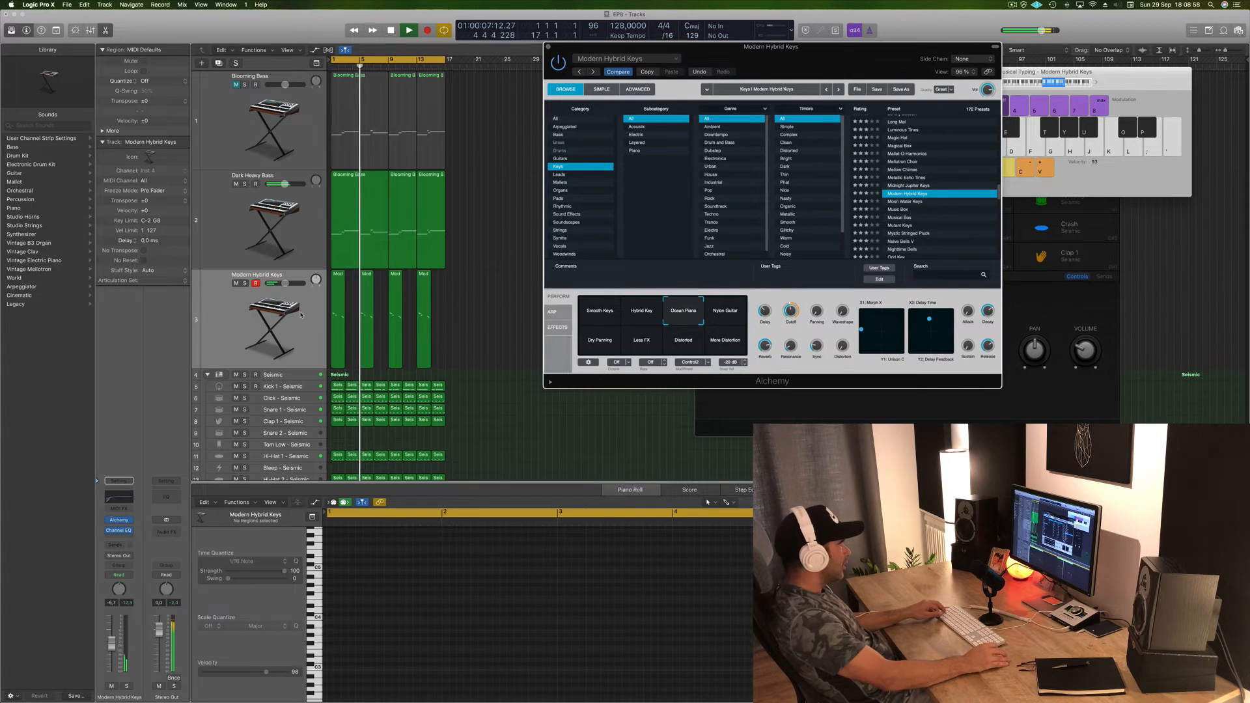
click(293, 335)
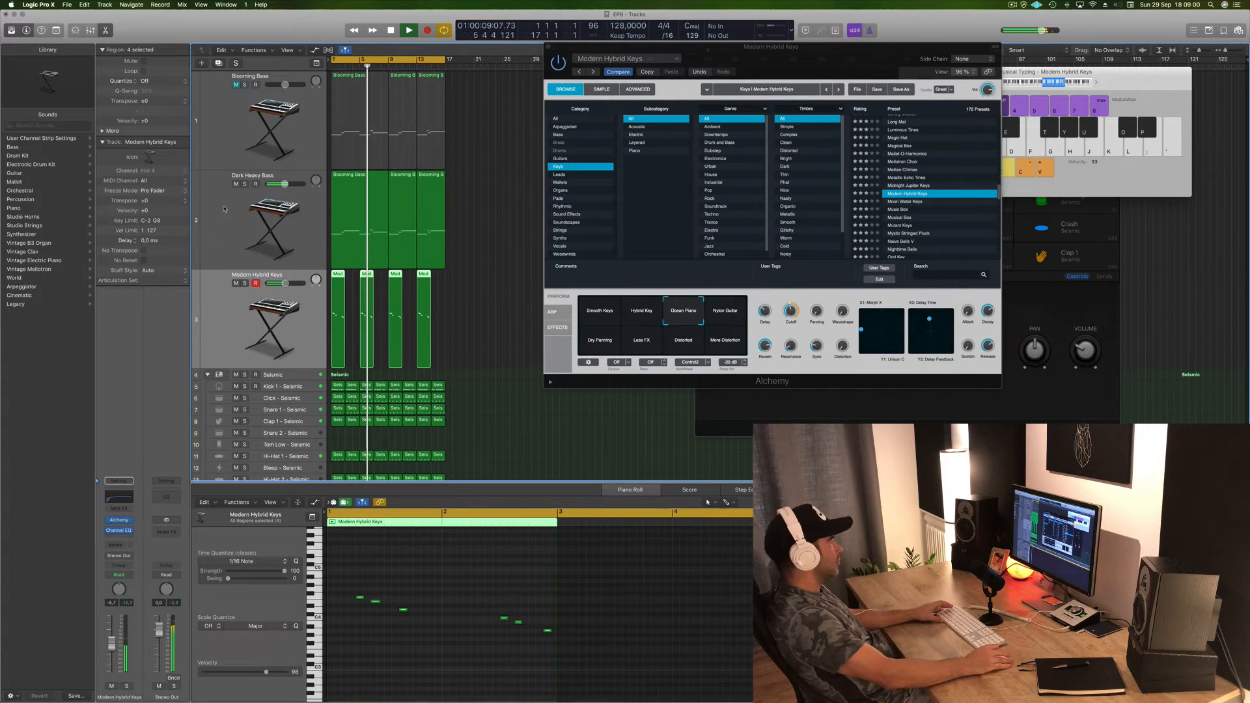
Step: Add a new instrument track below Modern Hybrid Keys with duplicate settings, stop playback, and move the Alchemy window aside
key(super+d)
key(space)
drag(808, 62, 880, 29)
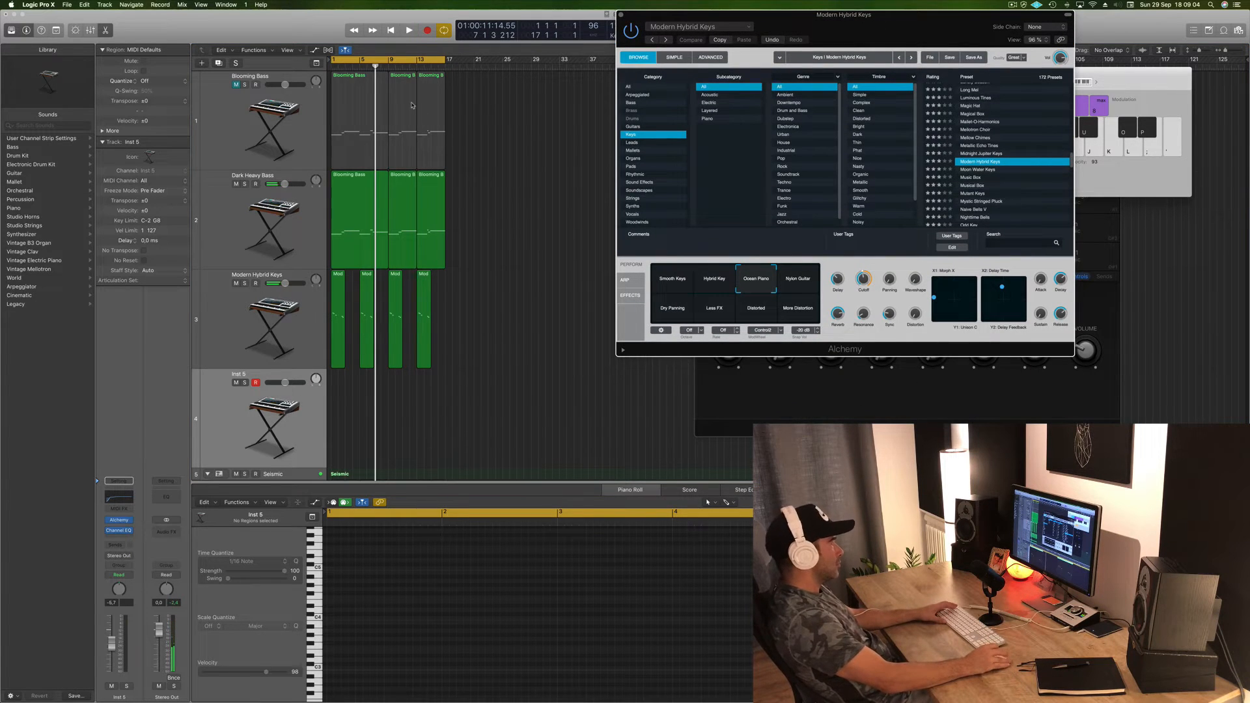
Step: Copy the first Blooming Bass region onto the new Inst 5 track at bar 1
click(336, 212)
drag(336, 211, 329, 431)
scroll(435, 625, left, 3)
scroll(440, 558, down, 1)
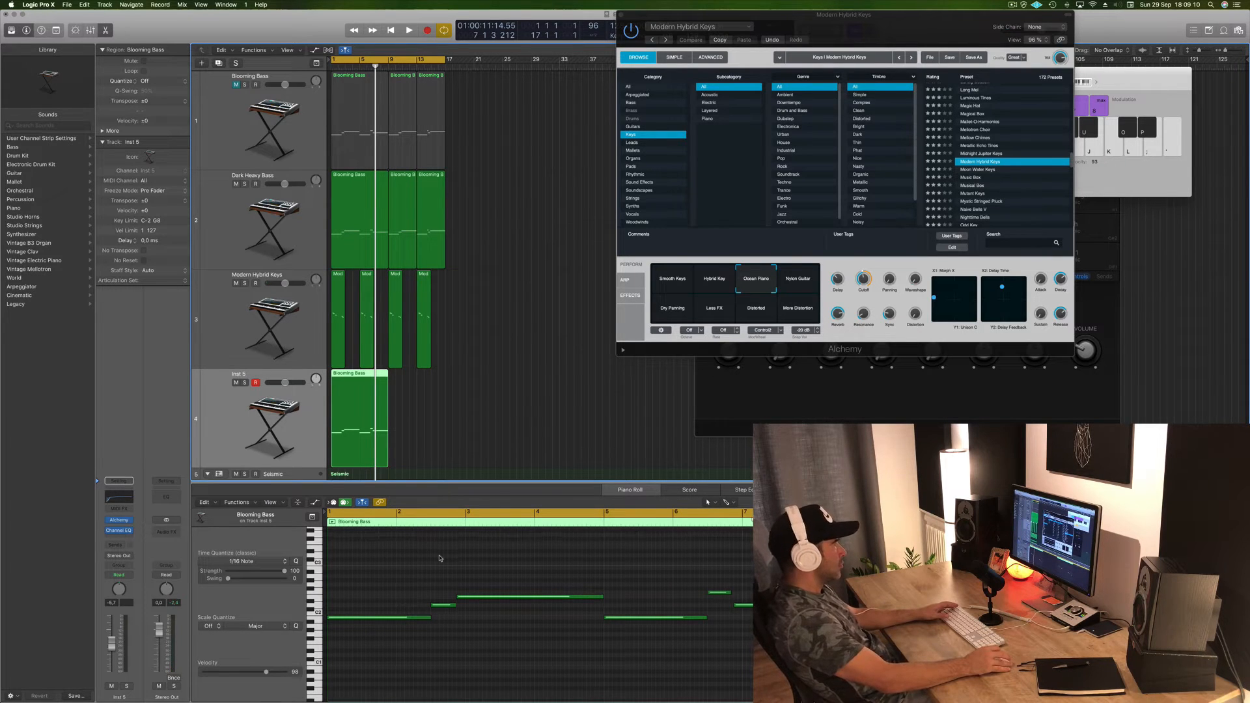
Step: Delete the short passing notes in the copied region and stretch the remaining notes to fill two full bars each
drag(439, 559, 440, 613)
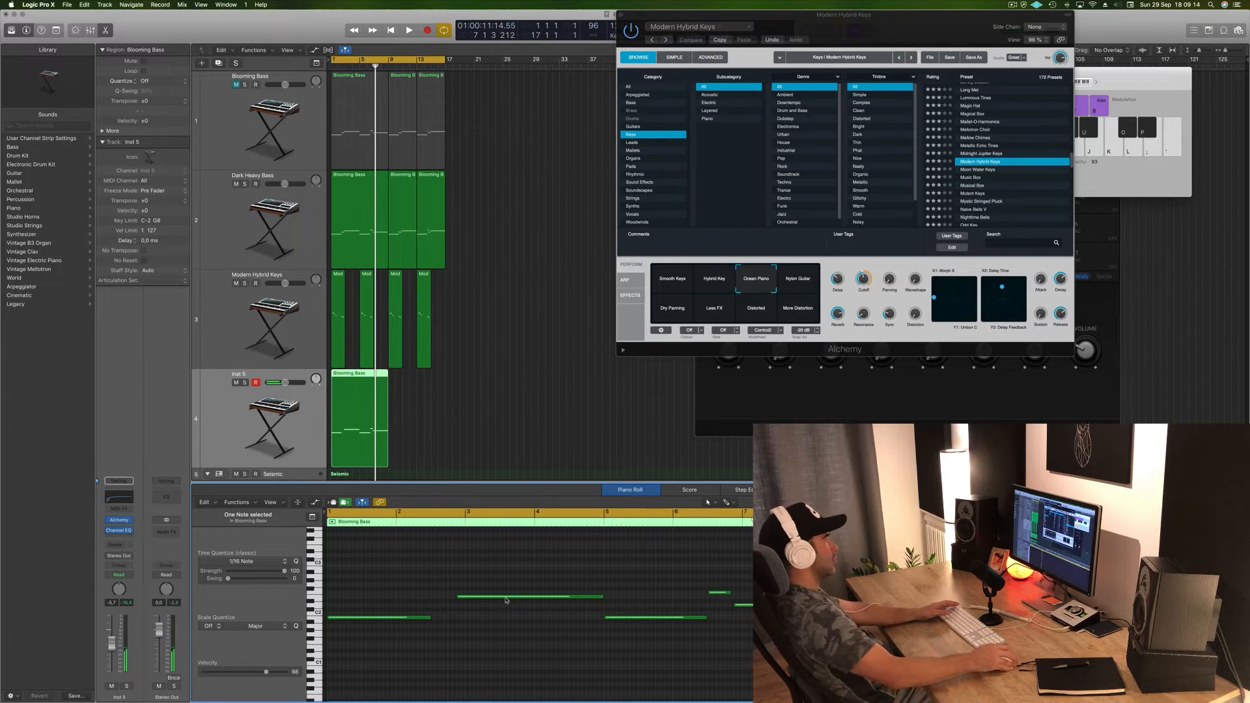
drag(505, 598, 516, 598)
click(644, 596)
drag(610, 595, 603, 597)
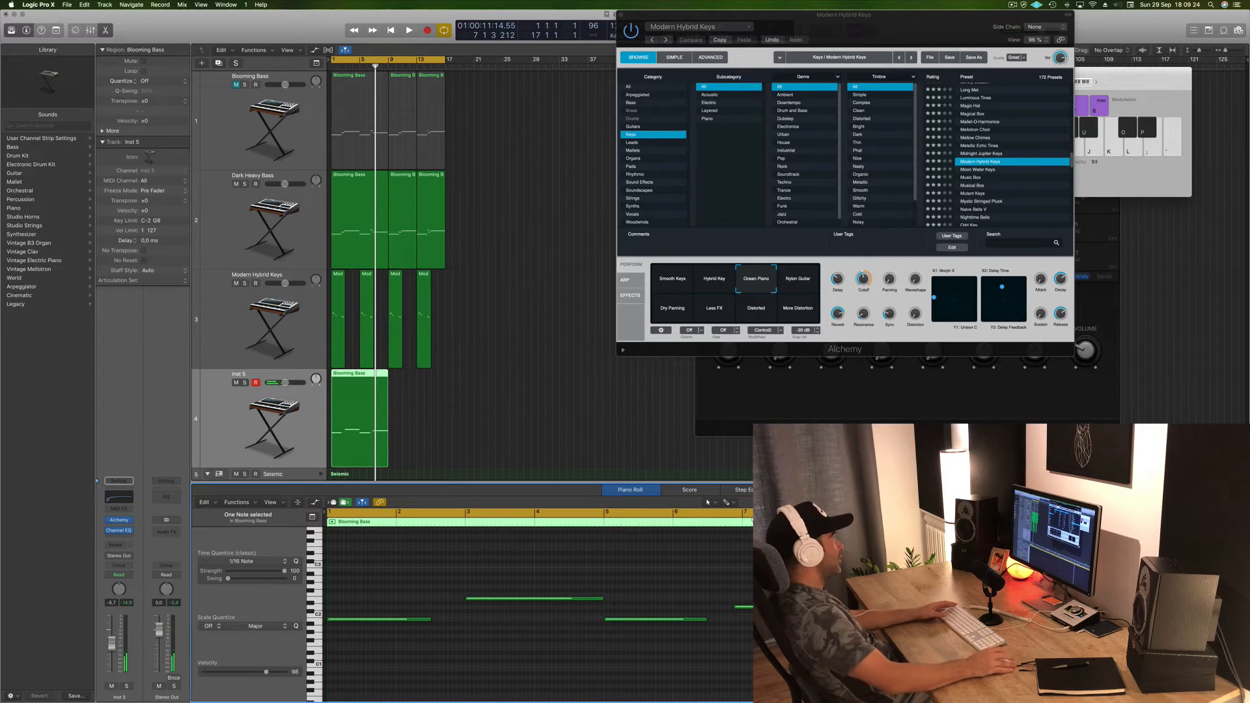
drag(428, 617, 462, 619)
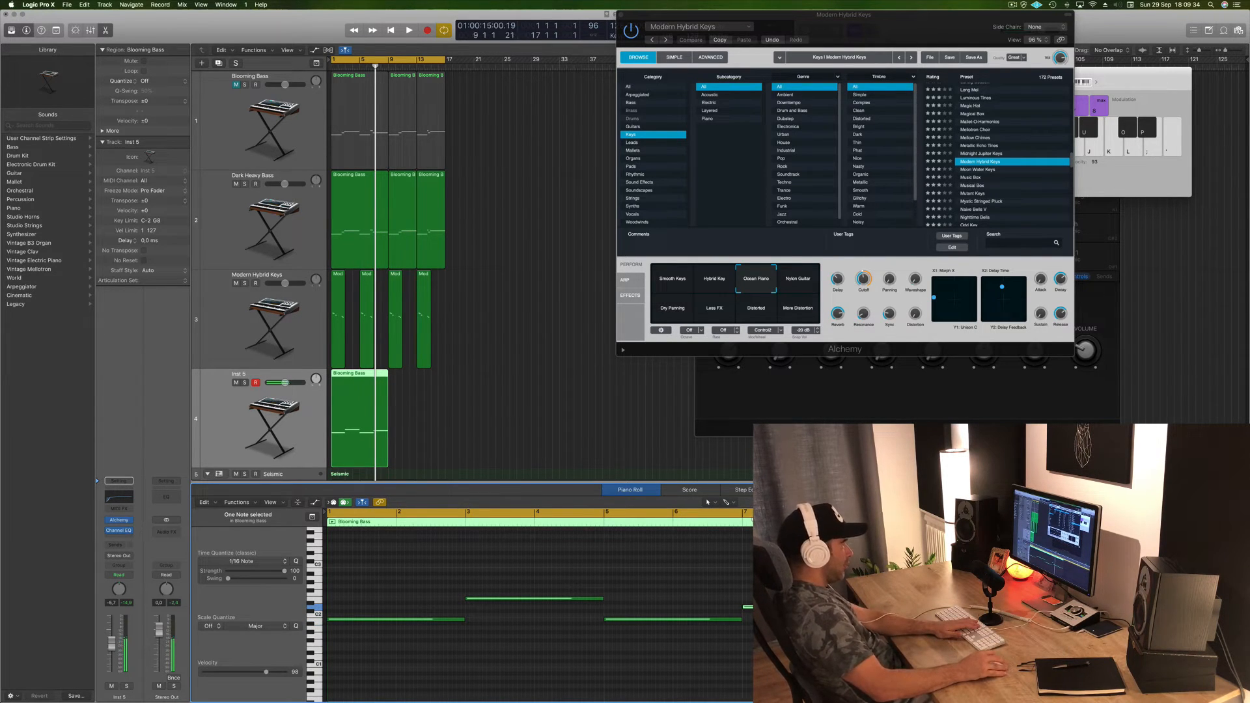
Step: Play from the start and replace Alchemy on the Inst 5 track with the stereo Retro Synth
key(Return)
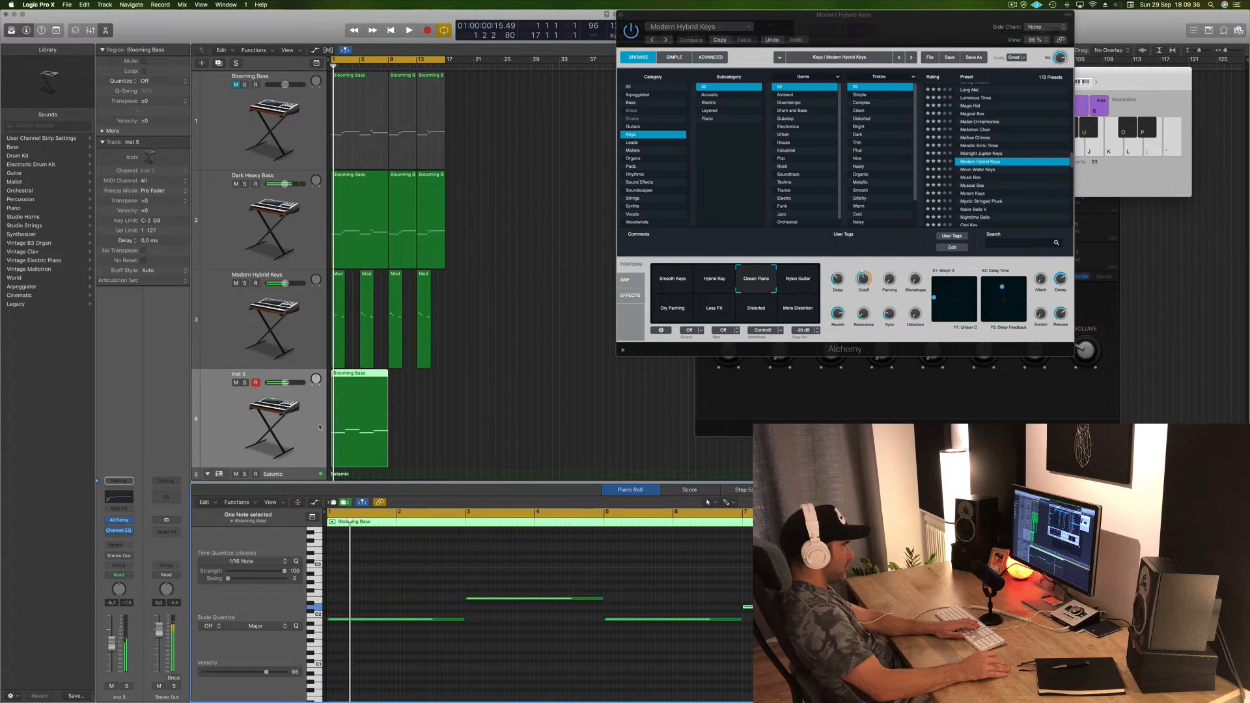
click(129, 518)
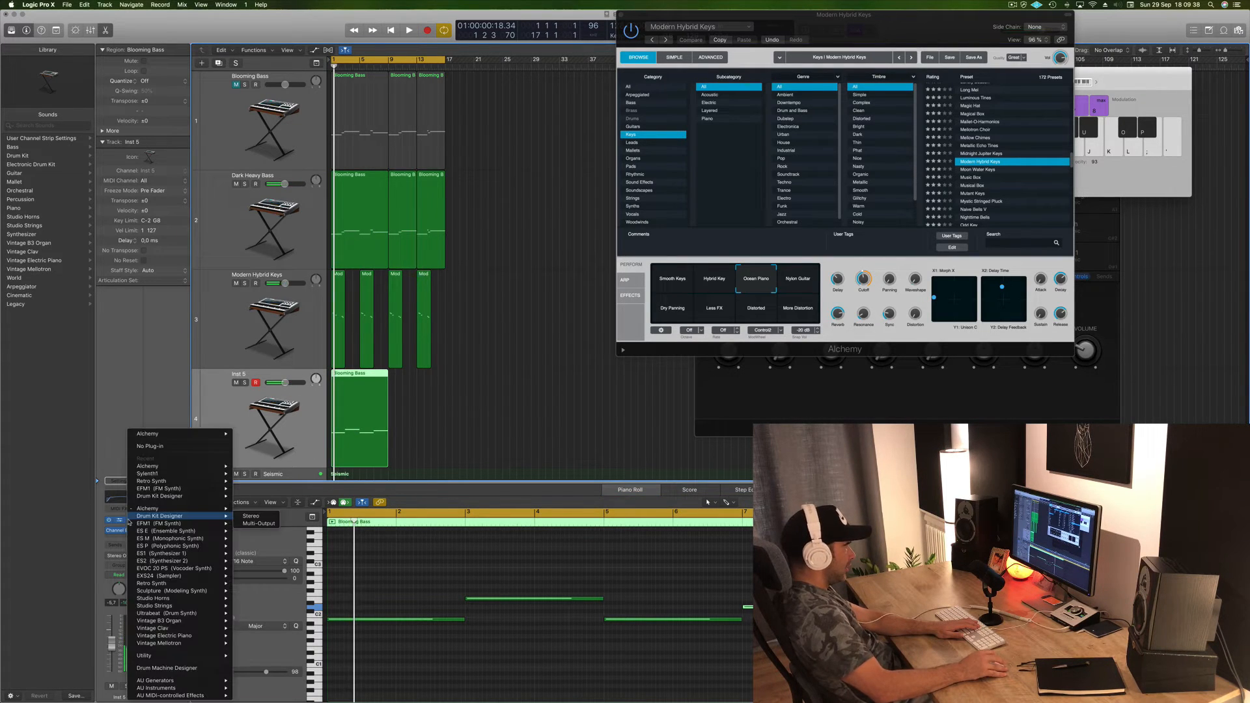
mouse_move(167, 569)
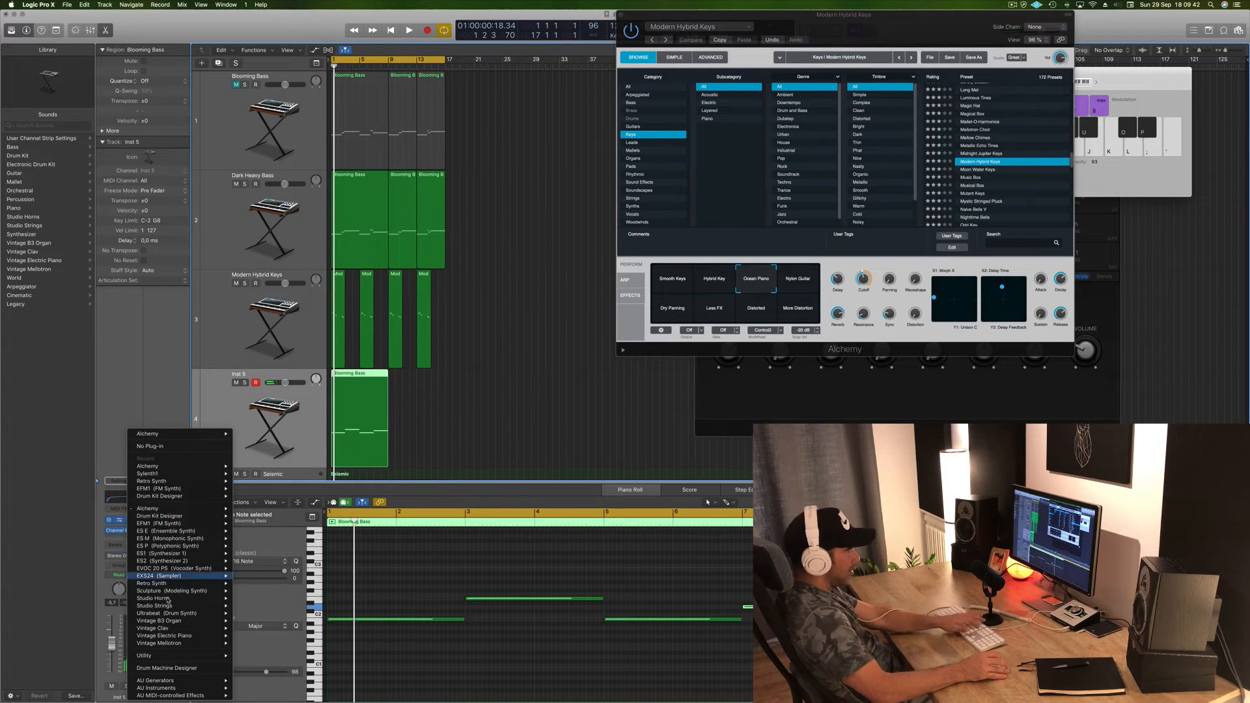
mouse_move(167, 599)
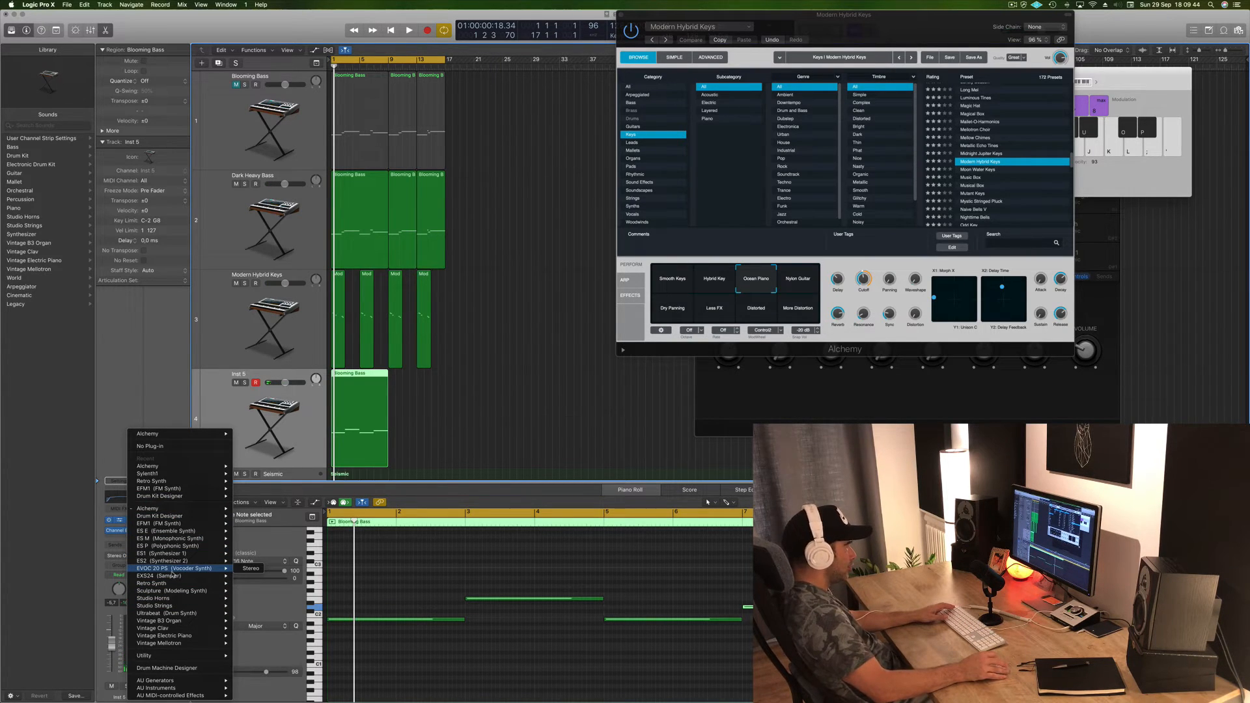
mouse_move(176, 524)
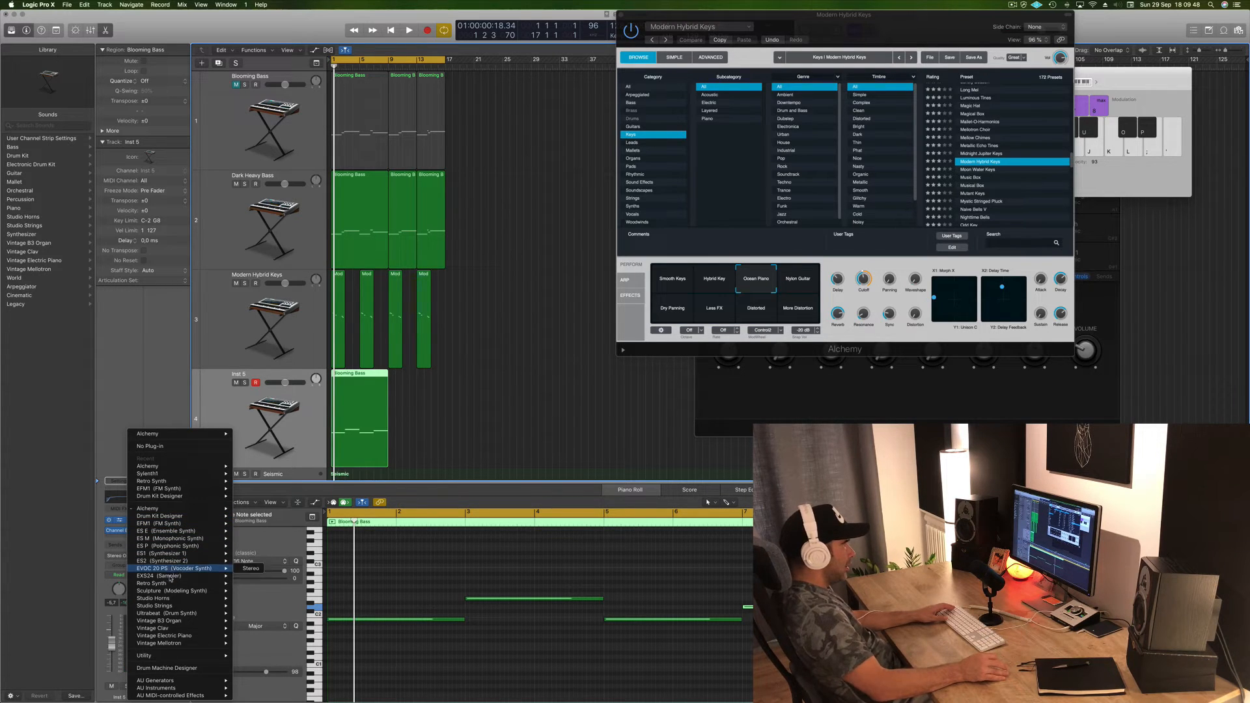
click(251, 584)
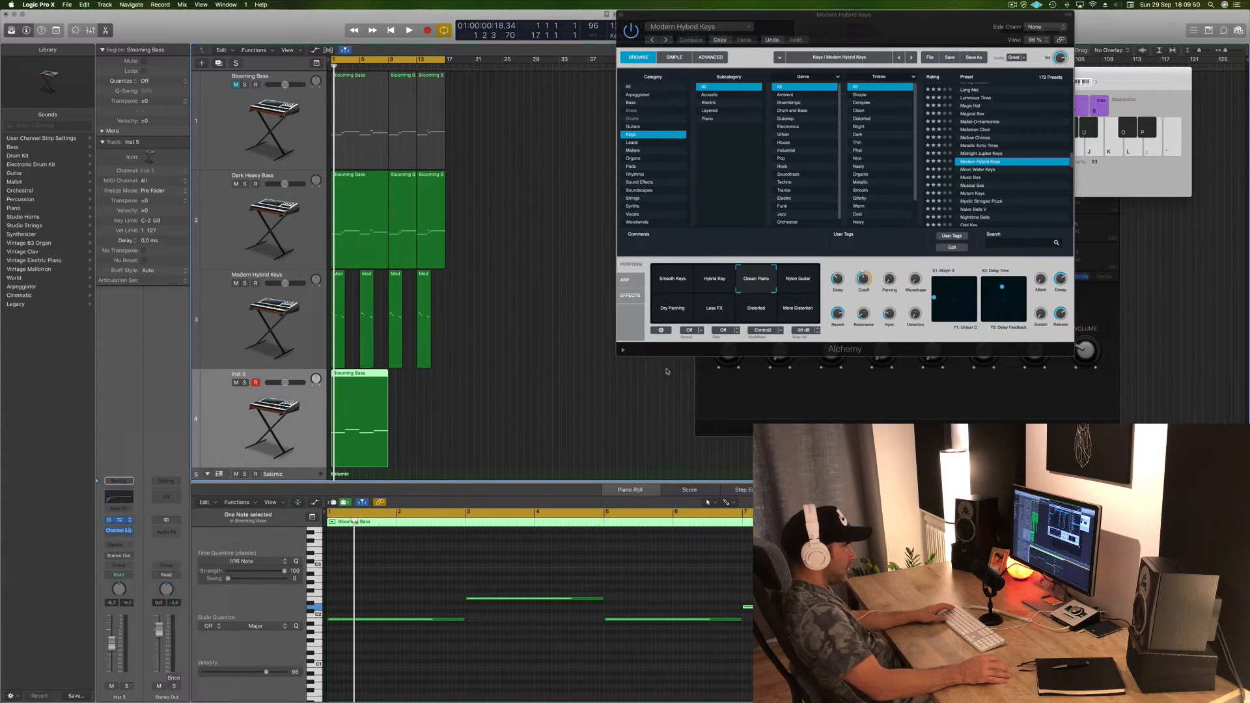
Step: Audition the Retro Synth over the loop, lower the Inst 5 volume to about -11 dB, and move the synth window aside
key(space)
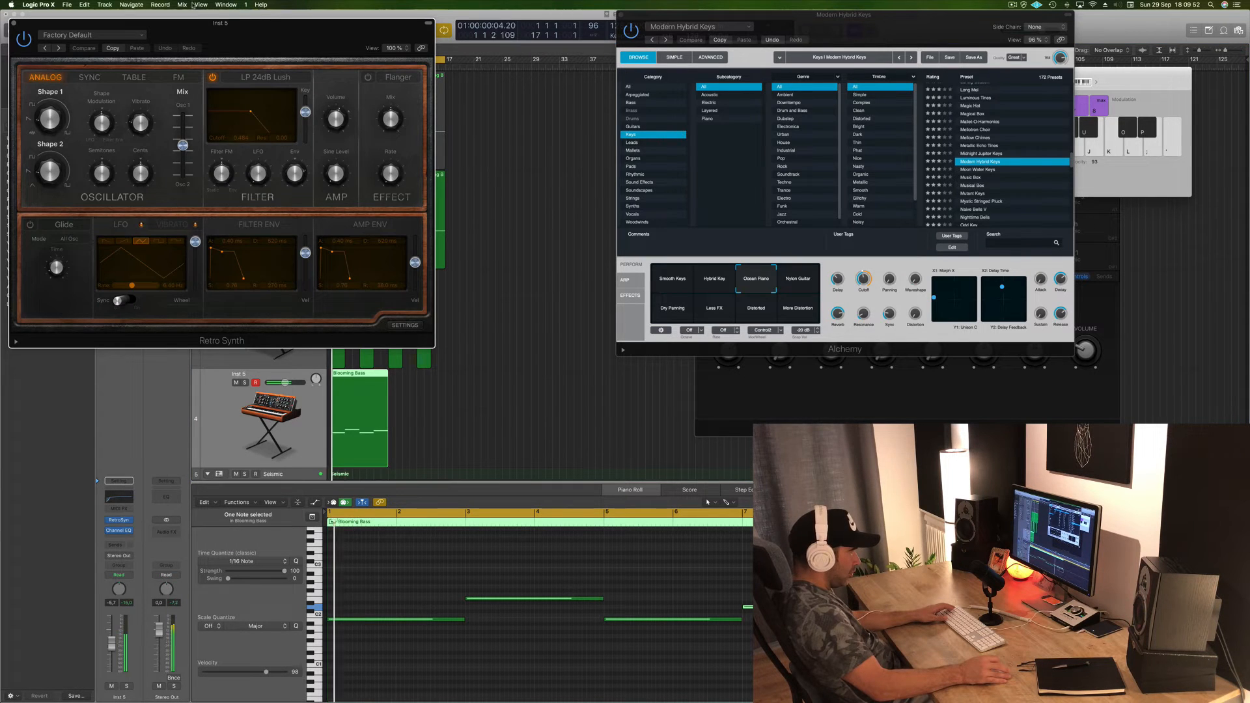
drag(268, 29, 843, 77)
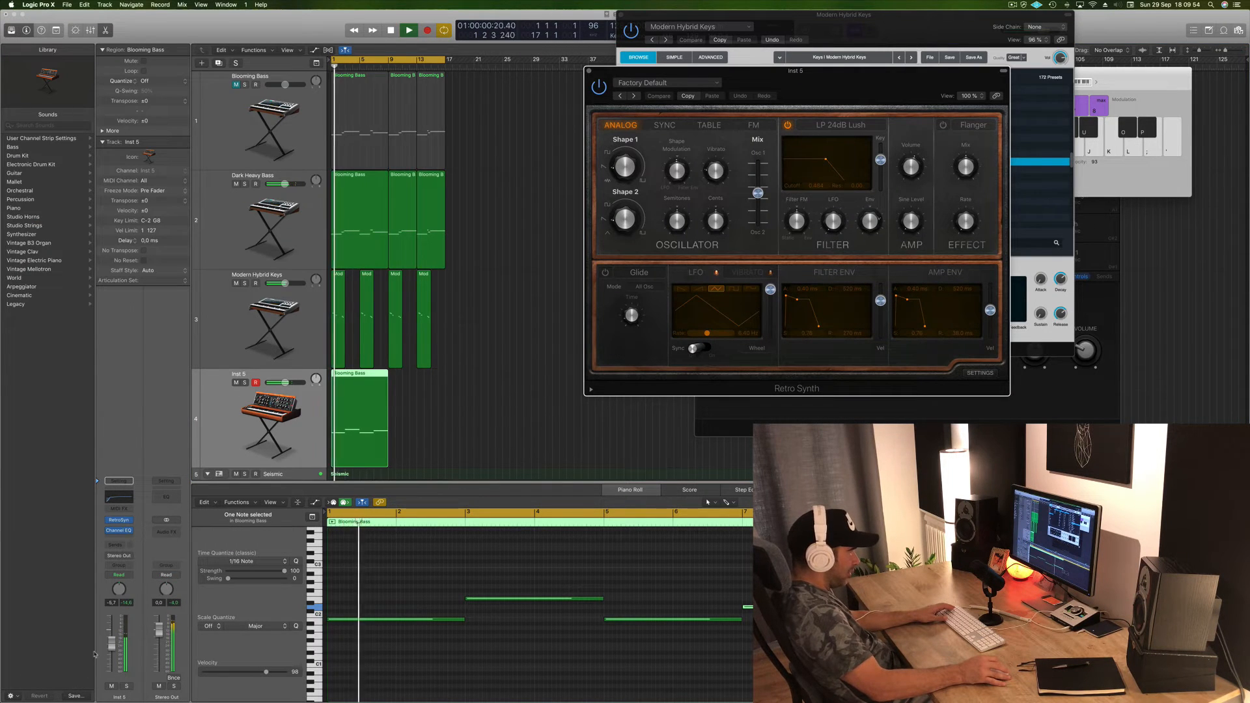
drag(111, 648, 111, 651)
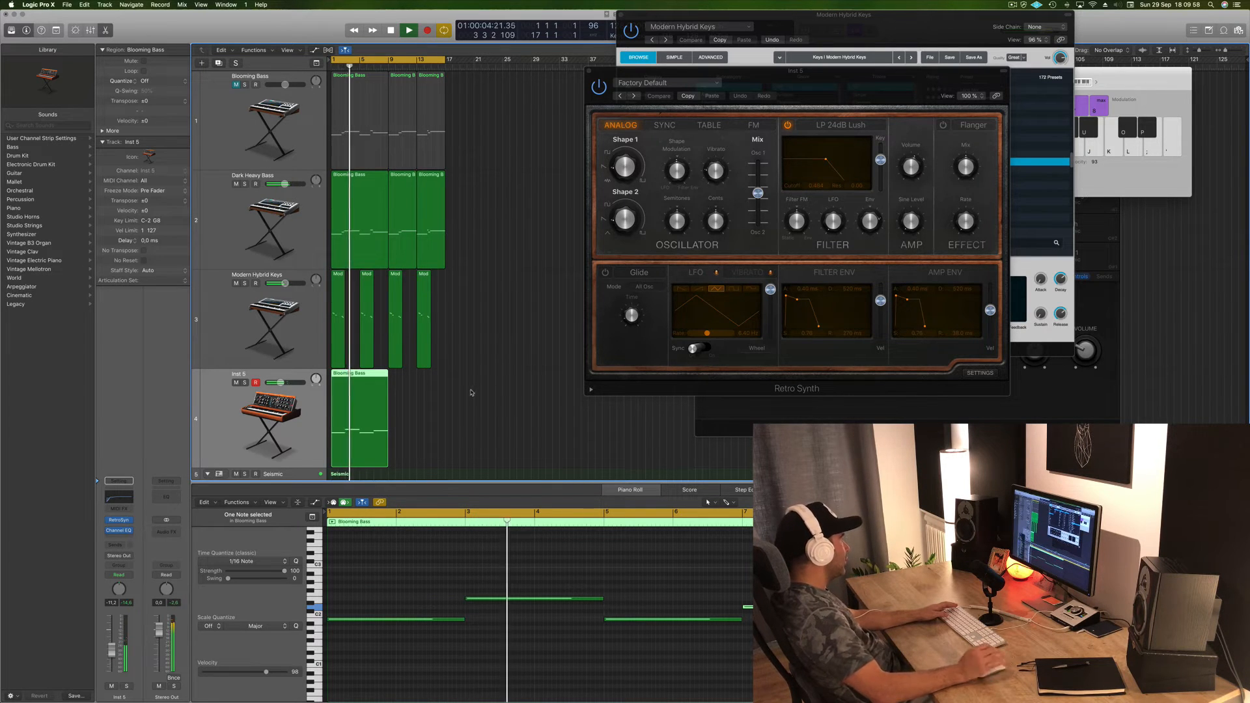
key(space)
drag(919, 93, 853, 98)
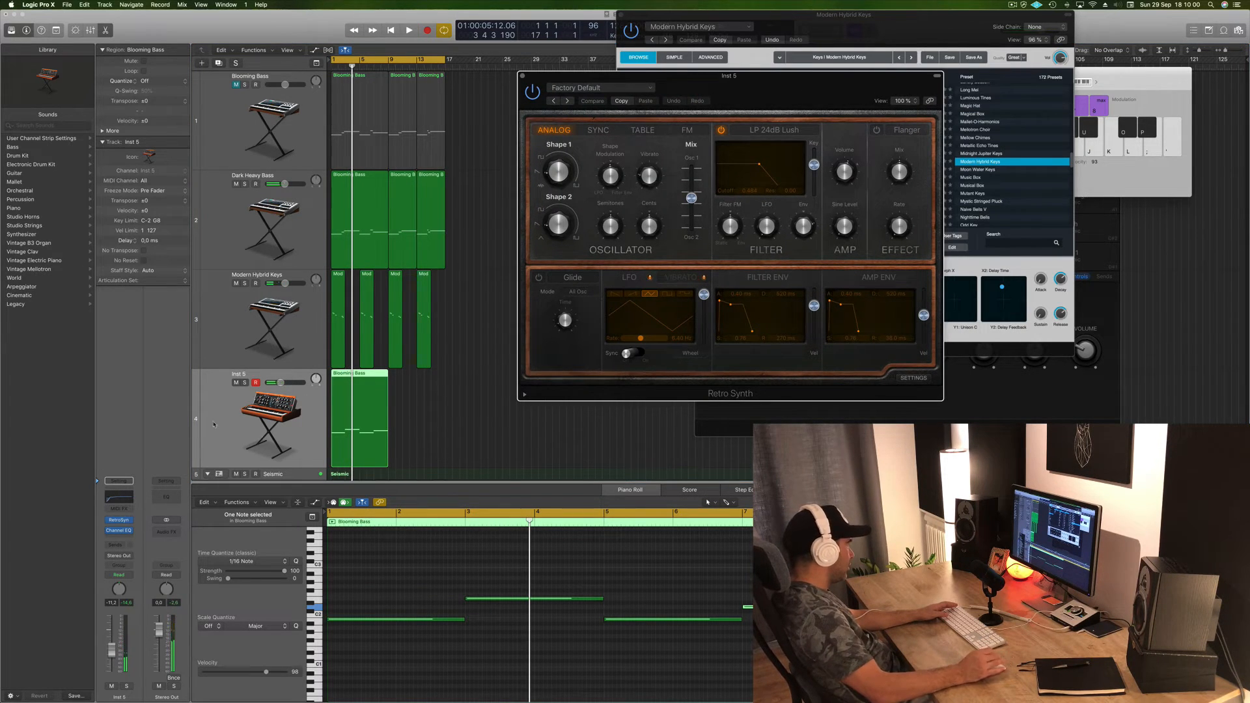
Step: Insert the Arpeggiator MIDI effect on the Inst 5 track
click(130, 512)
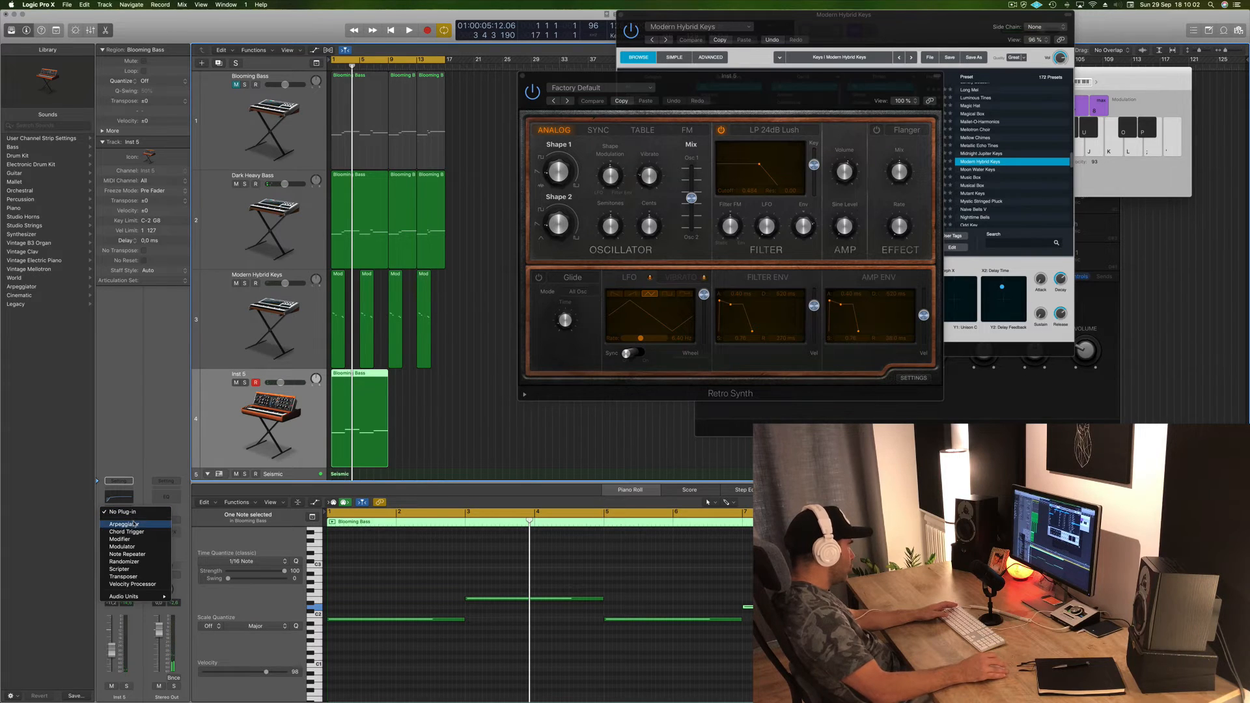
click(133, 524)
key(space)
Step: Select all four notes in the Inst 5 region and copy them one octave higher
drag(422, 581, 762, 650)
scroll(494, 645, down, 2)
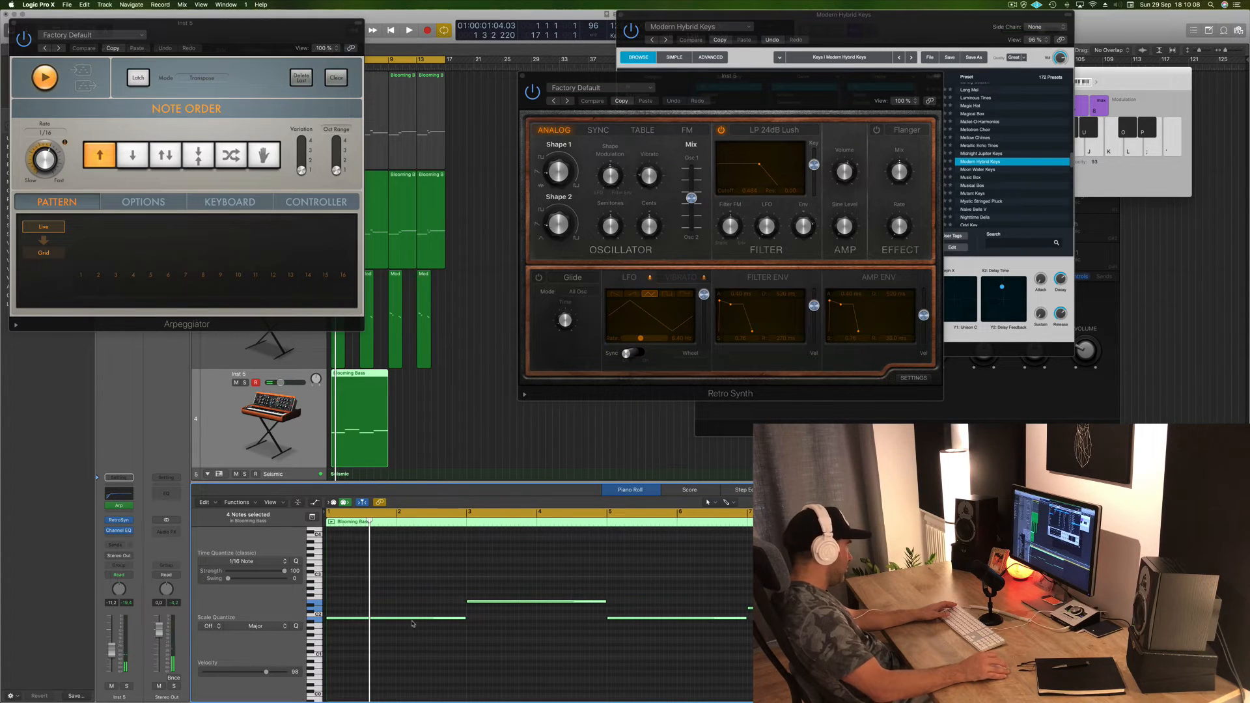
drag(415, 620, 415, 578)
key(space)
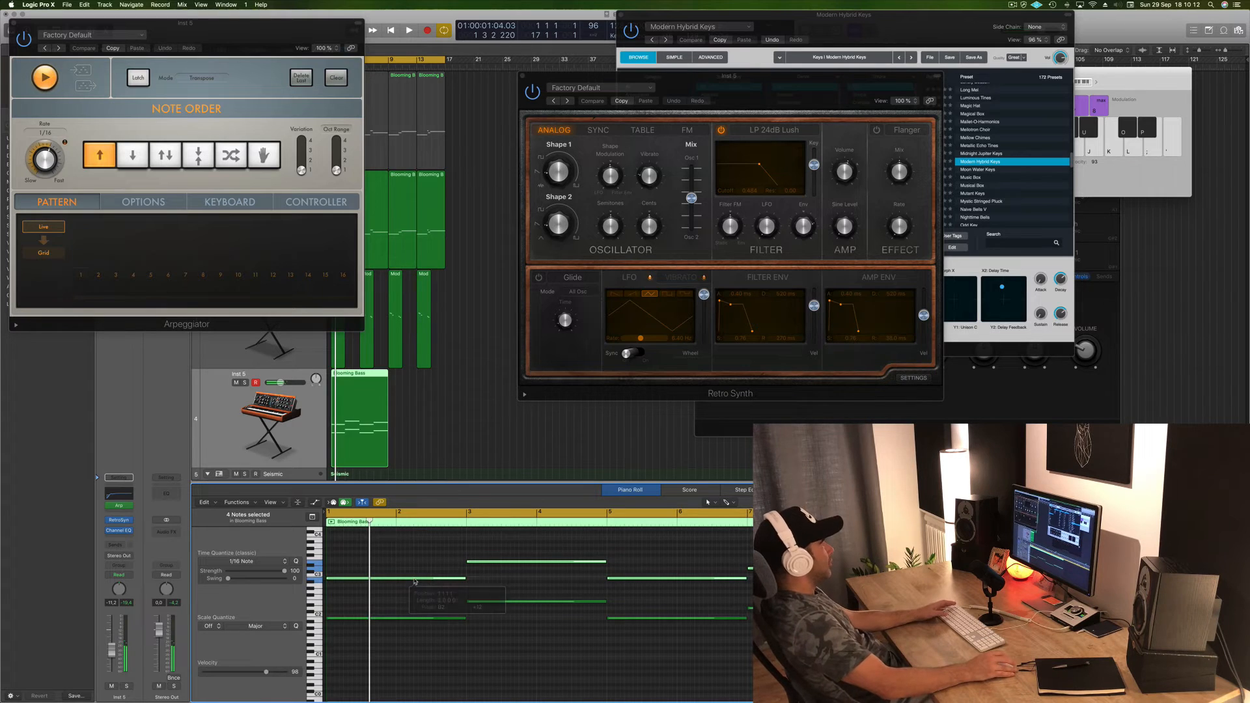
Step: Listen to the arpeggiated Inst 5 part, closing the Arpeggiator window and moving the Retro Synth window clear of the tracks
drag(688, 98, 659, 164)
key(space)
key(space)
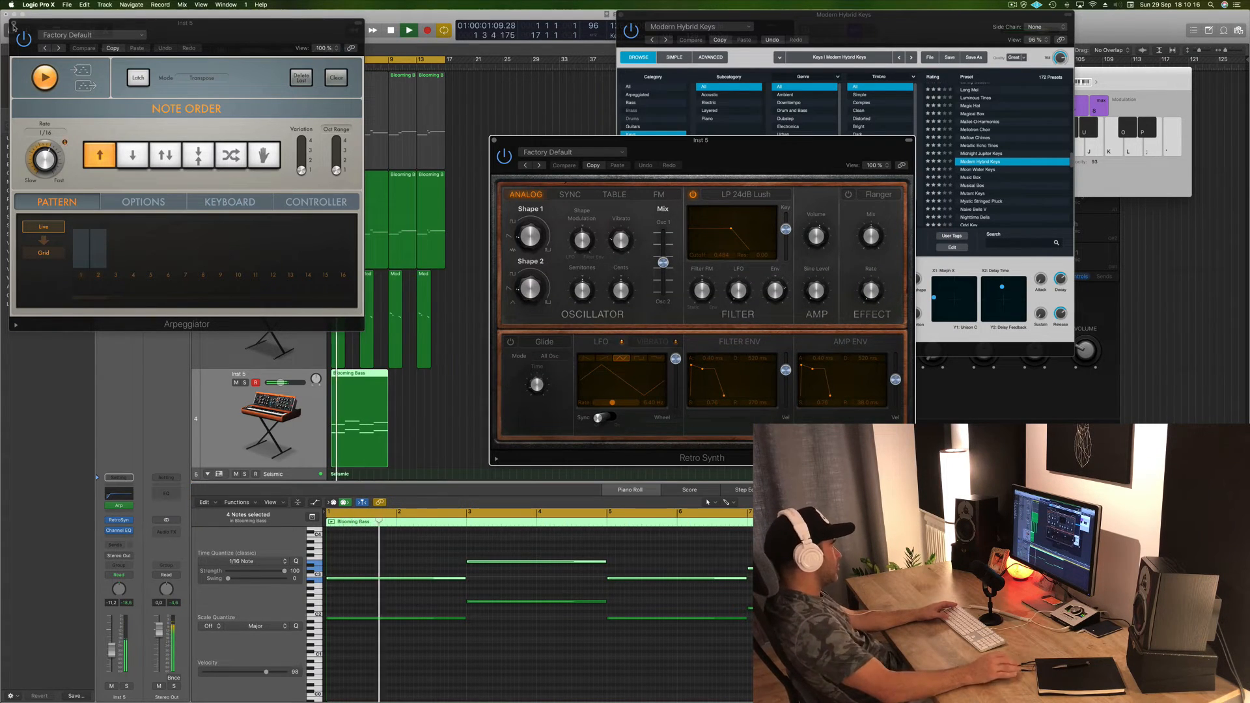
click(64, 142)
click(14, 23)
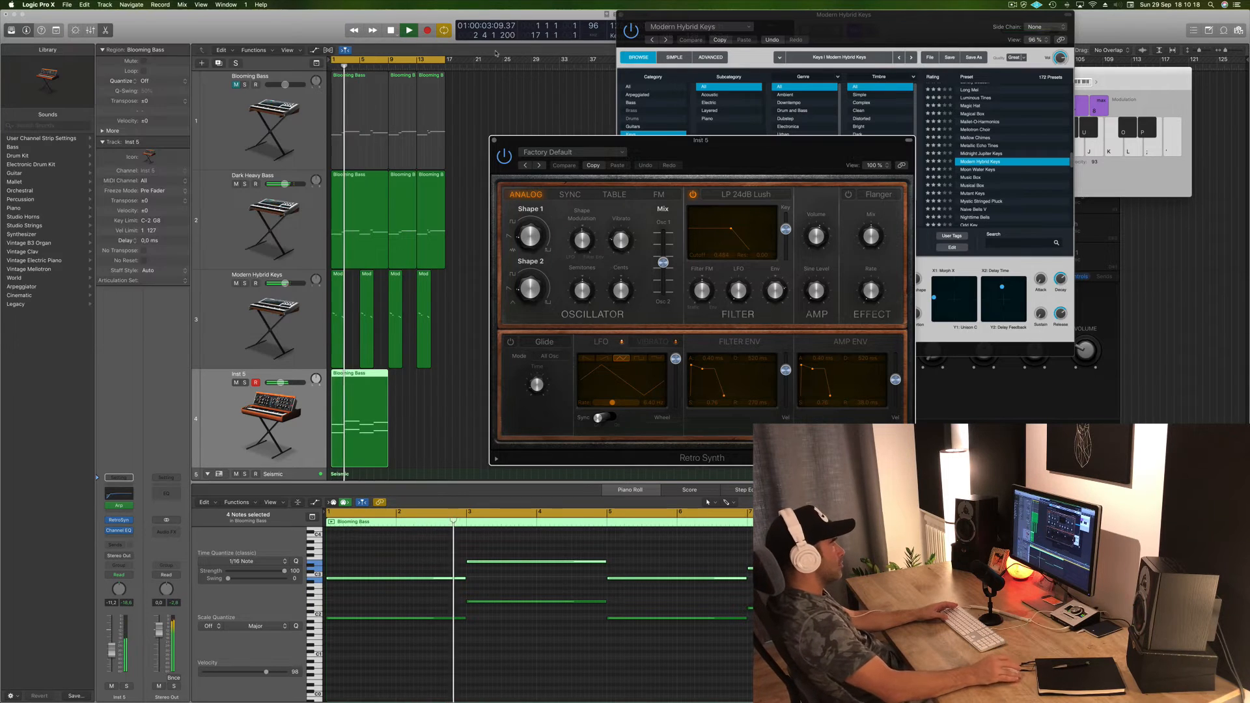
drag(694, 141, 884, 93)
key(space)
key(space)
click(260, 417)
key(space)
Step: In the Inst 5 Channel EQ, set the high cut to 570 Hz and the low cut to 72 Hz
click(116, 496)
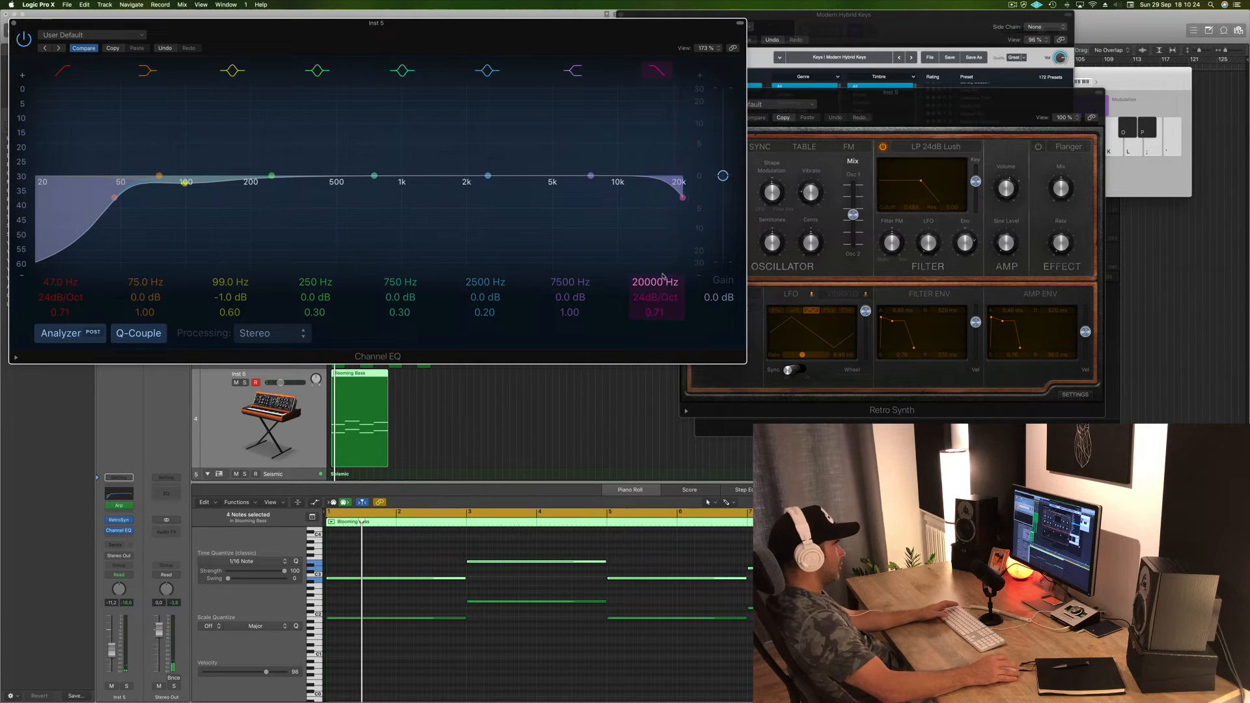
drag(654, 278, 655, 338)
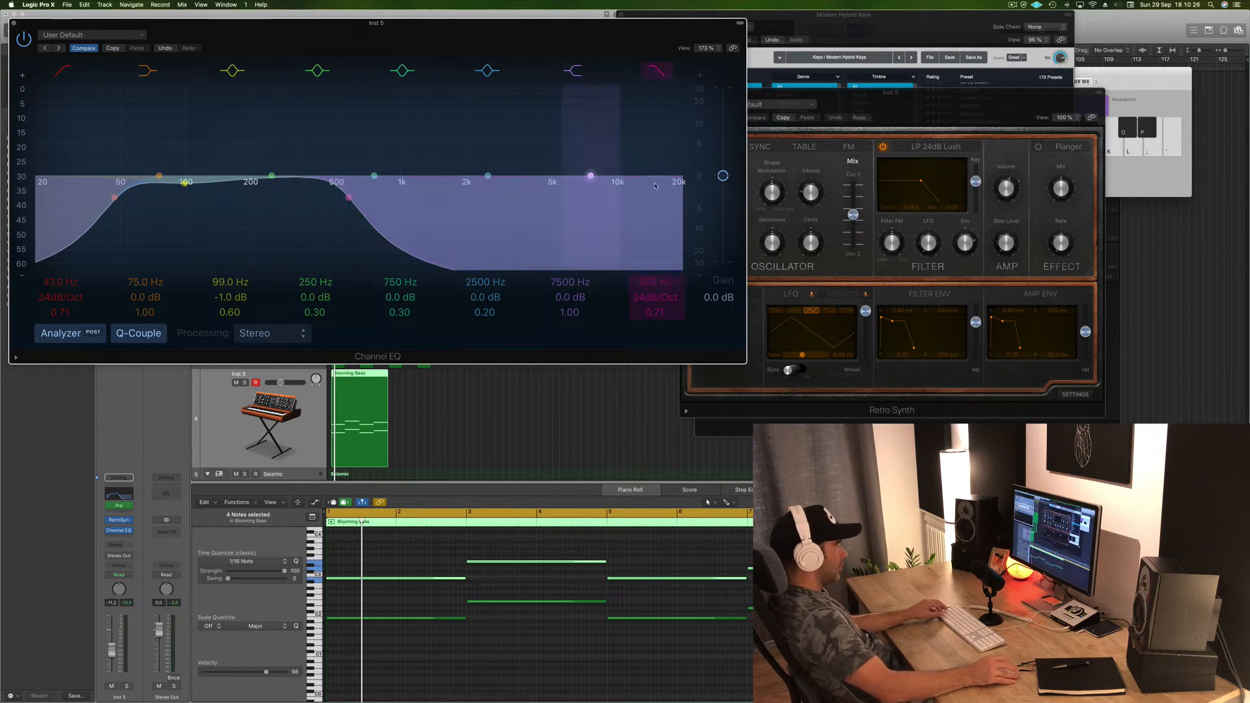
drag(556, 31, 1069, 108)
key(space)
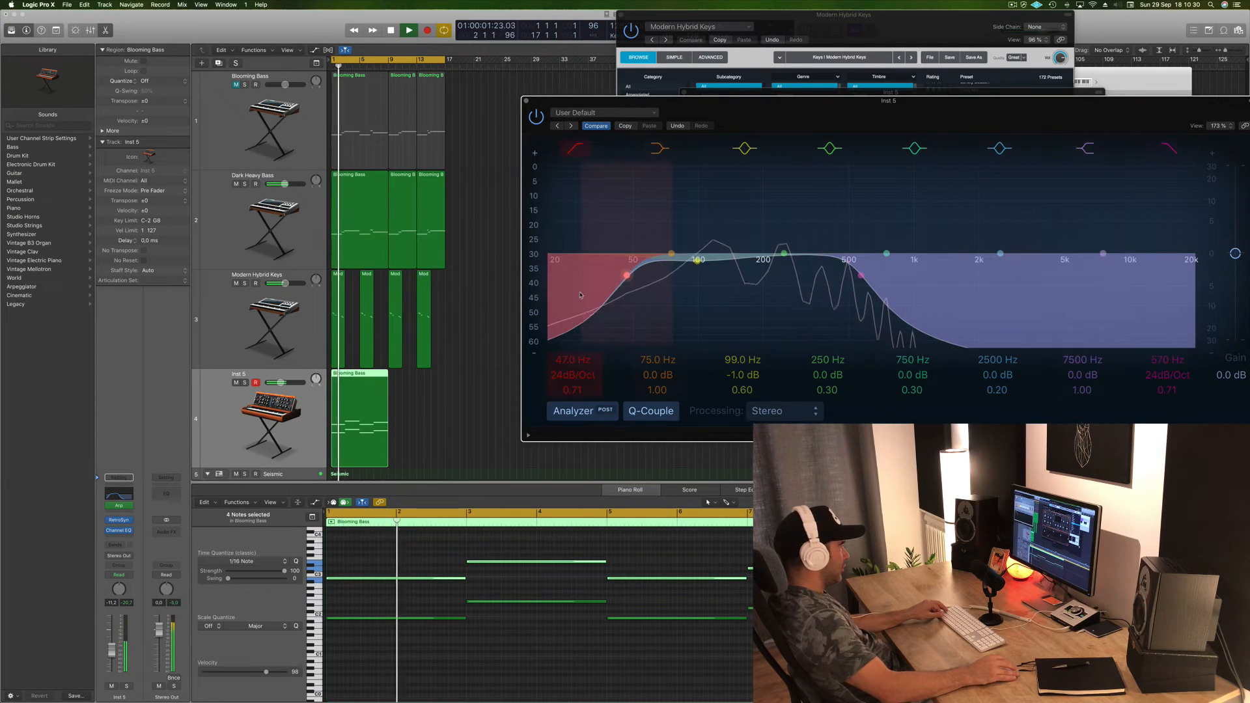
drag(629, 281, 667, 277)
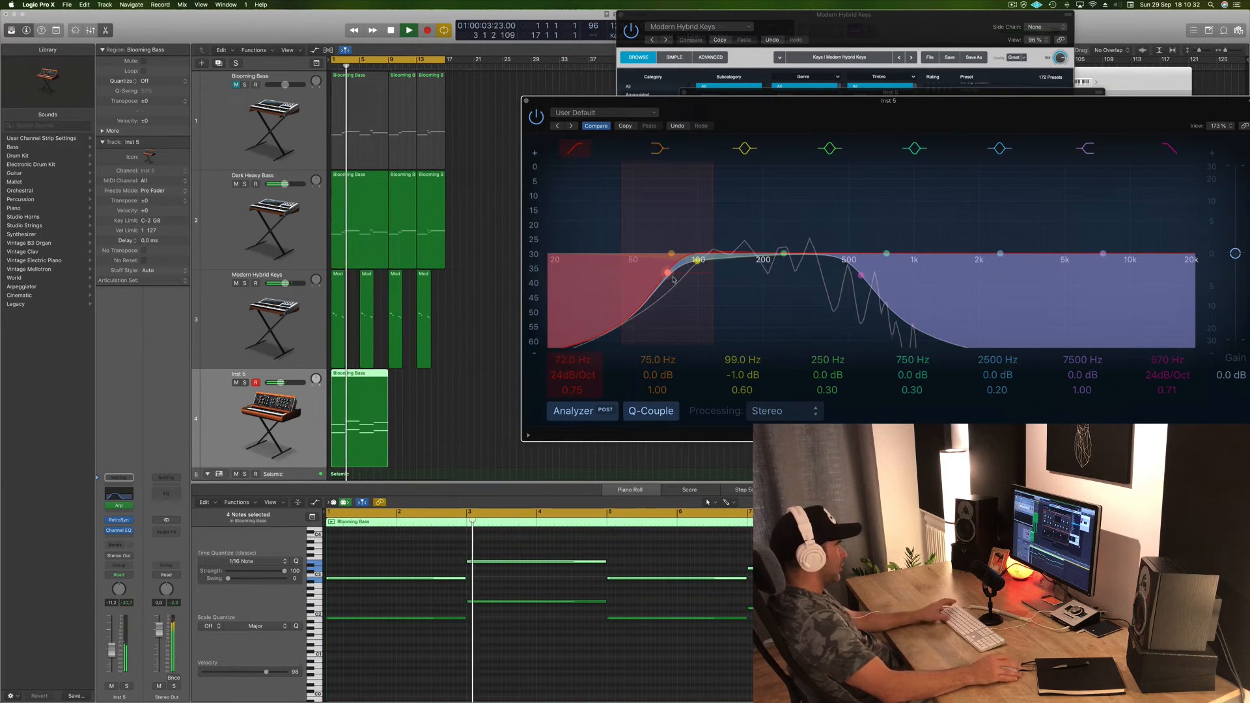
Step: Adjust the Inst 5 volume to about -10 dB while the loop plays
drag(112, 658, 110, 654)
key(space)
key(space)
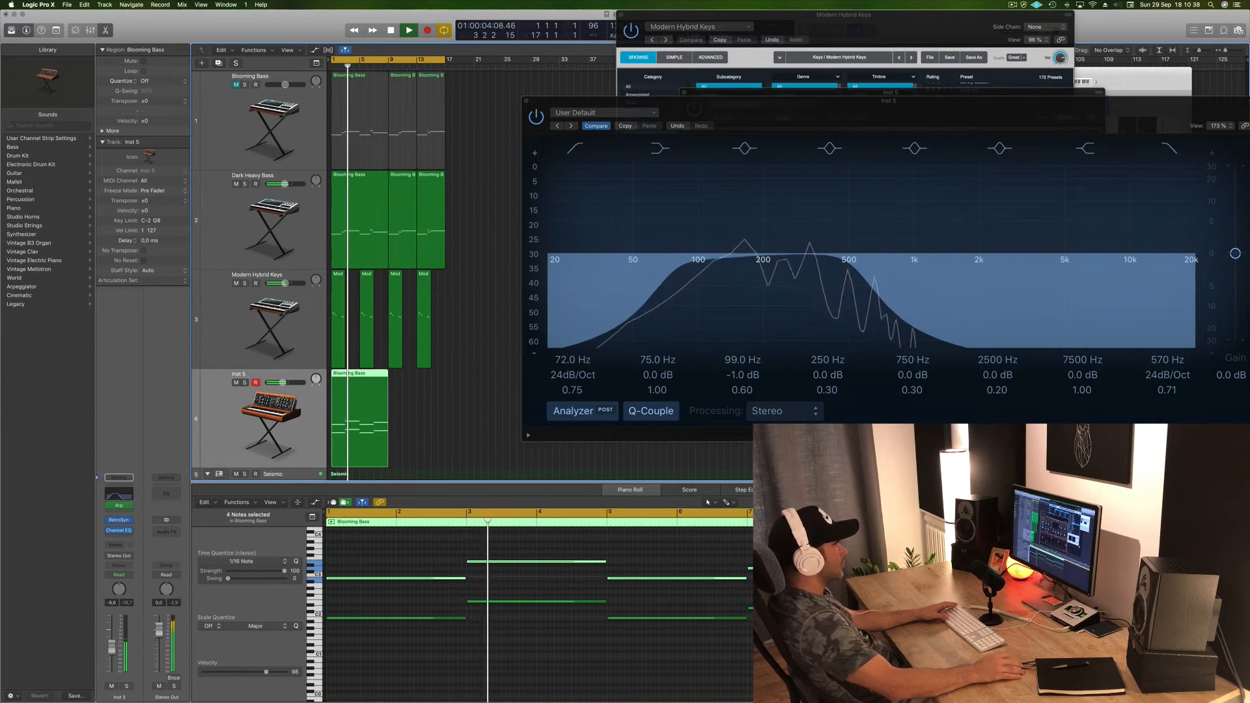
drag(109, 654, 109, 656)
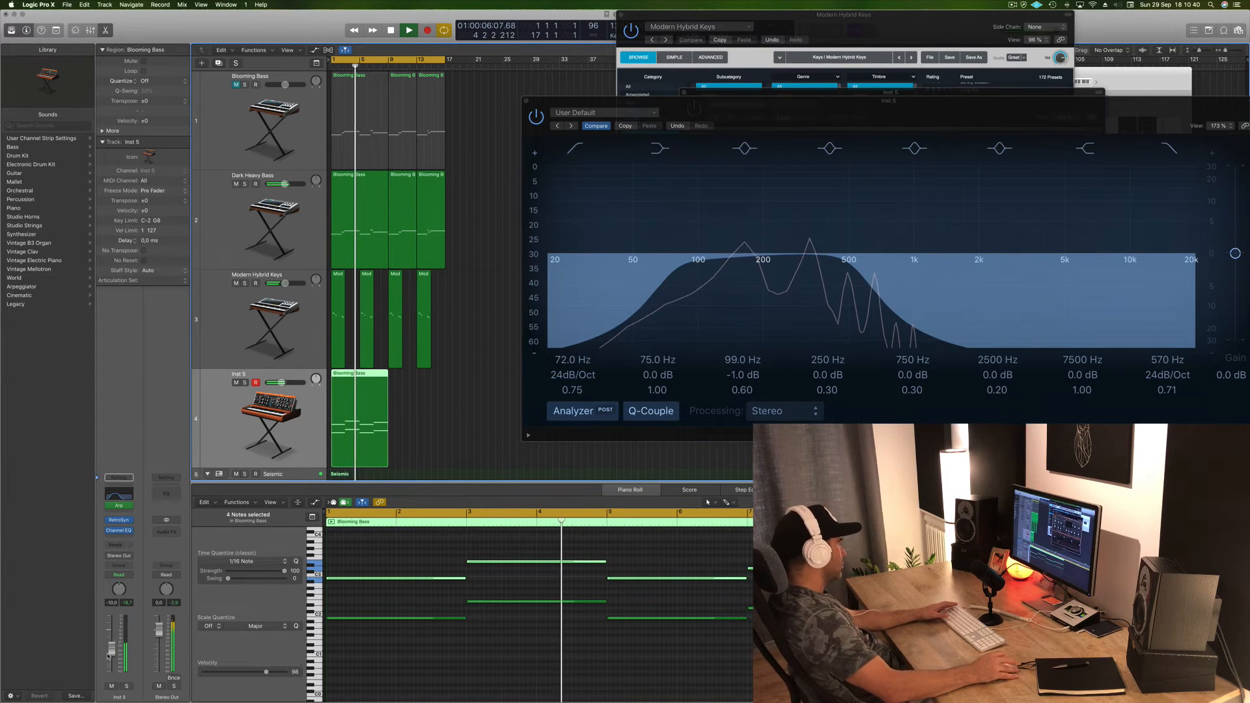
Step: Narrow the Inst 5 Channel EQ band by setting the high cut to 325 Hz and the low cut to 83 Hz
drag(814, 101, 594, 115)
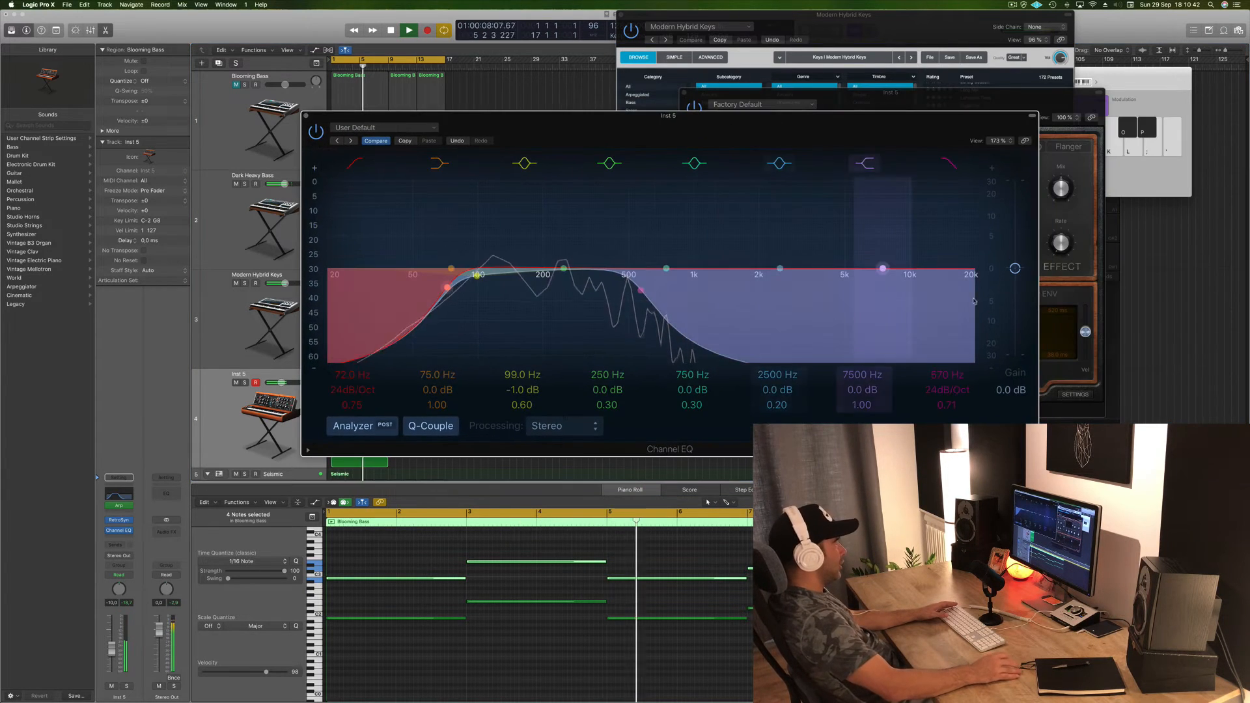
drag(641, 290, 572, 291)
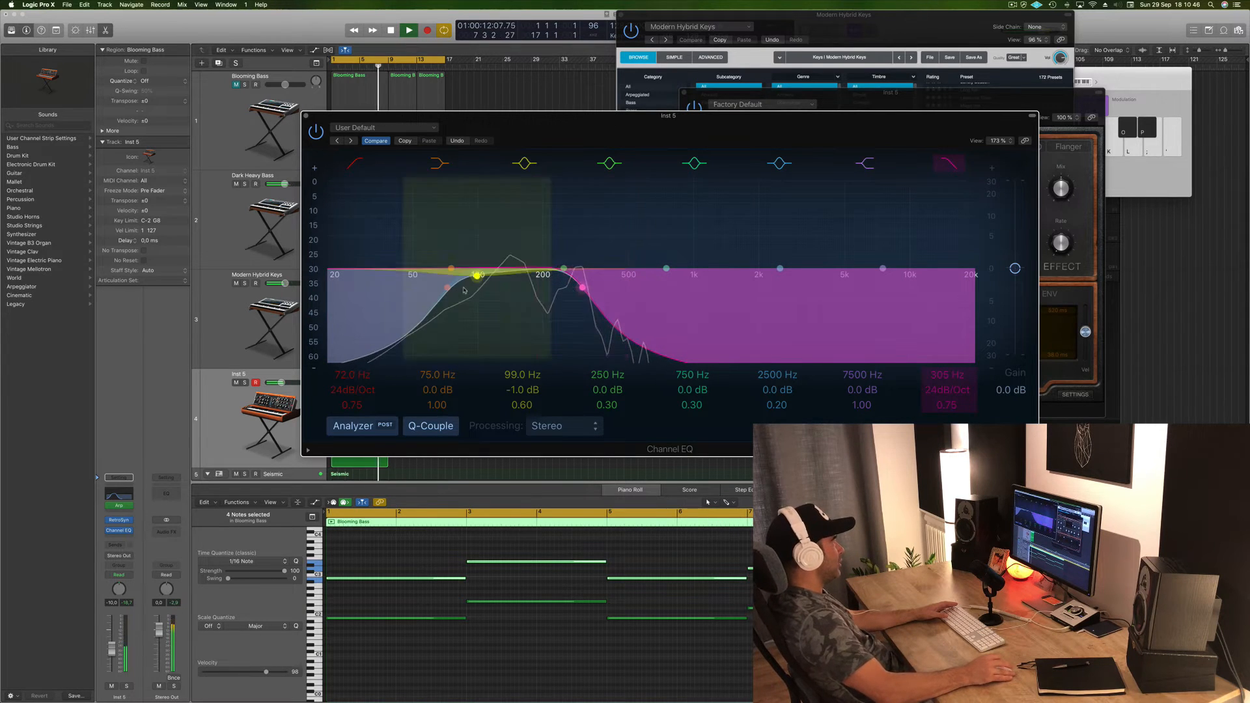
drag(447, 288, 461, 288)
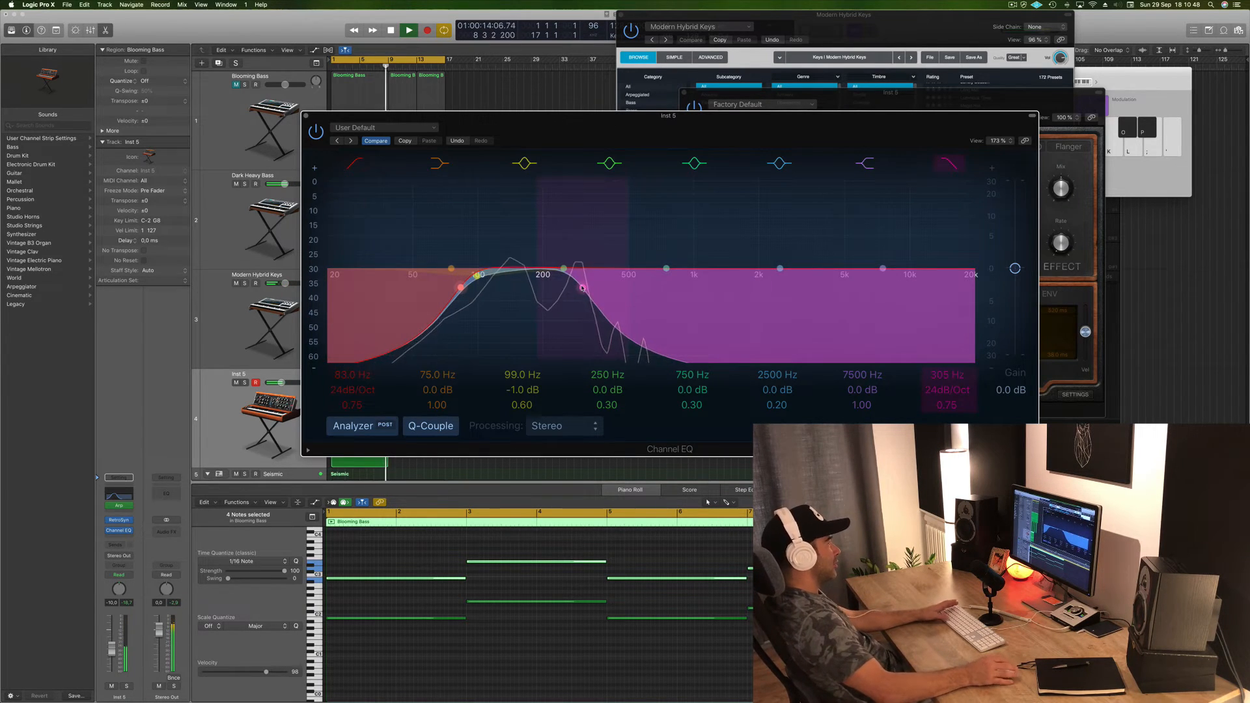
Step: Raise the Inst 5 volume to about -8 dB, replay from the start, and move the Channel EQ window off the tracks
drag(112, 650, 112, 645)
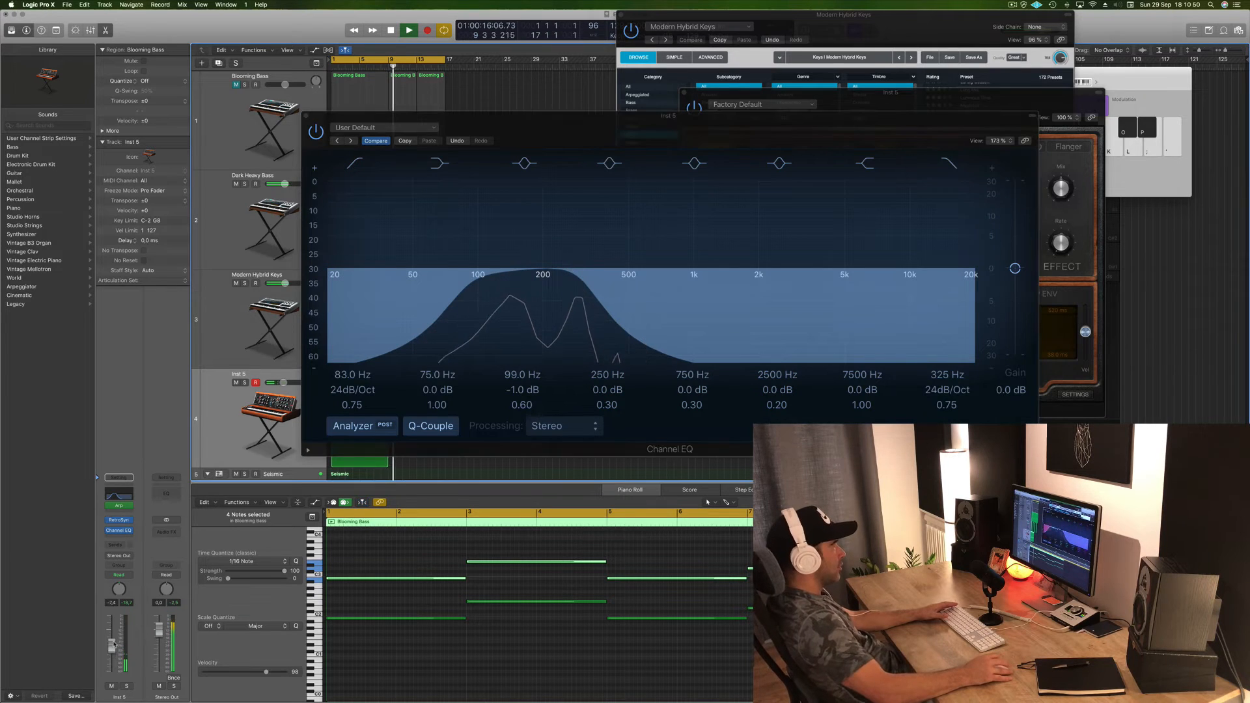
key(Return)
drag(490, 115, 823, 92)
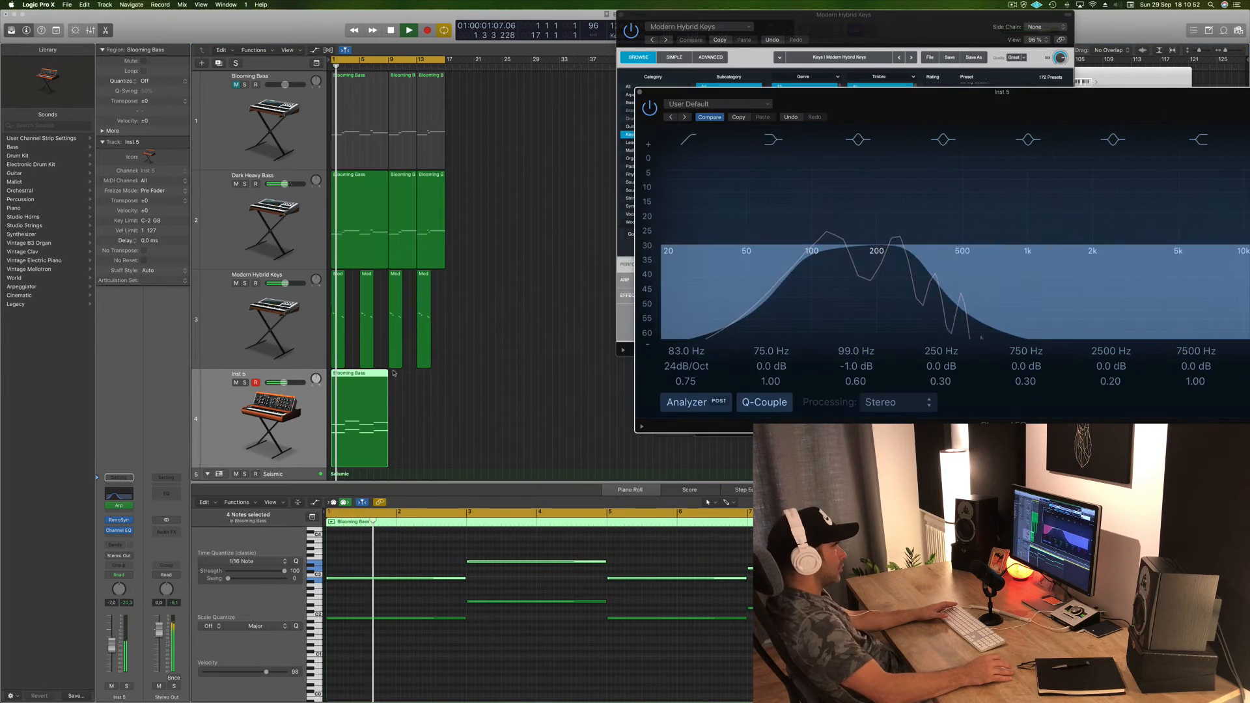
Step: Copy the Inst 5 region to bar 9 to fill the 16-bar loop, and play the loop from the start
drag(355, 374, 411, 378)
key(space)
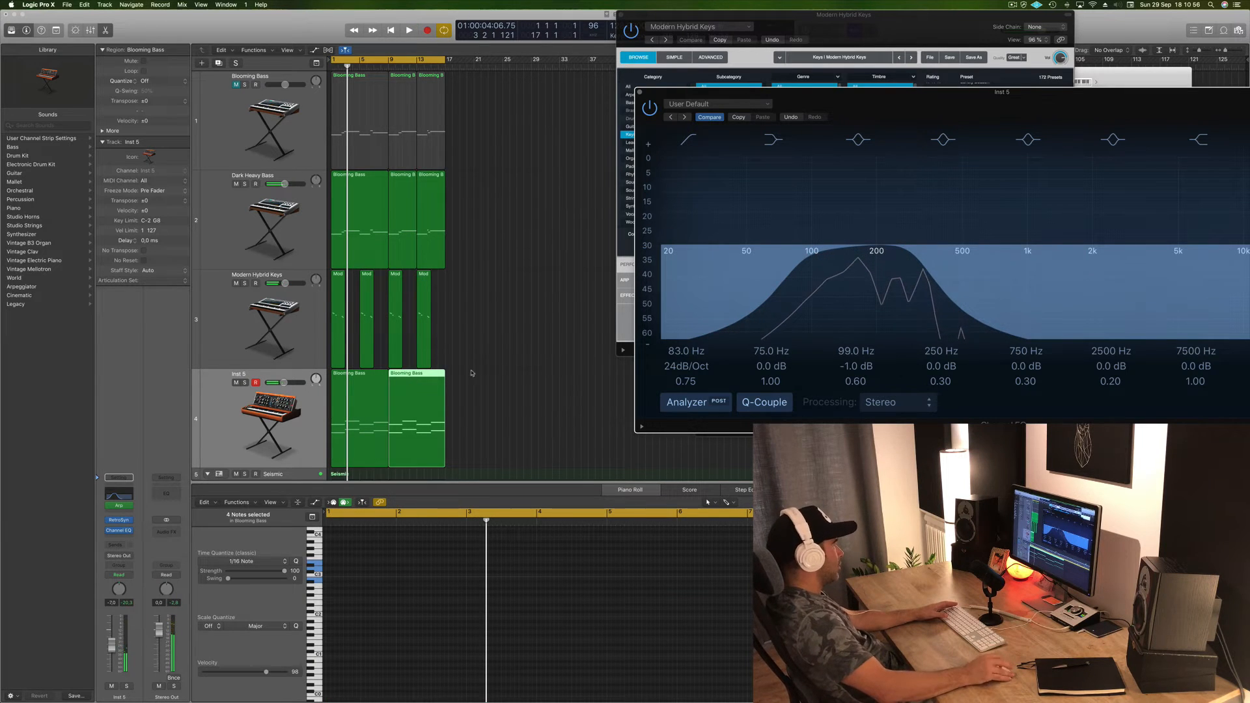
scroll(487, 369, down, 4)
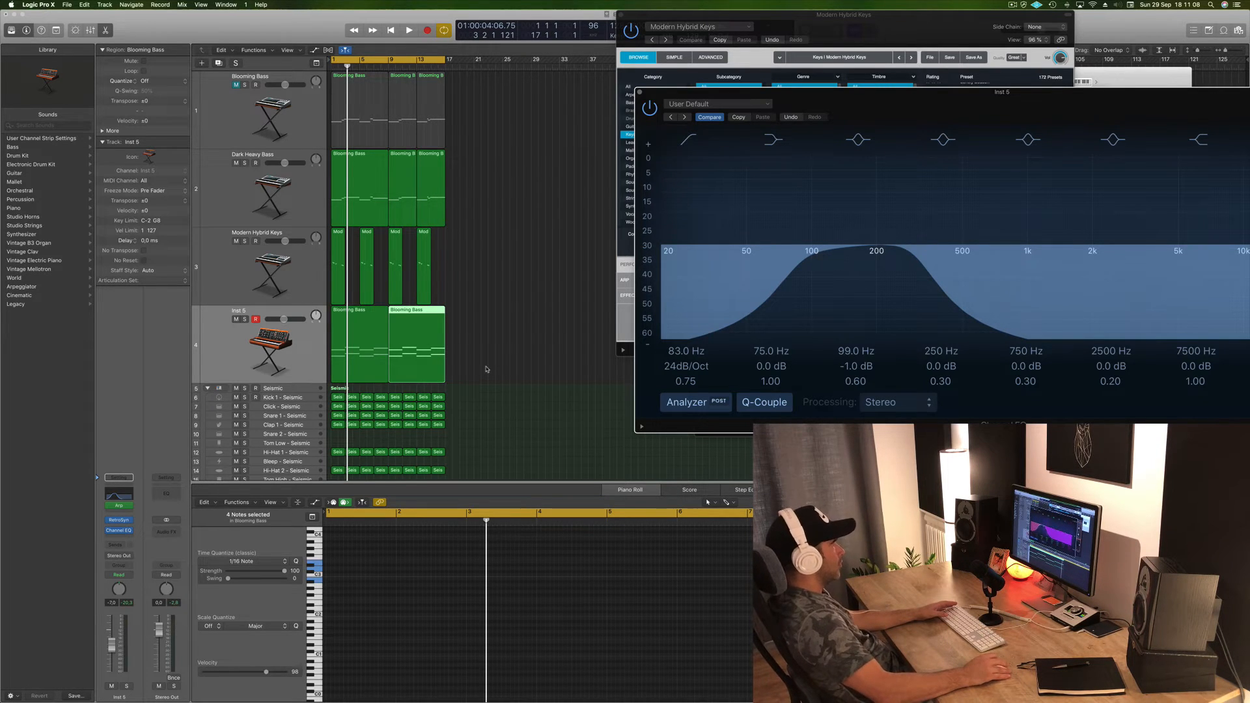
click(486, 369)
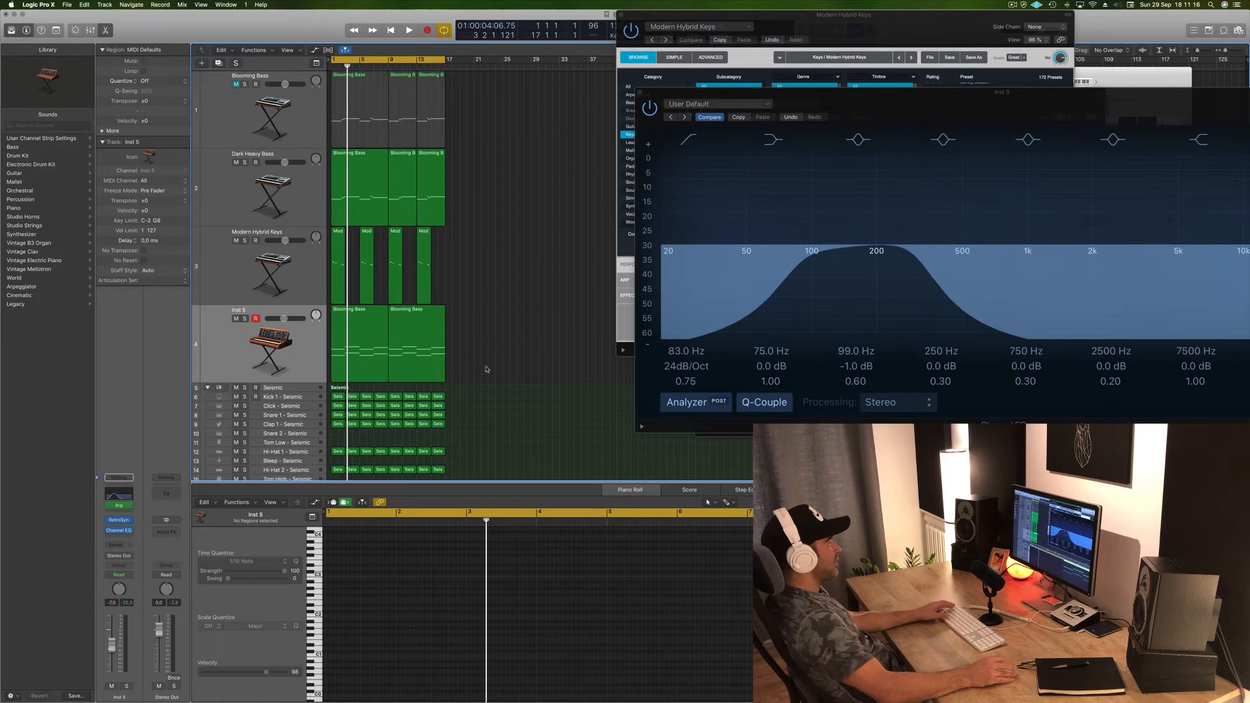
key(space)
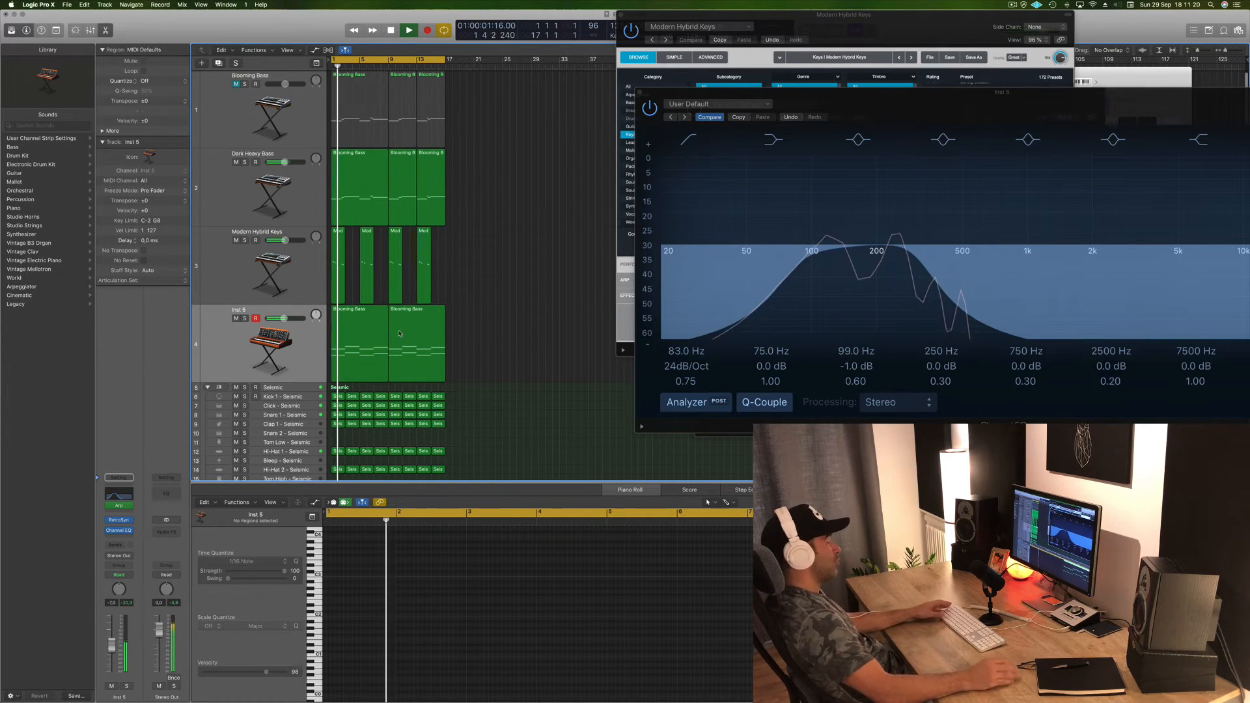
Step: Audition the Antimatter Synth and Big Syncer presets in the Inst 5 Retro Synth and slightly raise its Channel EQ high cut
click(260, 348)
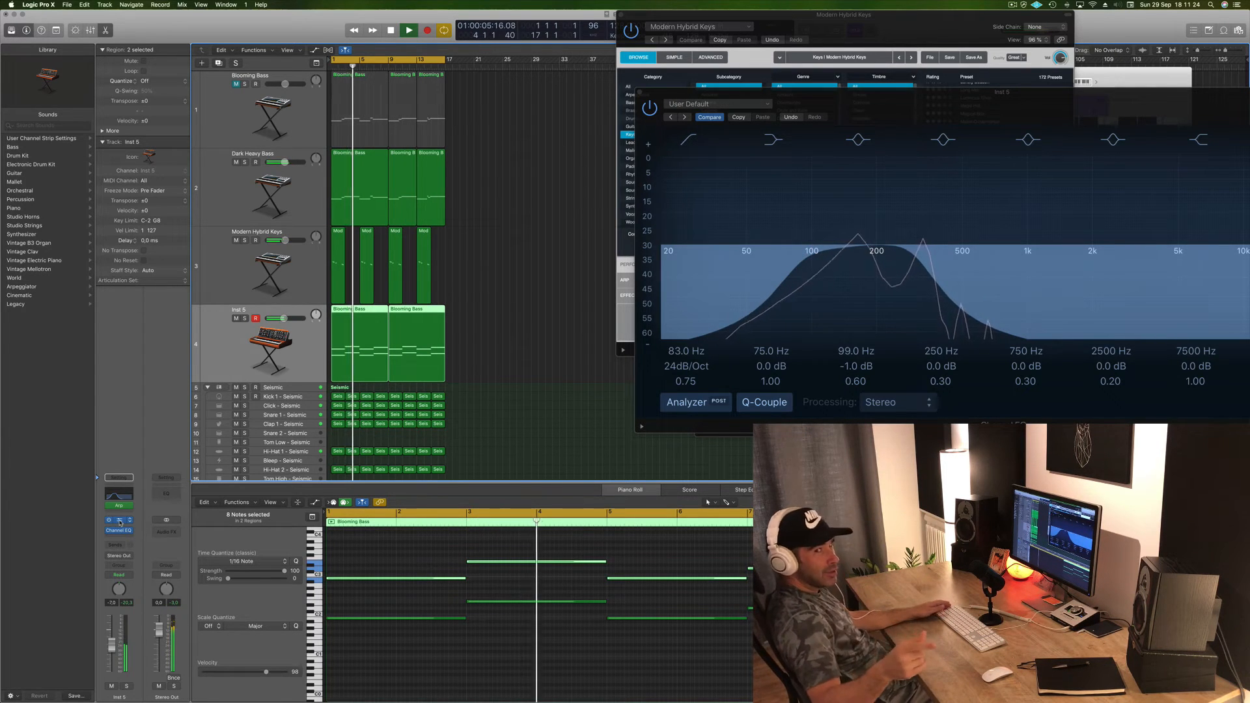
click(120, 520)
drag(998, 119, 1025, 181)
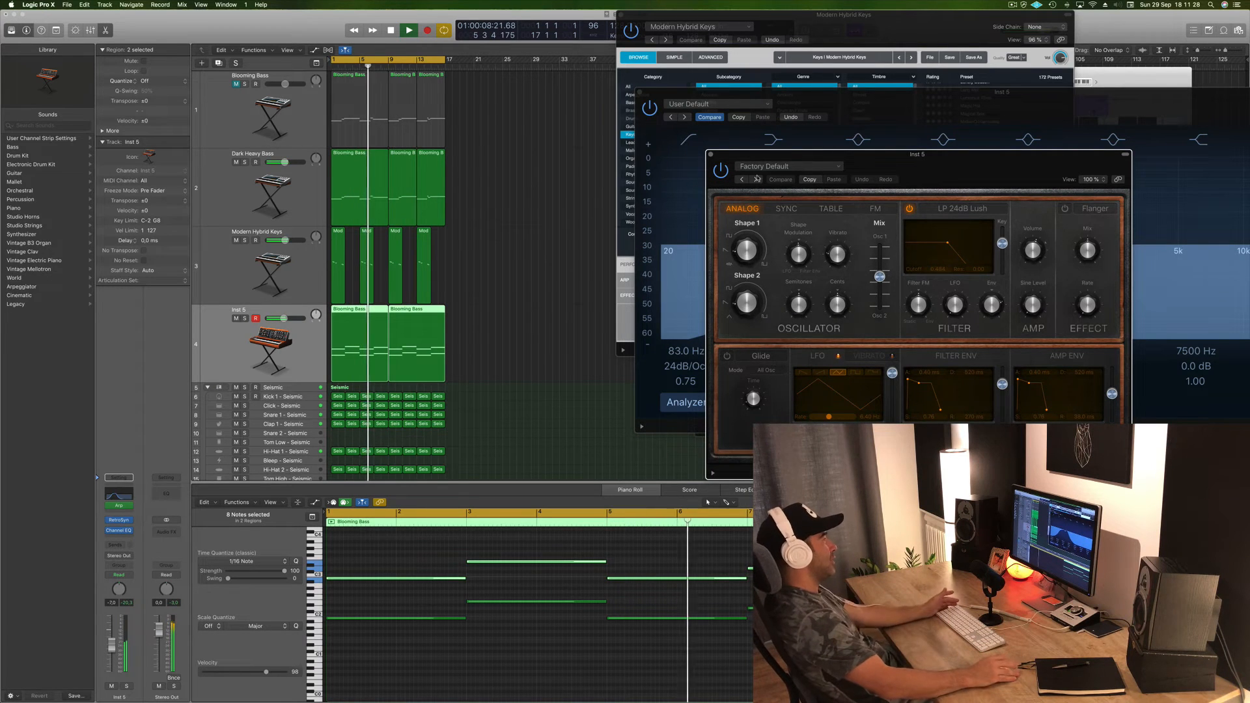
click(757, 180)
drag(782, 184, 196, 151)
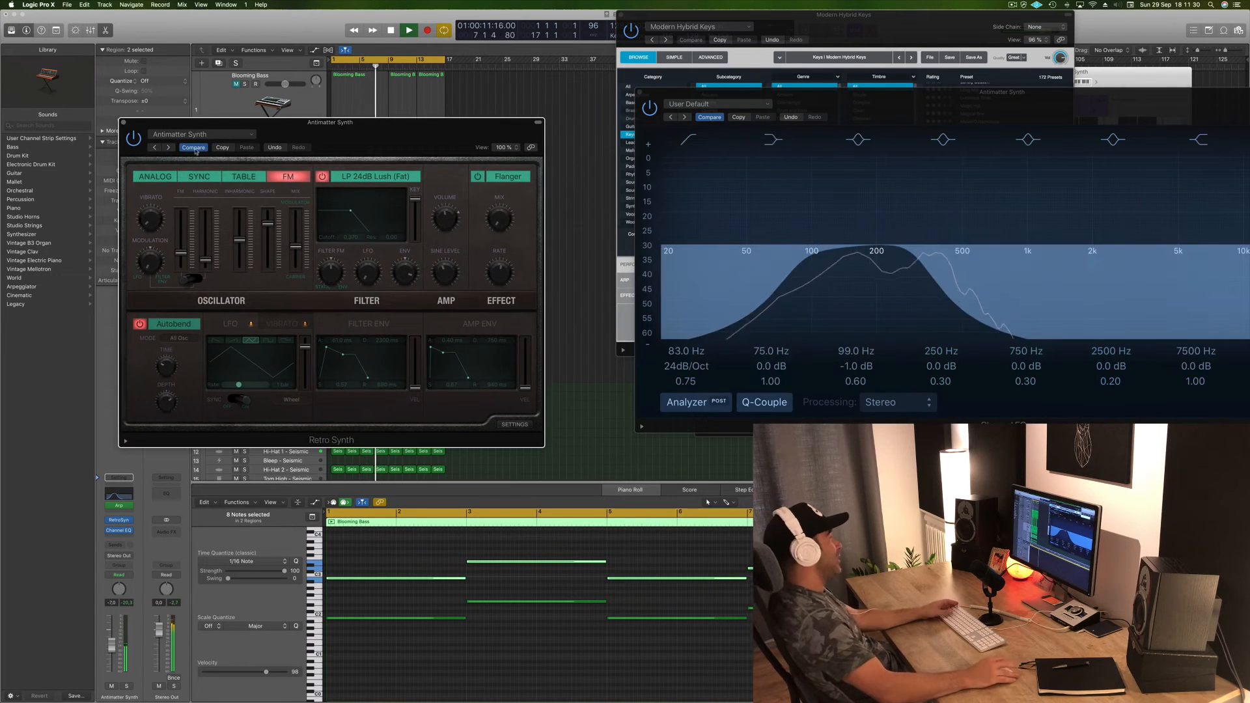
click(169, 148)
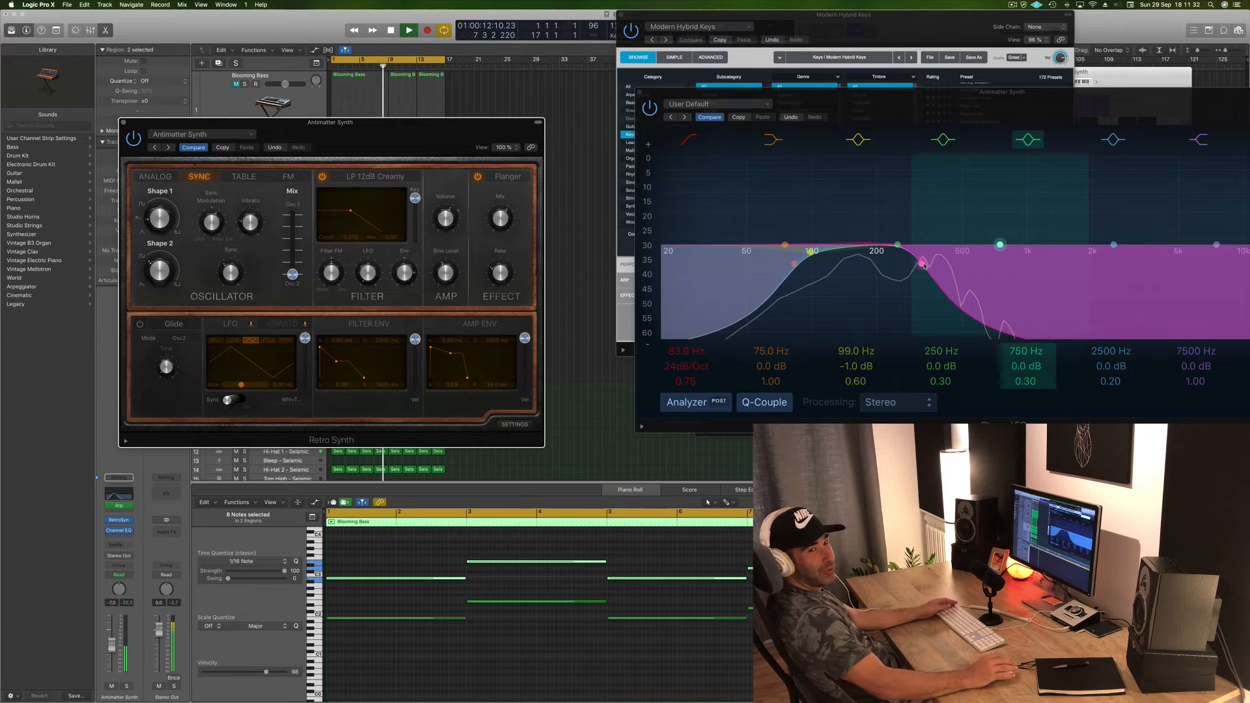
drag(923, 264, 941, 264)
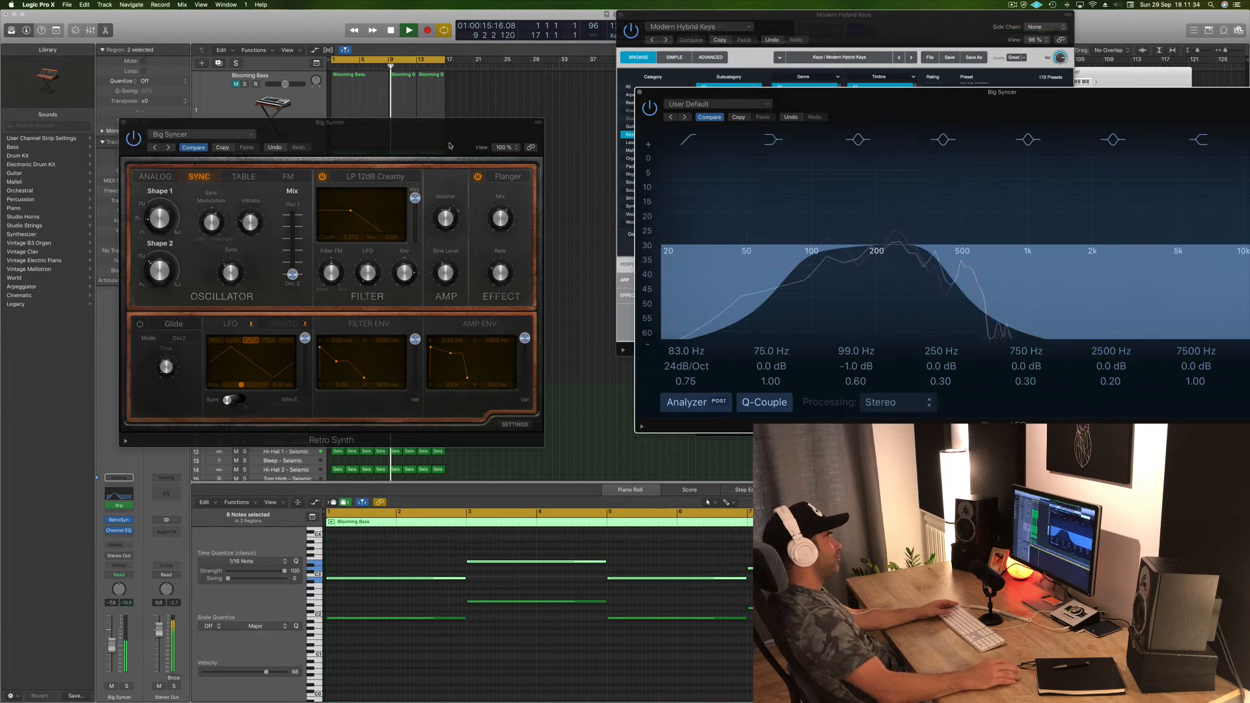
Step: Load the Bright Cycle preset in the Retro Synth and close its window
drag(452, 147, 664, 159)
click(384, 159)
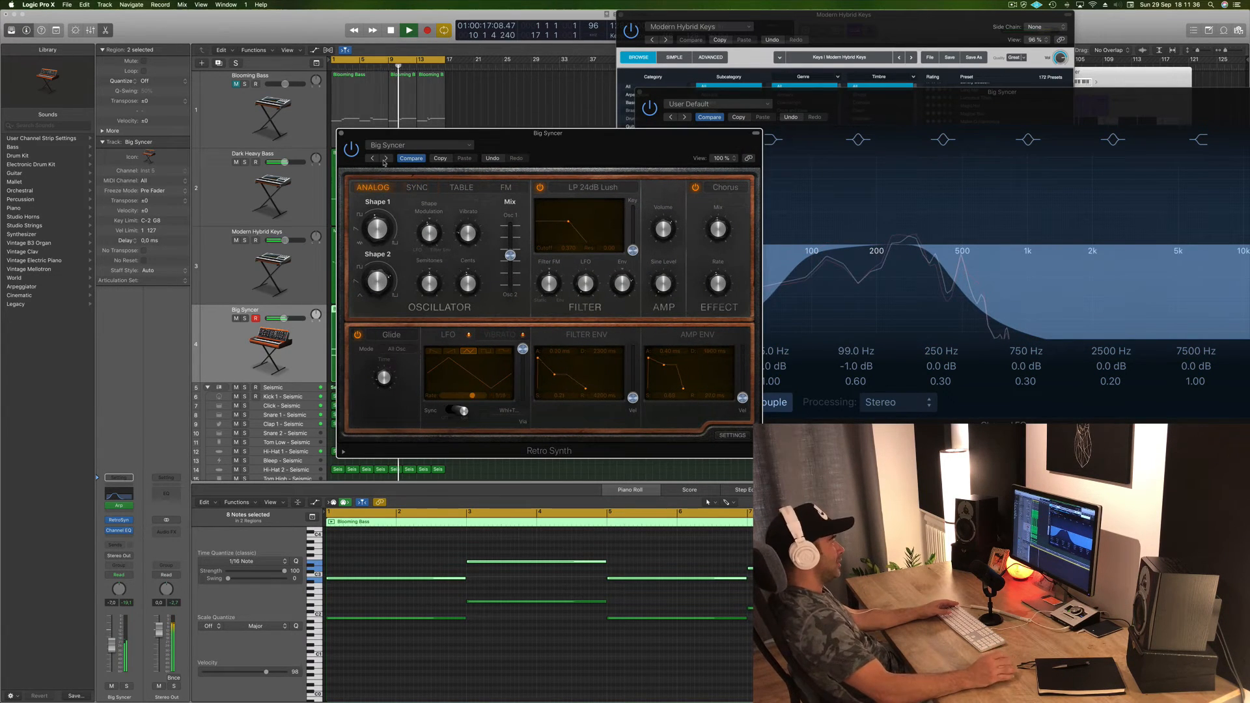
drag(591, 145, 478, 92)
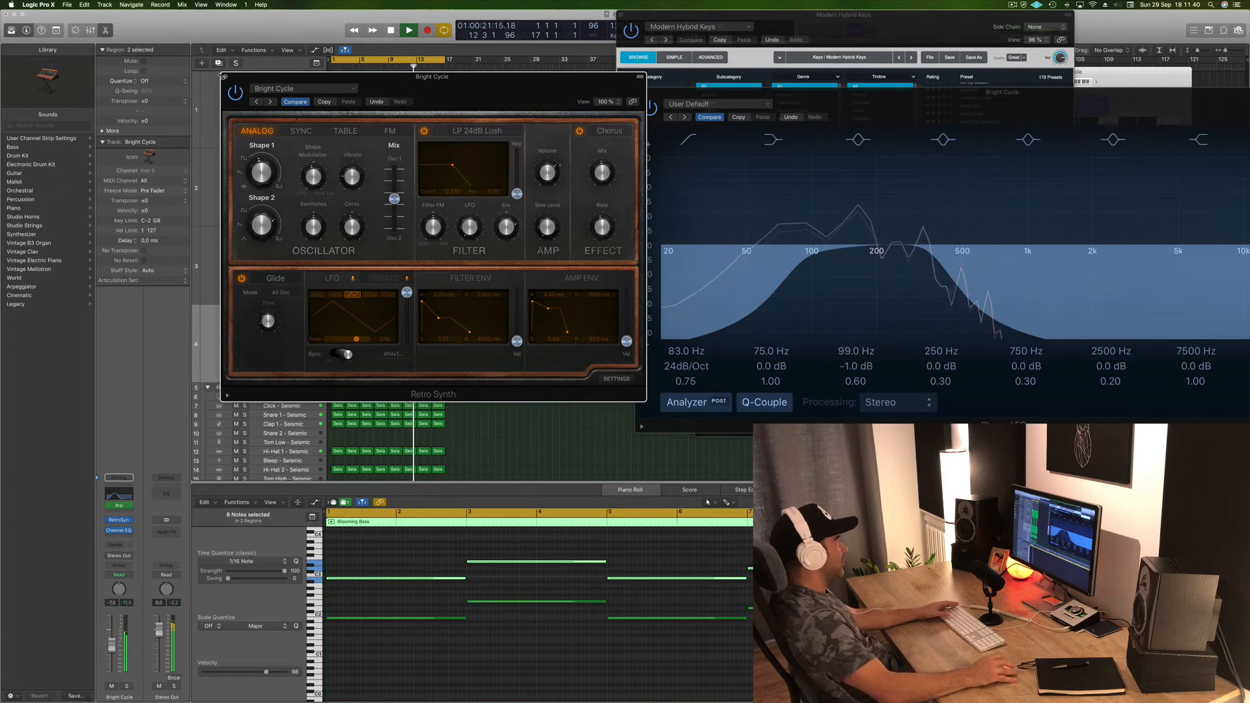
click(224, 77)
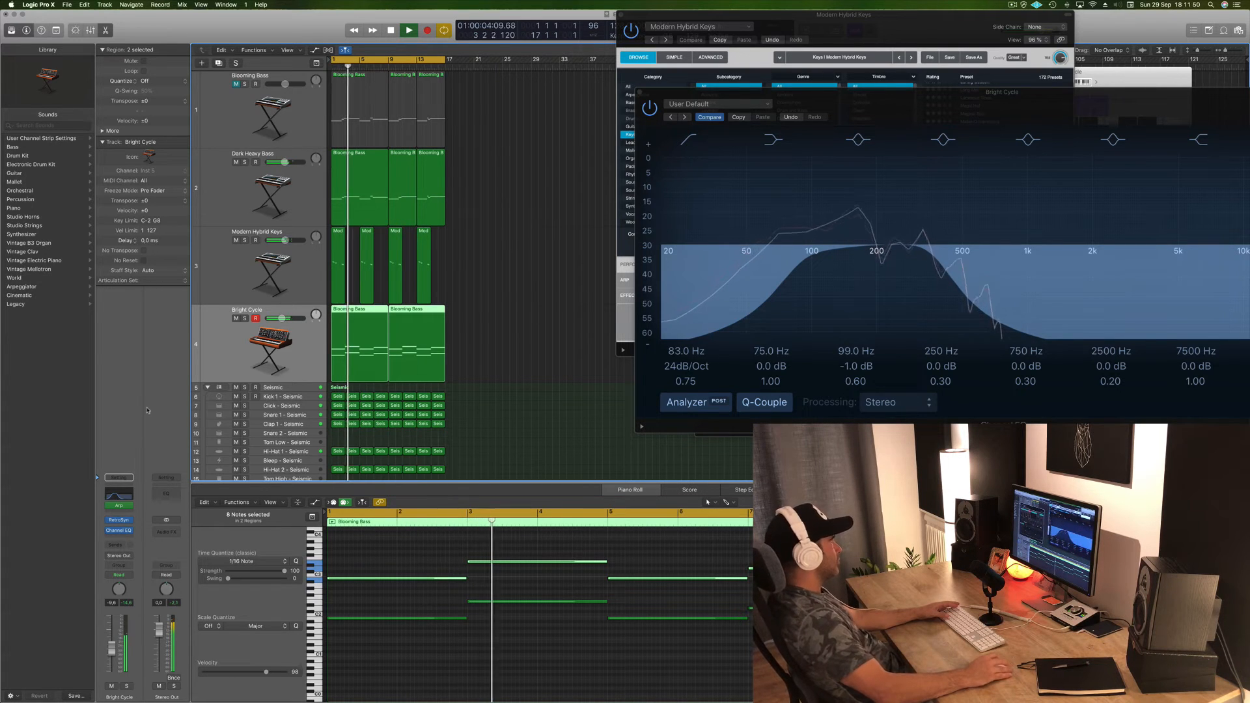
Step: Set the Bright Cycle Arpeggiator rate to 1/8 and adjust the track volume to about -8.5 dB while the loop plays
click(119, 505)
drag(469, 77, 705, 122)
drag(436, 228, 436, 238)
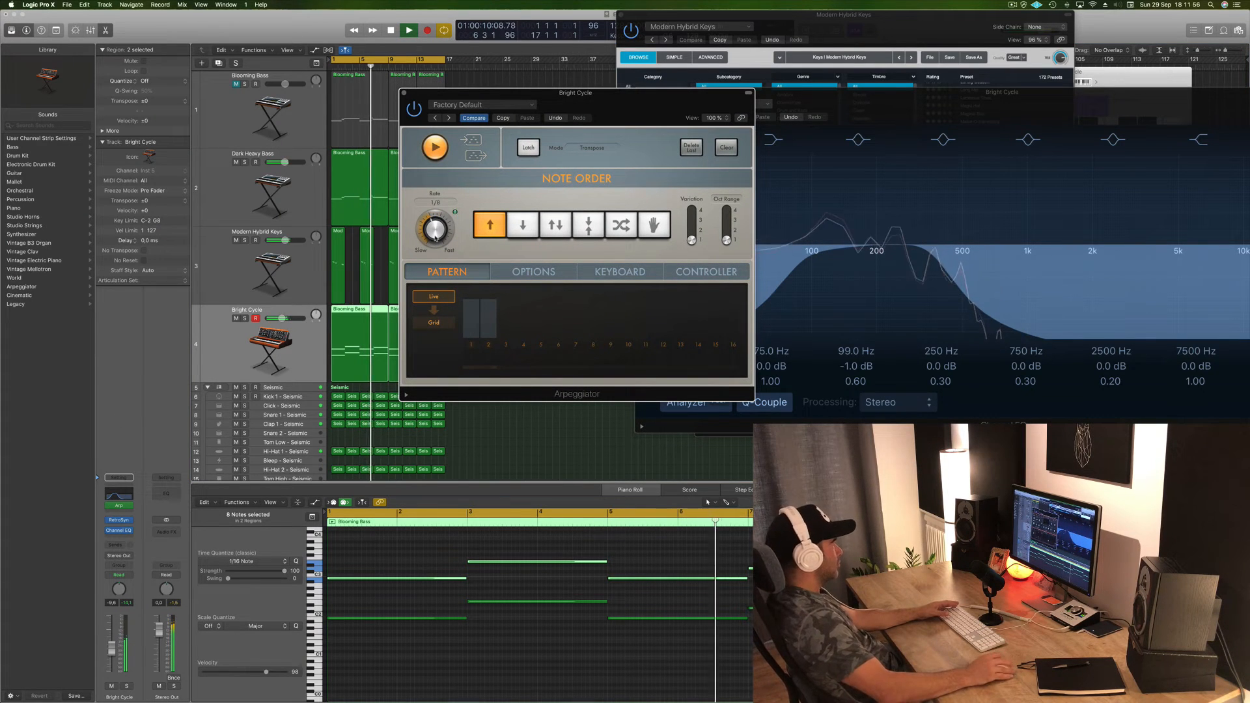
drag(608, 107, 433, 127)
drag(113, 652, 113, 649)
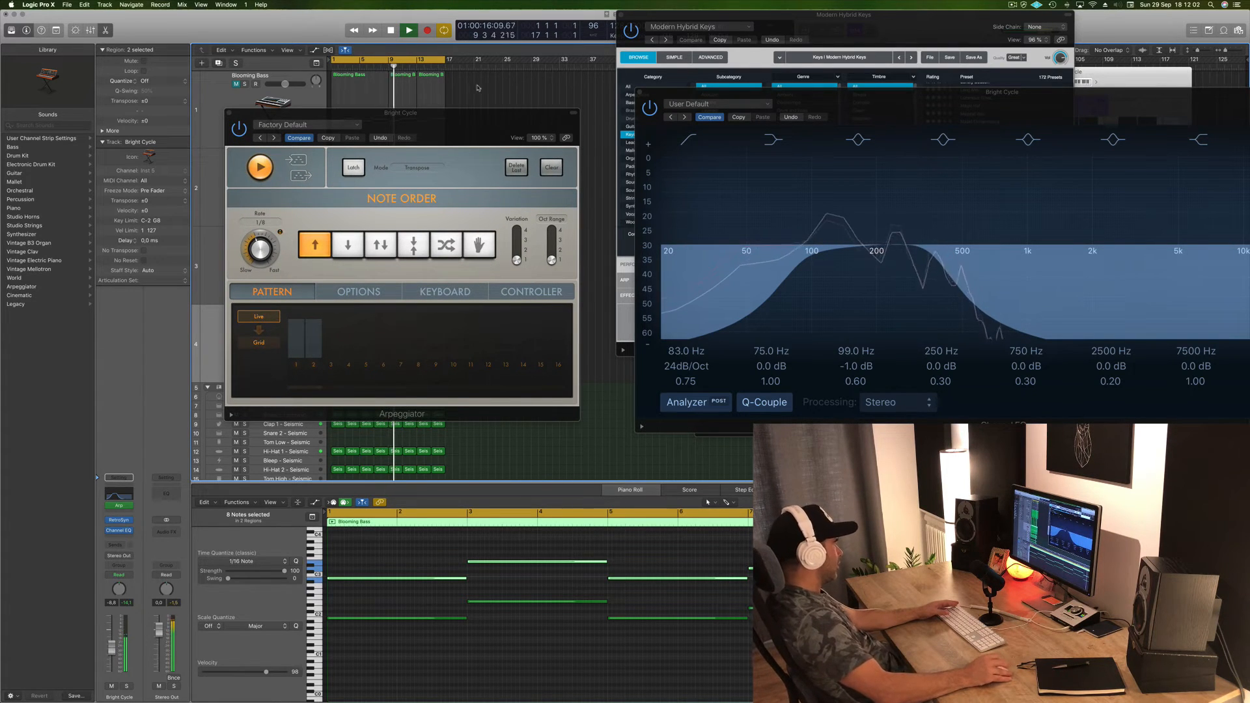
Step: Close the Bright Cycle Arpeggiator and Channel EQ windows and deselect the regions
drag(473, 115, 438, 125)
click(194, 122)
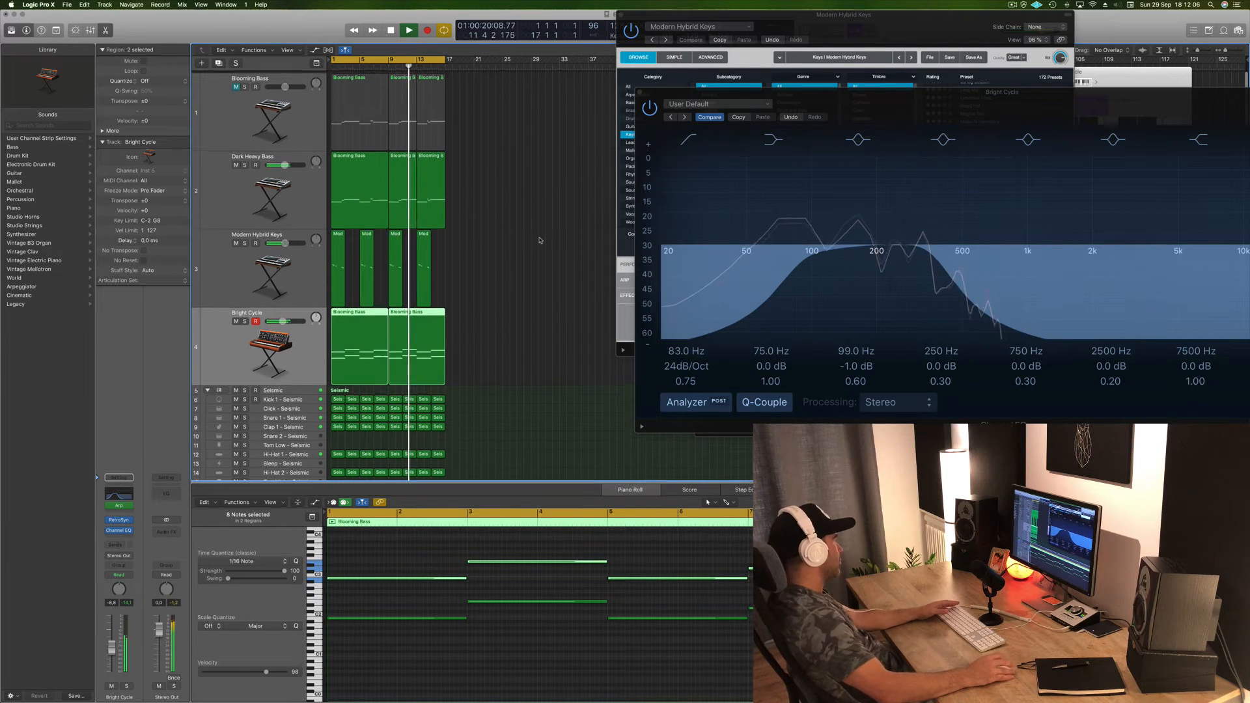
click(545, 203)
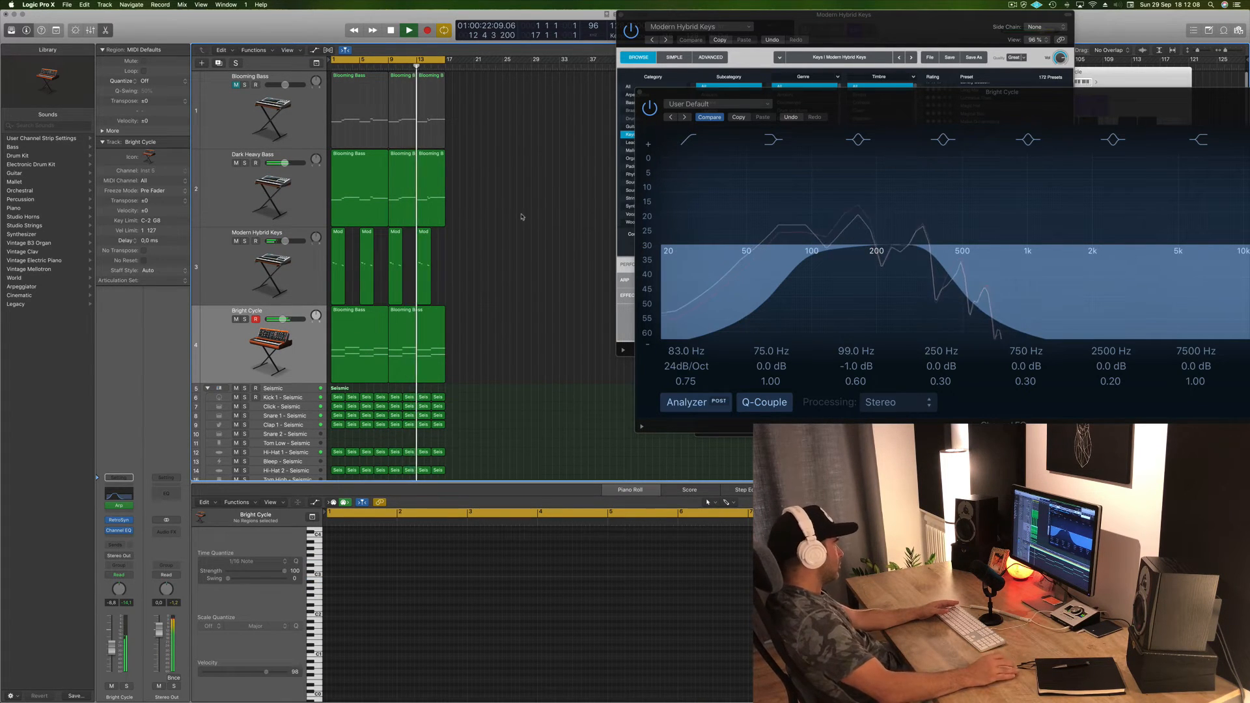
drag(638, 93, 241, 184)
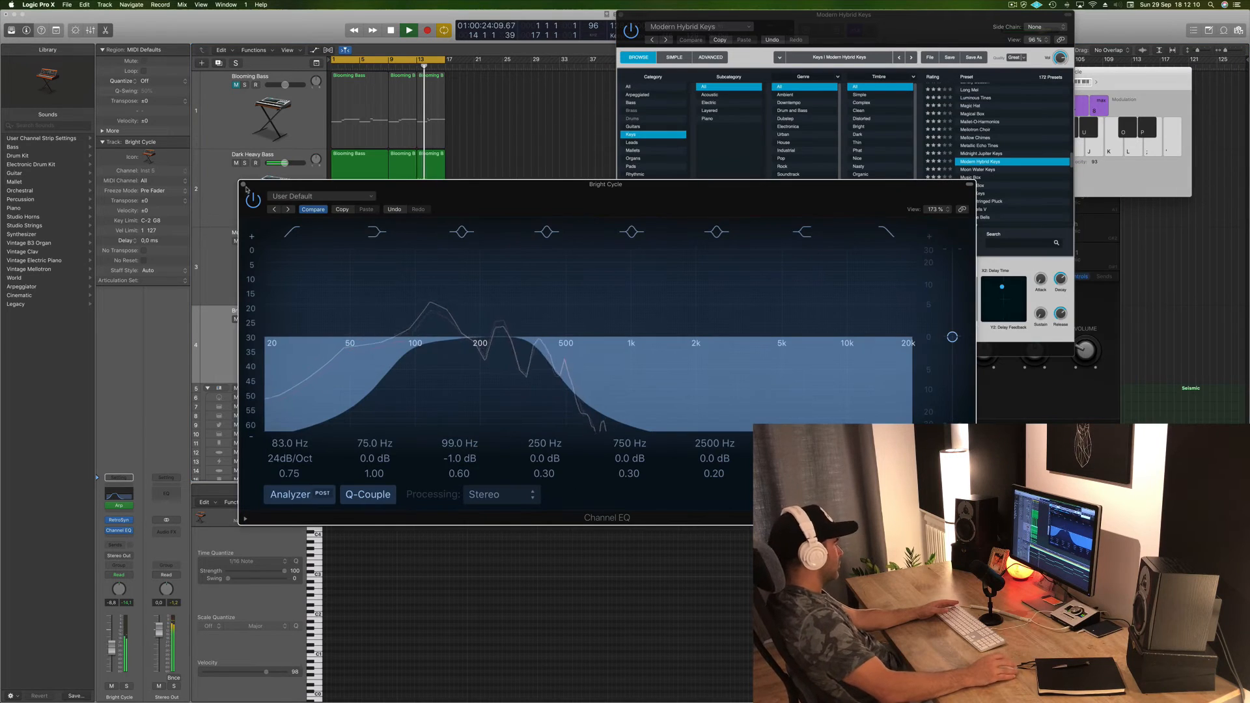
key(super+w)
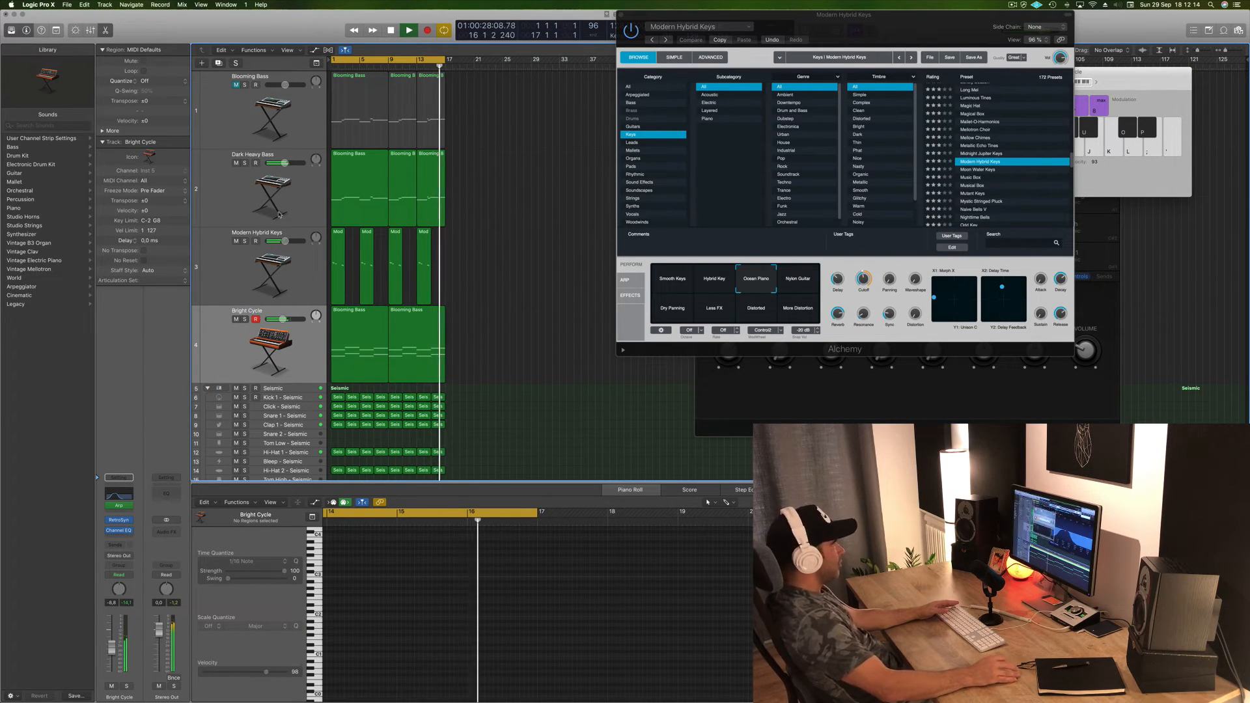
Step: Adjust the Alchemy Cutoff on the Dark Heavy Bass track to about 39% during playback, and close its window
click(251, 190)
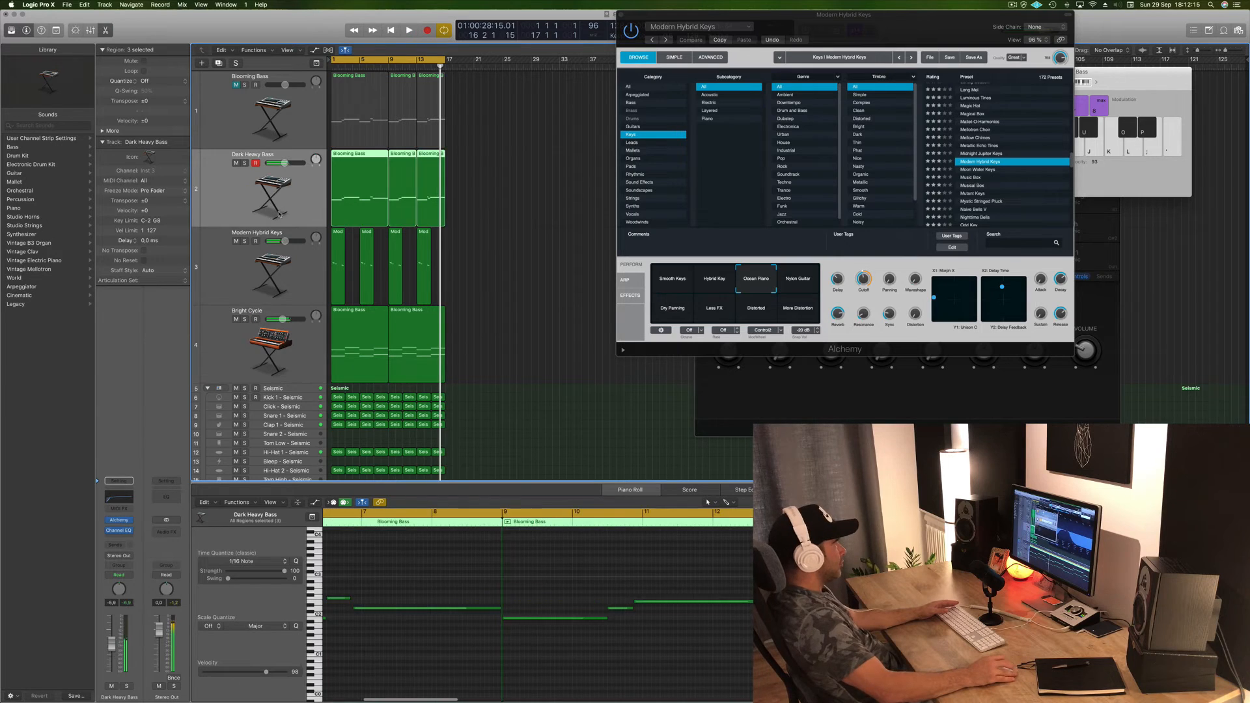
click(119, 520)
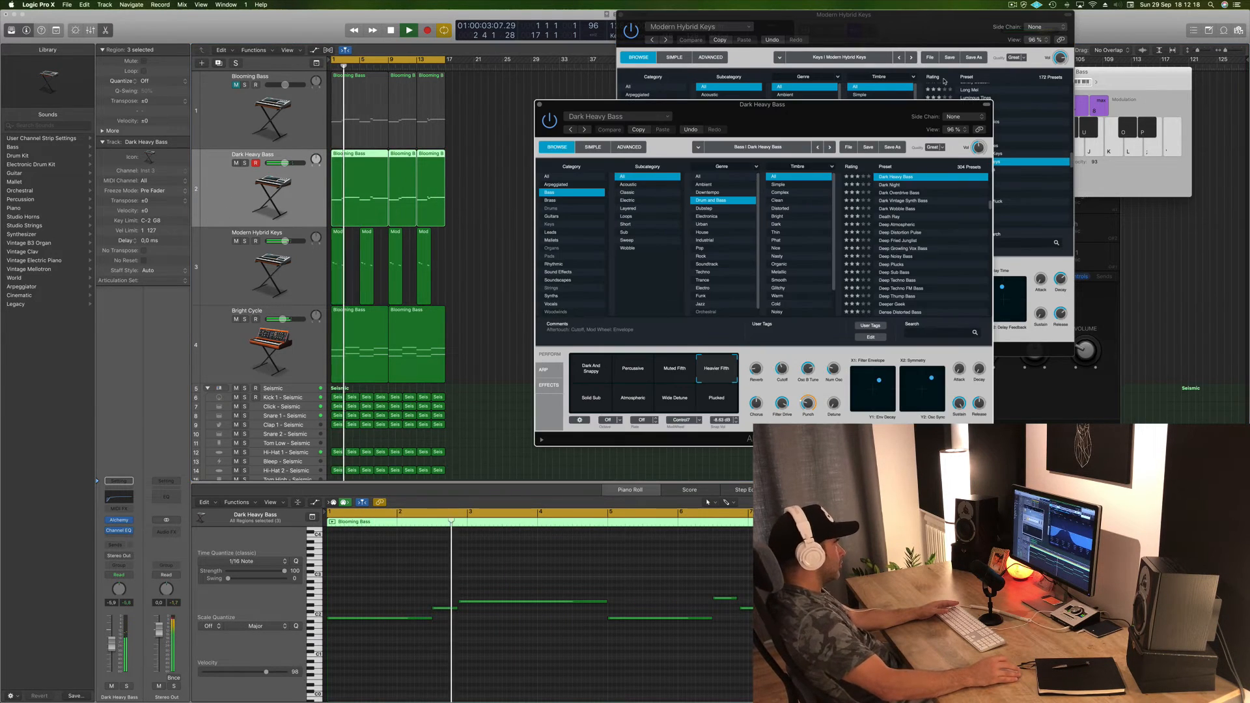
drag(886, 120, 826, 107)
key(space)
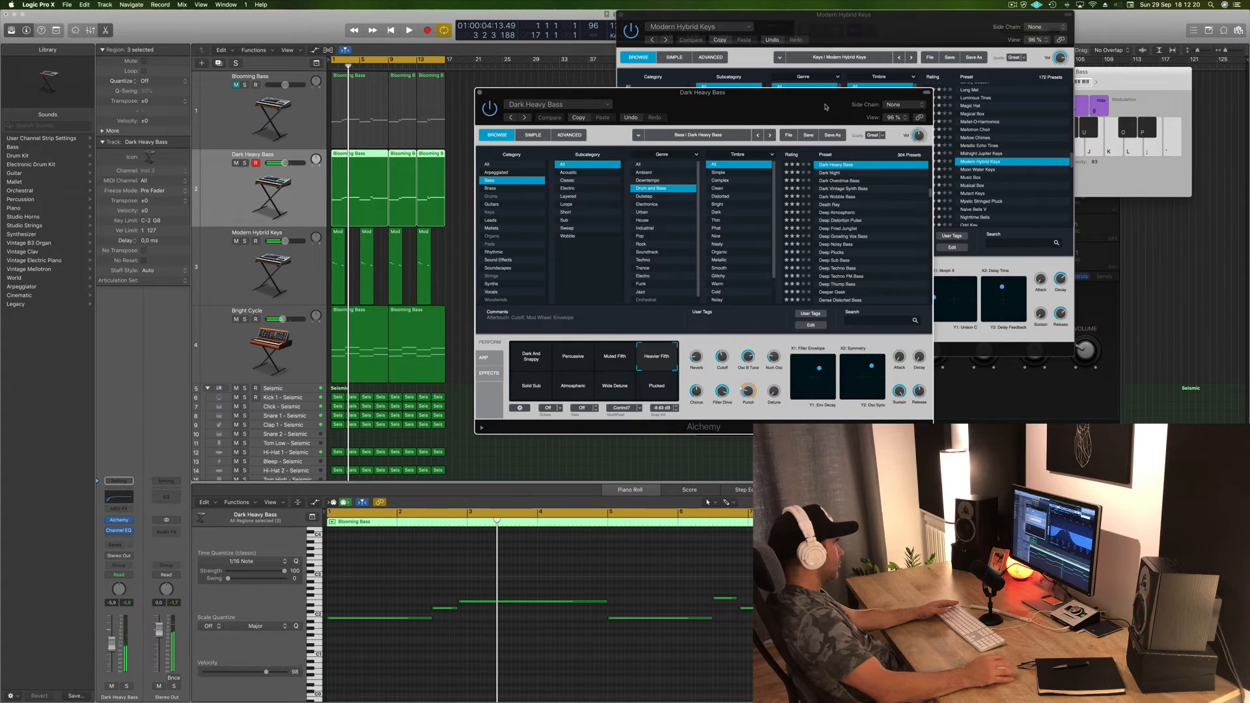
key(space)
mouse_move(722, 358)
mouse_down()
mouse_move(722, 372)
mouse_move(727, 362)
mouse_up()
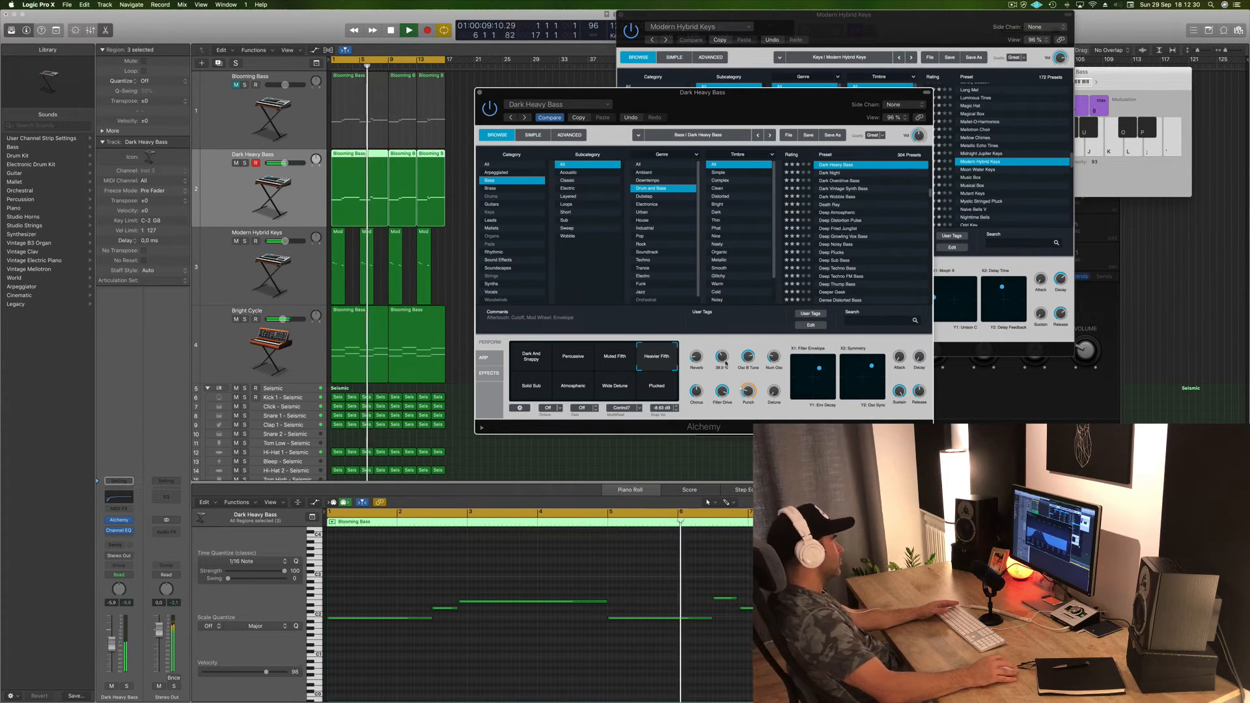
drag(476, 93, 557, 109)
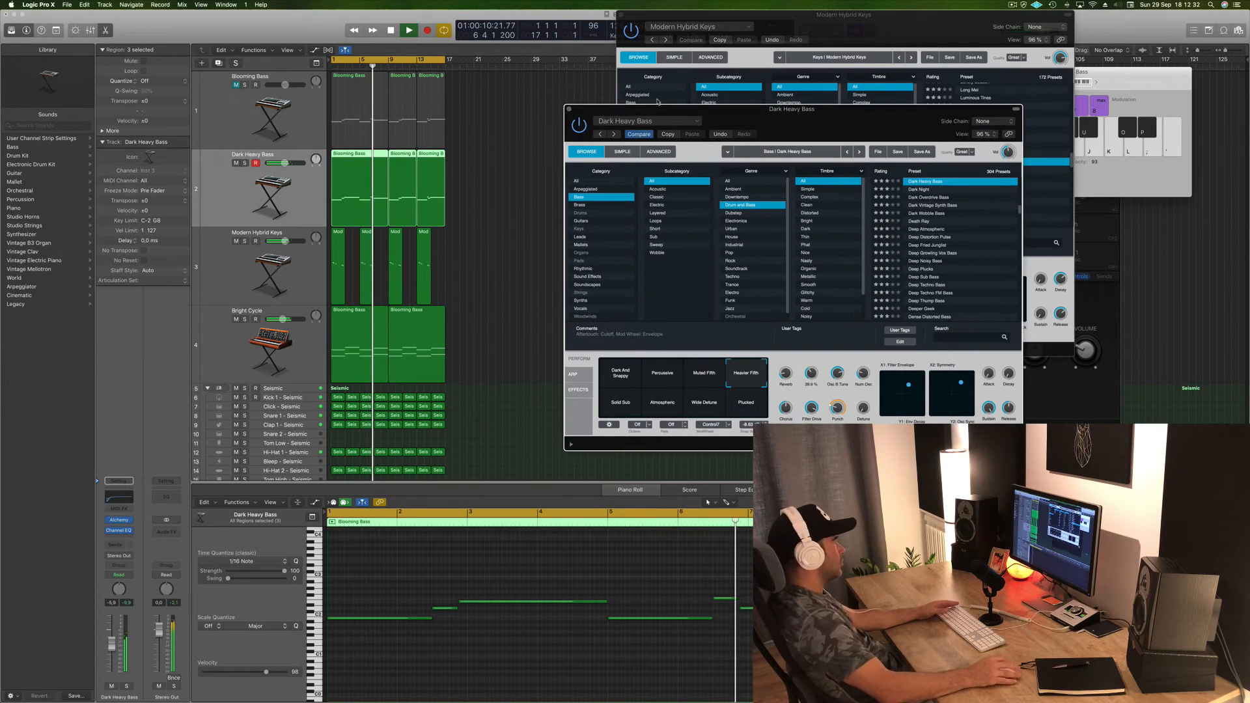
click(567, 109)
Step: Close the Modern Hybrid Keys and drum machine windows to clear the arrangement, and stop playback
drag(619, 14, 626, 111)
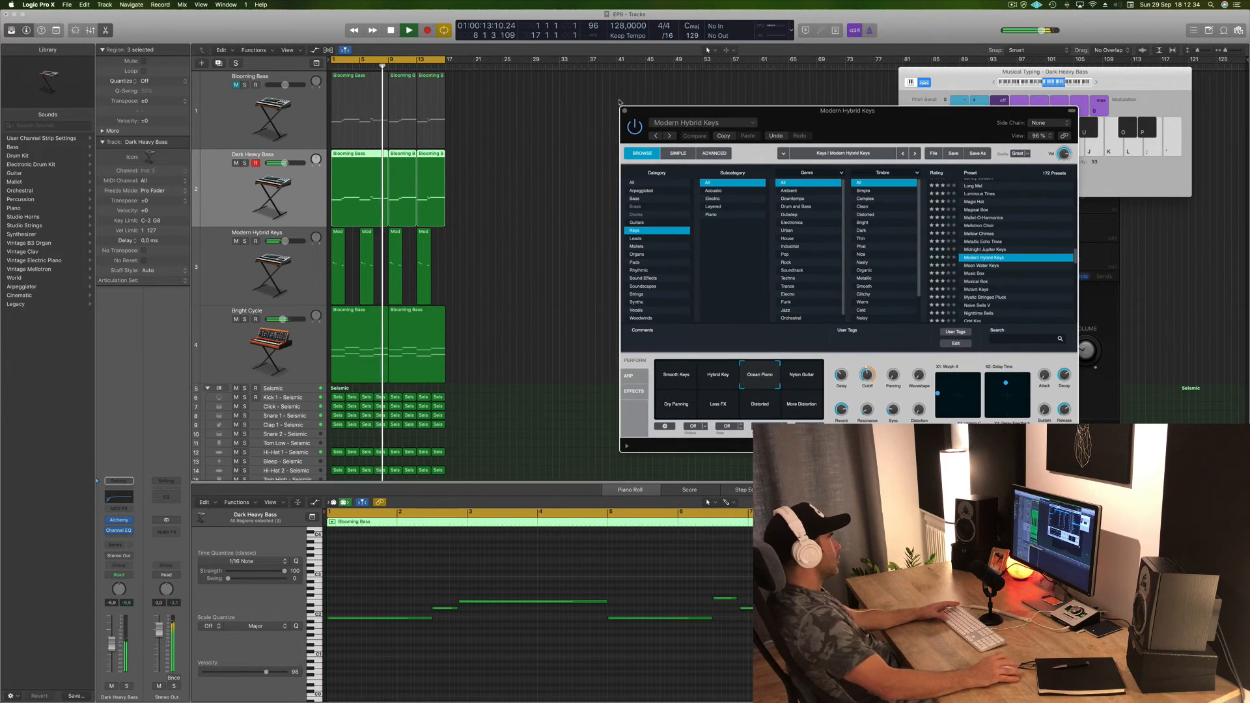
click(624, 112)
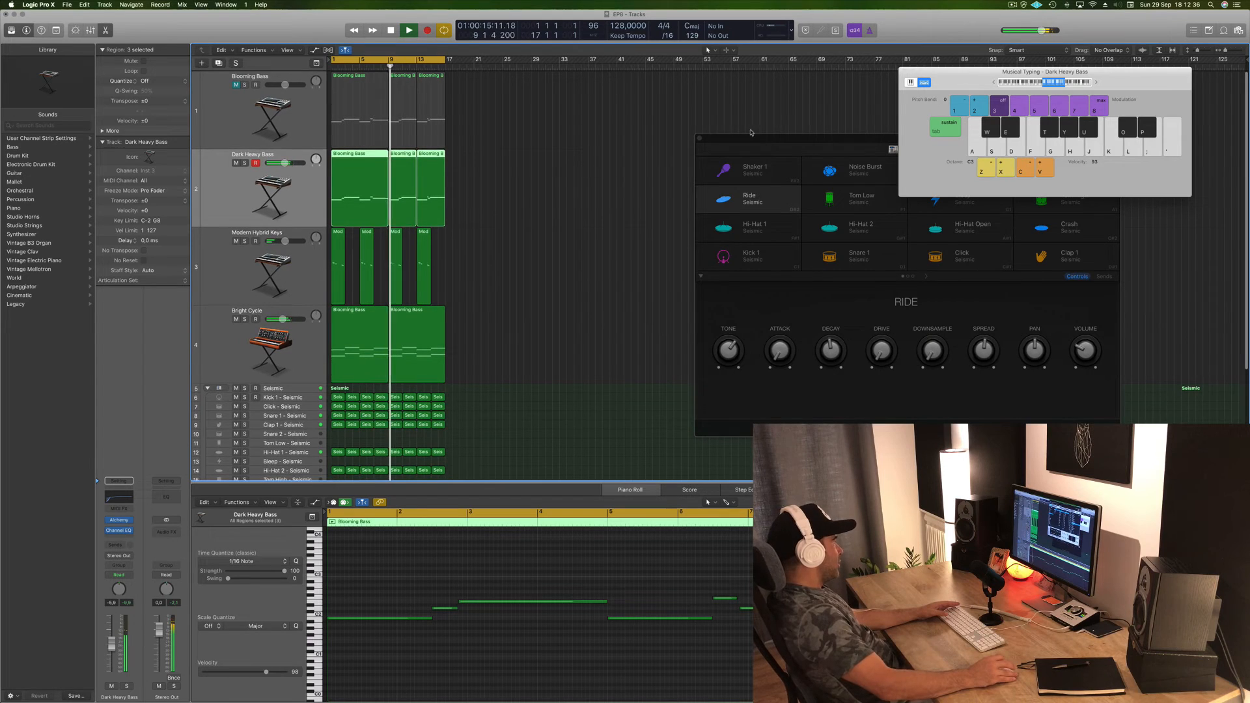
click(1012, 4)
click(611, 143)
click(737, 135)
key(space)
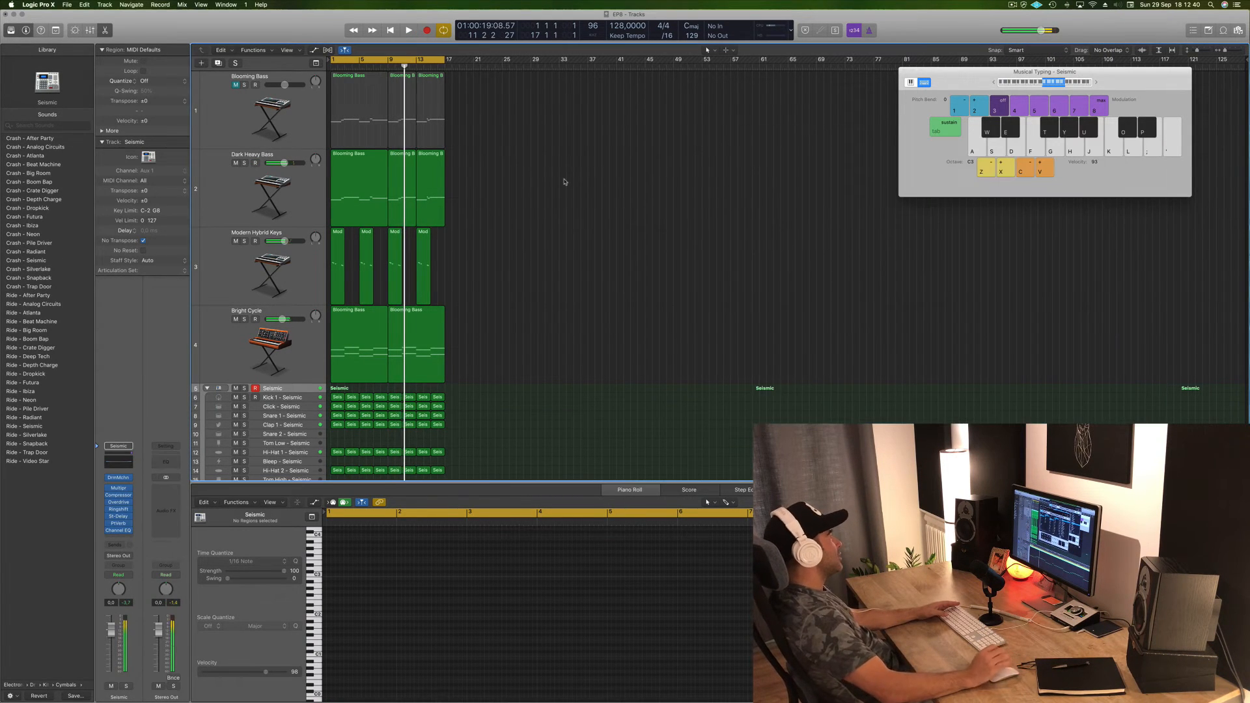
Step: Duplicate the Blooming Bass track, copy its three regions to the new track, unmute the duplicate and play the loop from the start
scroll(565, 192, down, 4)
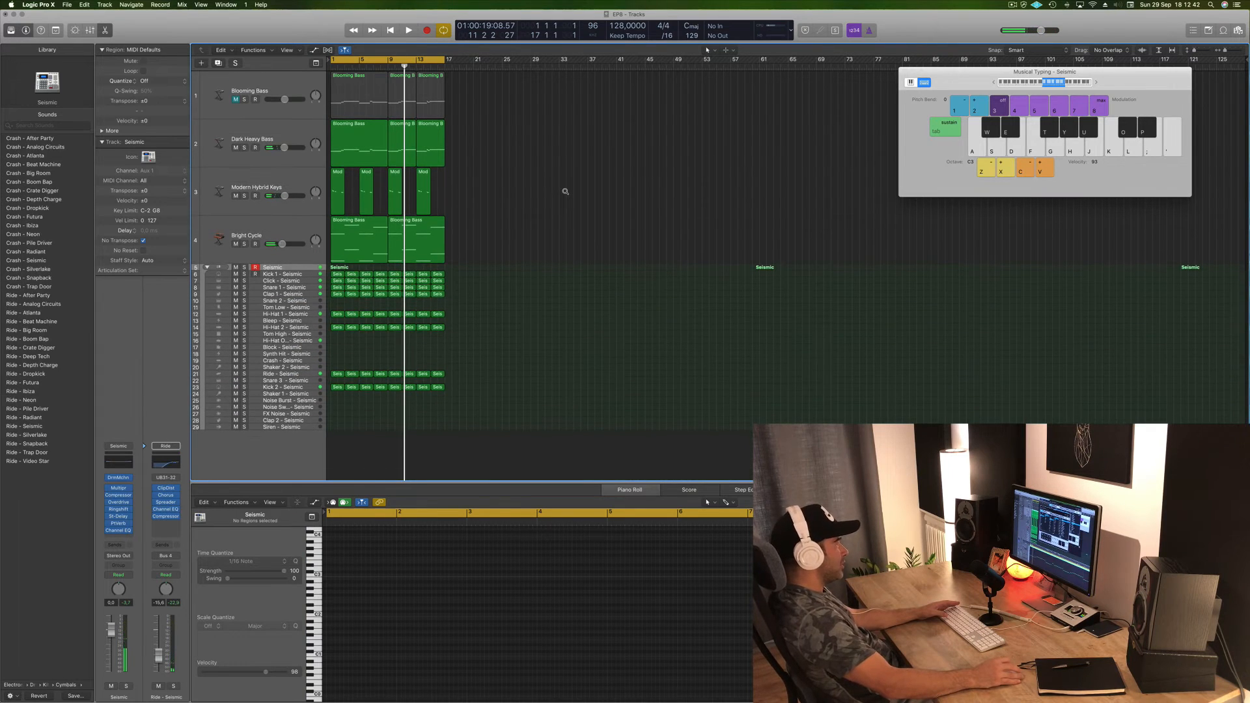
key(Return)
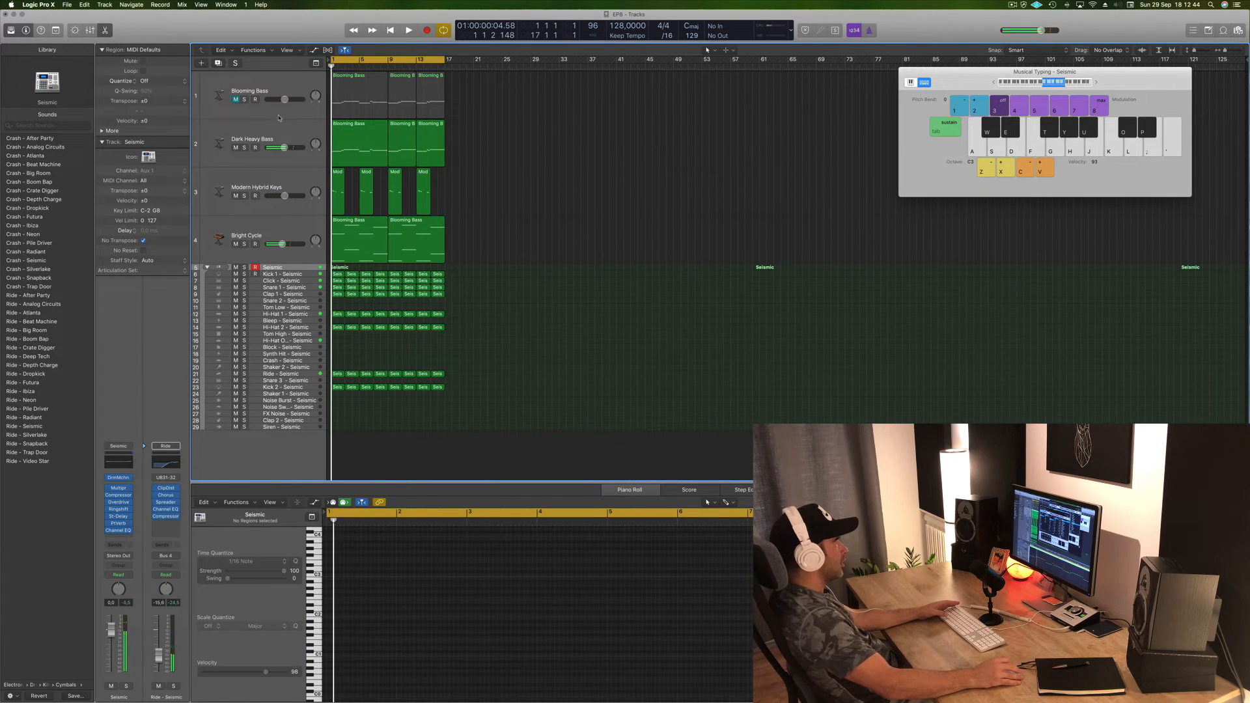
click(278, 118)
click(217, 63)
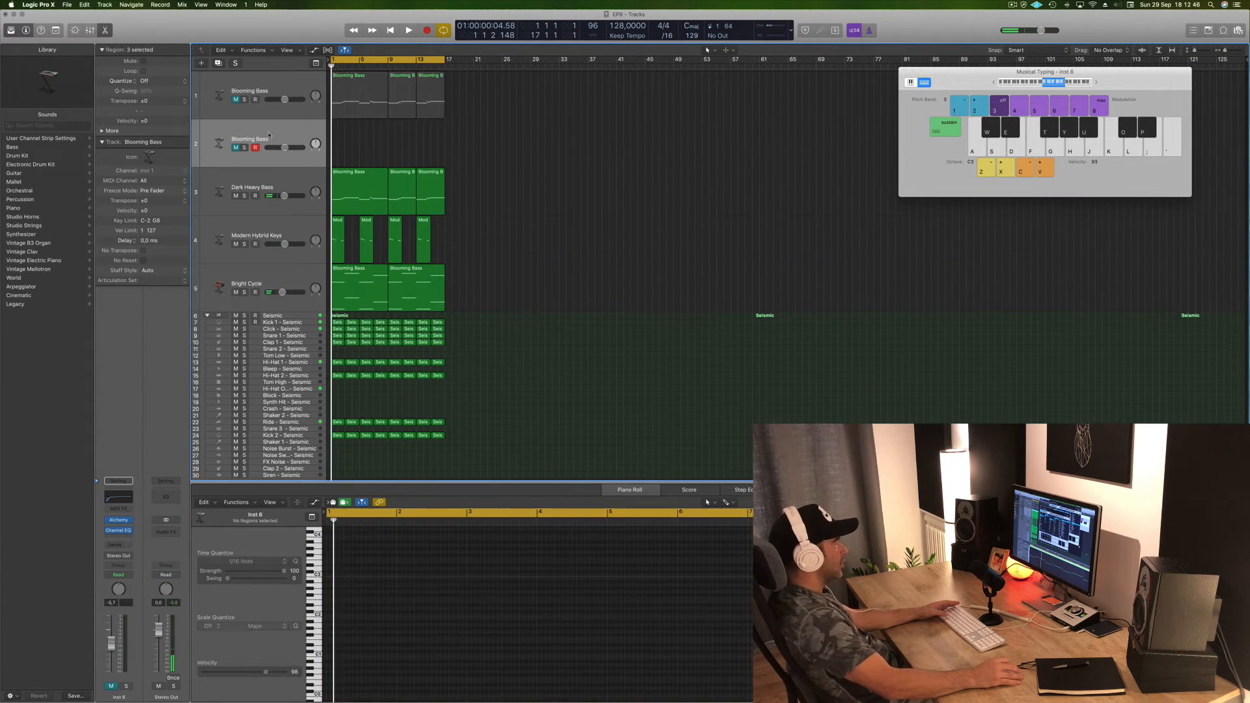
drag(505, 86, 345, 140)
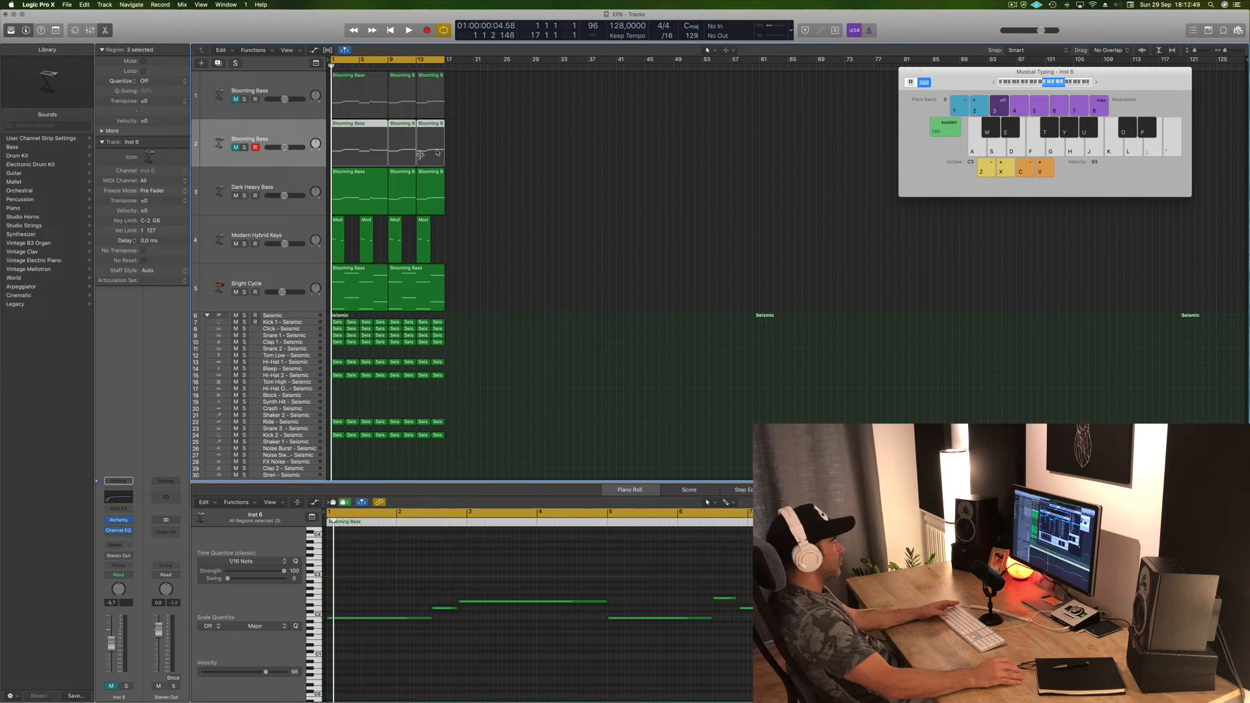
click(235, 148)
key(space)
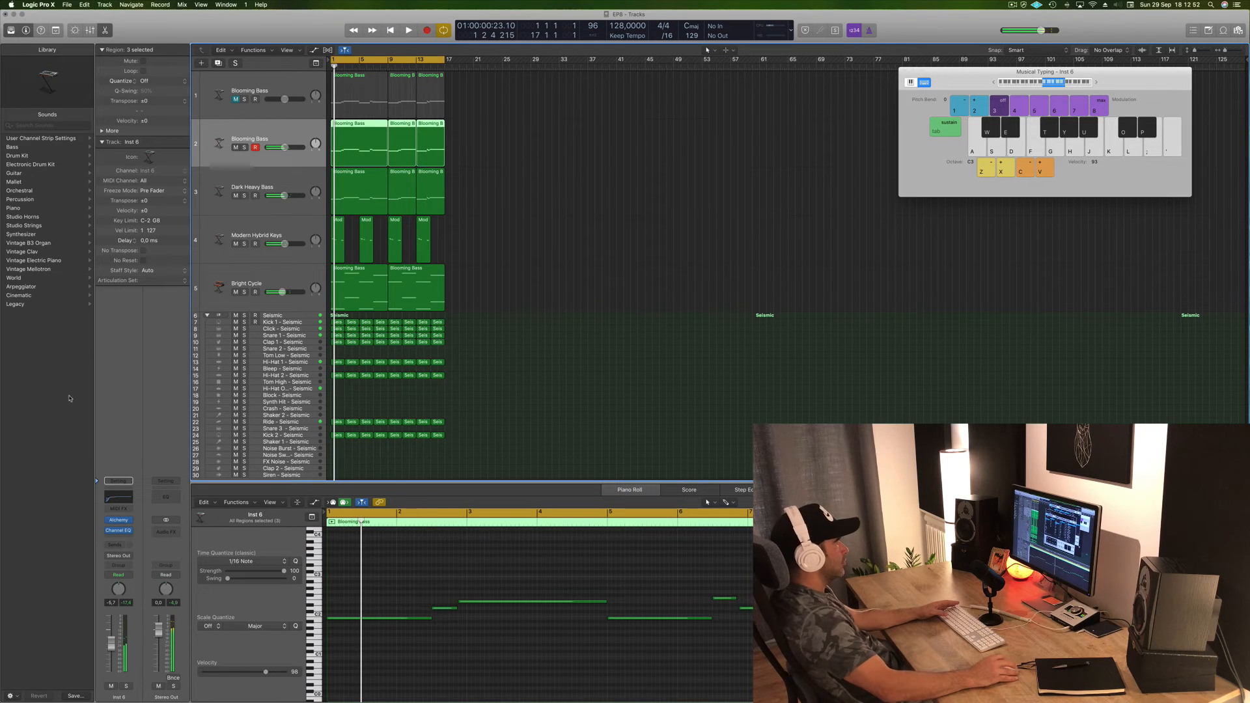
Step: In the duplicate bass track's Channel EQ, set the high cut to about 184 Hz and the 99 Hz band to 0 dB, and close the EQ
click(118, 520)
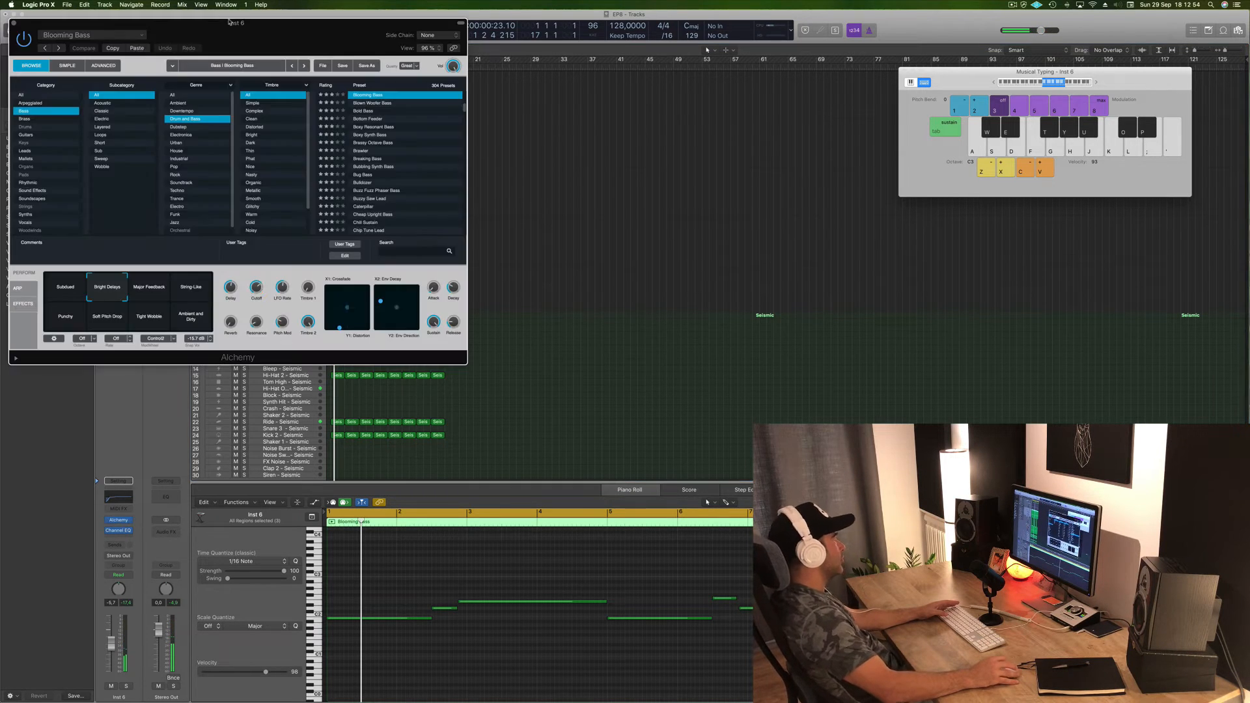
drag(259, 32, 938, 119)
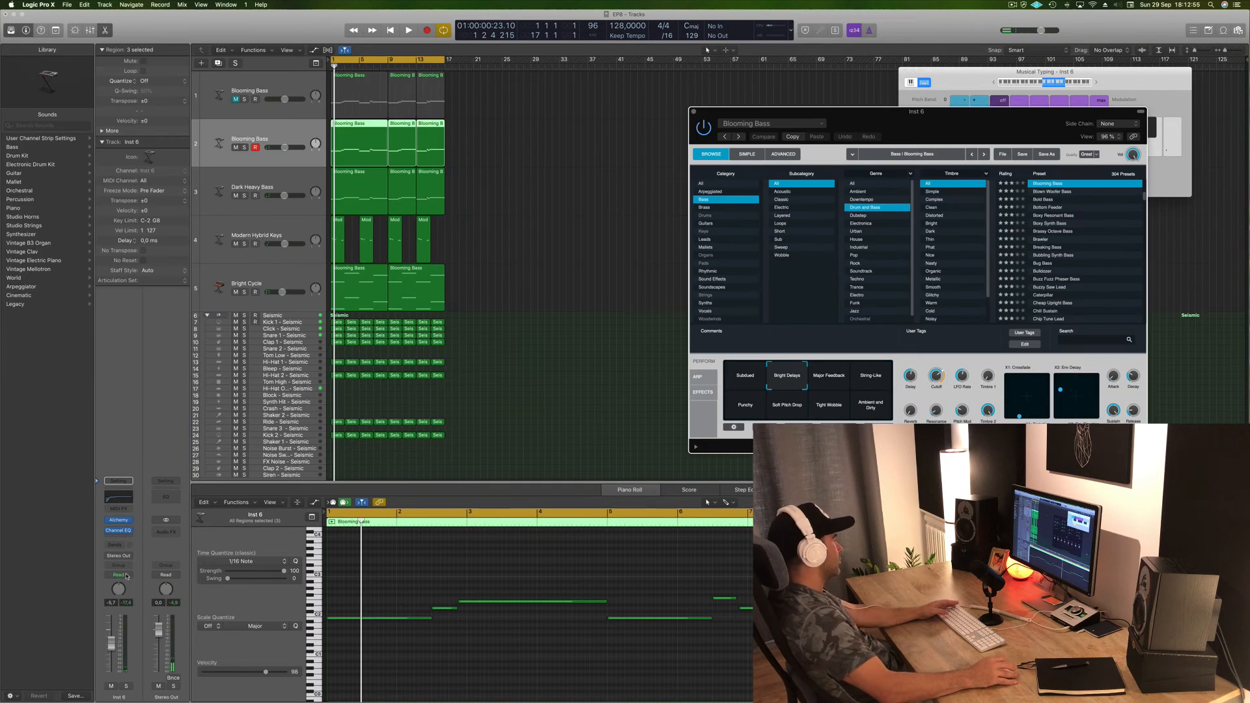
click(118, 498)
drag(652, 195, 301, 197)
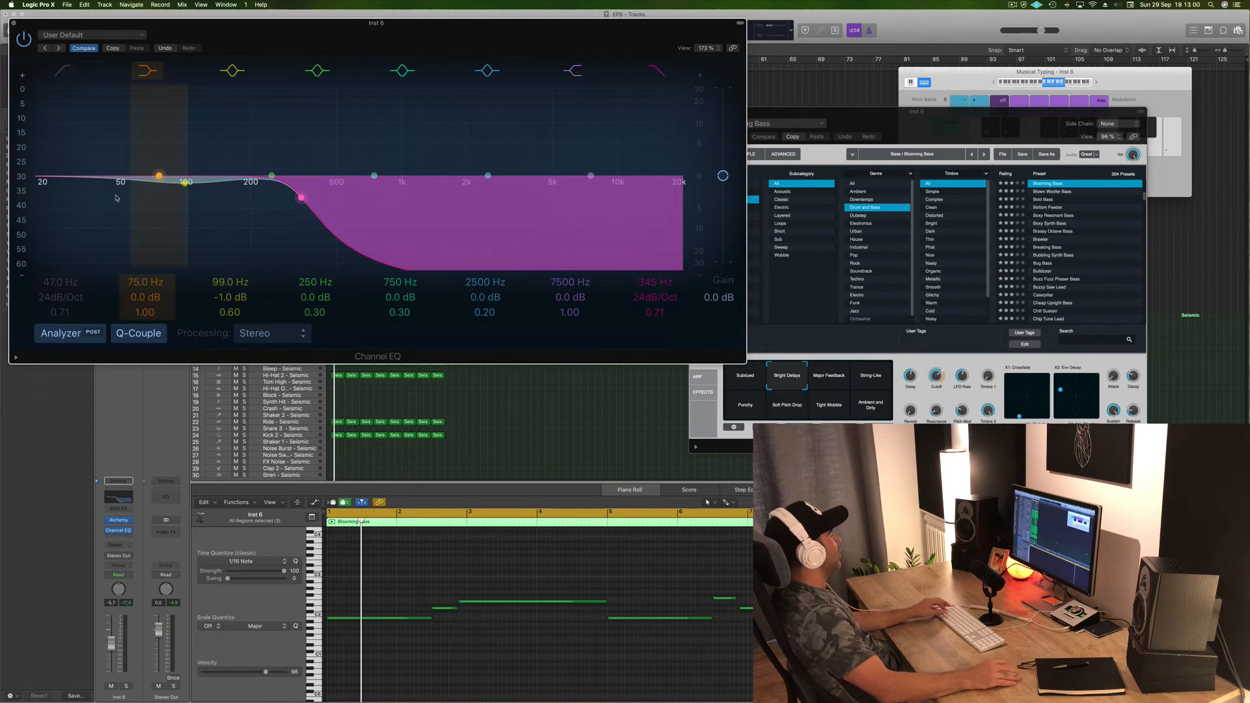
drag(185, 183, 185, 176)
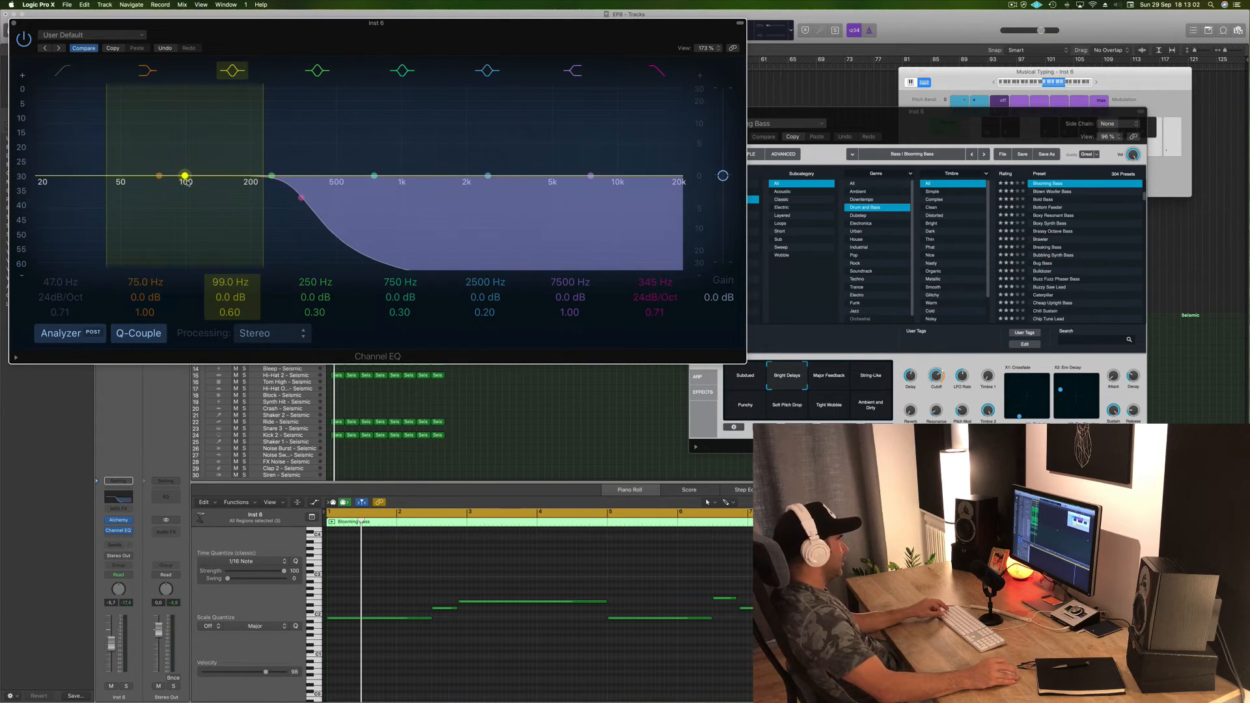
drag(301, 197, 235, 197)
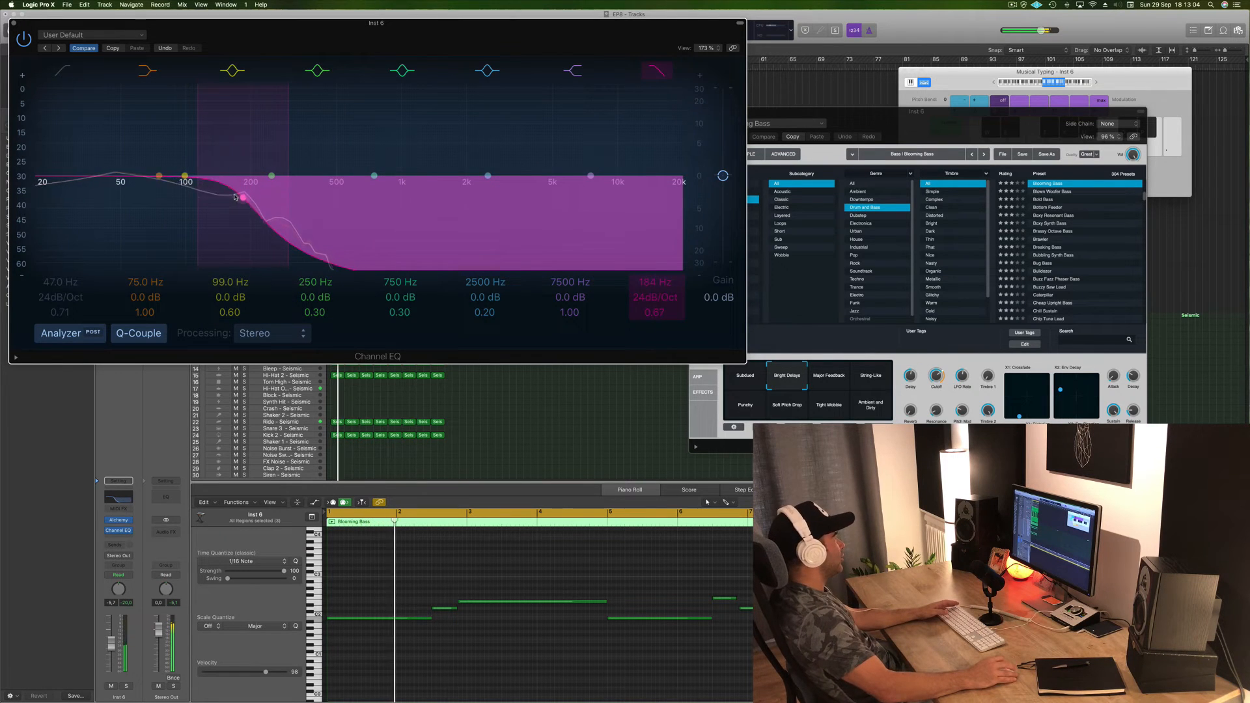
drag(25, 32, 313, 98)
click(303, 91)
key(space)
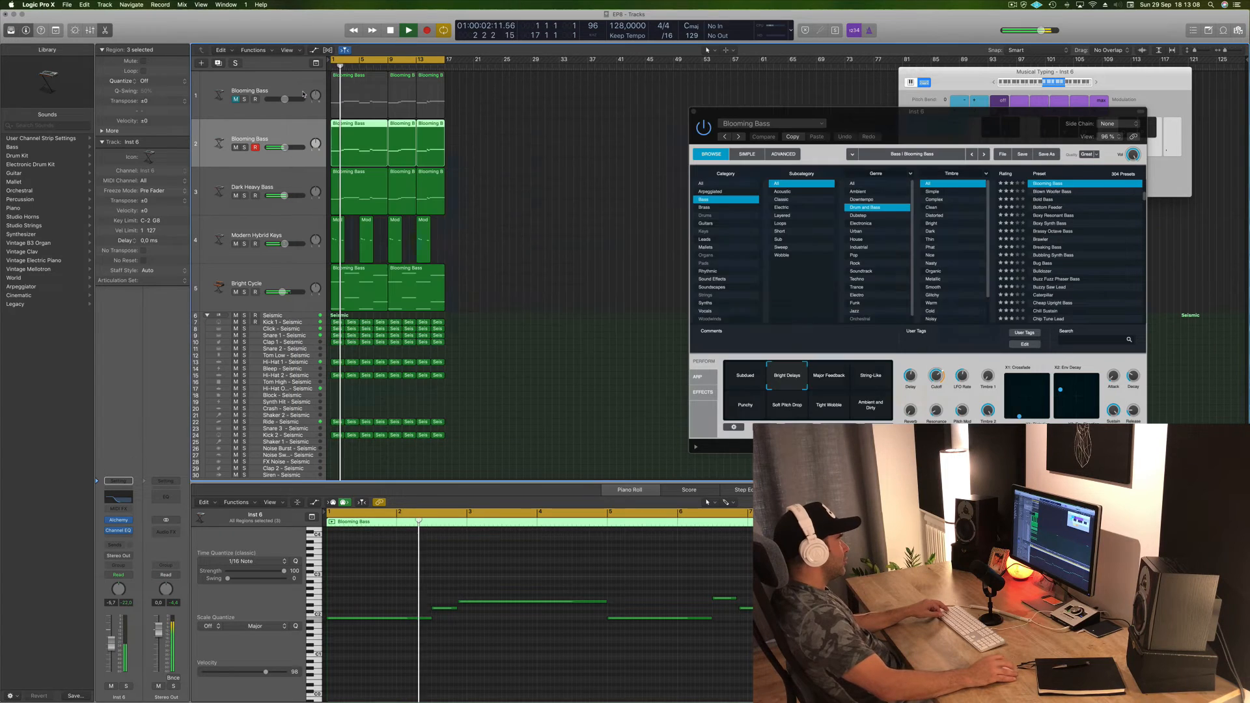
Step: Insert a stereo Compressor after the Channel EQ on the duplicated Blooming Bass track and move its window over the arrangement
click(131, 539)
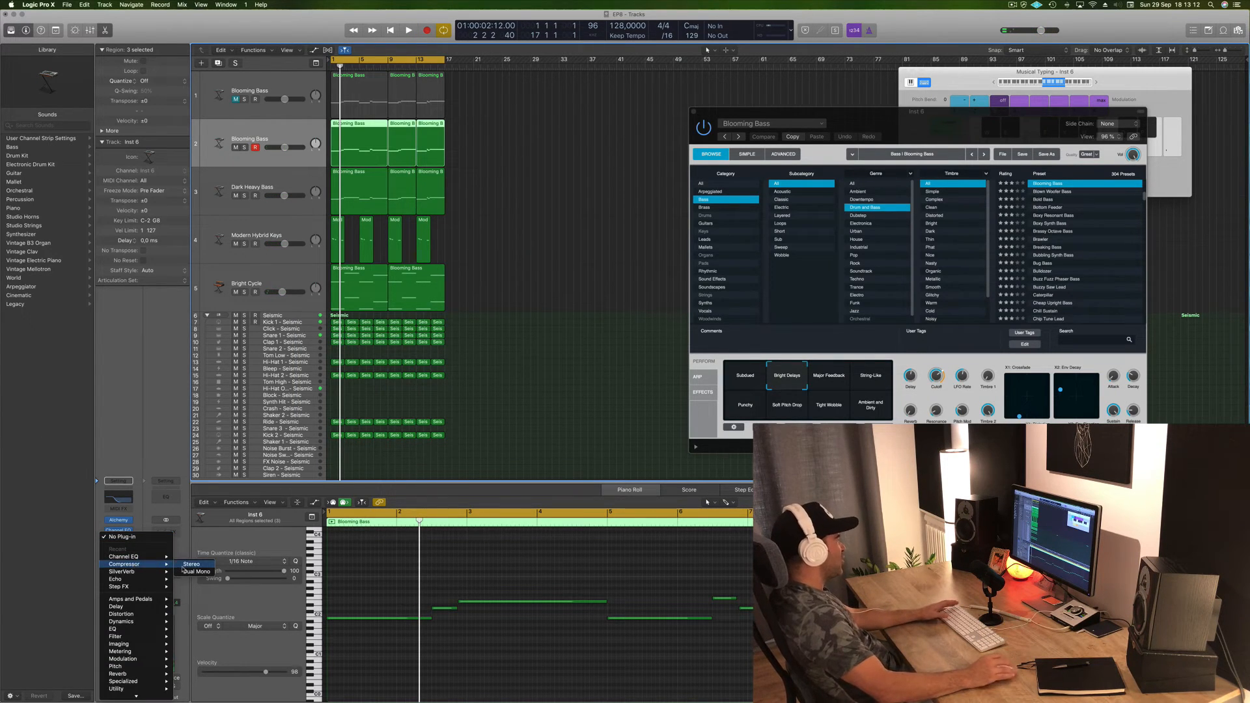
click(182, 567)
drag(235, 33, 506, 111)
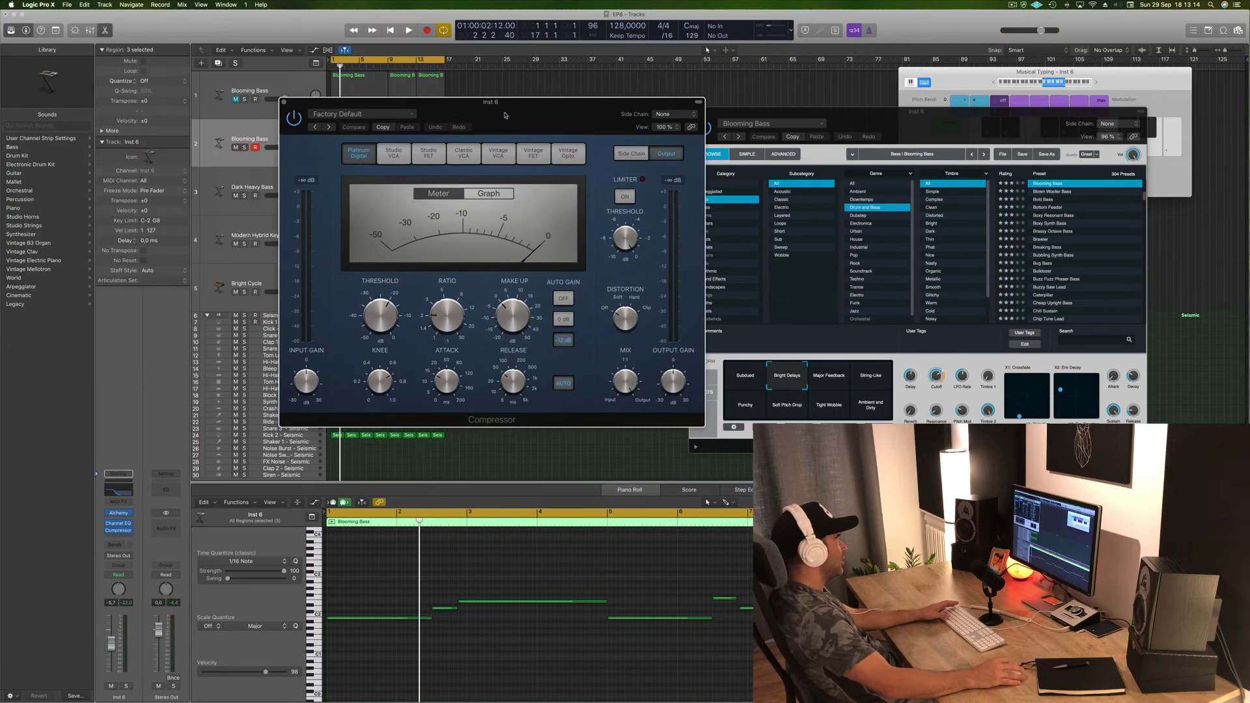
Step: Set the Compressor's threshold to -22.5 dB on the duplicated bass while checking it in playback, and close the Compressor
key(space)
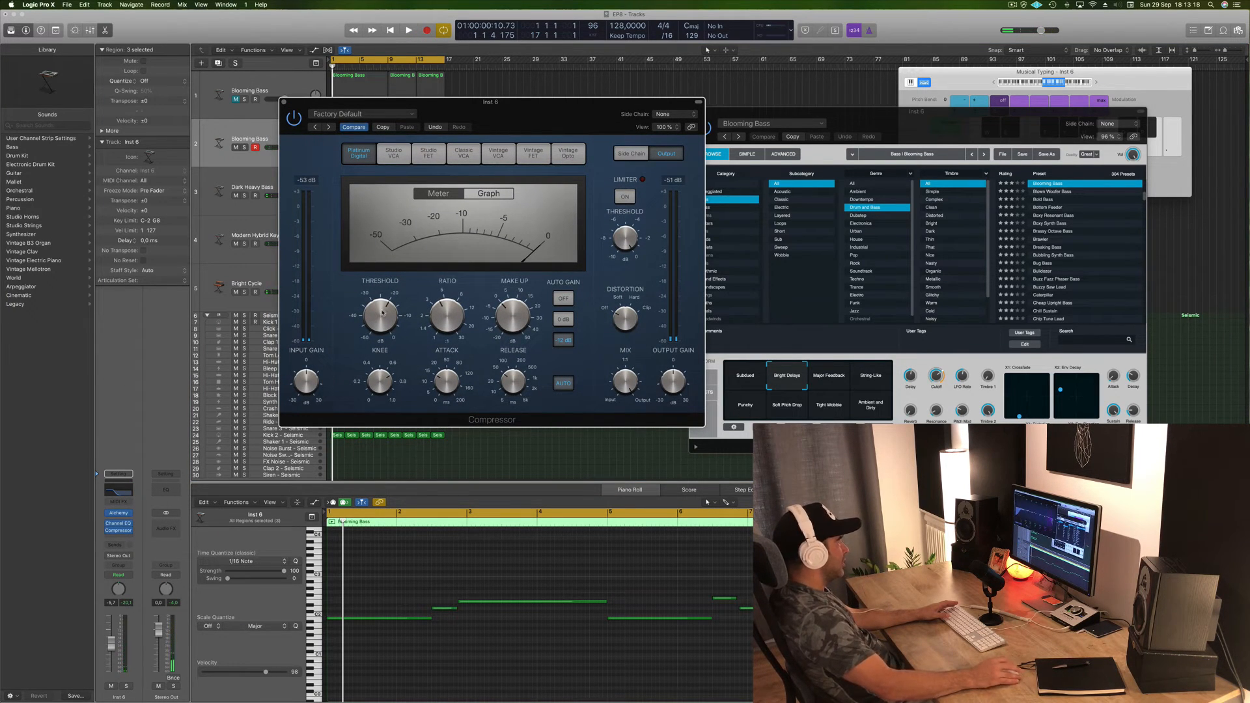
key(space)
drag(382, 316, 382, 319)
key(space)
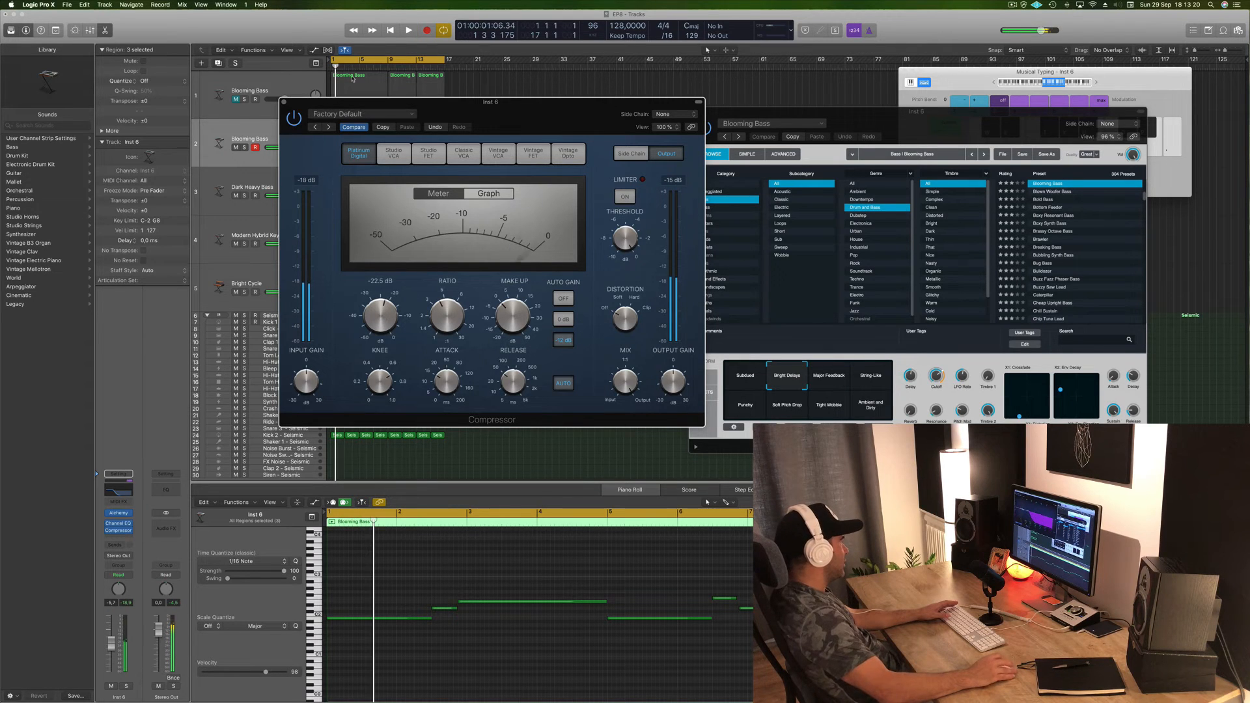
click(284, 103)
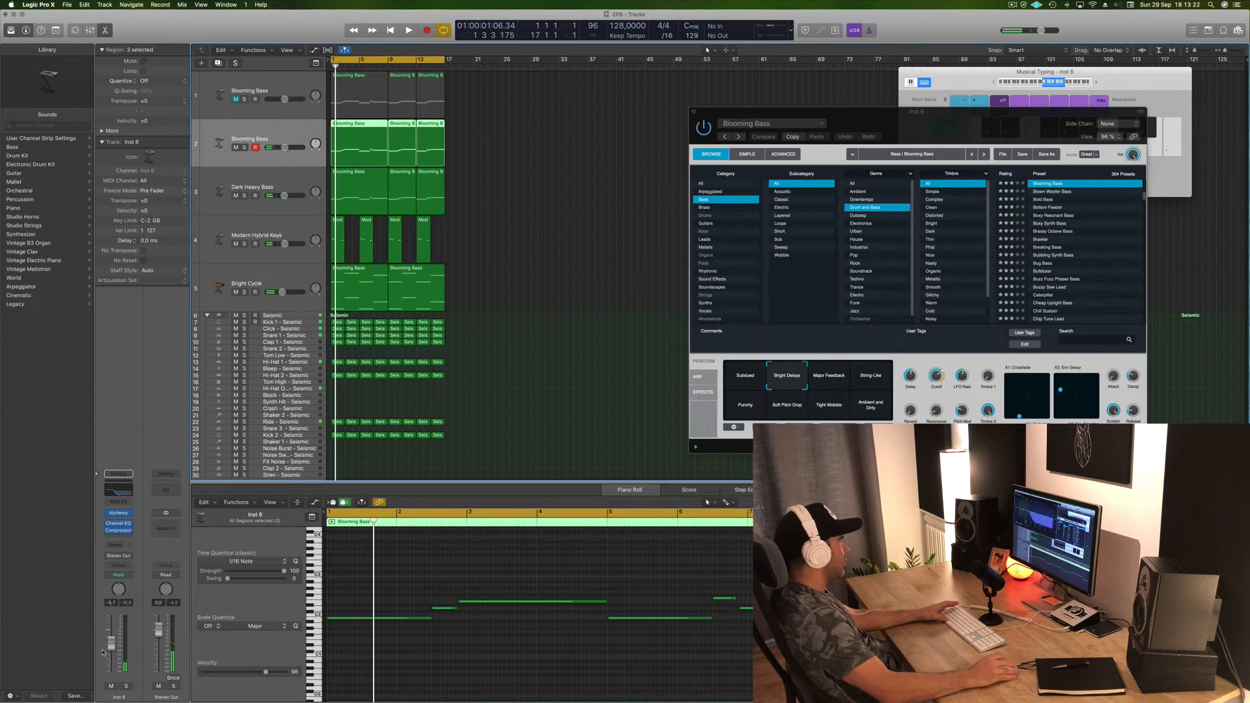
Step: Raise the duplicated bass track's volume to -2.8 dB and move the Alchemy window closer to the tracks, replaying the loop
key(space)
key(space)
key(space)
drag(1004, 124, 791, 132)
key(space)
key(space)
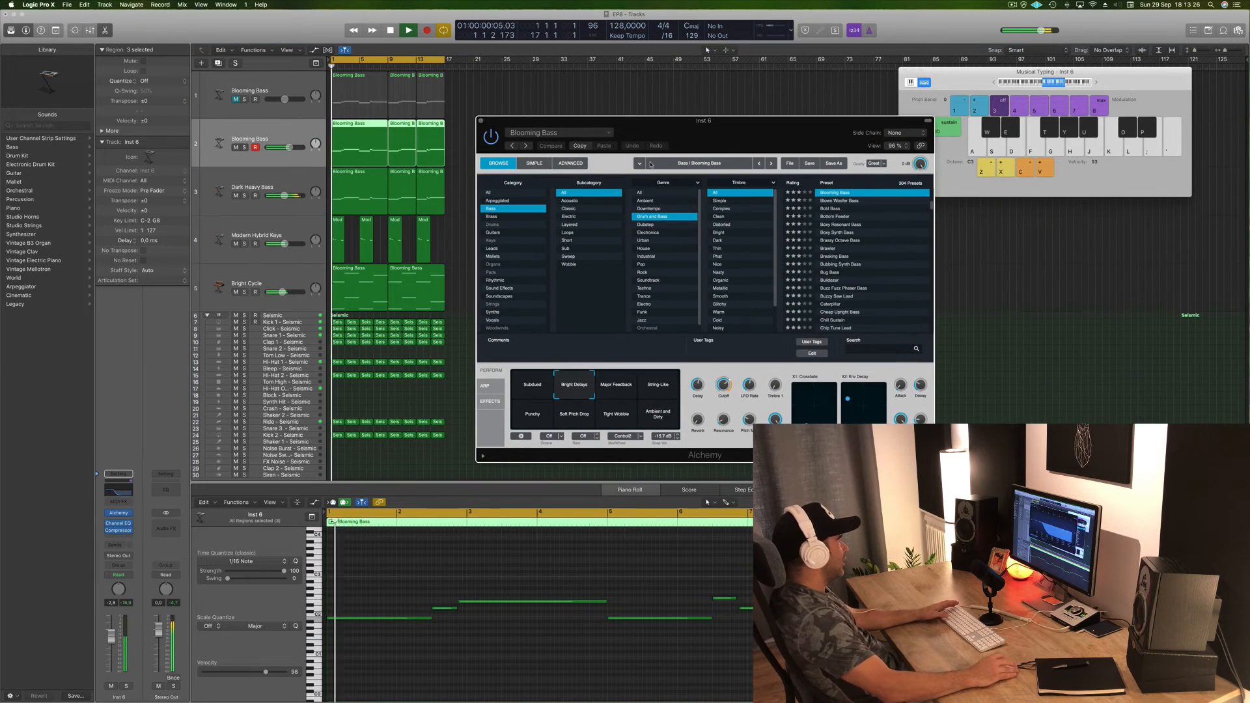
Step: Clear Alchemy's Drum and Bass genre filter and audition the 1963 Semi-Acoustic Thumb preset, briefly soloing the duplicated bass
key(space)
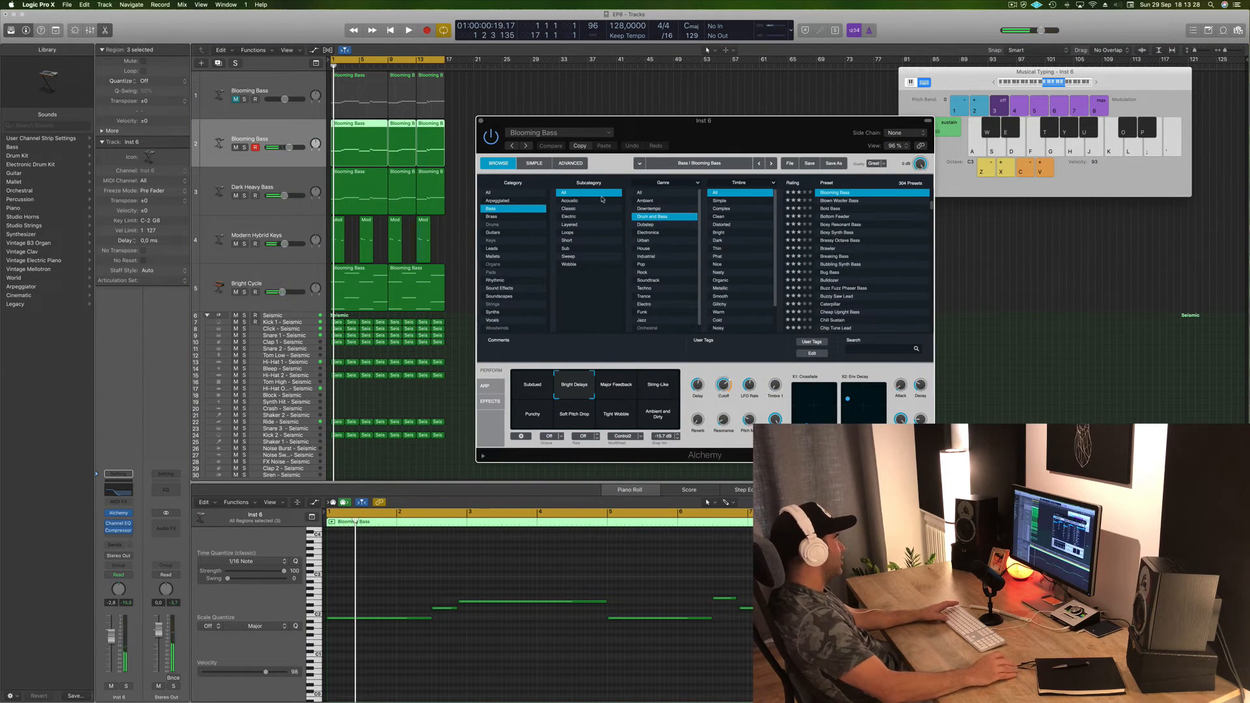
scroll(845, 207, up, 10)
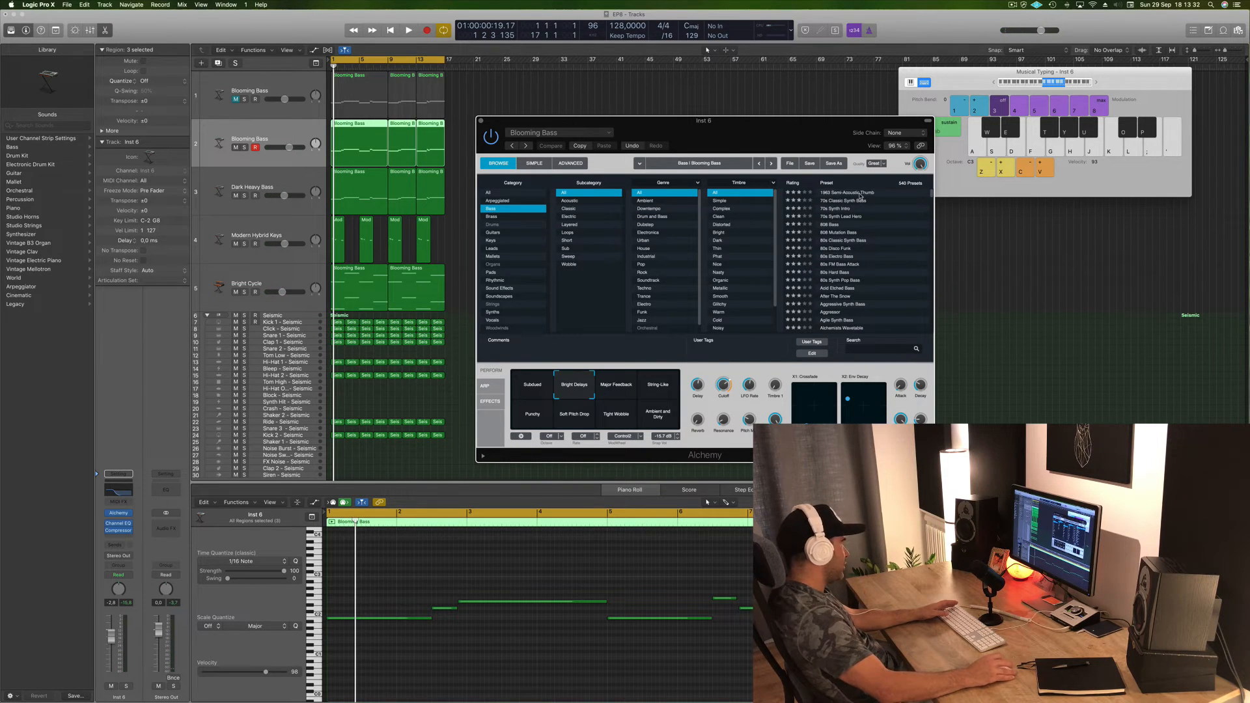
click(860, 193)
key(space)
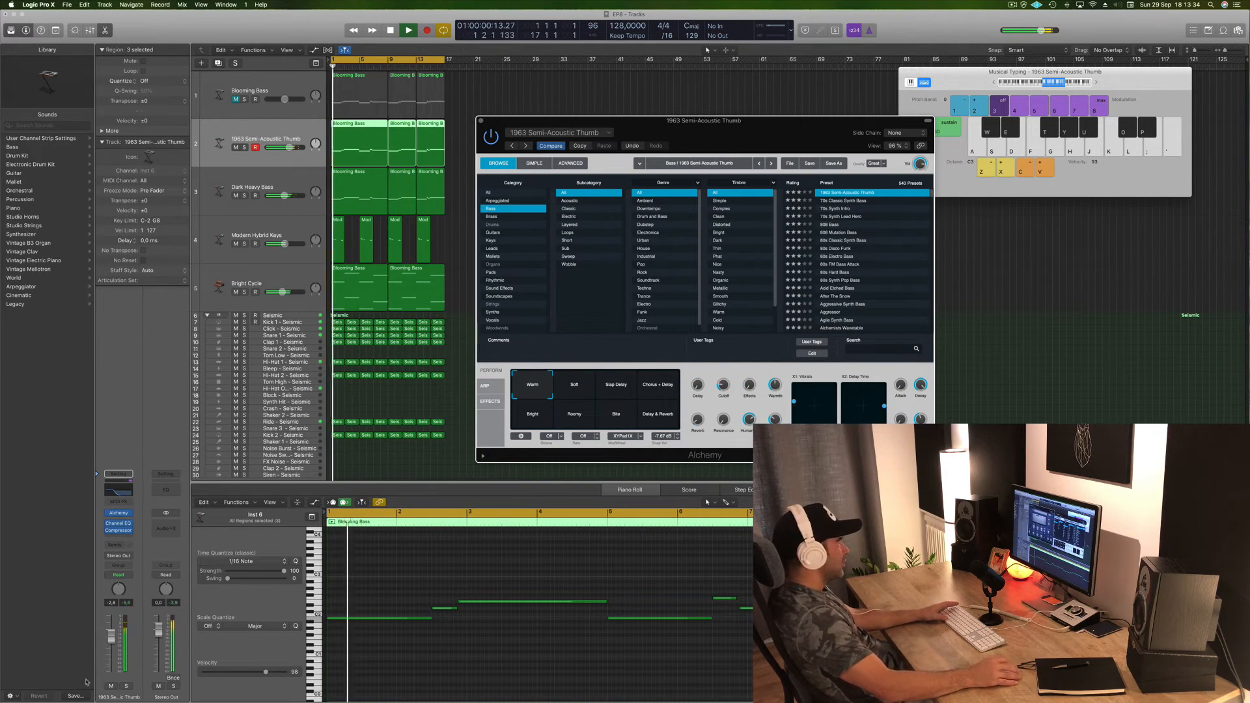
click(127, 687)
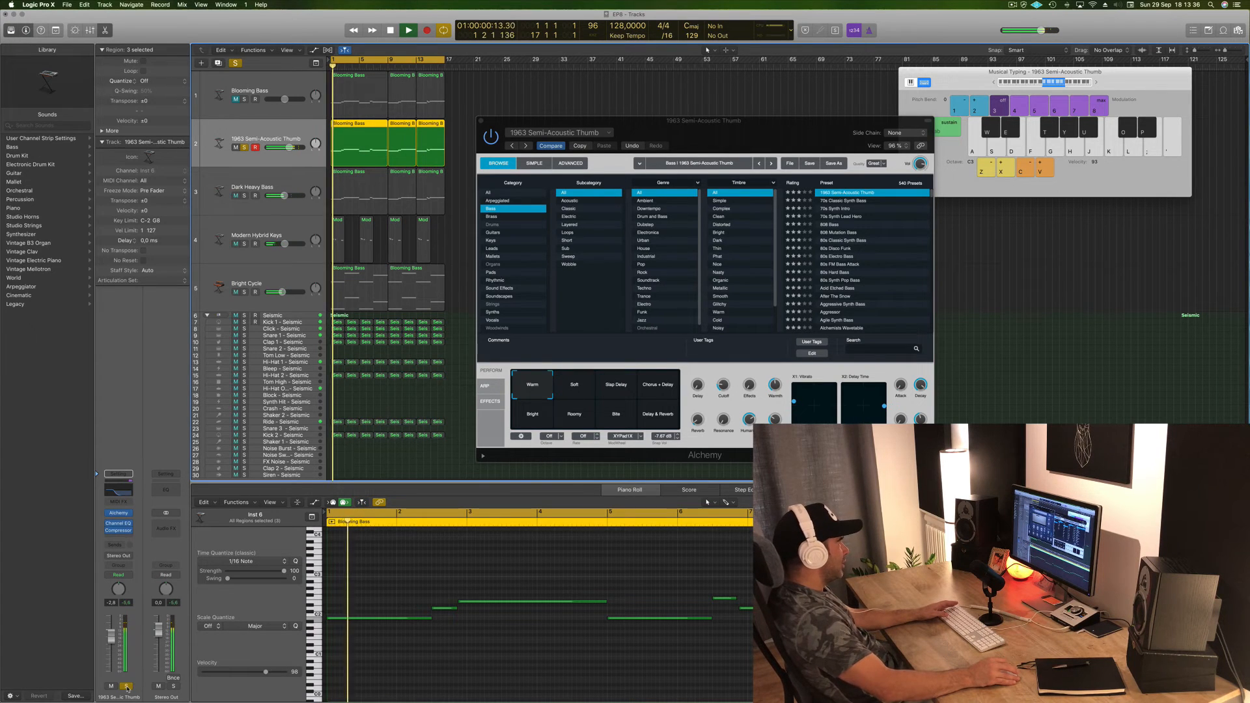
click(126, 686)
Step: Audition the 70s Synth Lead Hero and 808 Bass presets on the duplicated bass, soloing the 808 Bass briefly
click(850, 218)
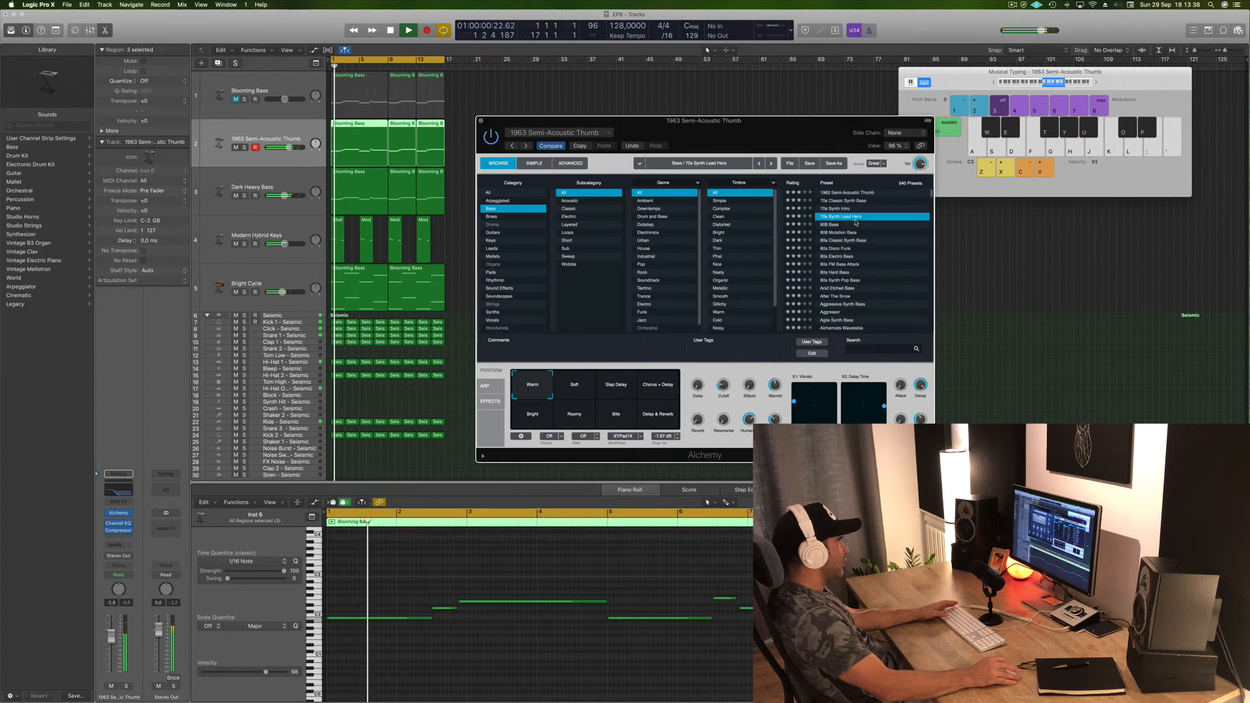
click(837, 224)
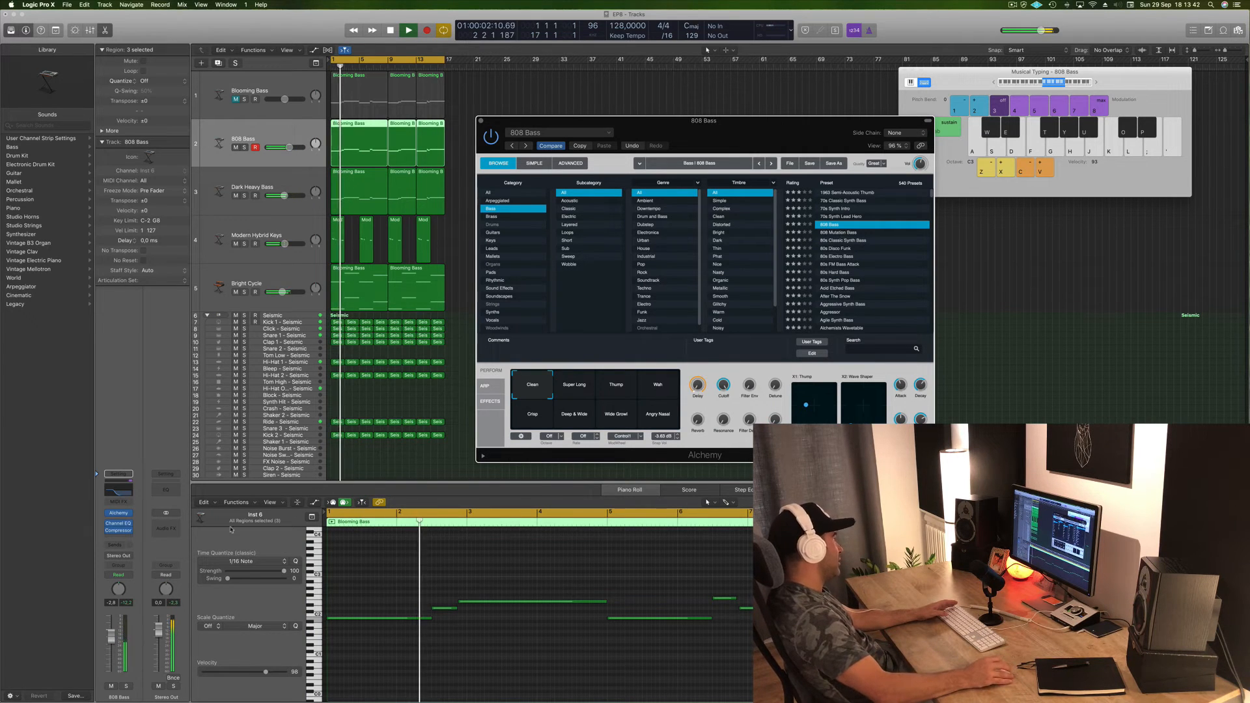
click(126, 687)
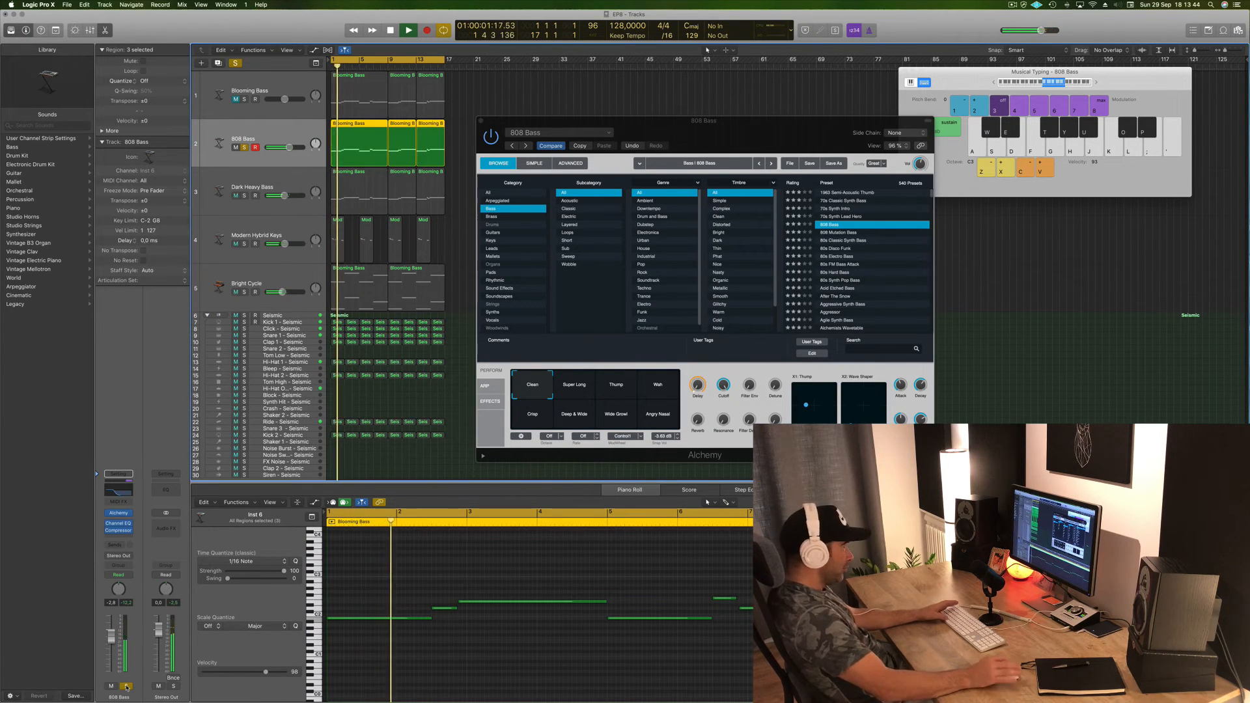
click(126, 686)
Step: Audition the 80s Disco Funk, 80s Hard Bass and 80s Synth Pop Bass presets, soloing the last one briefly
click(842, 248)
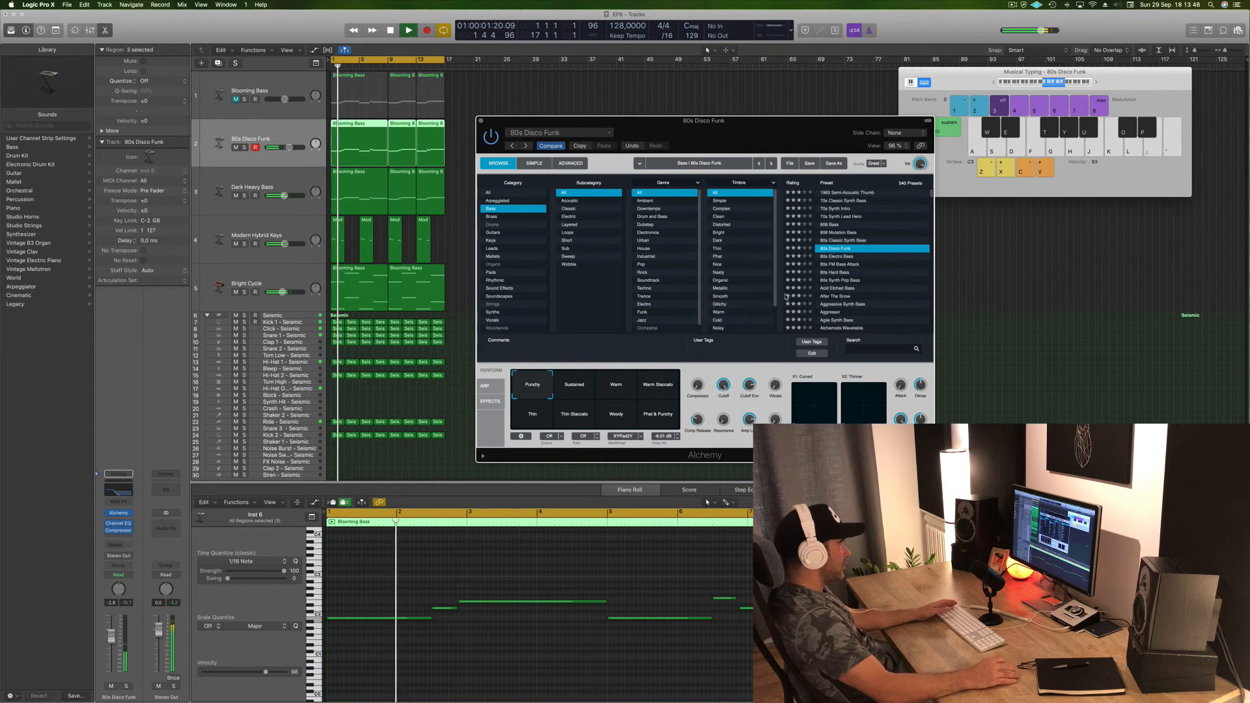
click(858, 272)
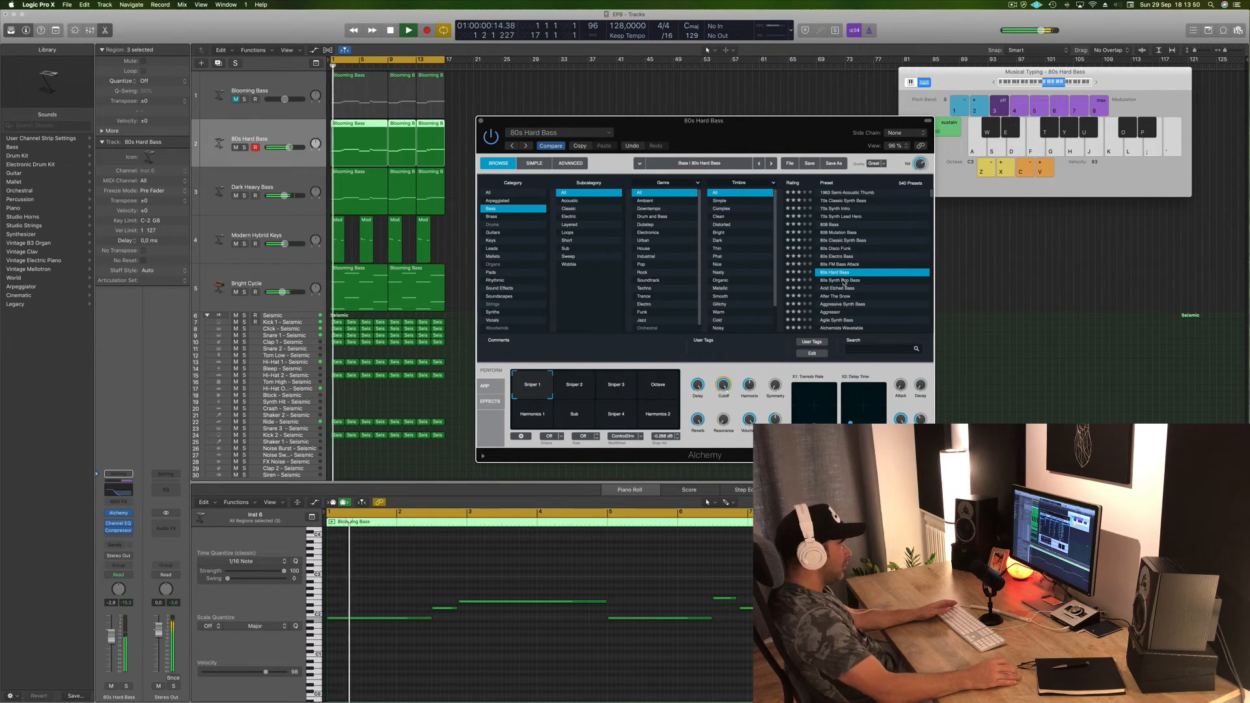
key(Down)
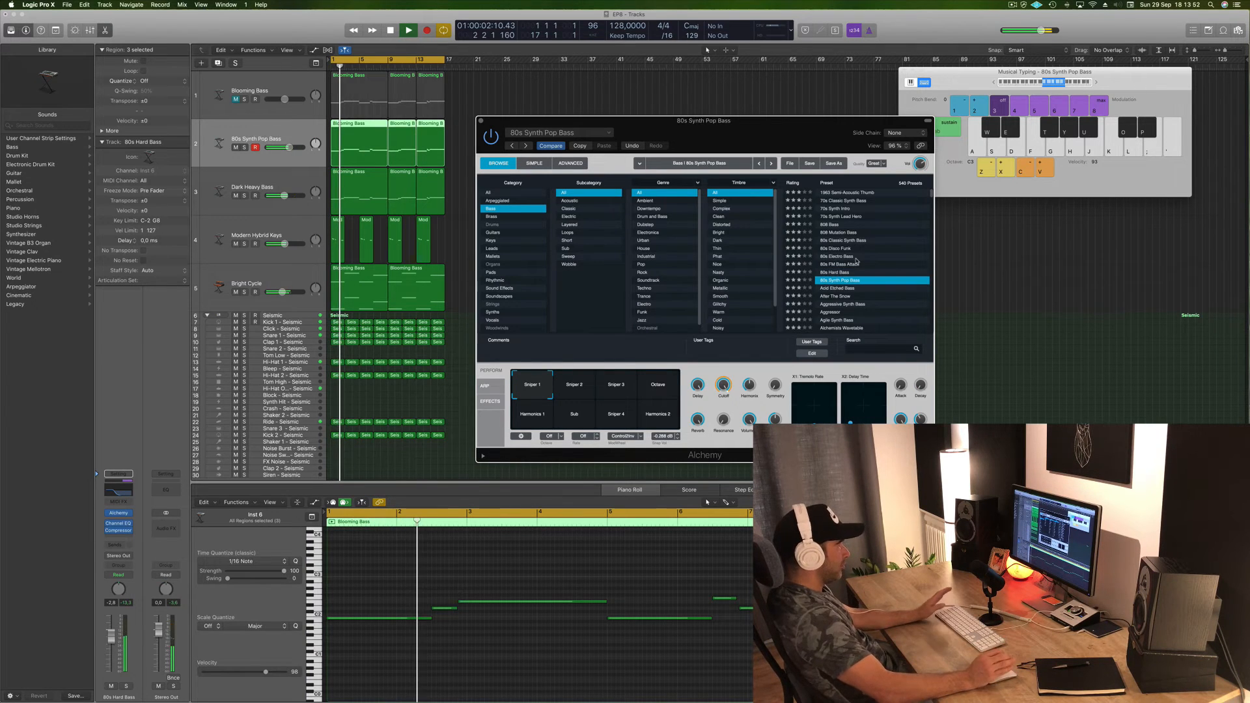
click(126, 686)
key(s)
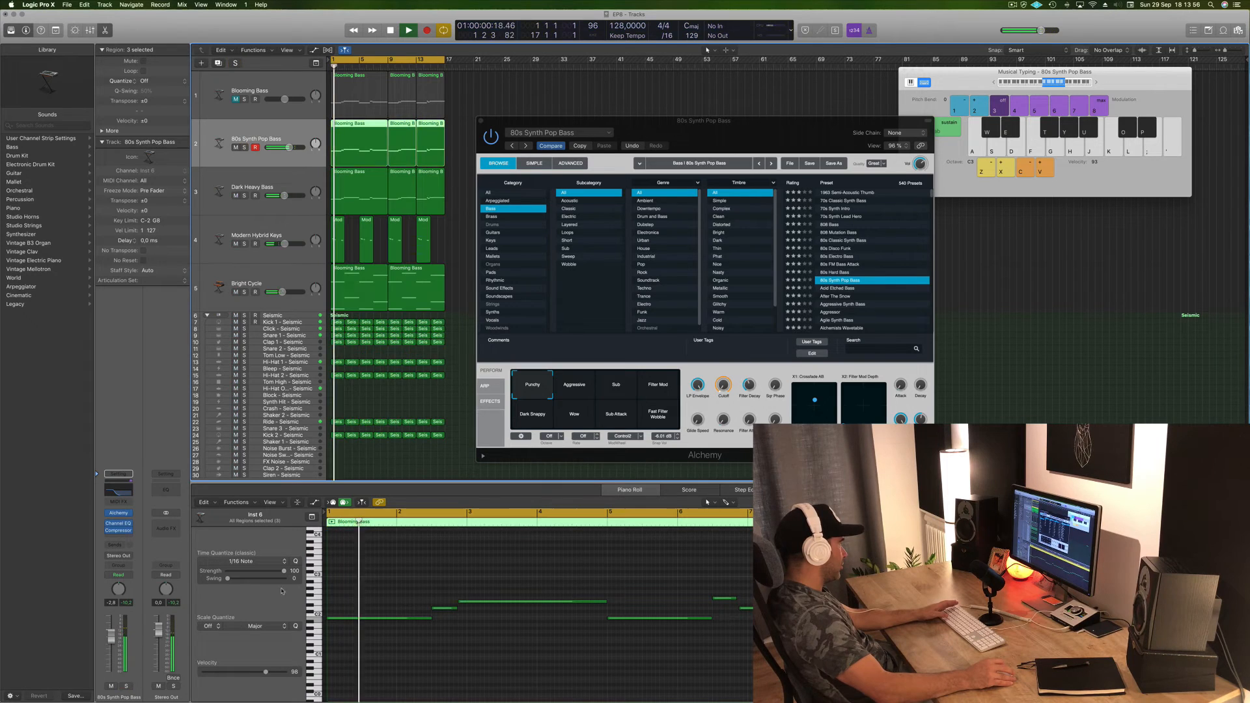
Step: Load the After The Snow preset on the duplicated bass and lower the track's volume to about -5.3 dB
click(837, 297)
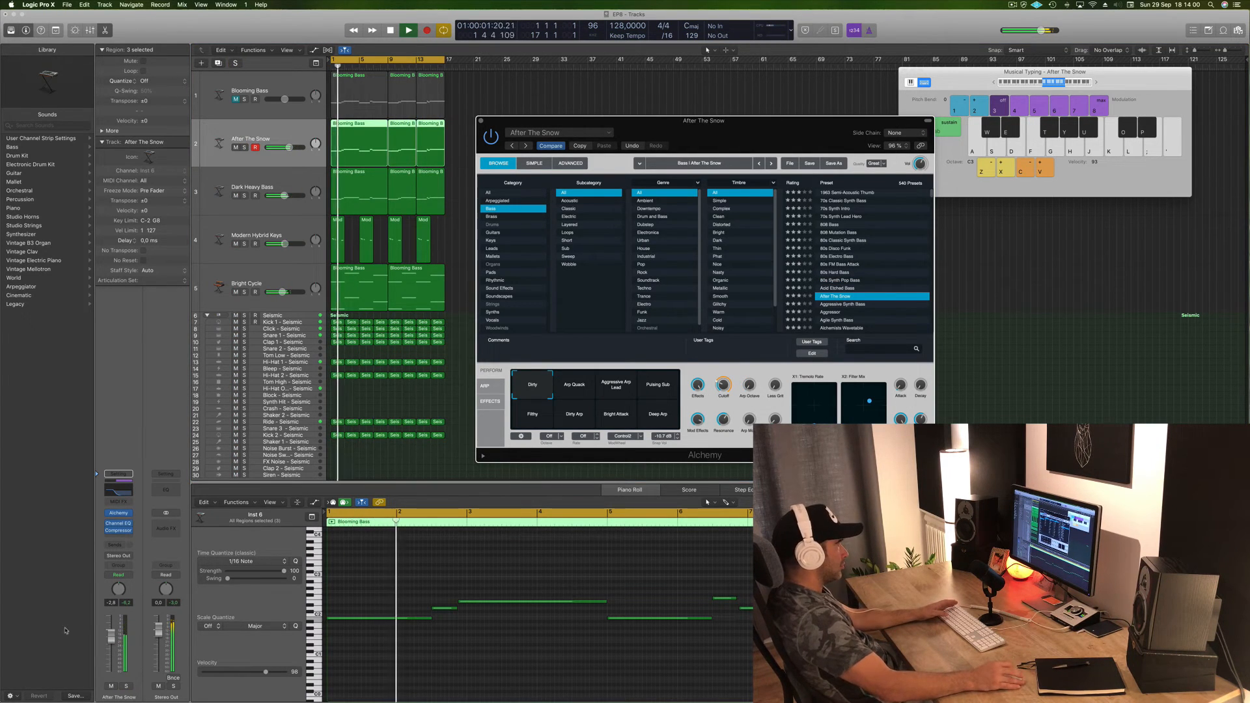
drag(109, 637, 107, 644)
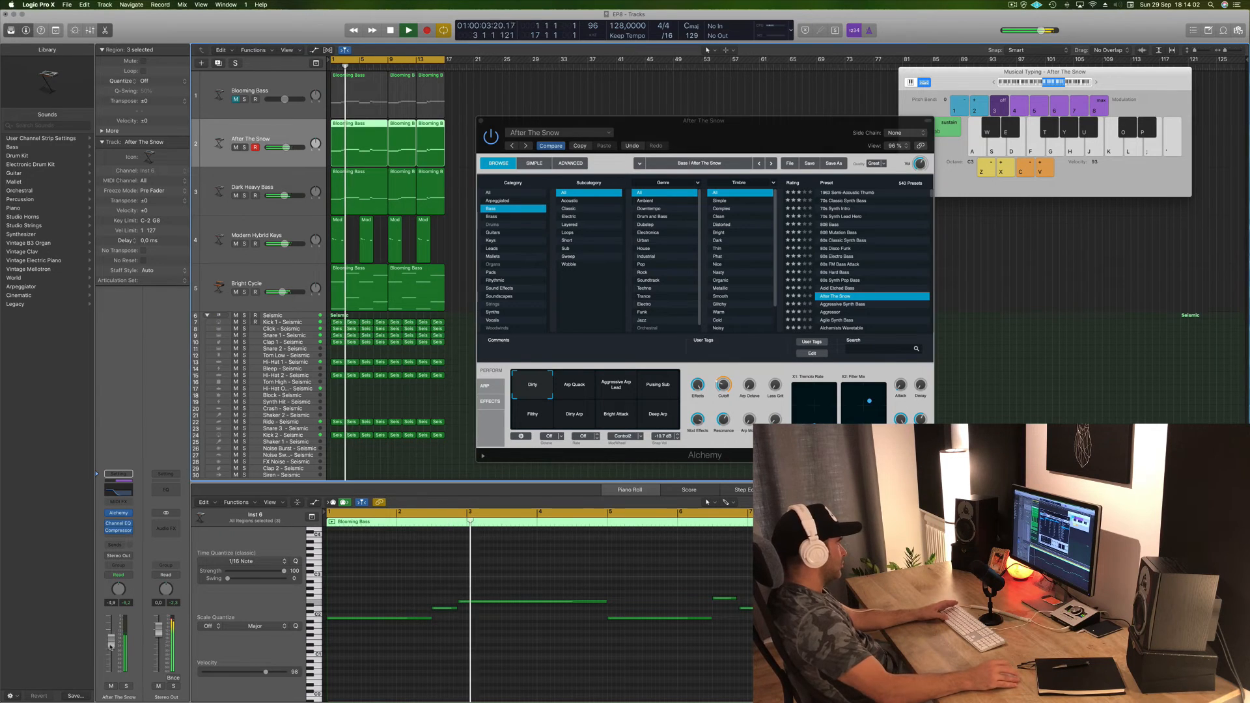
key(space)
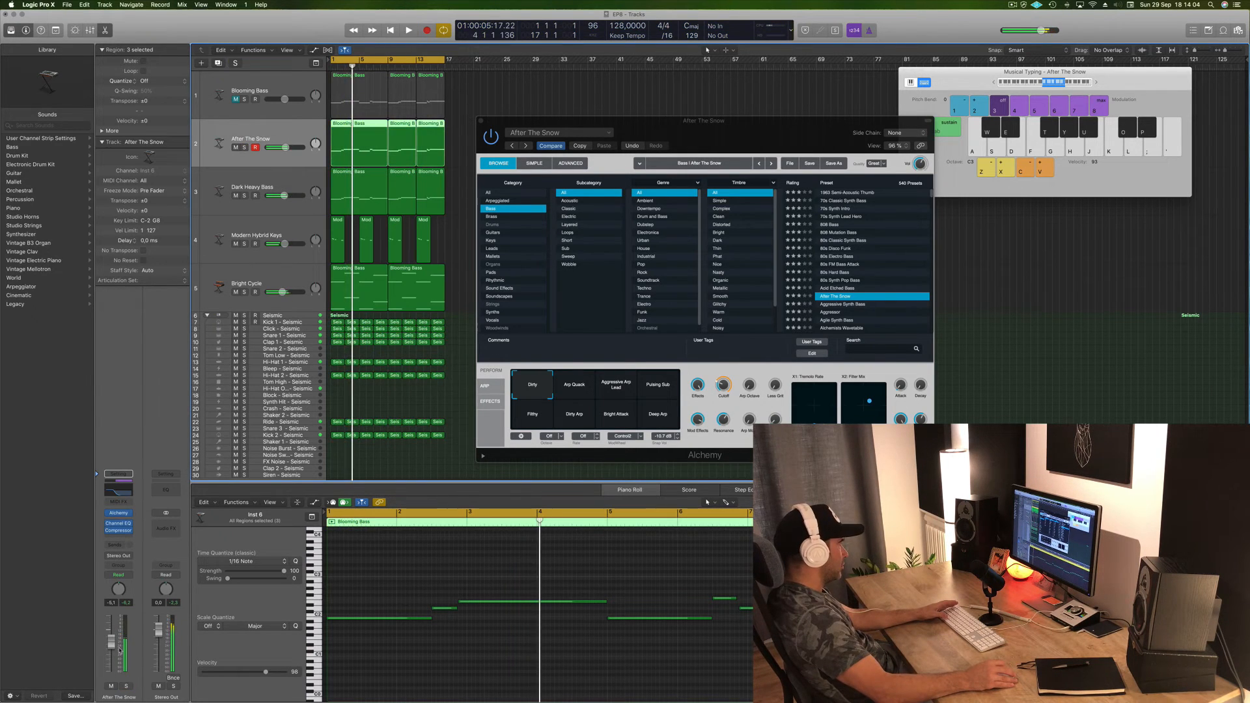
key(space)
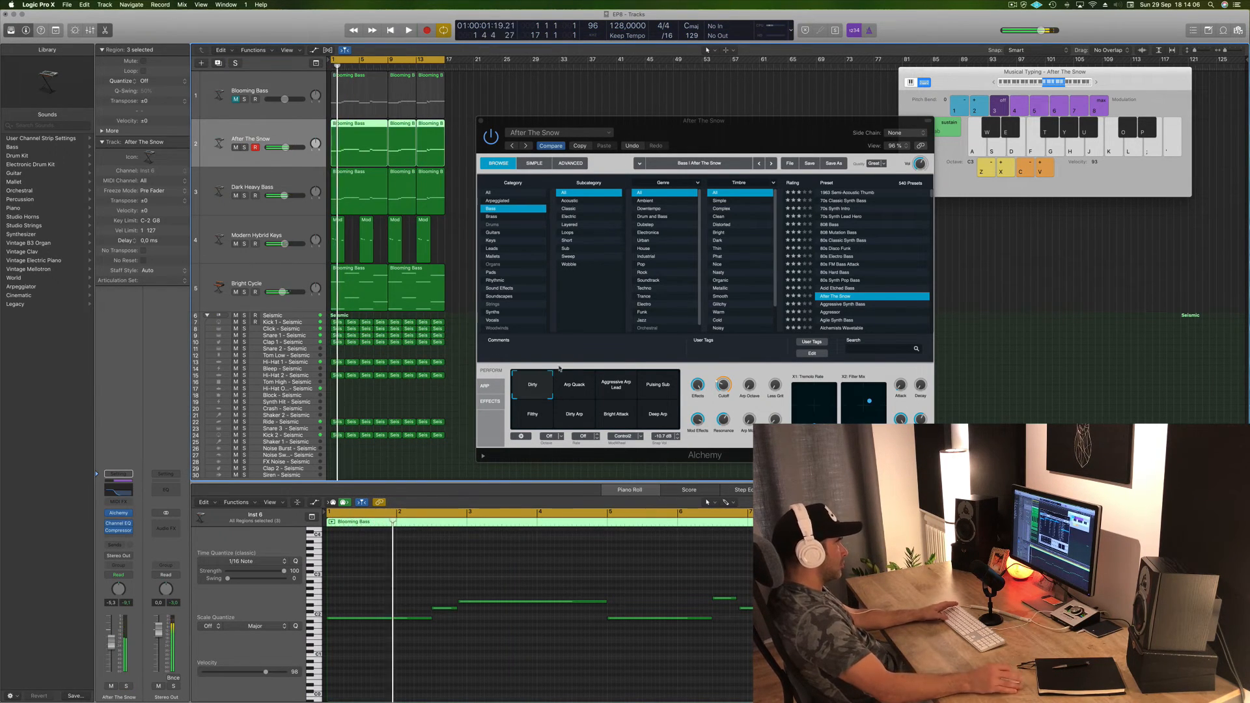
Step: Choose the Pulsing Sub variation of After The Snow, check it in solo and lower the track to about -8.2 dB
click(571, 387)
click(610, 385)
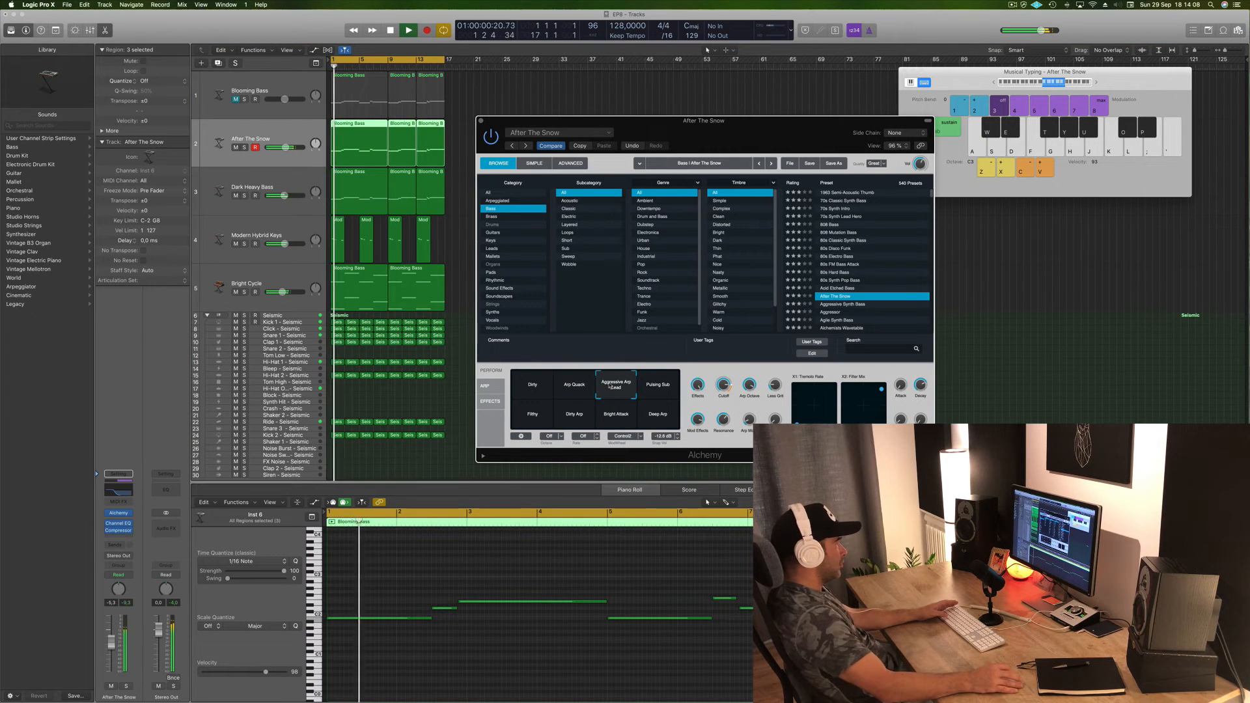
click(662, 388)
key(space)
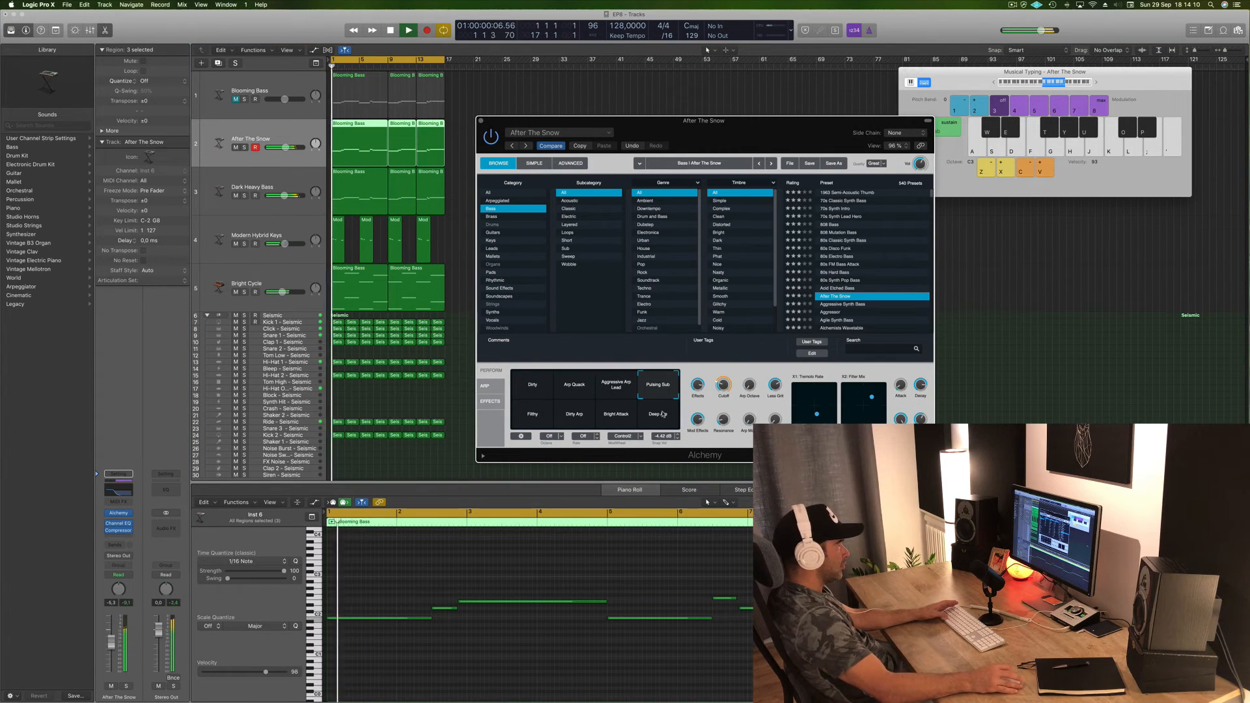
click(125, 687)
click(125, 687)
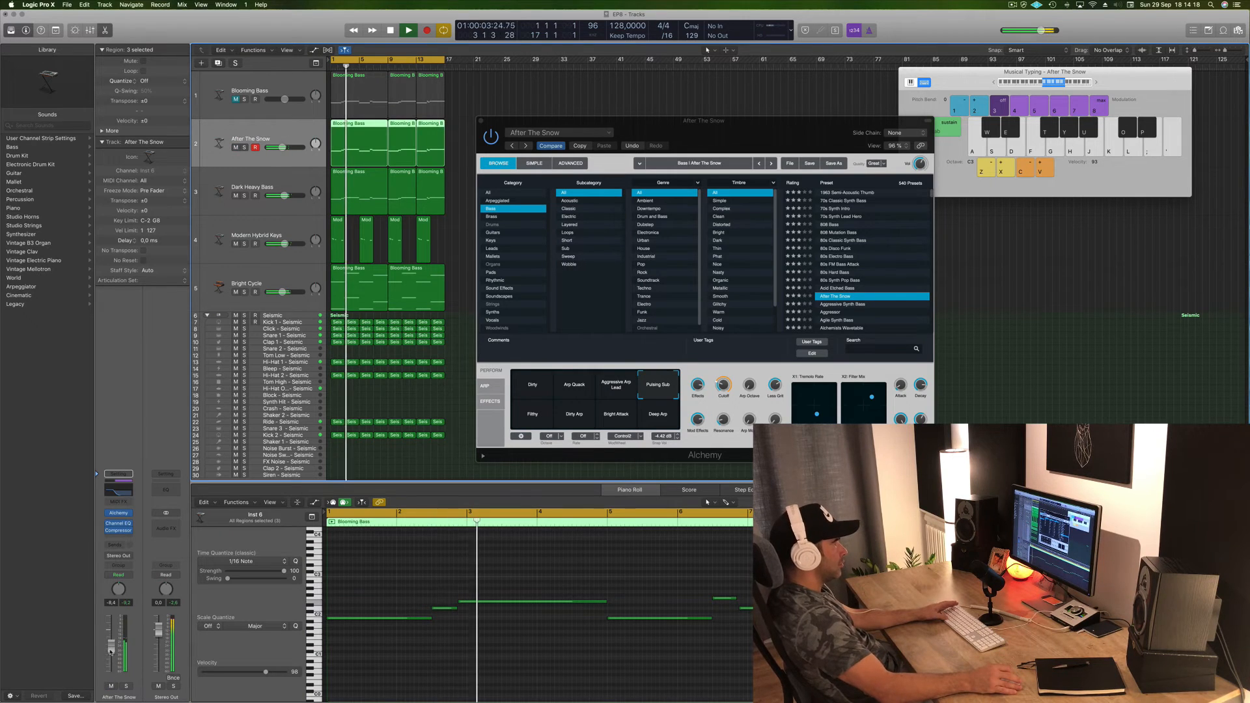
key(space)
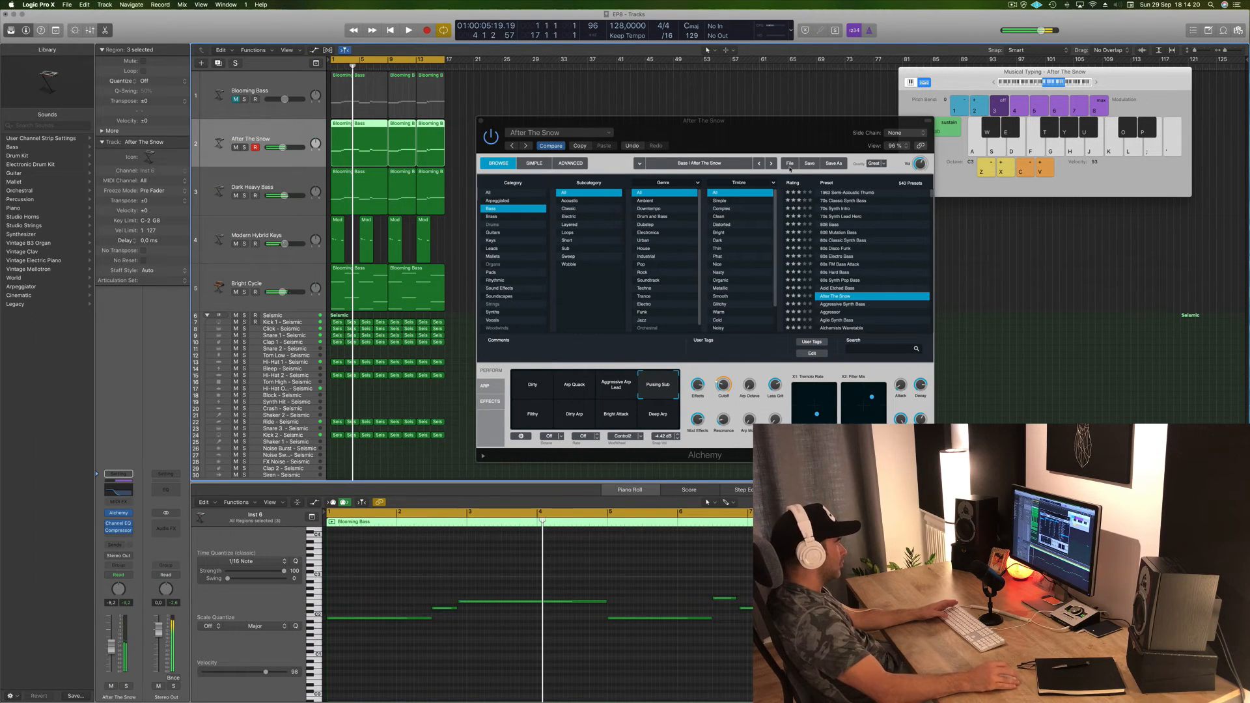
Step: Move the Alchemy window clear of the tracks and listen to the loop with the Pulsing Sub sound
drag(746, 143, 1014, 94)
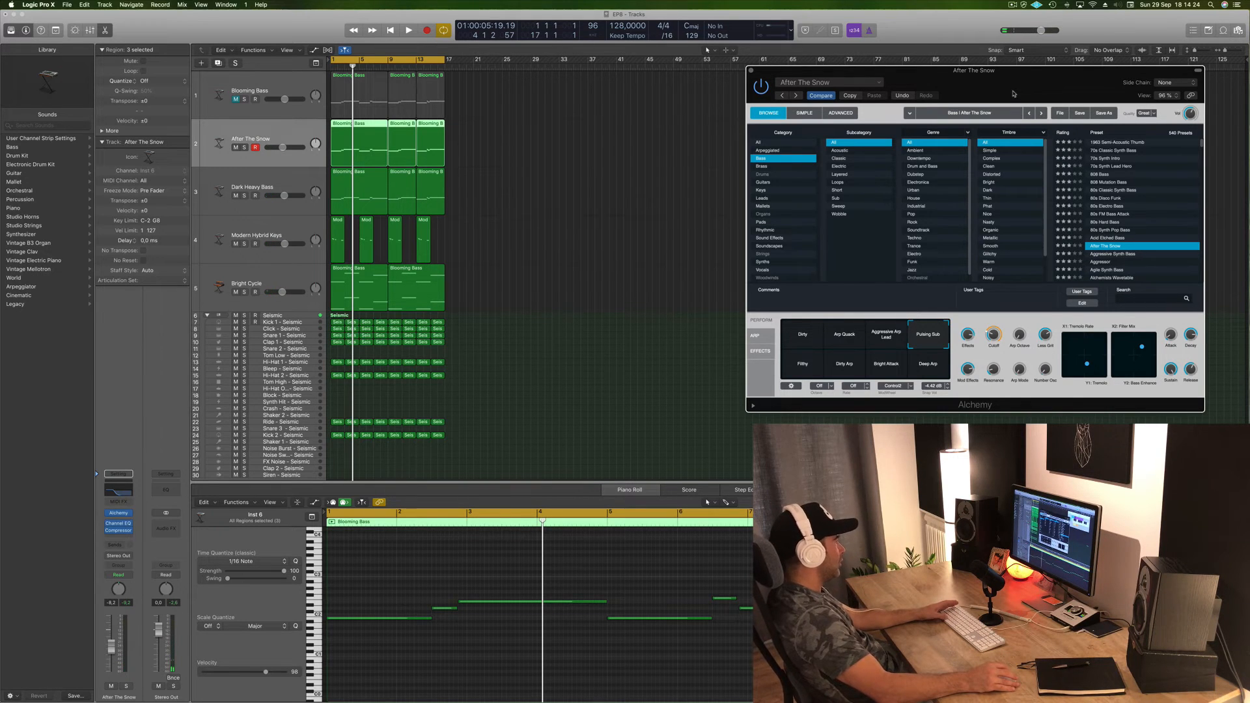
key(space)
key(super+k)
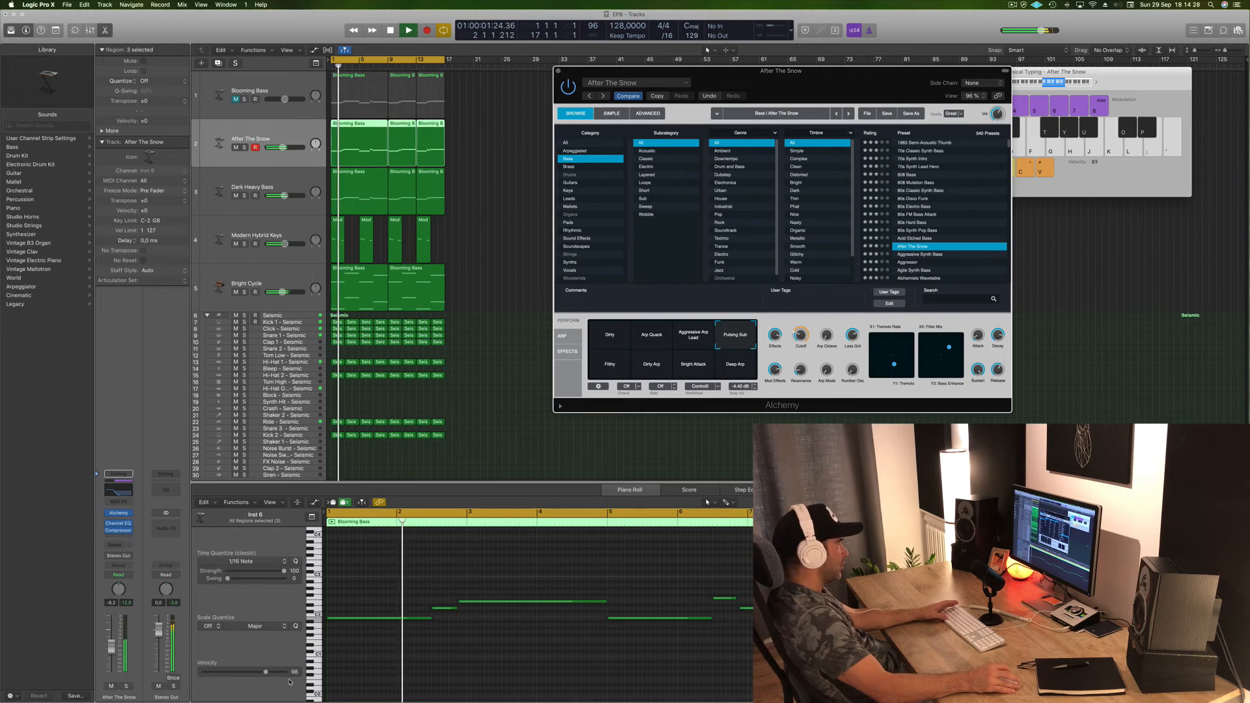
Step: Try all notes of the soloed After The Snow bass one octave lower, restore their pitch and turn solo off
click(126, 687)
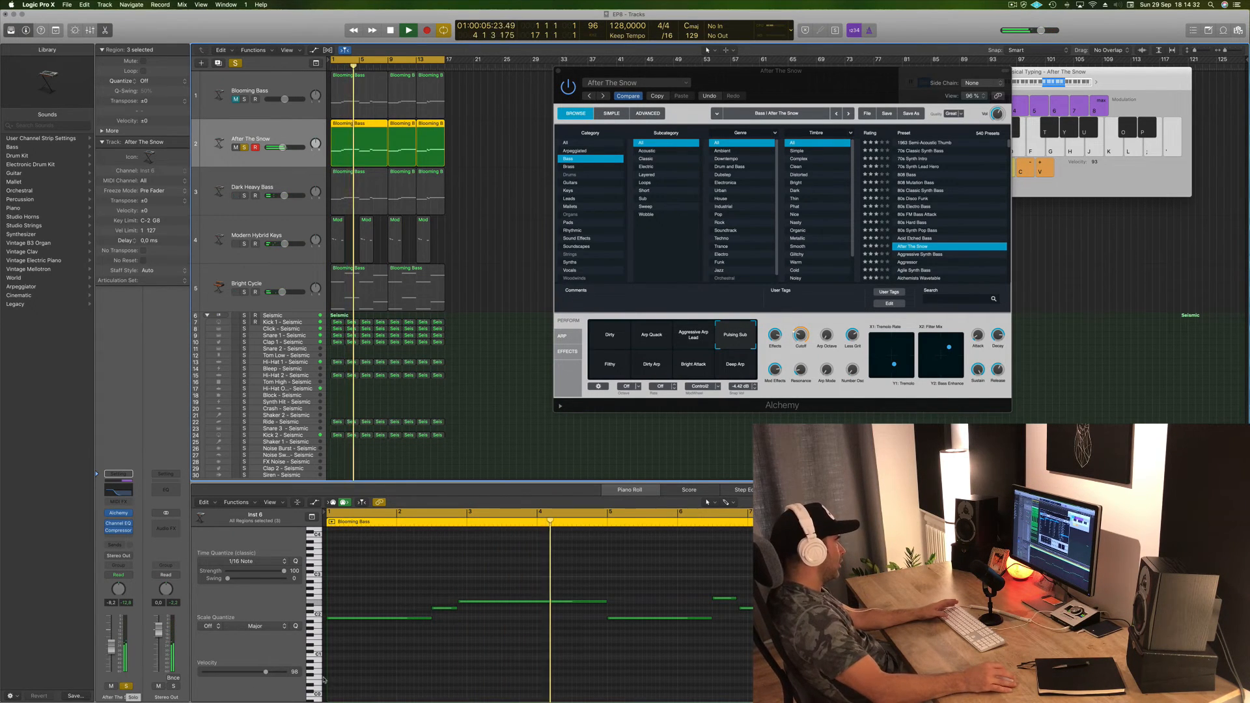
click(457, 659)
key(space)
key(super+a)
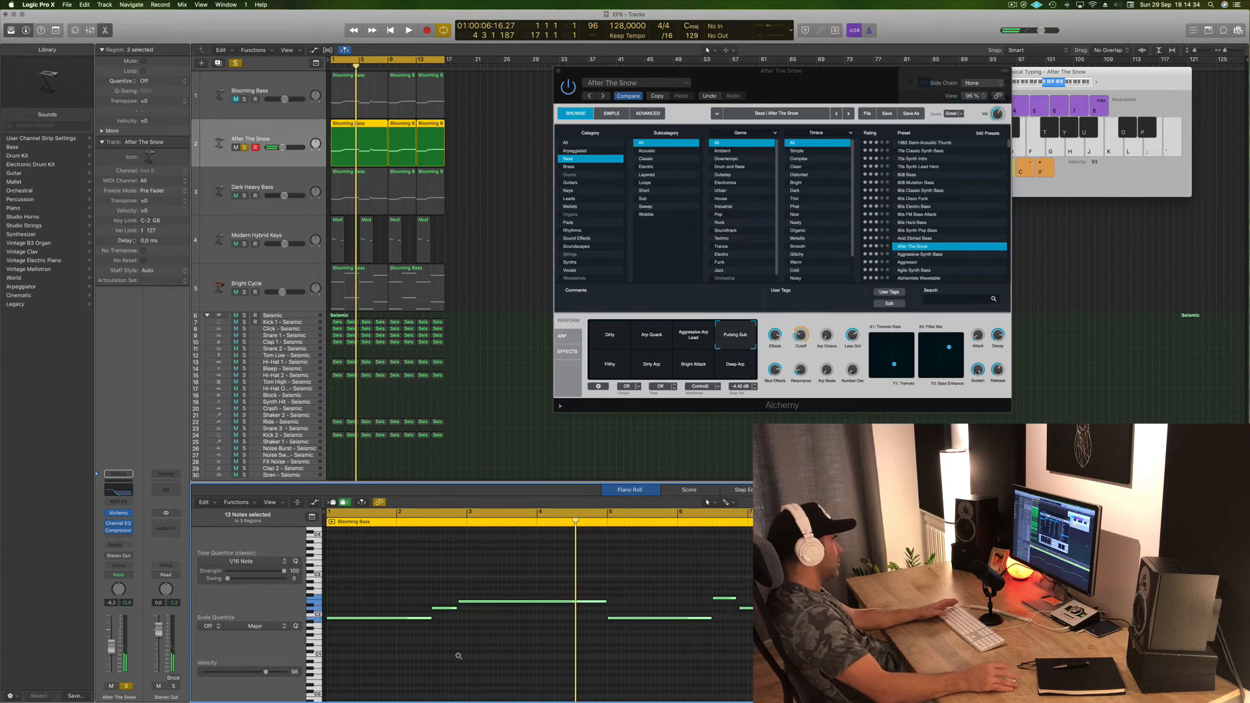
key(alt+shift+Down)
key(Return)
key(space)
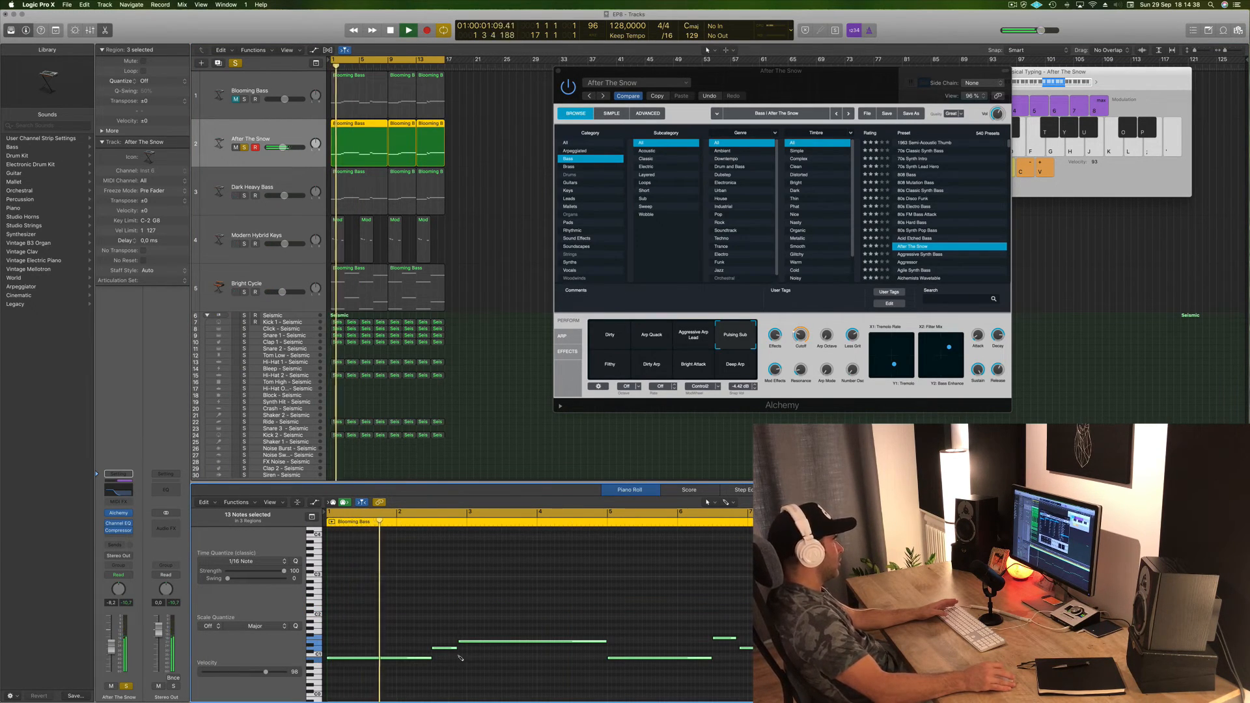
key(alt+shift+Up)
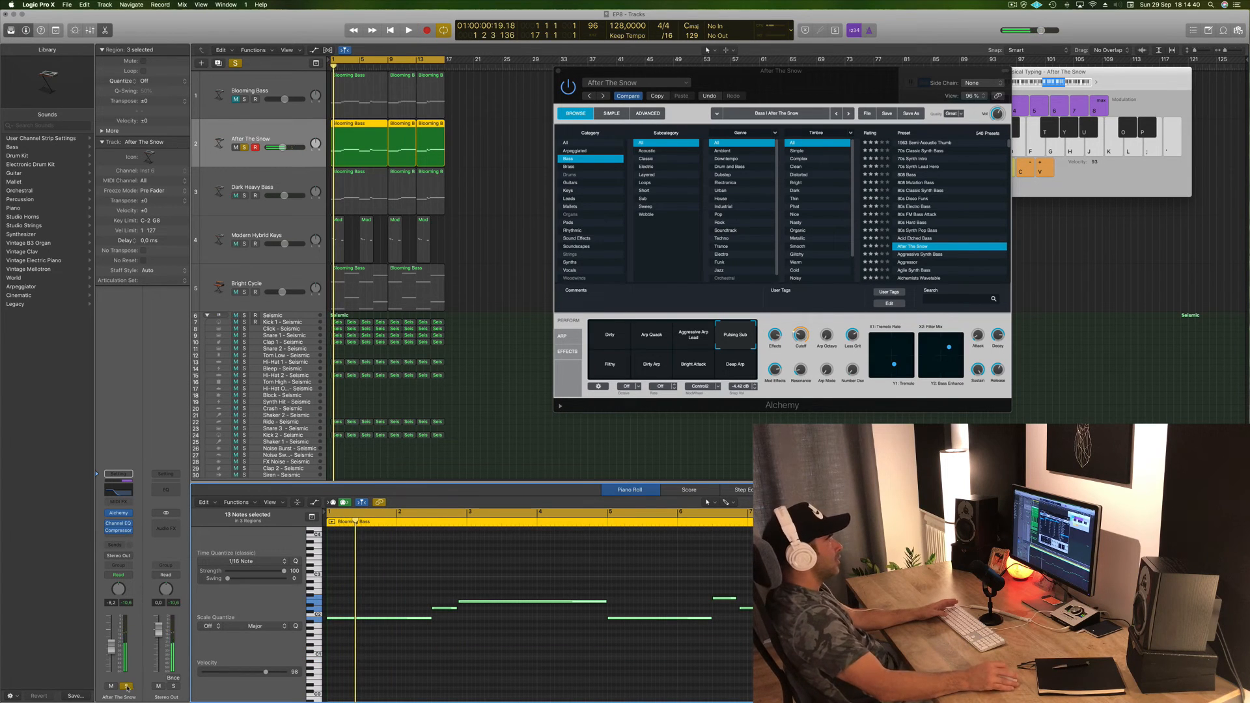
click(126, 686)
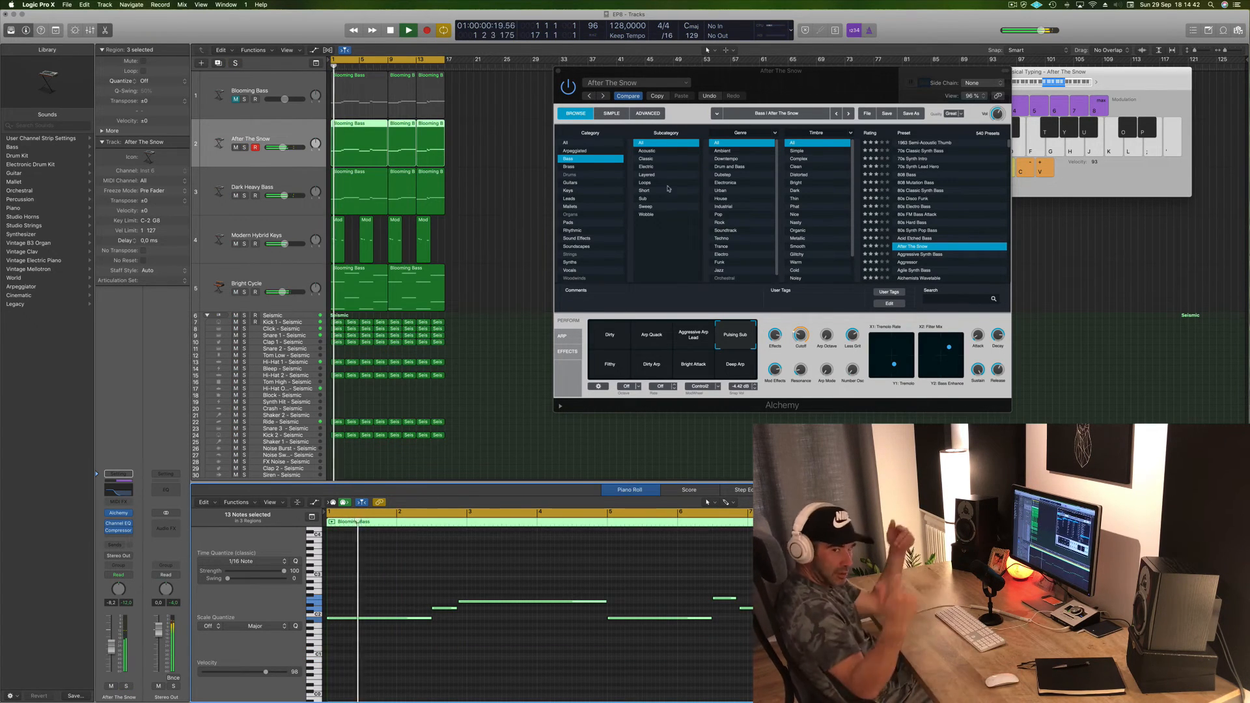
Step: Close the After The Snow Alchemy window to clear the arrangement and bring all tracks into view
drag(829, 81, 713, 170)
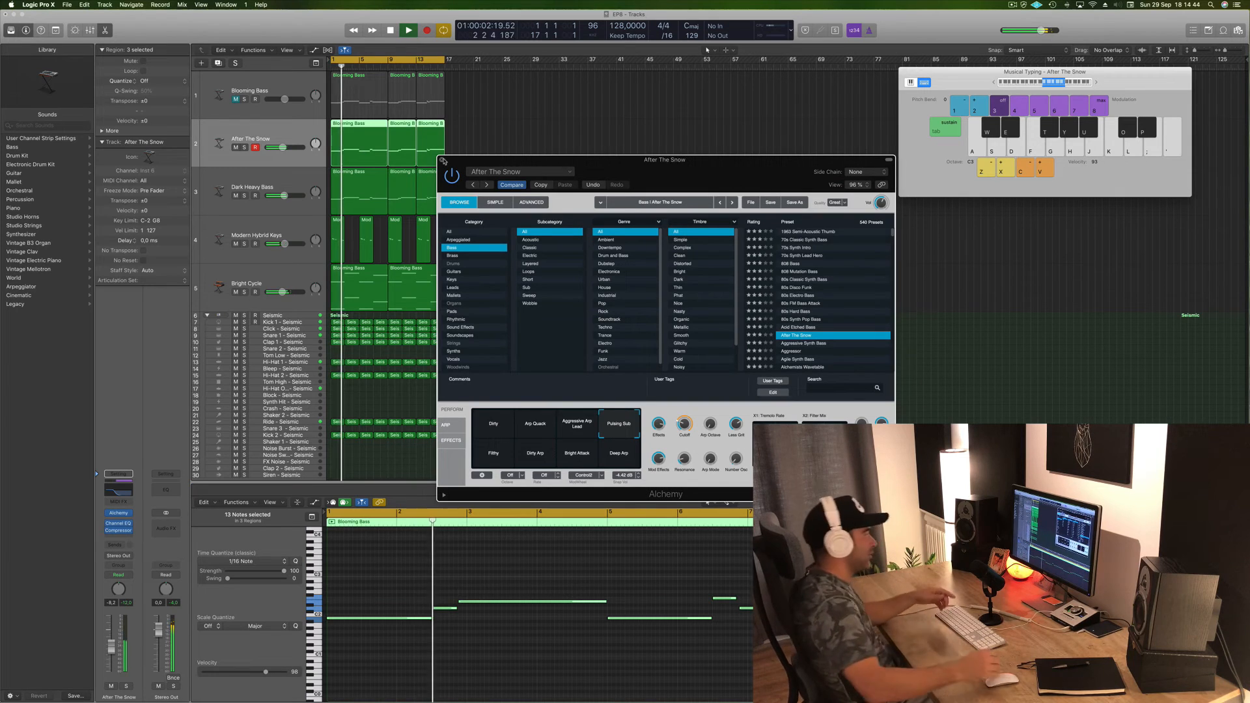
click(442, 159)
scroll(510, 181, down, 2)
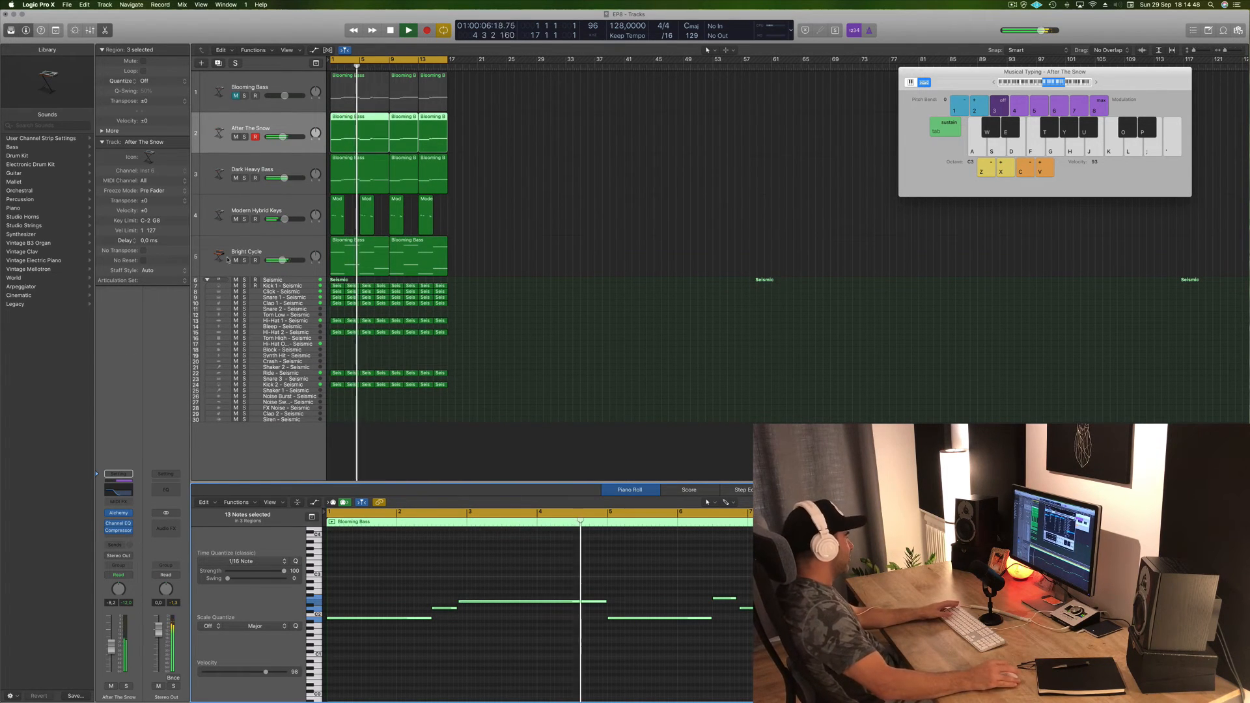
Step: Listen to the Bright Cycle track briefly in solo and restart the full loop from the beginning
click(244, 261)
click(244, 261)
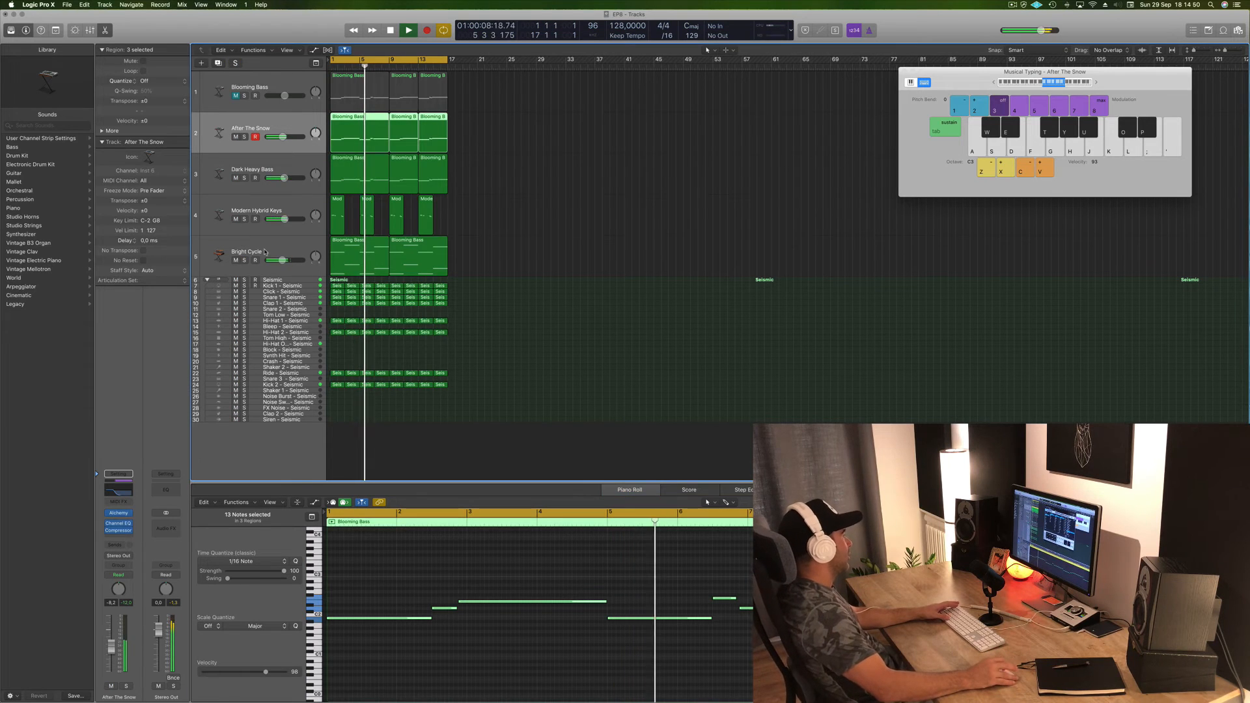
key(Return)
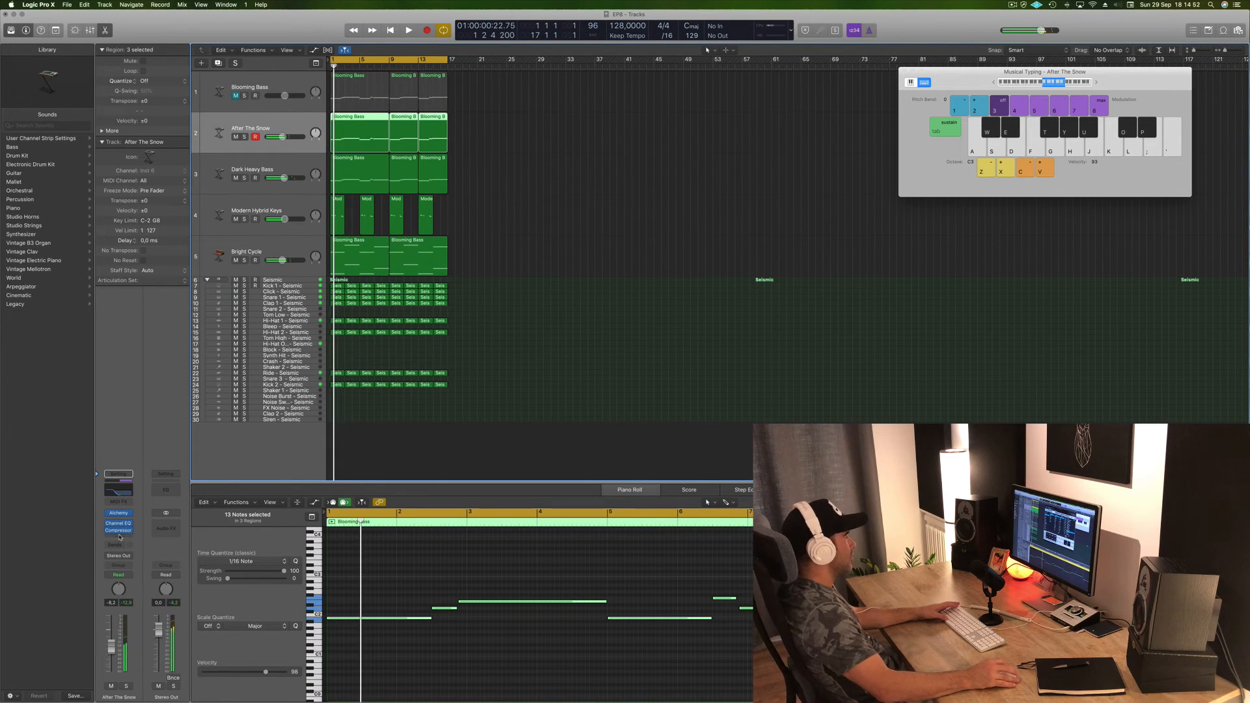
Step: Insert a stereo Phase Distortion effect below the compressor on After The Snow, move its window clear of the regions and play the loop
click(119, 537)
mouse_move(125, 578)
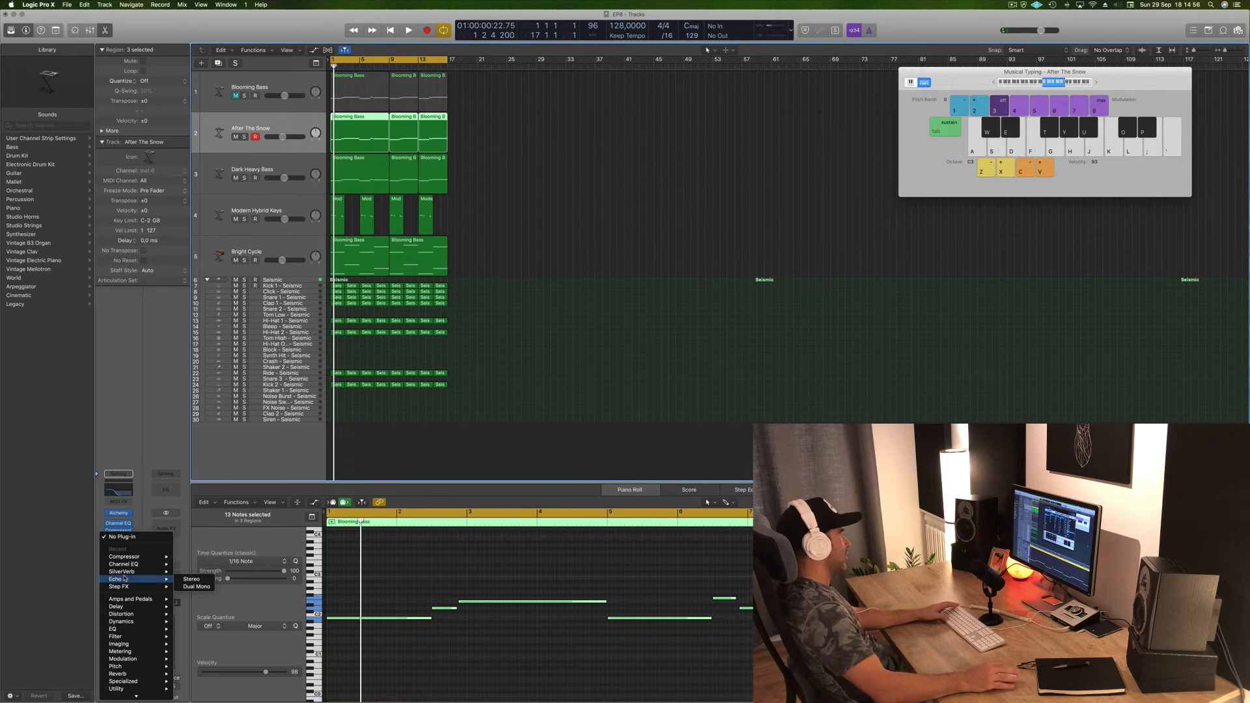
scroll(125, 578, down, 1)
mouse_move(136, 611)
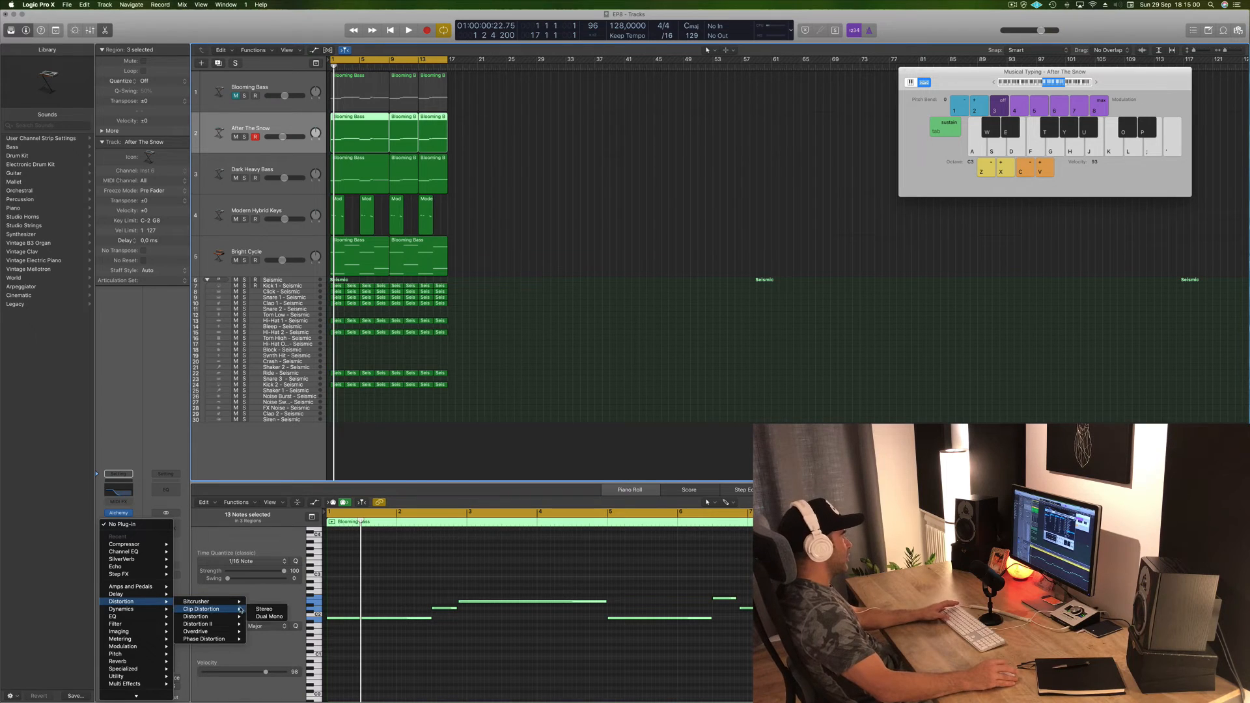
mouse_move(229, 632)
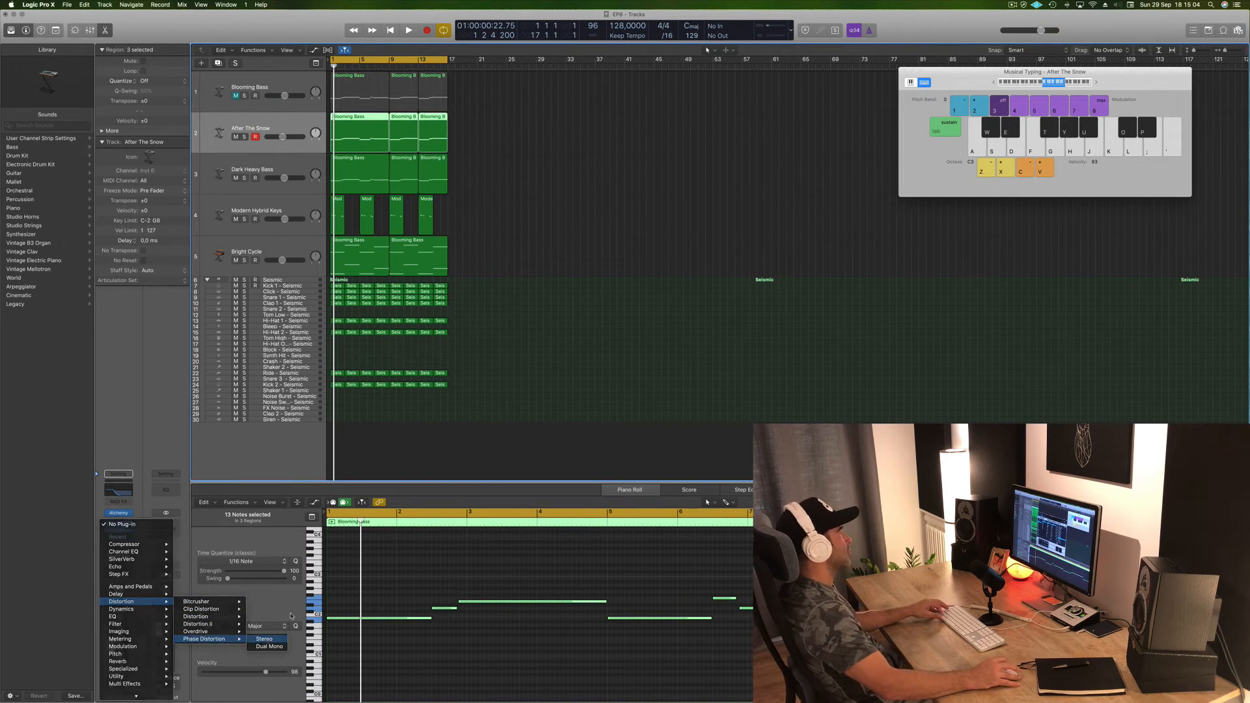
click(267, 640)
drag(198, 24, 890, 175)
key(space)
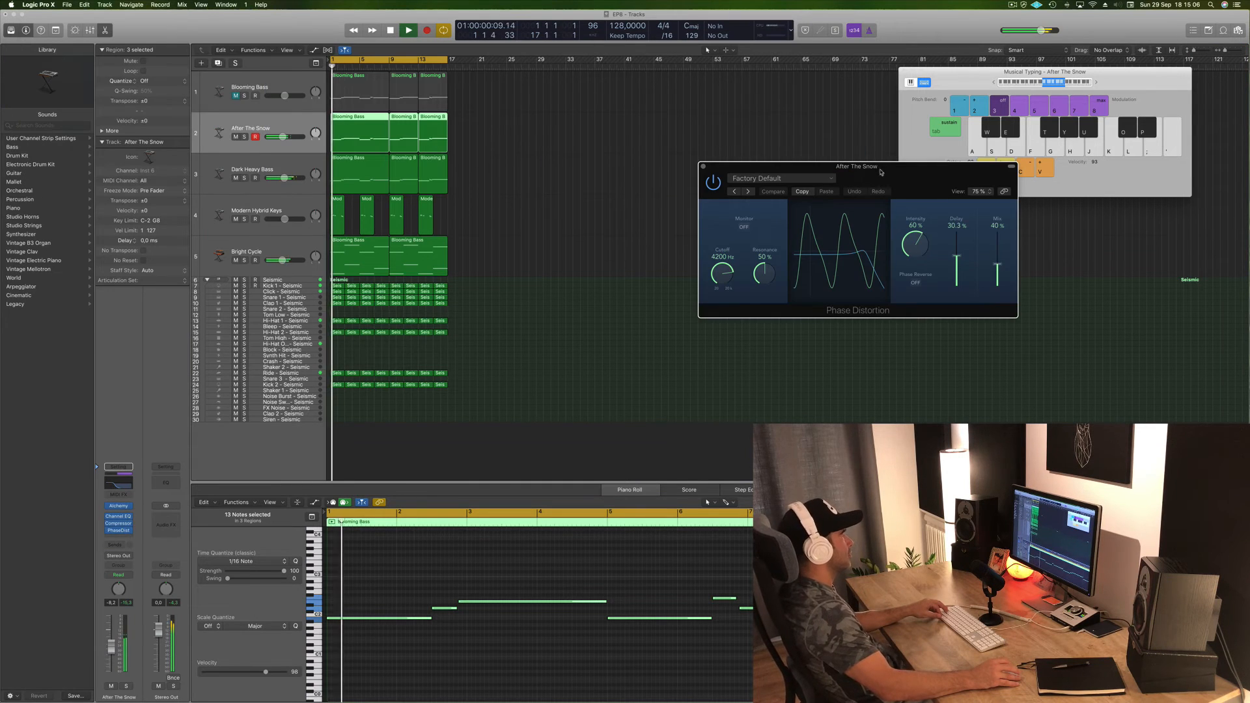
Step: Solo the Bright Cycle track and switch After The Snow's Phase Distortion to the Extreme Distortion preset
click(244, 260)
drag(730, 193, 496, 209)
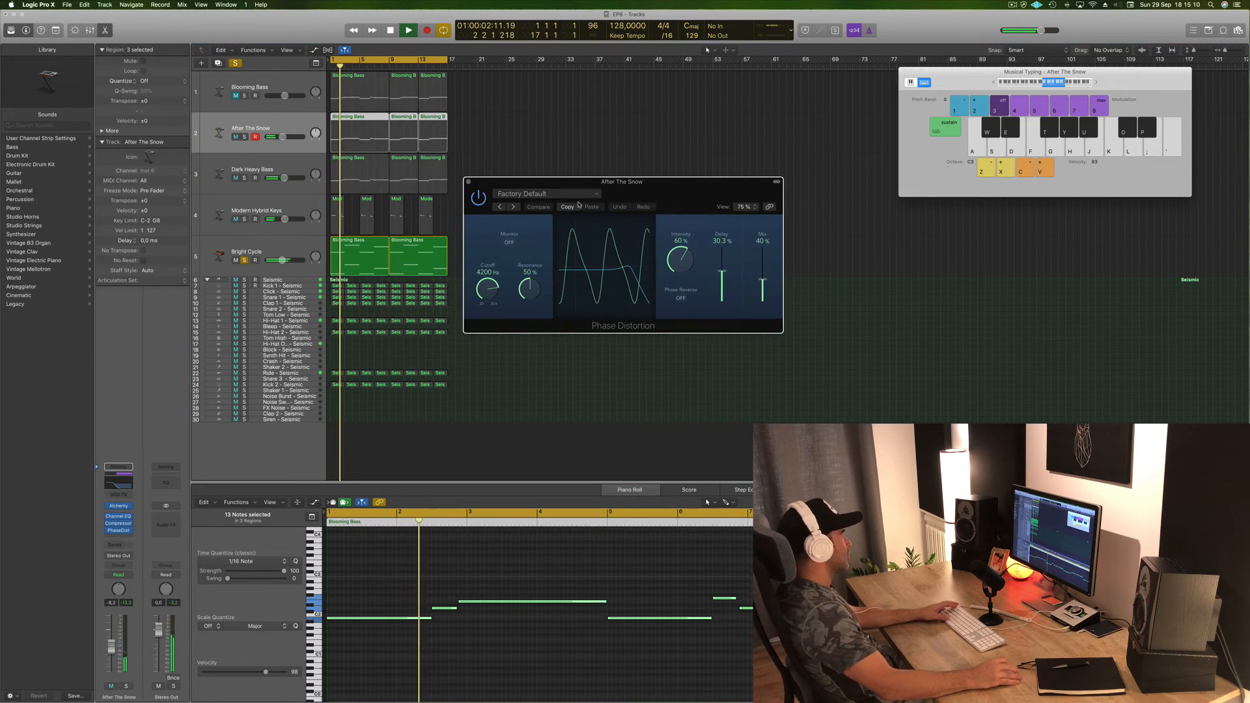
click(513, 207)
click(513, 207)
key(space)
Step: Insert a stereo Phase Distortion effect below the Channel EQ on the soloed Bright Cycle track and play the loop
click(288, 245)
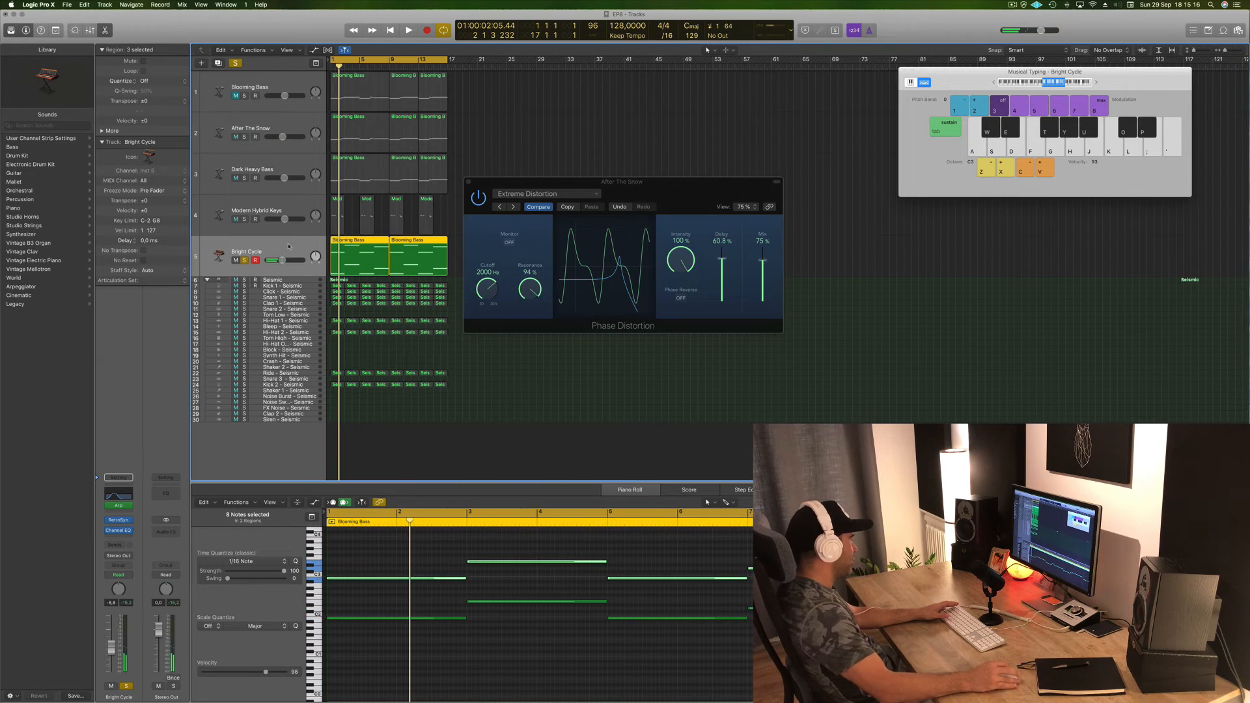
key(space)
key(space)
click(126, 538)
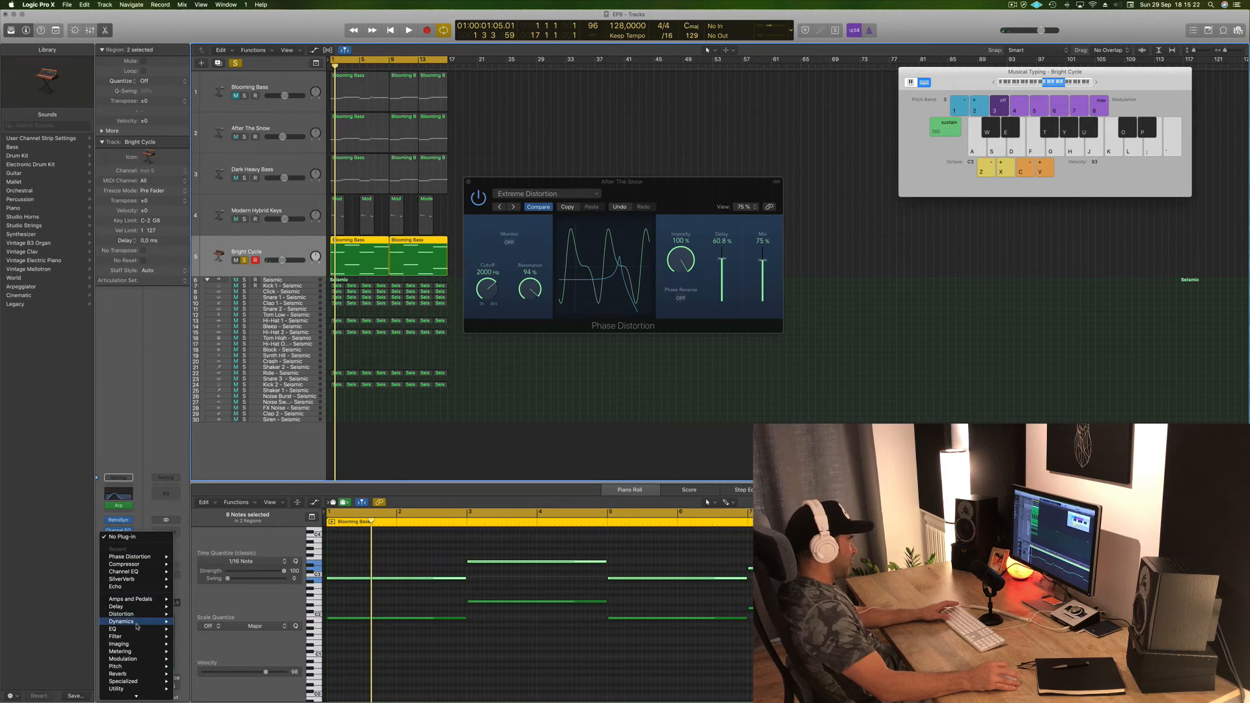
mouse_move(143, 618)
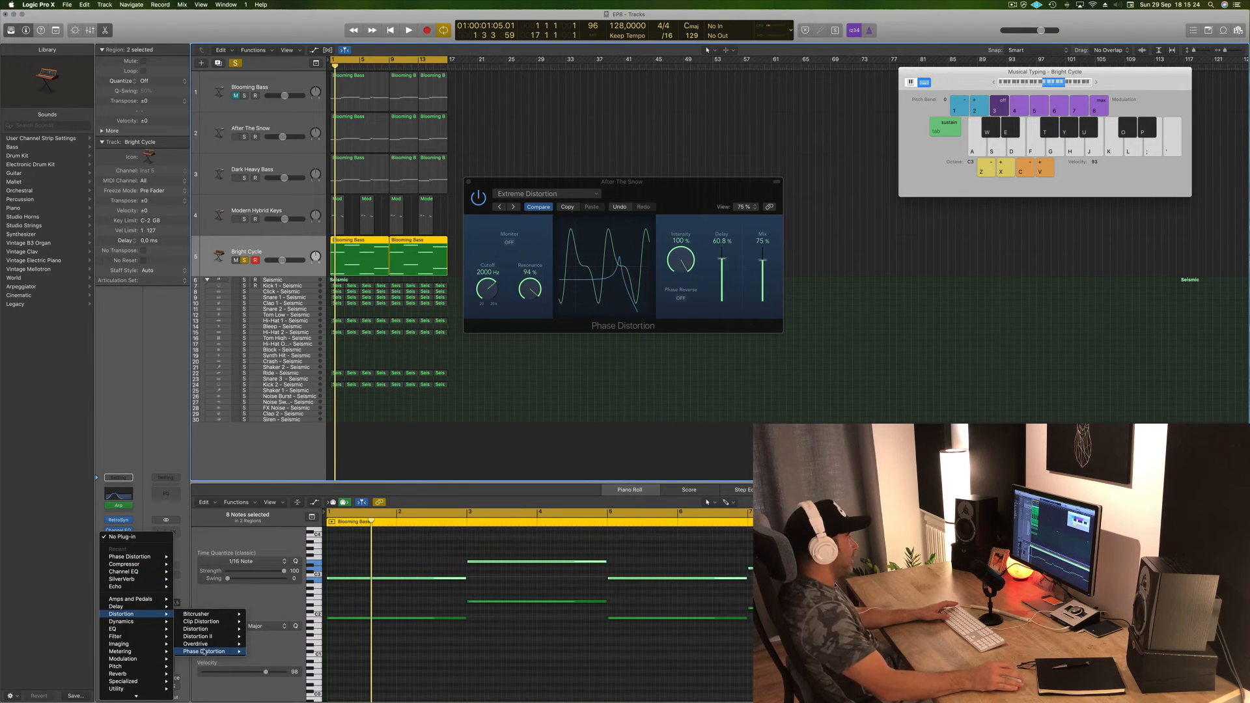
click(269, 653)
key(space)
drag(278, 27, 947, 161)
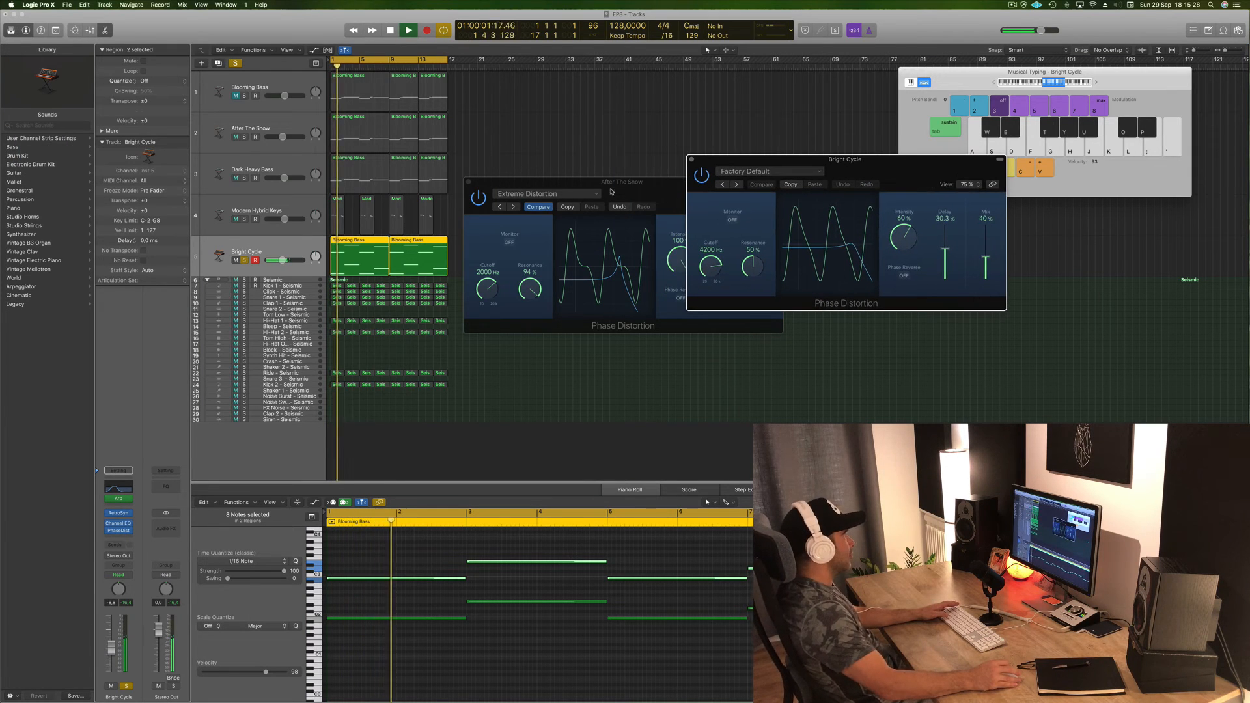
Step: Close After The Snow's Phase Distortion window and hear Bright Cycle's Alien Bass preset within the full mix
click(468, 183)
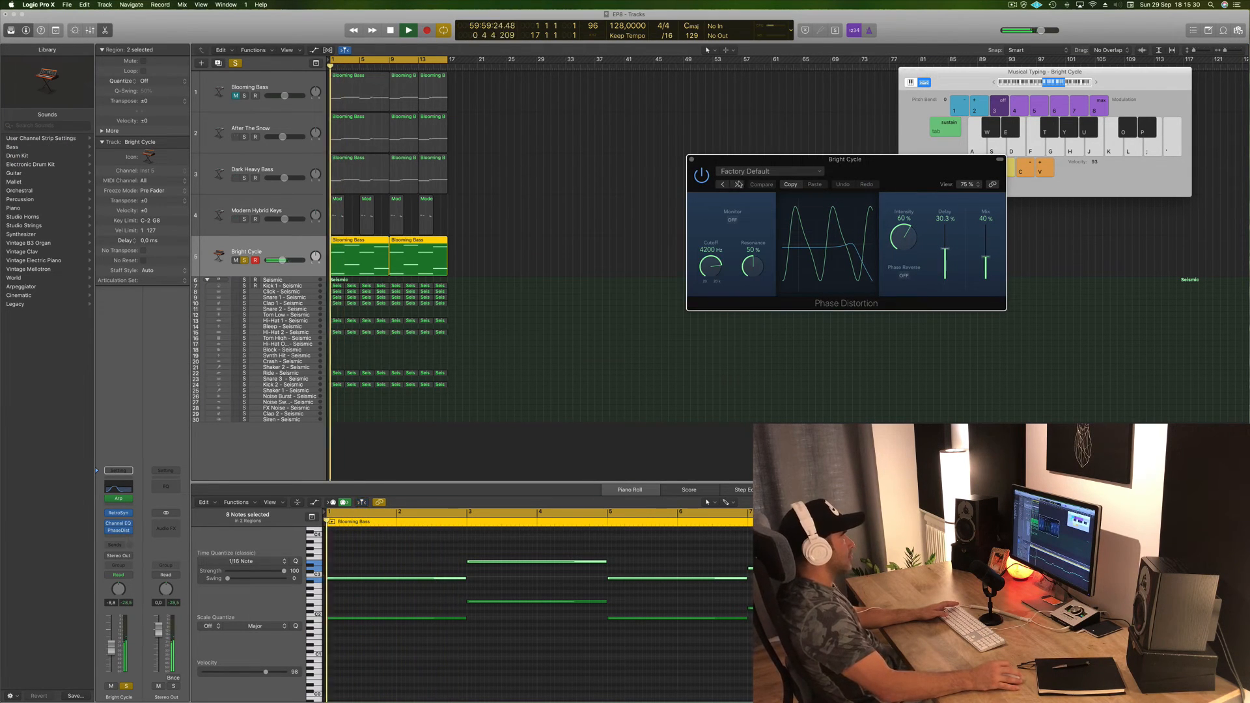
key(])
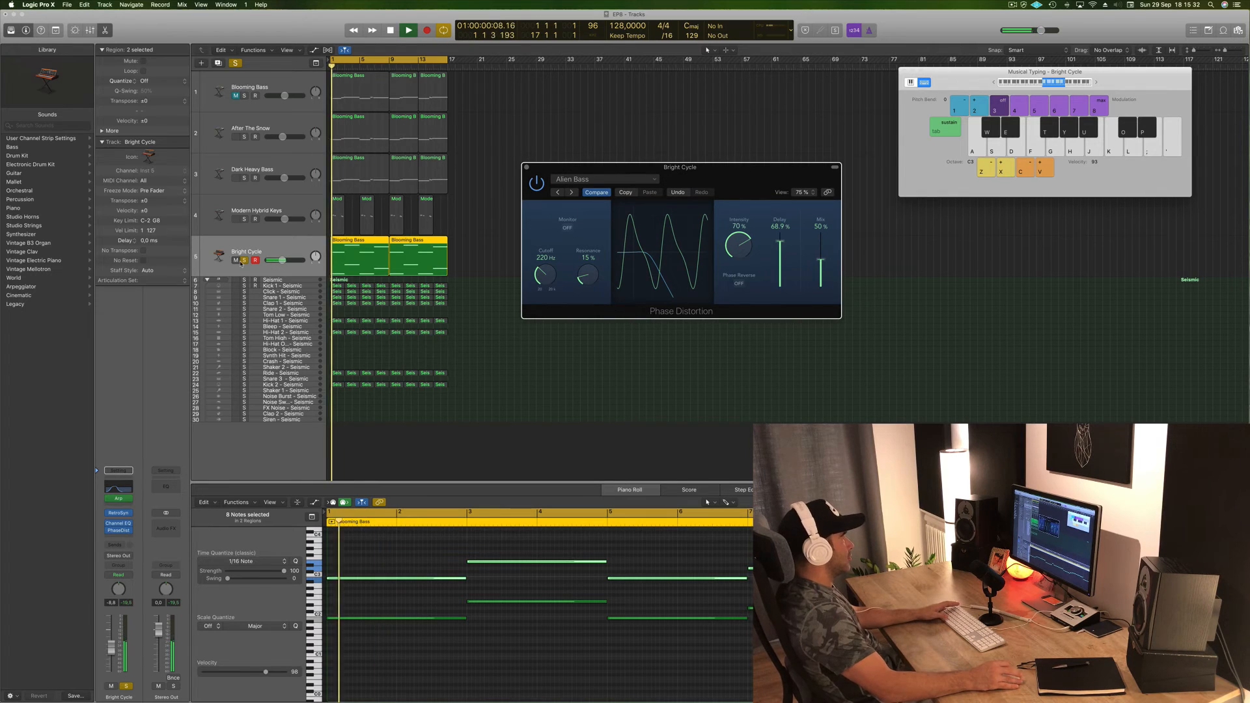
click(243, 260)
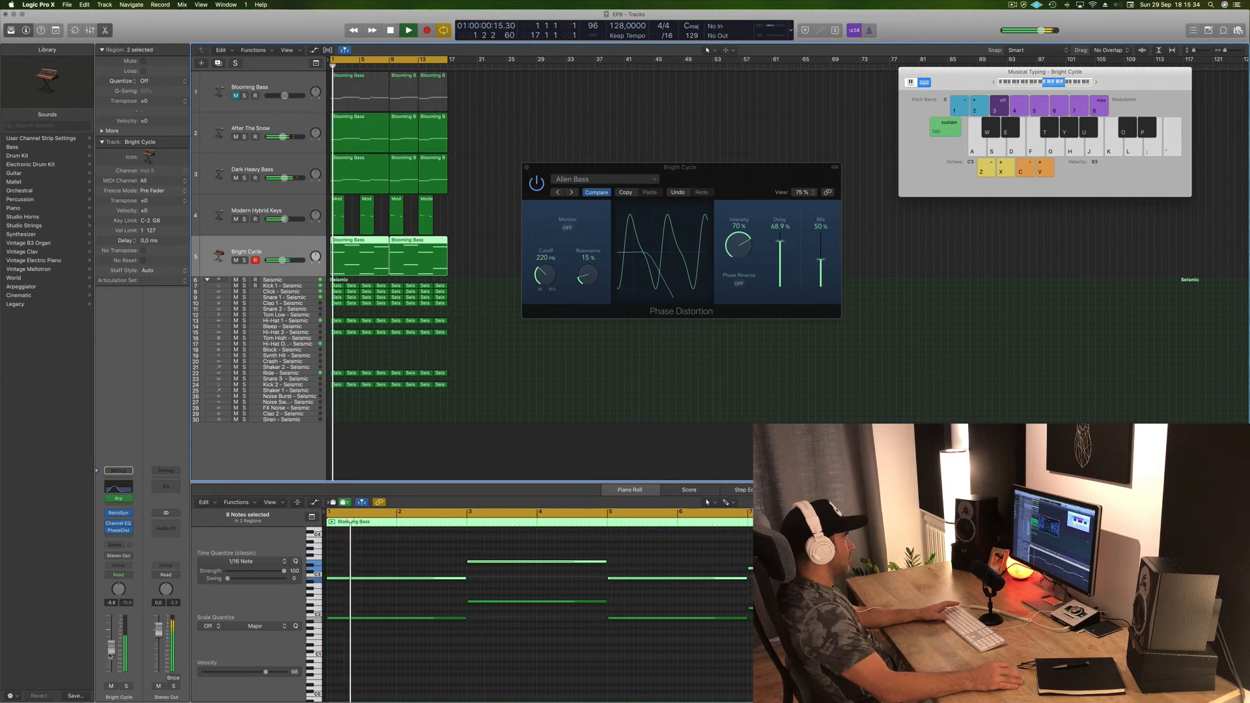
Step: Lower Bright Cycle's volume to -14.2 dB and step its Phase Distortion through the presets to Warm Phase during playback
click(573, 192)
drag(657, 177, 608, 182)
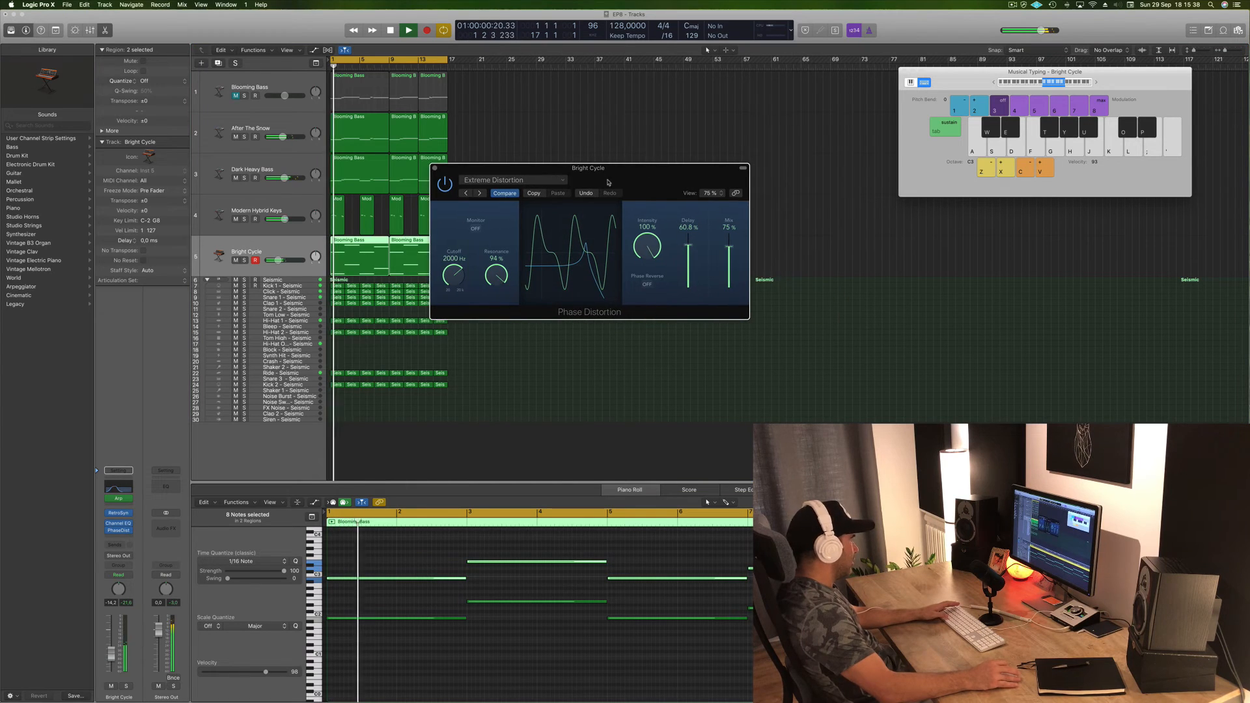
click(478, 194)
click(478, 193)
key(space)
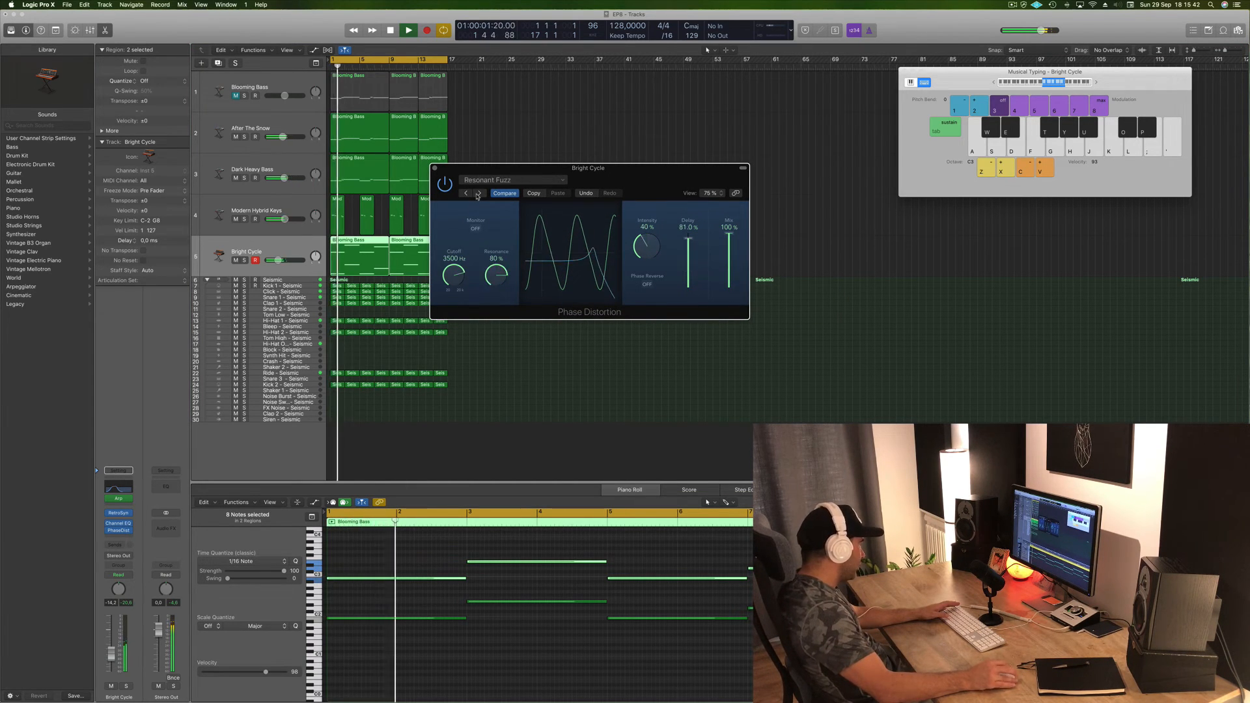
click(478, 193)
key(space)
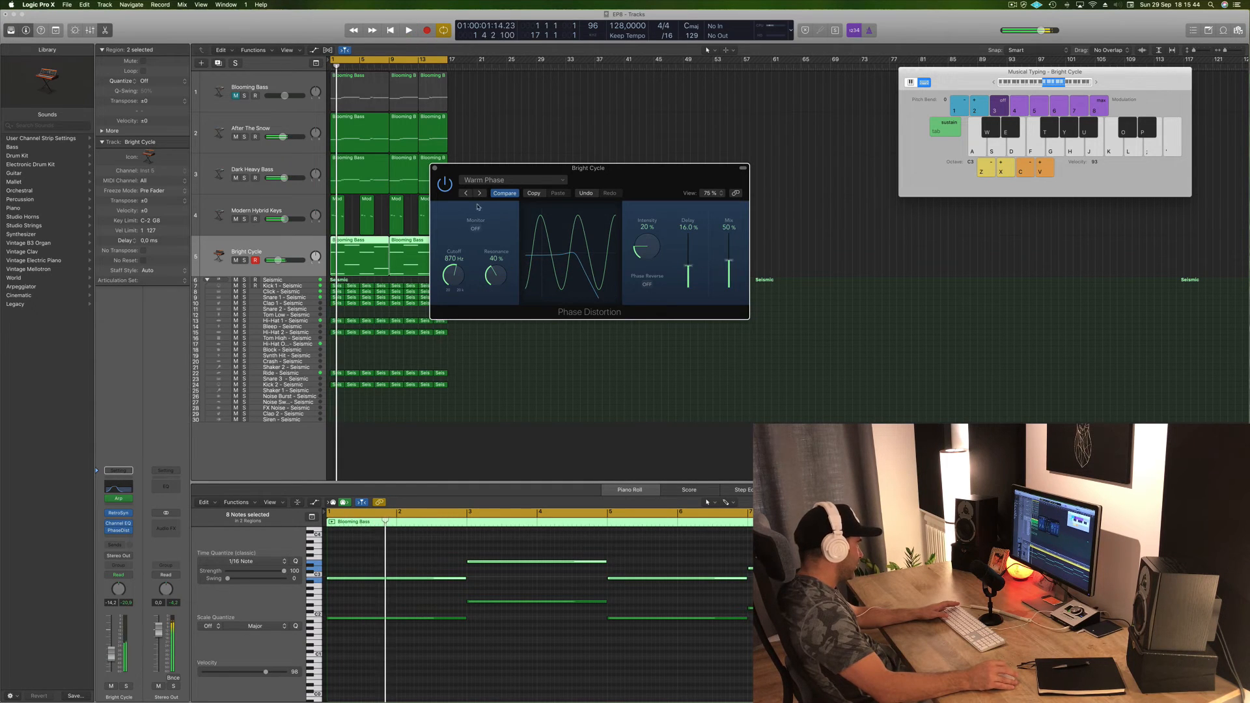
drag(605, 173, 645, 165)
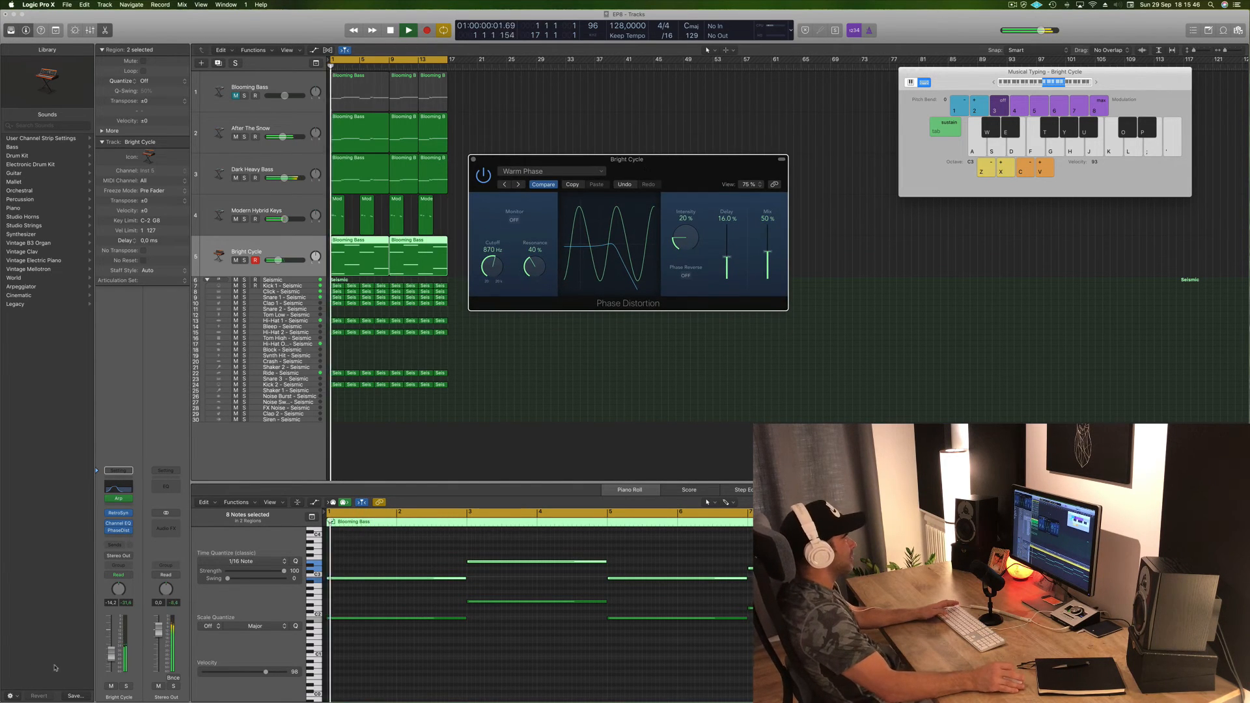
Step: Solo Bright Cycle and compare its sound with Phase Distortion bypassed and active
click(127, 687)
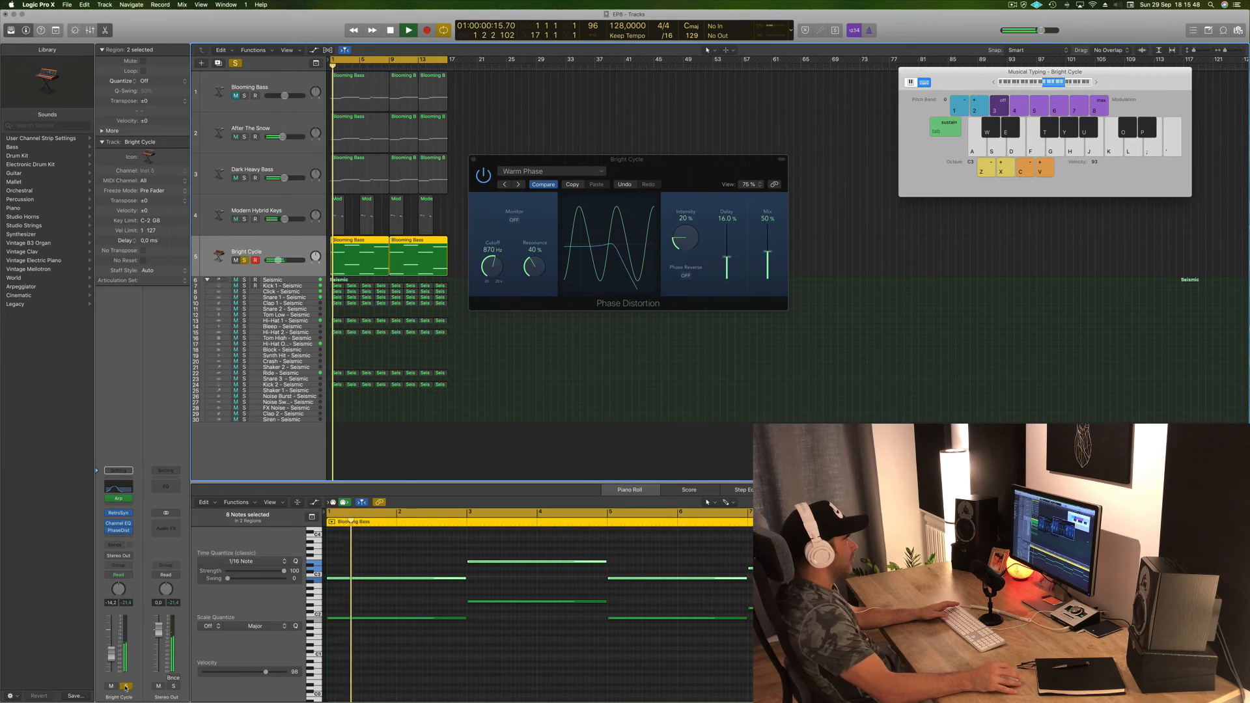
click(484, 176)
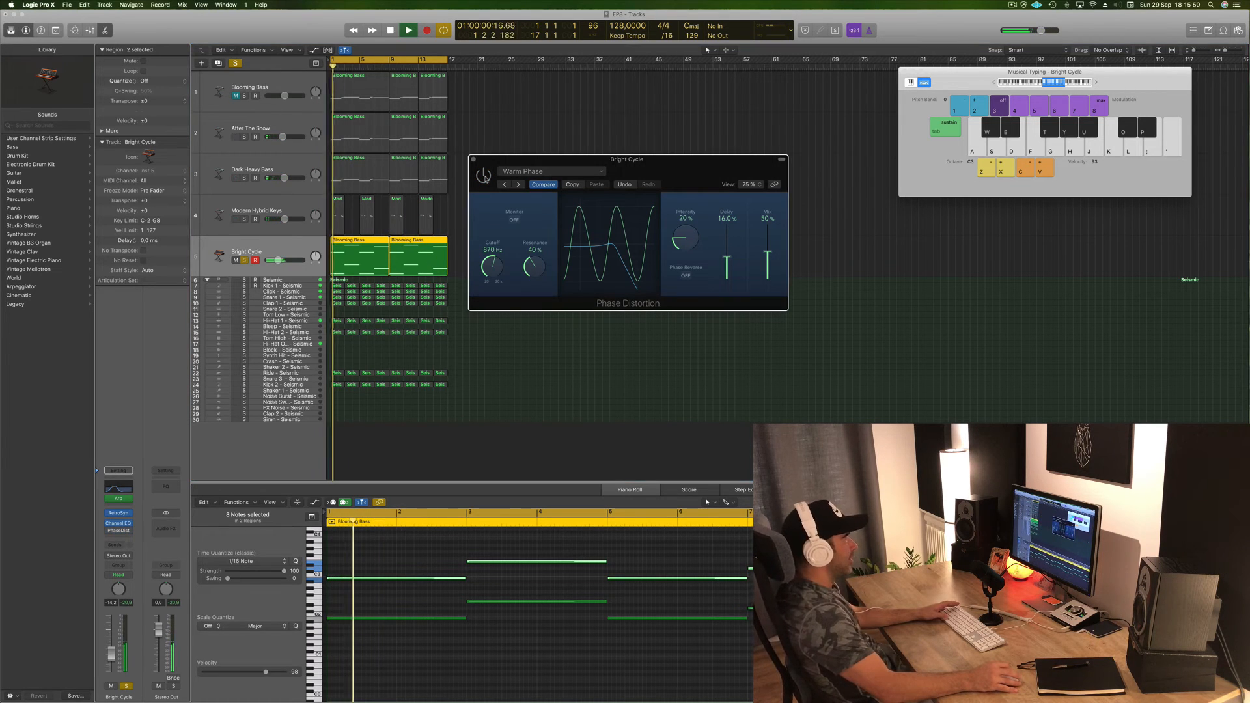
click(485, 179)
key(Return)
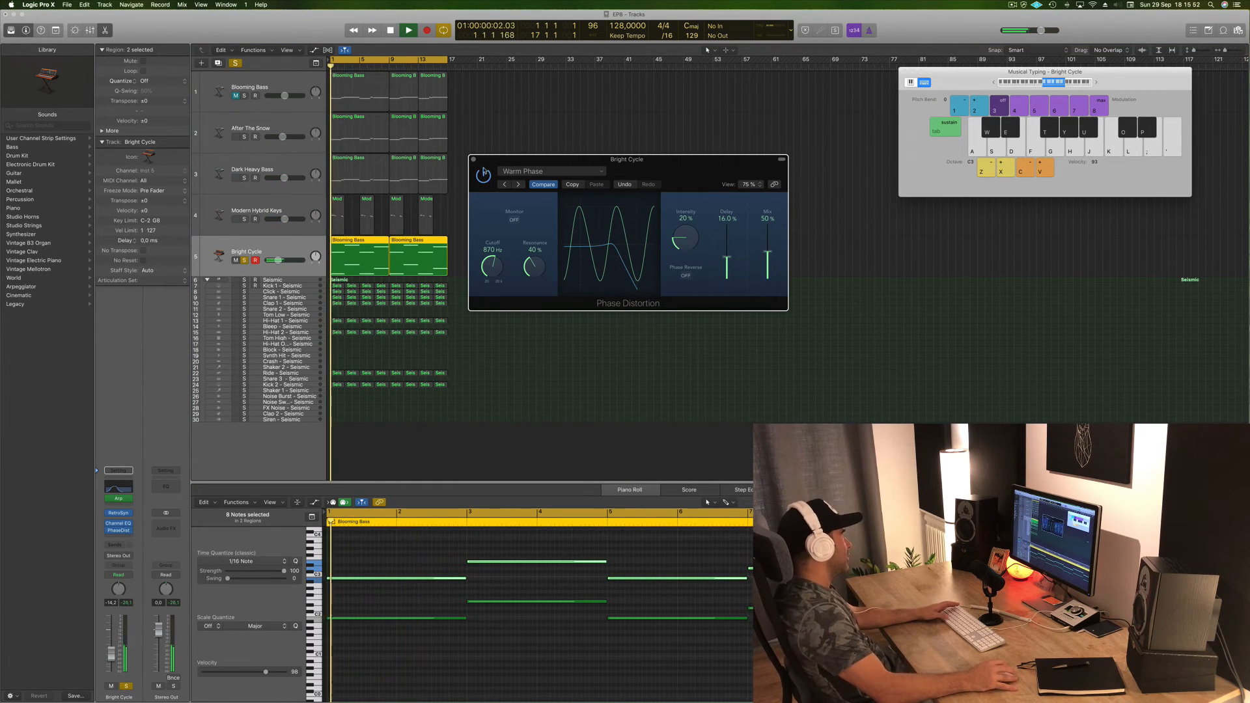
Step: Close the Phase Distortion window, then turn off Bright Cycle's solo and raise its volume to -13.2 dB
click(473, 160)
click(245, 260)
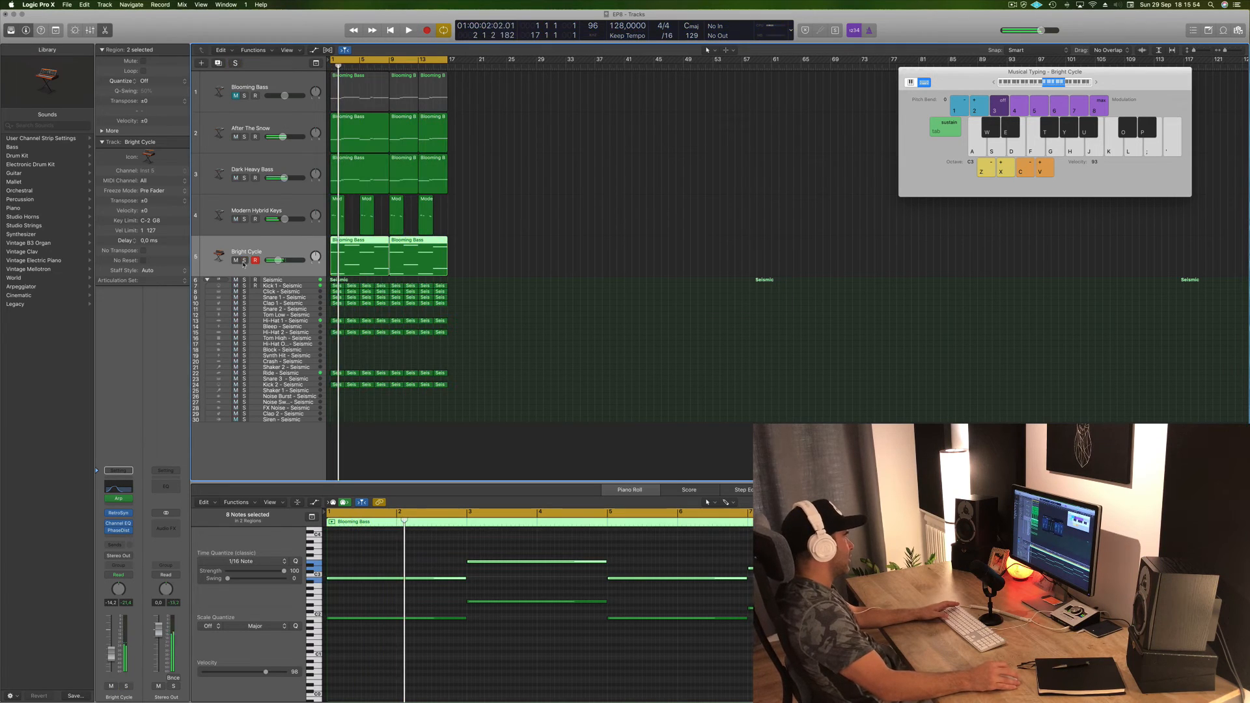
drag(111, 654, 111, 651)
Step: Stop playback and copy all regions of the 16-bar loop so the duplicate starts at bar 17
click(545, 363)
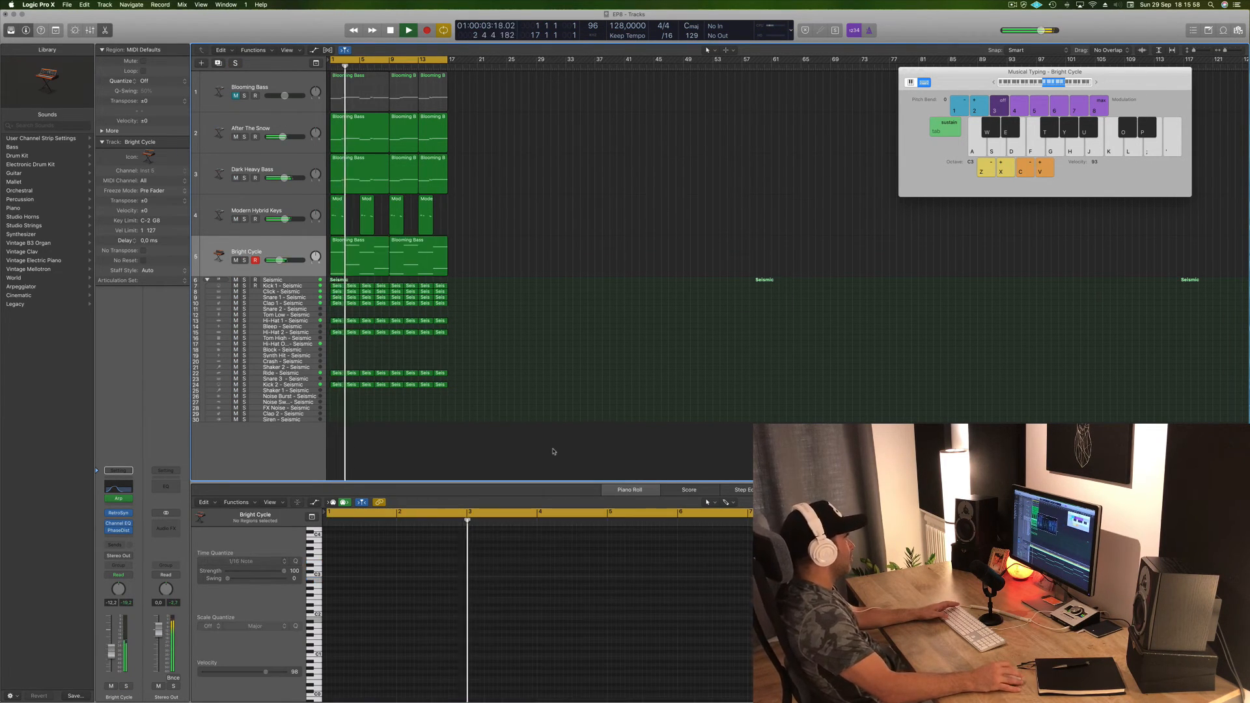
scroll(546, 363, up, 3)
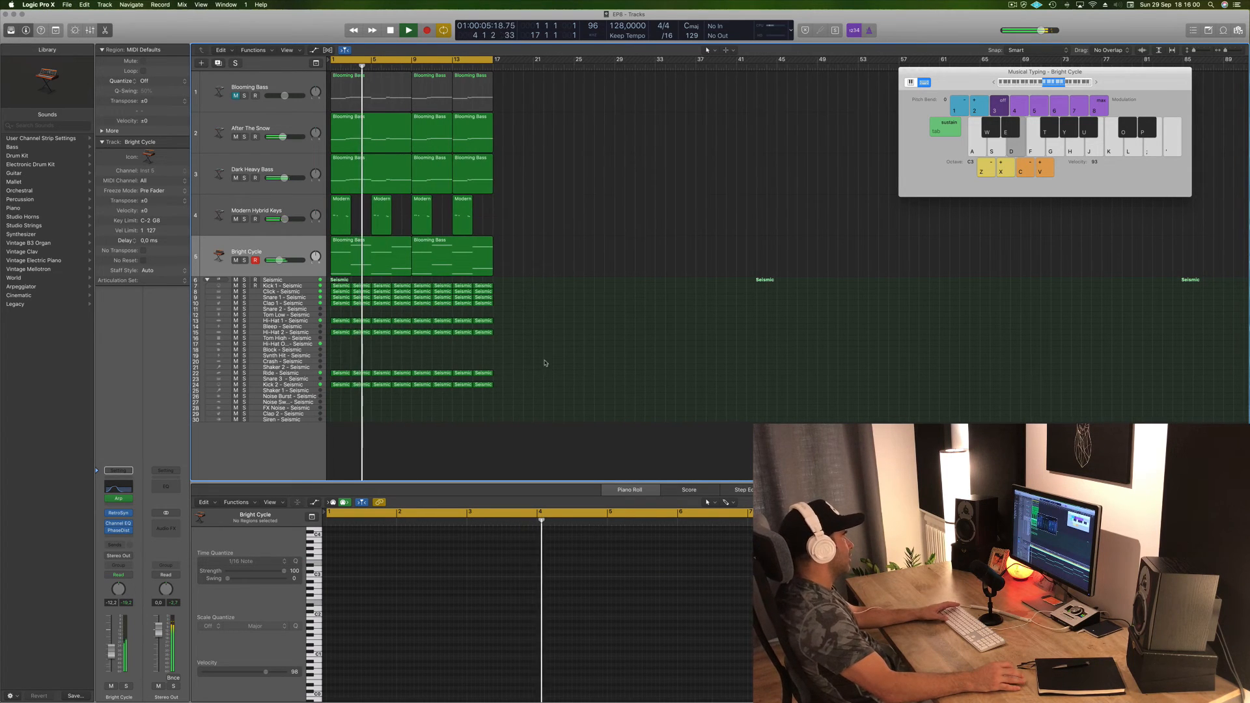
scroll(549, 220, down, 2)
key(space)
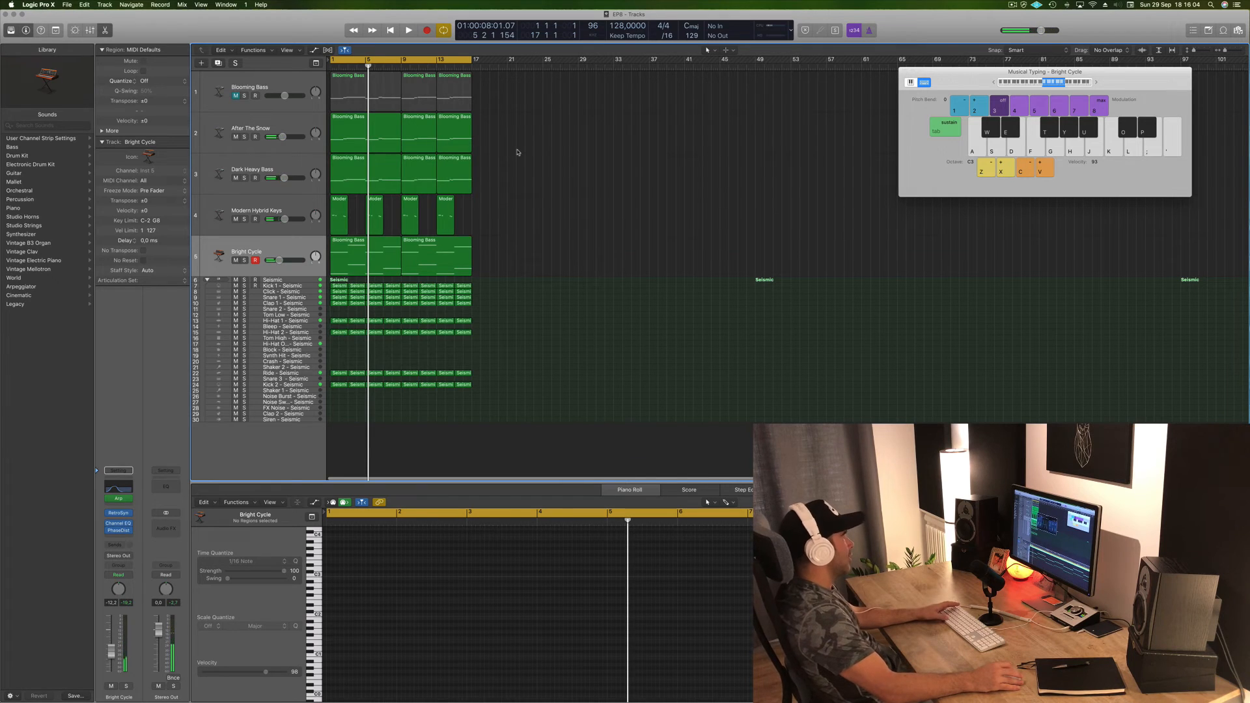
key(super+a)
right_click(350, 117)
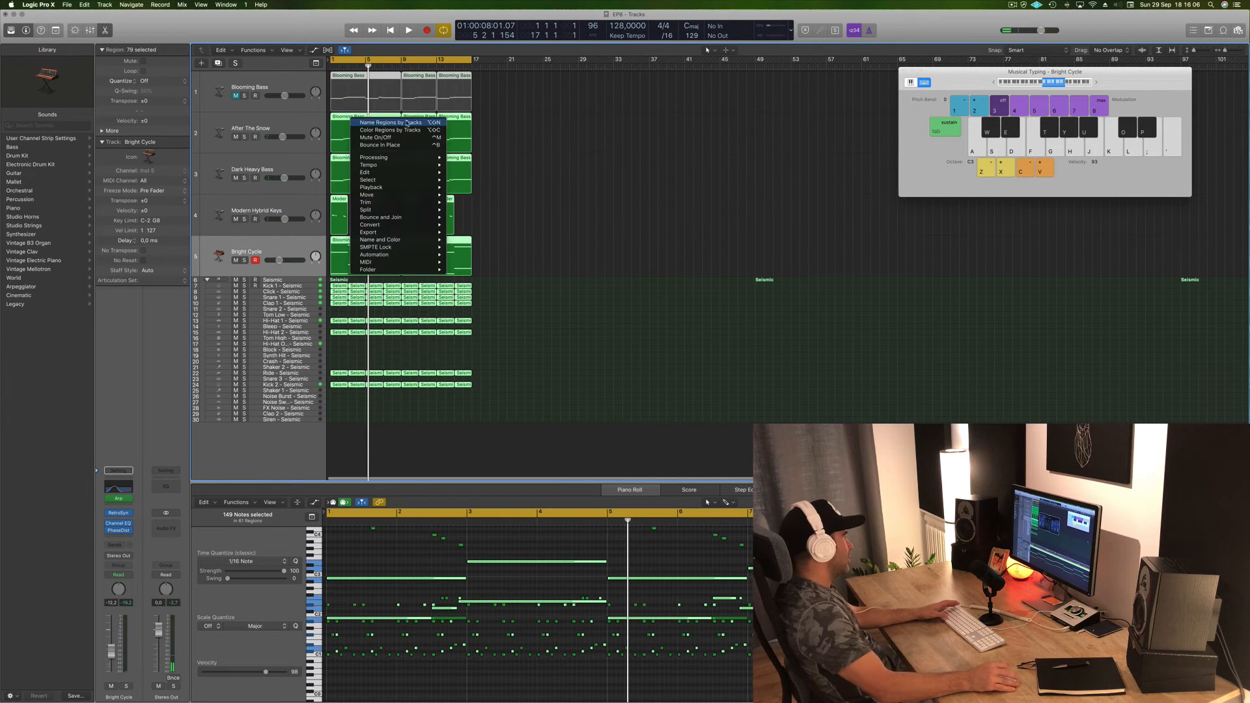
click(484, 126)
drag(352, 117, 492, 121)
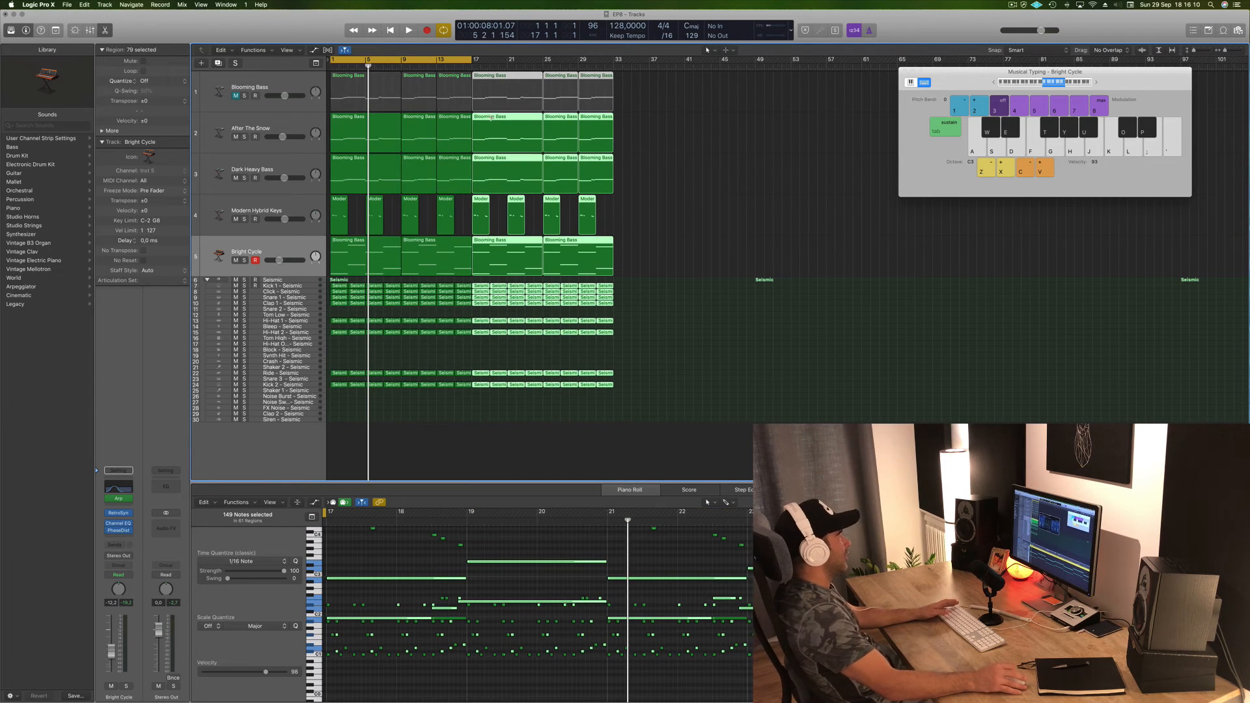
Step: Copy all 32 bars of regions to start at bar 33 and extend the cycle range to bar 65
key(super+a)
drag(372, 119, 653, 124)
drag(475, 60, 1071, 107)
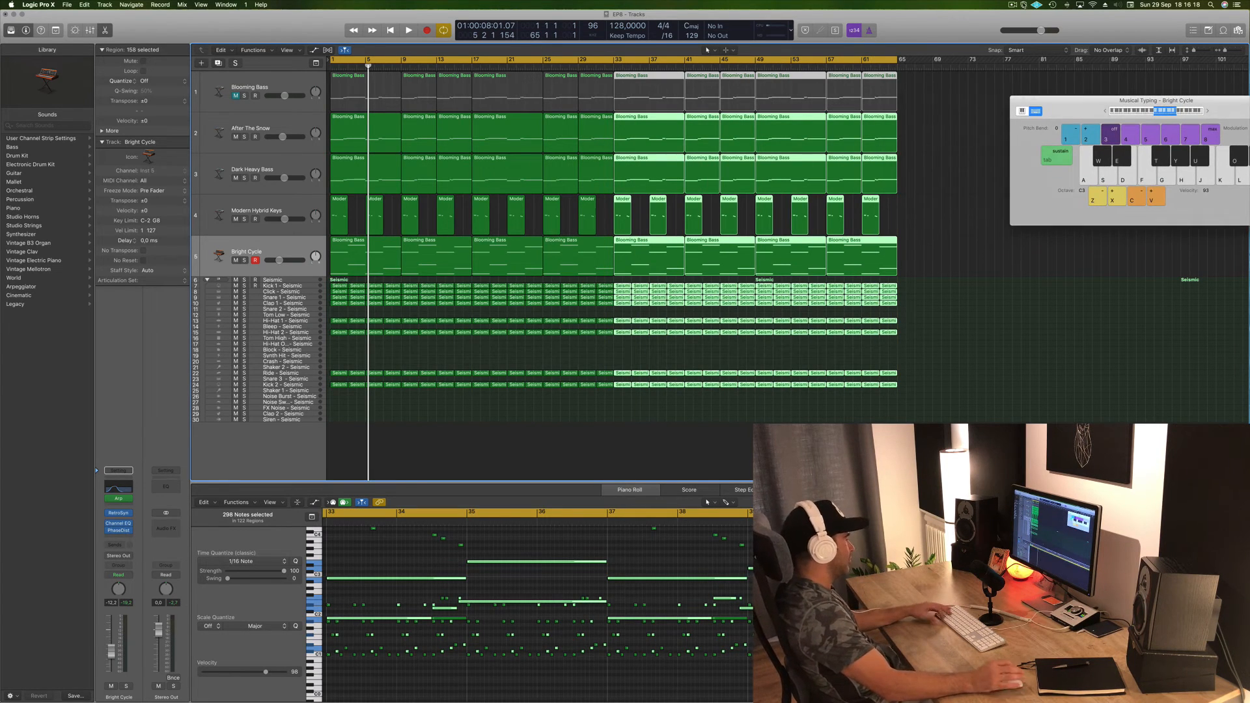
click(1012, 5)
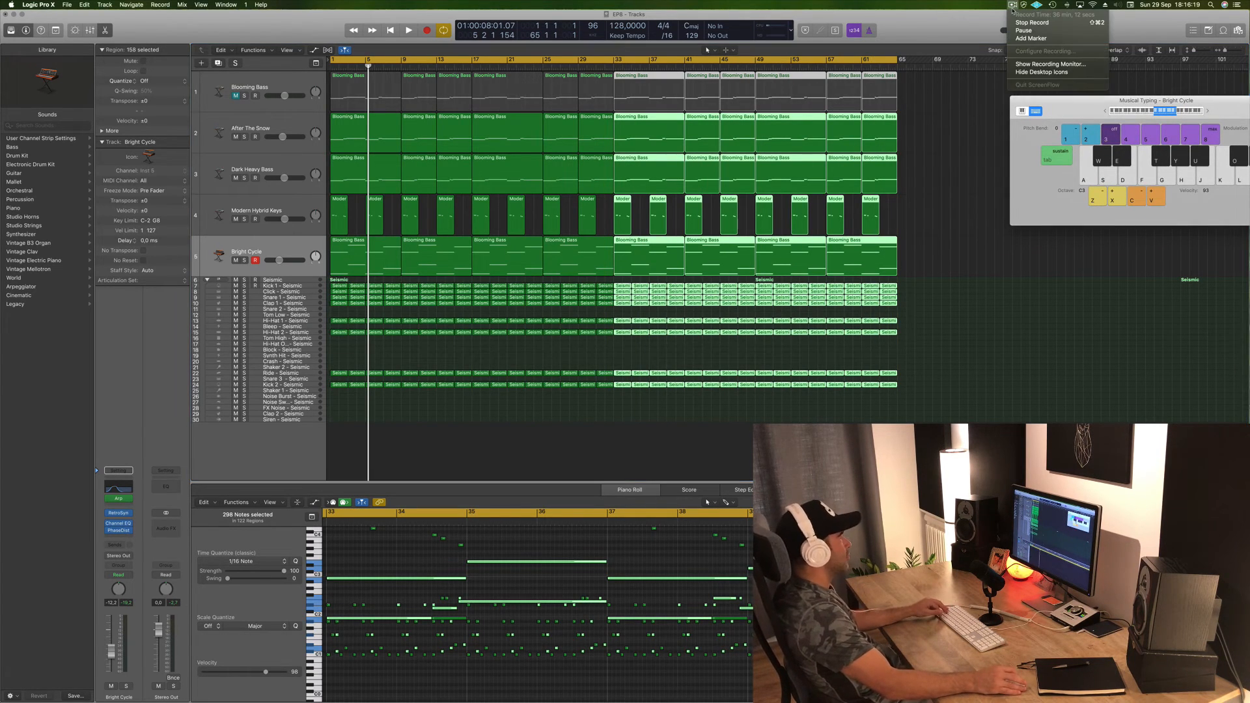
click(960, 27)
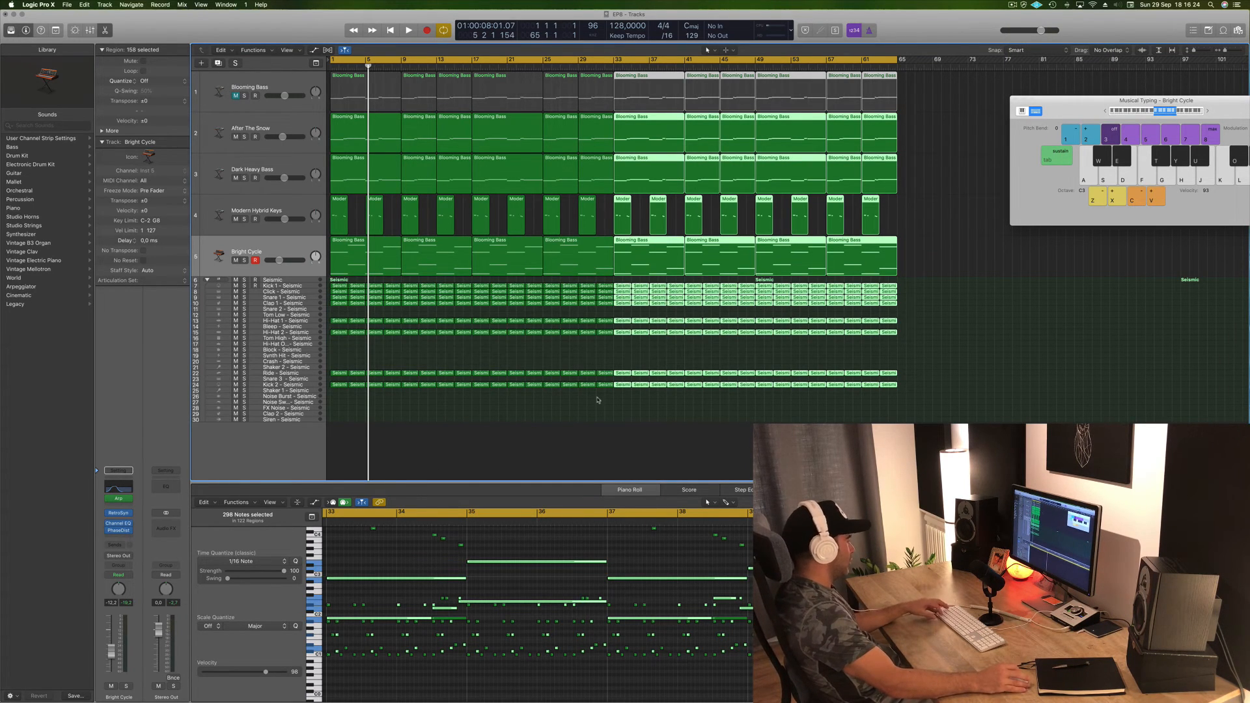
Step: Deselect all regions and listen to the extended arrangement from the beginning
click(421, 461)
key(space)
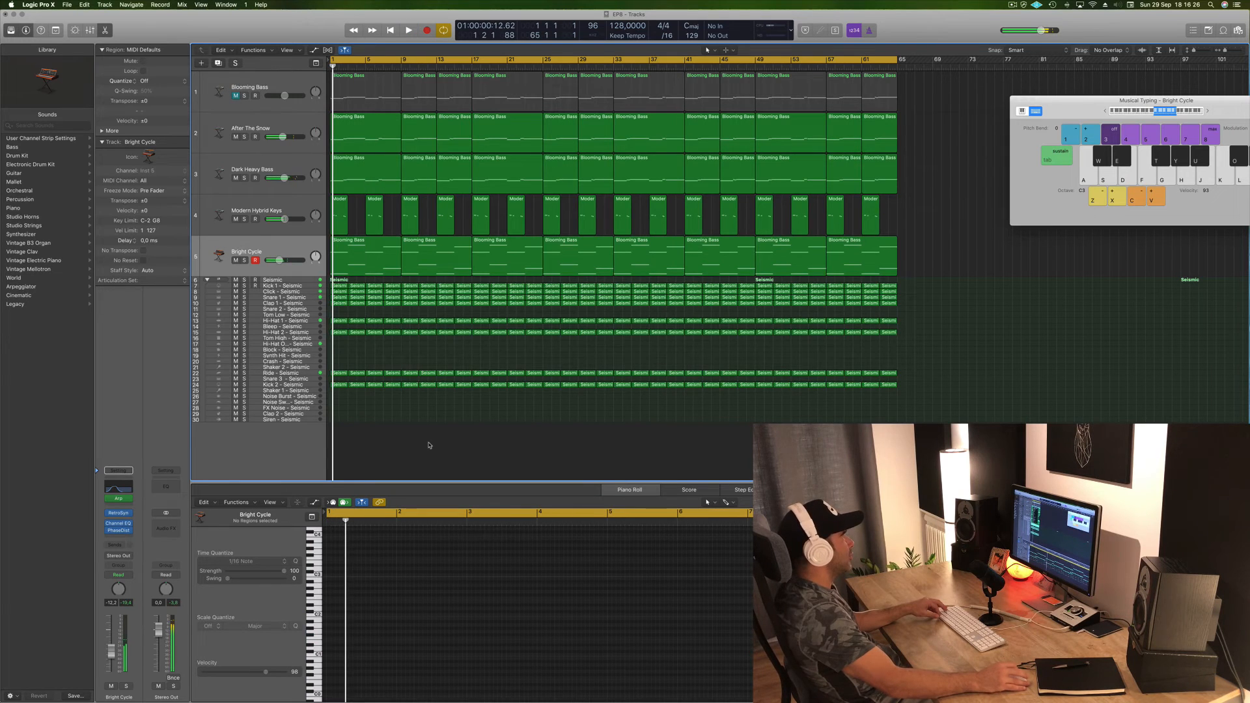
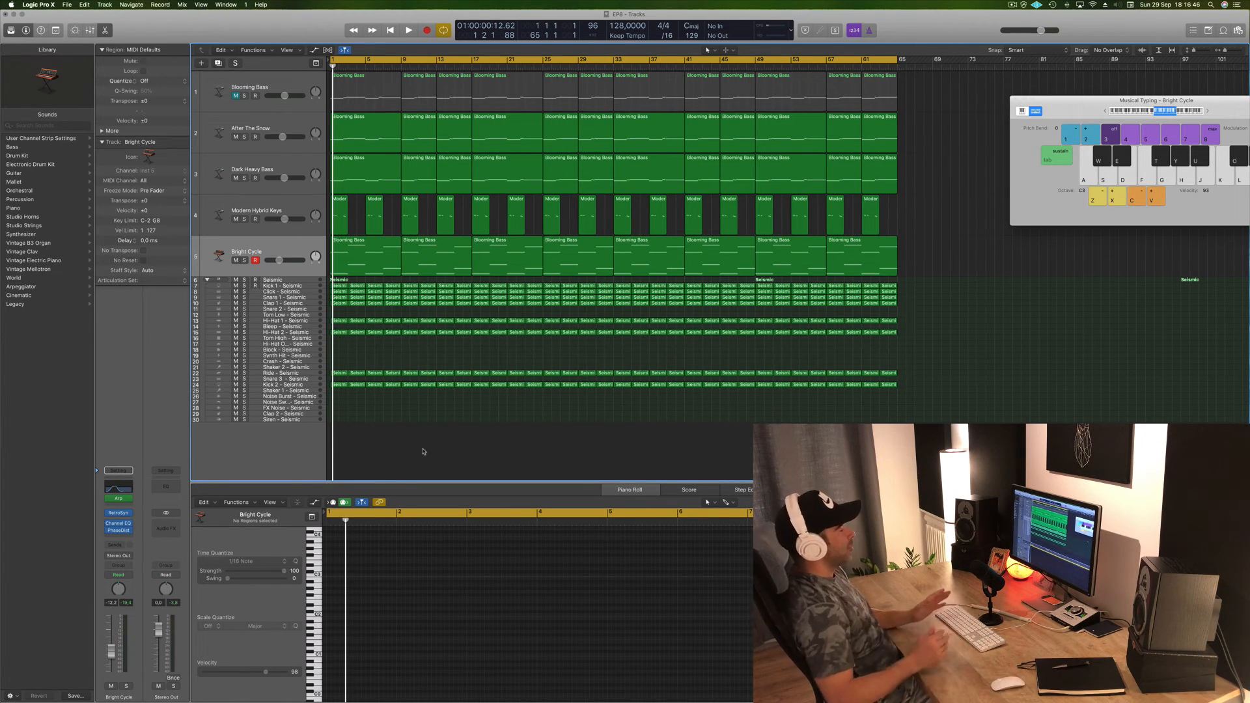
key(space)
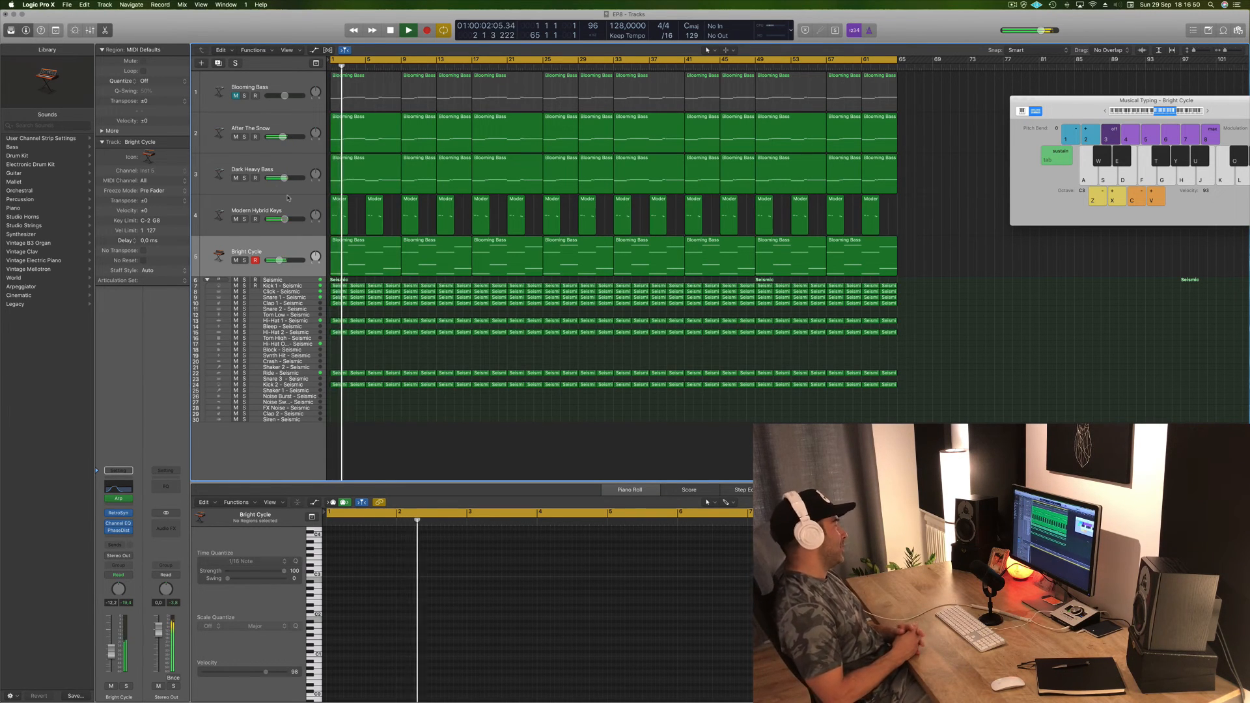
Step: Select the Modern Hybrid Keys track, replay the opening and select the track's first region at bar 1
click(266, 212)
key(space)
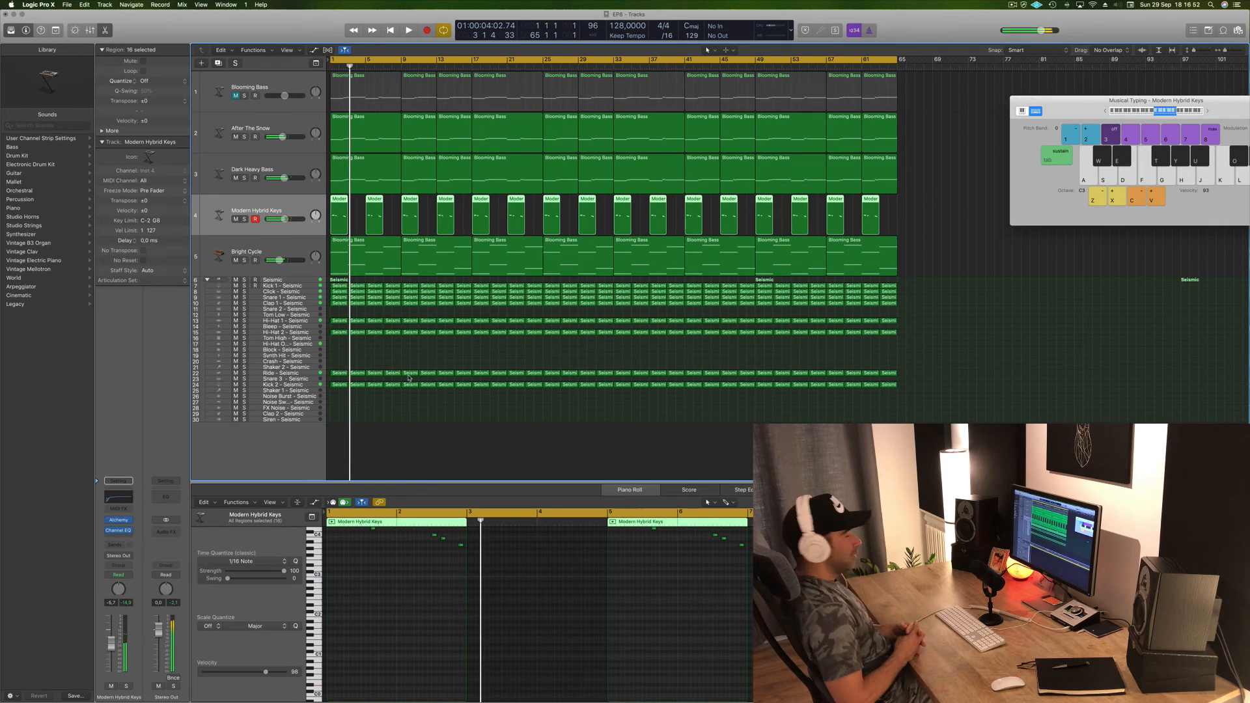
click(495, 456)
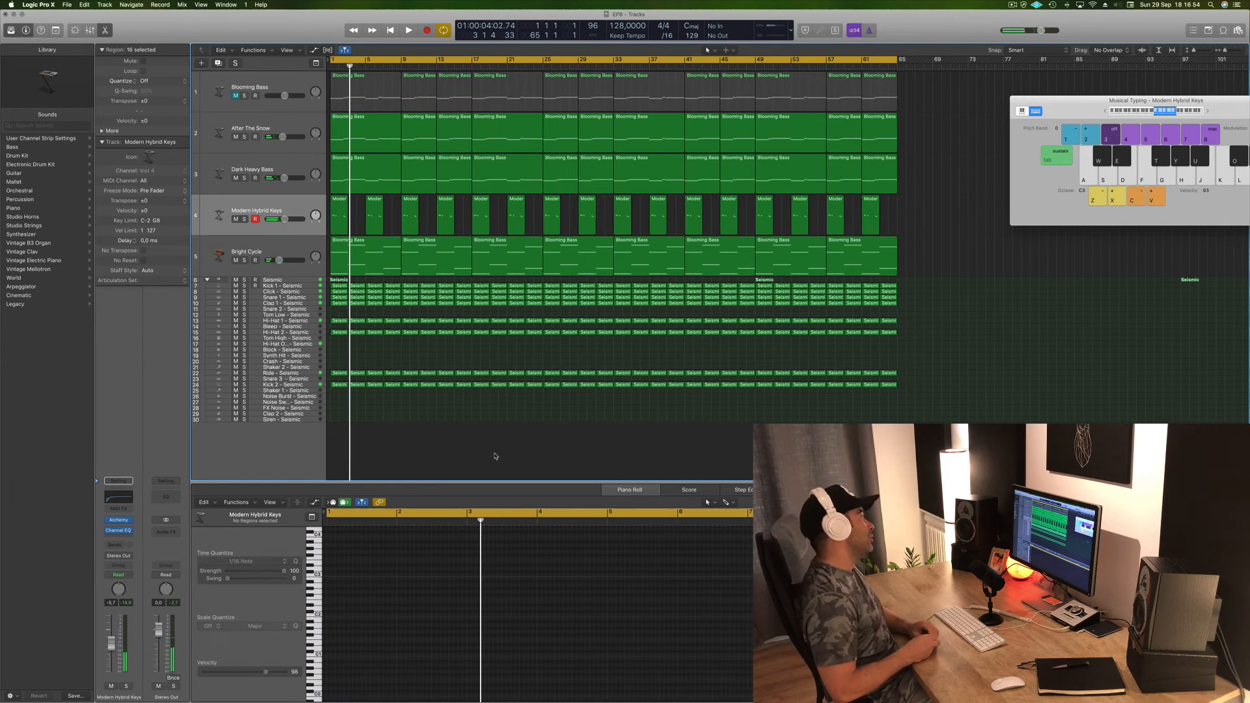
key(space)
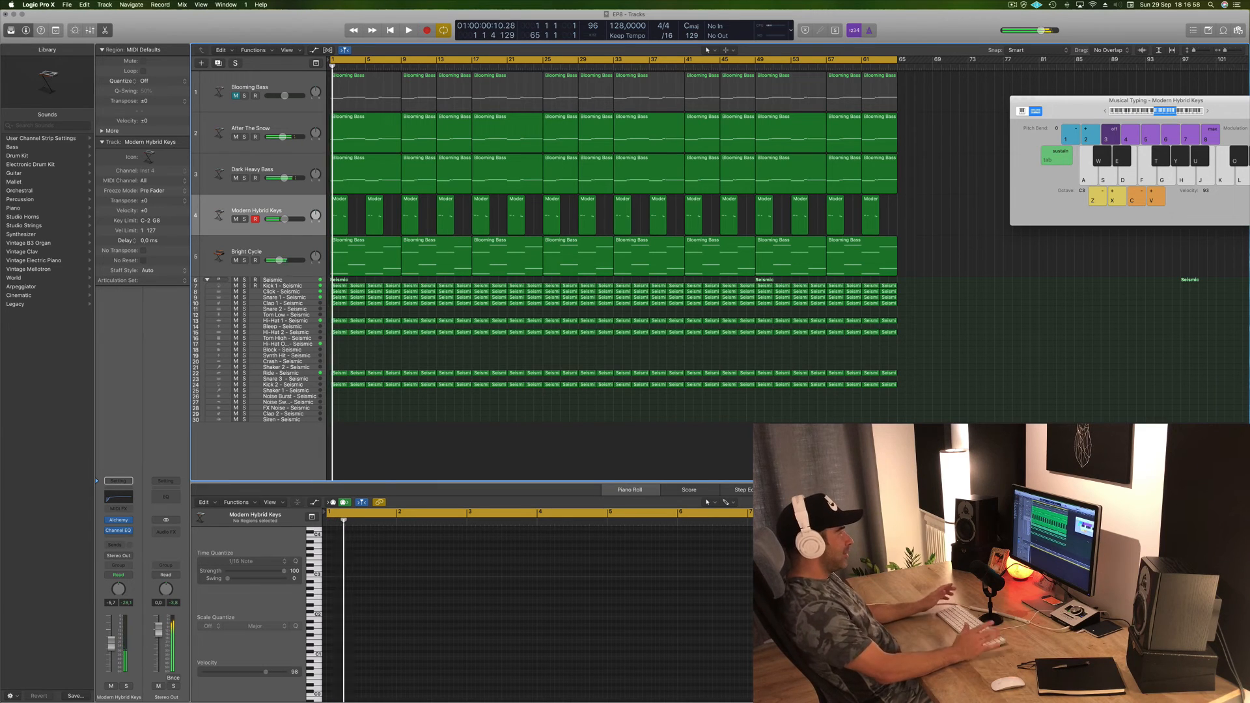
click(377, 117)
click(344, 218)
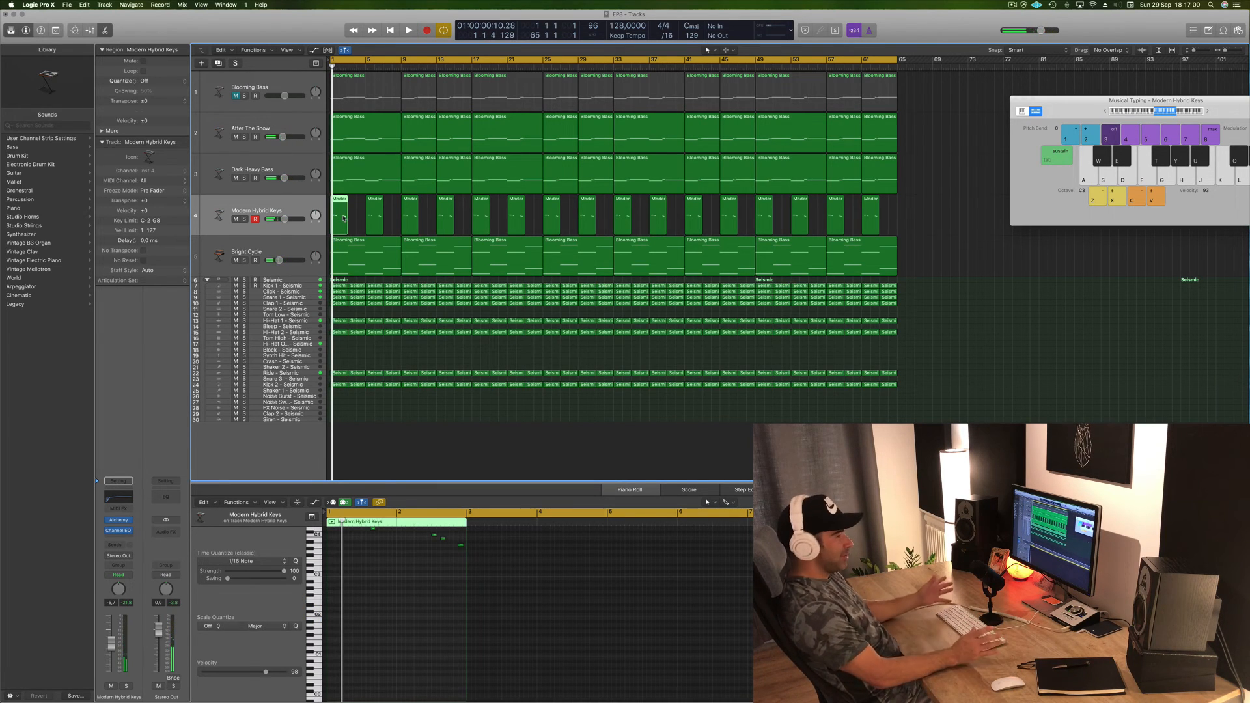
Step: Delete the Modern Hybrid Keys regions at bars 1, 5 and 9, play the arrangement and select the Bright Cycle track
key(Delete)
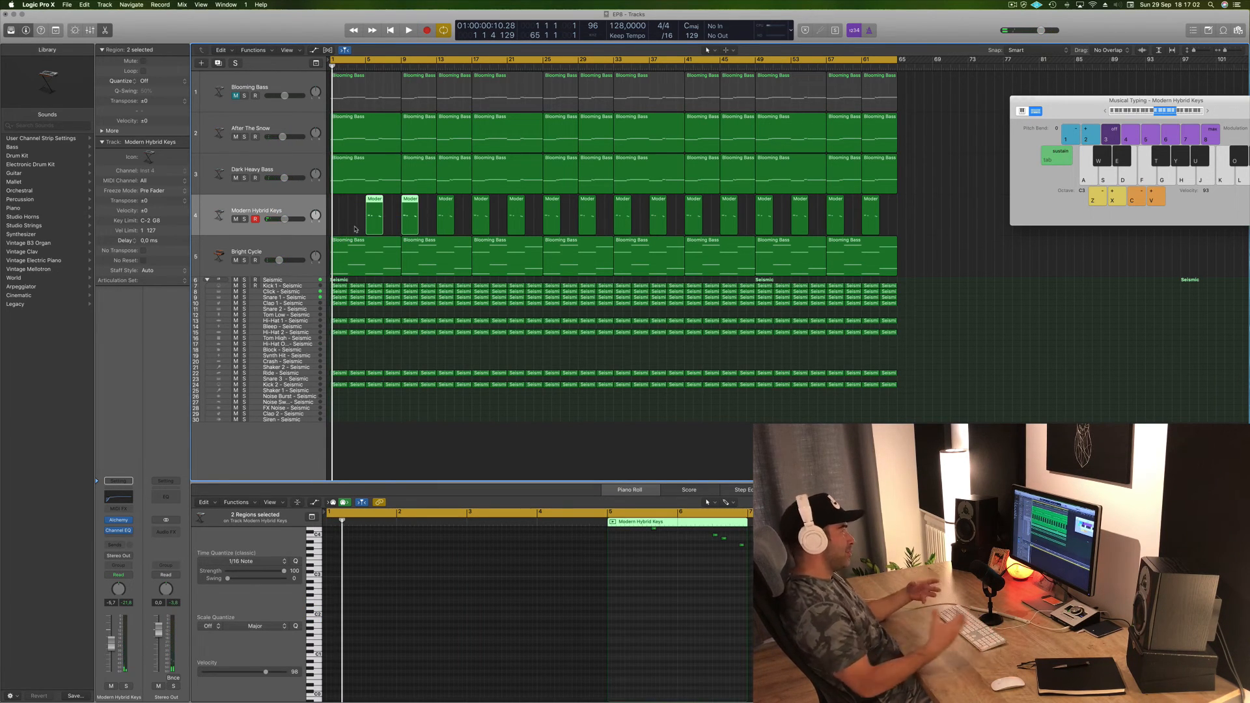
key(Delete)
key(space)
click(293, 248)
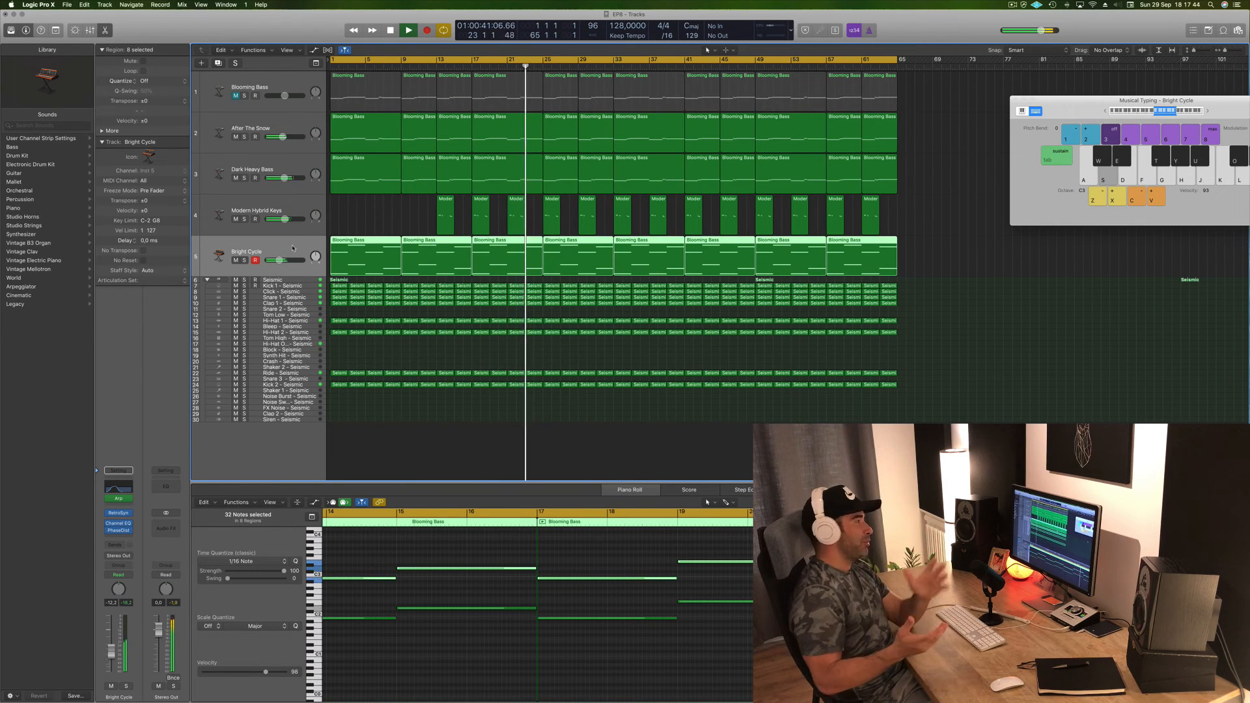
key(space)
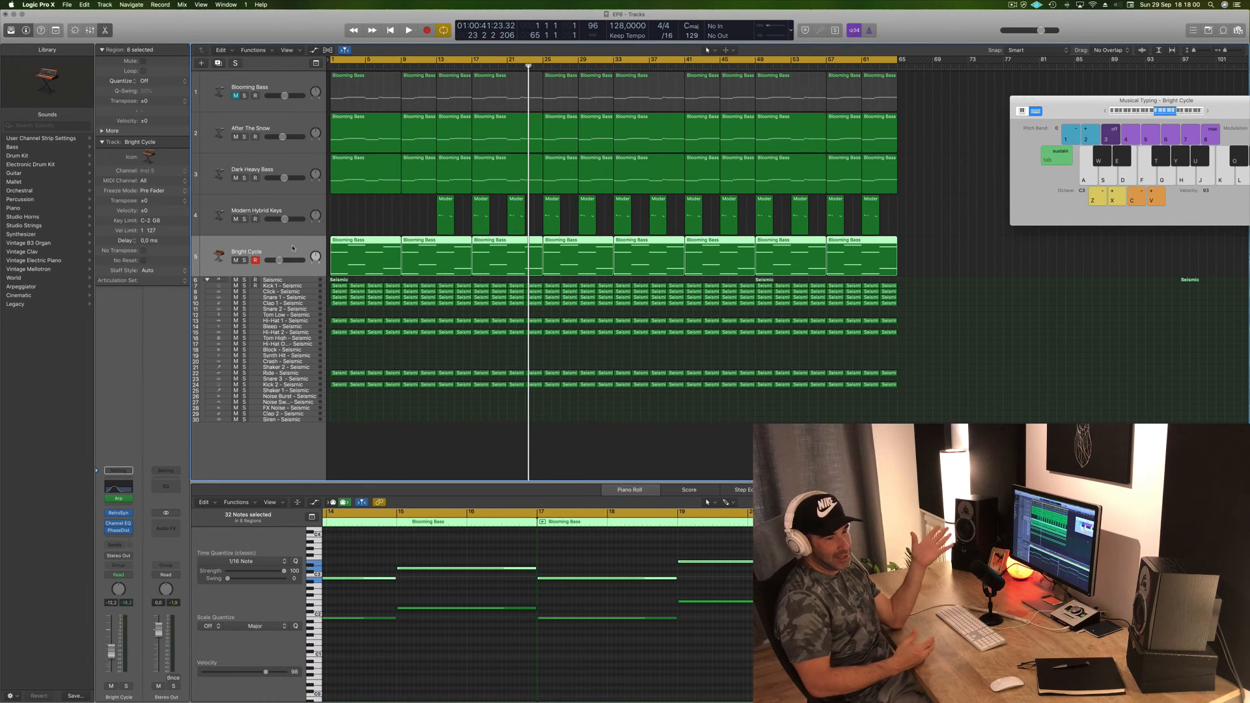
Step: Delete the first Bright Cycle region, covering bars 1 to 8, and replay the arrangement from the beginning
key(Return)
key(space)
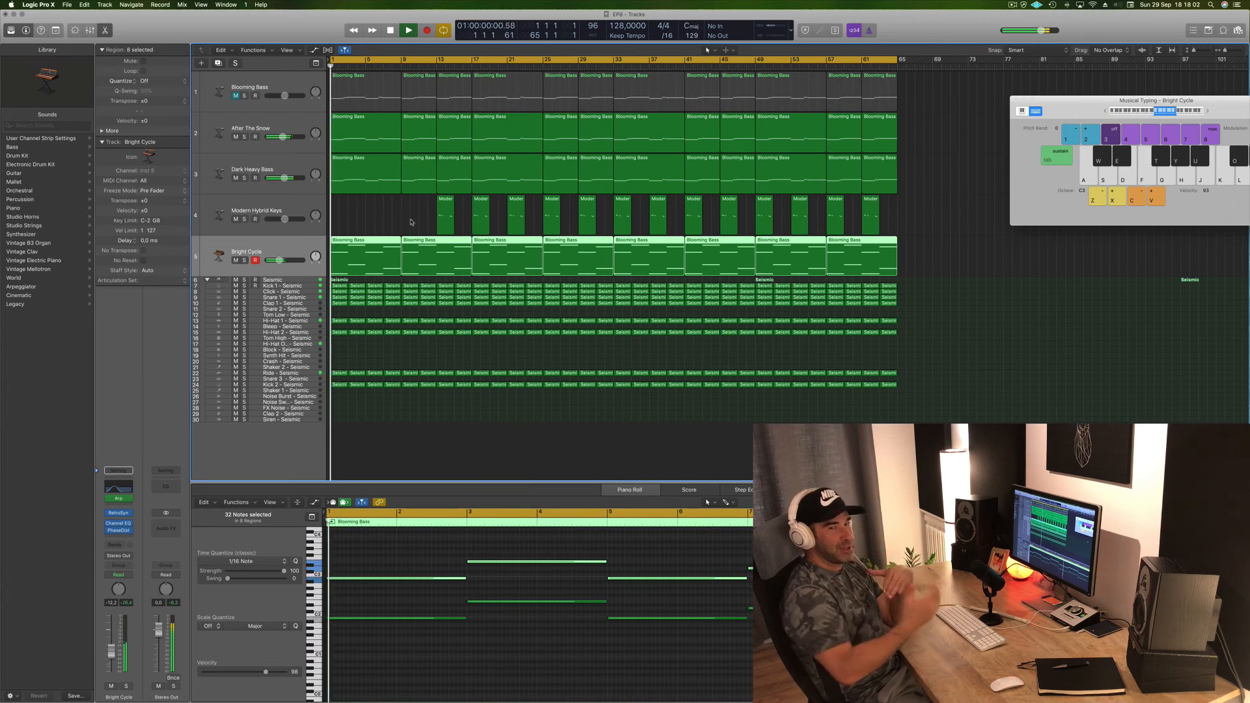
click(380, 223)
click(382, 250)
key(Delete)
key(space)
key(Return)
key(space)
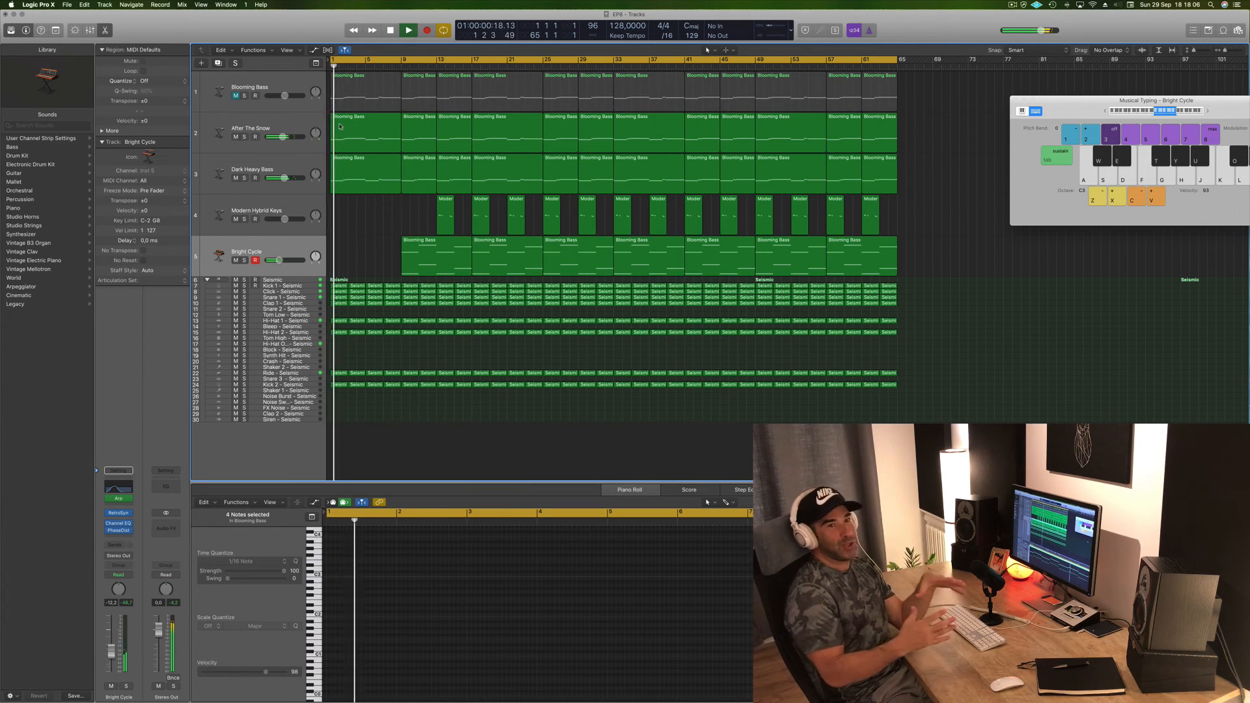
Step: Try the intro without the first Dark Heavy Bass region, listen to After The Snow alone and undo the deletion
click(353, 164)
key(Delete)
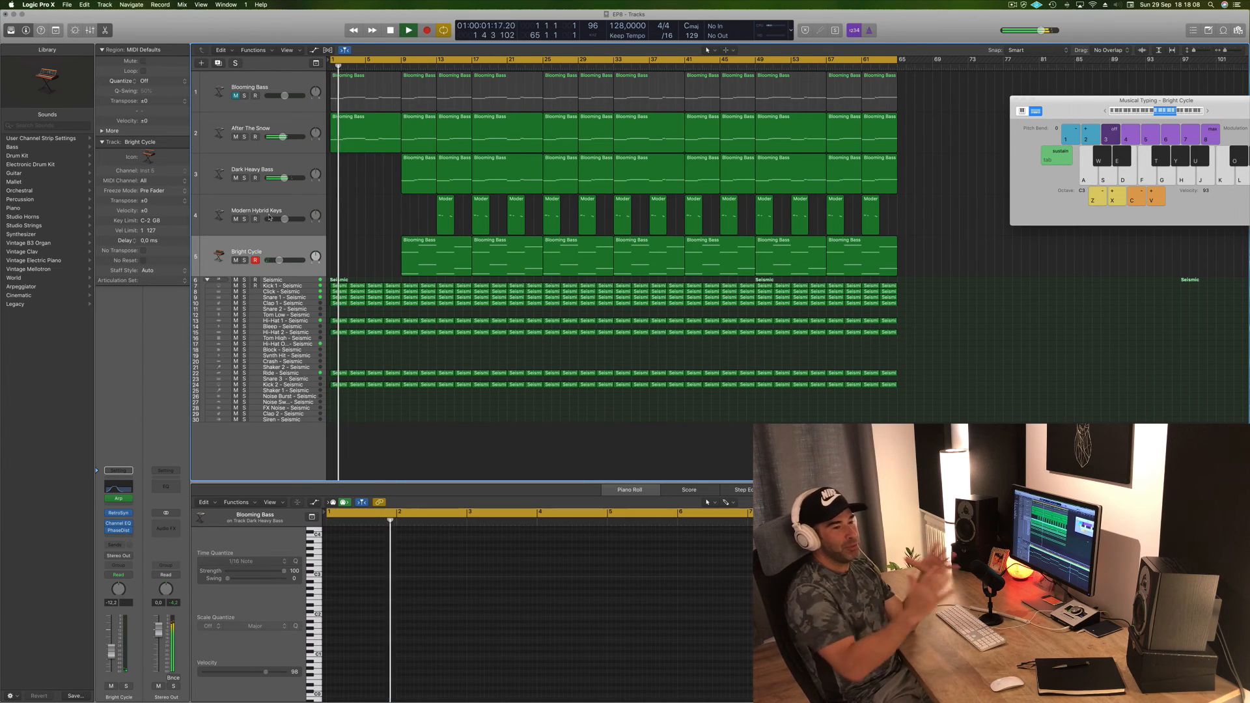
key(Return)
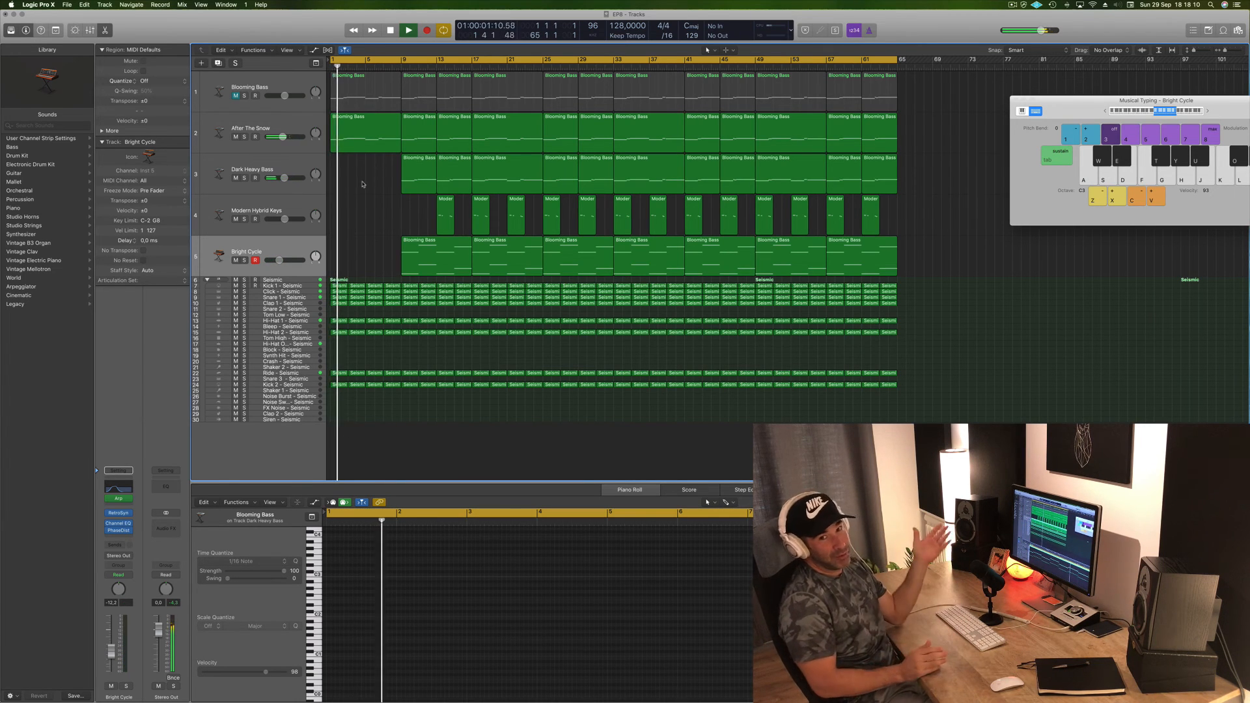
click(372, 129)
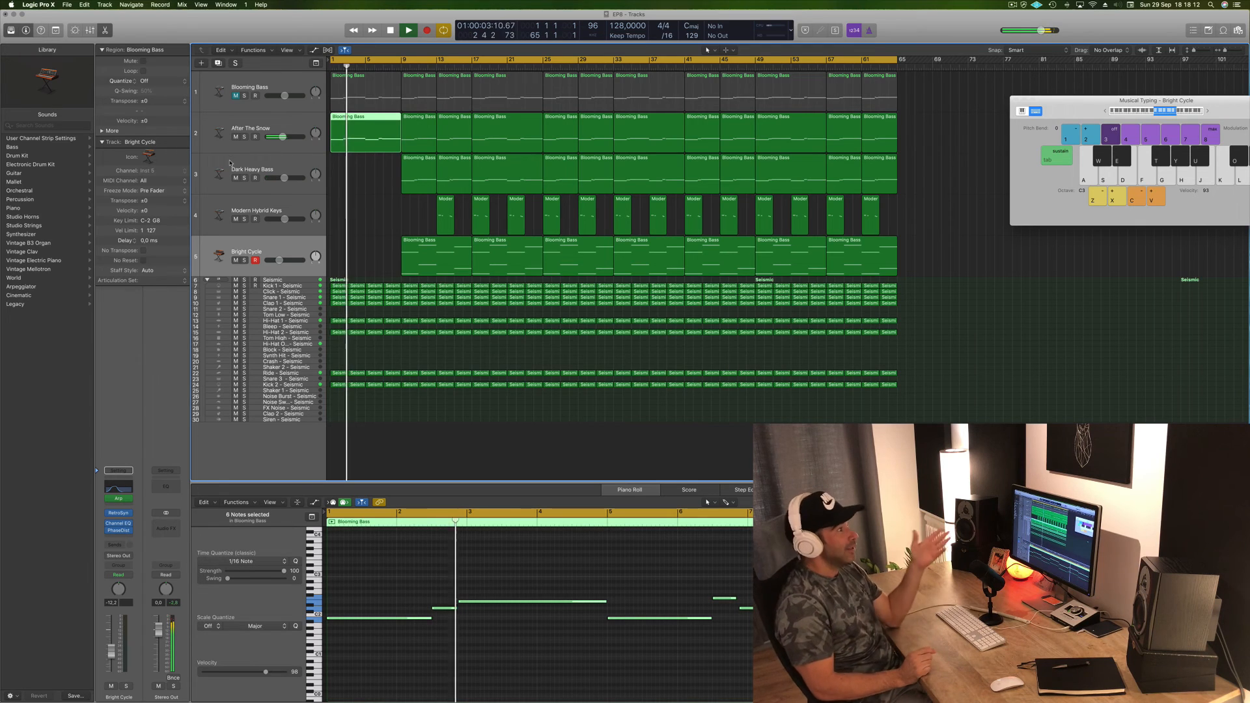
click(223, 138)
key(Return)
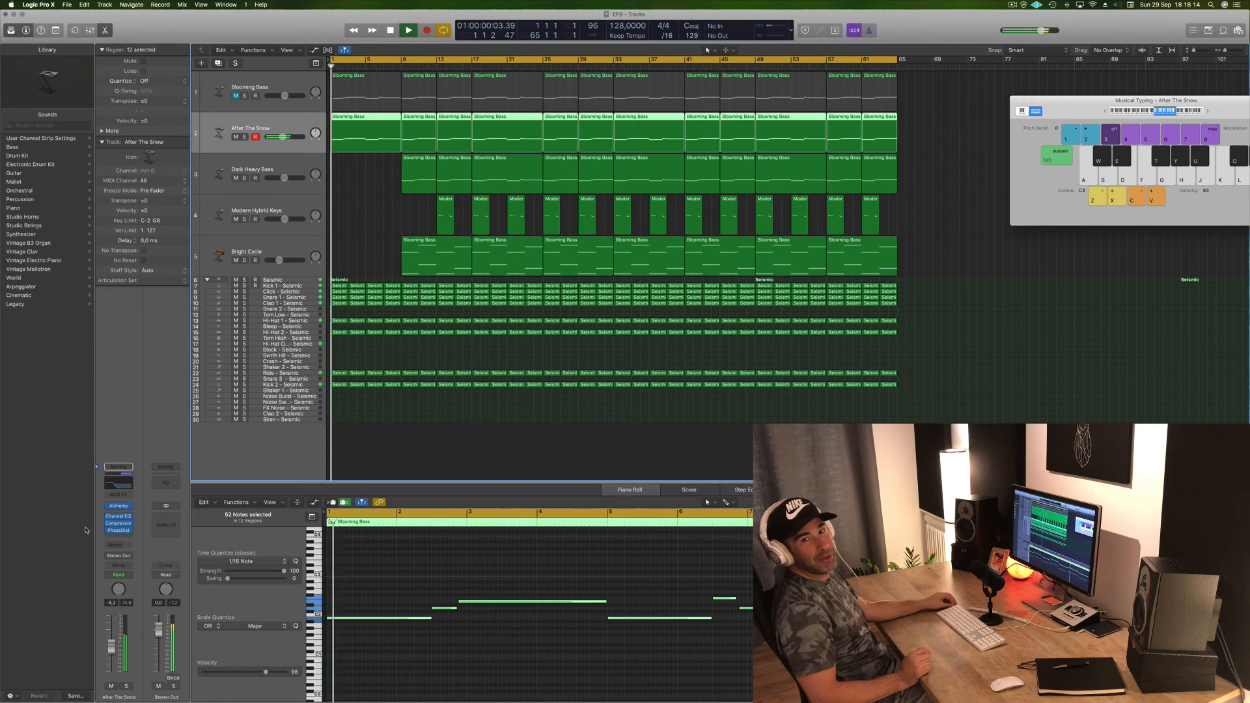
key(Return)
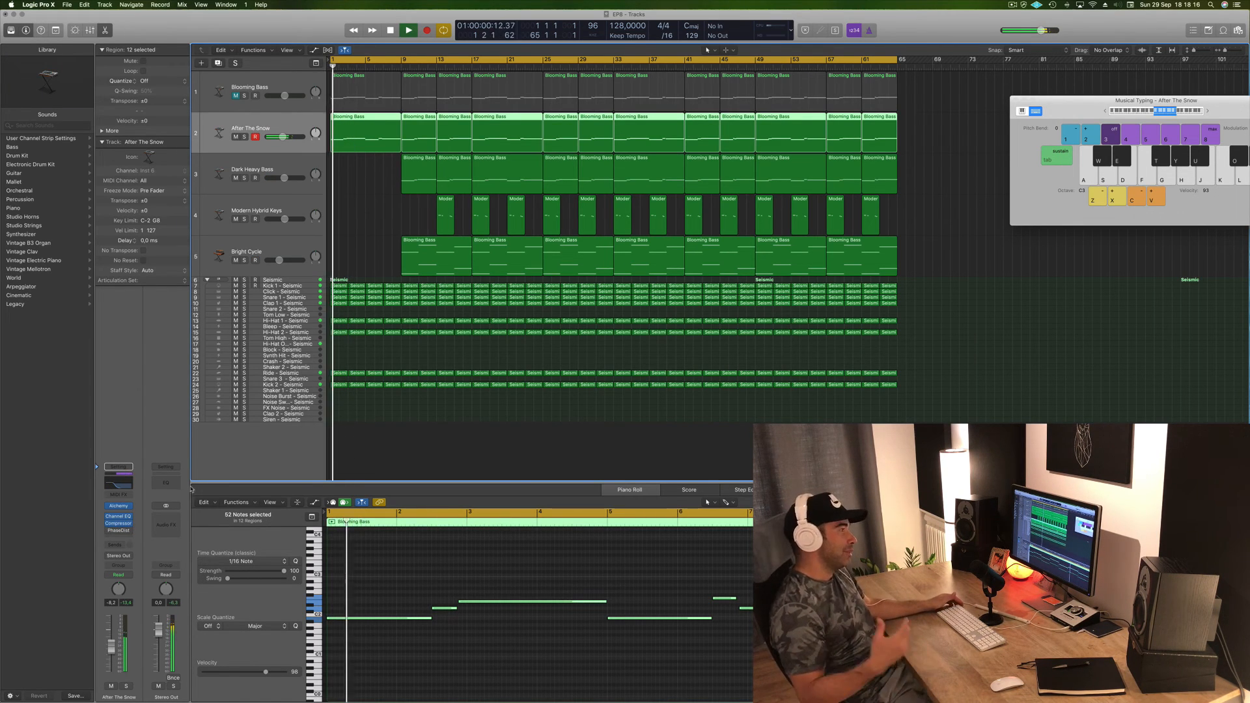
key(super+z)
Step: Delete the After The Snow regions before bar 17 and listen to the opening
key(space)
click(363, 121)
key(Delete)
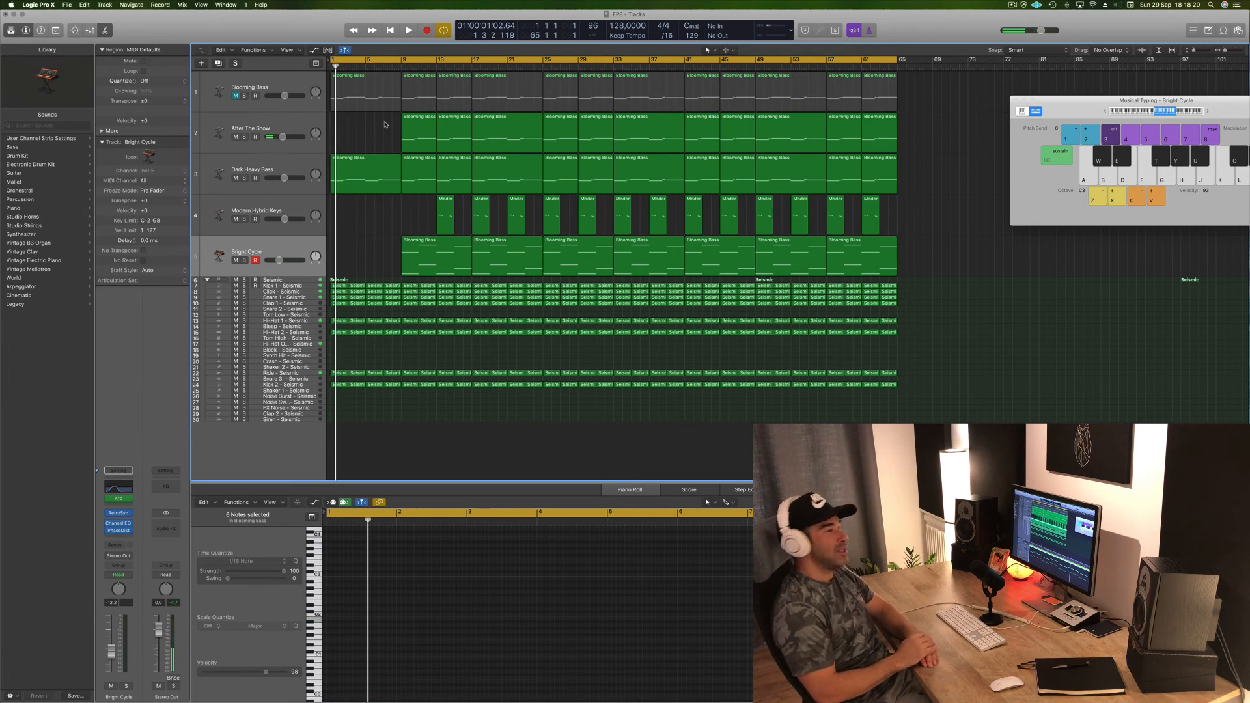
drag(385, 124, 442, 125)
key(Delete)
key(space)
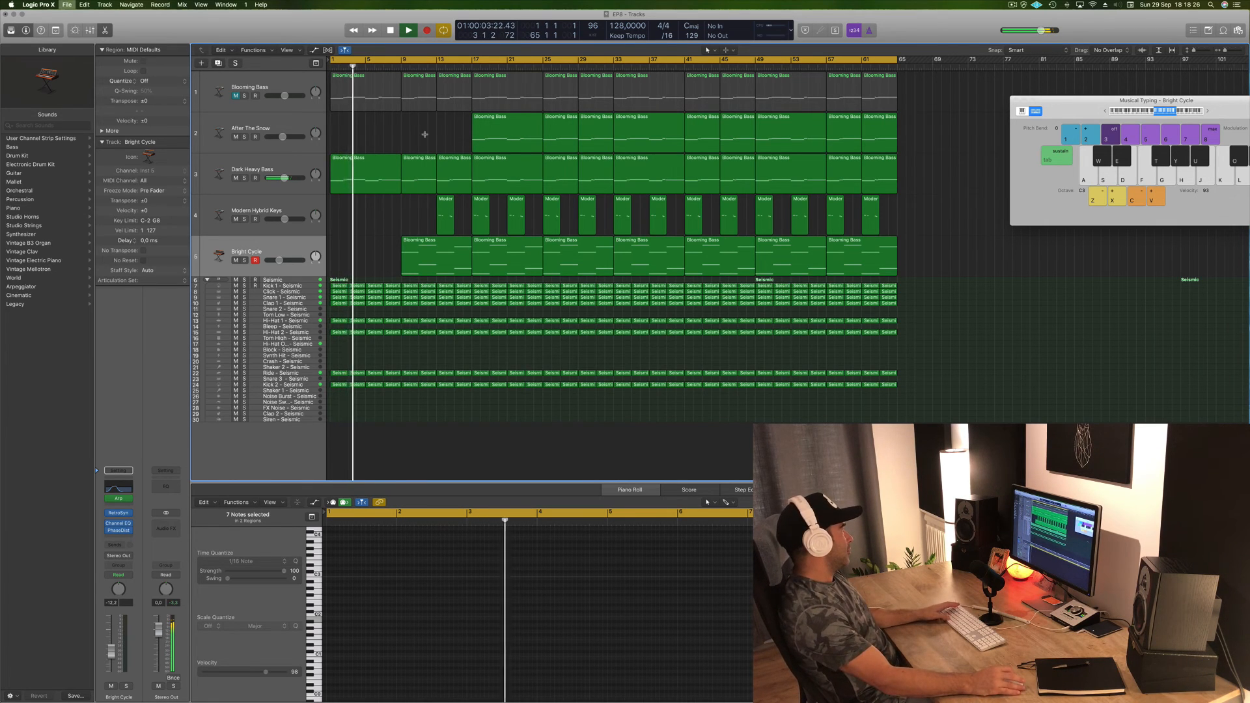
key(space)
key(space)
Step: Delete the Clap 1 regions in the first eight bars and restart playback from the beginning
scroll(367, 317, right, 5)
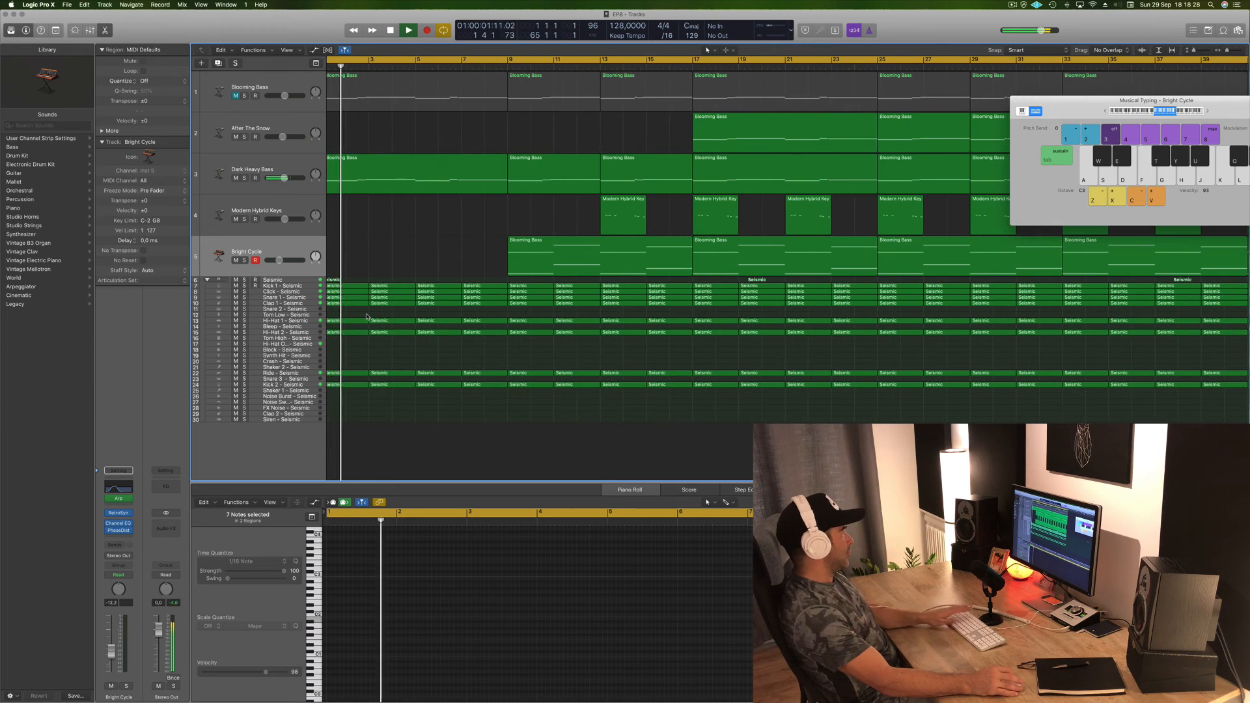
scroll(366, 317, left, 2)
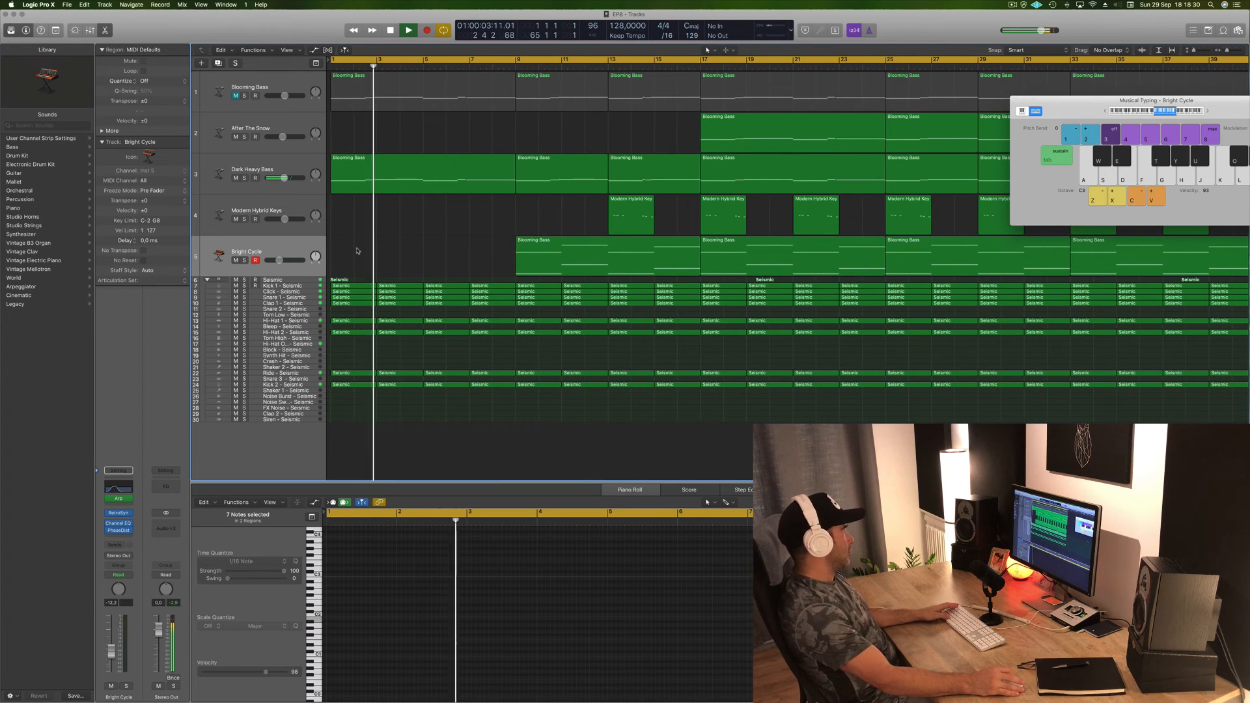
key(space)
click(313, 304)
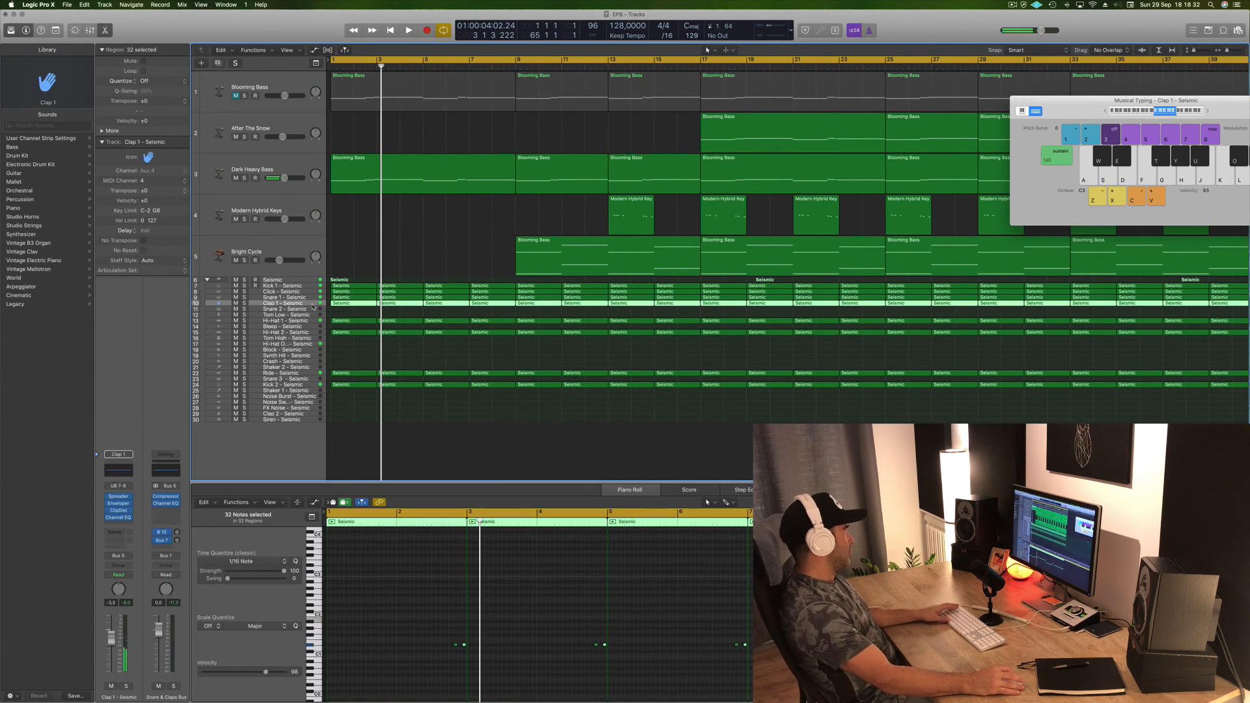
click(370, 312)
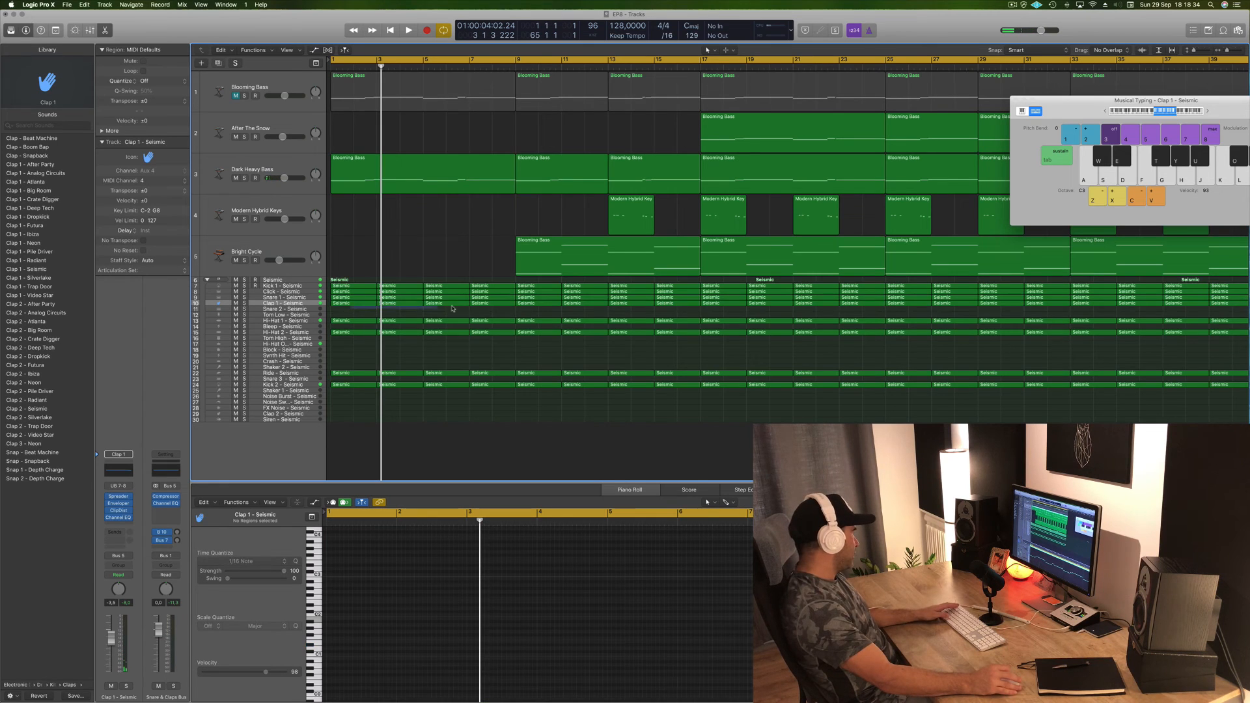
drag(507, 306, 507, 306)
key(Delete)
key(space)
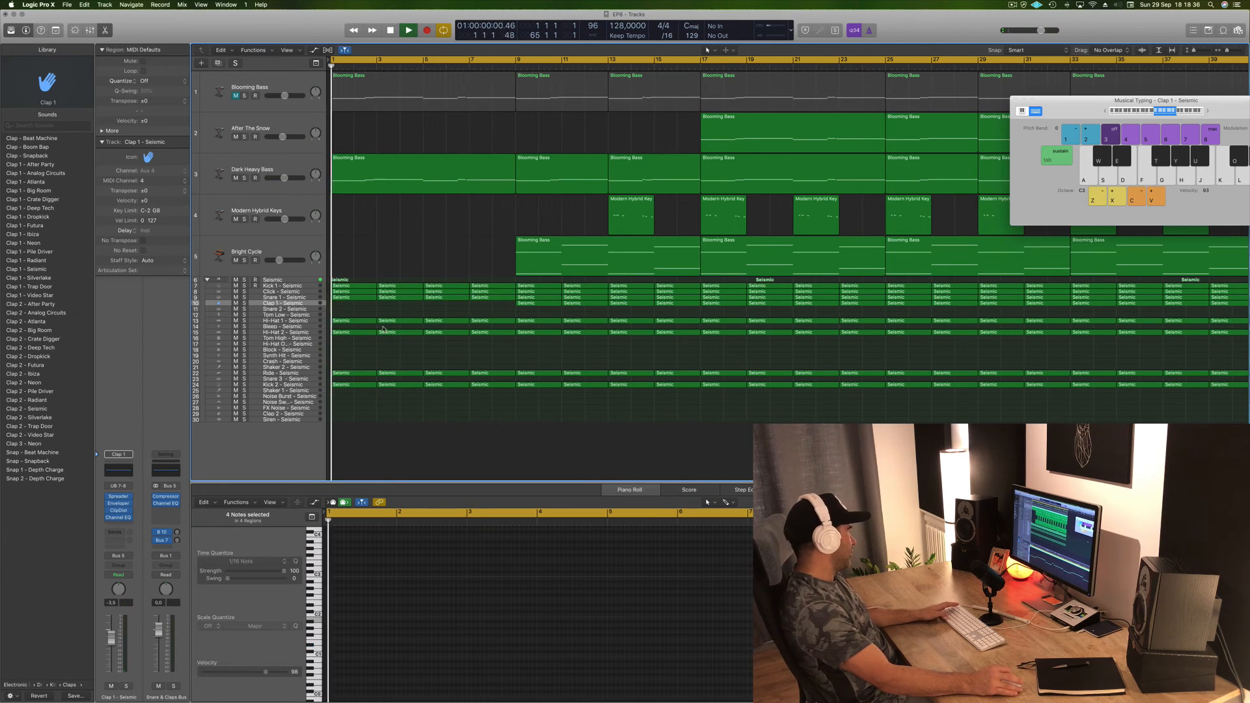
Step: Delete the Kick 2 regions in the first eight bars and replay the intro from bar 1
click(303, 287)
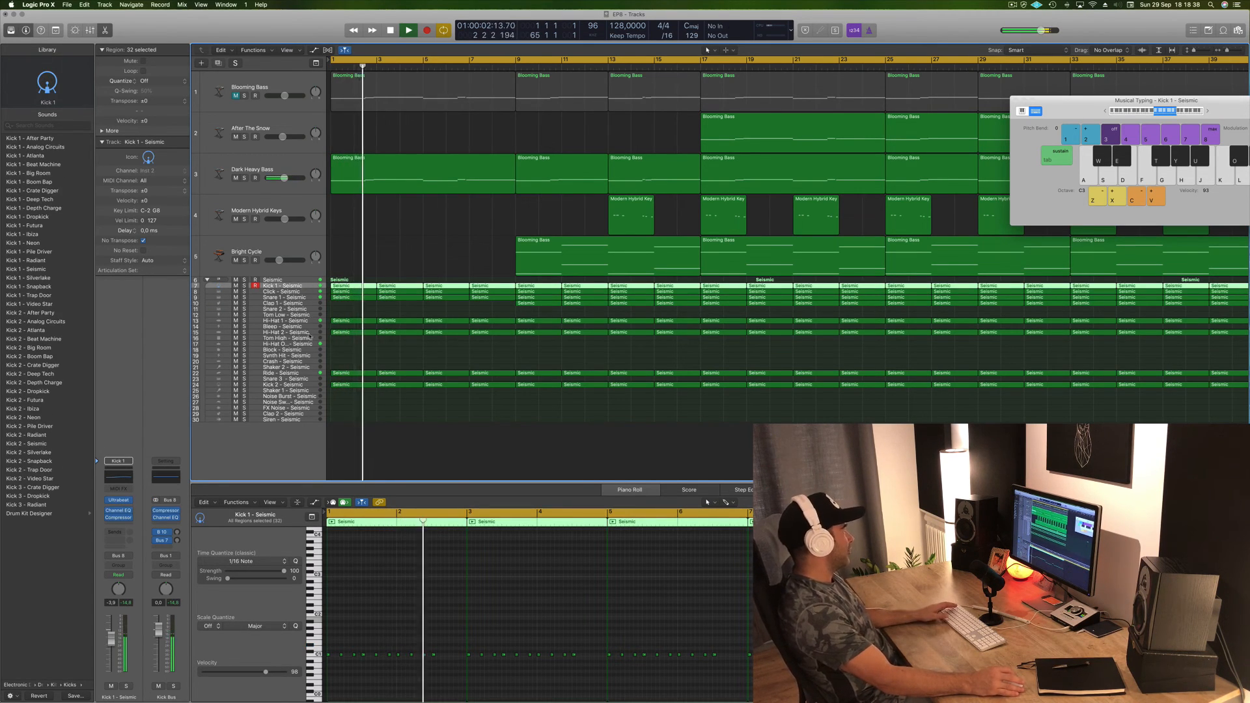
key(Return)
click(306, 385)
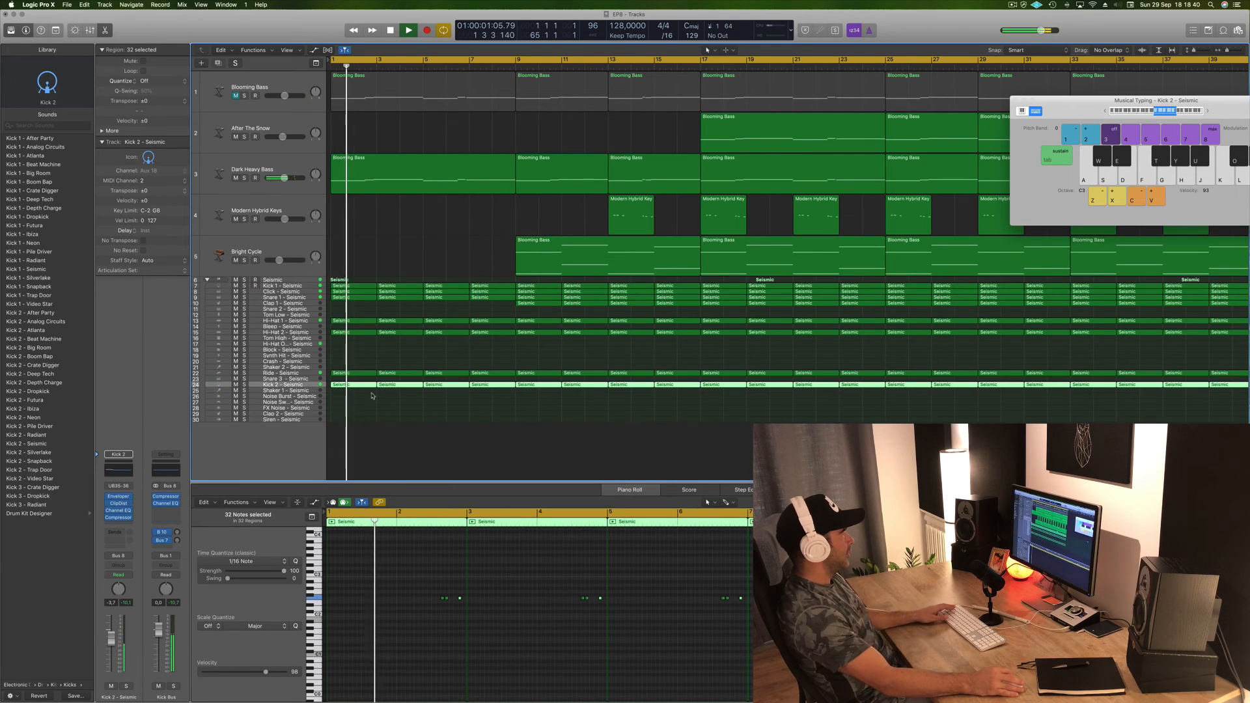
drag(355, 399, 510, 386)
key(Delete)
key(space)
key(Return)
key(space)
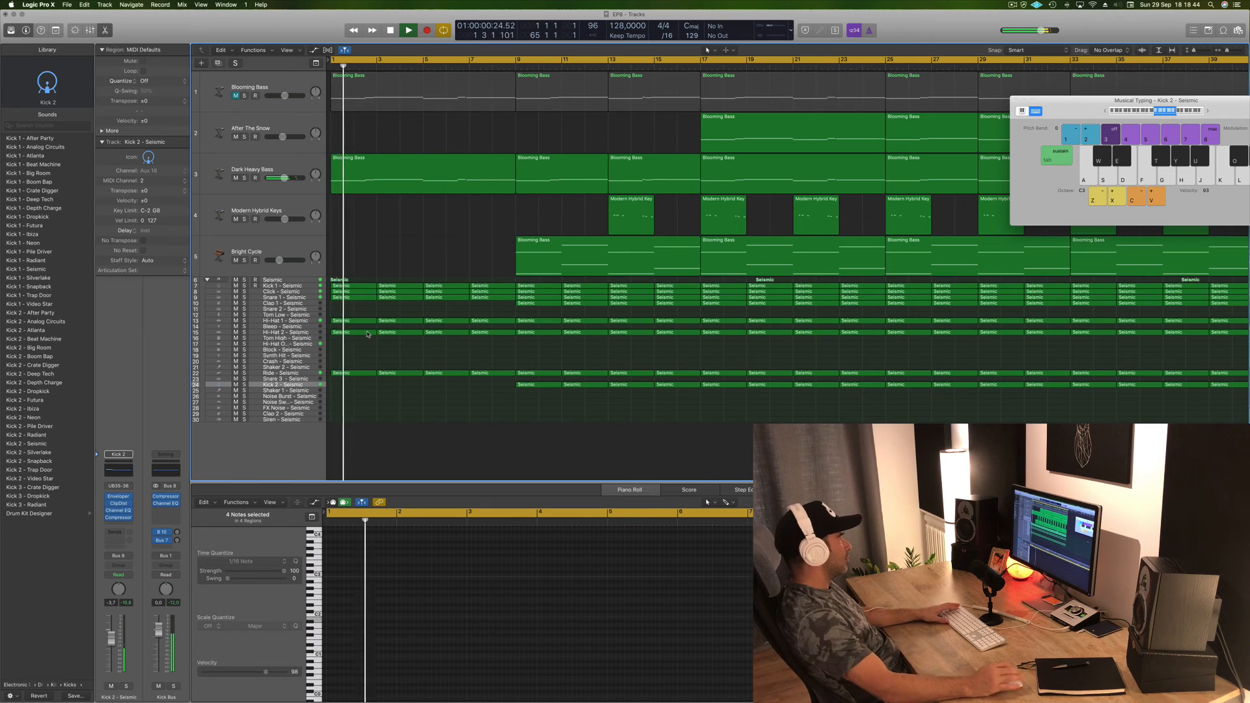
Step: Review the thinned-out intro from the beginning and check the Kick 1 track against the other tracks
scroll(377, 201, down, 8)
scroll(377, 201, up, 2)
scroll(376, 213, down, 2)
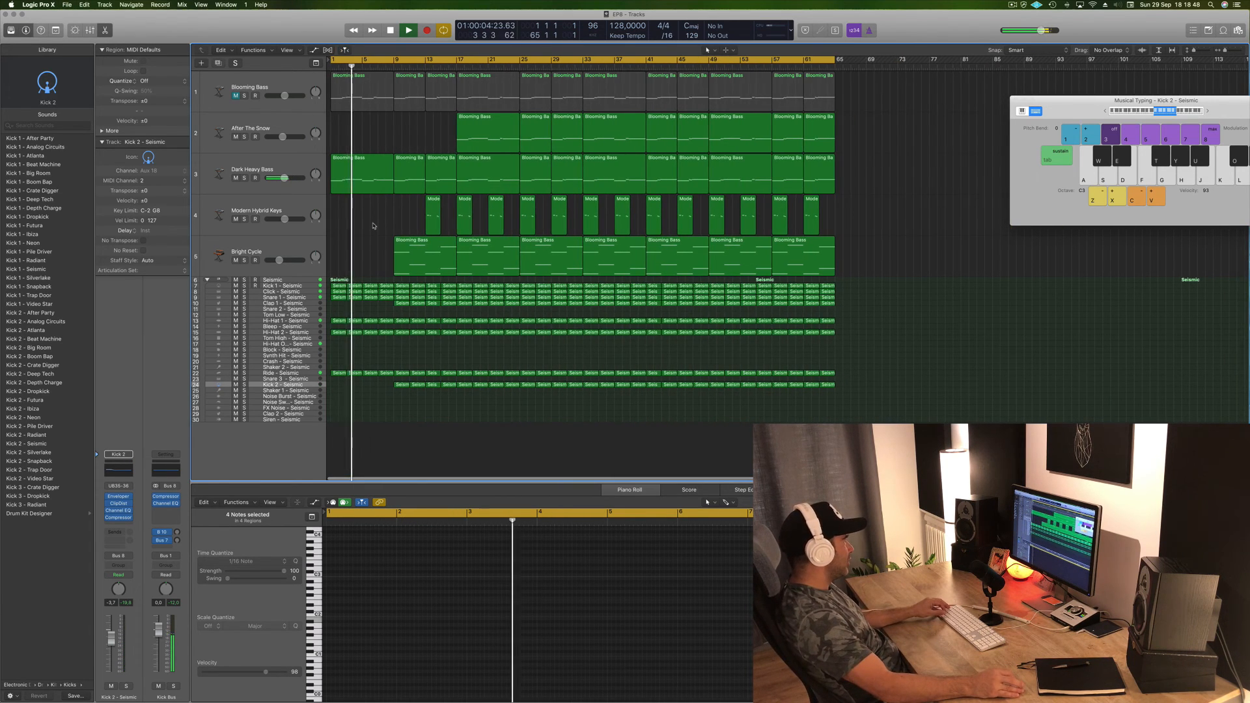
key(Return)
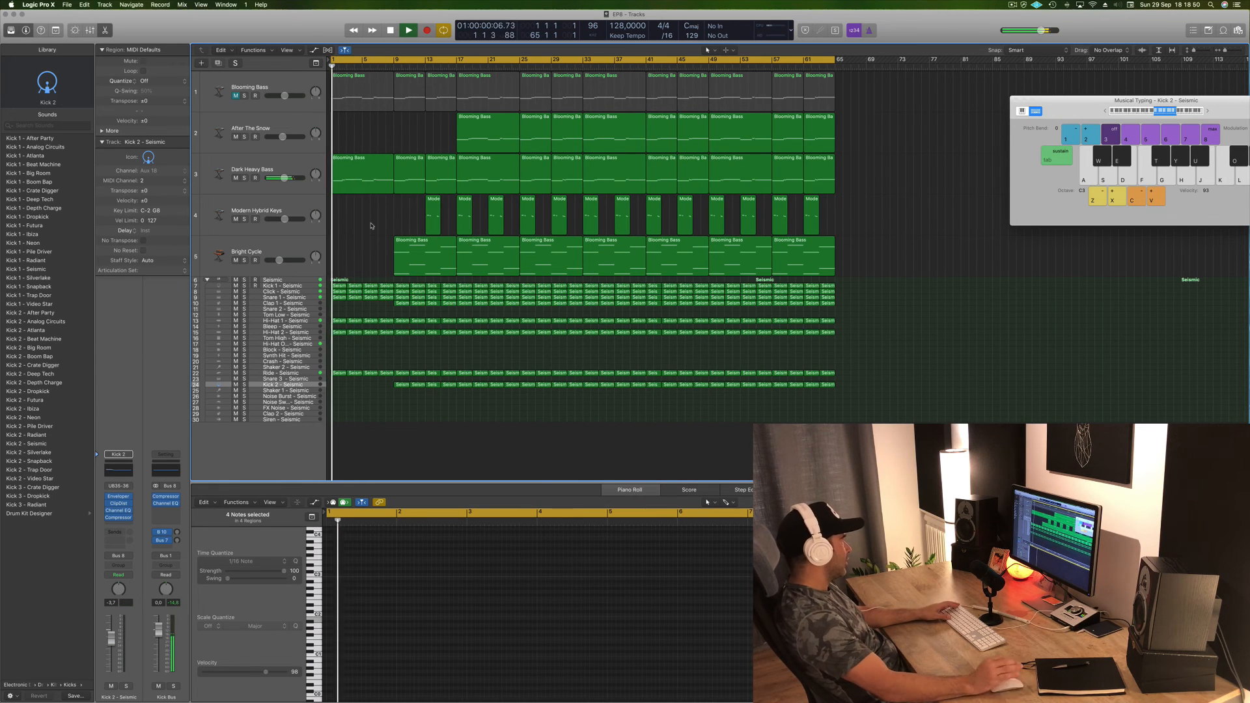
scroll(371, 226, up, 3)
click(308, 284)
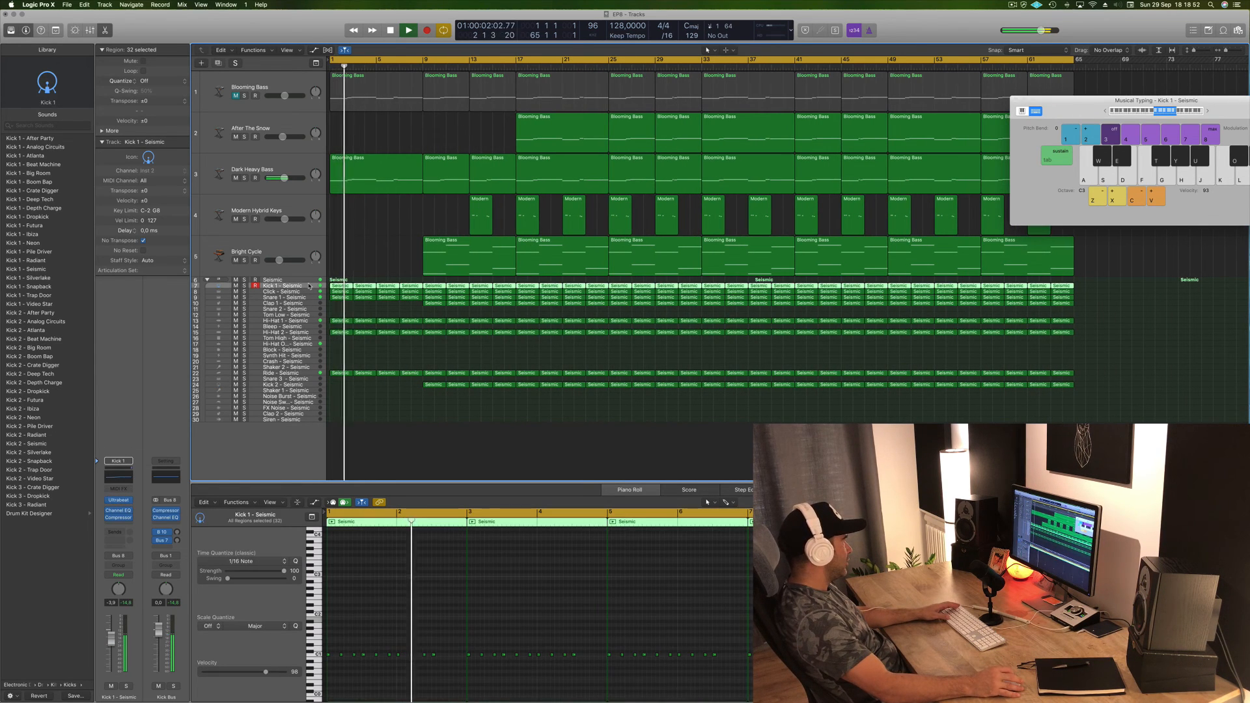
scroll(380, 238, left, 1)
scroll(380, 238, right, 3)
scroll(379, 239, right, 2)
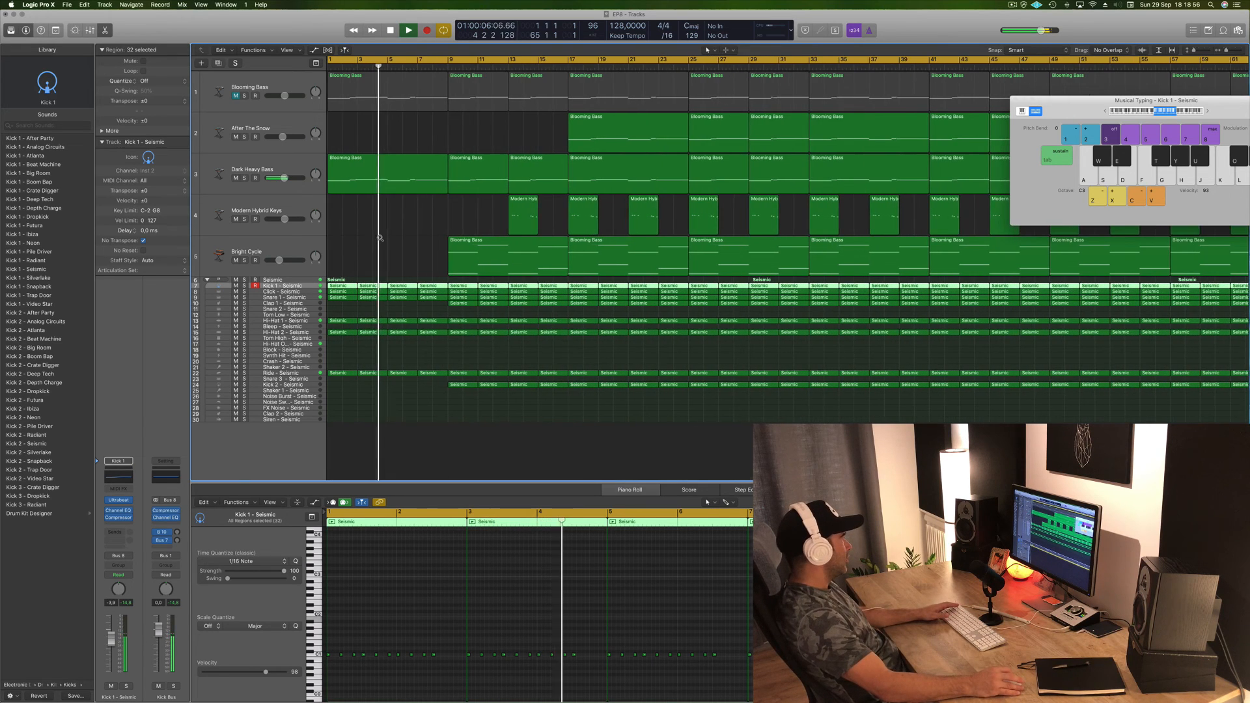
scroll(381, 239, left, 3)
scroll(379, 239, left, 1)
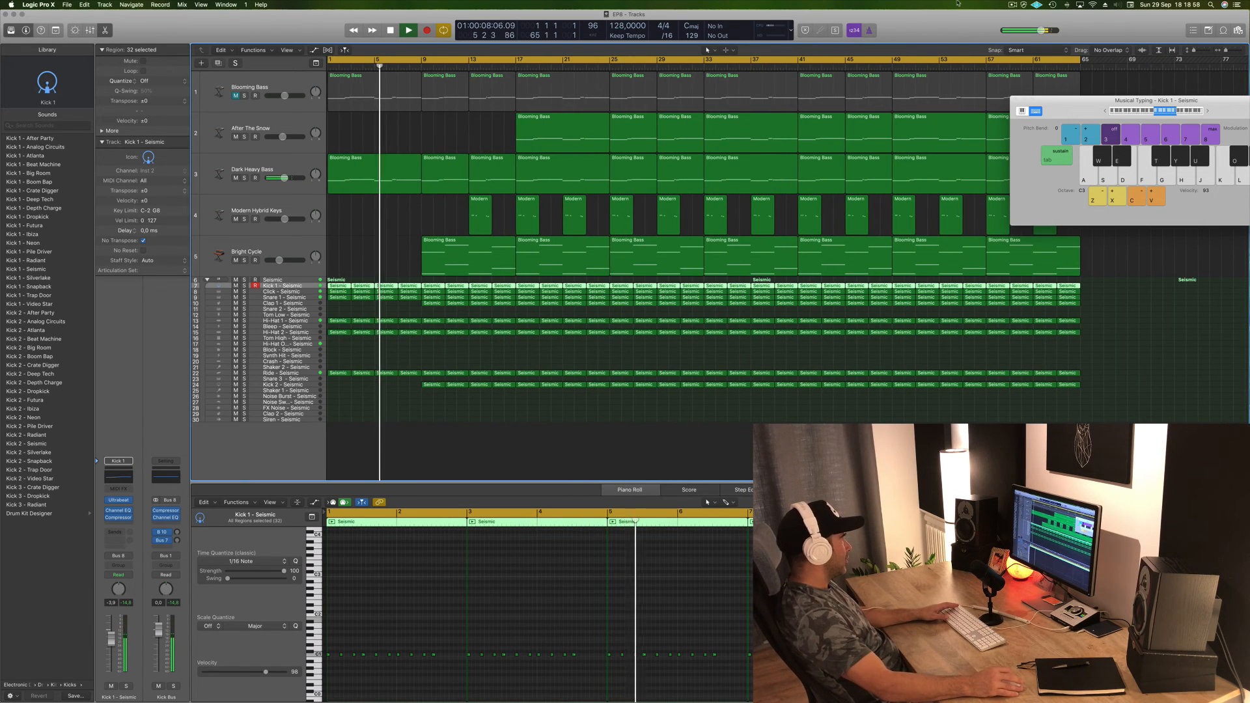
Step: Close the Musical Typing keyboard and deselect the Kick 1 regions
click(1012, 5)
click(956, 27)
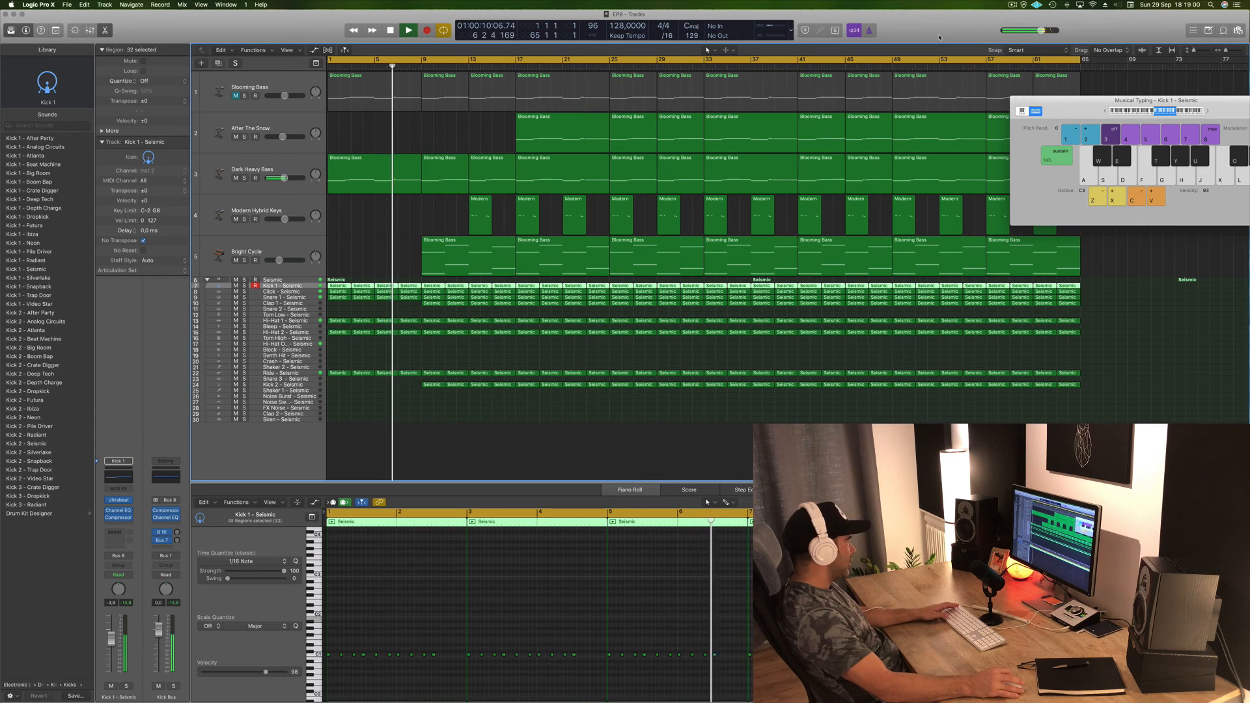
drag(1083, 115, 905, 112)
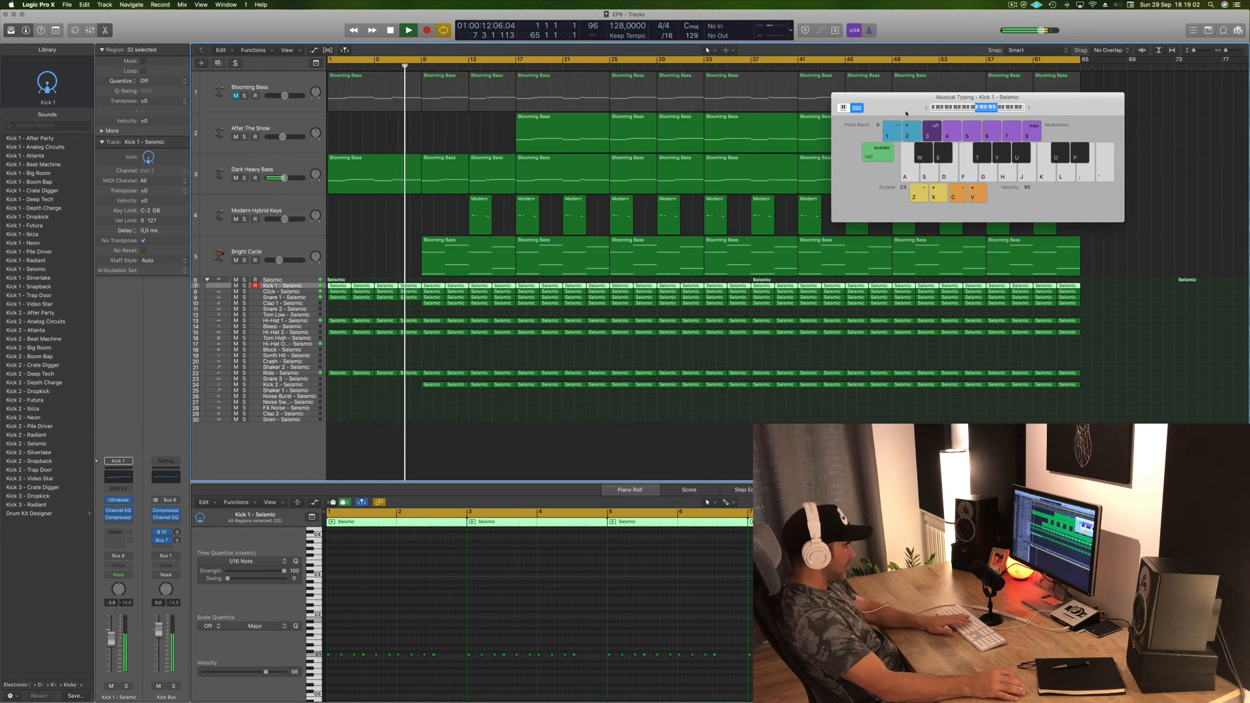
key(super+k)
click(396, 230)
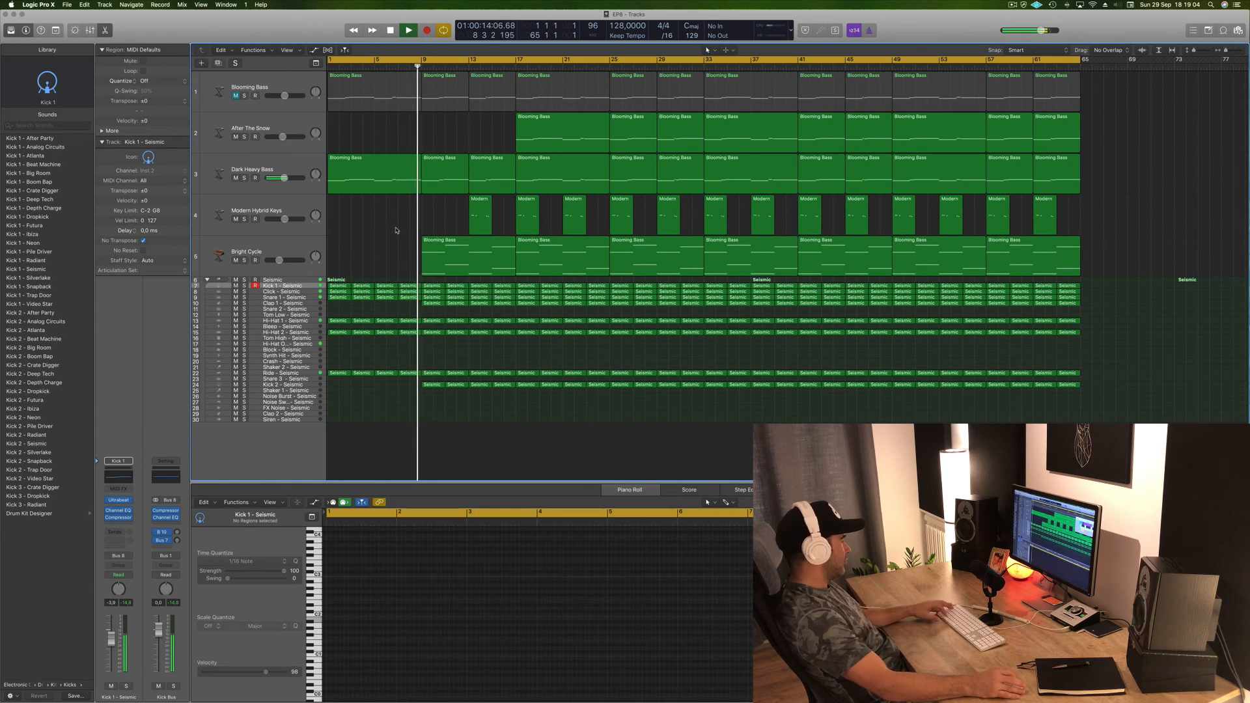
Step: Lower the Bright Cycle track volume to about -17 dB and delete the Modern Hybrid Keys regions at bars 13, 17 and 21
click(274, 256)
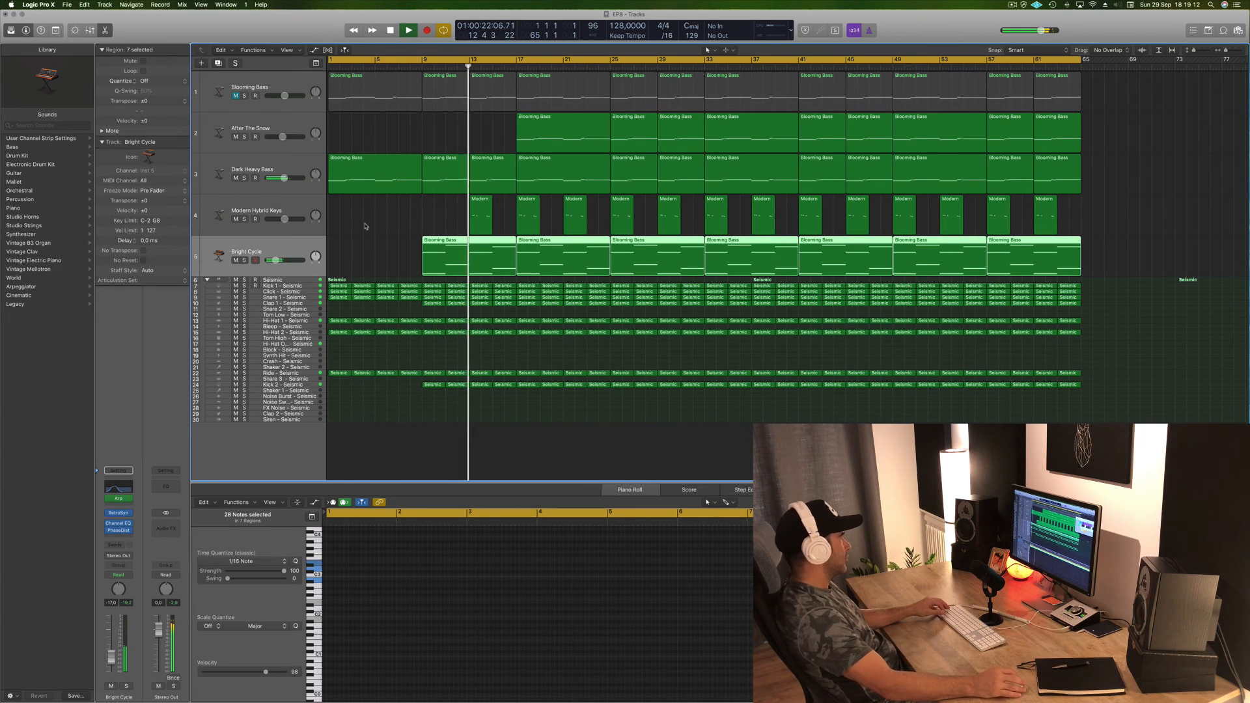
click(479, 218)
key(Delete)
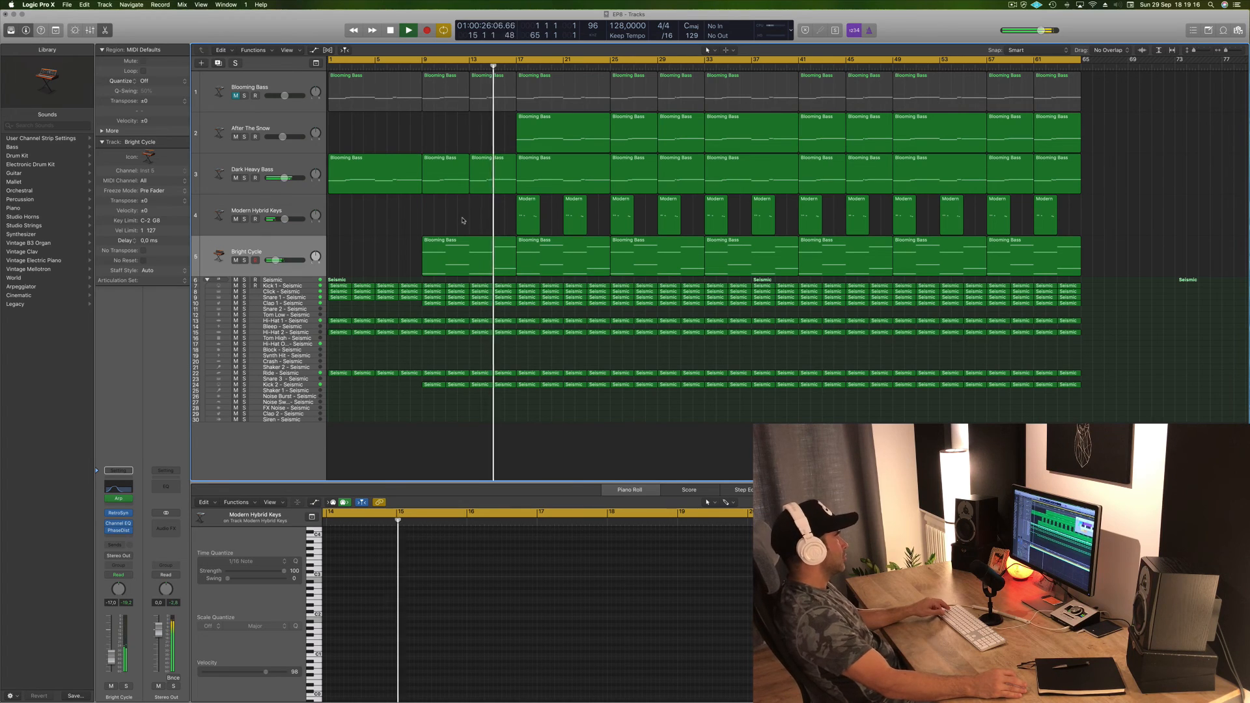
drag(499, 220, 573, 215)
key(Delete)
Step: Open the Channel EQ of the Bright Cycle track and set the track's automation mode to Touch
click(277, 248)
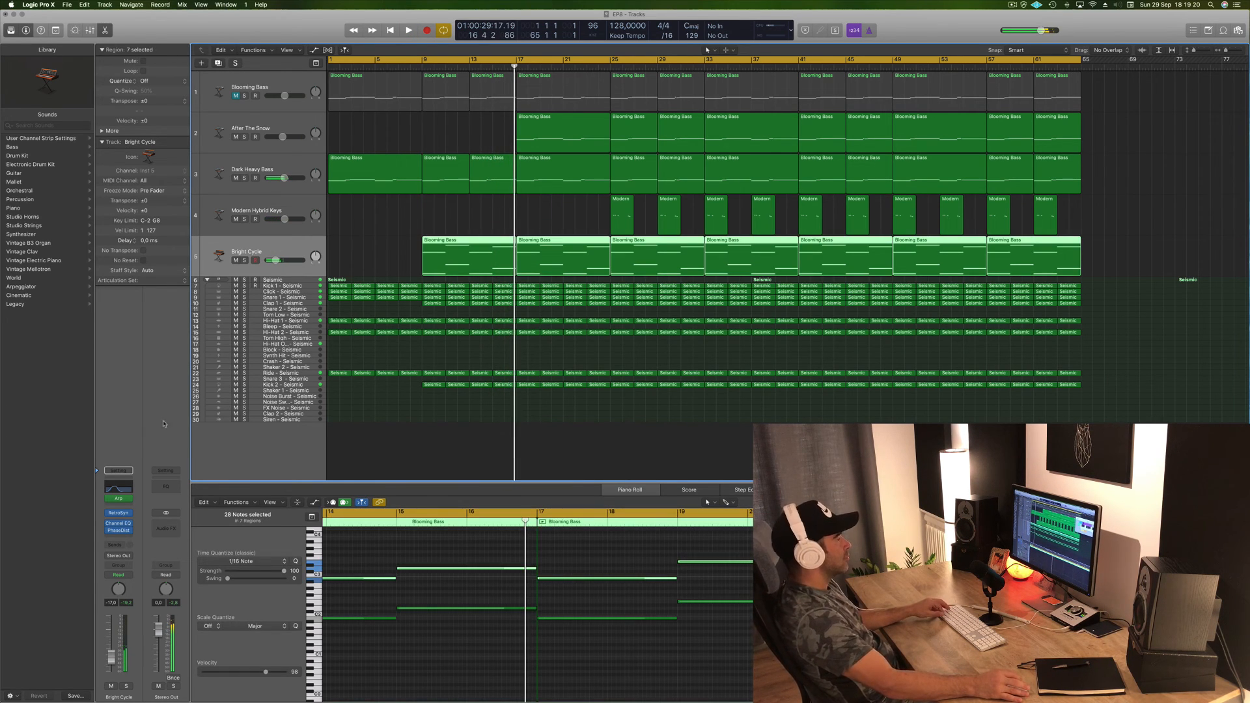
click(115, 490)
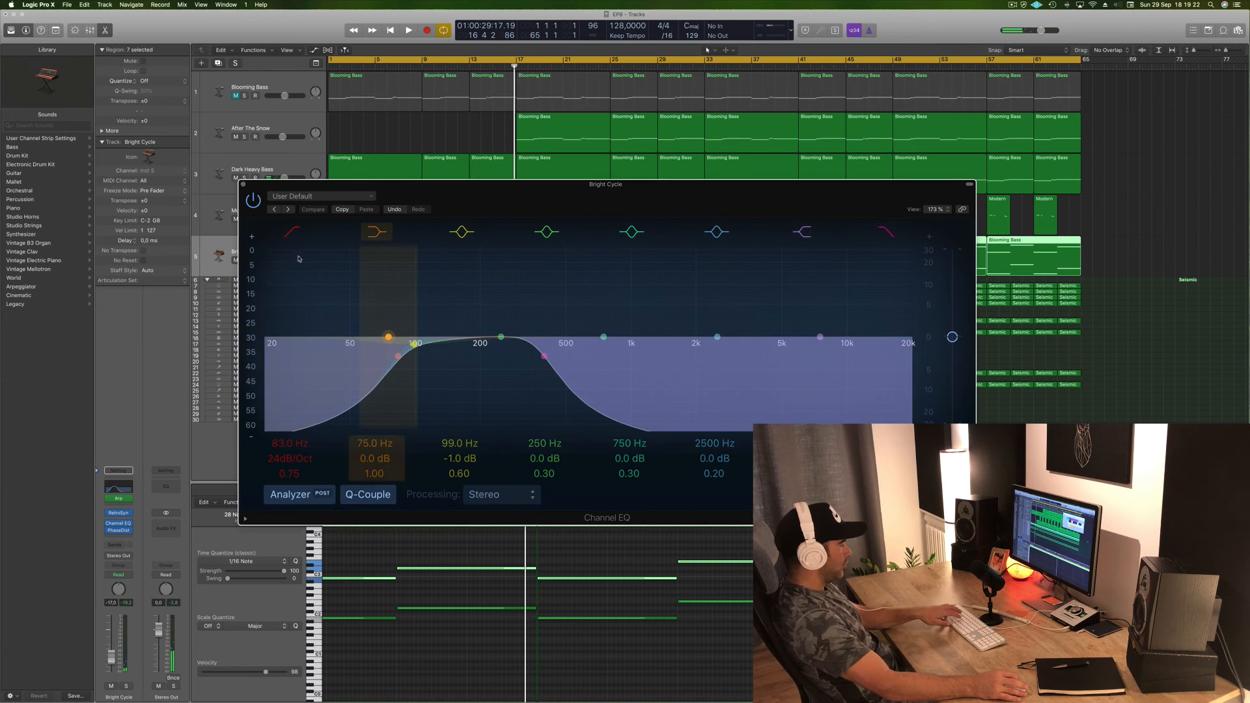
drag(446, 199, 621, 241)
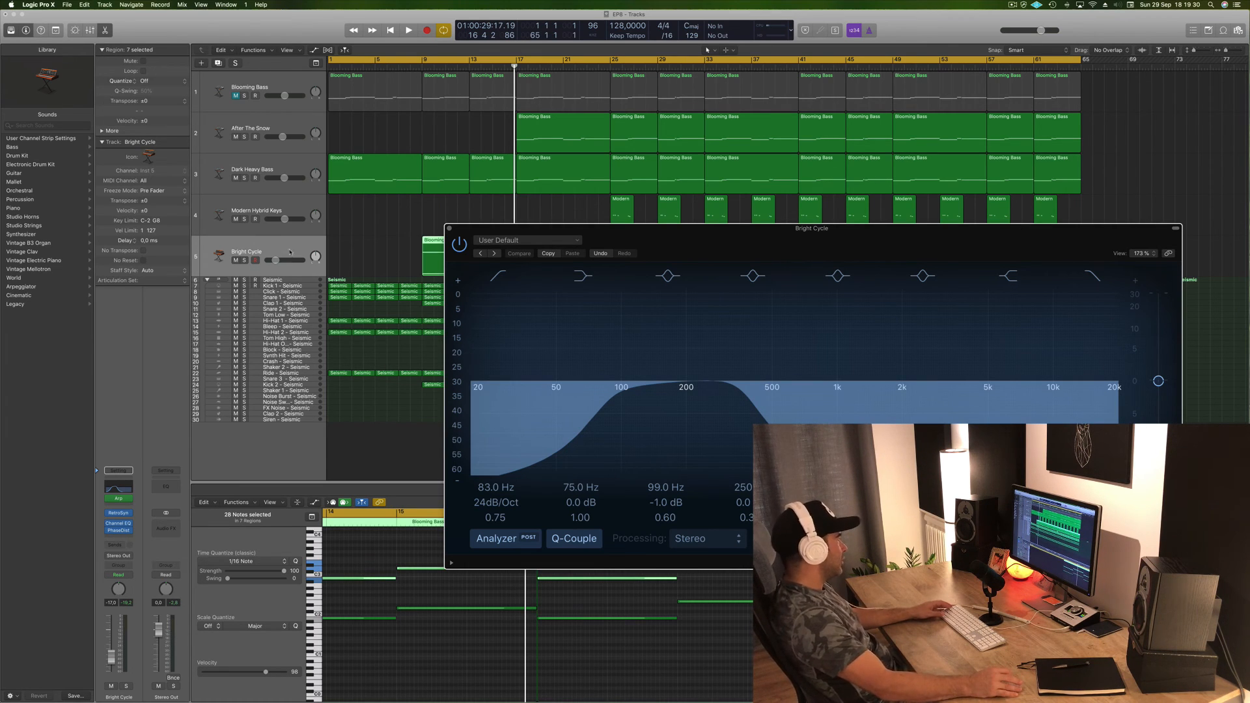
click(238, 274)
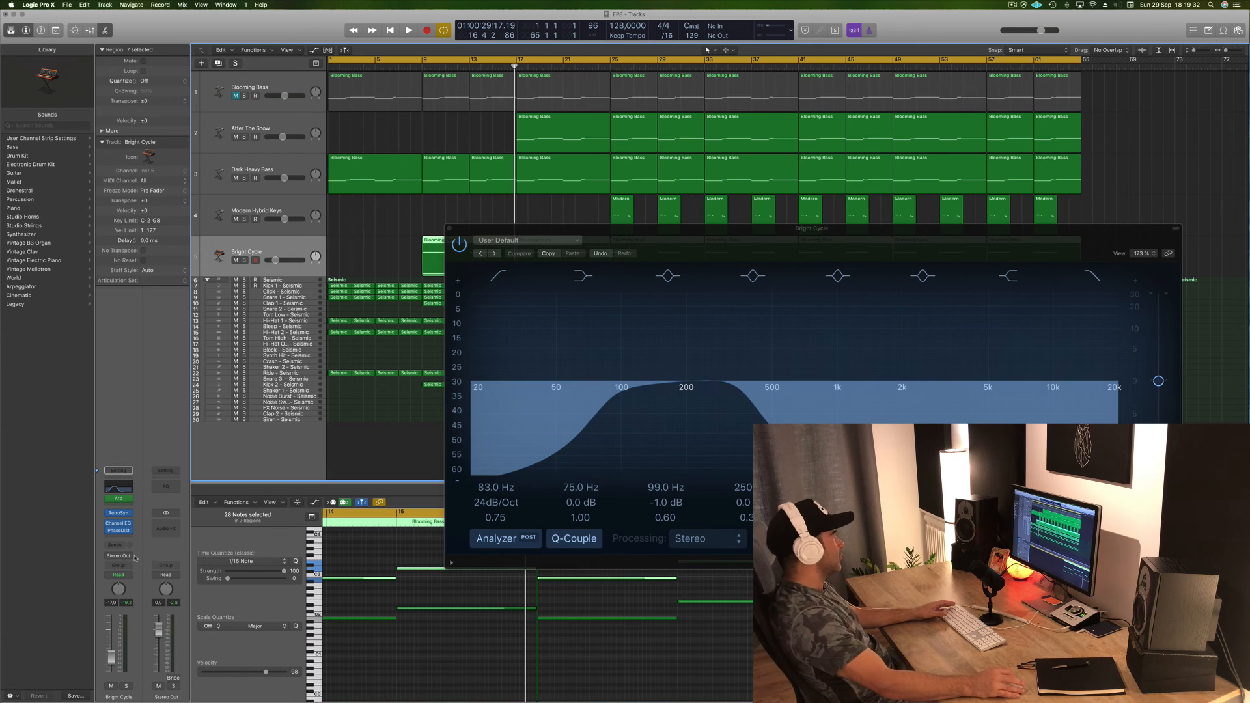
click(118, 574)
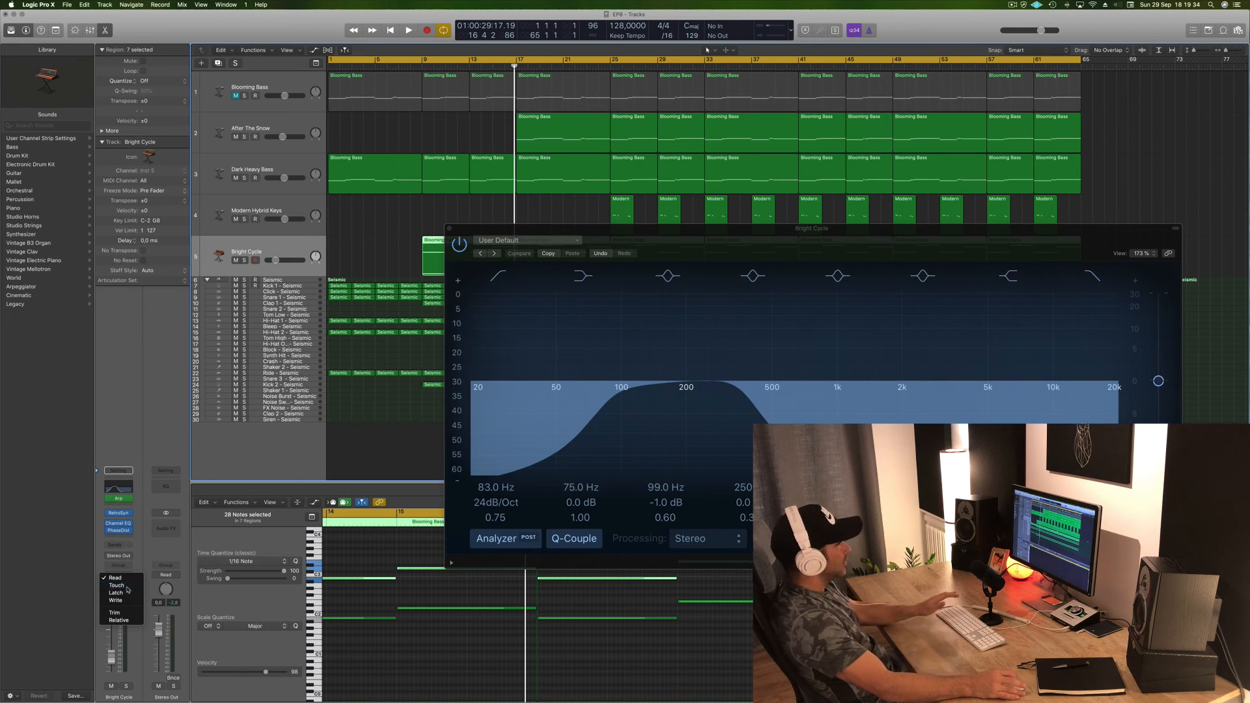
click(127, 587)
drag(933, 231, 882, 232)
click(670, 219)
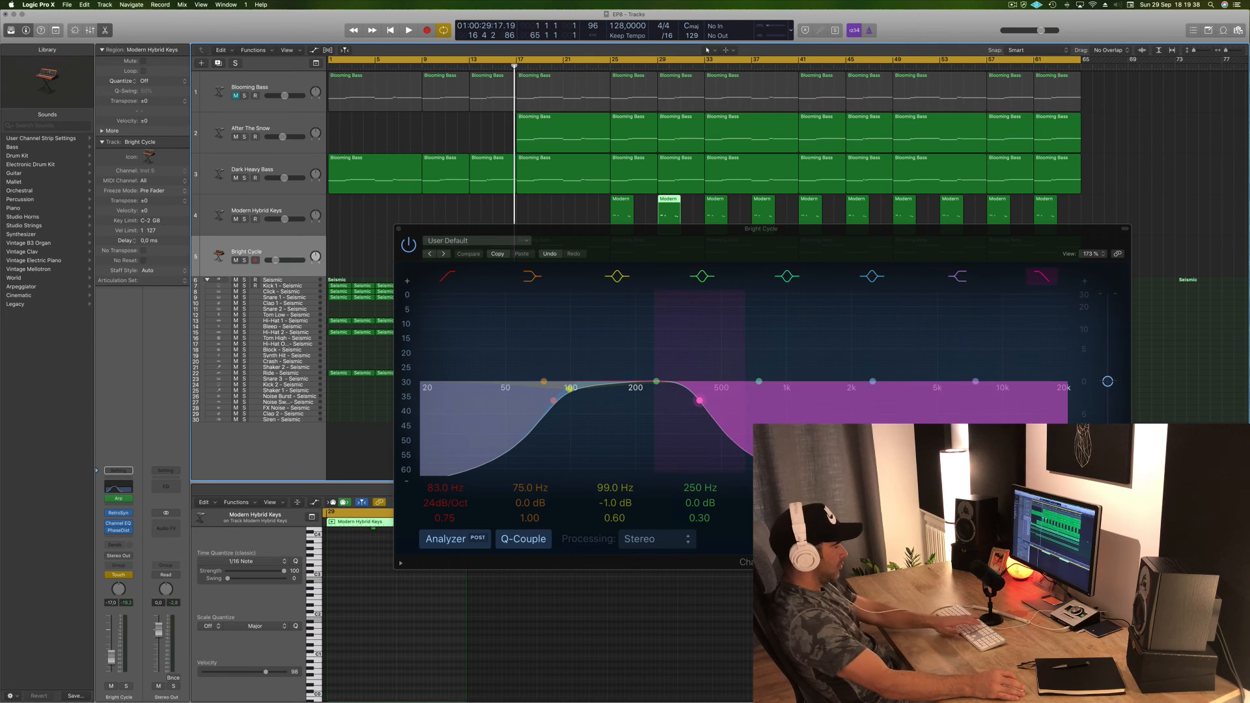
Step: Start playback, nudge the high-cut point in the Bright Cycle Channel EQ, and move the EQ window clear of the tracks
key(space)
drag(700, 400, 706, 400)
drag(597, 236, 751, 428)
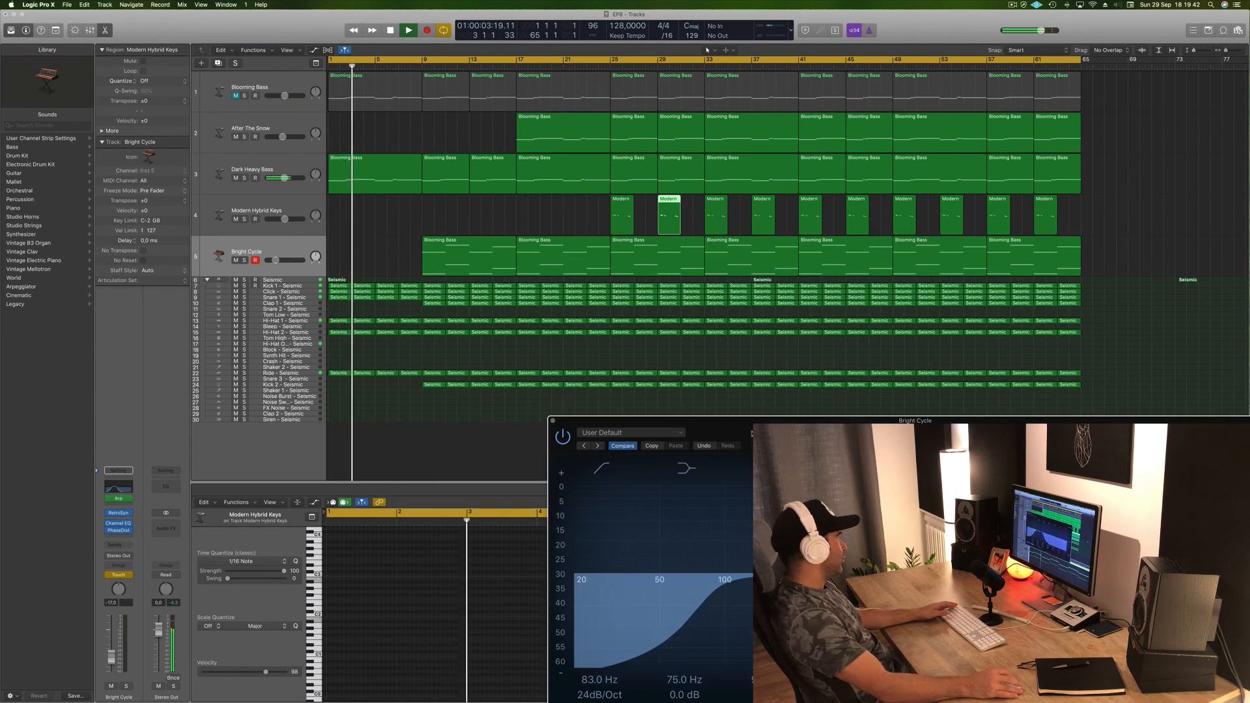
Step: Show automation on the Bright Cycle track with Channel EQ High Cut Frequency as the displayed parameter, and stop playback
click(256, 262)
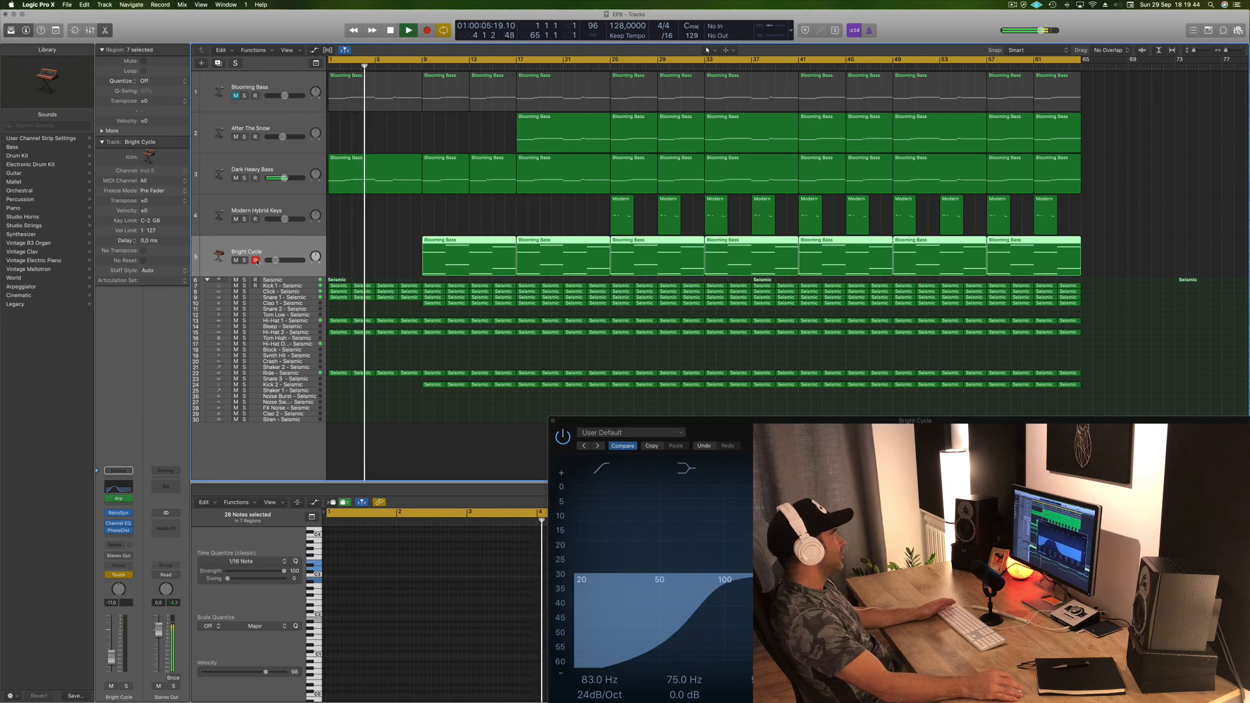
key(a)
scroll(259, 261, up, 10)
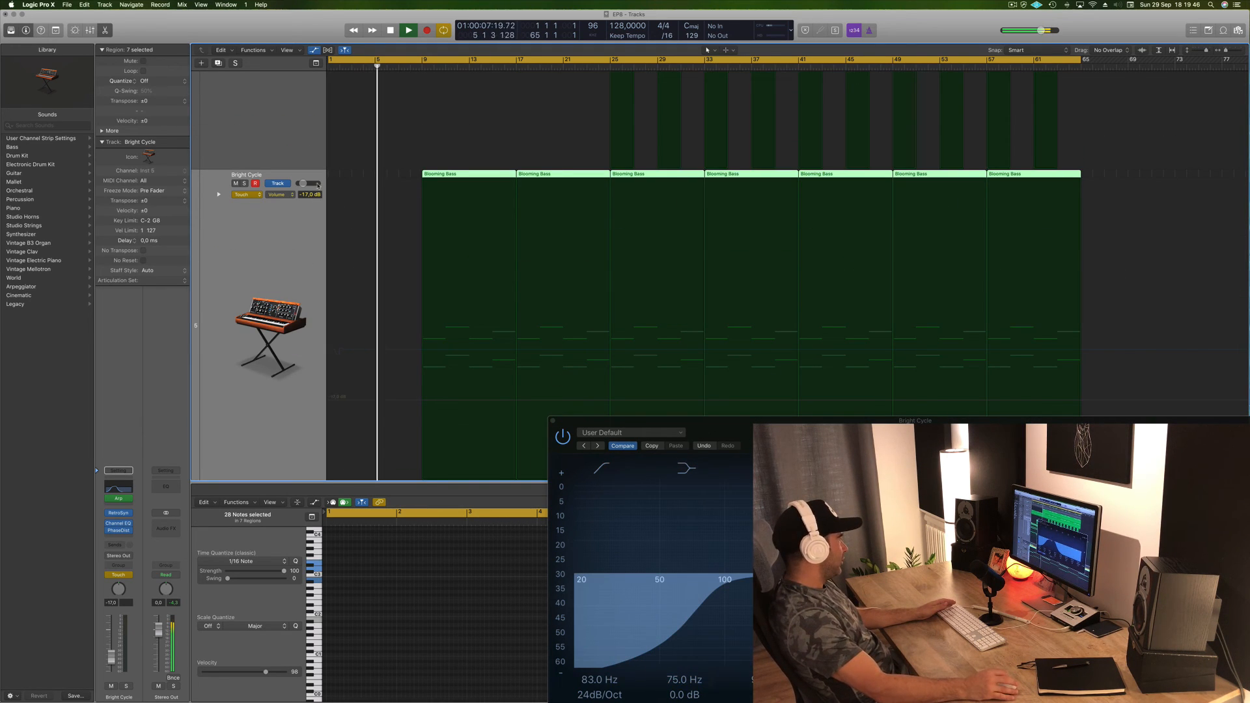
click(276, 194)
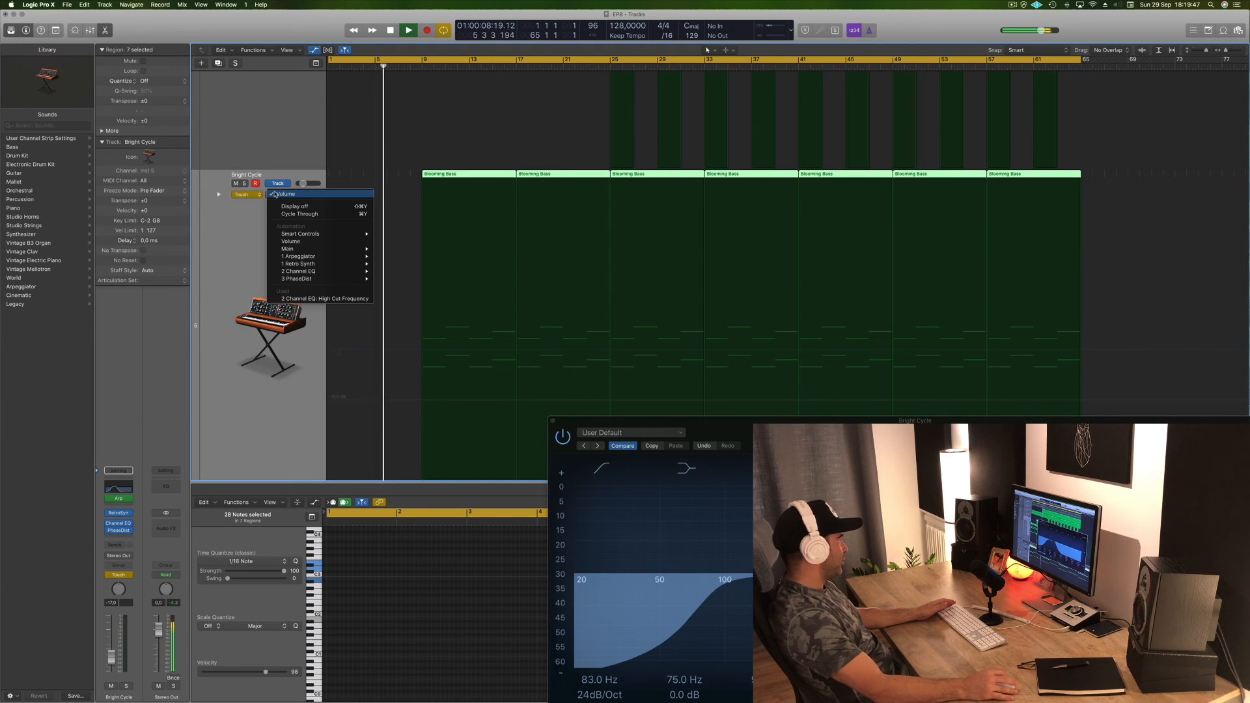
click(325, 298)
drag(714, 421, 827, 259)
key(space)
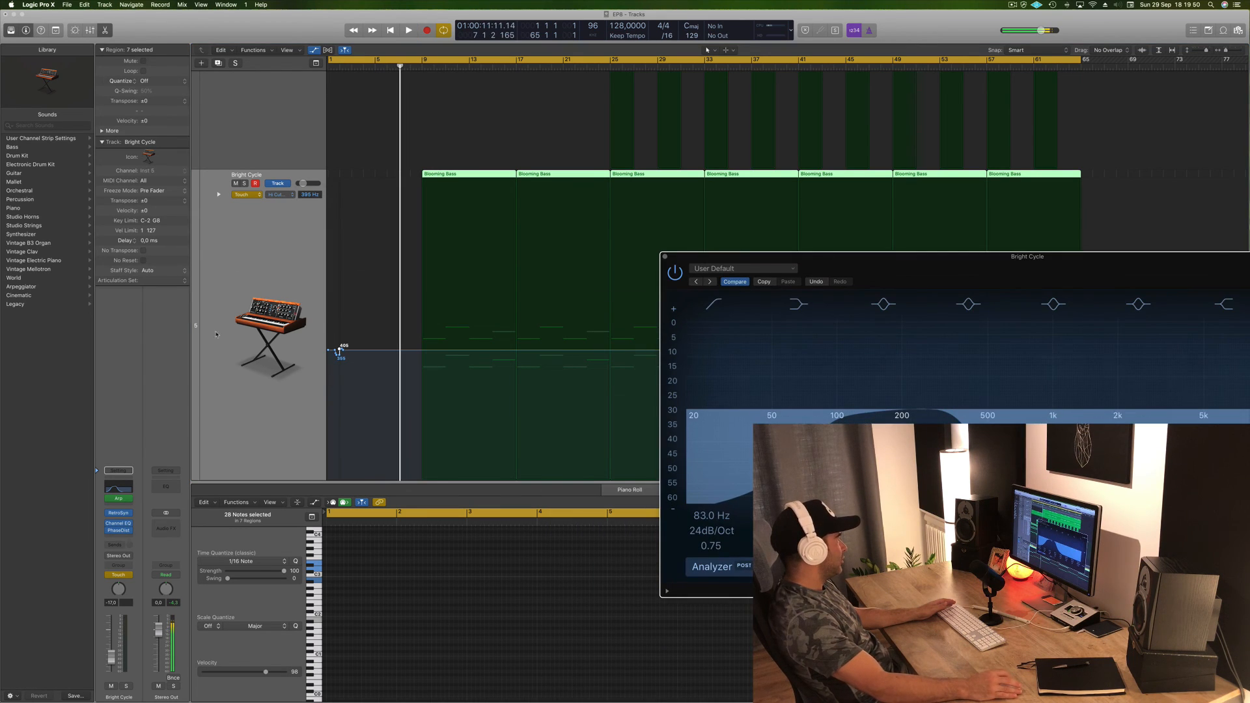
Step: Add a High Cut Frequency automation point at the start of Bright Cycle and set its automation mode to Read
click(339, 352)
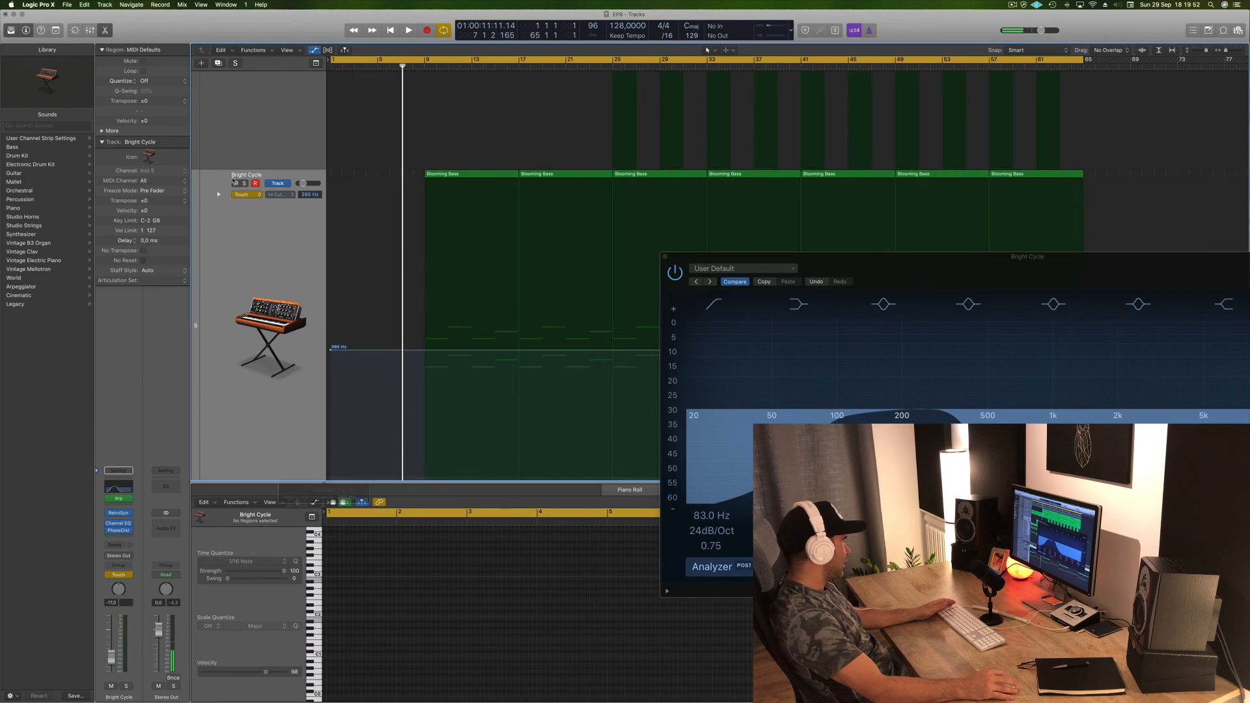
click(244, 194)
click(242, 187)
Step: During playback, dip Bright Cycle's High Cut Frequency to about 230 Hz at bar 9, ramping back up by bar 17, and close the EQ window
key(space)
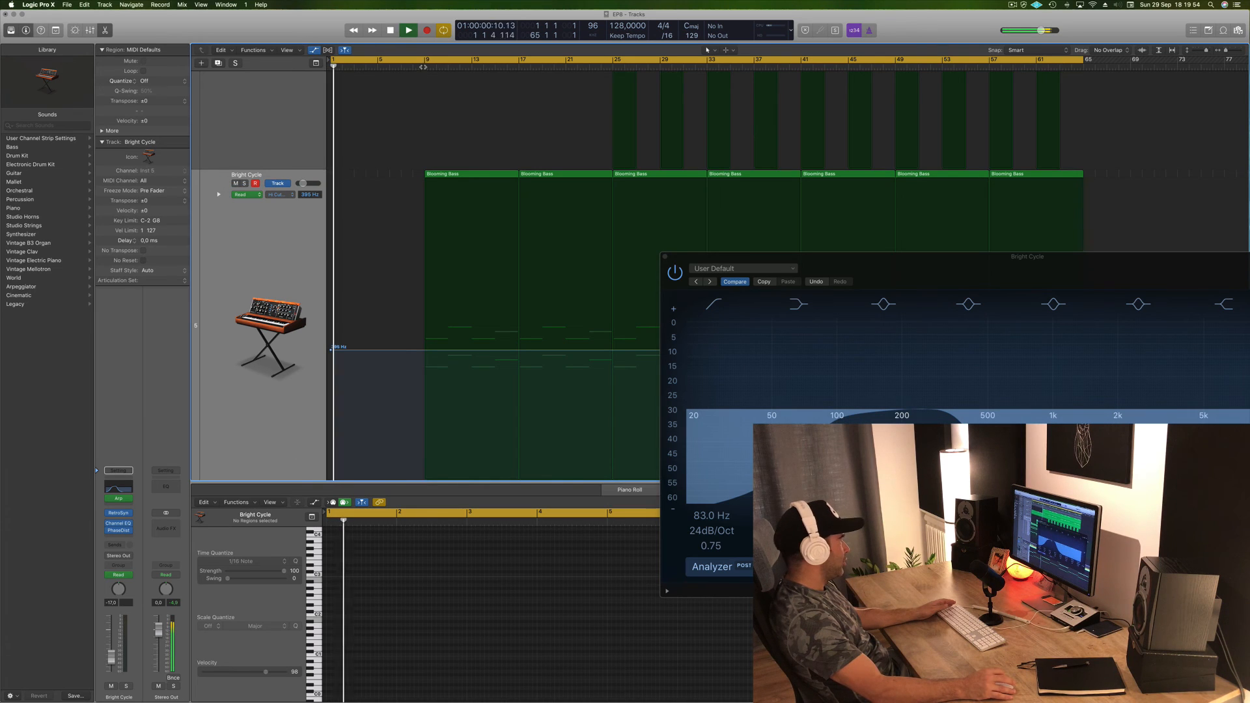
click(516, 350)
drag(421, 352, 425, 371)
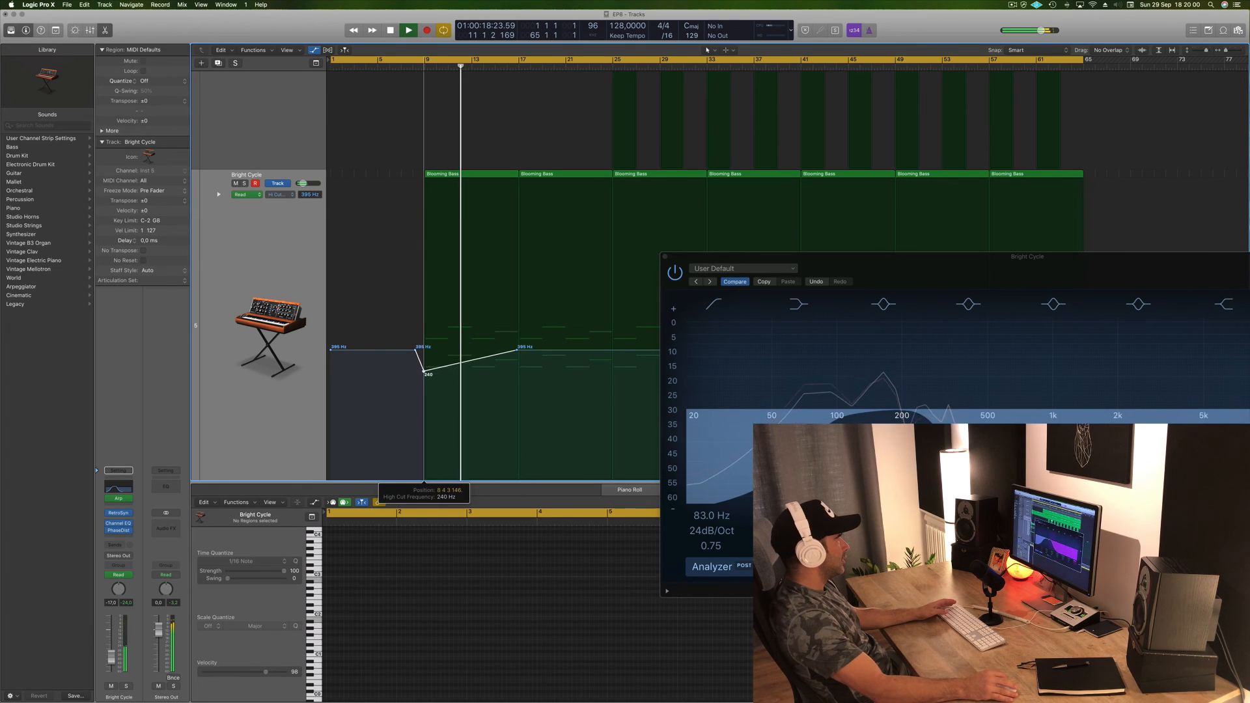
drag(843, 258, 631, 265)
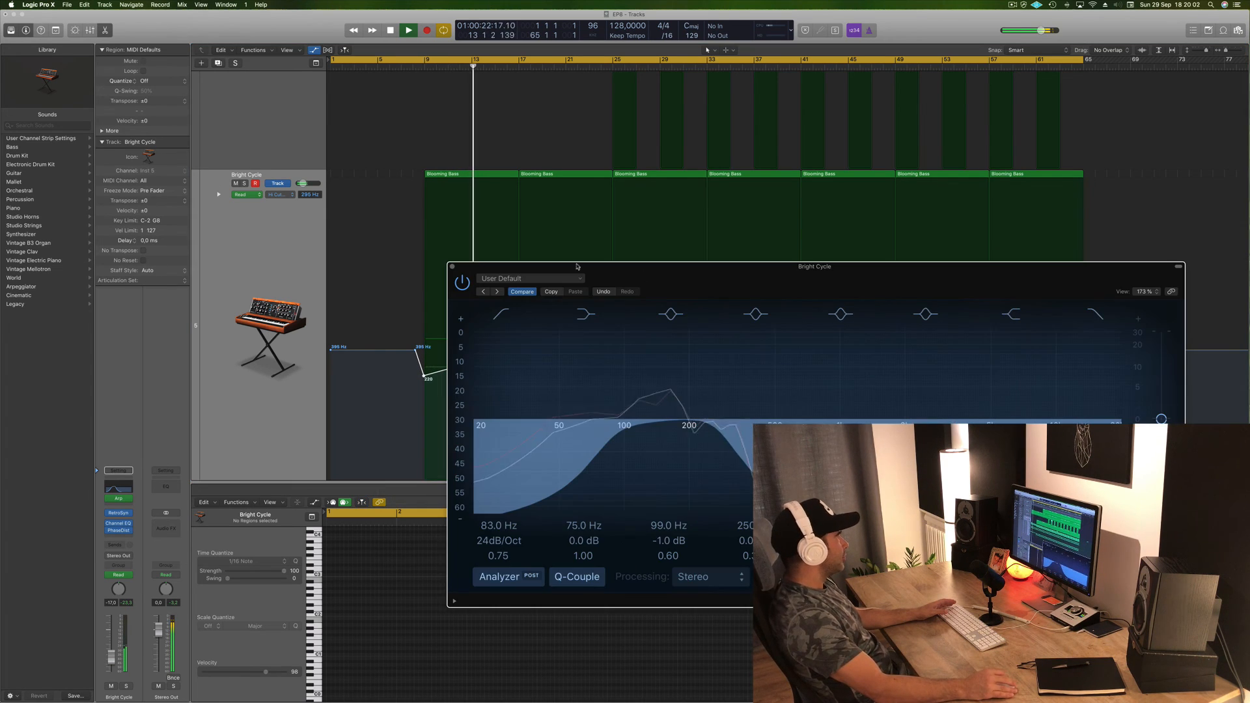
click(453, 263)
key(super+Left)
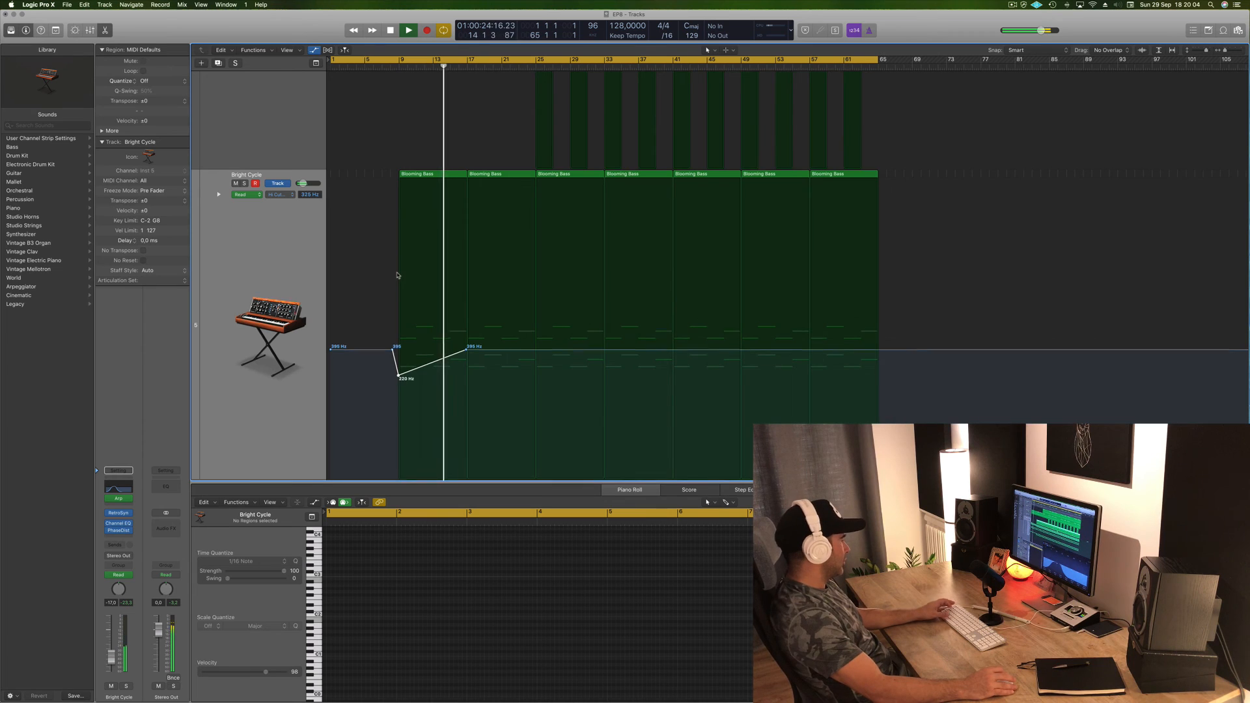
Step: Drop Bright Cycle's High Cut Frequency to 174 Hz at bar 17, ramp it up to about 600 Hz, and drop it to 174 Hz at bar 25
key(super+Up)
scroll(502, 246, up, 2)
key(super+Up)
key(super+Up)
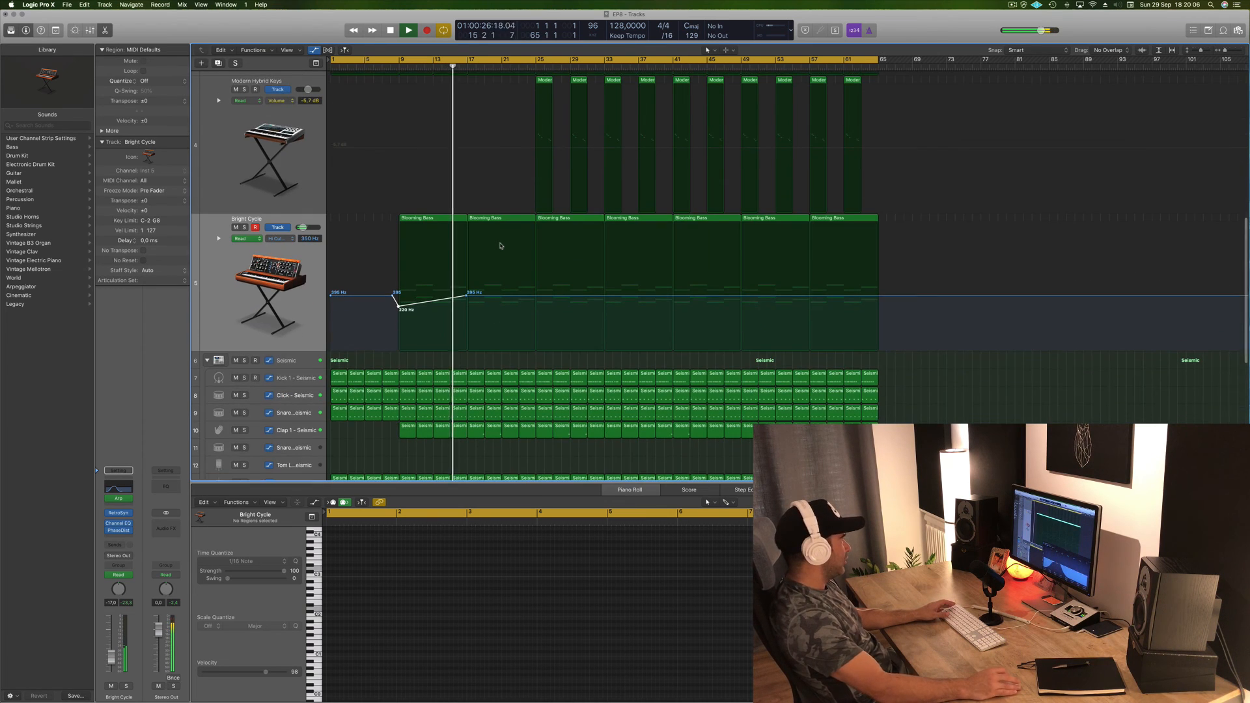
drag(468, 297, 535, 312)
scroll(535, 294, up, 1)
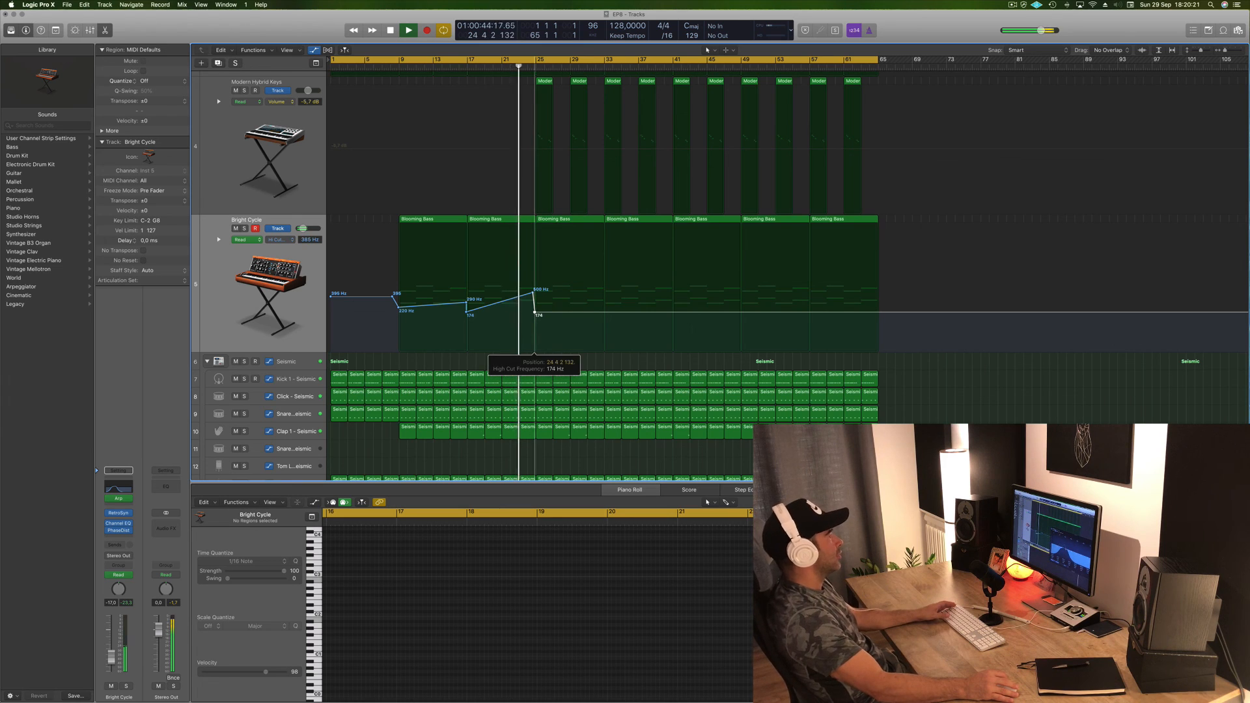
Step: Delete the Kick 1, Click, Snare 1 and Clap 1 regions in bars 23 and 24 and save the project
click(525, 433)
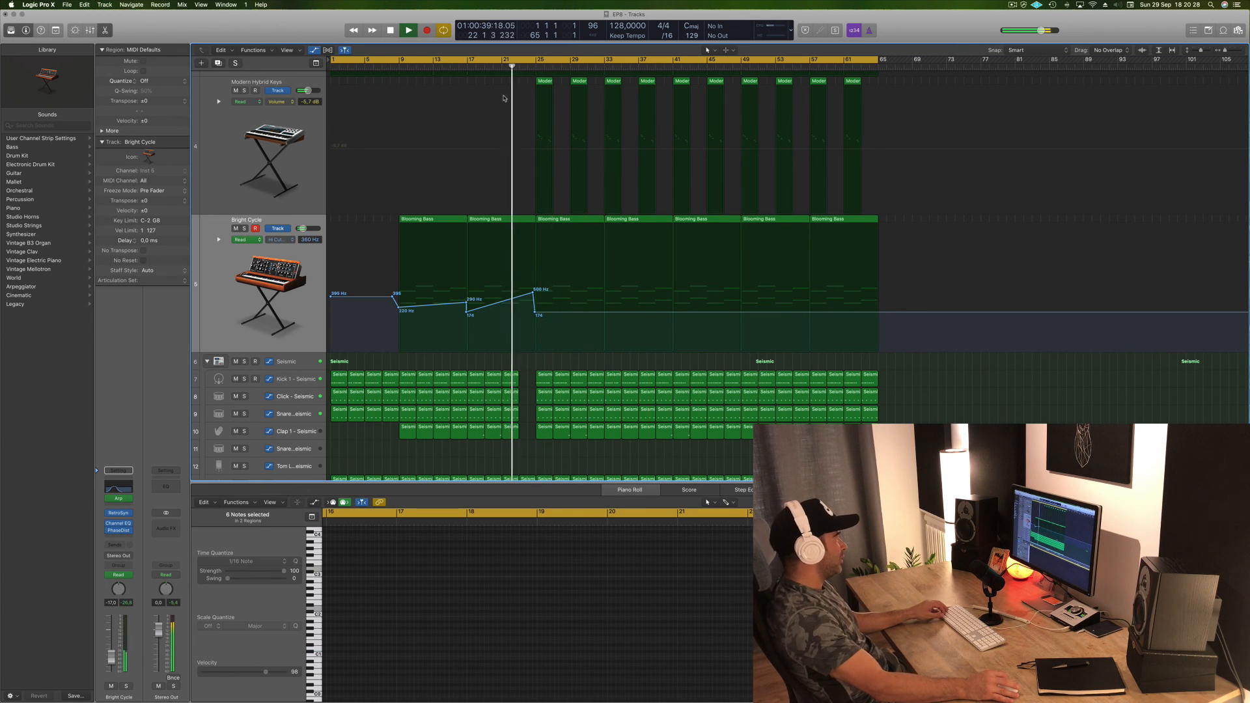
scroll(505, 99, down, 3)
key(super+s)
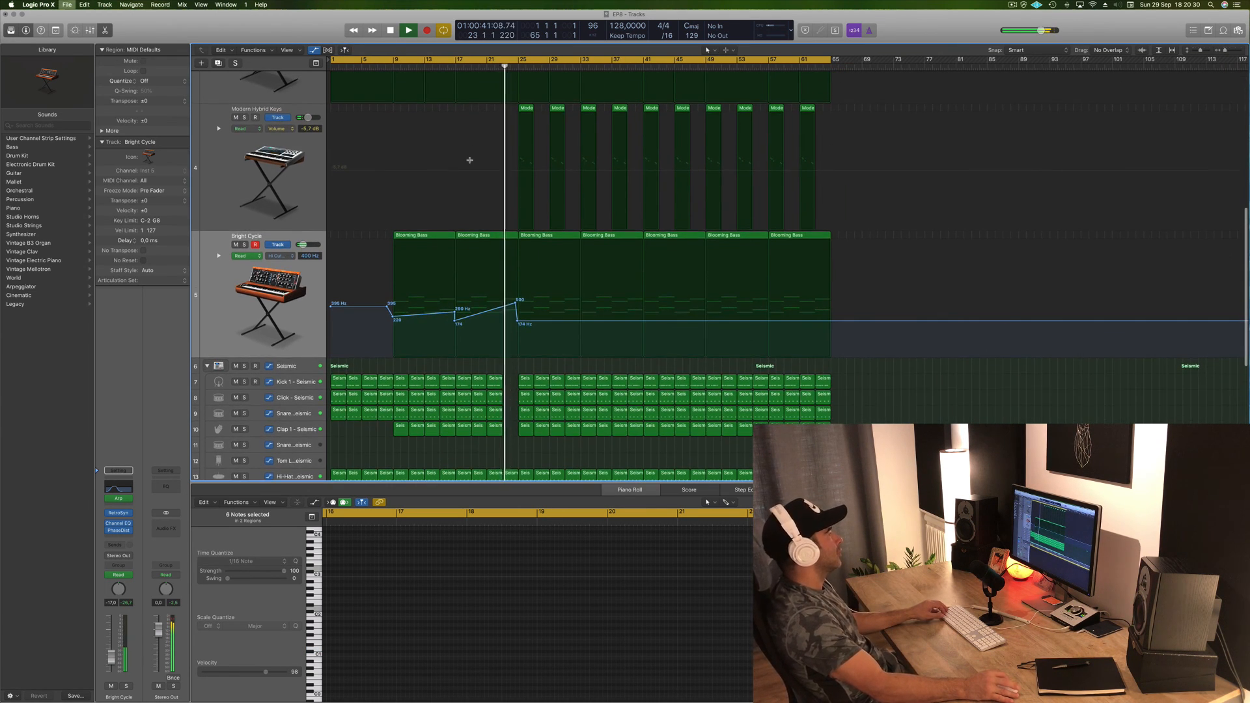
Step: Review the arrangement by playing it on past bar 25 with all tracks in view
key(super+Up)
key(super+Left)
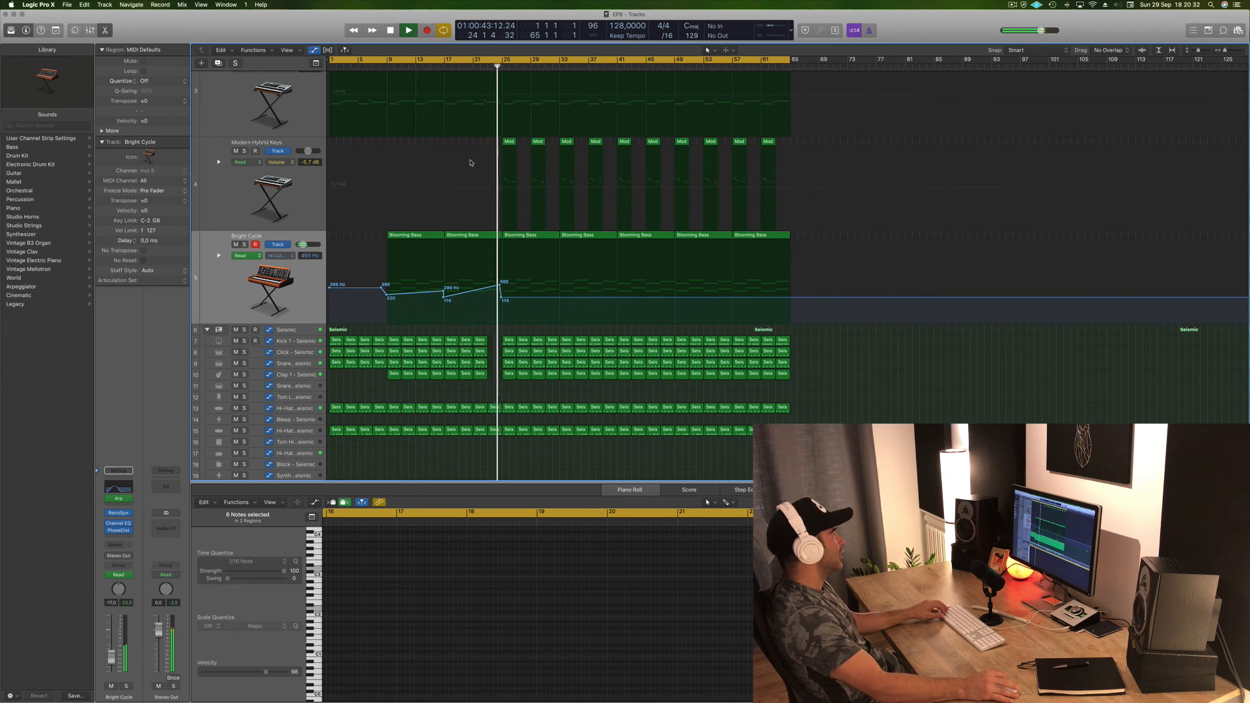
key(super+Up)
scroll(468, 168, down, 3)
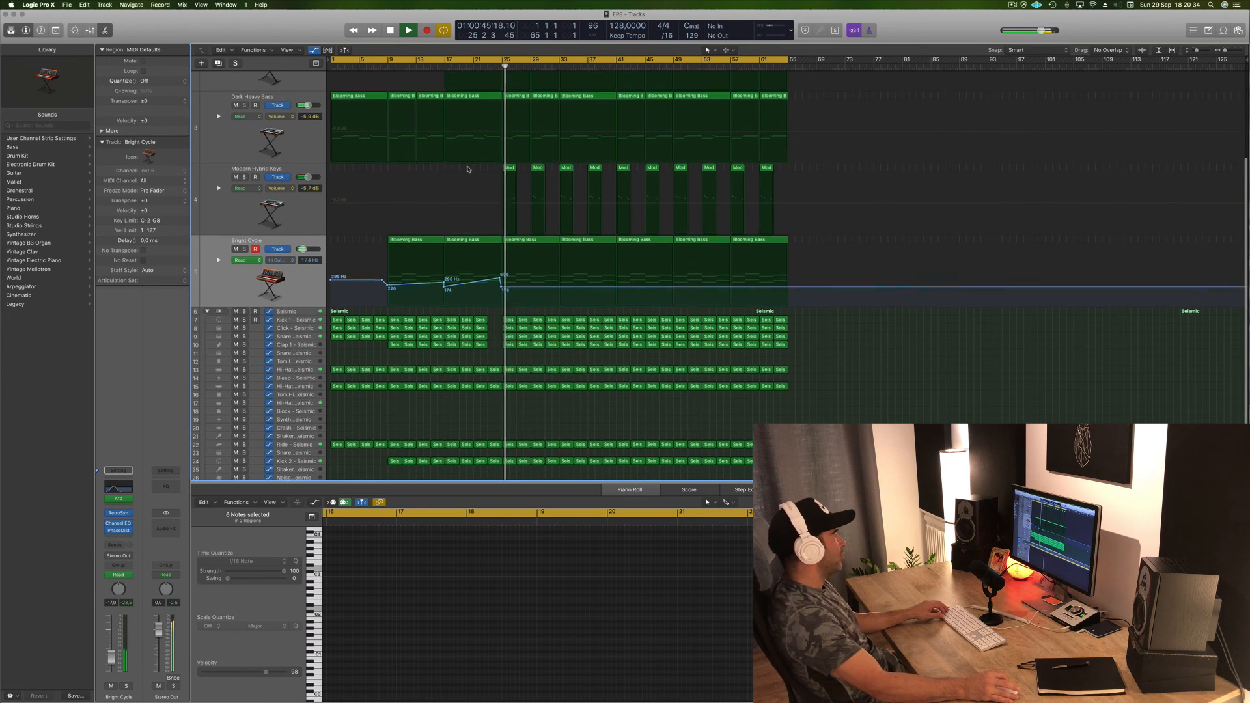
scroll(468, 168, down, 4)
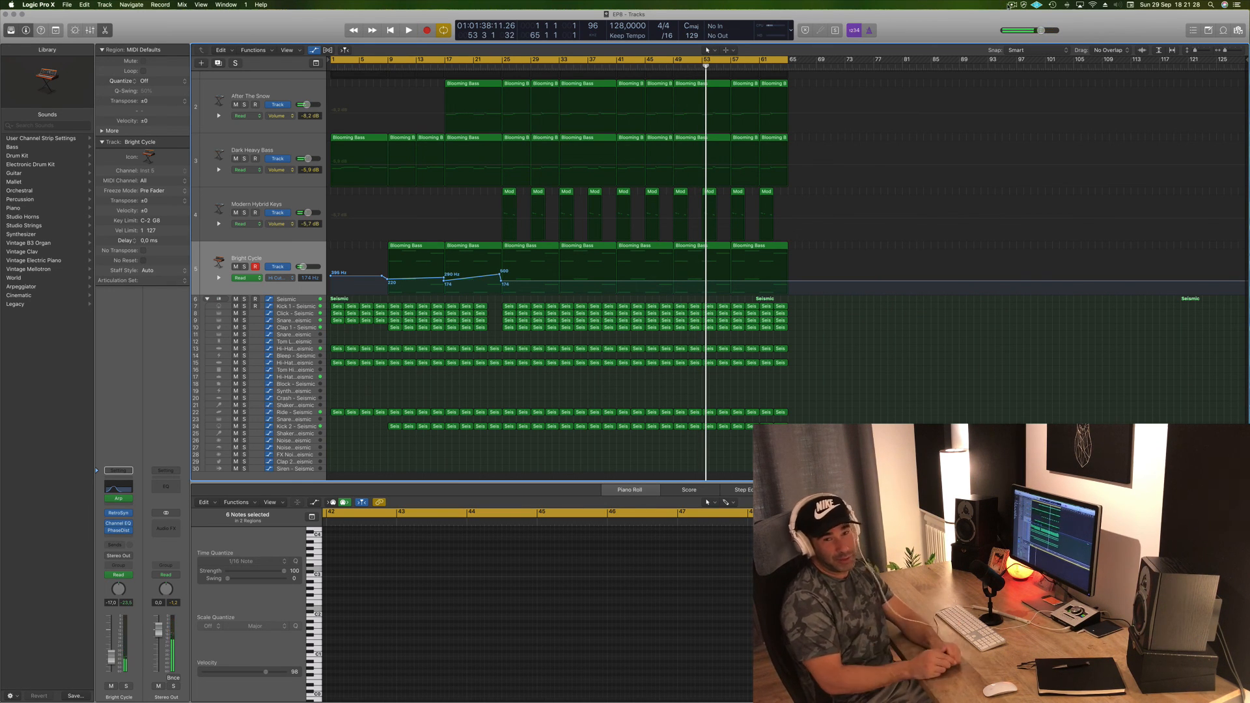
click(1012, 5)
click(1015, 22)
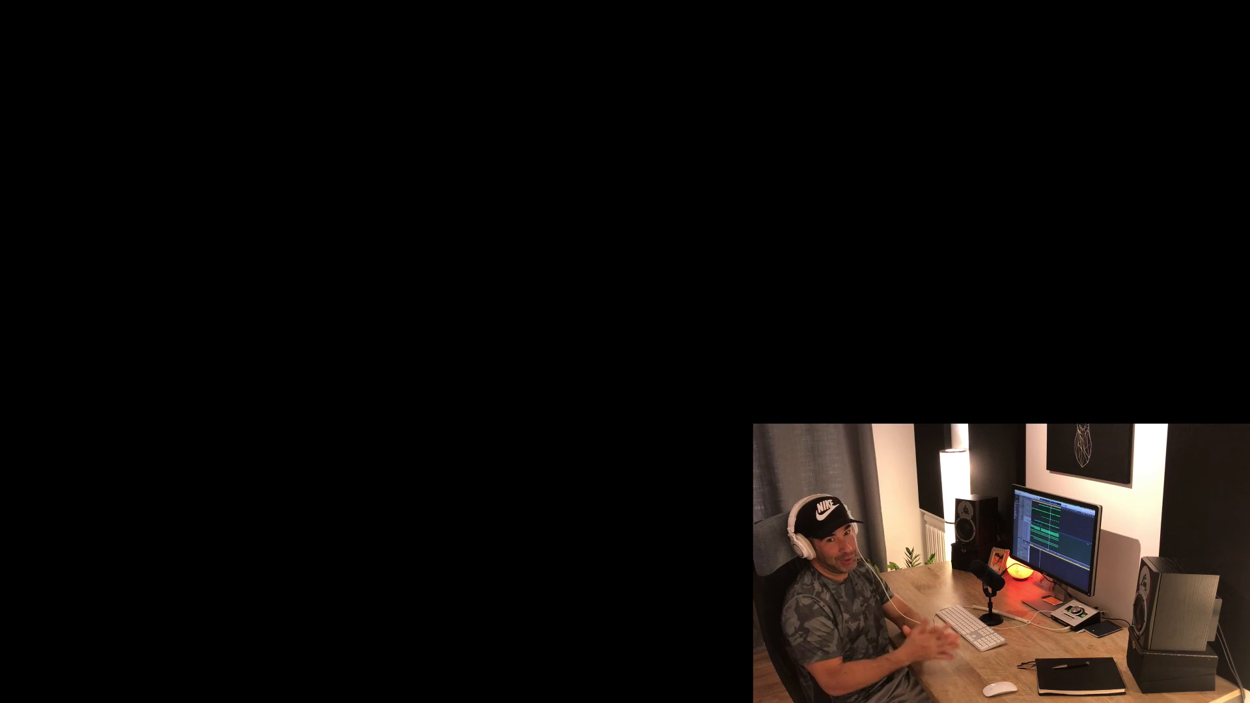